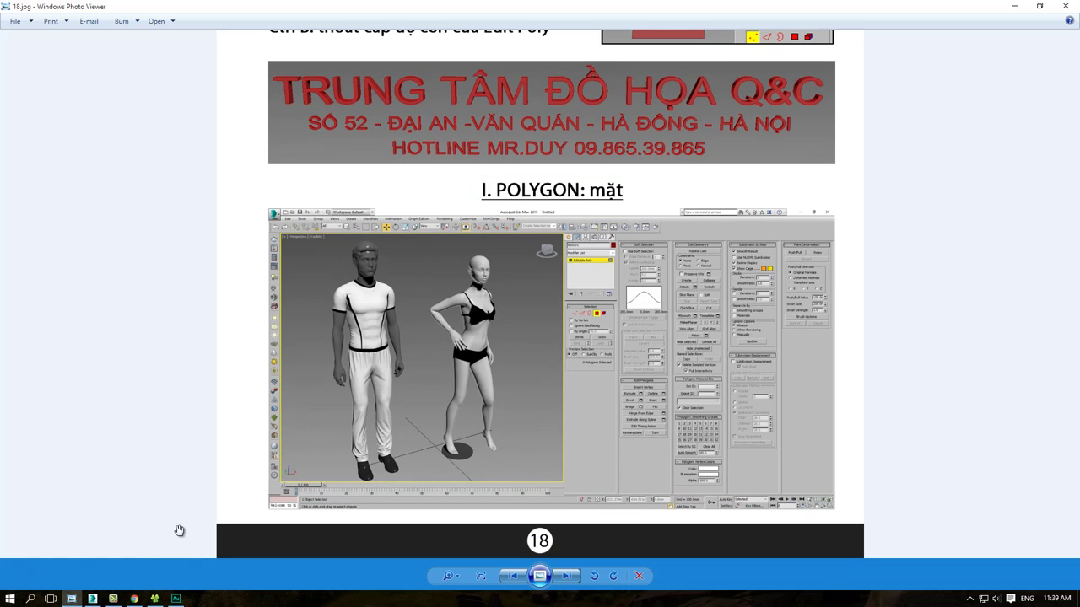
Step: Bring the 3ds Max scene with the teal and green boxes back in front of the tutorial slide
click(92, 599)
Step: Enter Polygon level and raise the teal box's top face to make it taller
alt+middle_drag(422, 297, 434, 298)
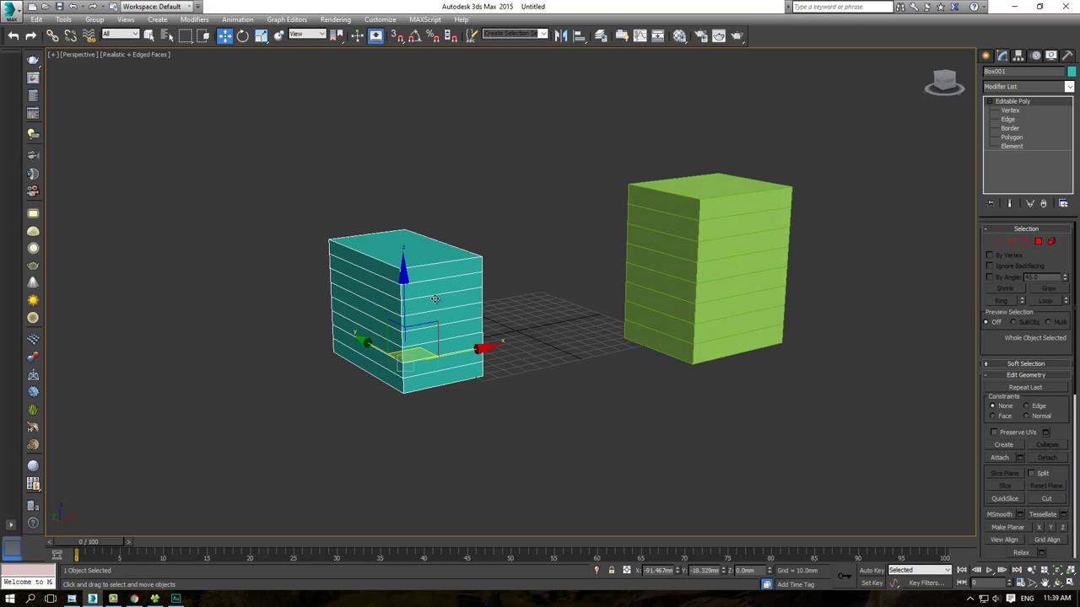
click(1016, 138)
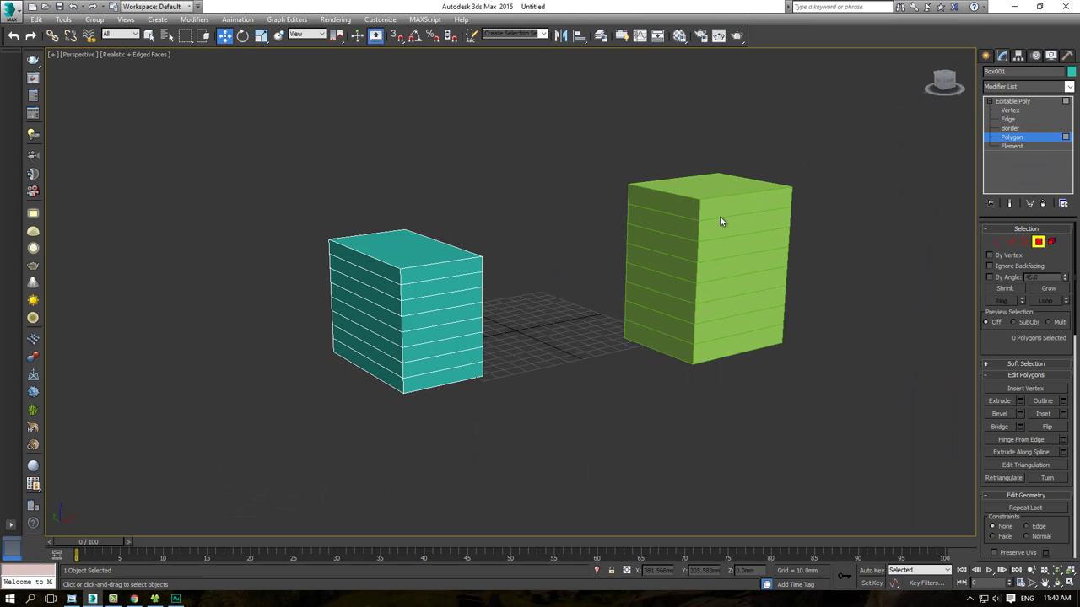
mouse_move(719, 216)
alt+middle_down()
mouse_move(658, 218)
mouse_move(623, 242)
alt+middle_up()
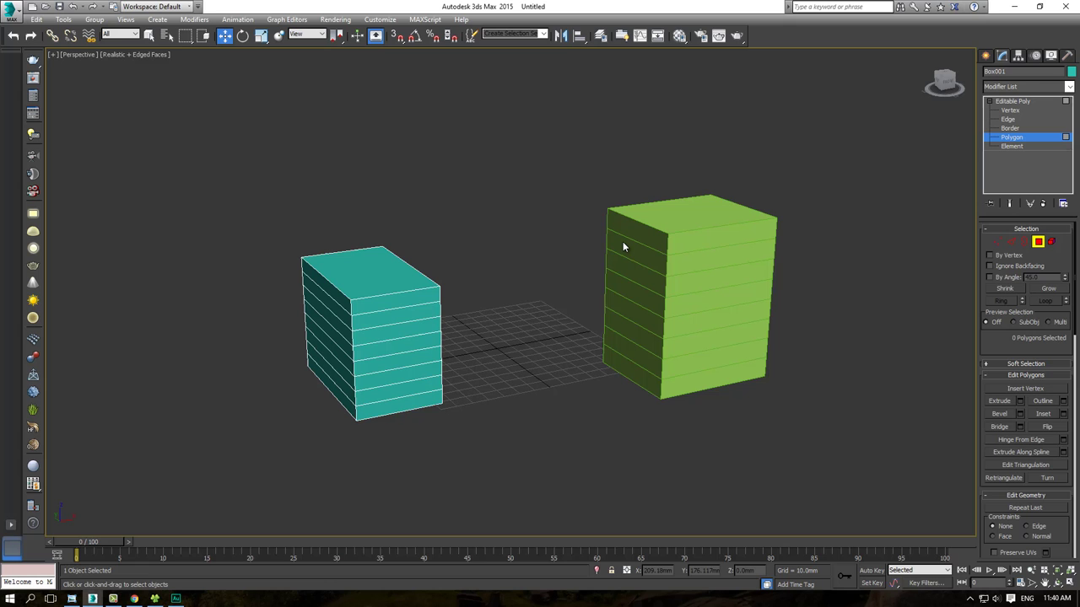
scroll(426, 261, up, 4)
scroll(426, 261, down, 2)
click(428, 270)
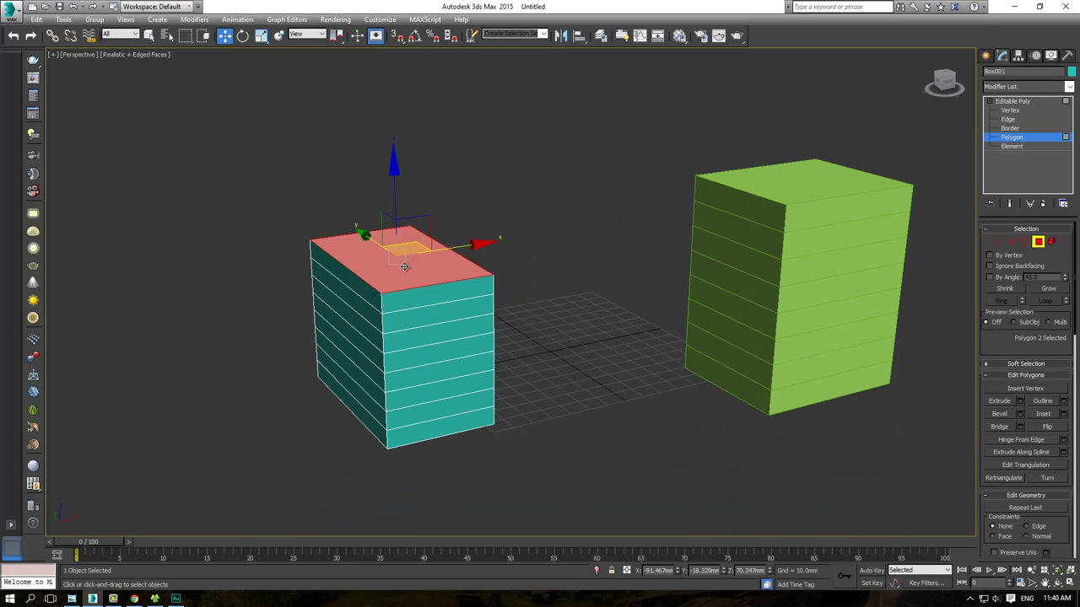
alt+middle_drag(418, 269, 402, 222)
drag(402, 222, 415, 94)
Step: Push both side faces of the upper block outward so it overhangs the narrow base
click(384, 222)
alt+middle_drag(384, 221, 415, 222)
drag(415, 222, 355, 221)
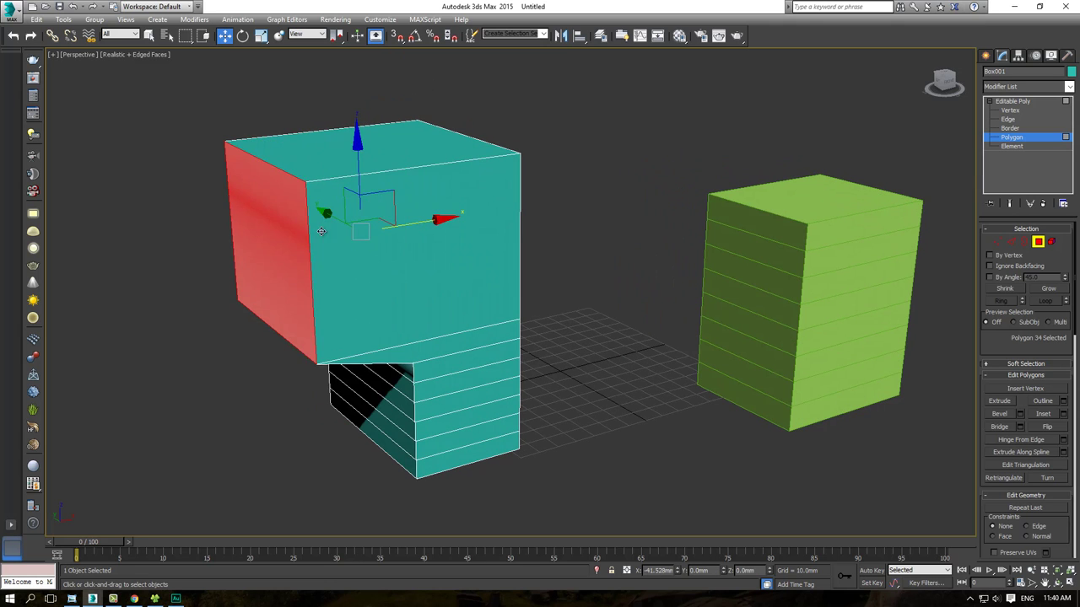
mouse_move(354, 221)
alt+middle_down()
mouse_move(498, 273)
mouse_move(478, 278)
alt+middle_up()
click(478, 278)
drag(520, 301, 631, 321)
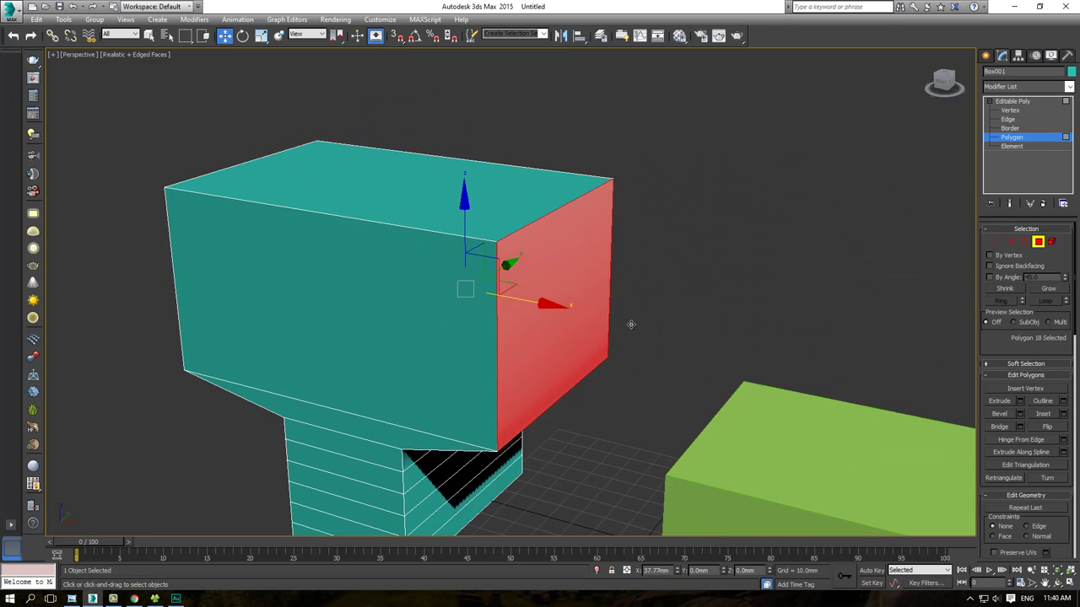
scroll(631, 321, down, 5)
mouse_move(528, 308)
alt+middle_down()
mouse_move(591, 313)
mouse_move(578, 326)
mouse_move(701, 310)
alt+middle_up()
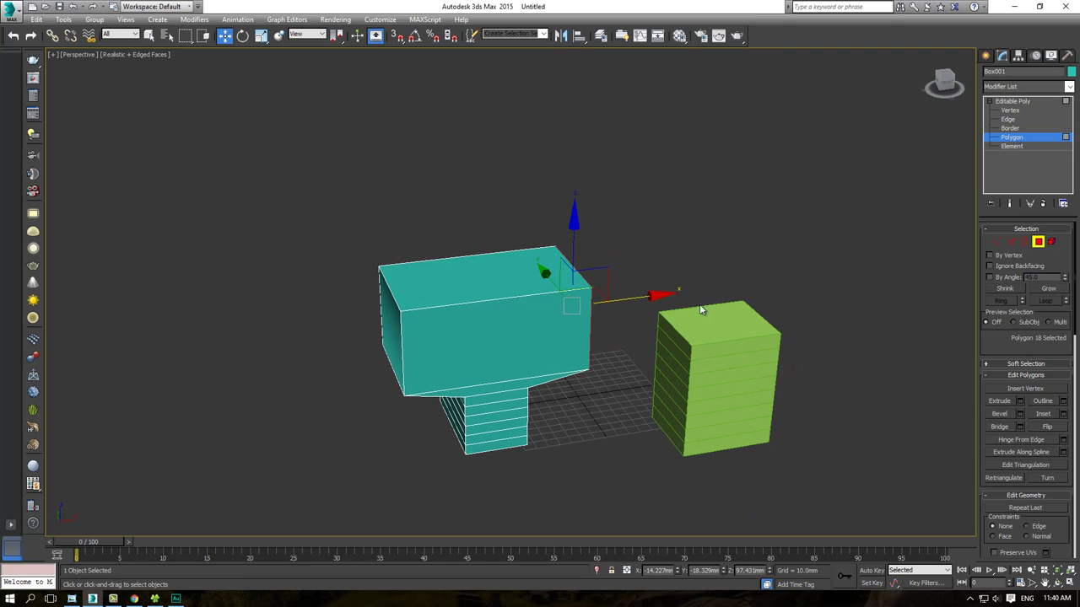
right_click(1043, 267)
Step: Collapse all polygon rollouts with Close All, expand only Selection, and bring up tutorial slide 18
click(978, 279)
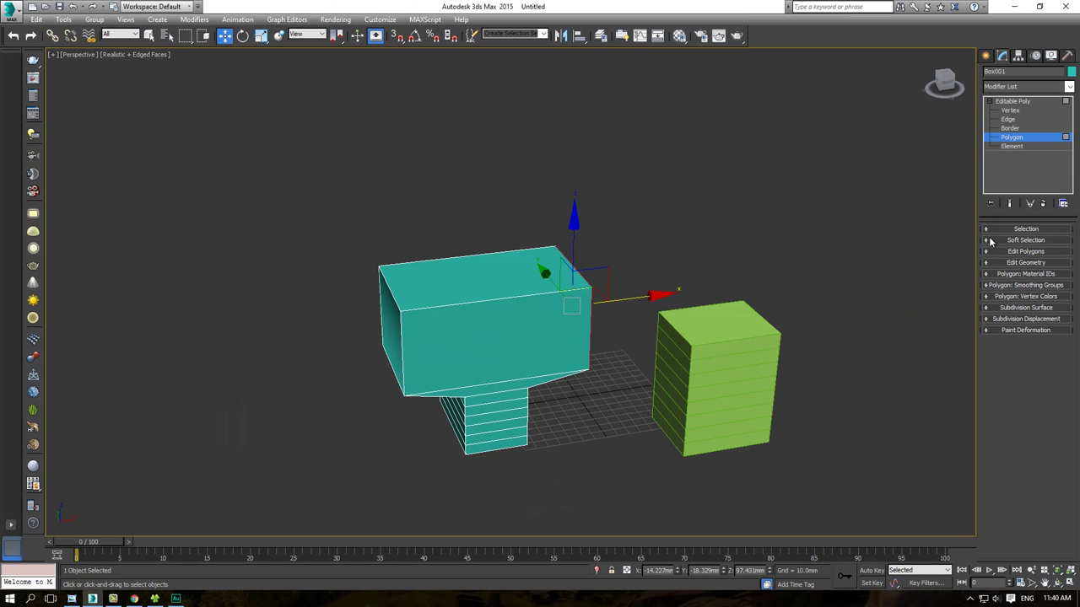
click(1006, 229)
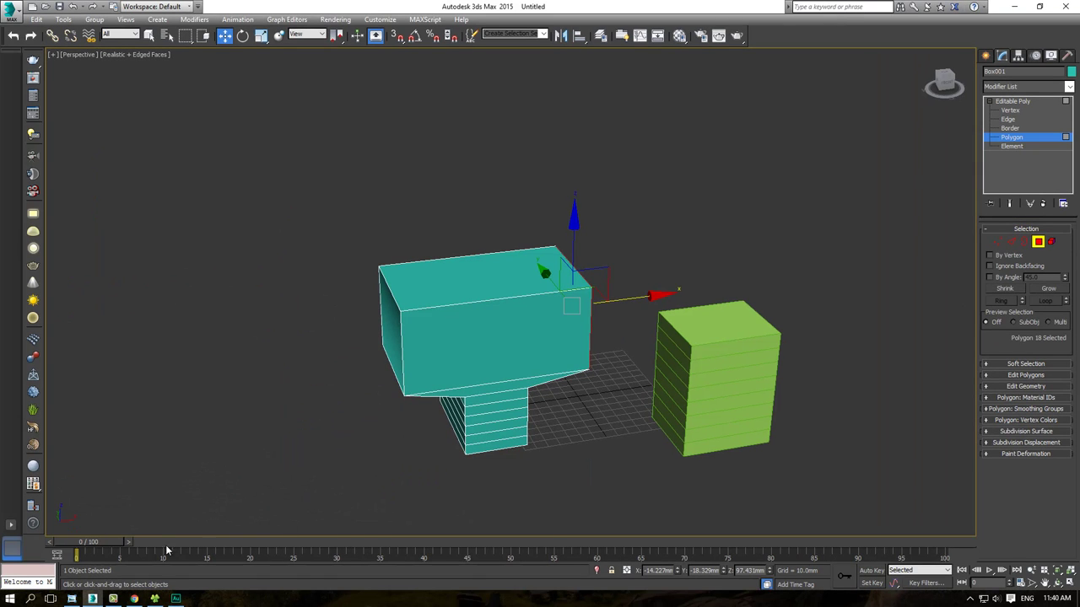
click(71, 599)
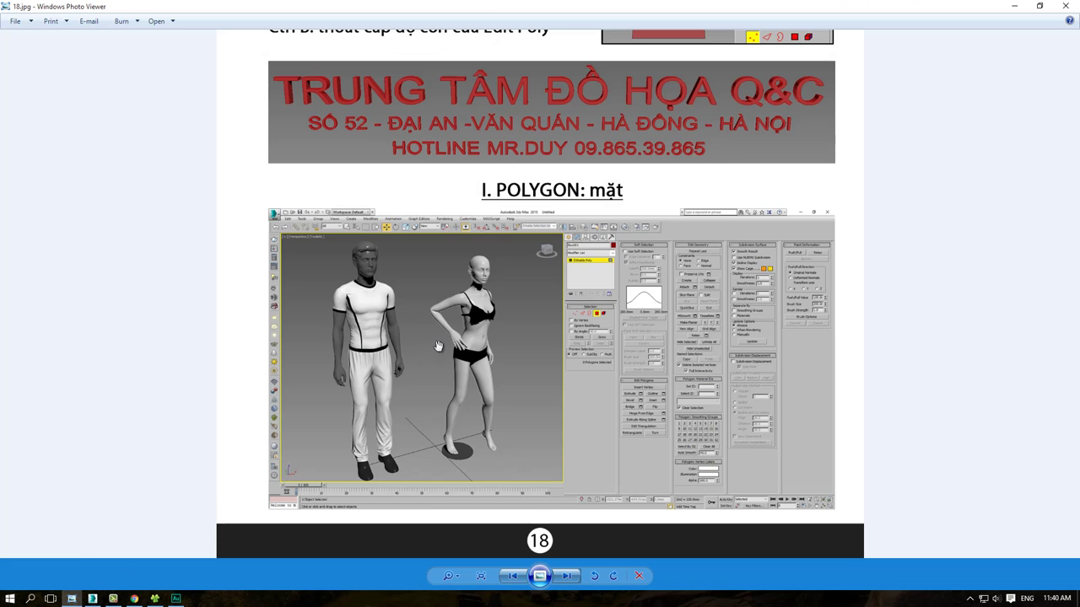
Step: Advance to slide 19 and frame its Selection heading in red, then clear the mark
click(567, 577)
scroll(474, 166, up, 2)
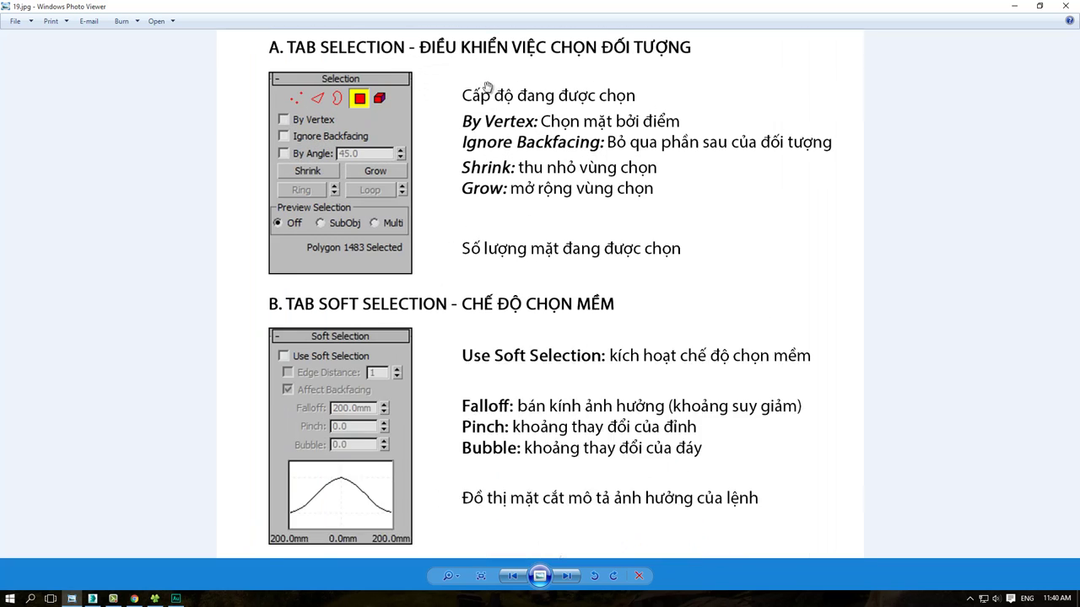
scroll(485, 167, up, 1)
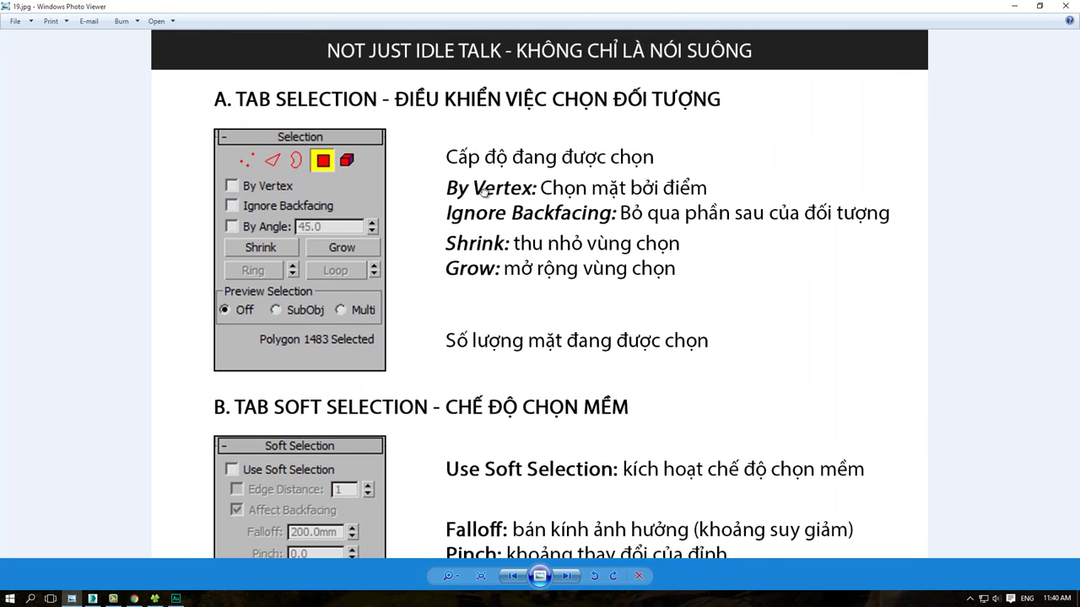
mouse_move(202, 79)
mouse_down()
mouse_move(736, 137)
mouse_move(735, 123)
mouse_up()
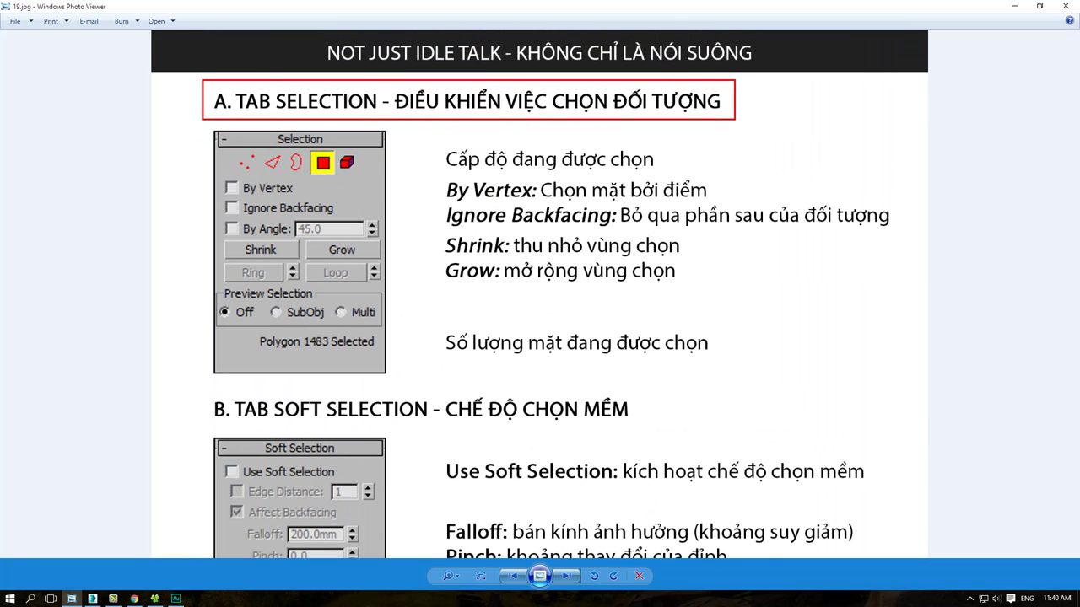
key(Escape)
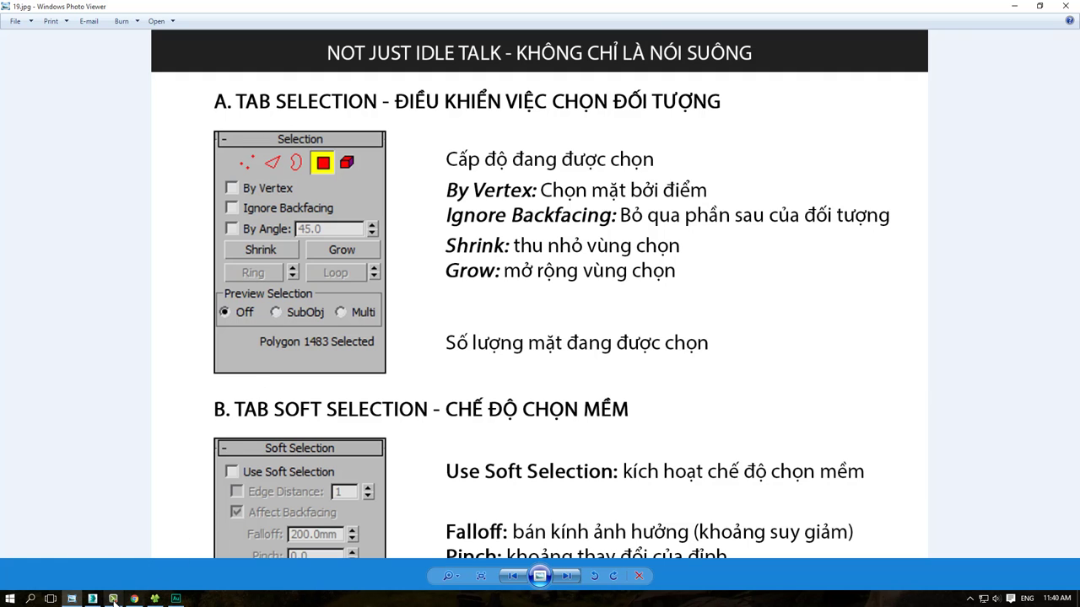
Step: Frame the By Vertex option in 3ds Max and its slide explanation in red, then return to the scene
click(92, 598)
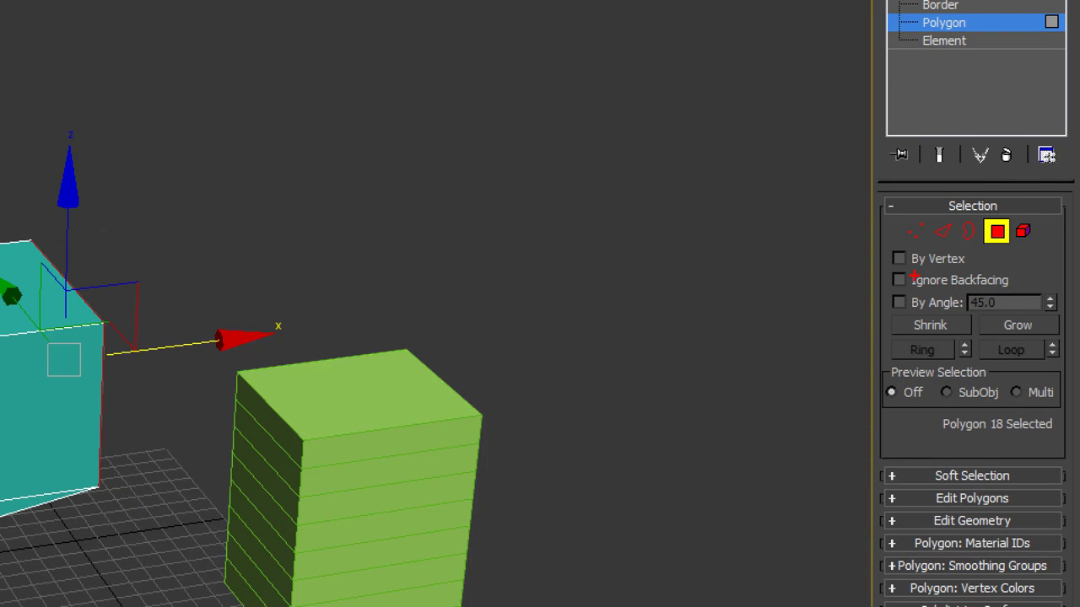
drag(885, 243, 977, 272)
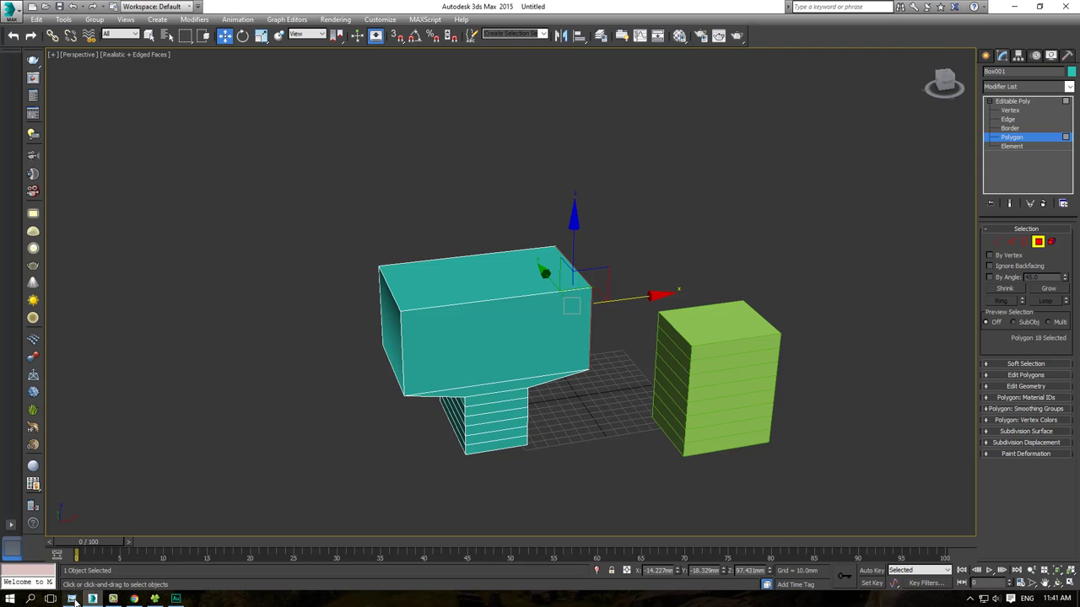
click(71, 599)
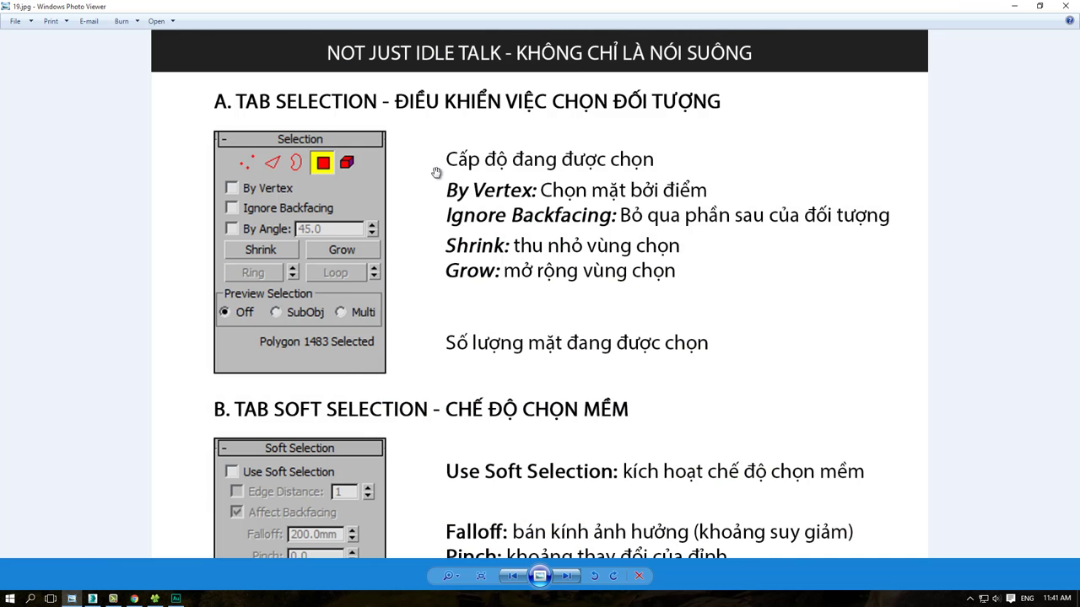
scroll(466, 206, up, 1)
drag(421, 178, 749, 204)
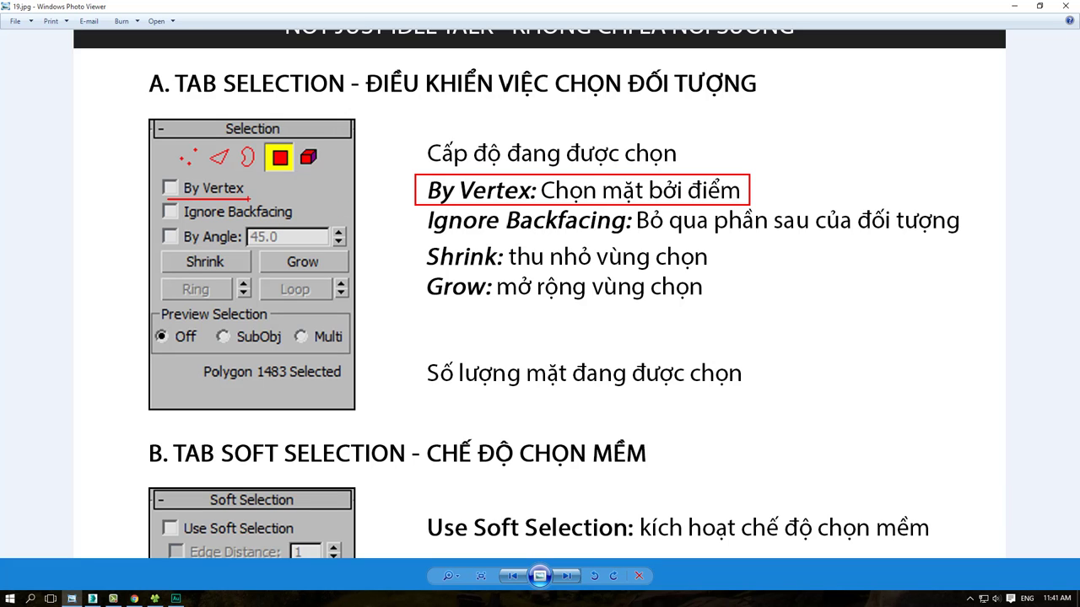
key(Escape)
drag(507, 232, 510, 220)
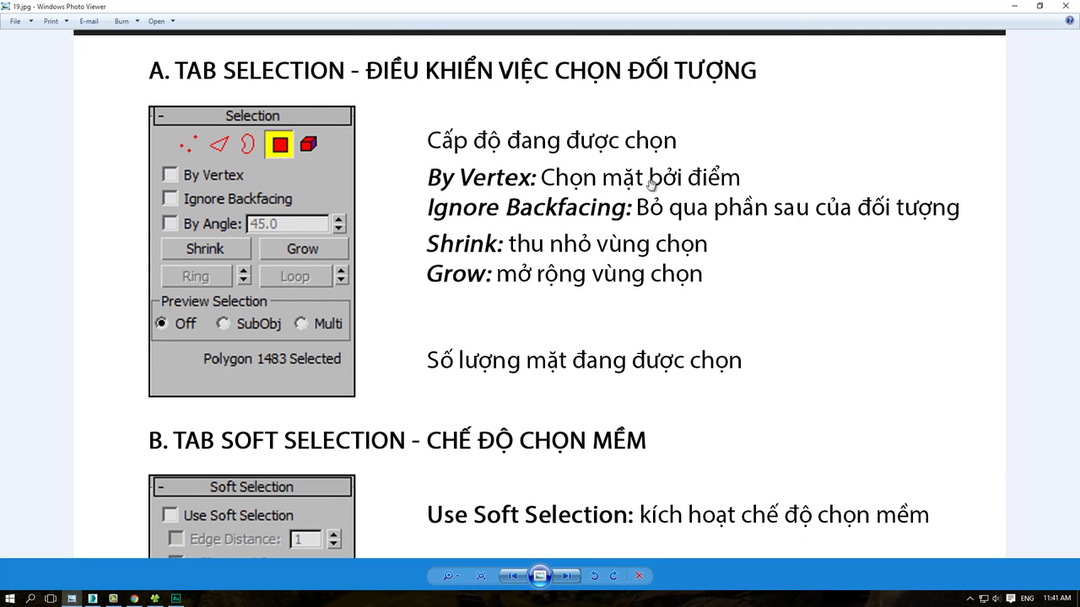
click(92, 599)
alt+middle_drag(450, 348, 463, 320)
scroll(430, 313, up, 3)
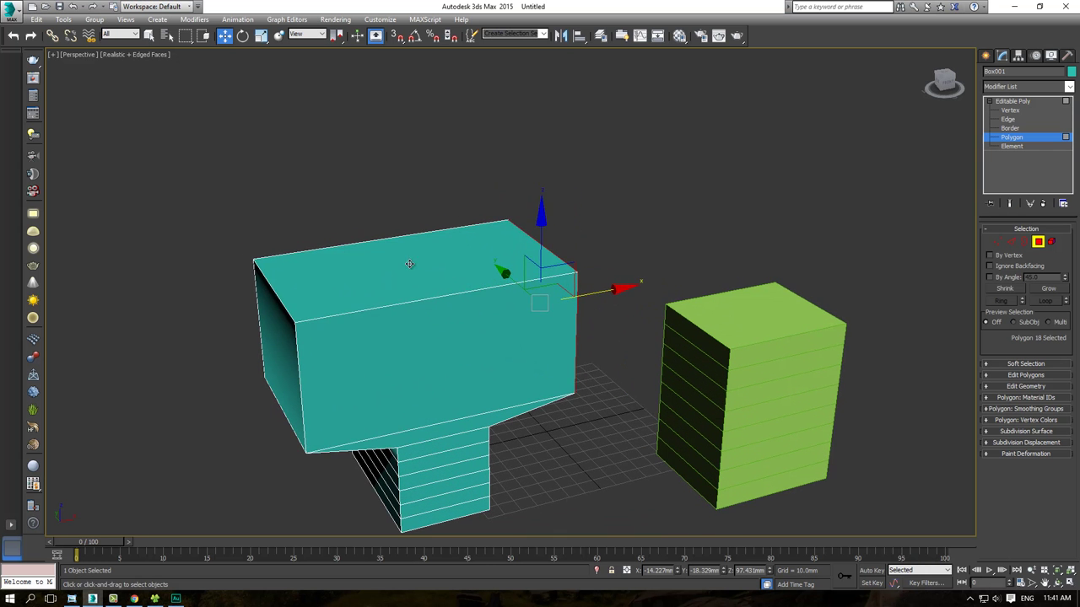
Step: Pick the upper block's top, left and front faces one by one, then clear the selection
click(420, 274)
middle_drag(420, 274, 443, 283)
click(337, 379)
click(438, 359)
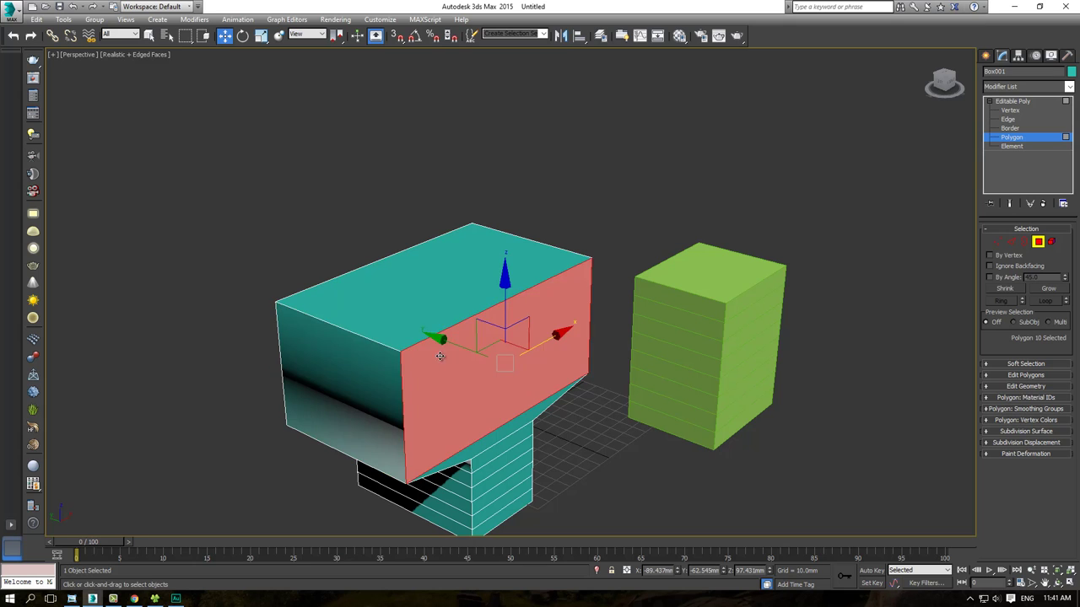
click(440, 309)
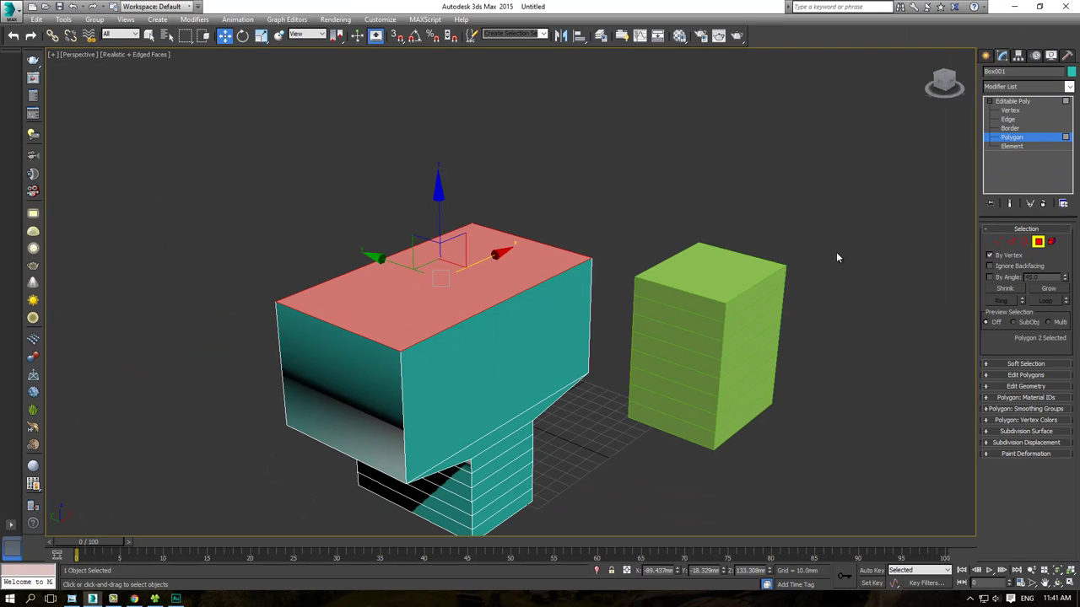
click(601, 251)
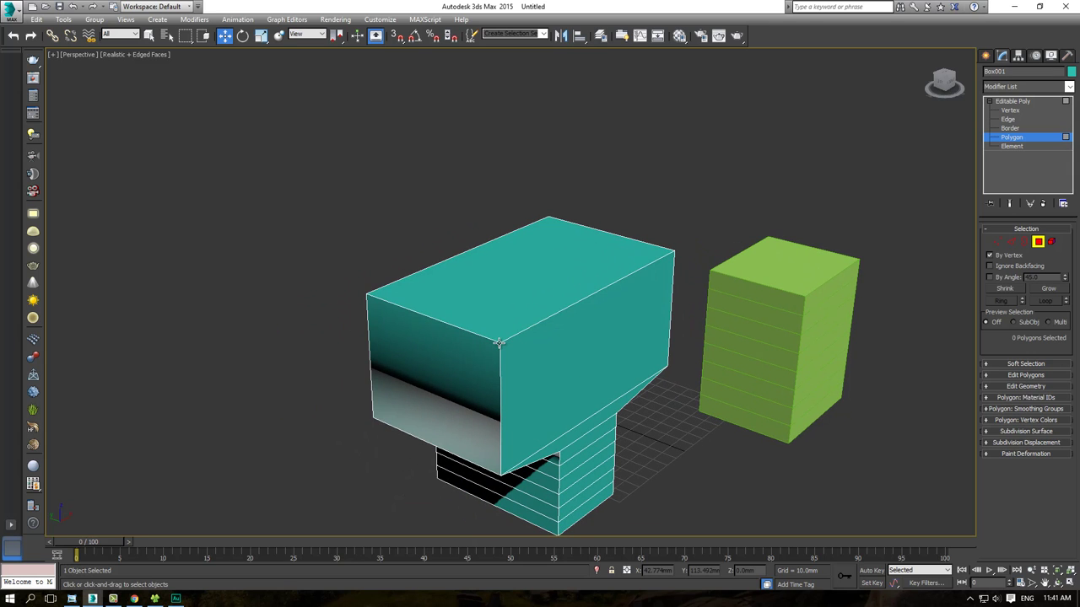
Step: With By Vertex, select the three faces around one corner, clear them, and return to slide 19
click(499, 344)
mouse_move(498, 344)
alt+middle_down()
mouse_move(593, 316)
mouse_move(485, 348)
alt+middle_up()
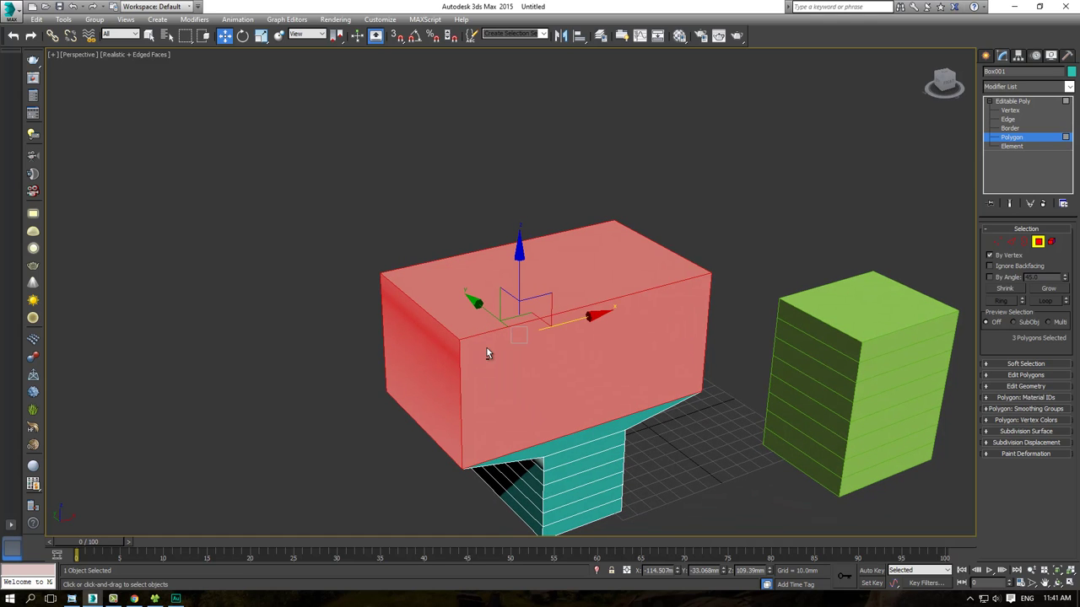
mouse_move(544, 319)
alt+middle_down()
mouse_move(619, 302)
mouse_move(572, 311)
alt+middle_up()
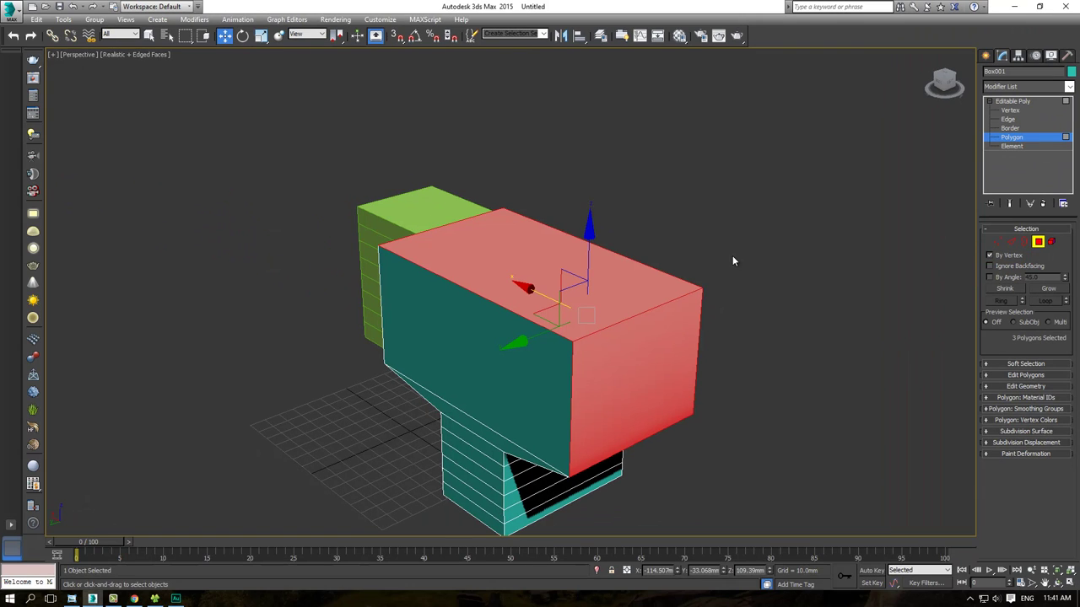
click(733, 256)
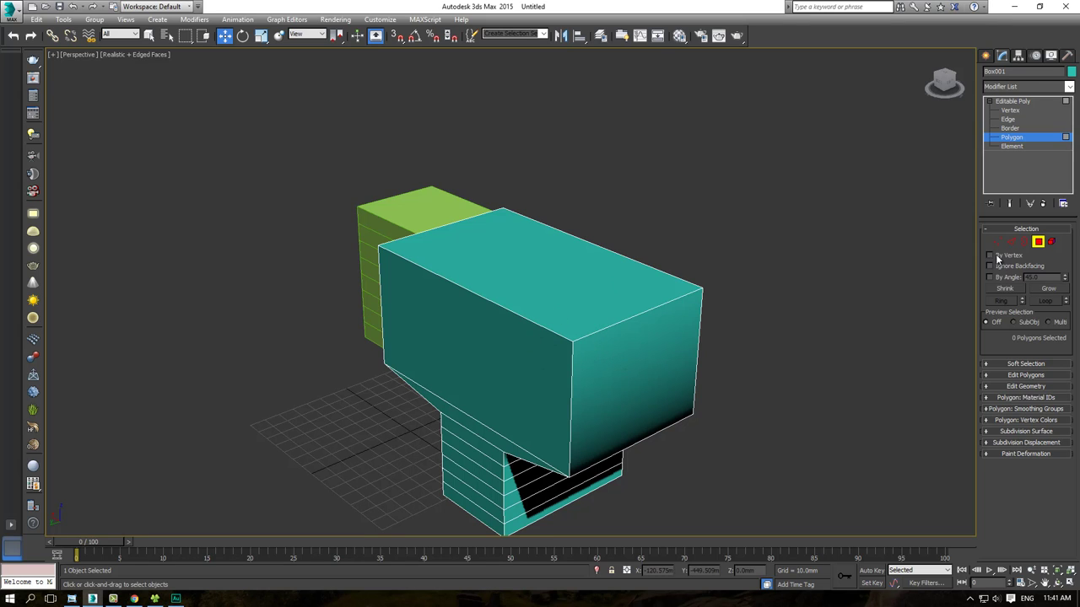
click(72, 599)
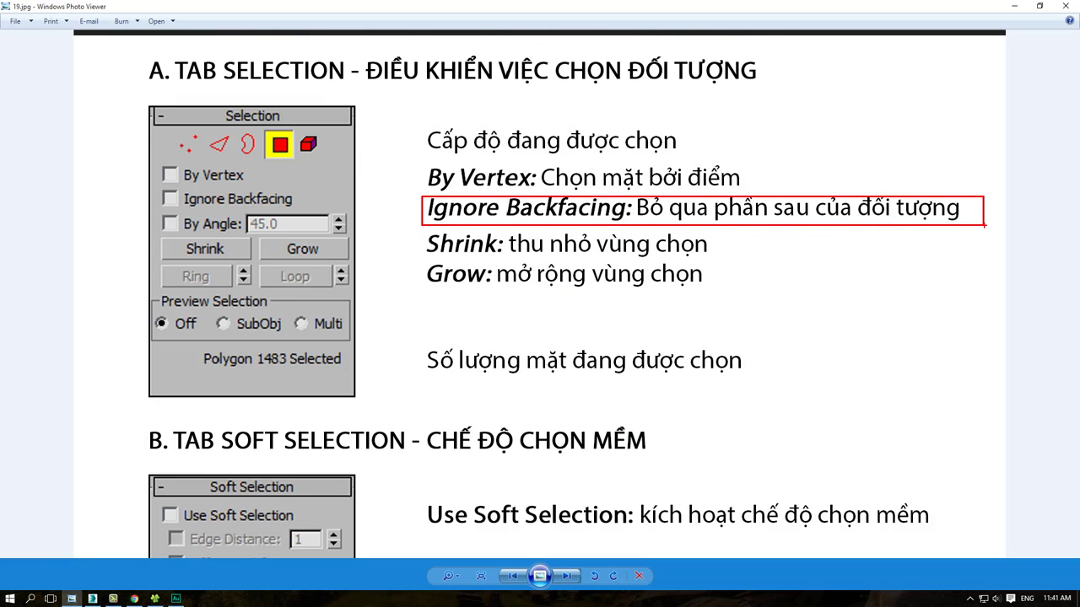
Step: Draw a new box beside the model and give it 5 segments in each direction
click(92, 599)
click(985, 55)
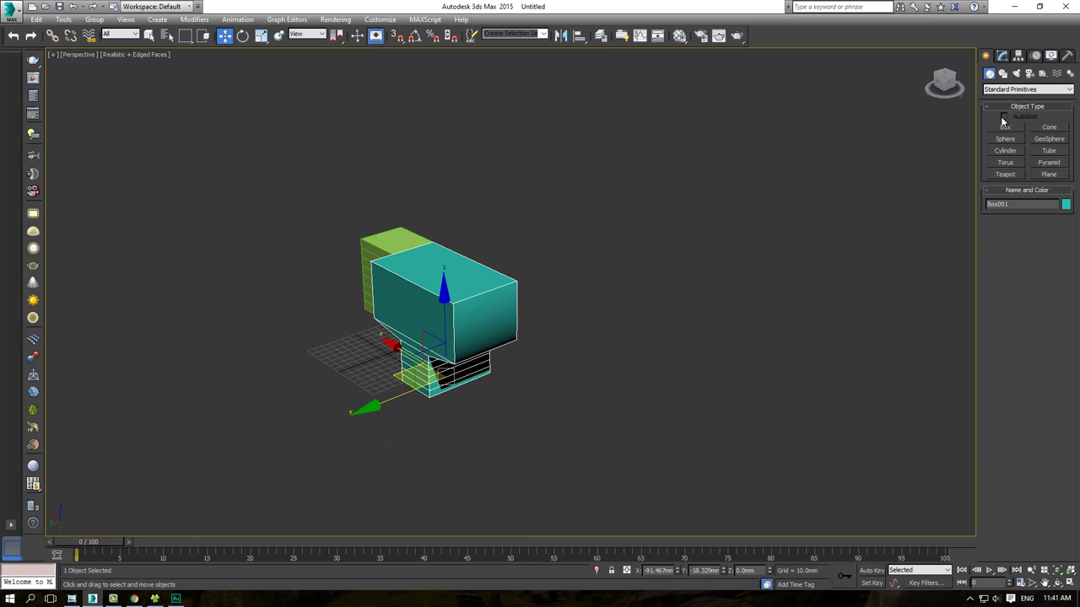
click(1004, 126)
middle_drag(264, 377, 593, 318)
mouse_move(365, 372)
mouse_down()
mouse_move(598, 450)
mouse_move(694, 397)
mouse_up()
click(700, 320)
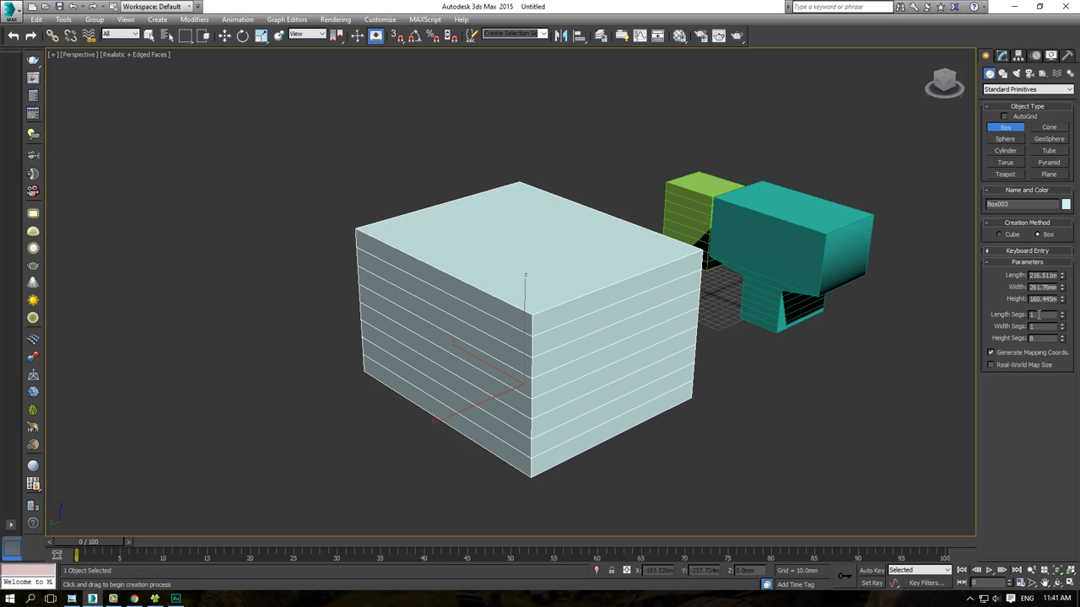
text(5)
key(Tab)
text(5)
text(w)
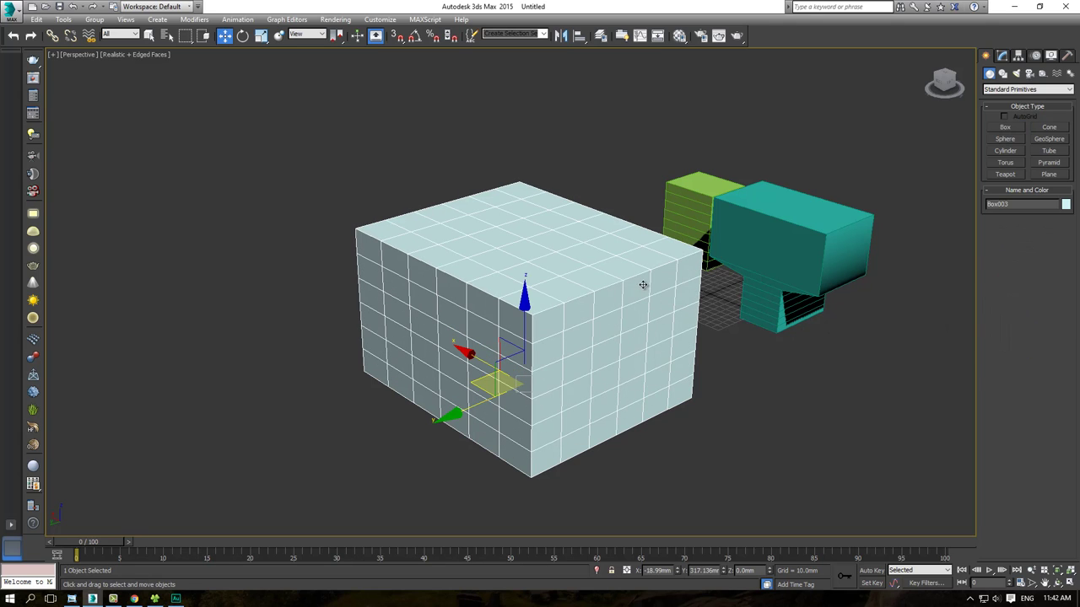
Step: Convert Box003 to Editable Poly and show it framed in Top view as wireframe
right_click(641, 284)
click(798, 400)
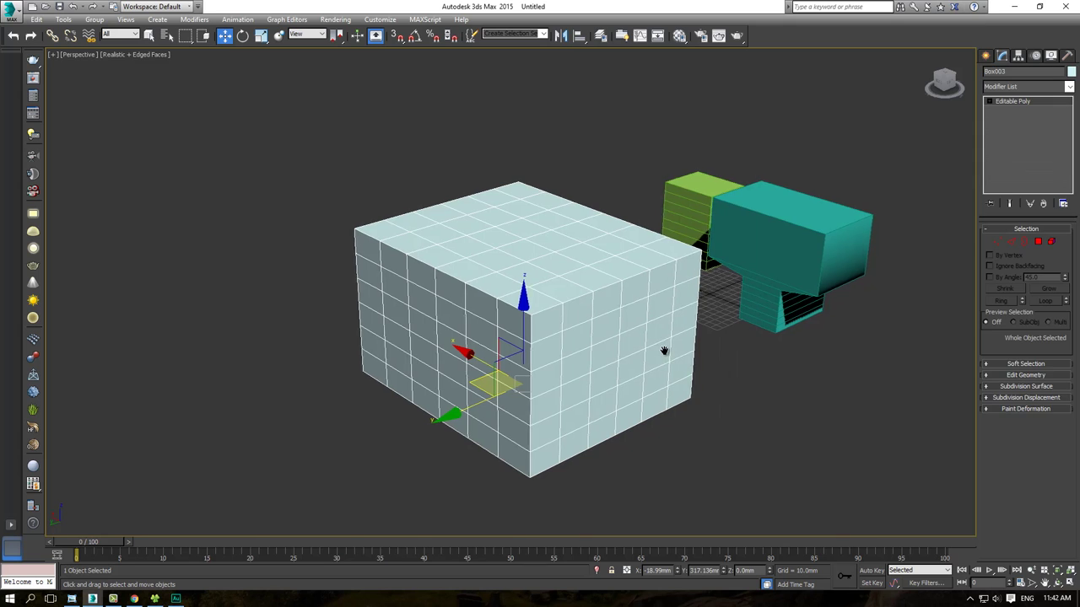
key(t)
key(ctrl+shift+z)
mouse_move(641, 354)
middle_down()
mouse_move(514, 343)
mouse_move(457, 395)
middle_up()
key(F3)
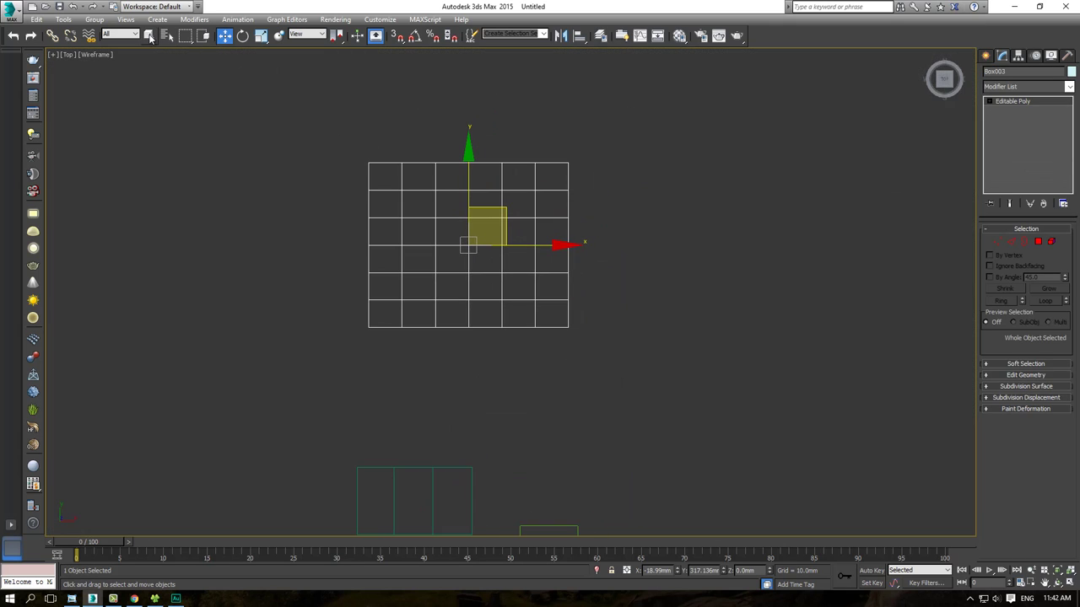
Step: Select Box003 at Polygon level and window-select the central 4-by-4 cells in Top view
click(149, 36)
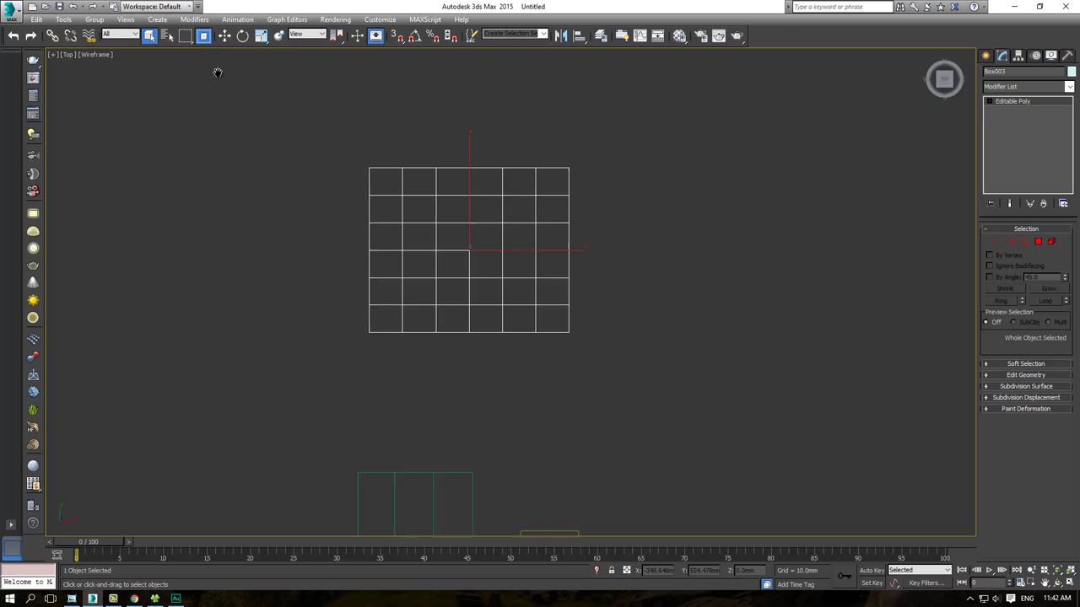
scroll(414, 202, up, 2)
middle_drag(492, 221, 483, 219)
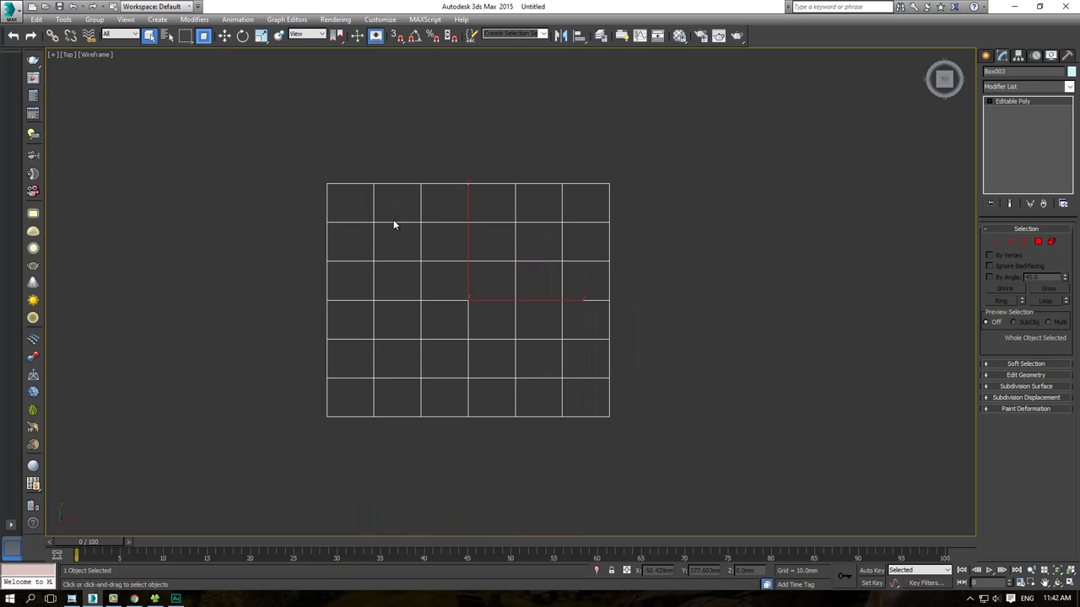
drag(525, 358, 581, 388)
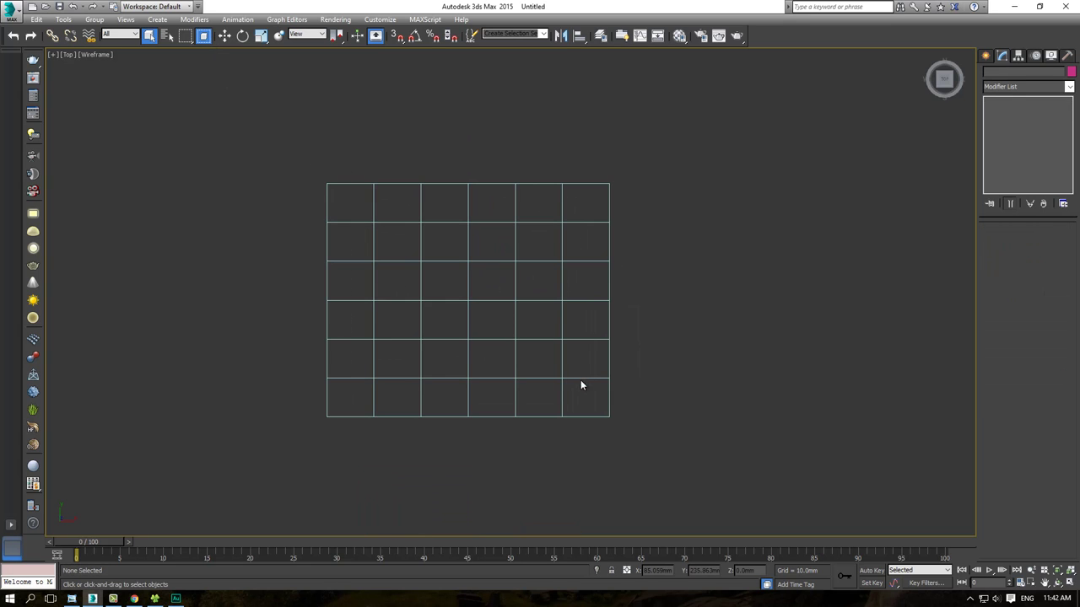
click(563, 300)
key(4)
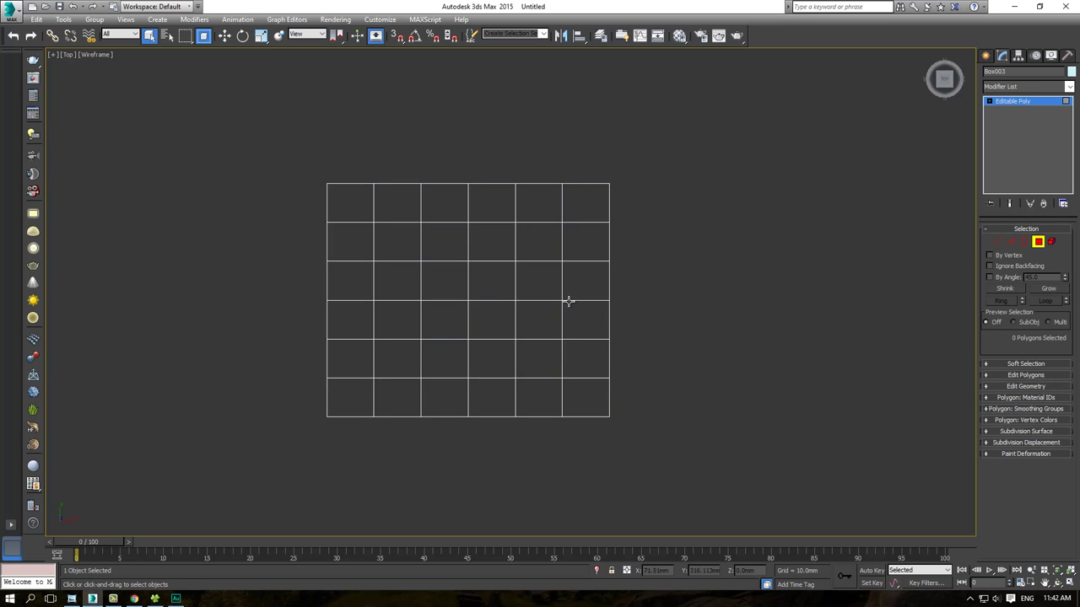
drag(354, 208, 582, 384)
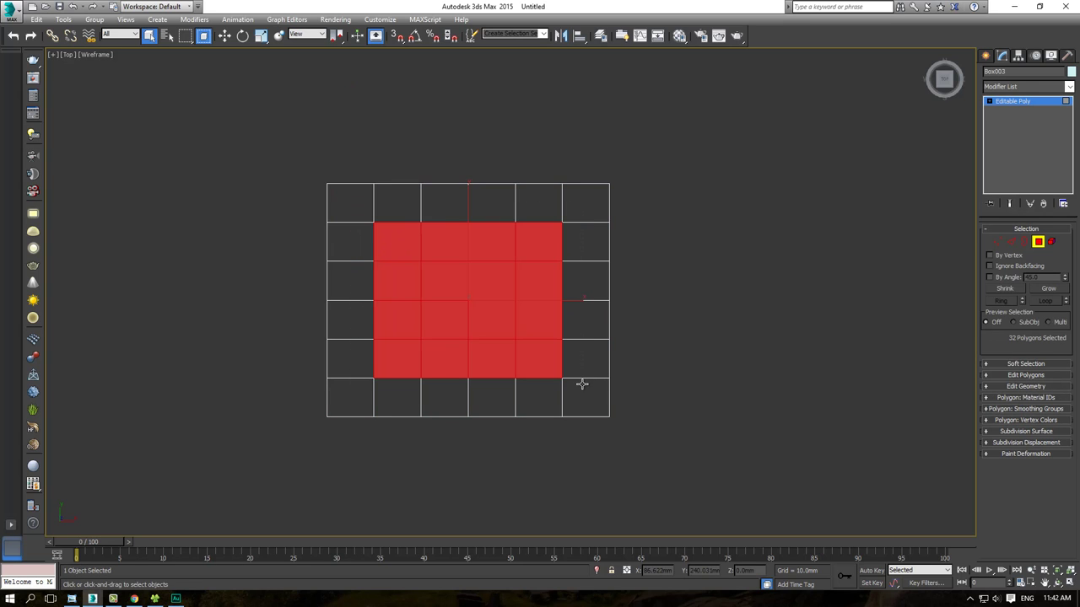
Step: Orbit in shaded Perspective to reveal the matching underside patch also selected, 32 polygons
key(p)
alt+middle_drag(537, 335, 523, 298)
scroll(528, 297, down, 5)
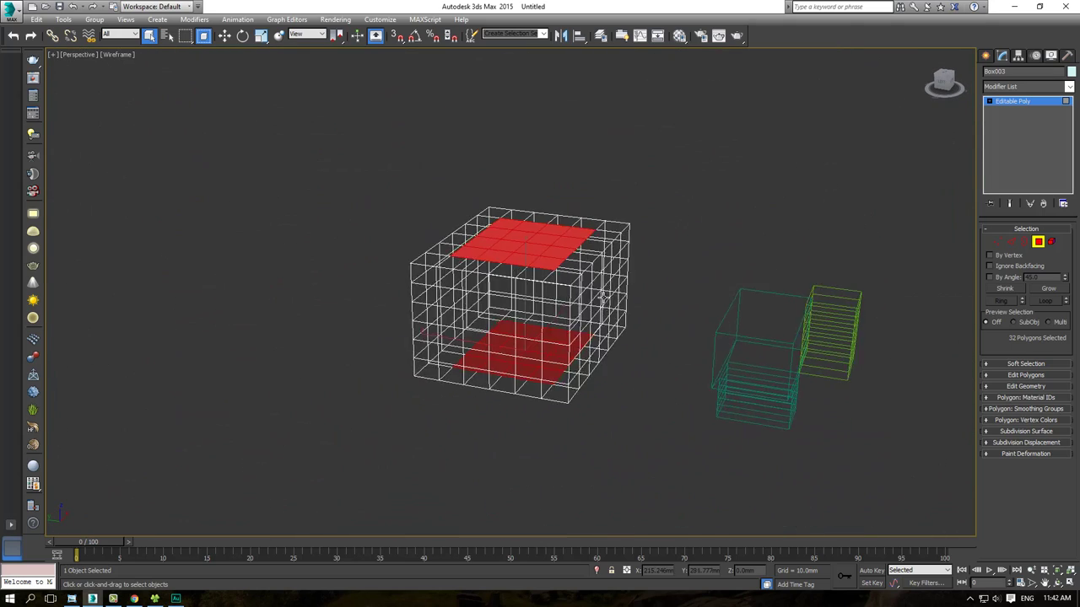
scroll(524, 299, up, 3)
key(F3)
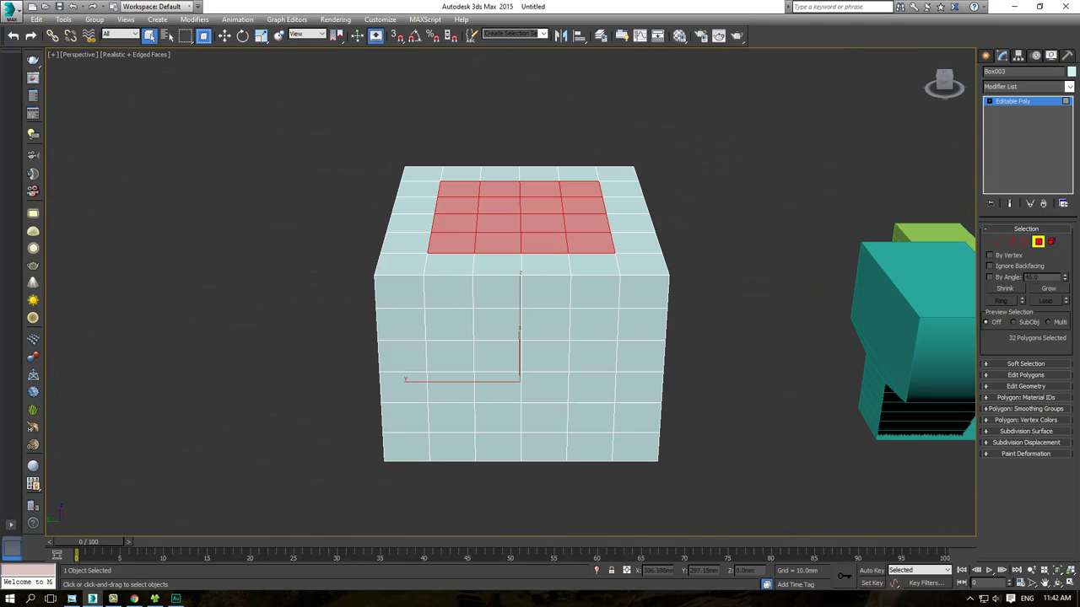
mouse_move(572, 177)
mouse_down()
mouse_move(472, 173)
mouse_move(601, 253)
mouse_move(523, 169)
mouse_up()
alt+middle_drag(565, 349, 565, 294)
mouse_move(566, 329)
mouse_down()
mouse_move(517, 280)
mouse_move(579, 453)
mouse_move(548, 274)
mouse_up()
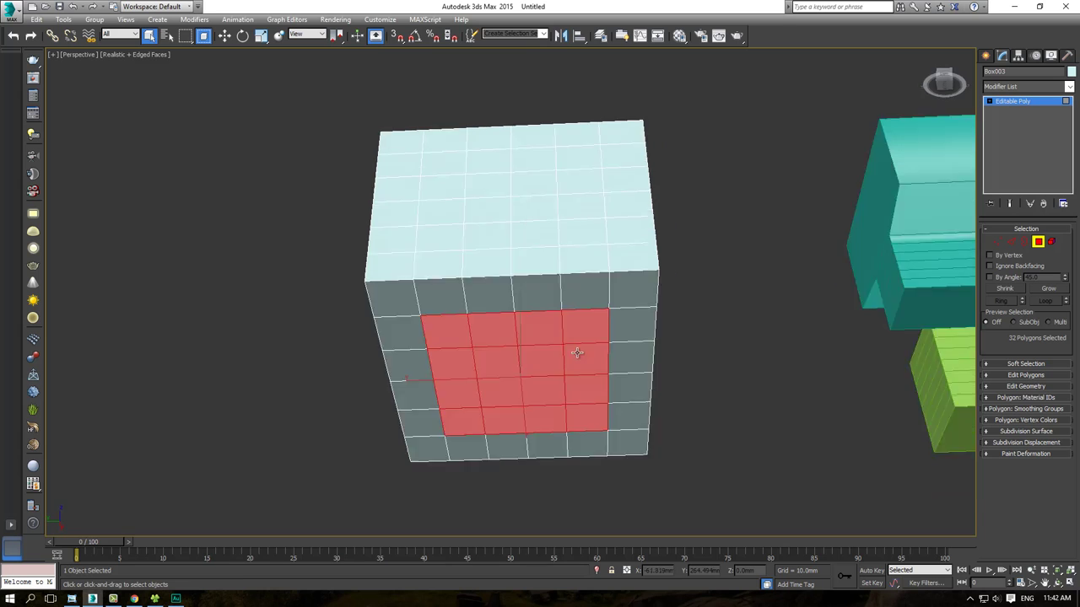
alt+middle_drag(599, 379, 896, 382)
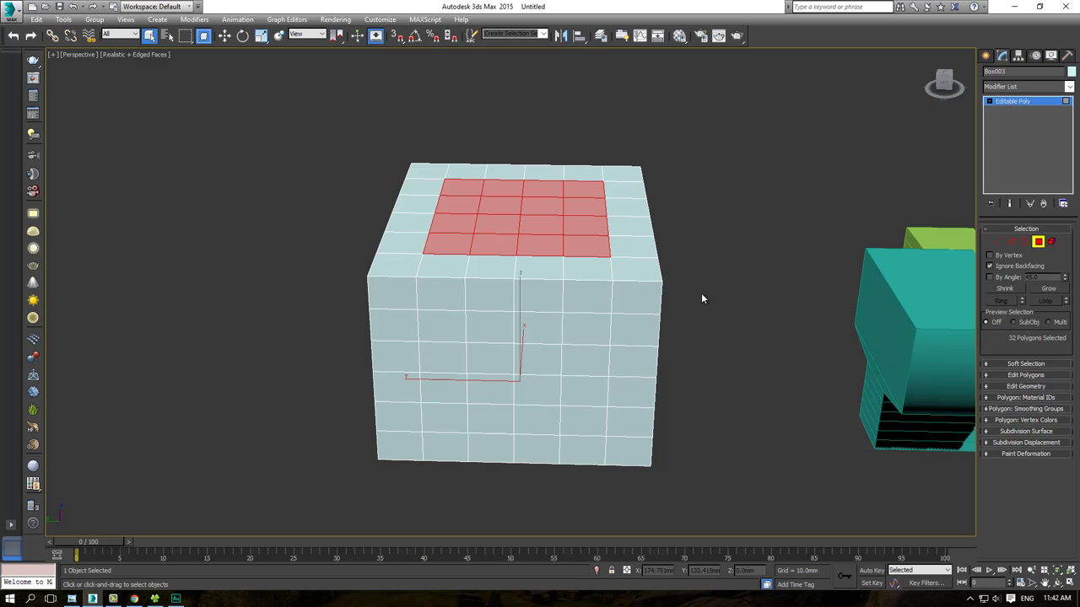
Step: With Ignore Backfacing on, window-select only the central 16 top polygons in Top view
click(701, 298)
alt+middle_drag(701, 298, 655, 294)
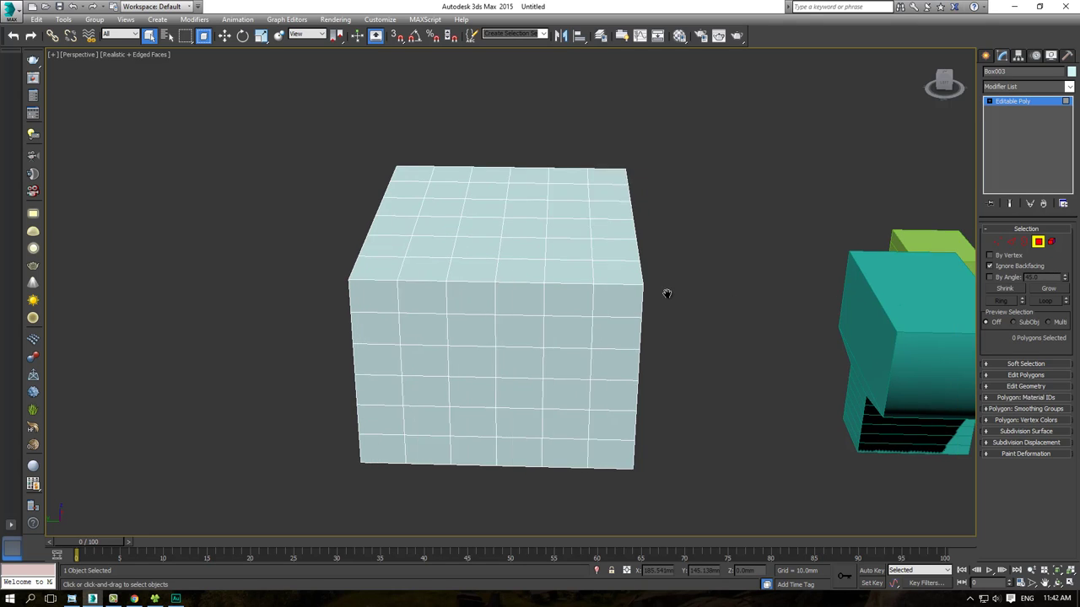
key(t)
drag(360, 217, 470, 315)
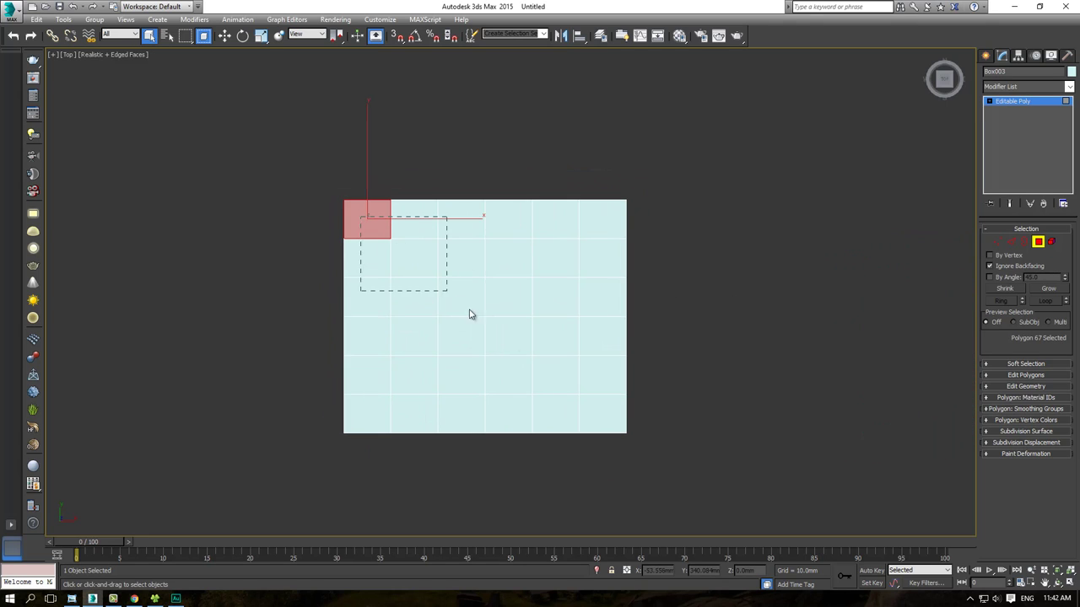
drag(592, 402, 593, 404)
scroll(593, 405, up, 2)
scroll(514, 343, down, 2)
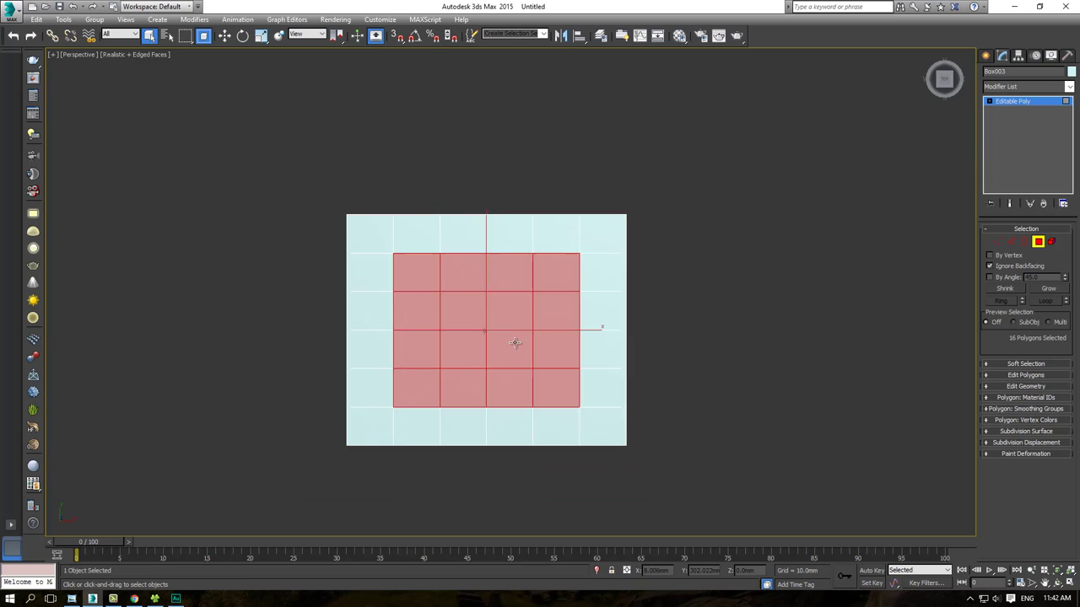
Step: Orbit in Perspective to confirm only the top patch is selected, then open the reference sheet
key(p)
mouse_move(514, 343)
alt+middle_down()
mouse_move(535, 276)
mouse_move(559, 366)
mouse_move(559, 294)
mouse_move(541, 361)
mouse_move(513, 304)
mouse_move(504, 242)
mouse_move(540, 222)
mouse_move(525, 281)
mouse_move(472, 284)
alt+middle_up()
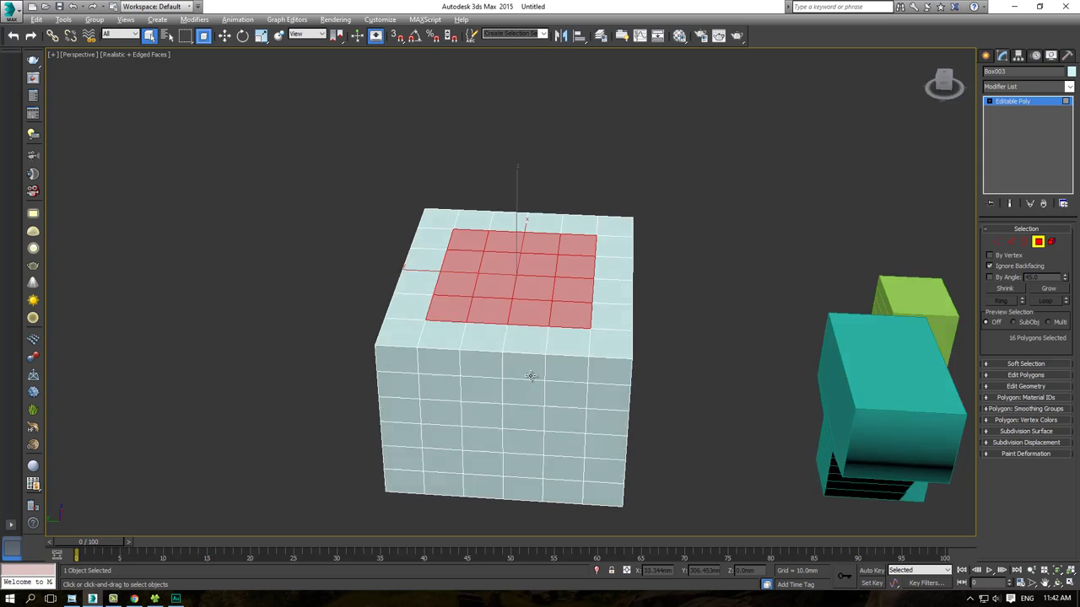
mouse_move(527, 398)
alt+middle_down()
mouse_move(530, 312)
mouse_move(535, 385)
mouse_move(552, 393)
mouse_move(514, 343)
mouse_move(542, 380)
alt+middle_up()
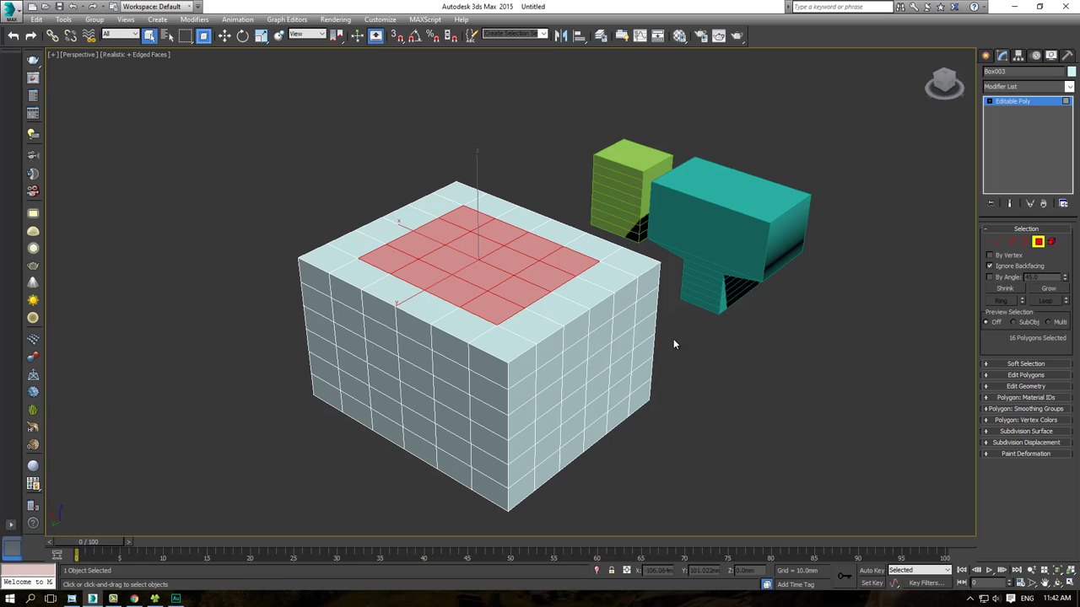
click(71, 599)
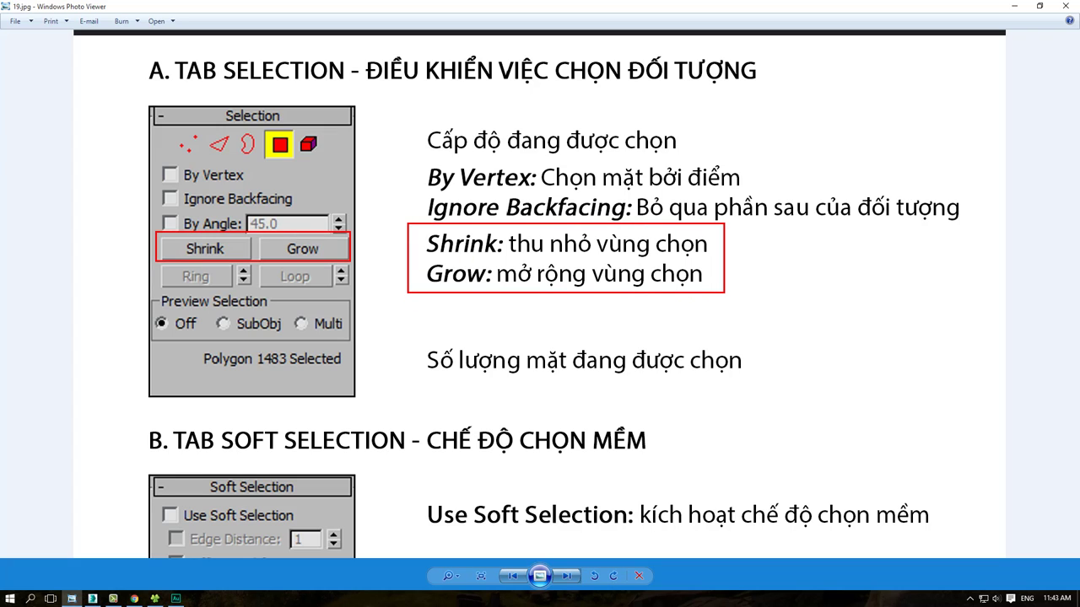
key(Escape)
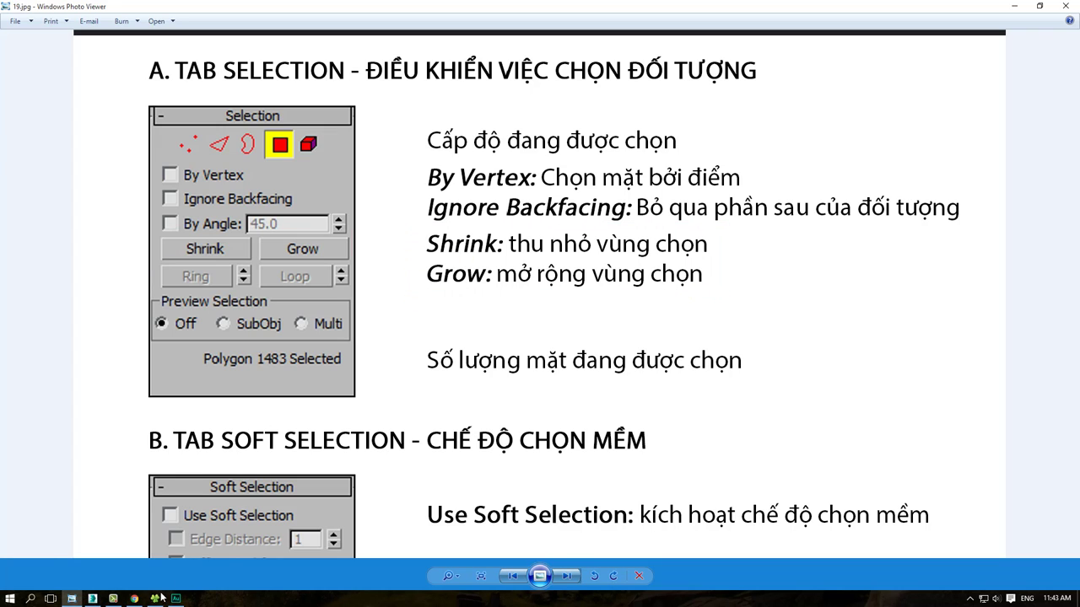
Step: Select the box's upper polygons and Shrink the selection repeatedly until none remain
click(92, 599)
mouse_move(580, 375)
middle_down()
mouse_move(551, 347)
mouse_move(673, 373)
mouse_move(596, 345)
middle_up()
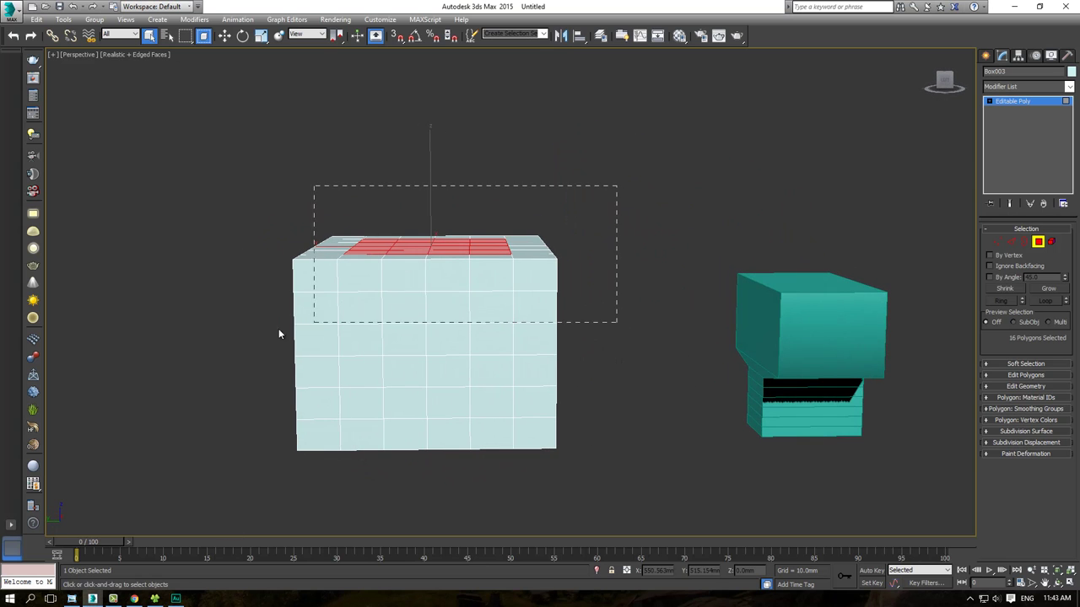
drag(279, 334, 253, 337)
scroll(207, 349, up, 5)
alt+middle_drag(439, 369, 877, 329)
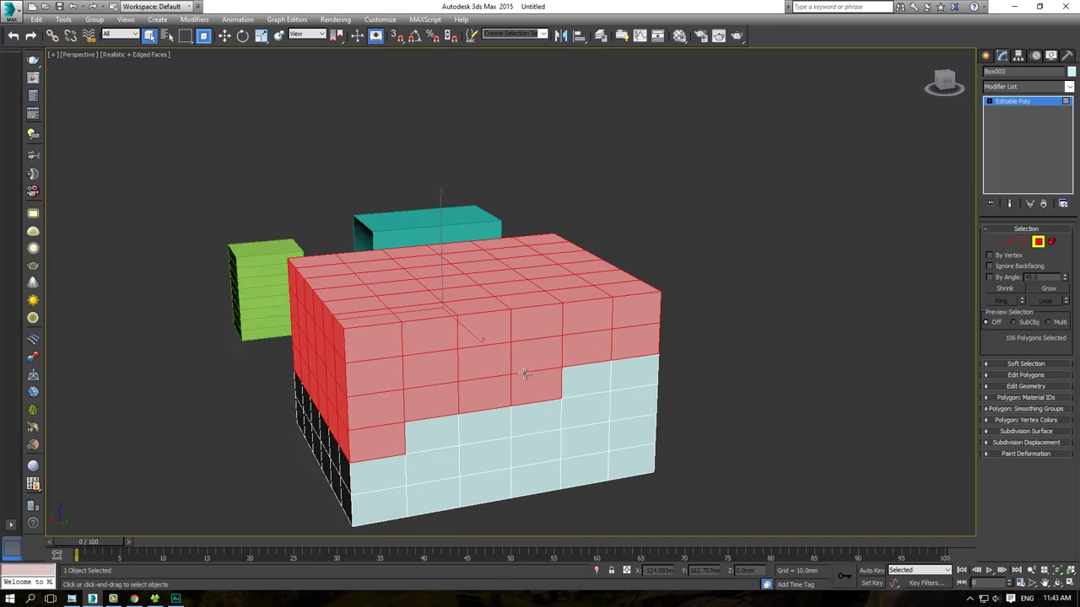
click(999, 289)
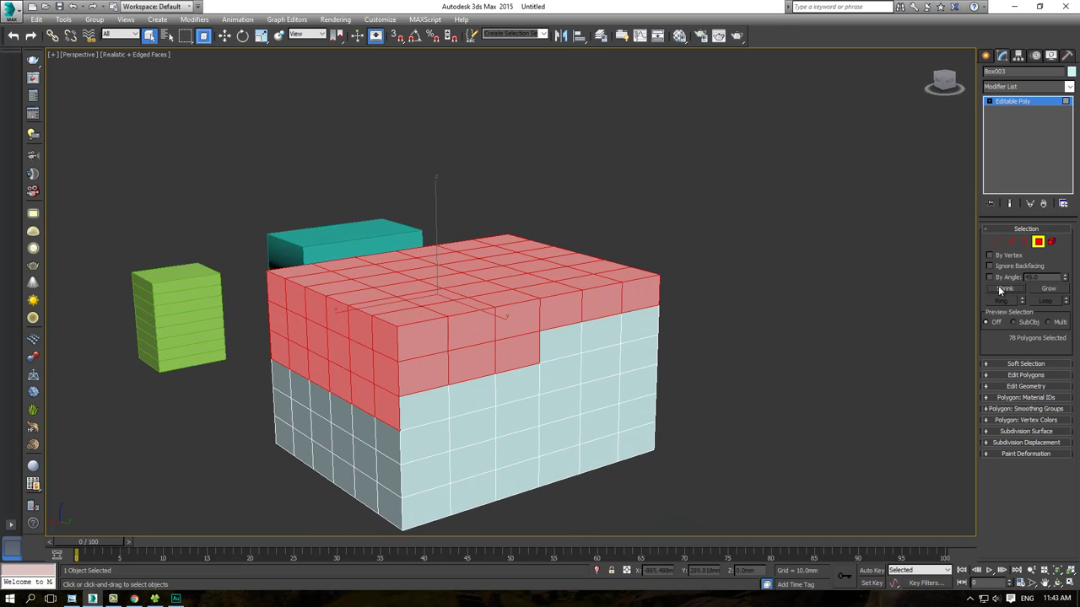
click(1001, 289)
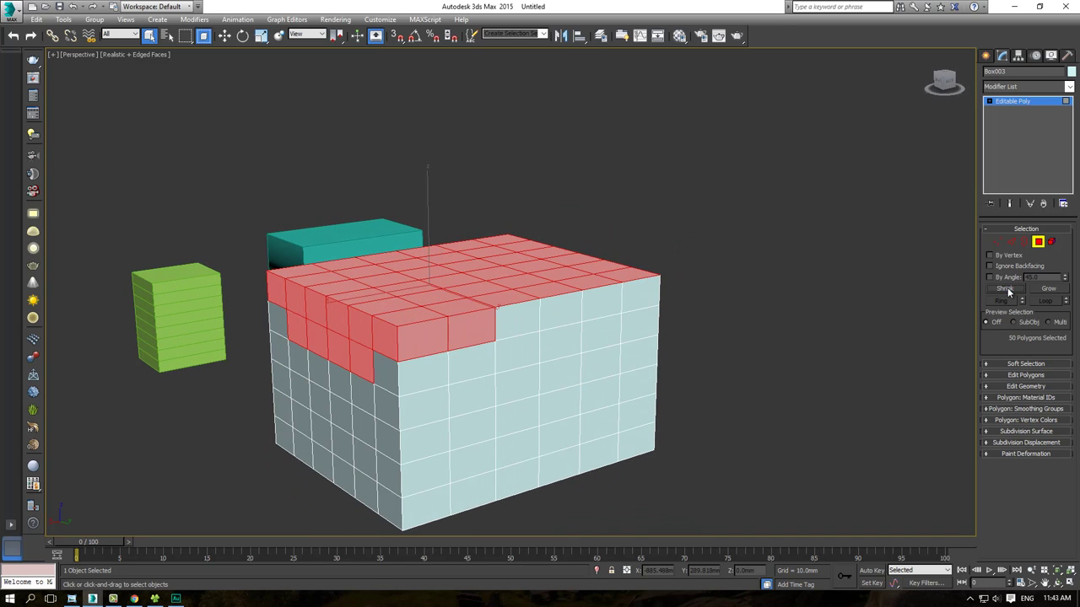
click(1005, 289)
click(1006, 290)
click(1009, 291)
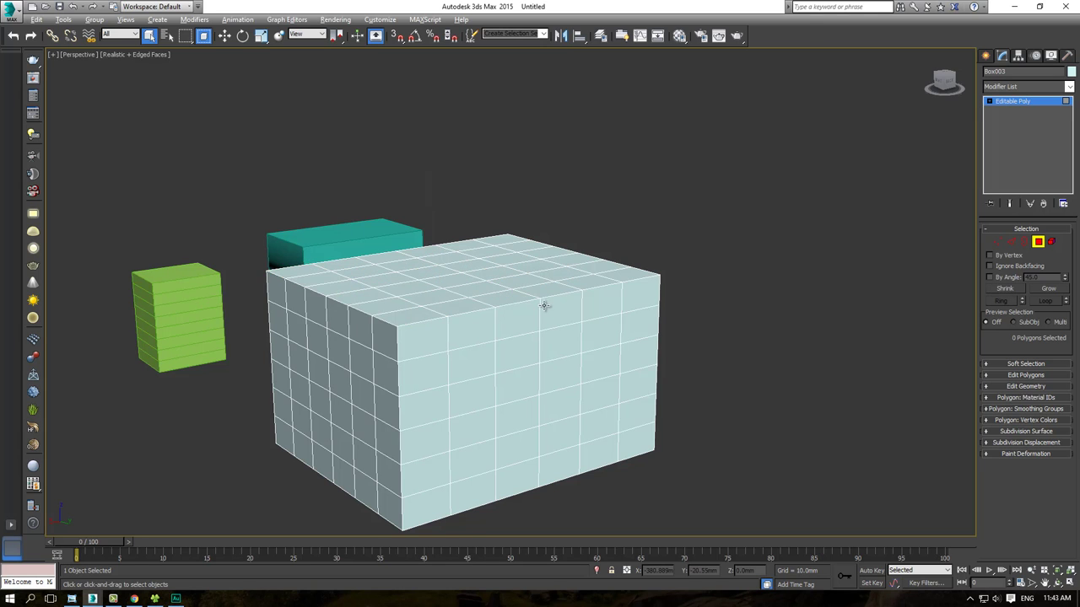
Step: Pick the top's centre polygon, Grow it step by step to 126 polygons, then deselect
alt+middle_drag(545, 306, 558, 313)
click(464, 287)
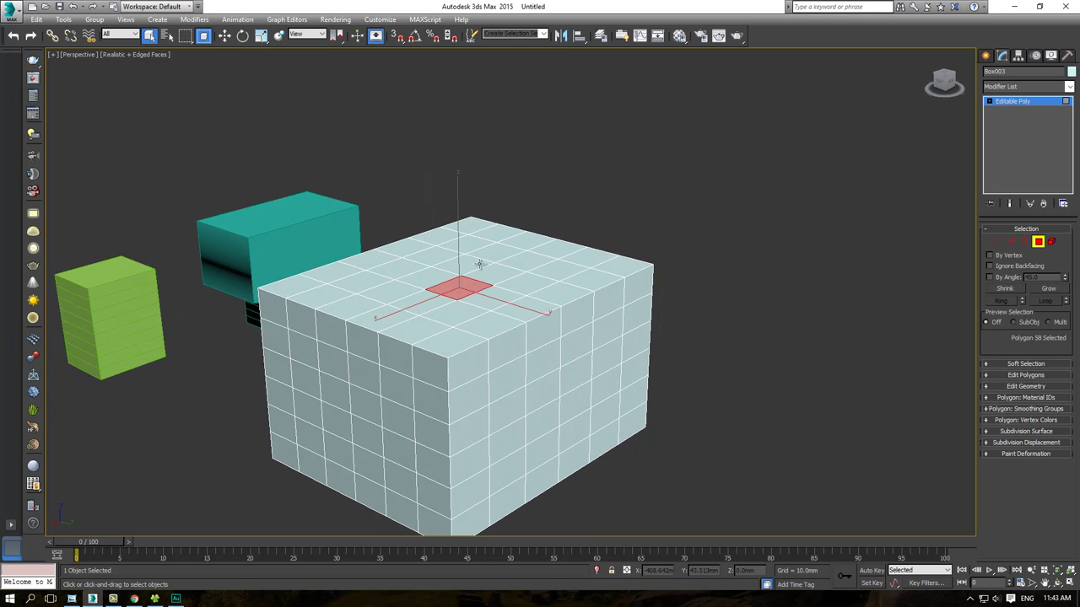
click(1045, 289)
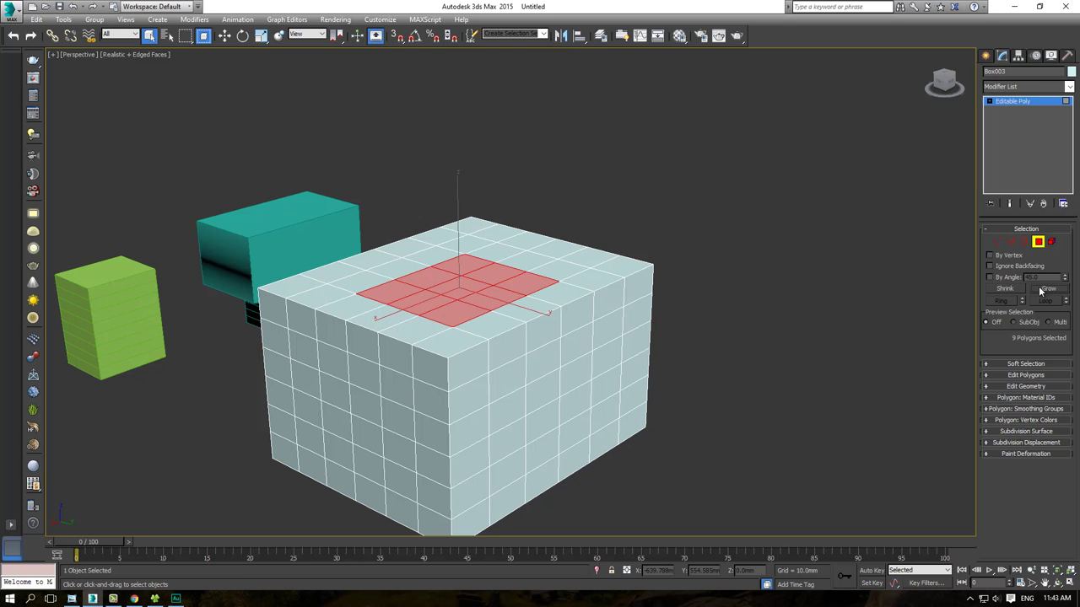
click(1045, 289)
click(1044, 289)
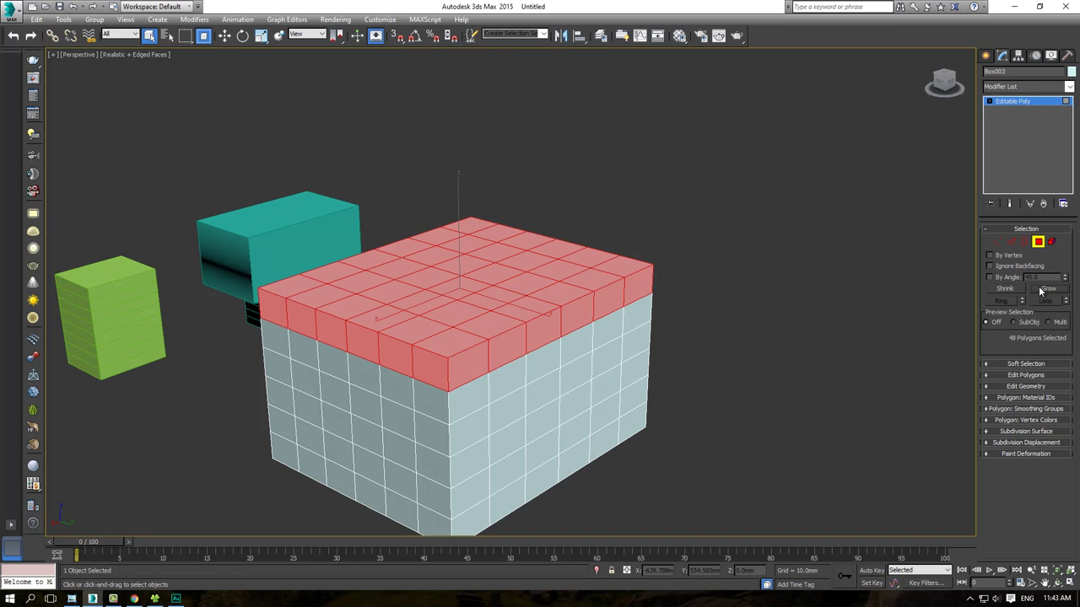
click(1045, 289)
click(1045, 290)
scroll(573, 307, down, 3)
mouse_move(641, 306)
alt+middle_down()
mouse_move(463, 315)
mouse_move(600, 335)
mouse_move(733, 326)
mouse_move(706, 340)
mouse_move(540, 346)
mouse_move(728, 357)
mouse_move(678, 359)
alt+middle_up()
scroll(566, 351, up, 3)
scroll(565, 351, up, 2)
scroll(565, 351, down, 2)
click(727, 317)
middle_drag(727, 317, 635, 322)
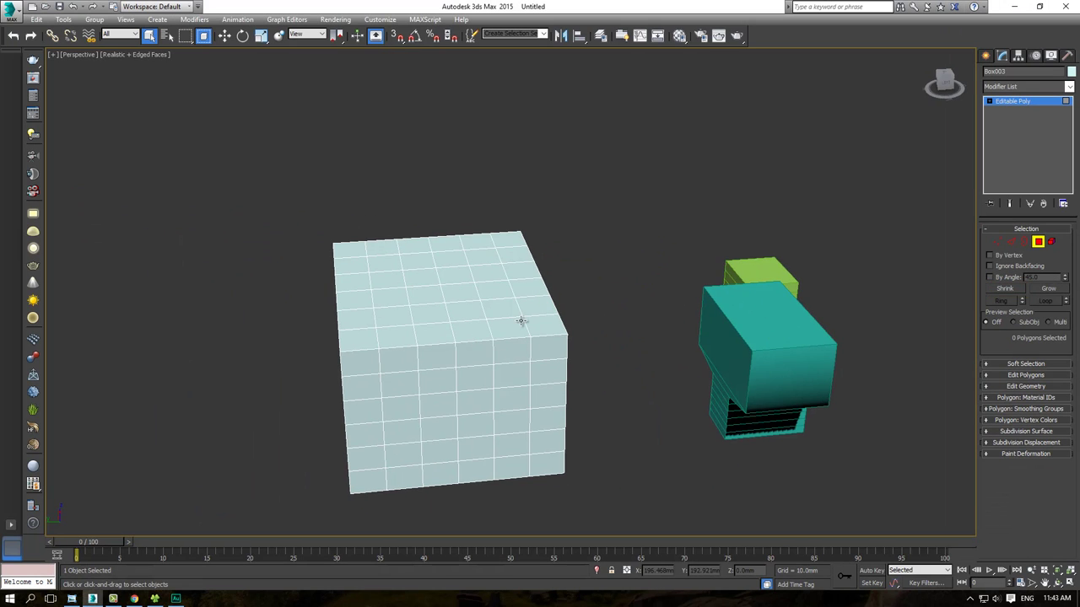
Step: Select every polygon of the box, Shrink the selection several times, then clear it
scroll(520, 320, down, 3)
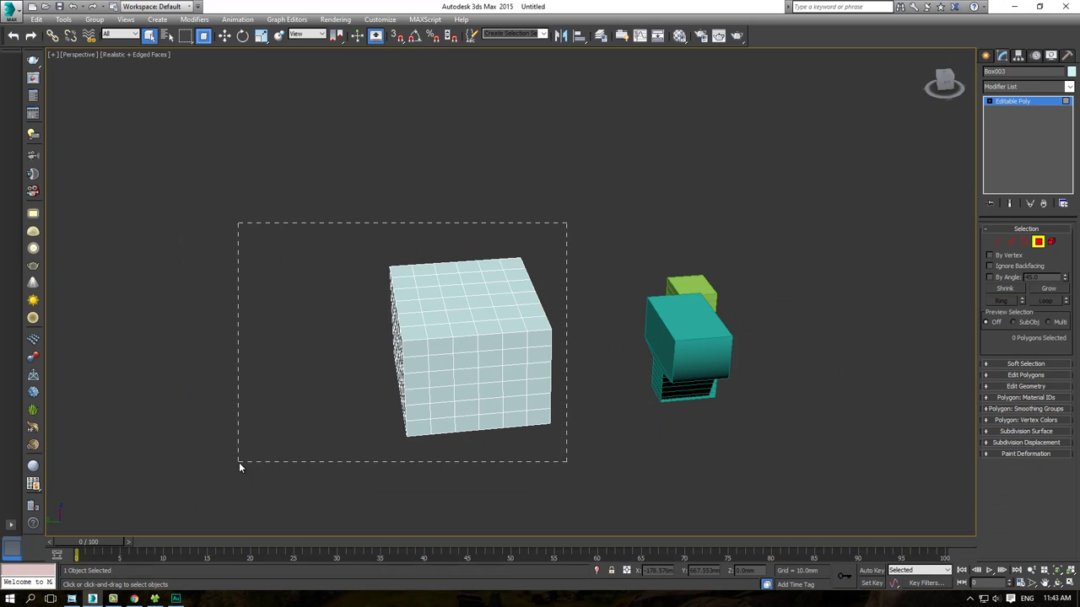
drag(567, 222, 238, 462)
key(z)
alt+middle_drag(239, 463, 373, 448)
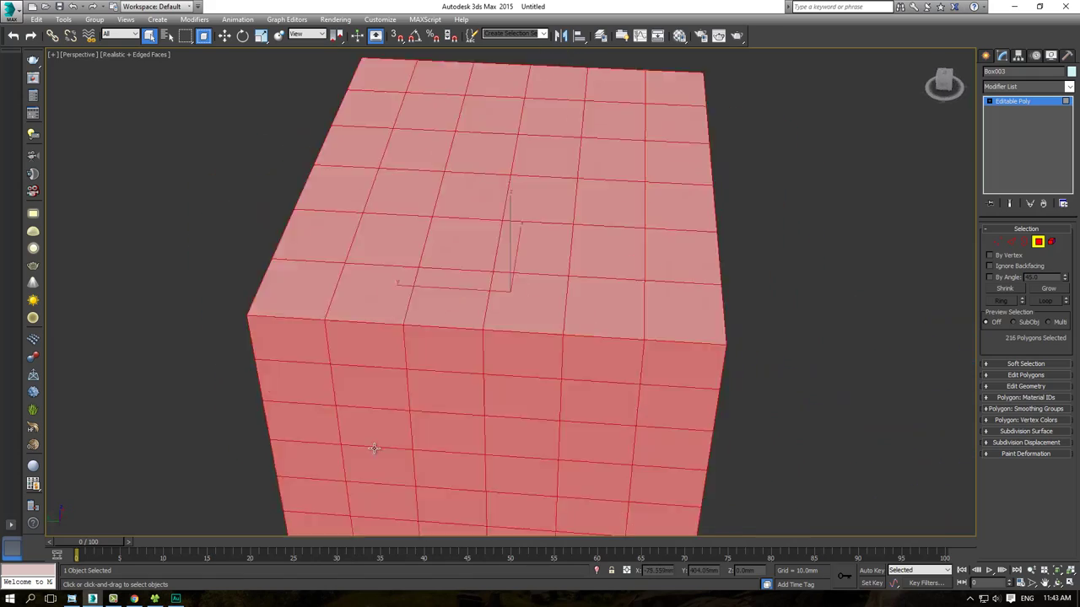
scroll(374, 447, down, 3)
alt+middle_drag(458, 433, 573, 399)
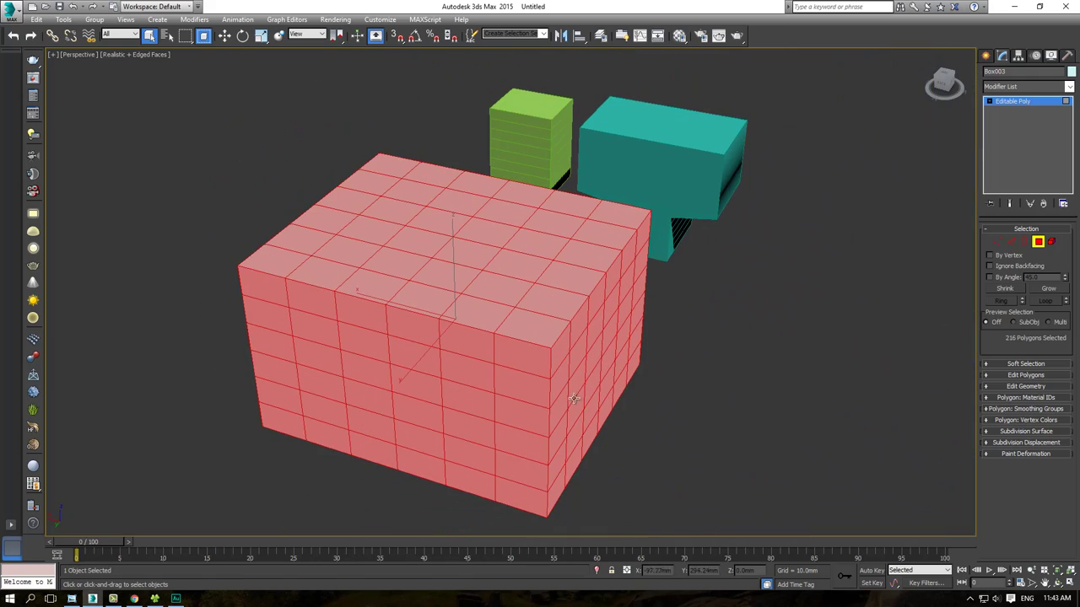
click(1008, 289)
alt+middle_drag(470, 301, 474, 278)
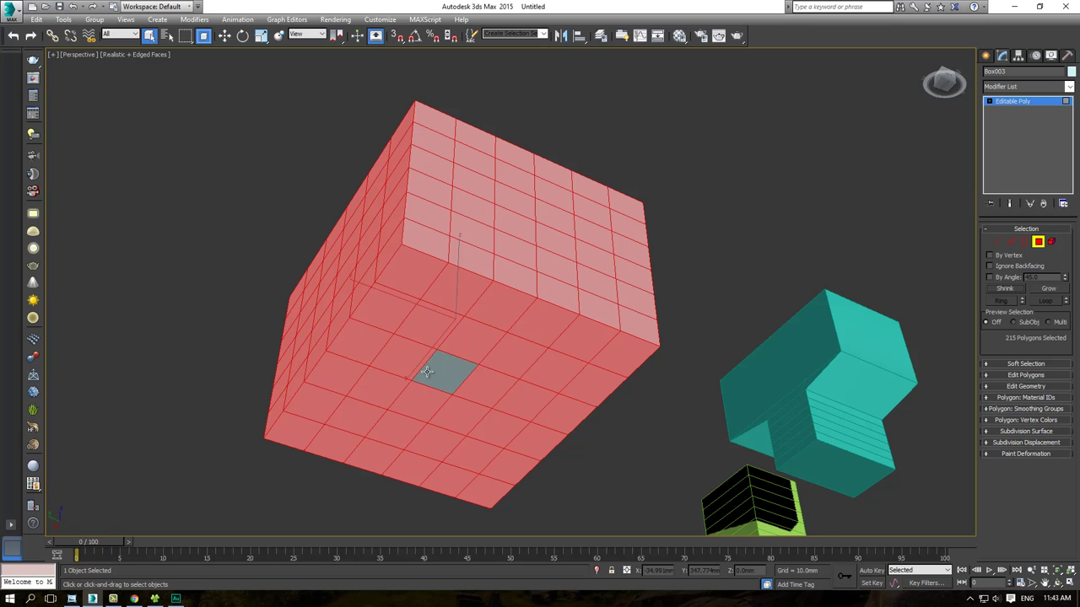
alt+middle_drag(427, 372, 448, 331)
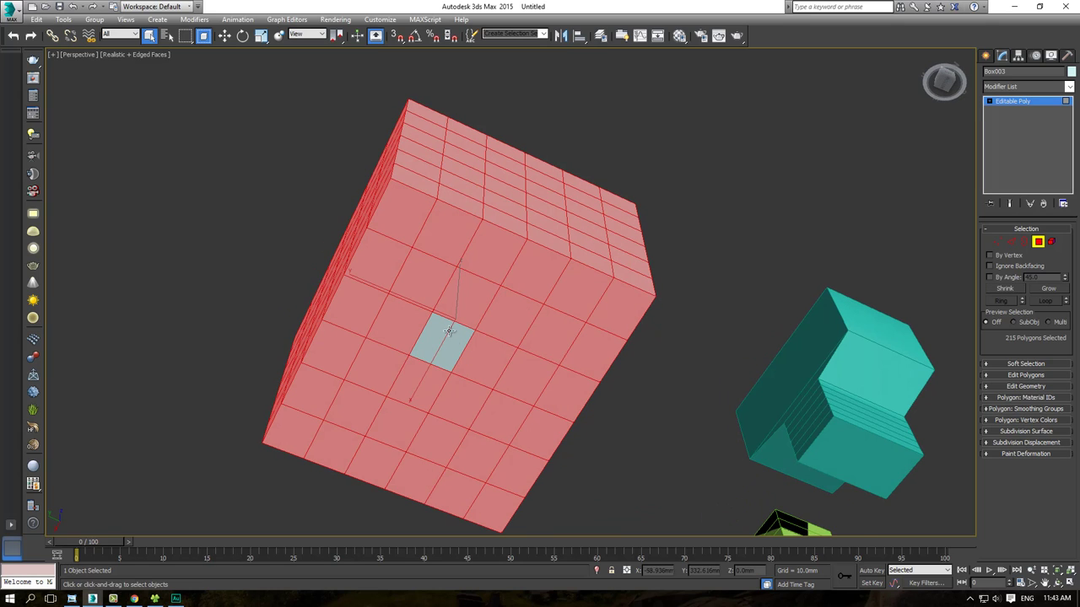
click(1004, 289)
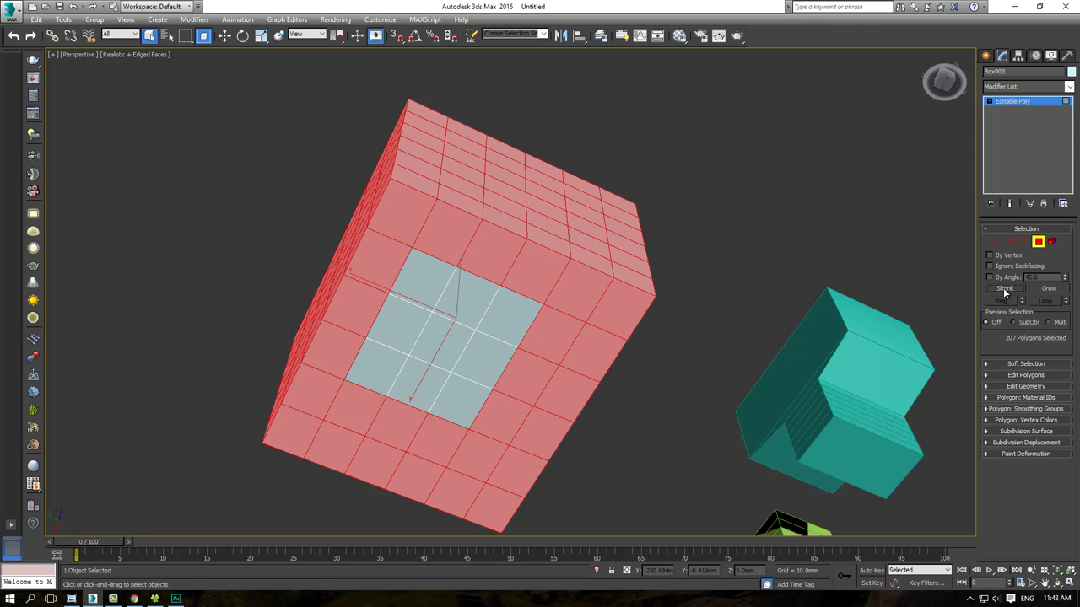
click(1003, 289)
click(1004, 289)
click(1004, 290)
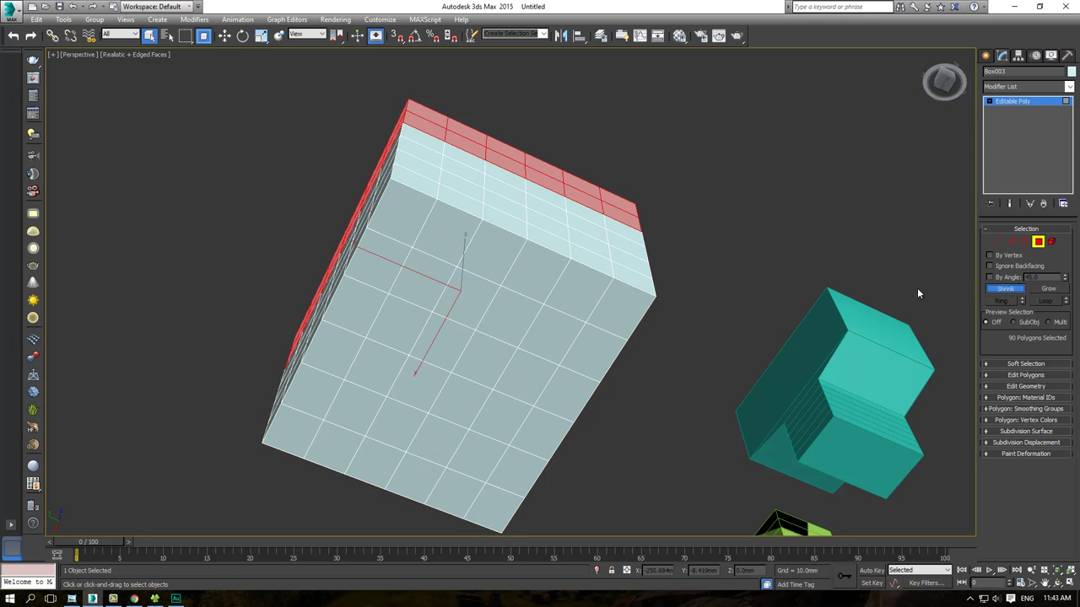
mouse_move(556, 260)
alt+middle_down()
mouse_move(549, 335)
mouse_move(566, 260)
alt+middle_up()
key(ctrl+d)
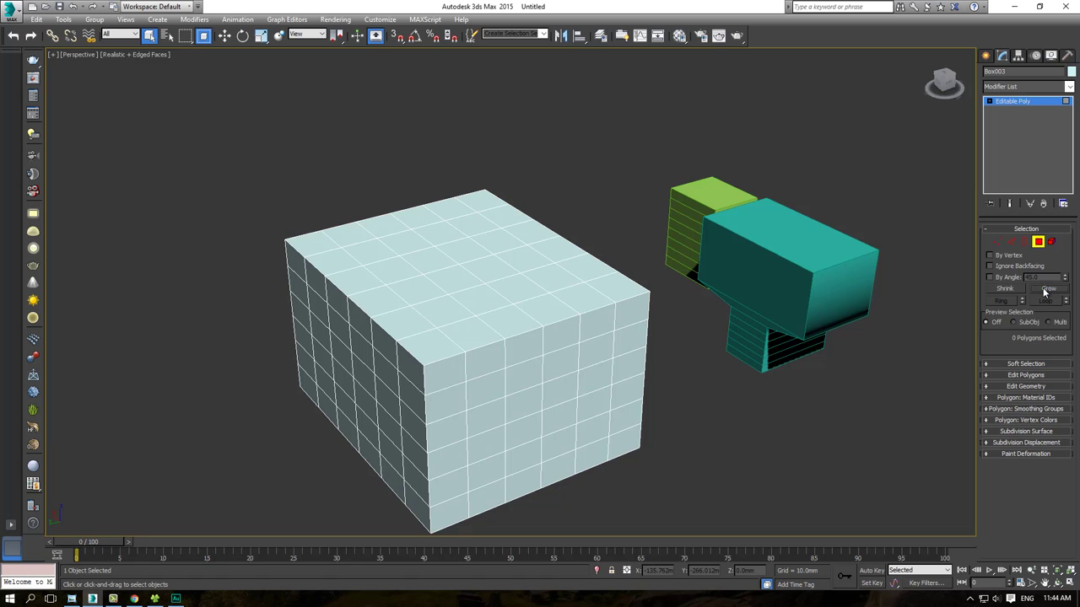
Step: Select one top face and Grow it four times to 126 polygons over the upper rows
click(480, 281)
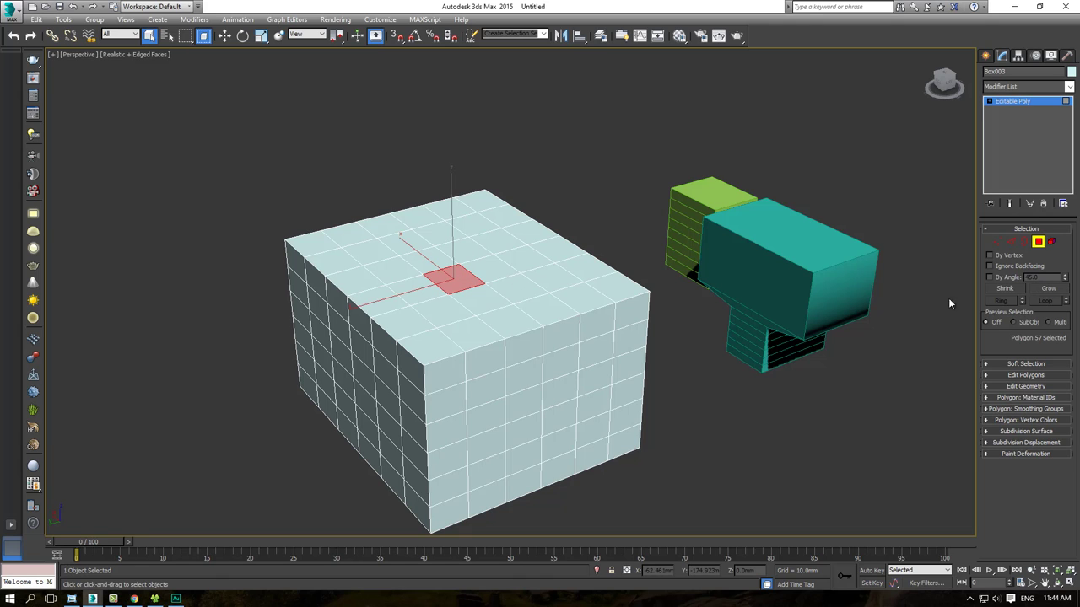
click(1048, 288)
click(1048, 288)
click(1048, 288)
click(1049, 289)
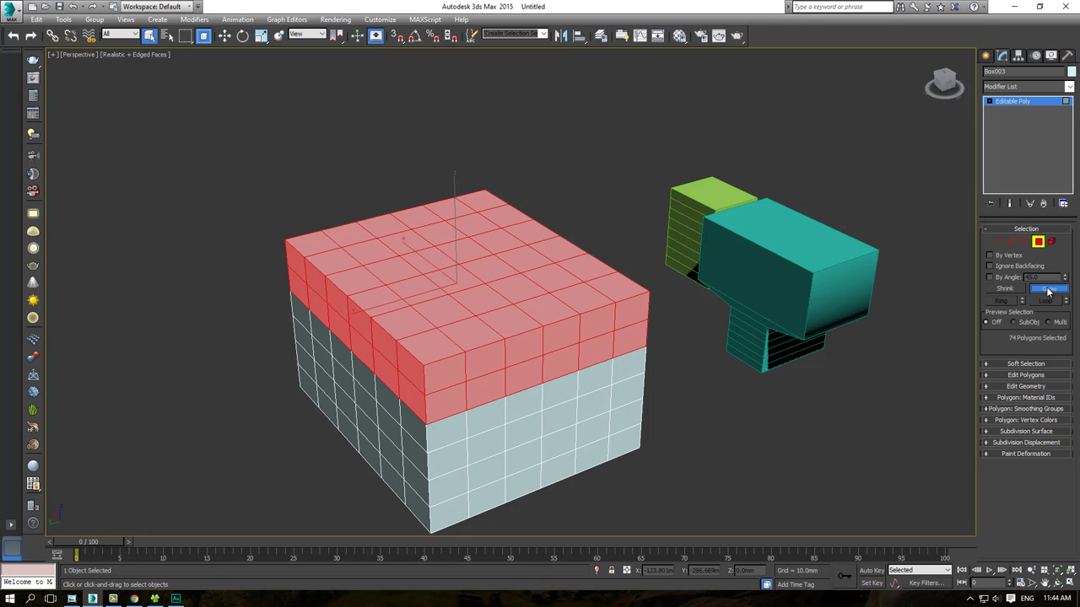
click(1049, 289)
click(1048, 289)
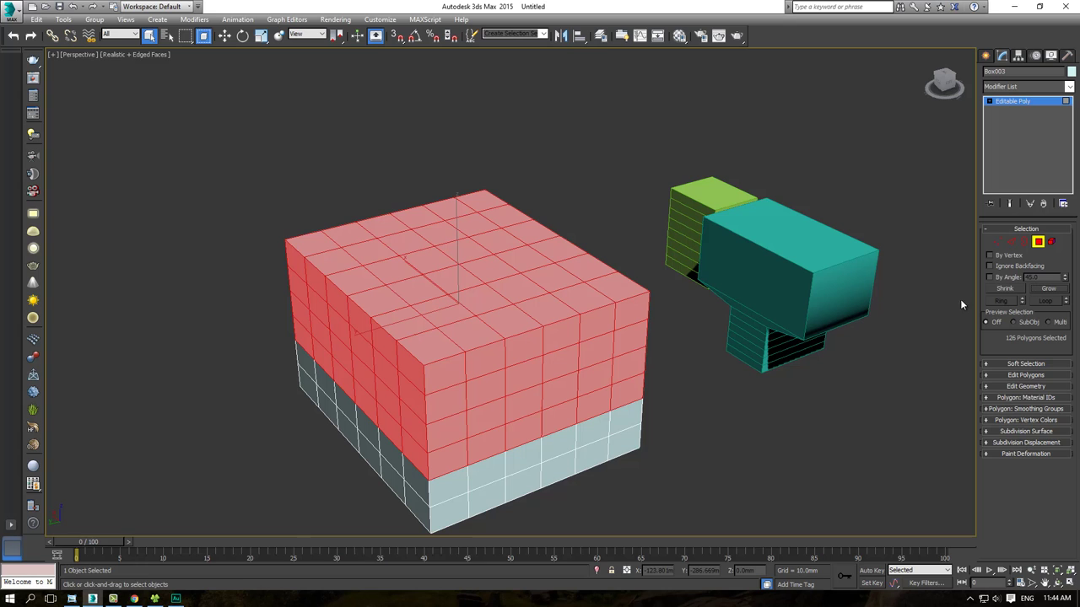
Step: Mark the selected-polygon count explanation on the tutorial image, then return to 3ds Max
click(76, 600)
drag(429, 446, 540, 376)
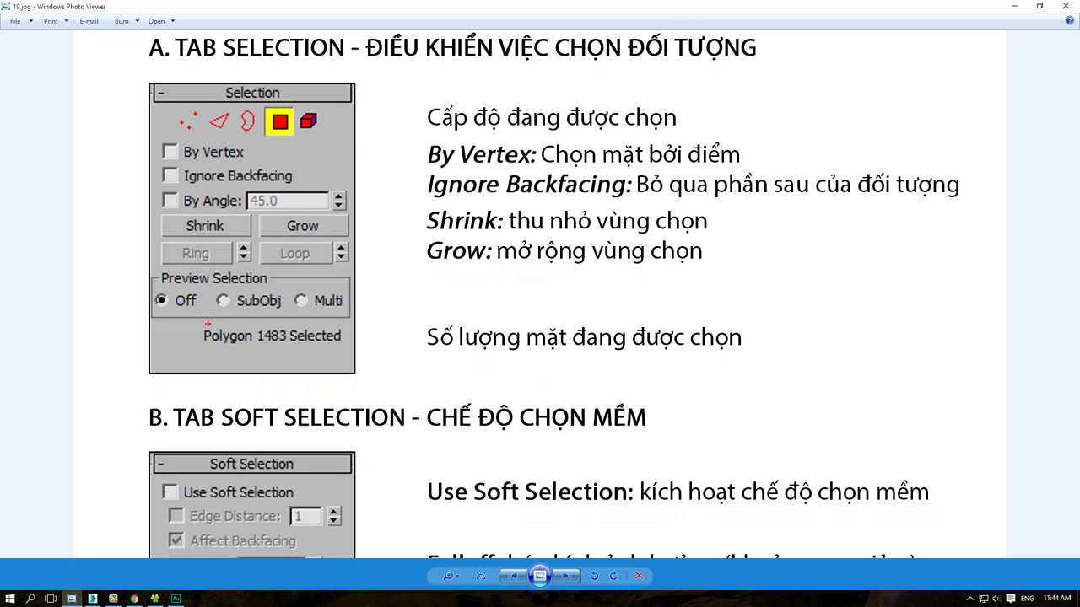
ctrl+drag(196, 321, 668, 357)
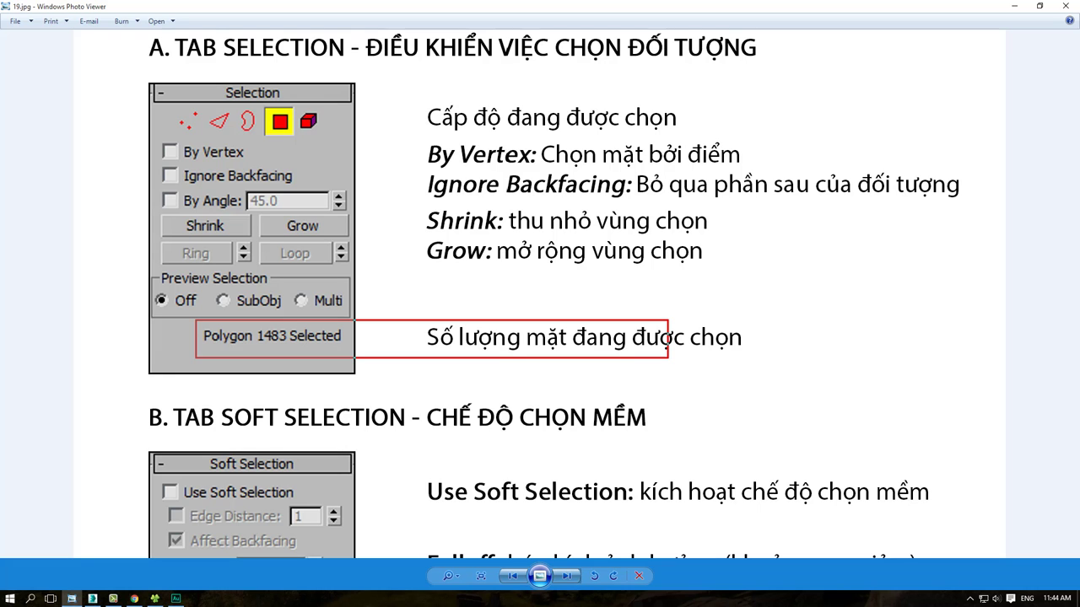
key(alt+Tab)
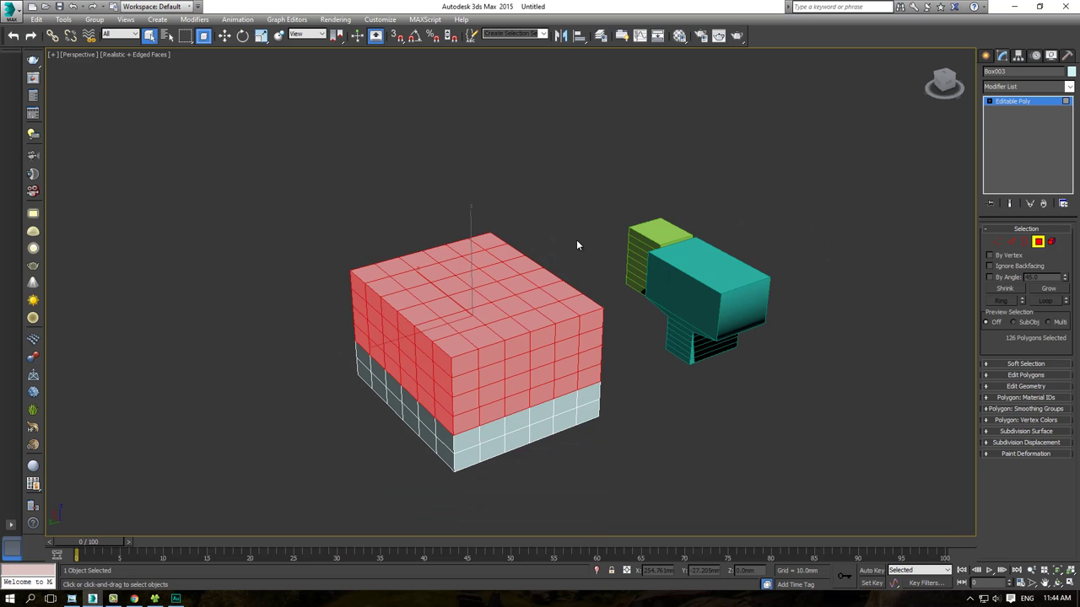
Step: Replace the box's face selection with a large block of faces
drag(444, 187, 577, 284)
key(ctrl+z)
alt+middle_drag(390, 326, 589, 382)
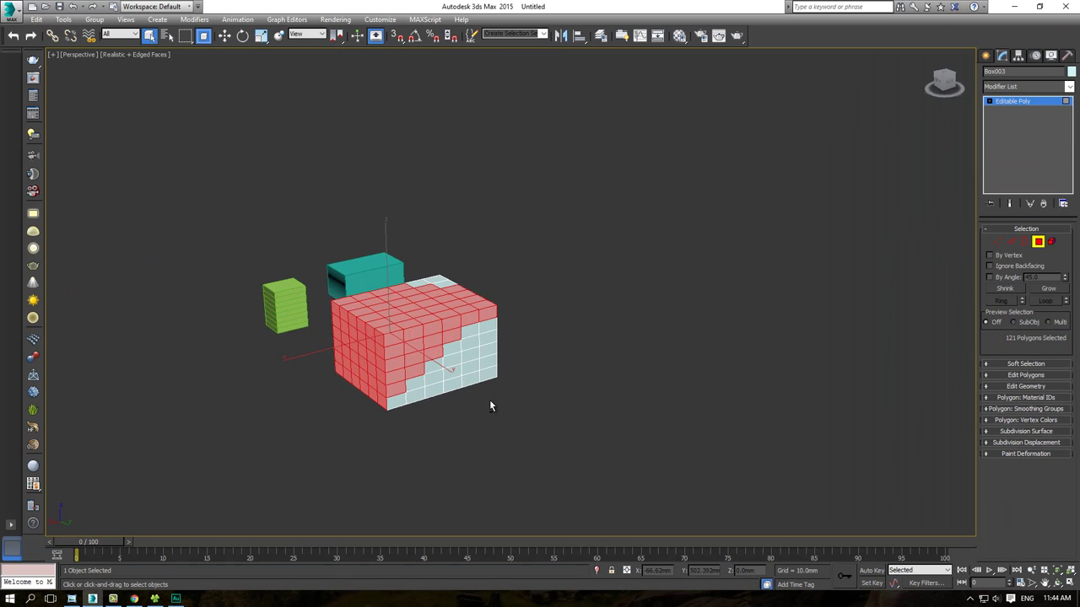
mouse_move(489, 406)
alt+middle_down()
mouse_move(495, 373)
mouse_move(605, 400)
mouse_move(573, 436)
mouse_move(588, 407)
mouse_move(576, 405)
alt+middle_up()
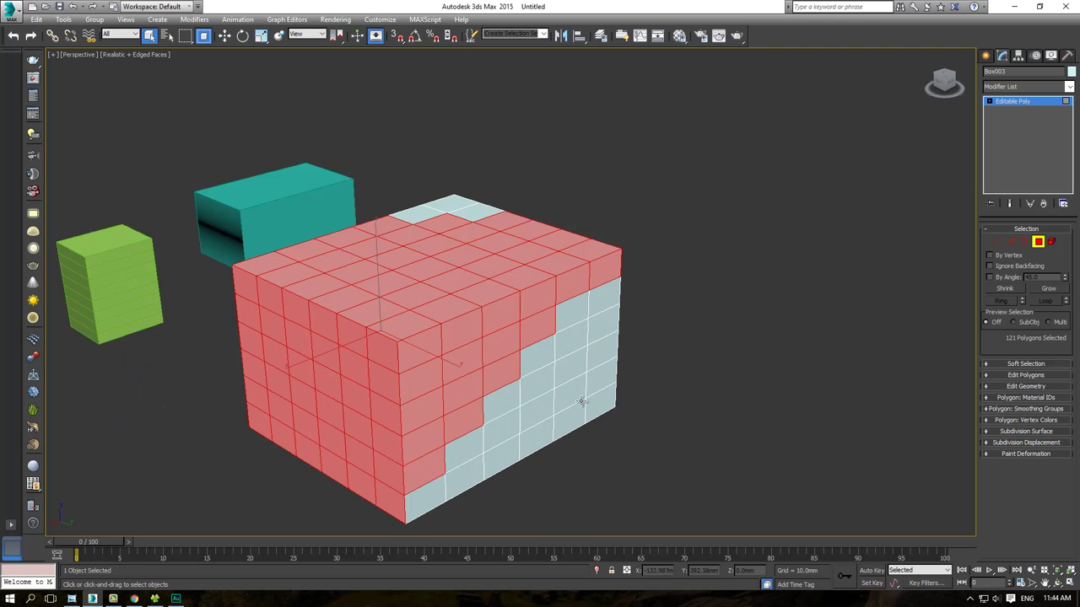
scroll(537, 402, down, 2)
scroll(562, 380, up, 3)
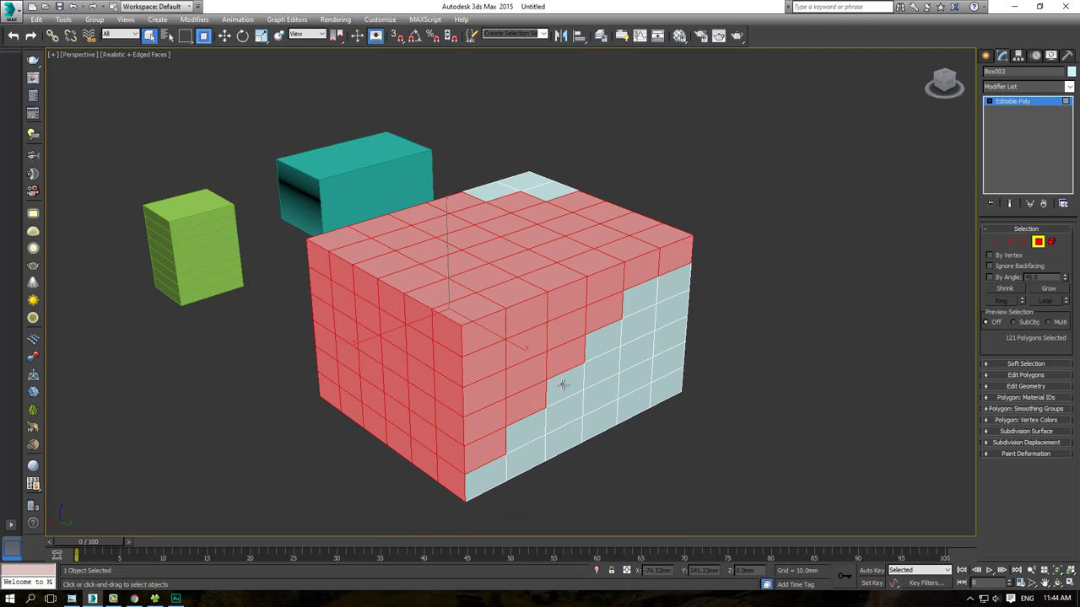
Step: Narrow the selection to one top face, then to face 174 on the right side
click(507, 258)
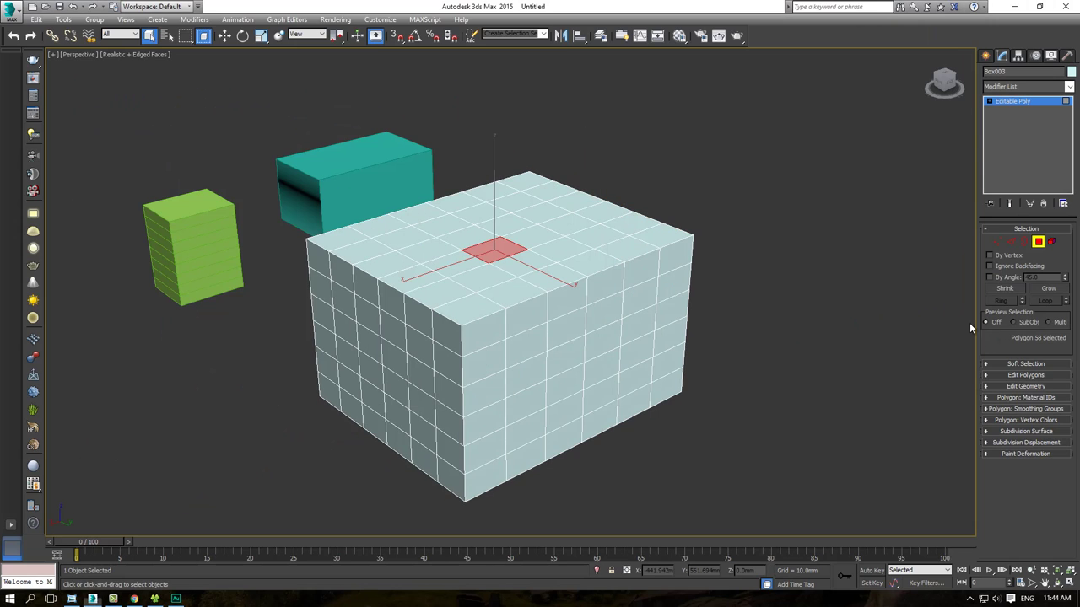
click(675, 284)
alt+middle_drag(679, 287, 636, 300)
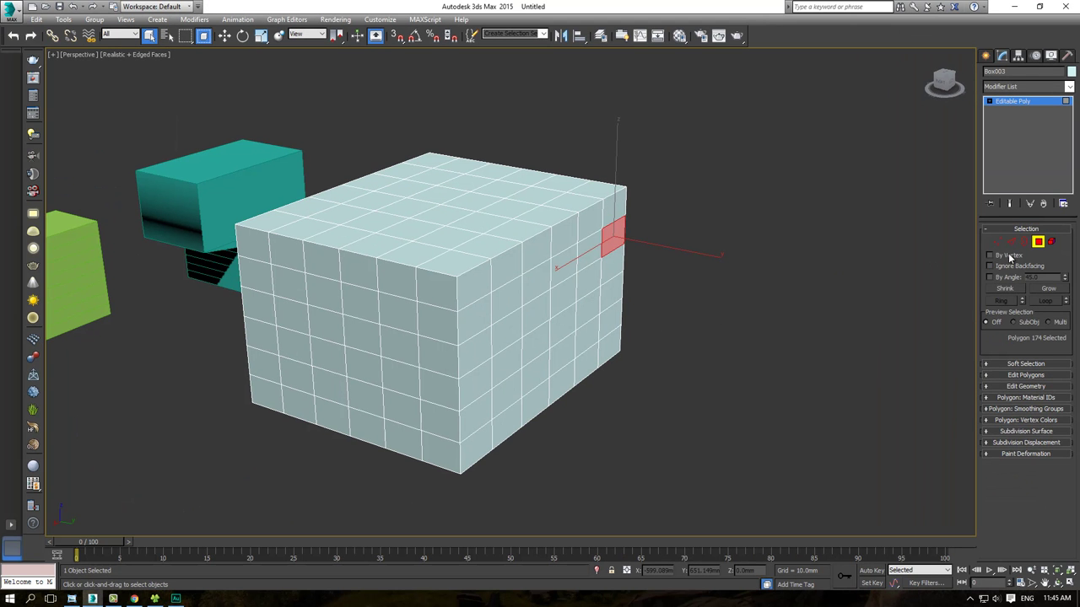
Step: Collapse the Selection rollout and check the tutorial image before returning to the scene
click(1017, 228)
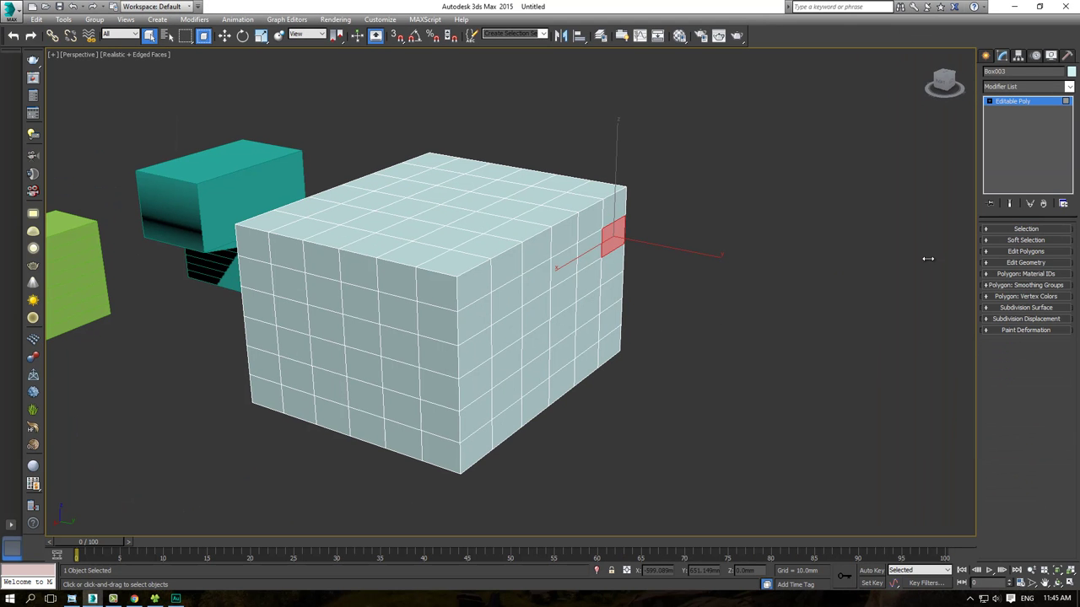
middle_drag(573, 301, 601, 263)
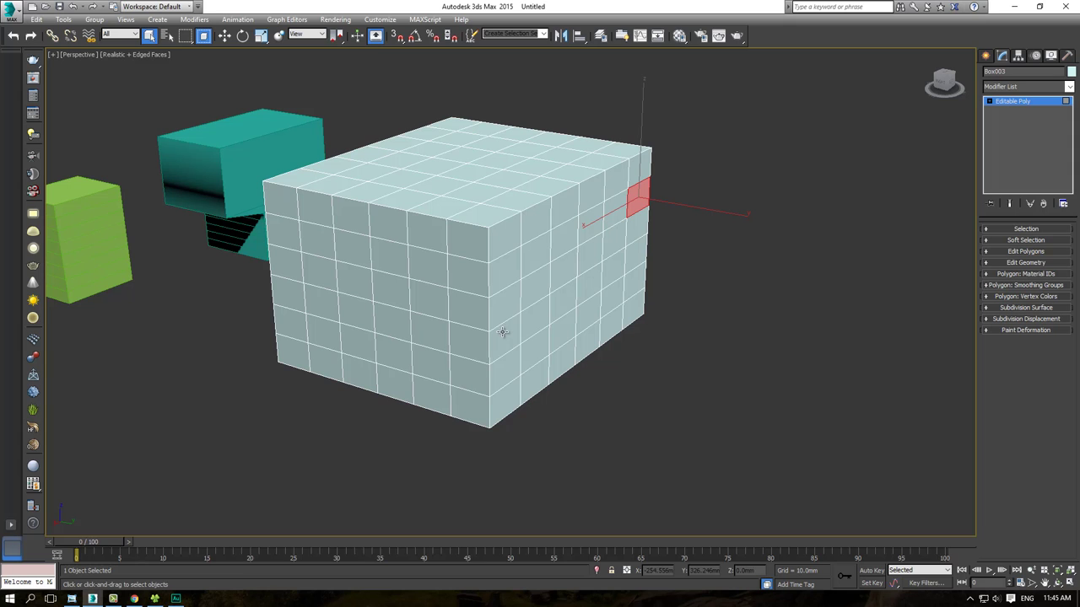
click(90, 599)
scroll(425, 186, up, 3)
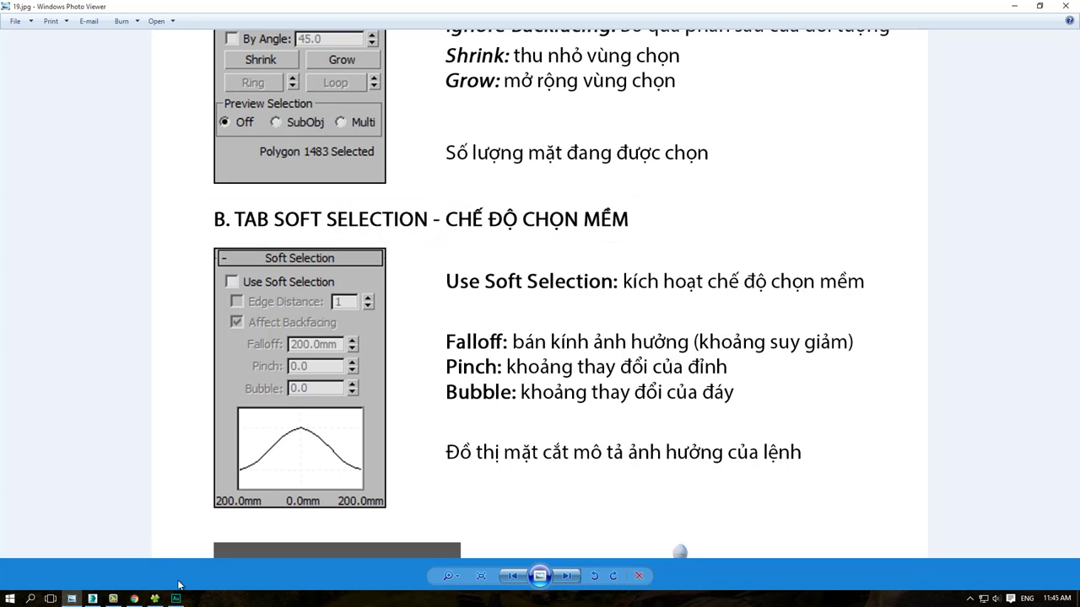
click(92, 599)
scroll(422, 268, down, 4)
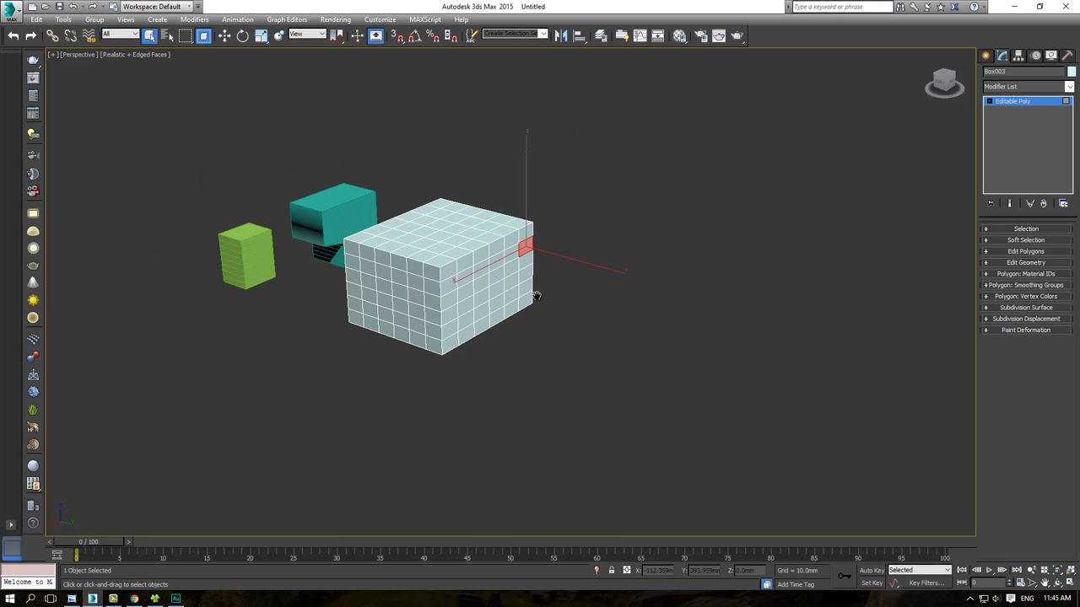
Step: Draw a large rectangular Standard Primitives plane in the viewport
click(985, 55)
click(1049, 174)
scroll(728, 200, down, 5)
drag(688, 164, 692, 484)
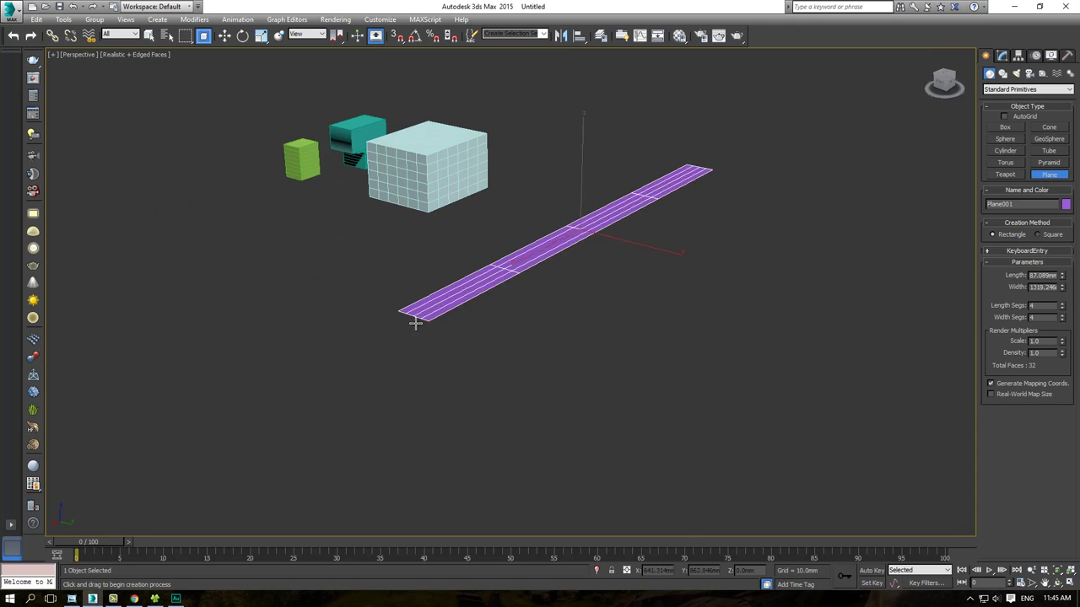
middle_drag(692, 484, 673, 396)
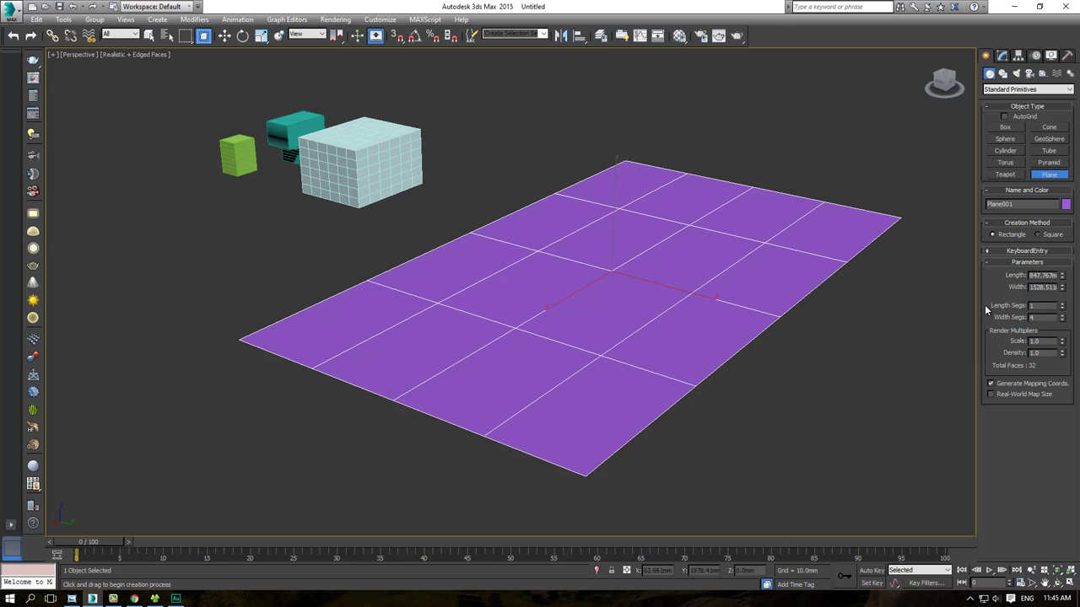
Step: Set the plane's Length Segs and Width Segs to 100 each
text(100)
key(Tab)
text(110)
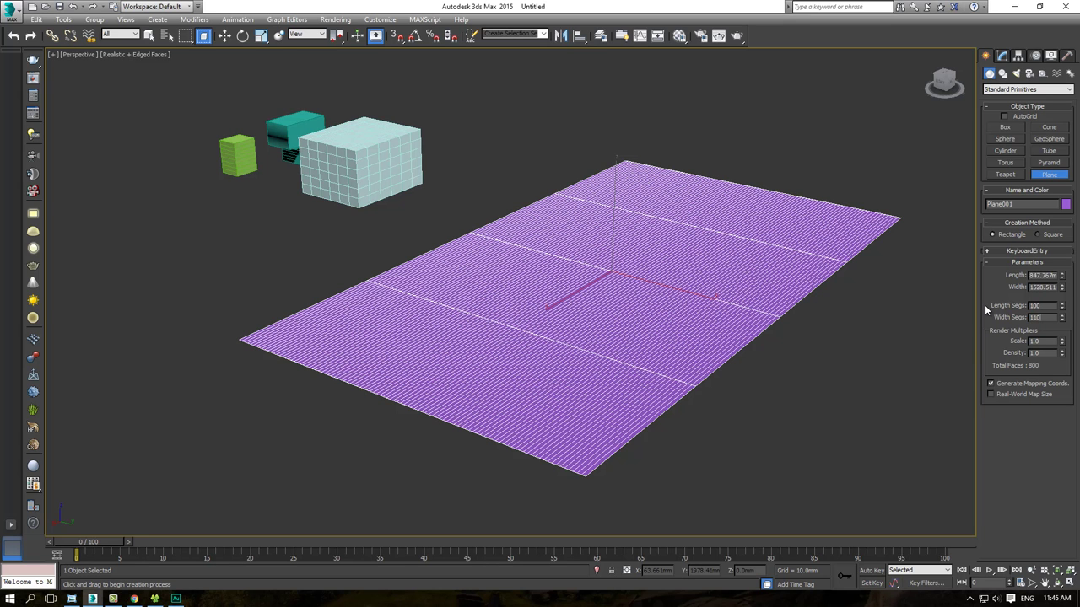
key(BackSpace)
key(BackSpace)
text(00)
key(Return)
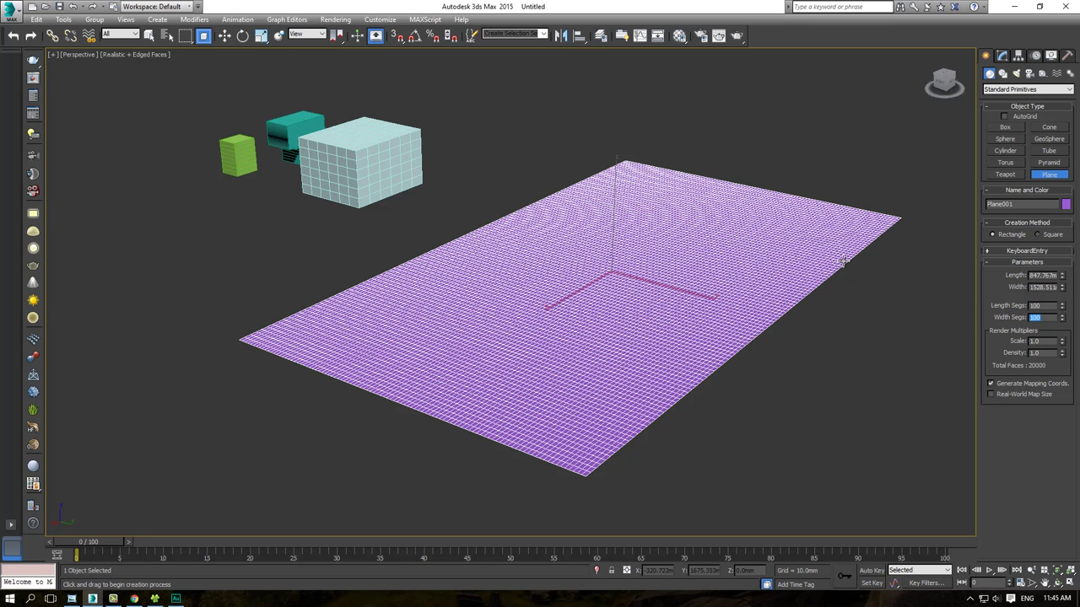
Step: Convert Plane001 to an Editable Poly from the right-click menu
right_click(739, 263)
scroll(579, 290, down, 3)
scroll(574, 296, down, 2)
scroll(524, 314, up, 7)
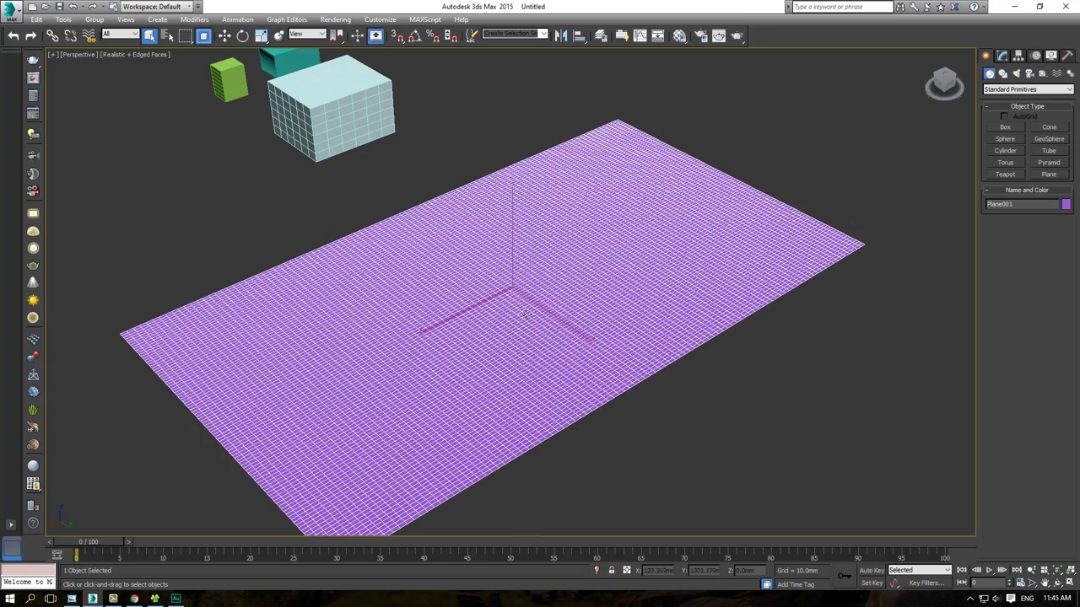
right_click(524, 314)
click(683, 413)
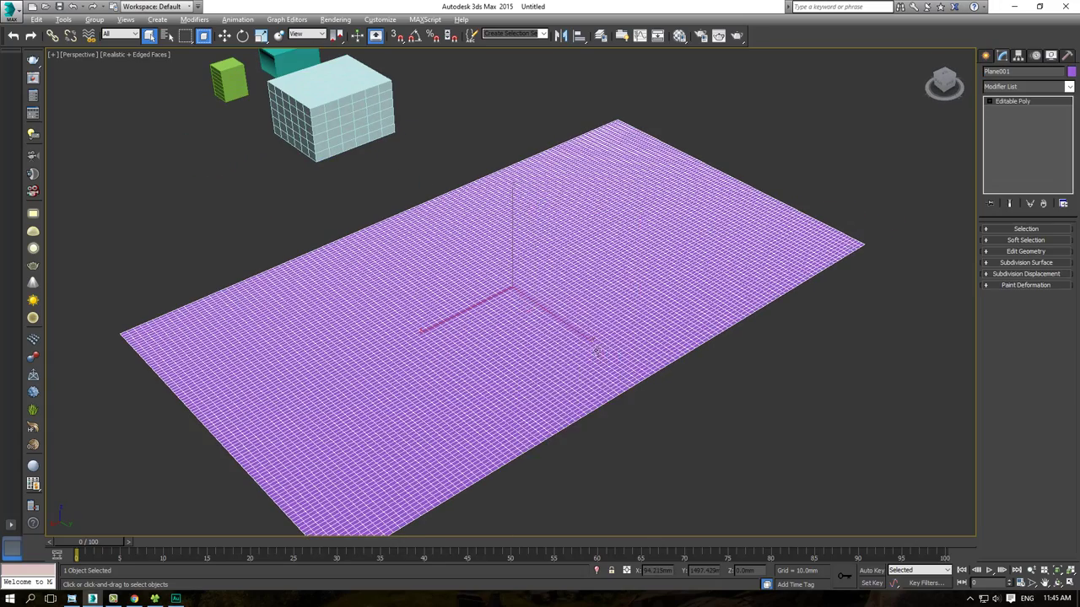
alt+middle_drag(598, 353, 655, 231)
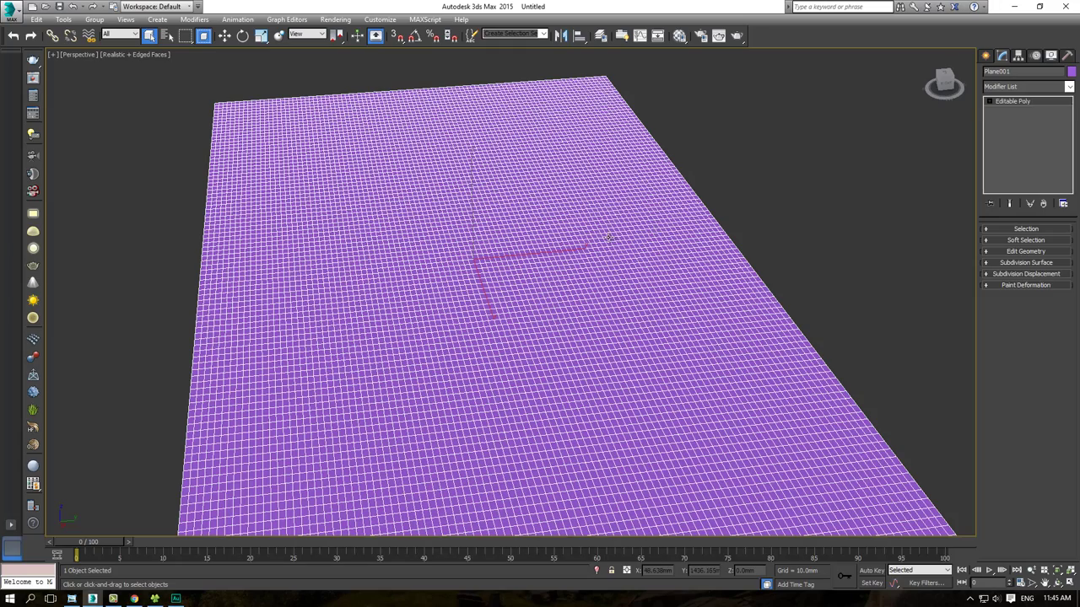
Step: In Polygon mode, move a small patch near the plane's centre up into a tall spike
key(4)
scroll(466, 286, down, 5)
mouse_move(465, 287)
alt+middle_down()
mouse_move(553, 281)
mouse_move(336, 82)
alt+middle_up()
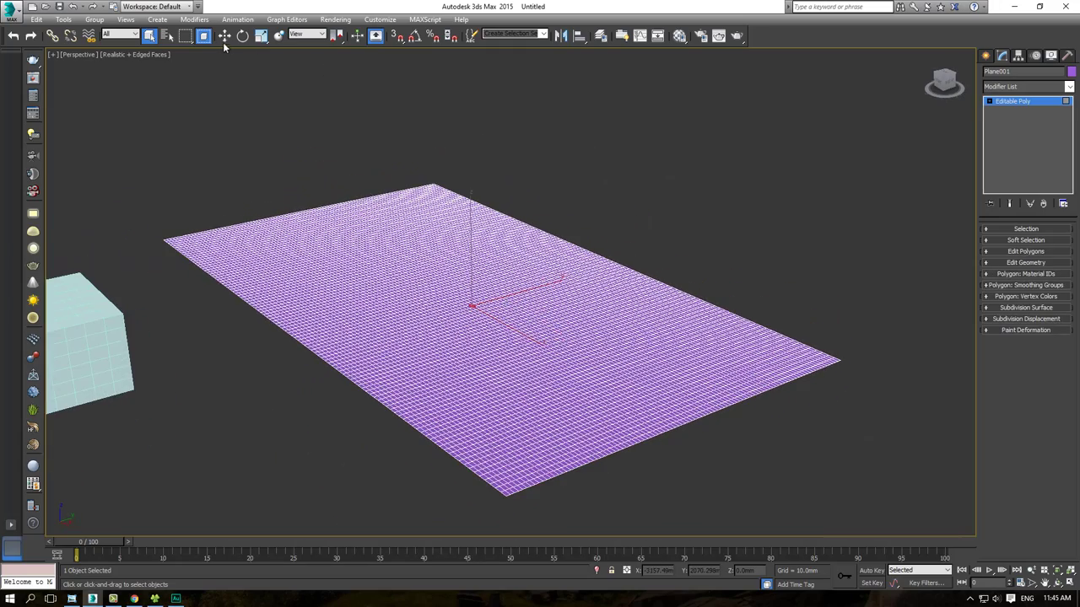
click(223, 37)
drag(470, 245, 472, 151)
mouse_move(472, 152)
alt+middle_down()
mouse_move(498, 218)
mouse_move(706, 218)
mouse_move(545, 222)
alt+middle_up()
scroll(514, 212, up, 3)
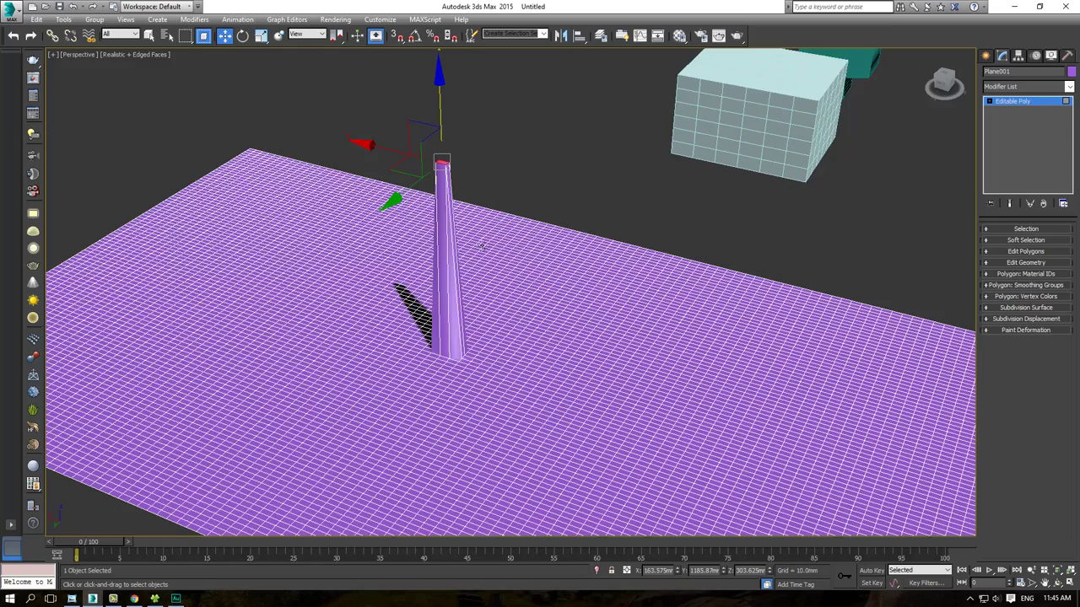
scroll(482, 246, down, 2)
mouse_move(481, 246)
alt+middle_down()
mouse_move(422, 240)
mouse_move(413, 221)
mouse_move(301, 358)
alt+middle_up()
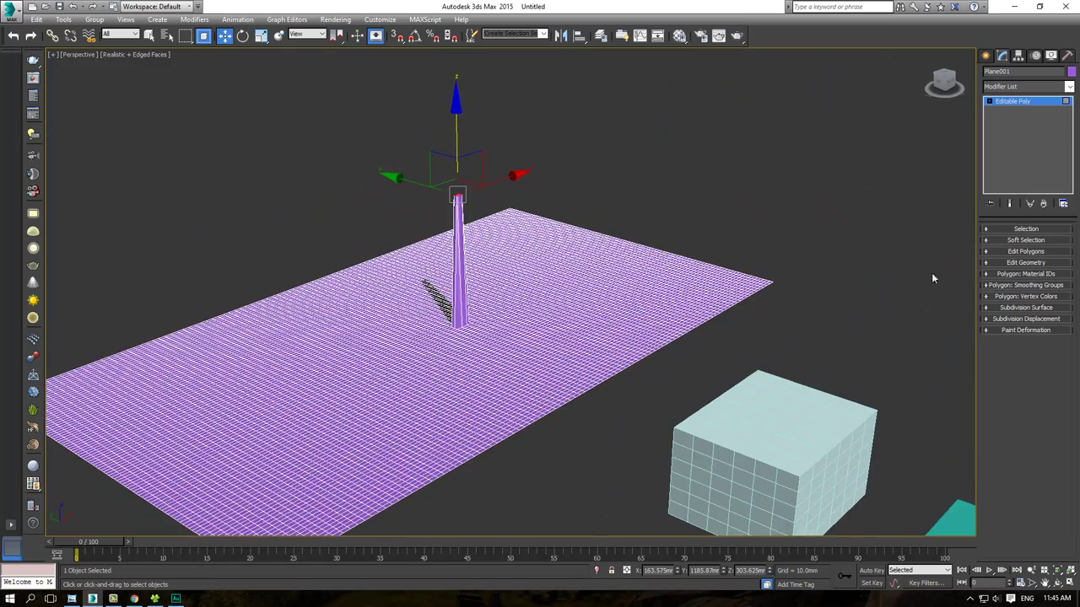
Step: Expand the Soft Selection rollout and view the tutorial's Soft Selection section
click(992, 241)
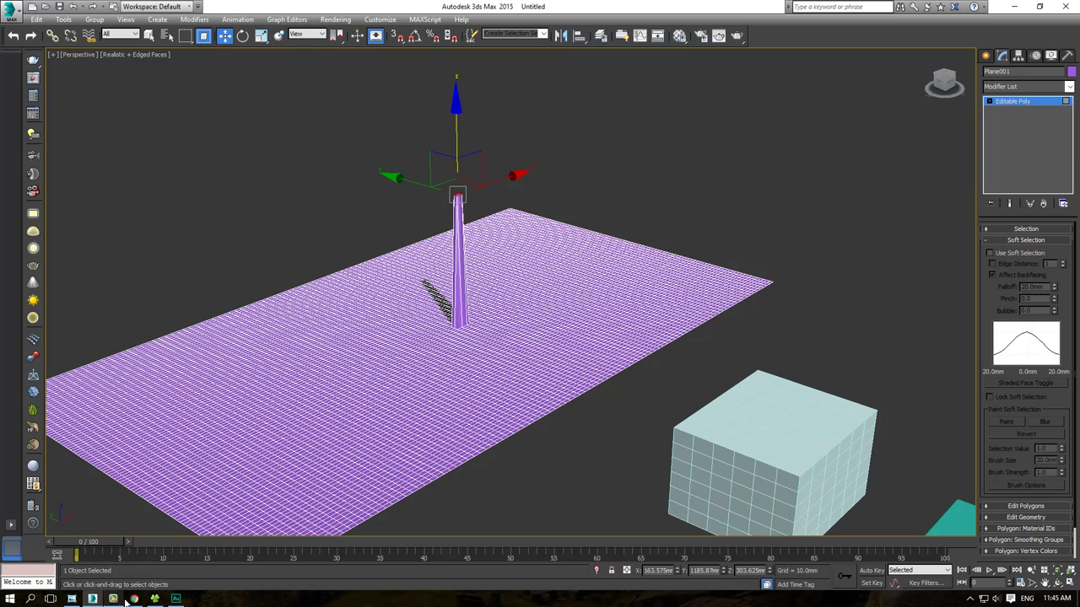
click(93, 599)
drag(550, 297, 590, 230)
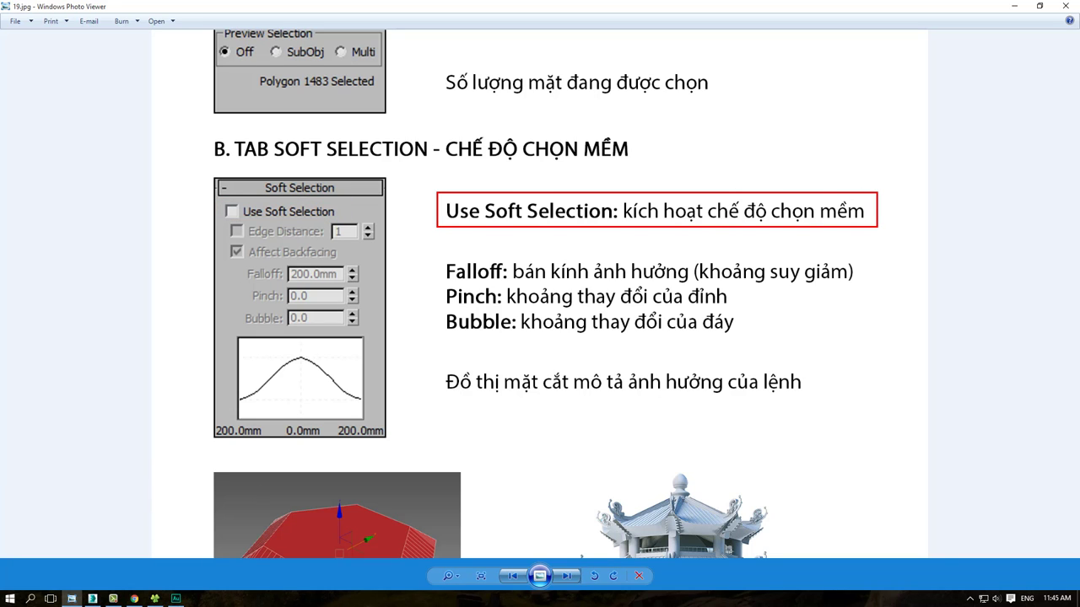
Step: Undo the spike, turn on Use Soft Selection, and set Falloff to 273mm
click(93, 599)
key(ctrl+z)
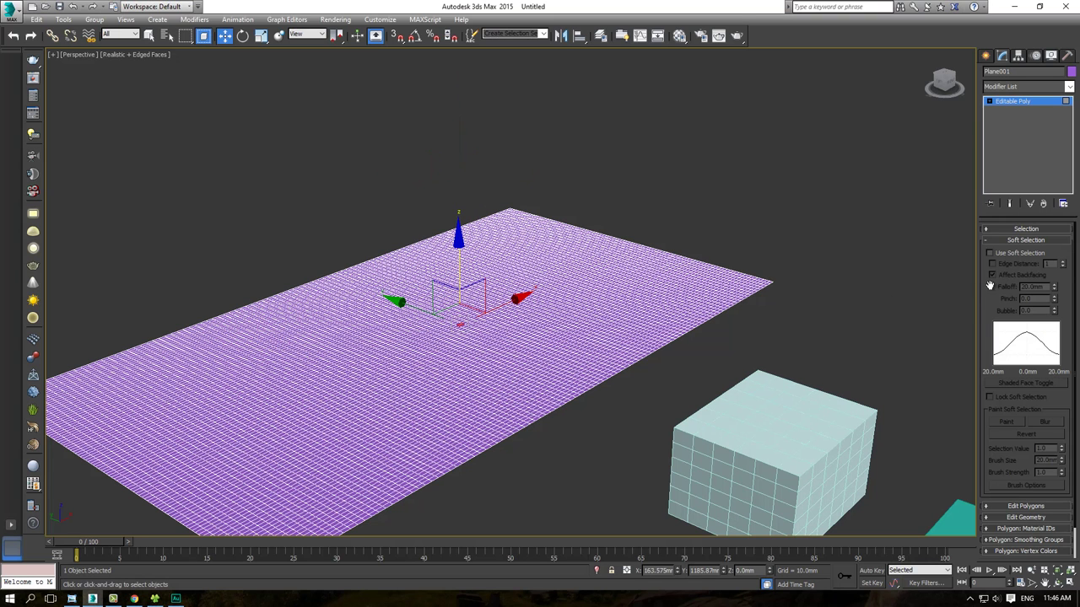
click(999, 256)
drag(1050, 288, 1050, 245)
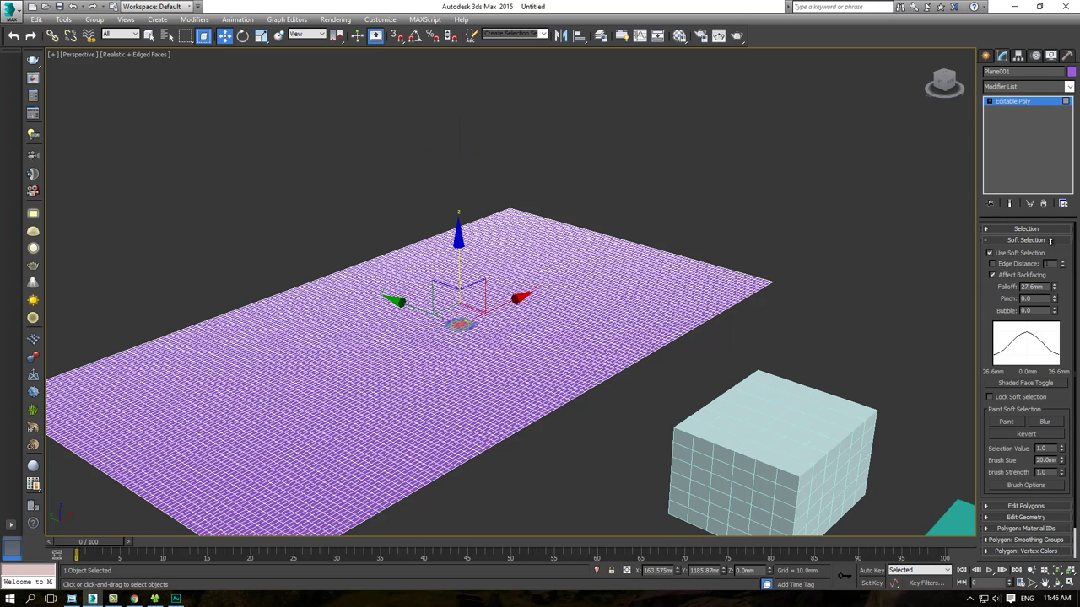
Step: Lift the soft-selected area into a smooth dome and inspect it from several angles
alt+middle_drag(678, 431, 518, 317)
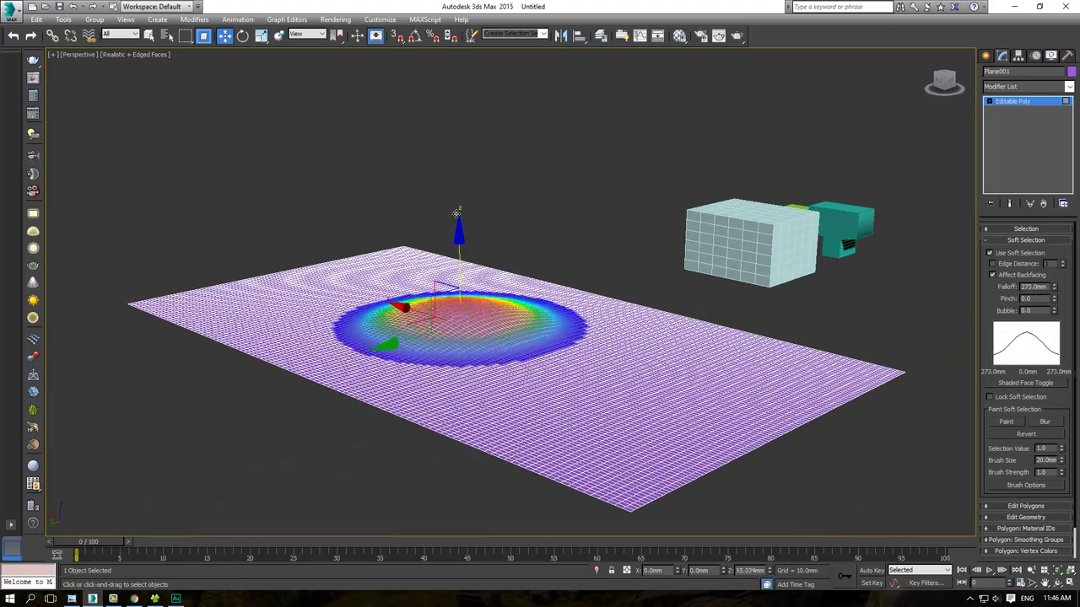
drag(456, 245, 456, 198)
alt+middle_drag(456, 198, 470, 269)
scroll(470, 269, up, 2)
scroll(470, 270, up, 2)
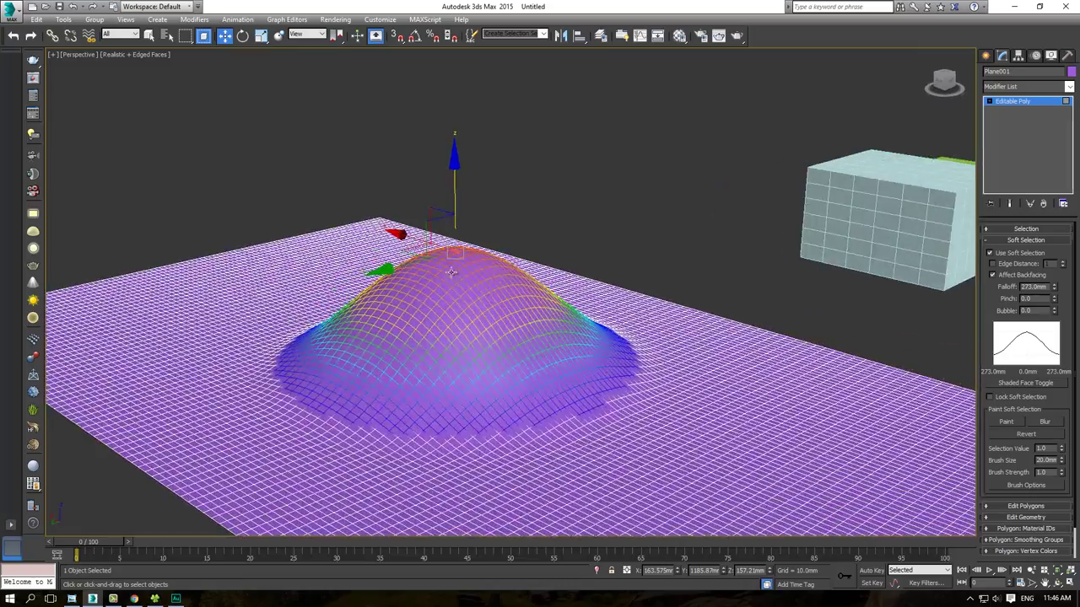
scroll(470, 269, up, 2)
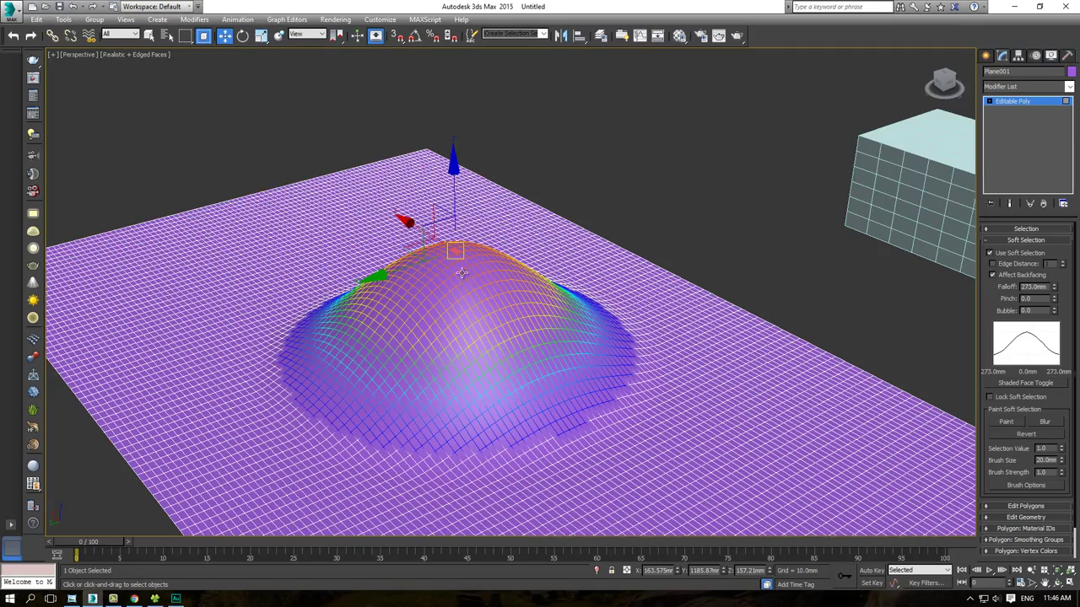
scroll(473, 284, down, 5)
alt+middle_drag(473, 283, 518, 286)
scroll(473, 283, up, 5)
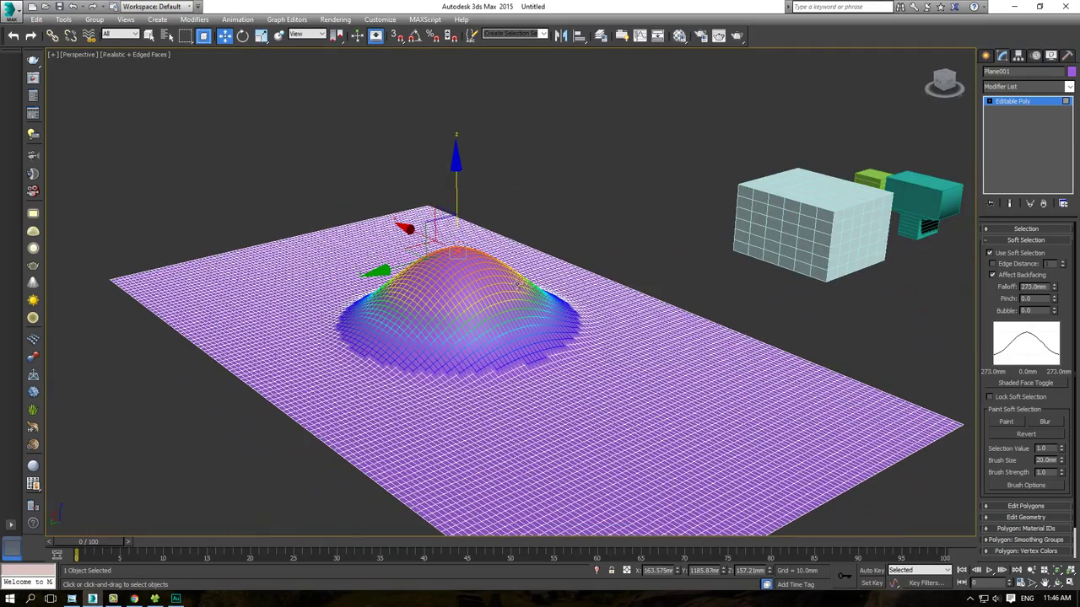
Step: Bring up the Soft Selection tutorial image in Windows Photo Viewer
click(71, 599)
scroll(346, 389, down, 1)
scroll(548, 303, up, 2)
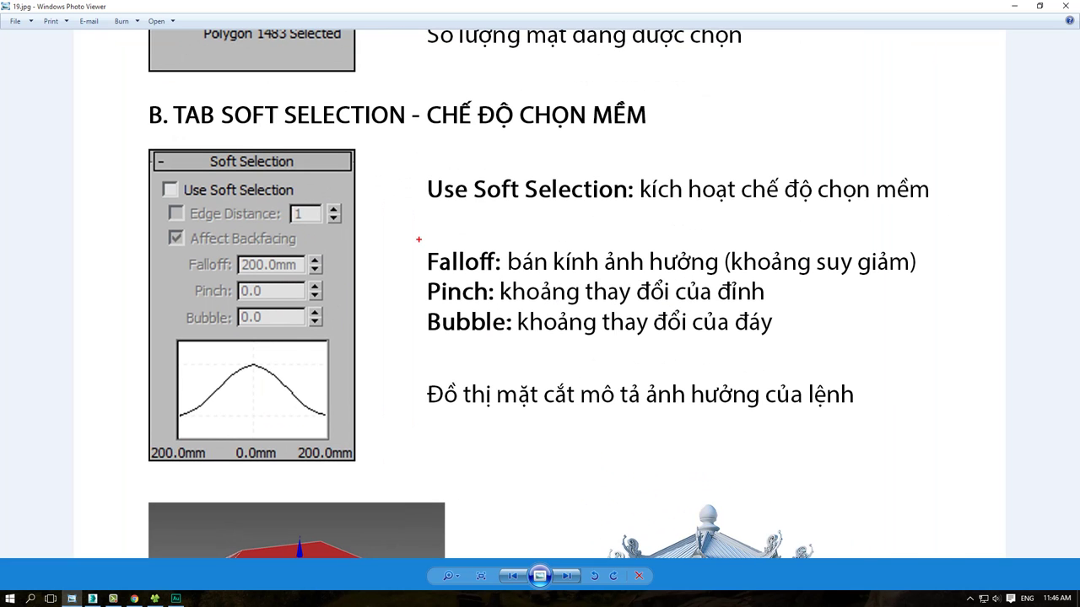
Step: Mark up the Falloff and Use Soft Selection explanations in red, clear them, and return to 3ds Max
drag(418, 240, 935, 281)
drag(157, 177, 304, 202)
drag(687, 210, 876, 206)
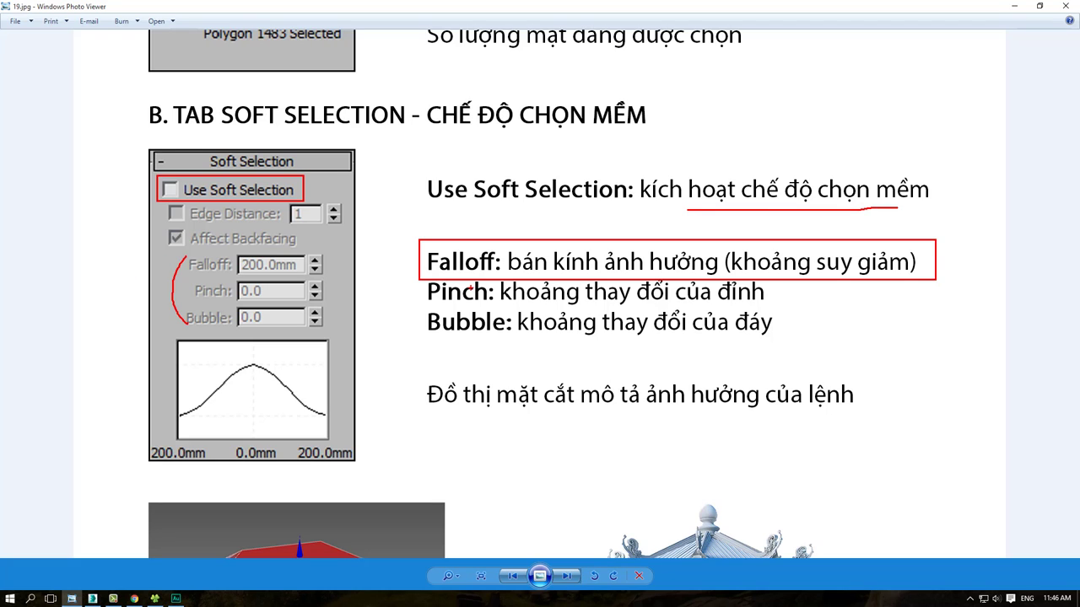
key(Escape)
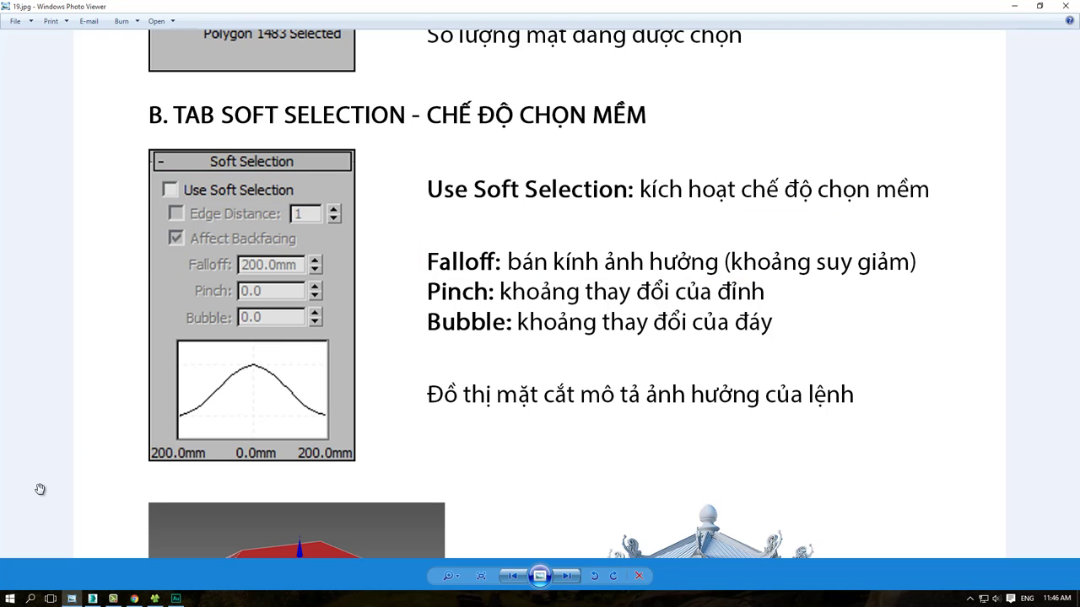
click(92, 599)
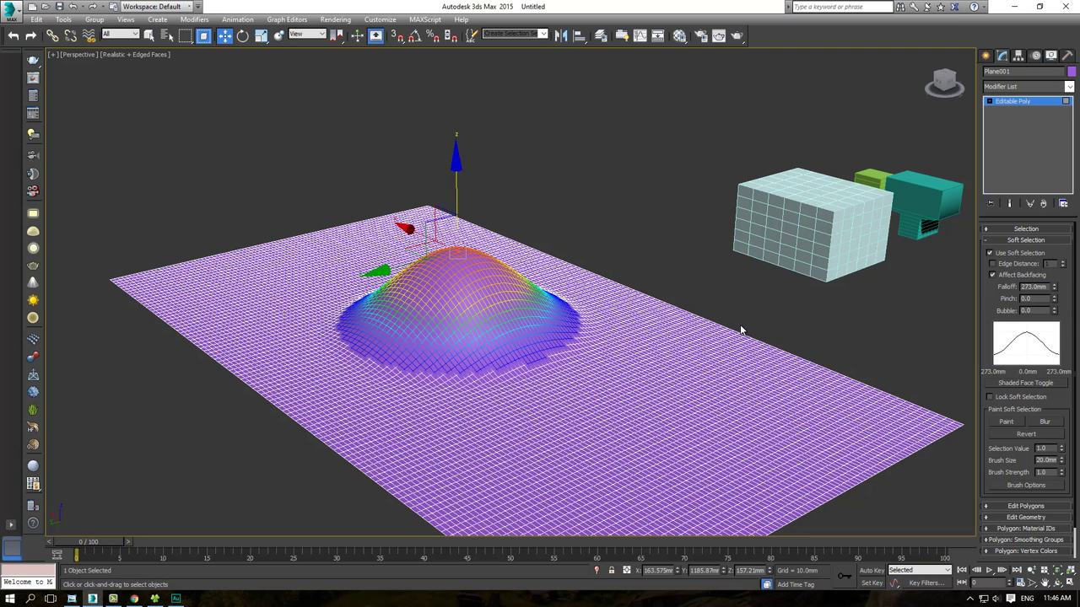
Step: Undo the dome, widen Falloff to 316.68mm, and switch to the tutorial image
key(ctrl+z)
mouse_move(1053, 286)
mouse_down()
mouse_move(1063, 286)
mouse_move(1061, 230)
mouse_move(1061, 287)
mouse_up()
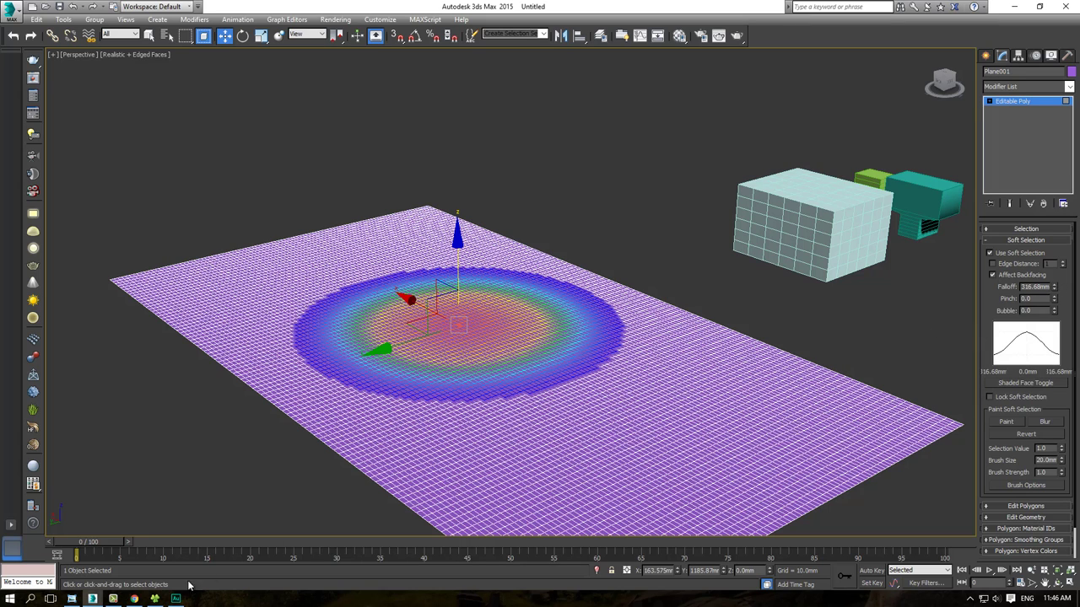
click(72, 599)
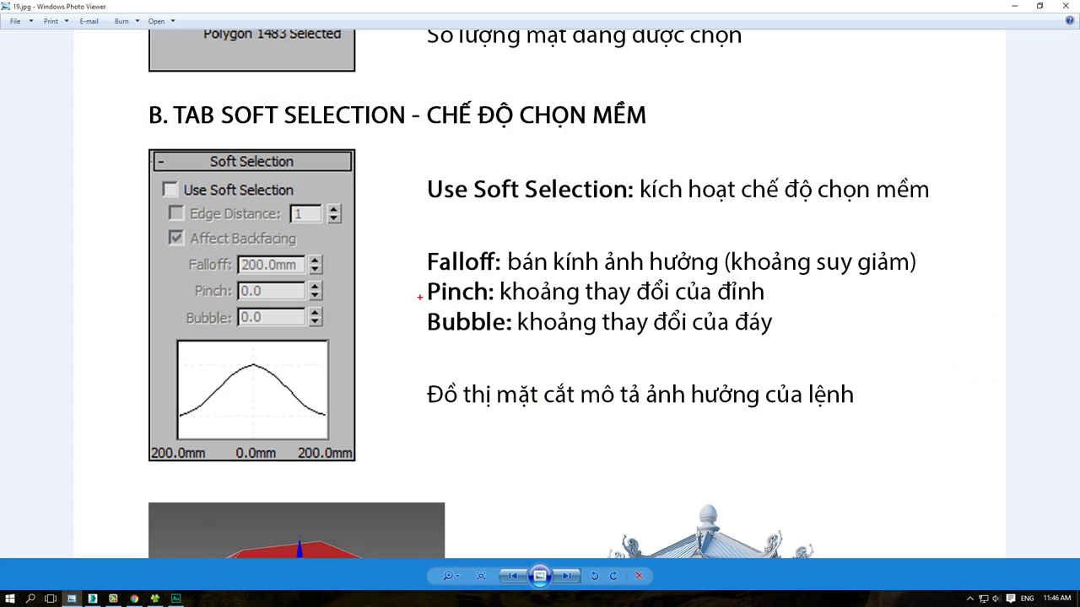
Step: Annotate the Pinch and Bubble descriptions, fields and falloff curve, then clear marks and return to 3ds Max
drag(508, 308, 760, 307)
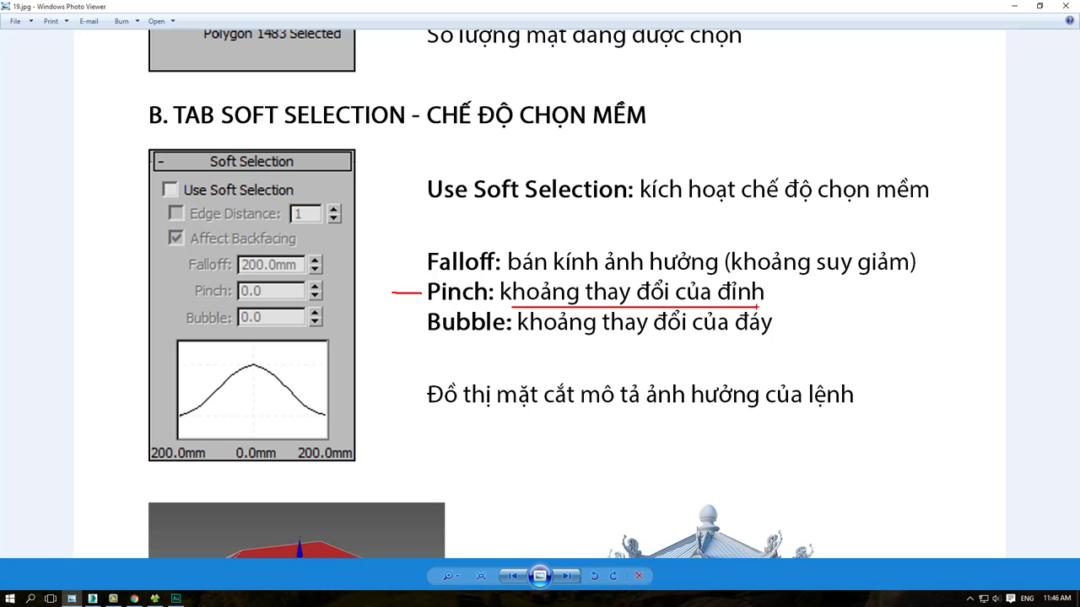
drag(493, 344, 751, 342)
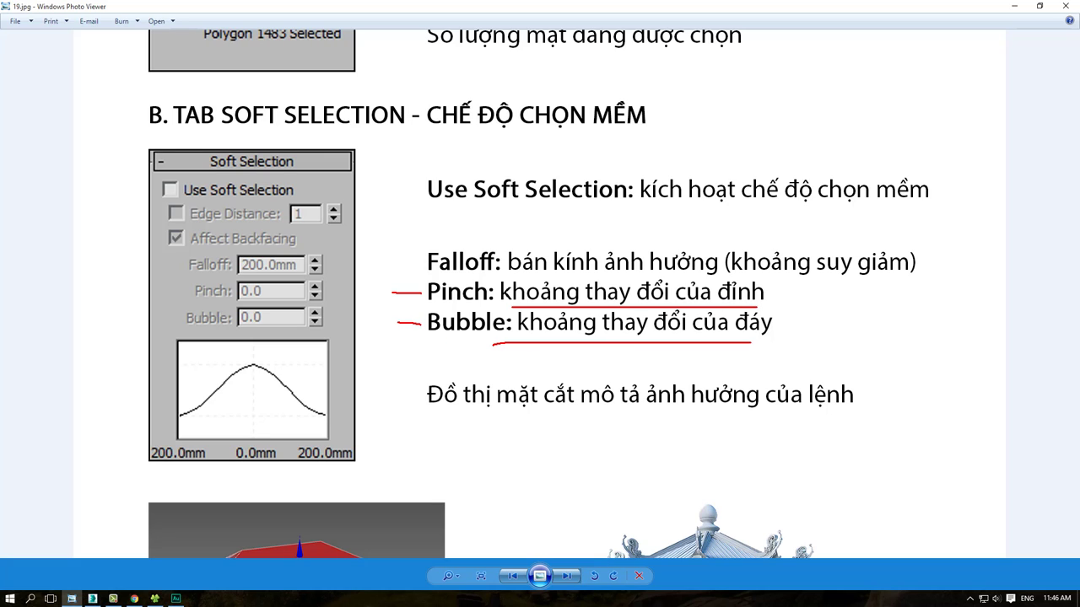
key(Escape)
drag(233, 282, 272, 325)
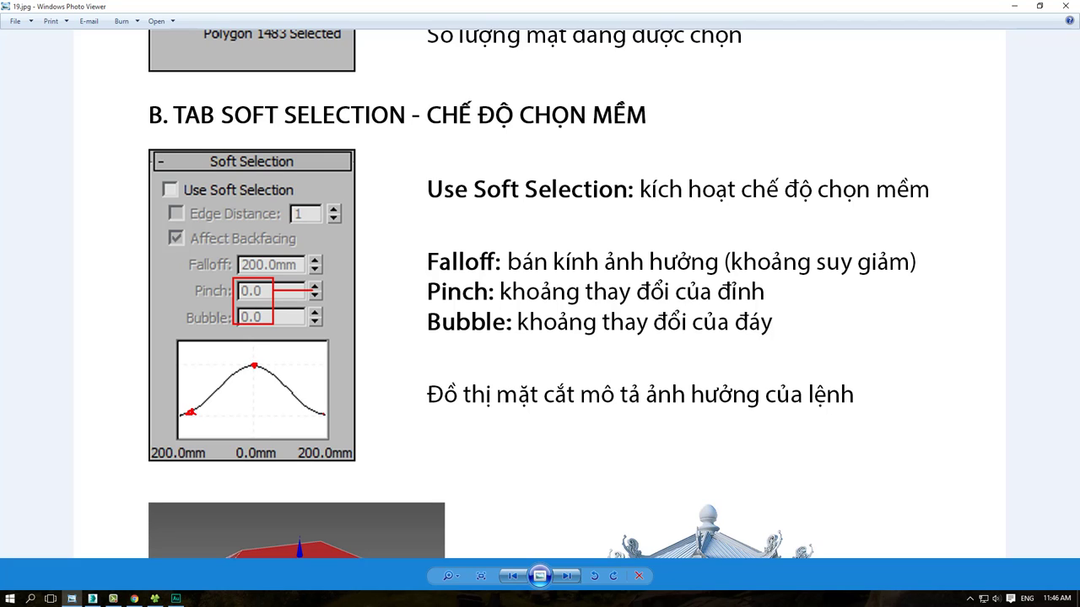
drag(322, 416, 237, 434)
key(Escape)
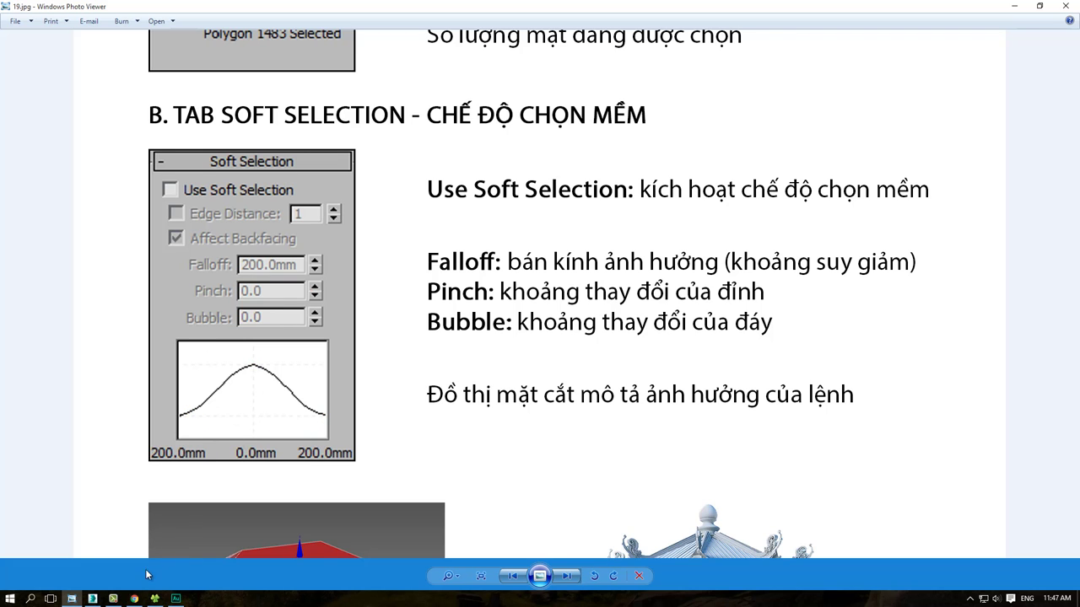
click(92, 598)
mouse_move(516, 359)
alt+middle_down()
mouse_move(546, 335)
mouse_move(923, 371)
alt+middle_up()
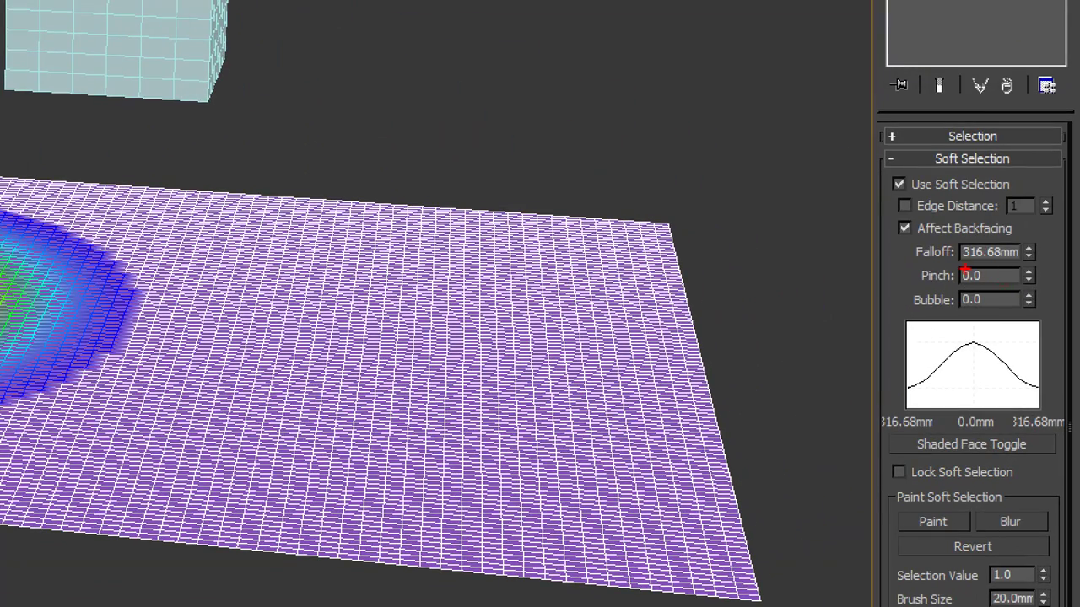
Step: In the Left view, raise the soft-selected vertices into a bell-shaped hill
ctrl+drag(952, 265, 1002, 315)
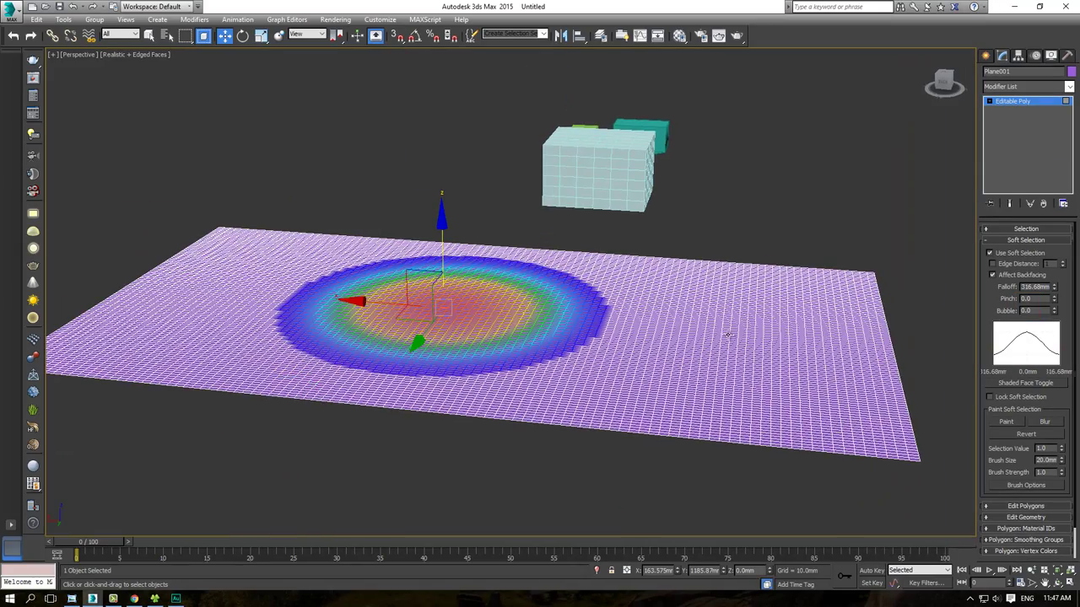
alt+middle_drag(729, 336, 623, 317)
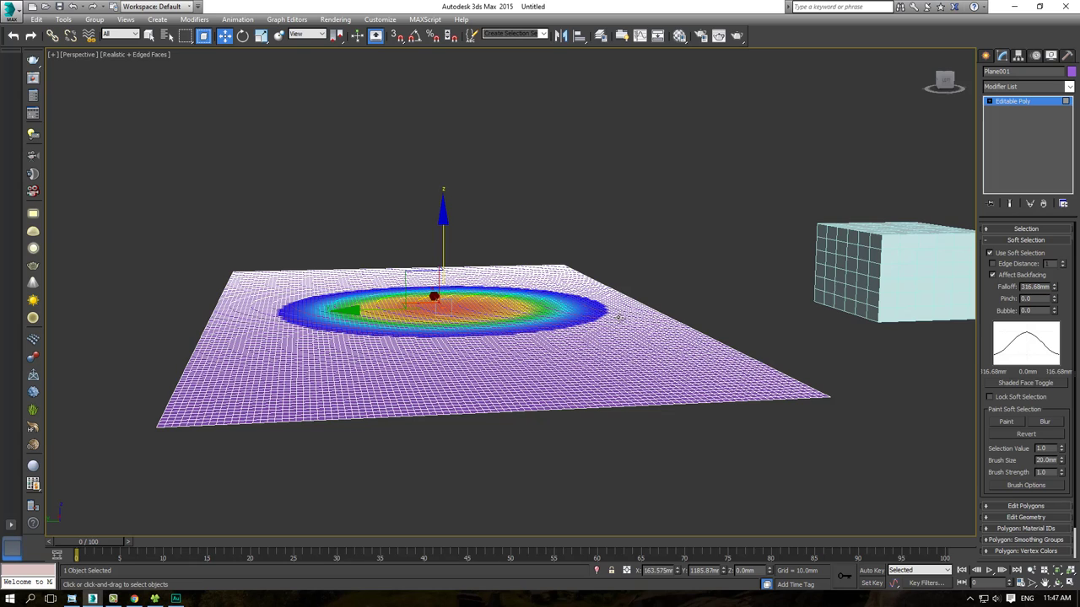
key(l)
scroll(546, 292, up, 3)
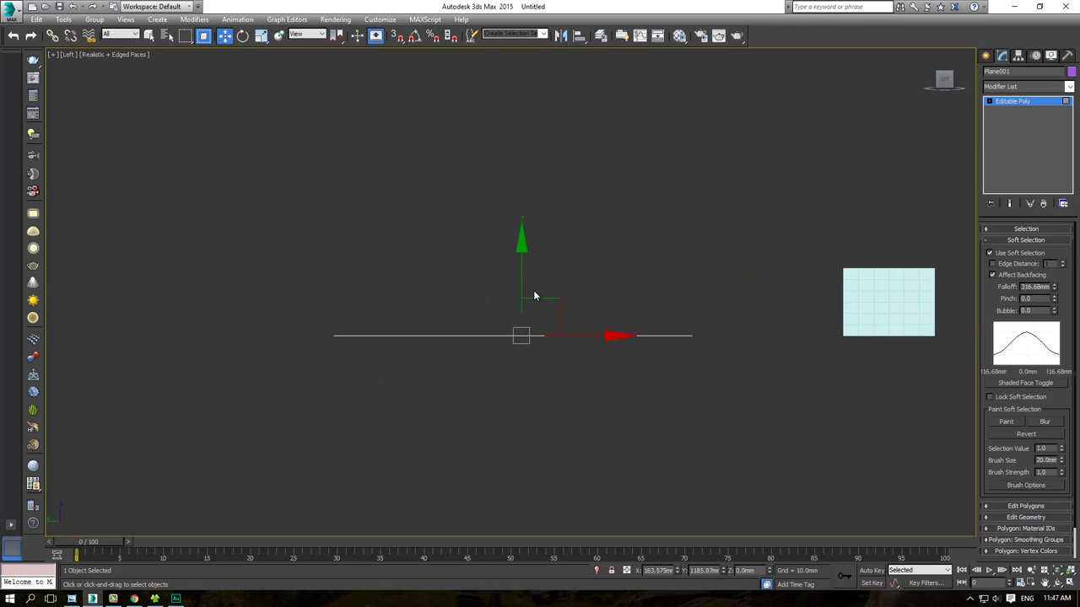
drag(520, 242, 526, 208)
scroll(600, 301, up, 2)
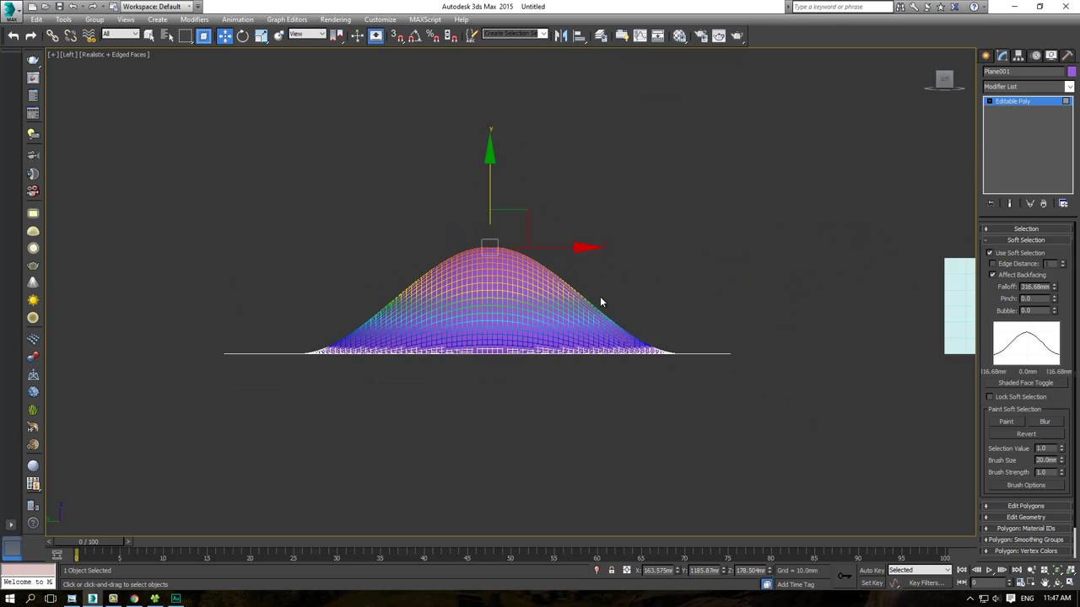
middle_drag(600, 301, 545, 296)
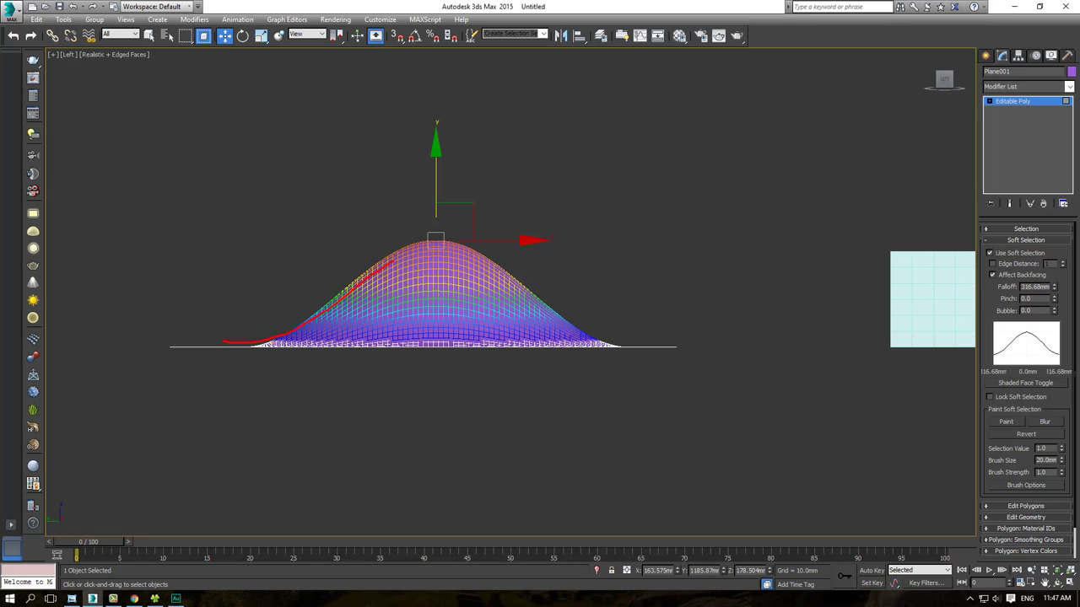
Step: Trace the hill's profile and falloff curve in red, then clear marks and undo the hill
mouse_move(394, 260)
mouse_down()
mouse_move(524, 297)
mouse_move(674, 372)
mouse_up()
drag(983, 346, 1046, 330)
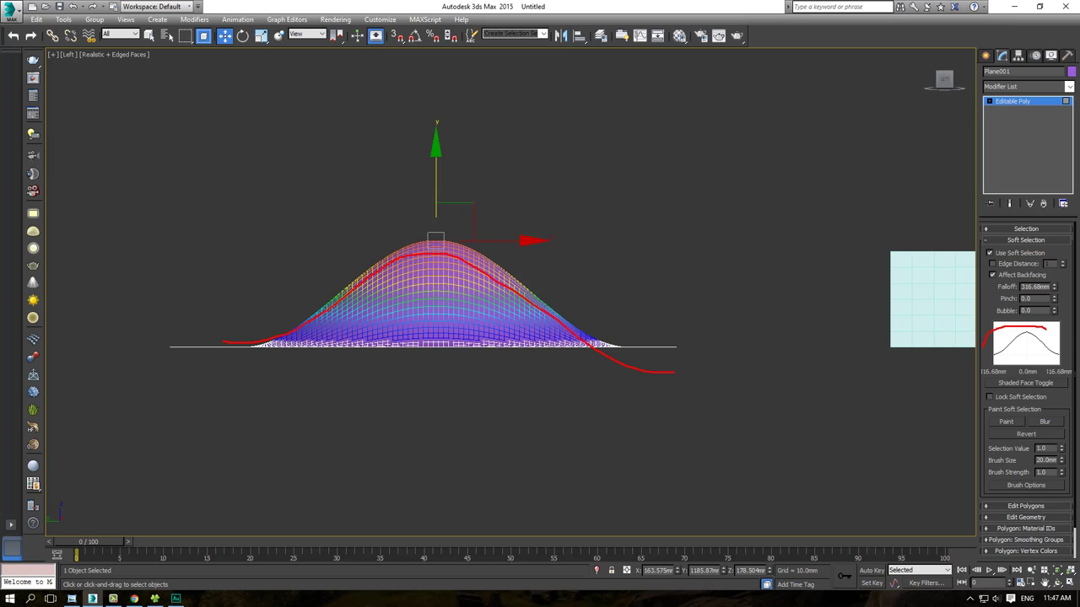
drag(674, 372, 970, 346)
key(Escape)
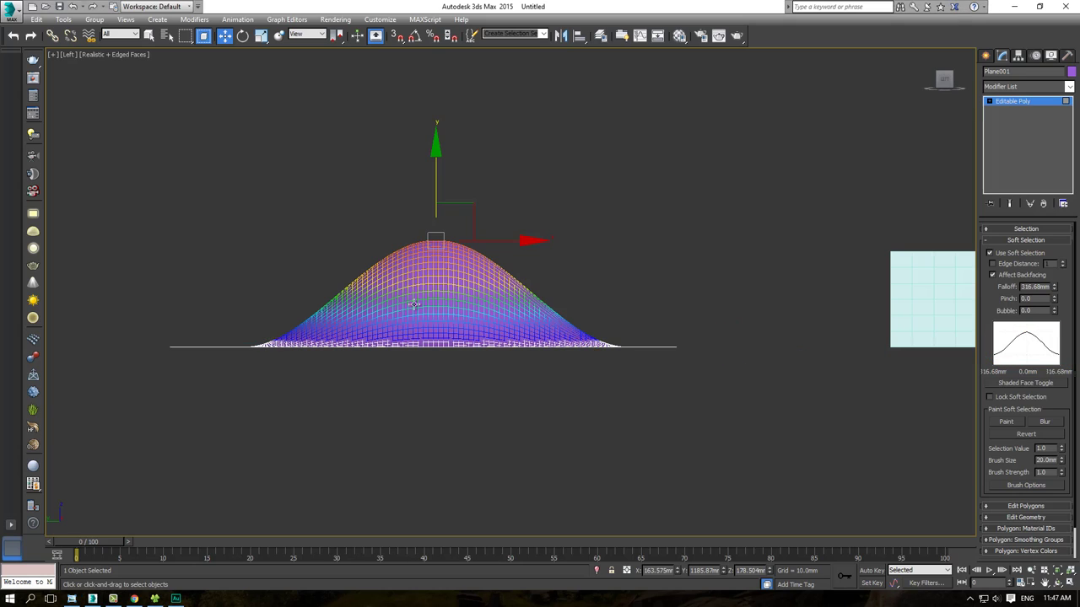
drag(469, 212, 469, 319)
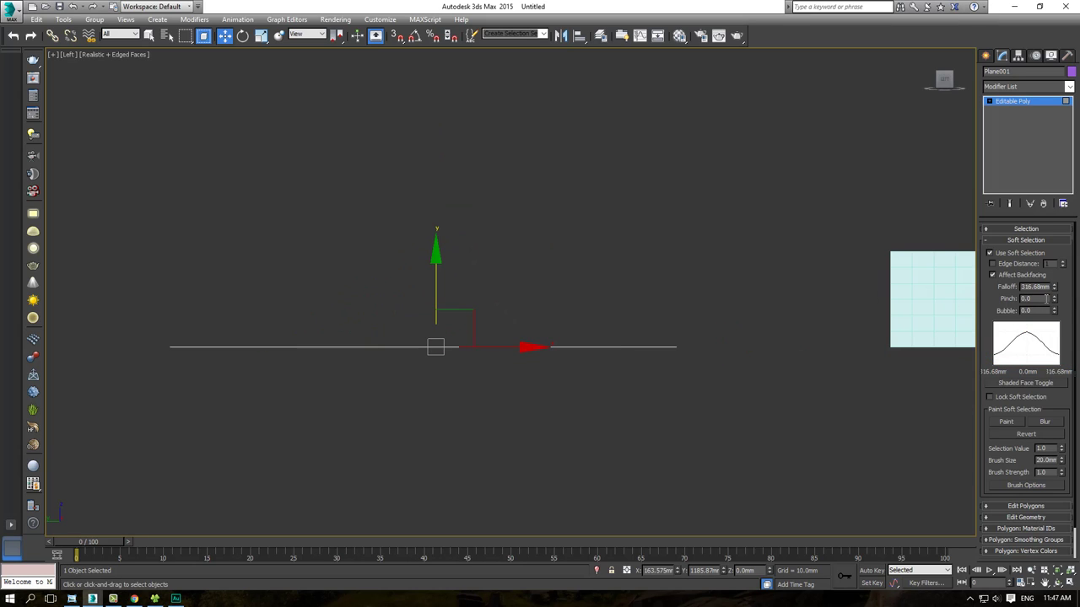
Step: Raise Pinch and pull the vertex into a sharp peak, tracing its outline and falloff curve
drag(1054, 298, 1054, 244)
drag(436, 279, 440, 75)
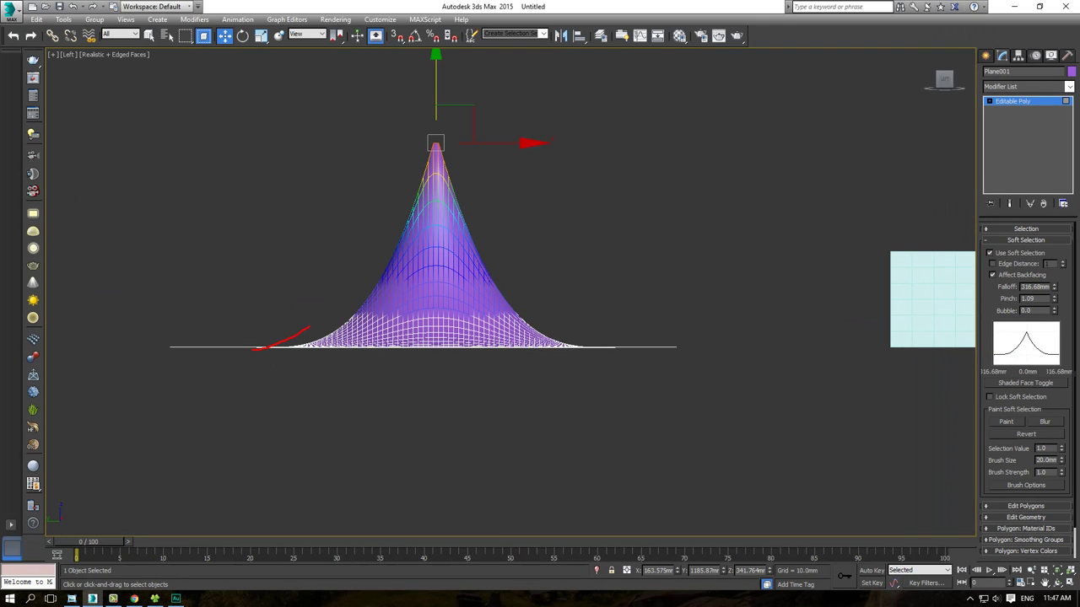
mouse_move(310, 327)
mouse_down()
mouse_move(397, 207)
mouse_move(430, 108)
mouse_move(475, 246)
mouse_up()
drag(976, 330, 1067, 331)
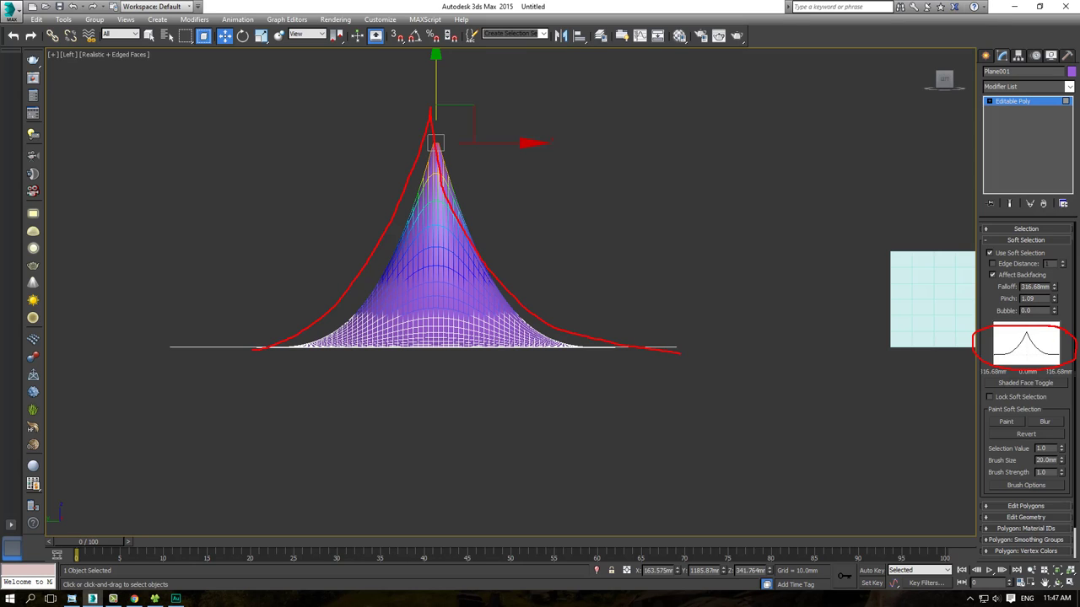
Step: Undo the peak, set Pinch 1.286 and Bubble about -2.32, and lift the vertex into a cone over a bowl
key(ctrl+z)
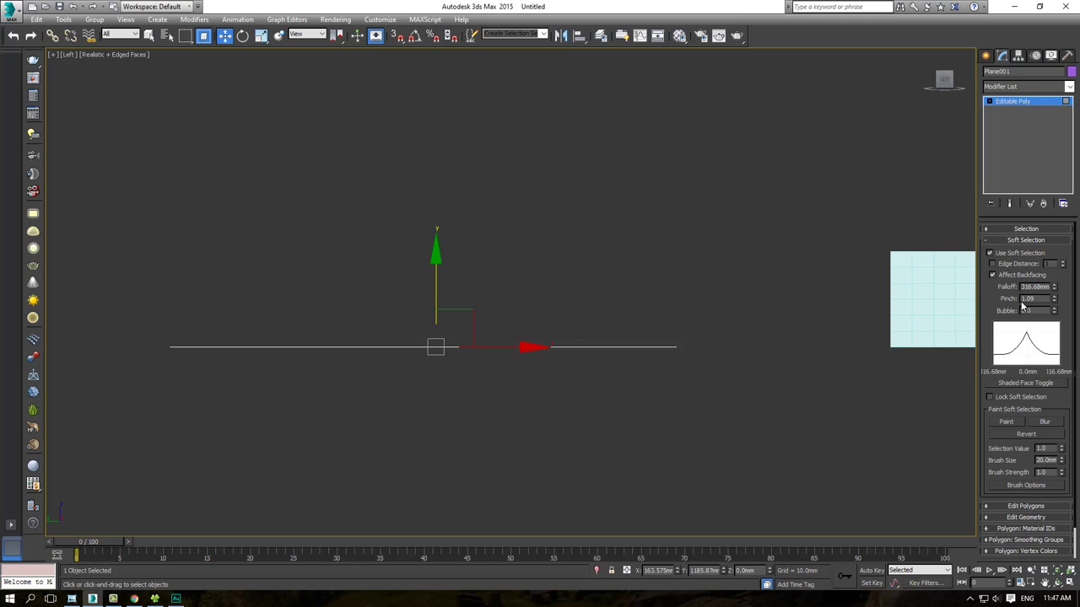
mouse_move(1053, 301)
mouse_down()
mouse_move(1053, 291)
mouse_move(1046, 388)
mouse_up()
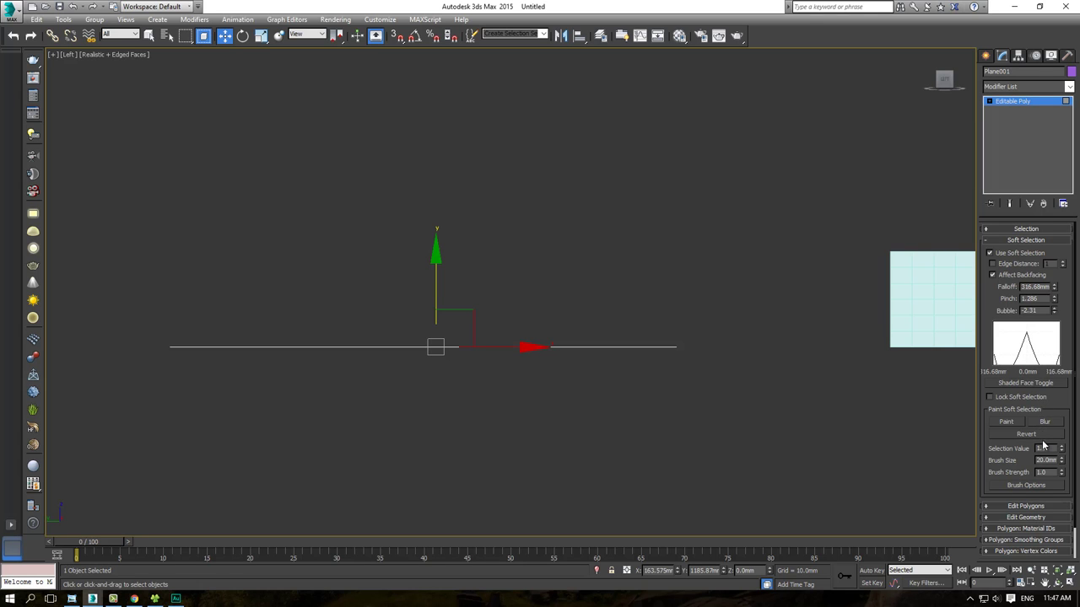
drag(436, 275, 435, 82)
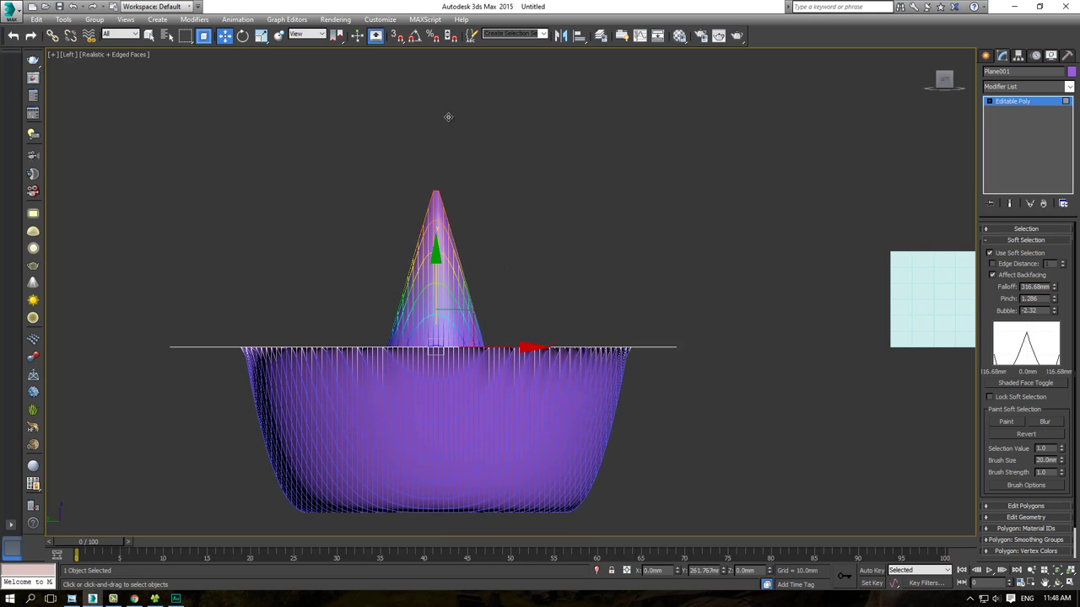
Step: Switch to Wireframe (F3) and trace the cone and bowl outline in red
key(F3)
scroll(435, 302, down, 3)
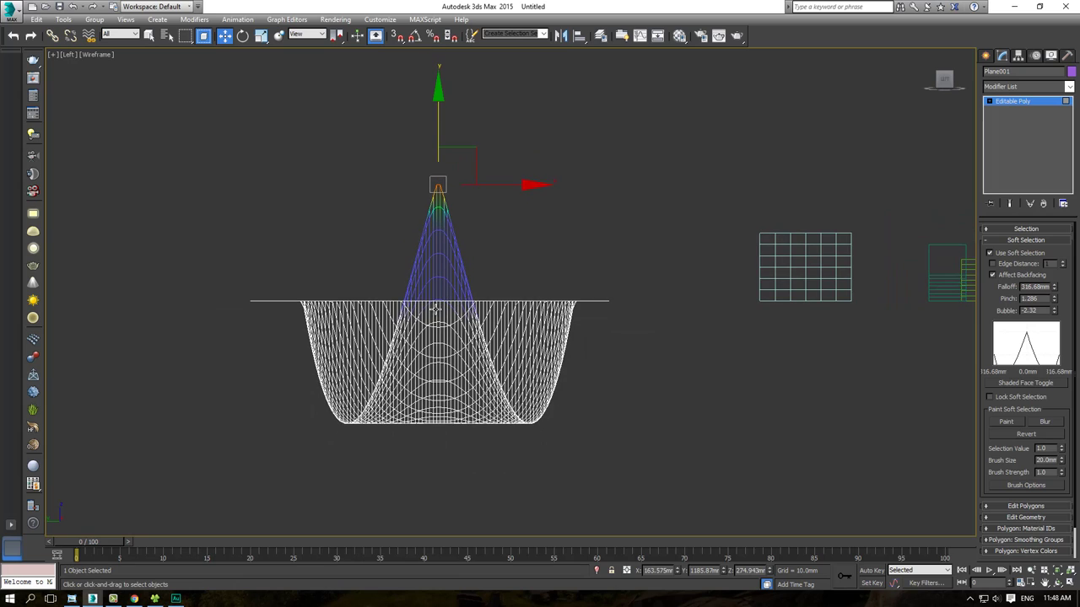
drag(370, 415, 440, 217)
drag(485, 413, 574, 302)
key(Escape)
Step: Try a positive Bubble value, then undo back to a flat plane with Bubble 0.0
drag(1054, 305, 1055, 268)
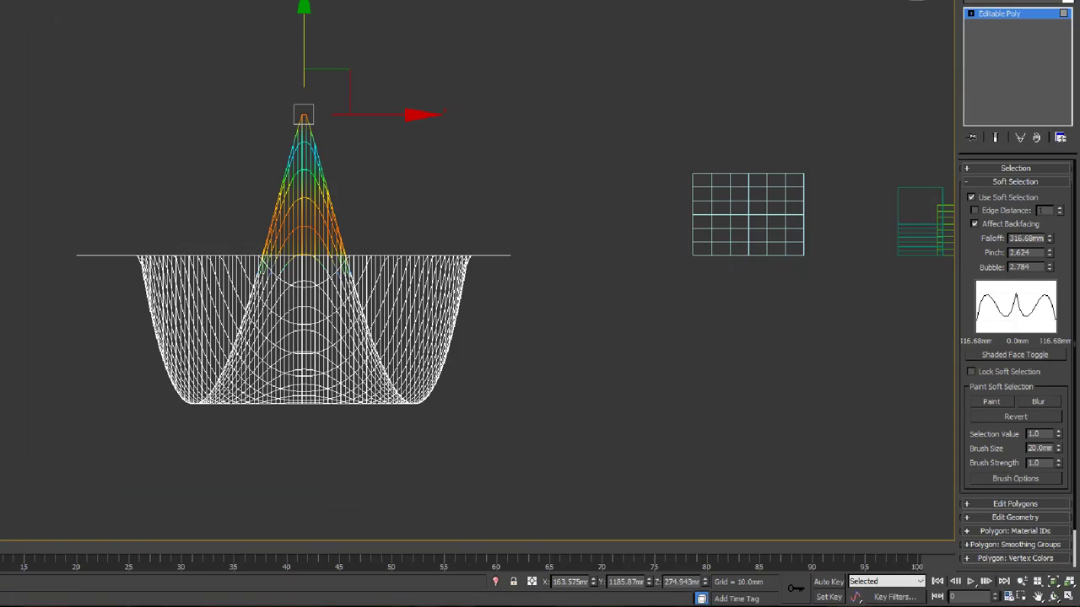
drag(883, 357, 1054, 357)
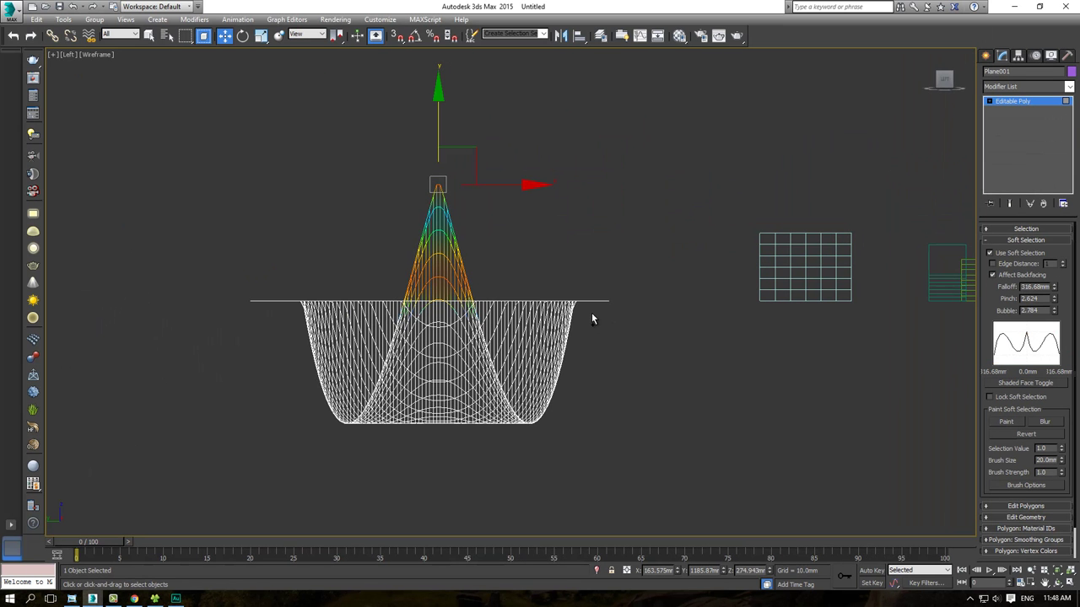
key(ctrl+z)
key(ctrl+z)
key(ctrl+z)
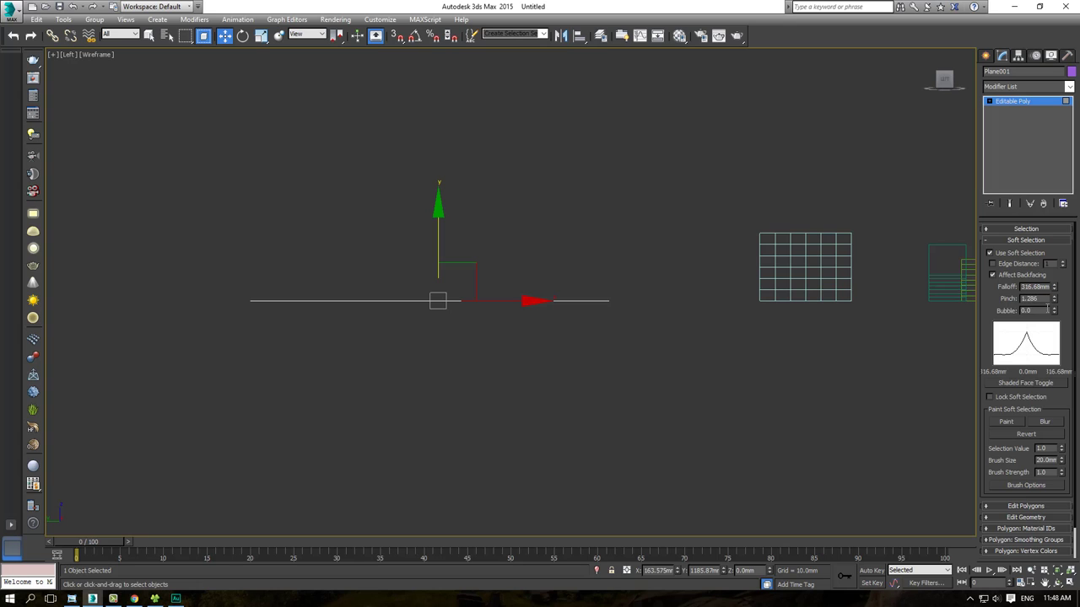
Step: Set Pinch to 2.894 and Bubble to 2.65, then raise the vertex into a ringed spike
drag(1053, 310, 1053, 179)
click(992, 275)
mouse_move(1053, 299)
mouse_down()
mouse_move(1054, 253)
mouse_move(1053, 295)
mouse_up()
drag(442, 232, 440, 173)
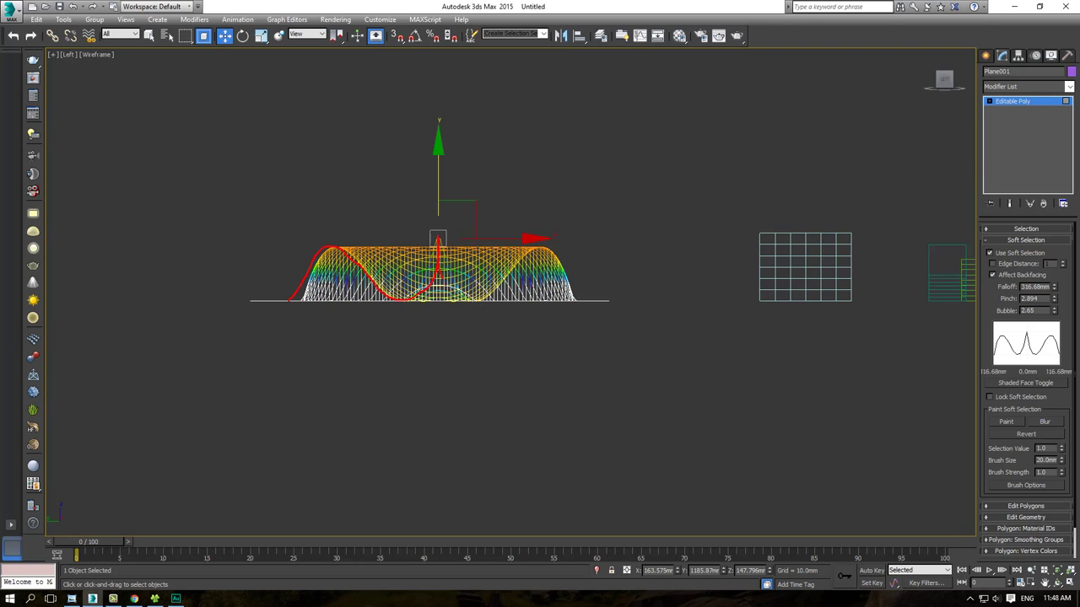
Step: View the bulge in a shaded, orbited Perspective view with edges shown (F3)
key(p)
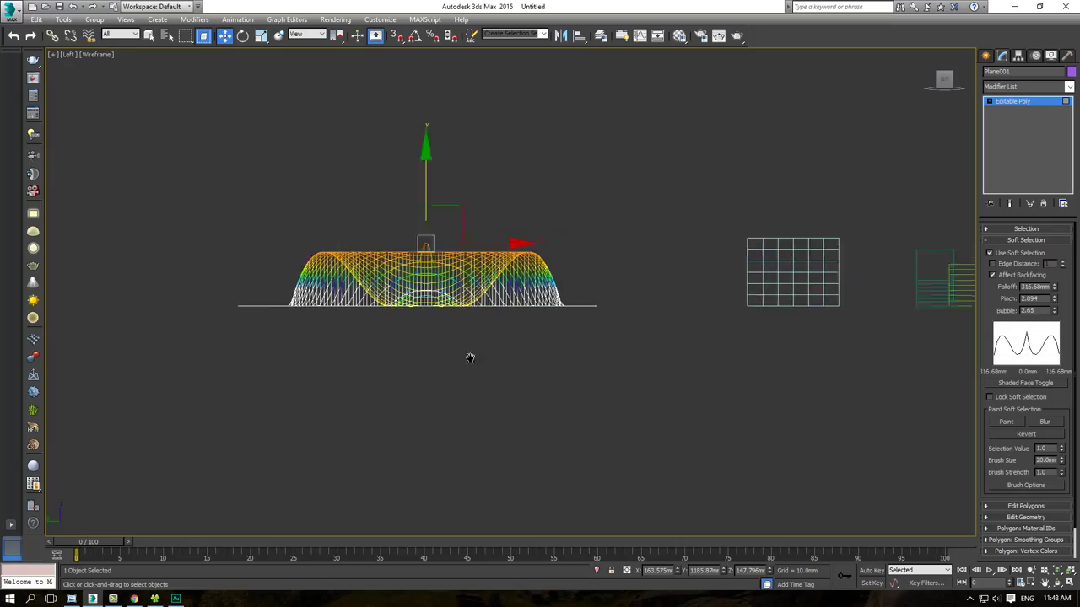
mouse_move(470, 357)
alt+middle_down()
mouse_move(472, 438)
mouse_move(447, 337)
mouse_move(435, 363)
mouse_move(454, 386)
alt+middle_up()
key(F3)
scroll(447, 321, down, 5)
scroll(447, 319, up, 2)
scroll(431, 370, up, 6)
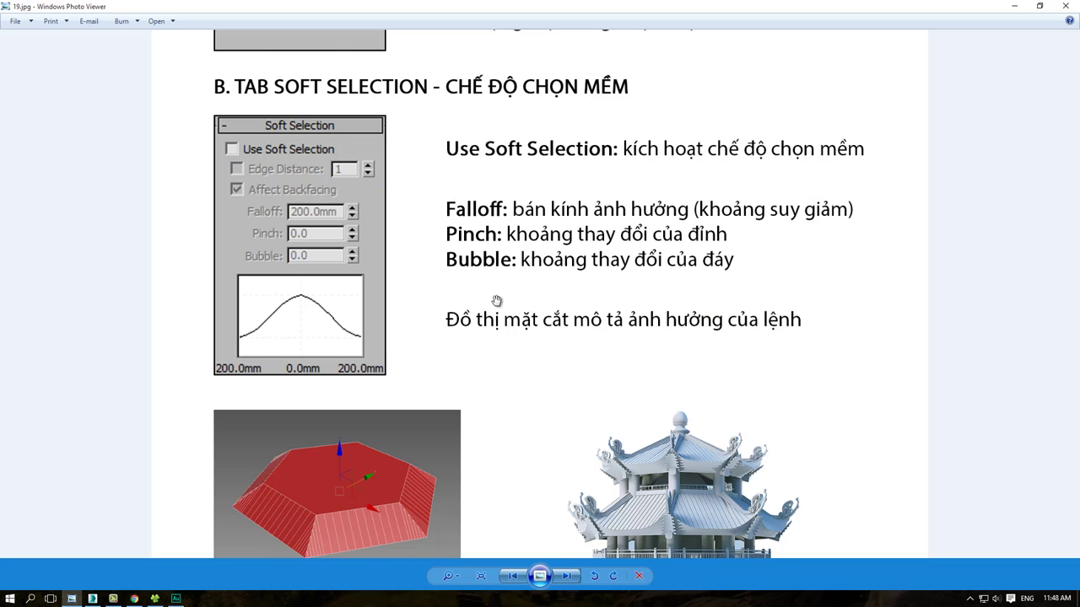
Step: Compare the soft selection slide's lower example image with the 3ds Max scene
drag(509, 281, 507, 239)
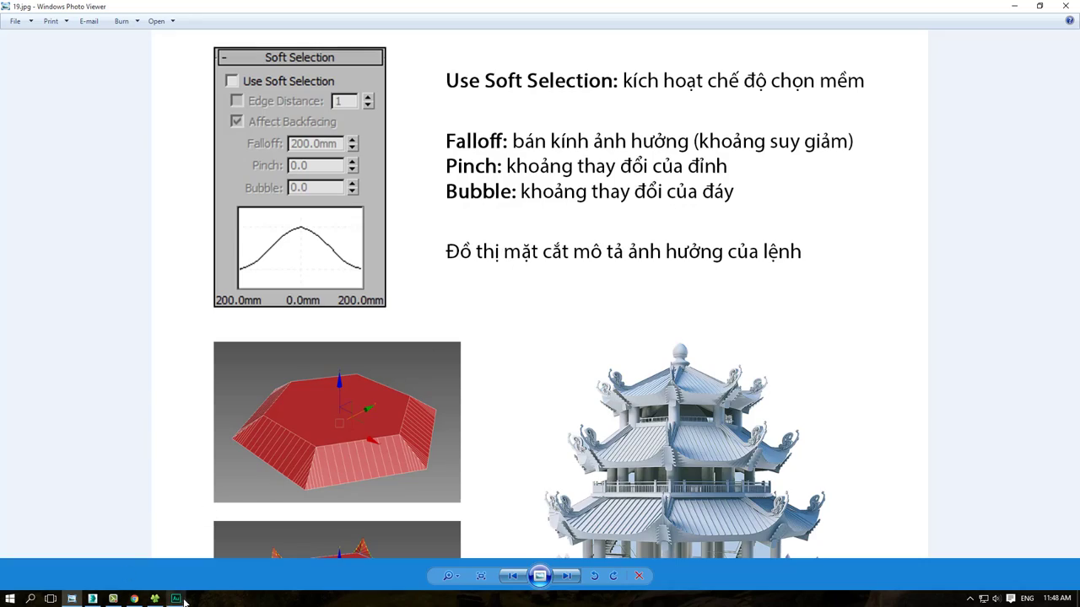
click(92, 599)
scroll(653, 321, down, 5)
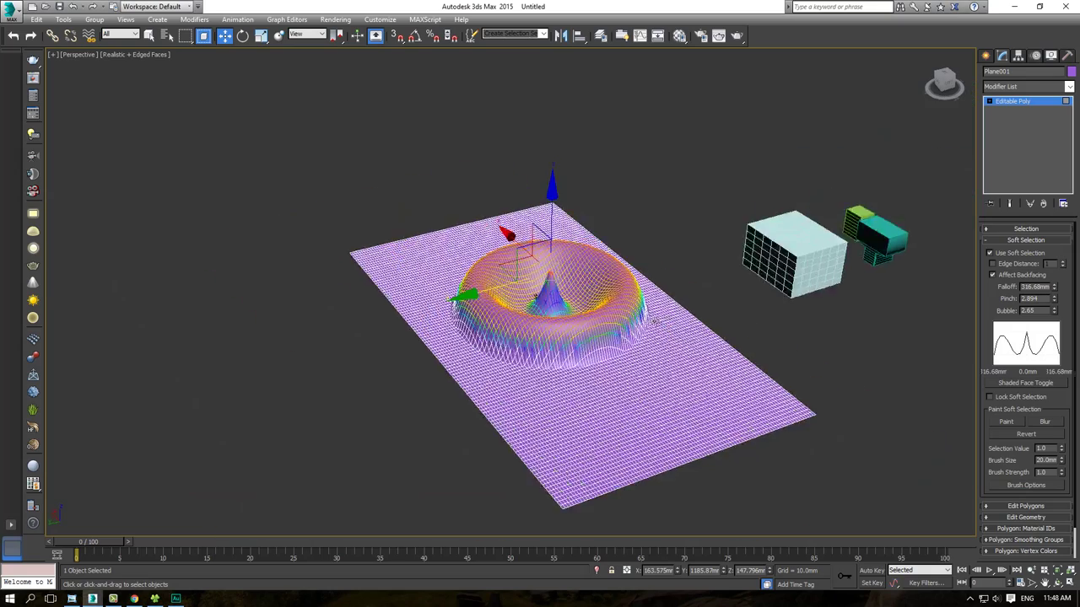
click(70, 599)
scroll(489, 405, down, 2)
scroll(483, 439, down, 1)
scroll(484, 439, up, 1)
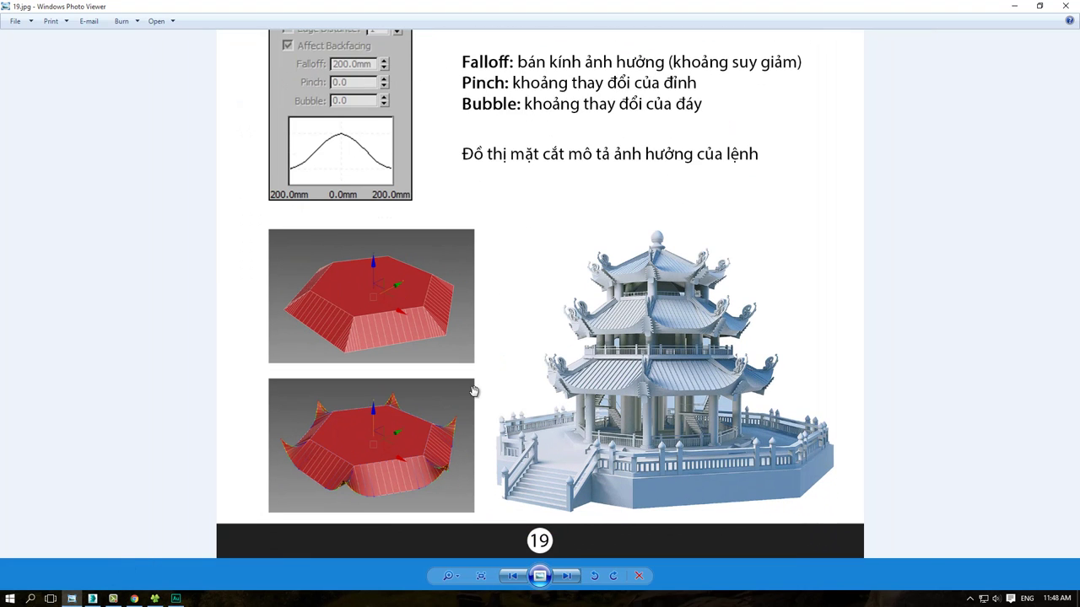
scroll(475, 390, up, 1)
mouse_move(429, 311)
mouse_down()
mouse_move(198, 383)
mouse_move(453, 502)
mouse_move(422, 331)
mouse_move(407, 325)
mouse_up()
key(Escape)
scroll(460, 397, down, 1)
scroll(571, 417, up, 1)
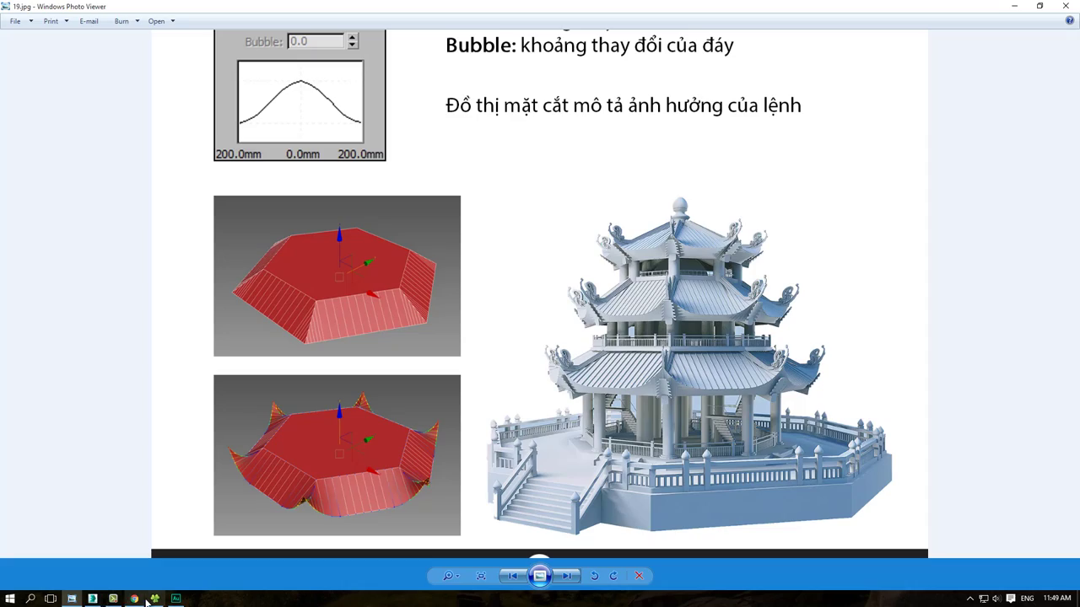
Step: Collapse the Soft Selection rollout and advance Photo Viewer to slide 20.jpg
click(112, 599)
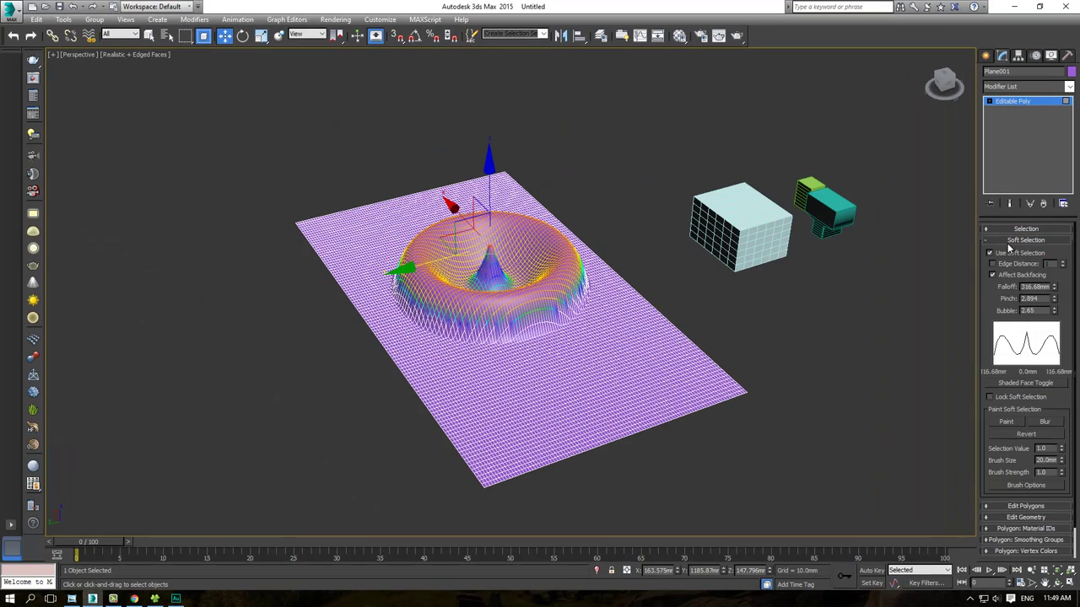
click(1009, 243)
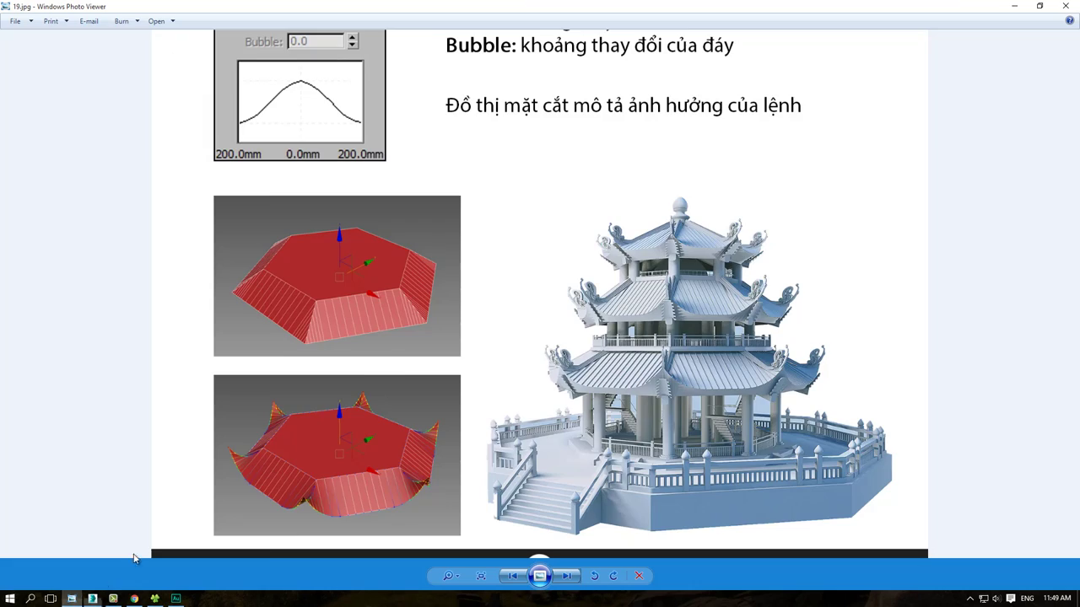
click(72, 599)
click(566, 576)
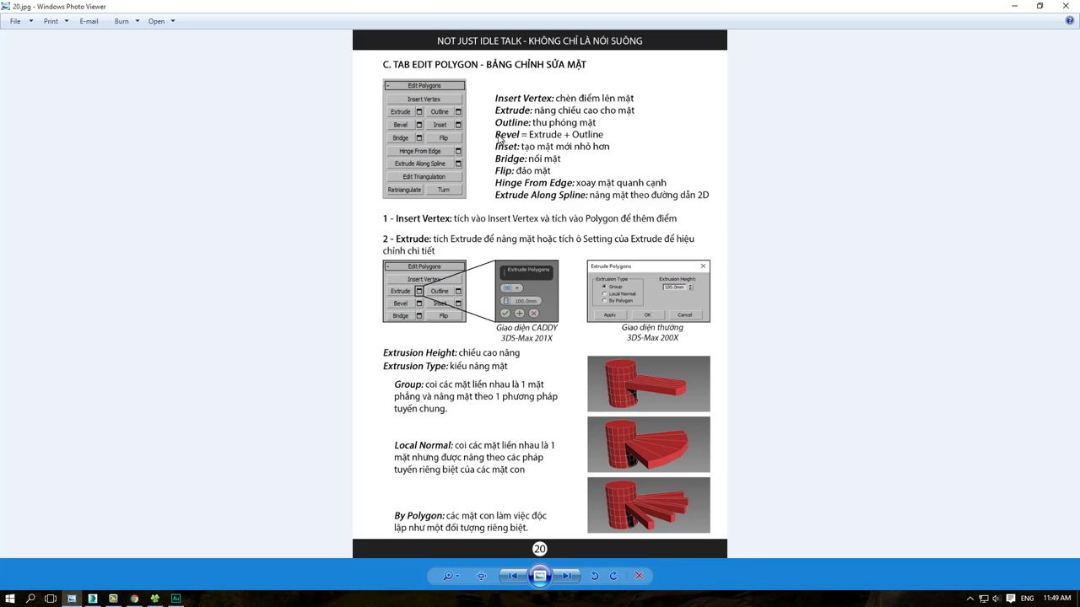
Step: Zoom into slide 20, frame the Edit Polygon heading, then return to 3ds Max
scroll(501, 139, up, 1)
scroll(489, 89, up, 1)
scroll(473, 160, up, 1)
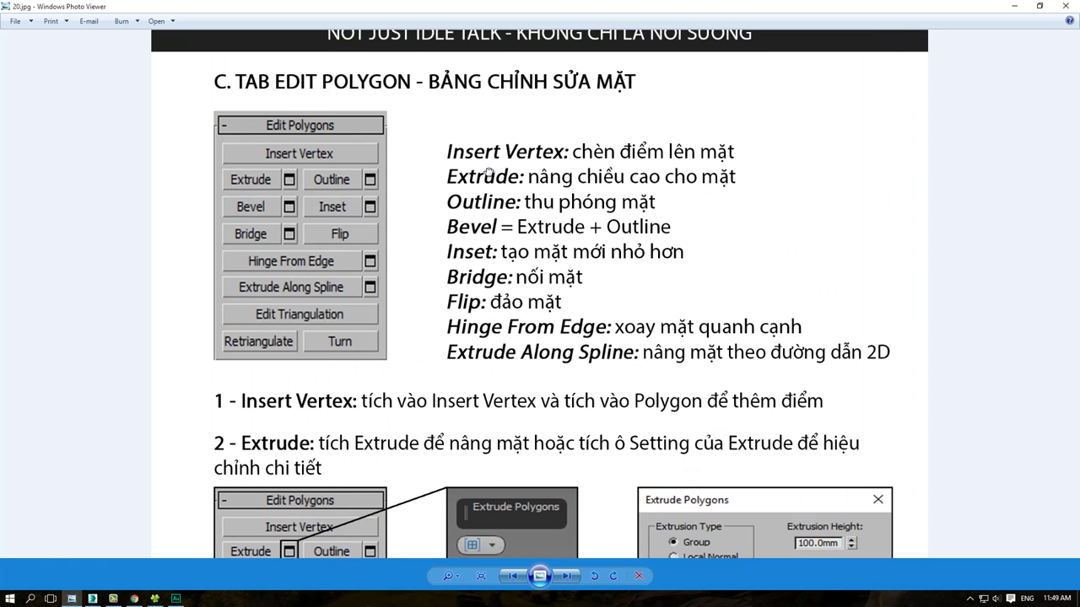
drag(201, 85, 651, 121)
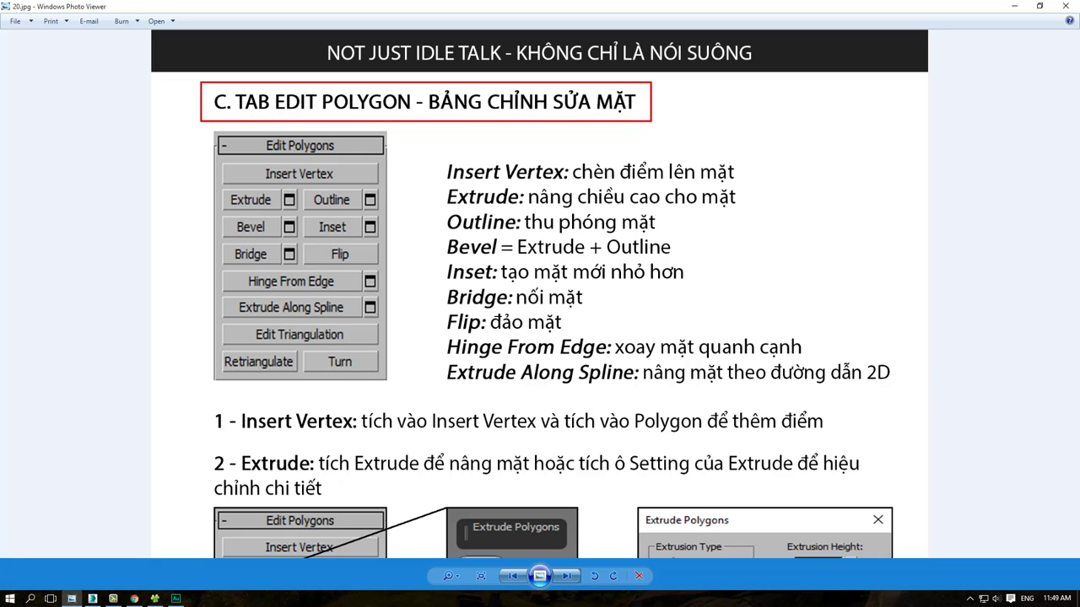
key(Escape)
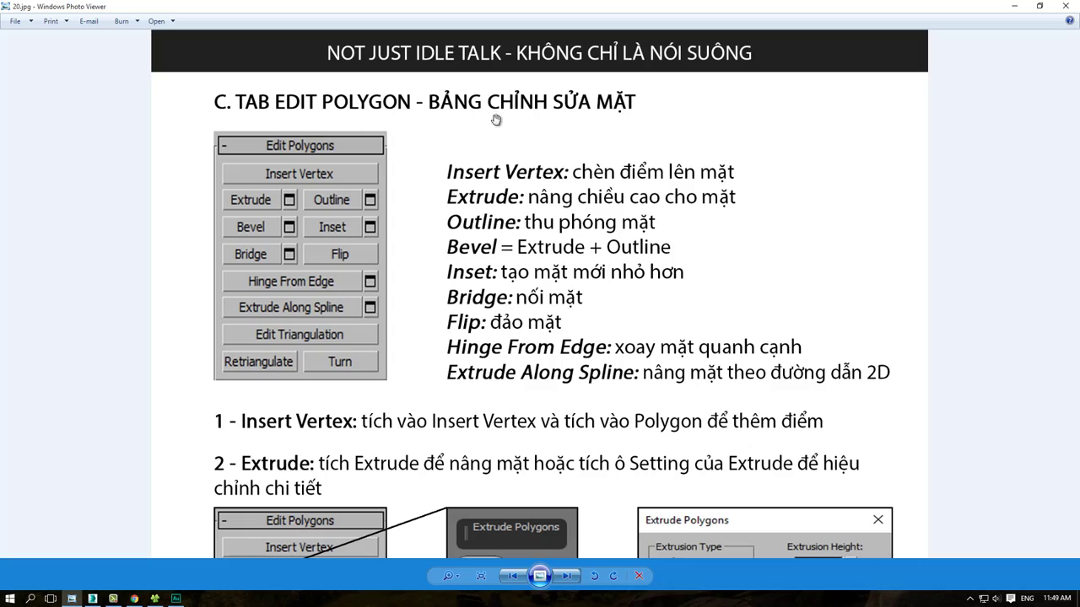
key(alt+Tab)
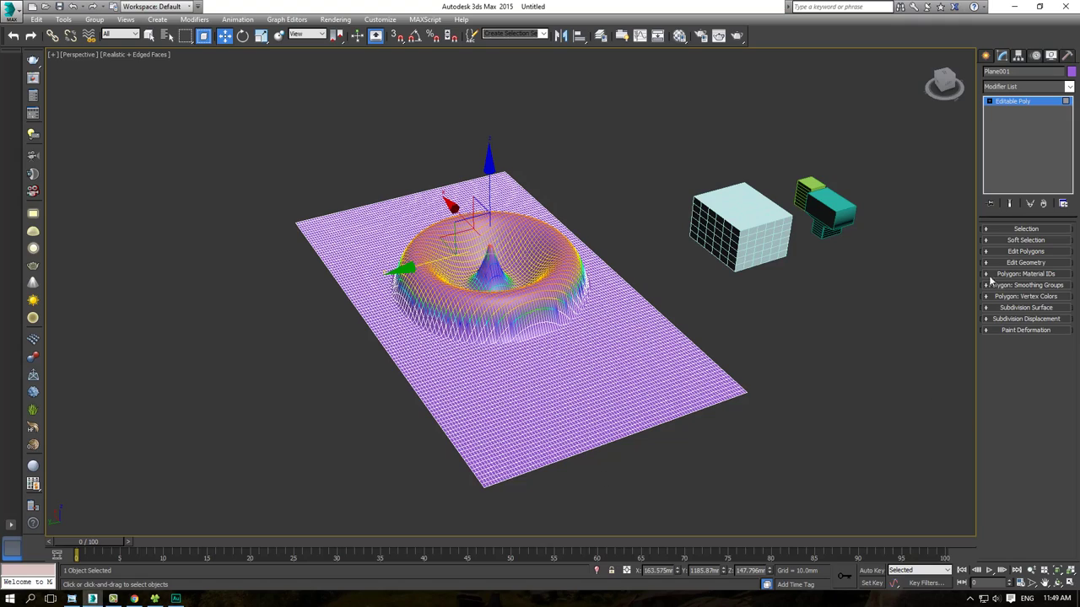
Step: Show the Edit Polygons rollout and quad menu tools, then exit Plane001 to Editable Poly level
click(1034, 253)
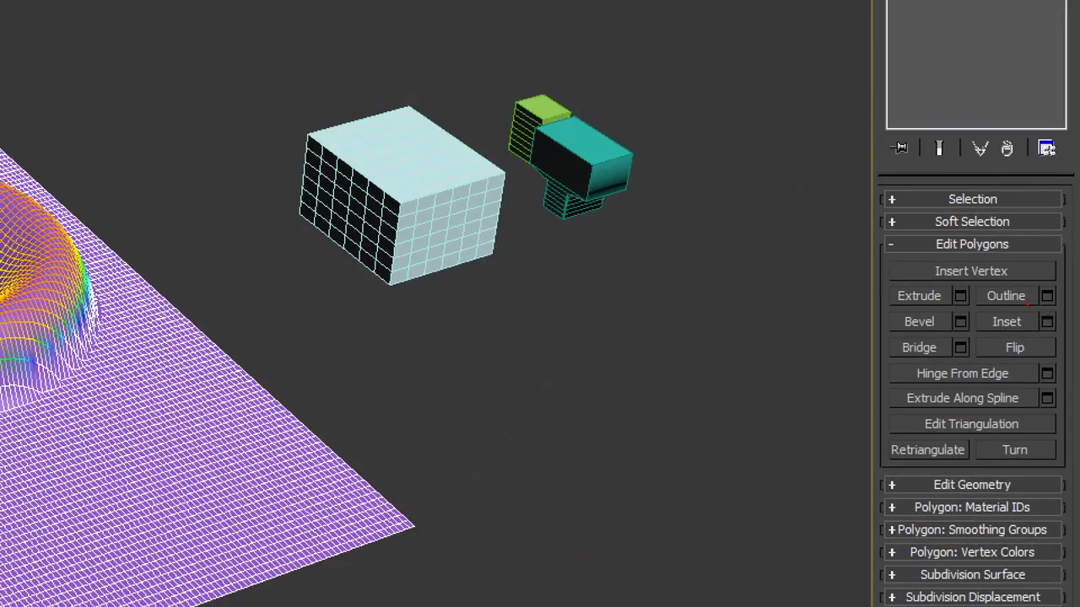
ctrl+drag(926, 231, 1046, 258)
drag(878, 251, 1062, 441)
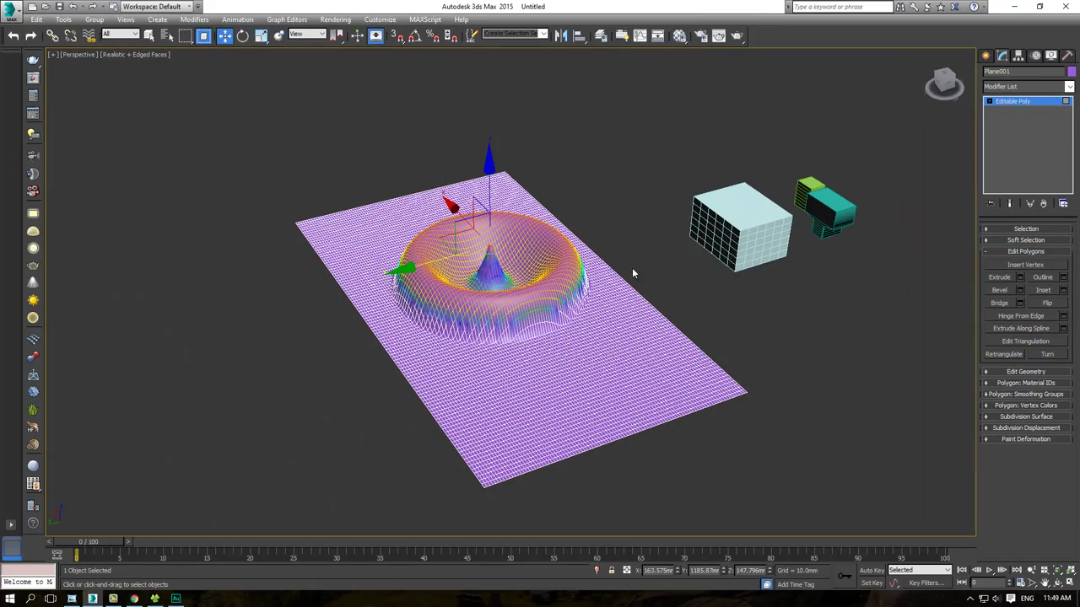
right_click(605, 230)
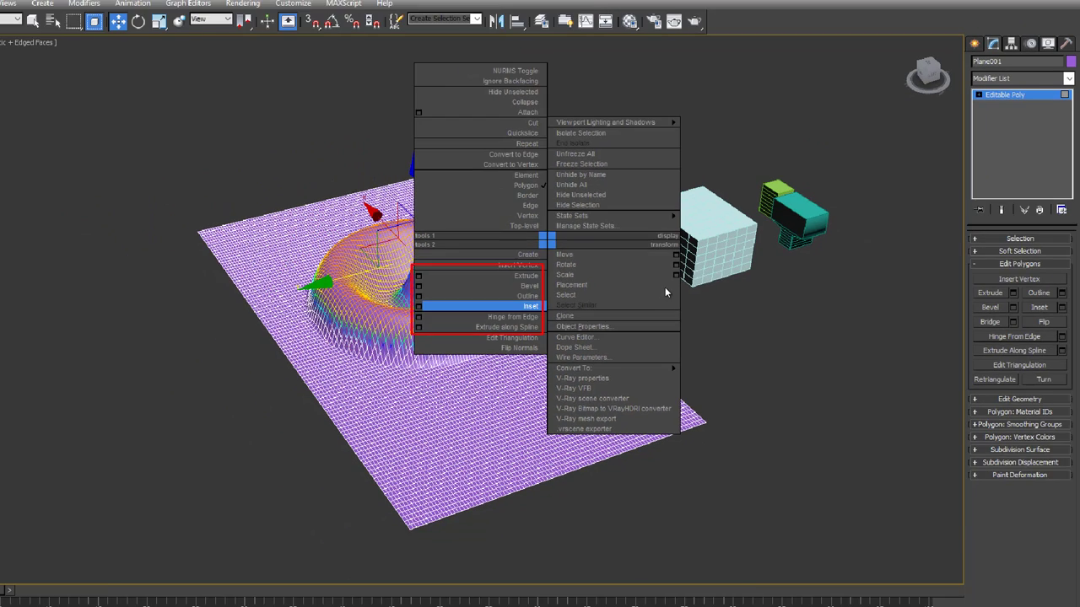
click(736, 310)
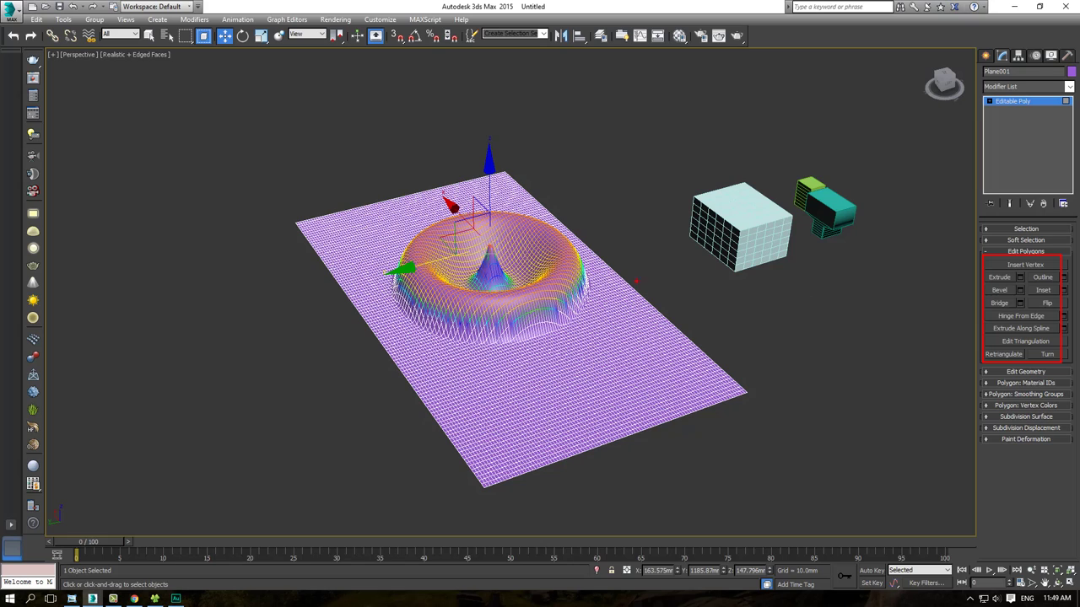
click(1018, 251)
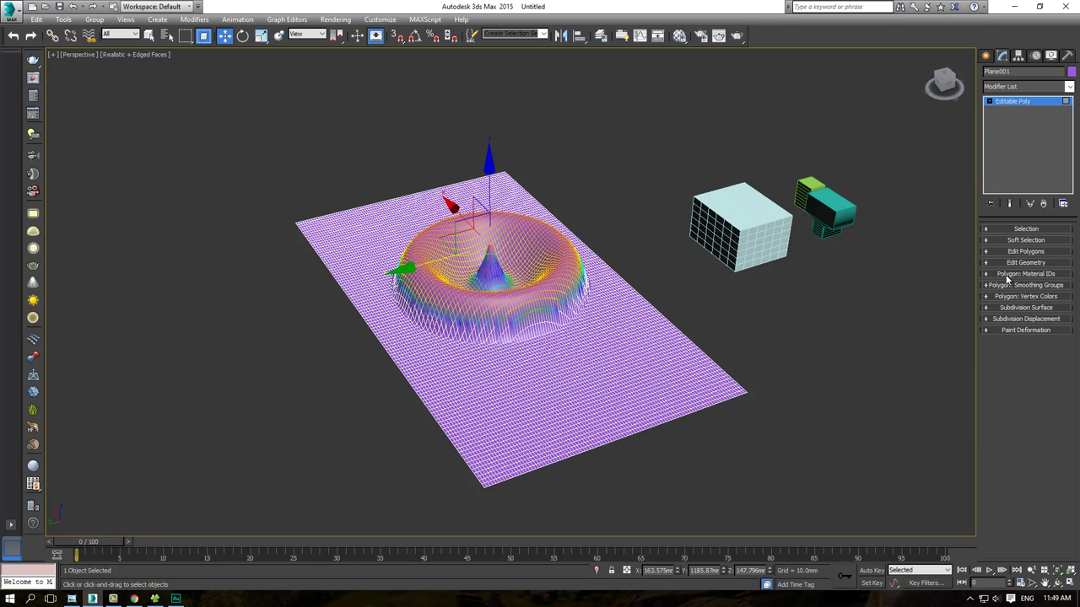
click(990, 102)
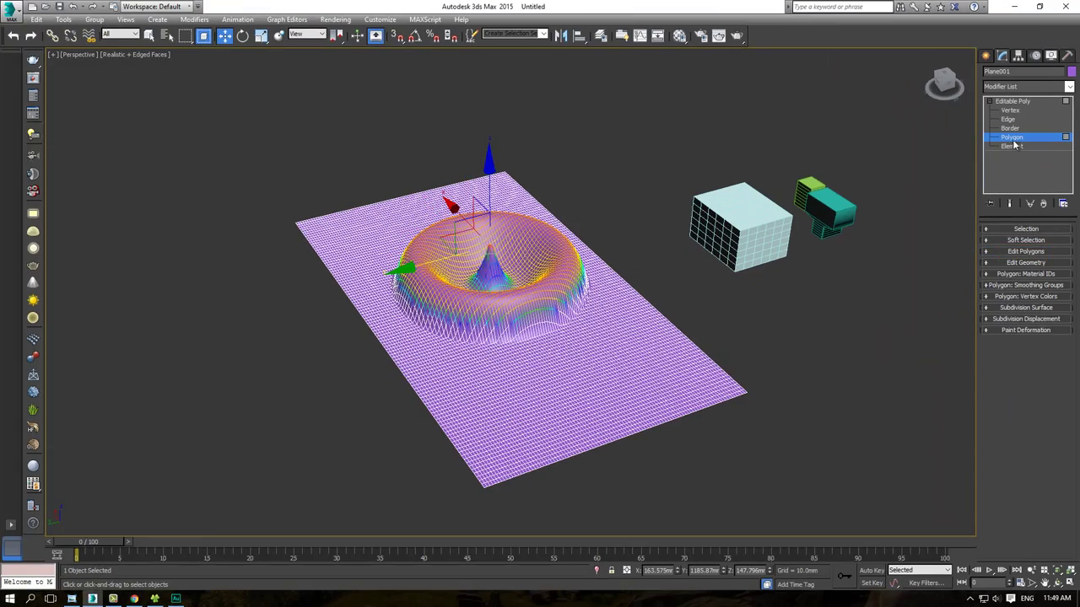
click(1012, 140)
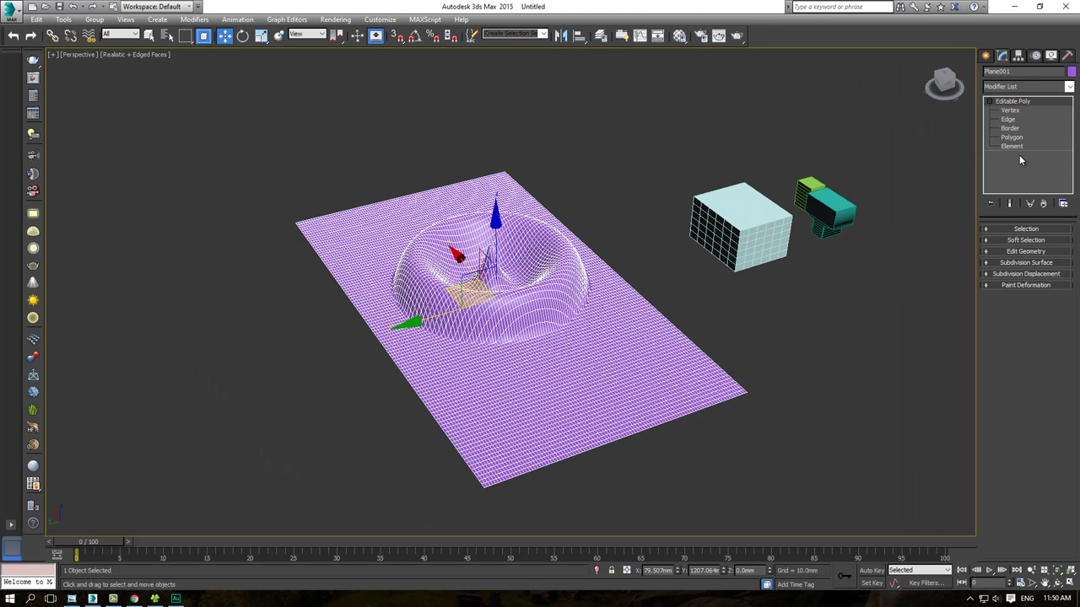
Step: Enter Polygon level and place the expanded Edit Polygons rollout back under Soft Selection
click(1004, 140)
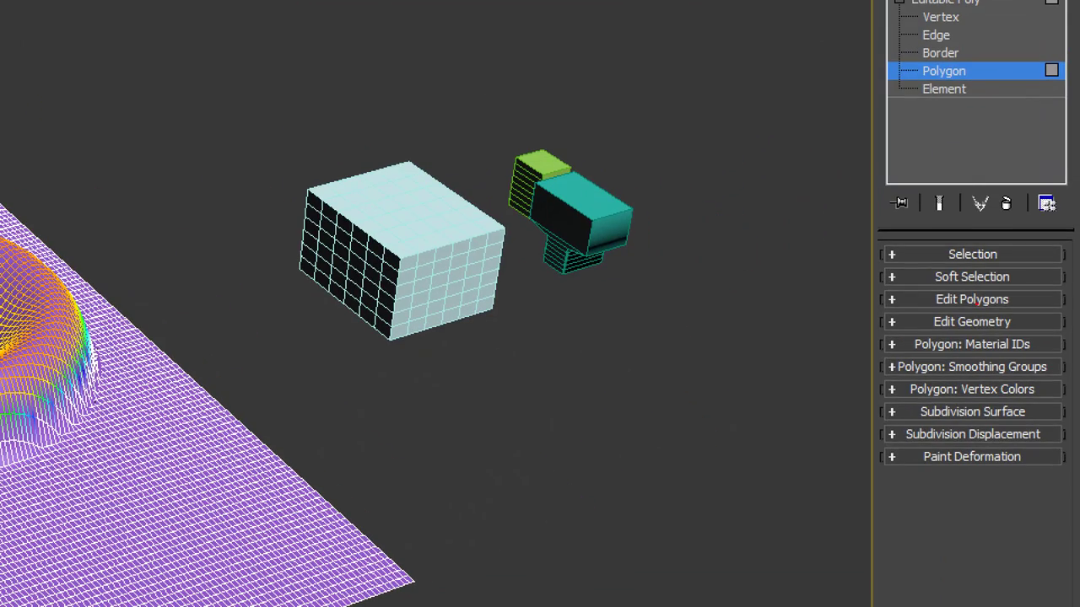
drag(923, 293, 1033, 313)
mouse_move(896, 255)
mouse_down()
mouse_move(870, 422)
mouse_move(894, 472)
mouse_up()
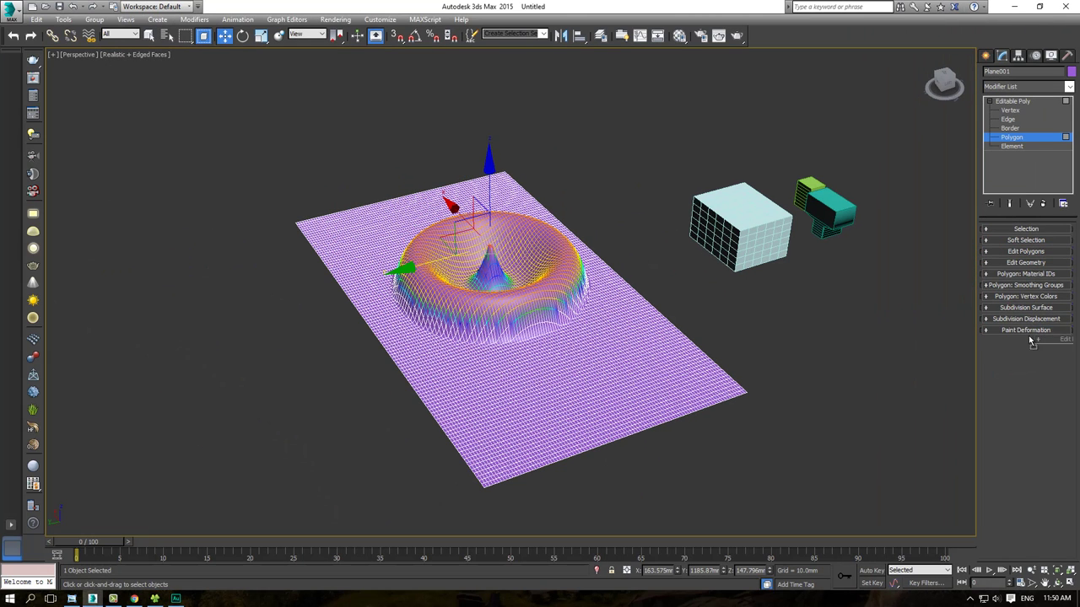
drag(1030, 314, 1028, 335)
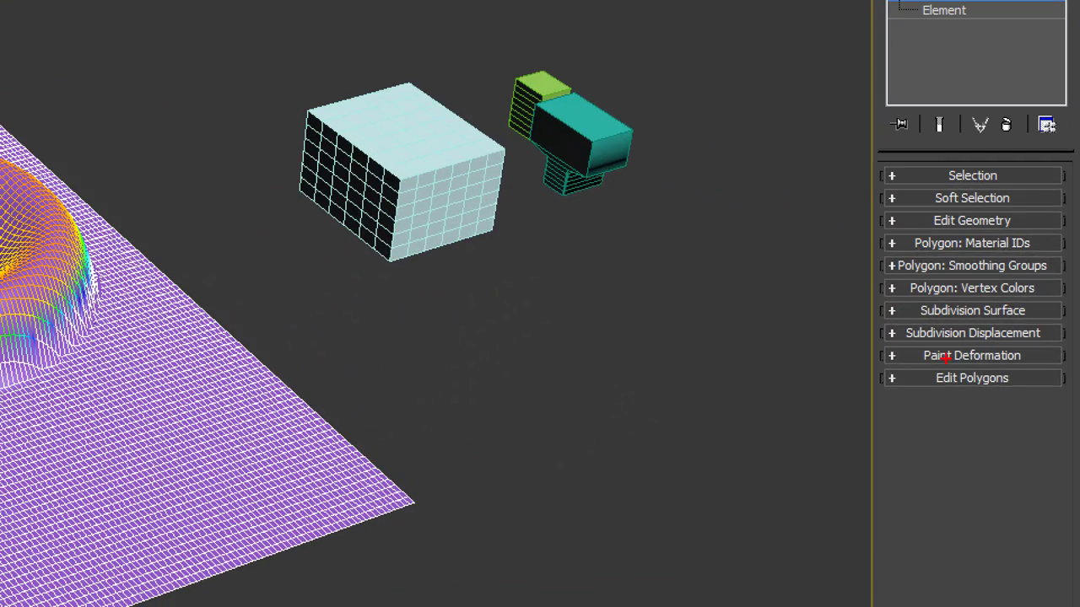
drag(924, 363, 1043, 397)
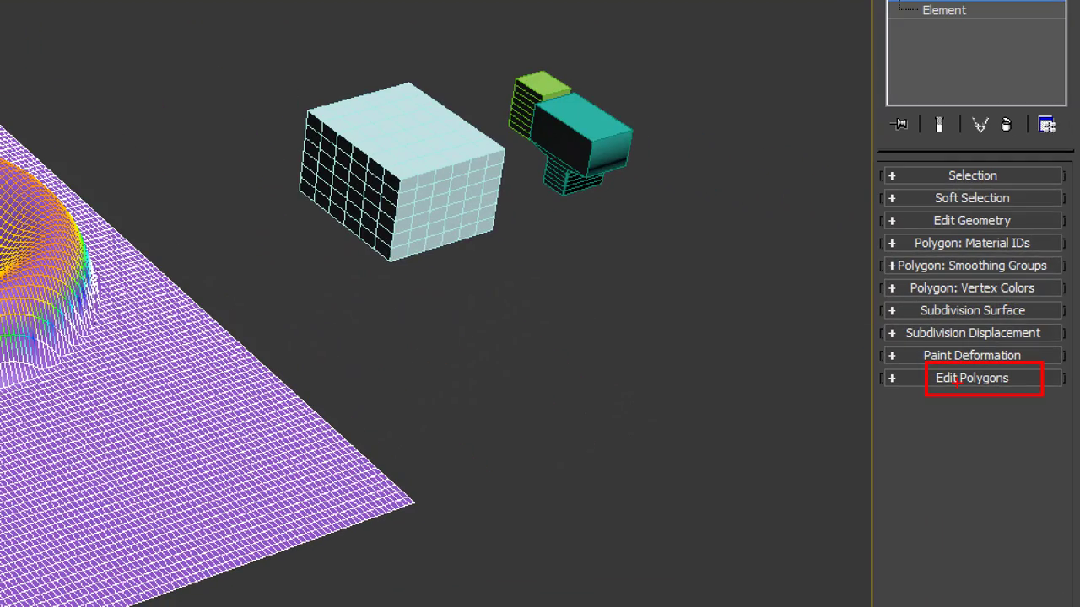
mouse_move(928, 380)
mouse_down()
mouse_move(832, 278)
mouse_move(877, 216)
mouse_up()
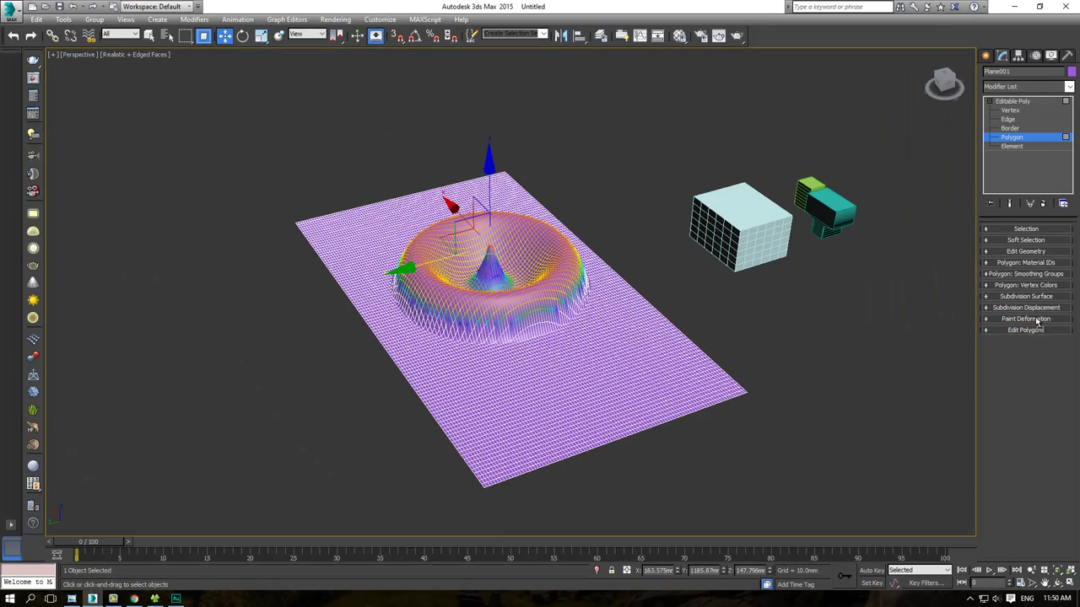
drag(1028, 330, 1028, 253)
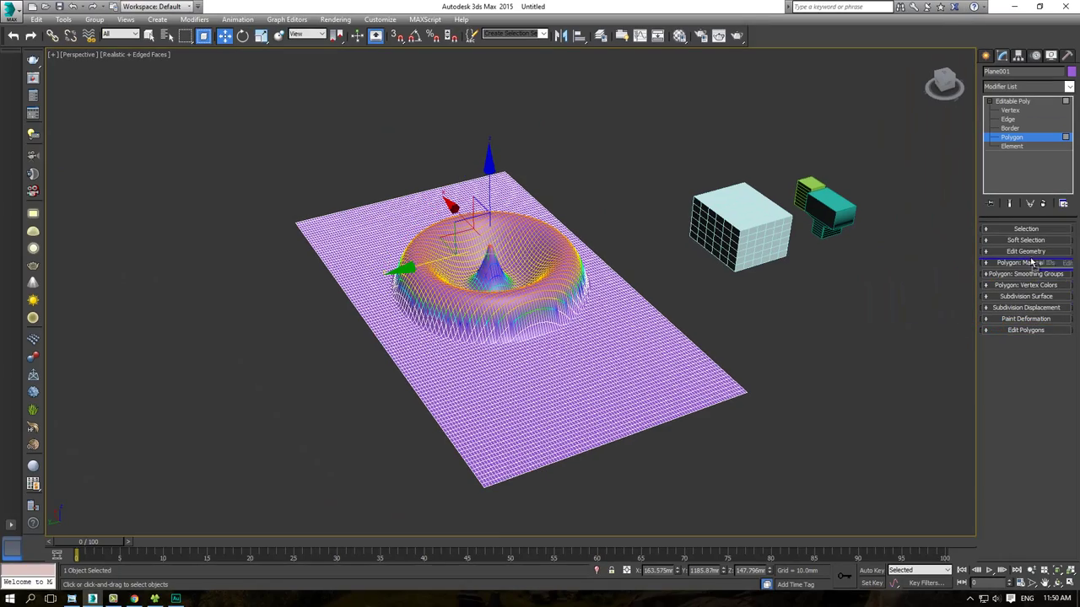
click(1027, 251)
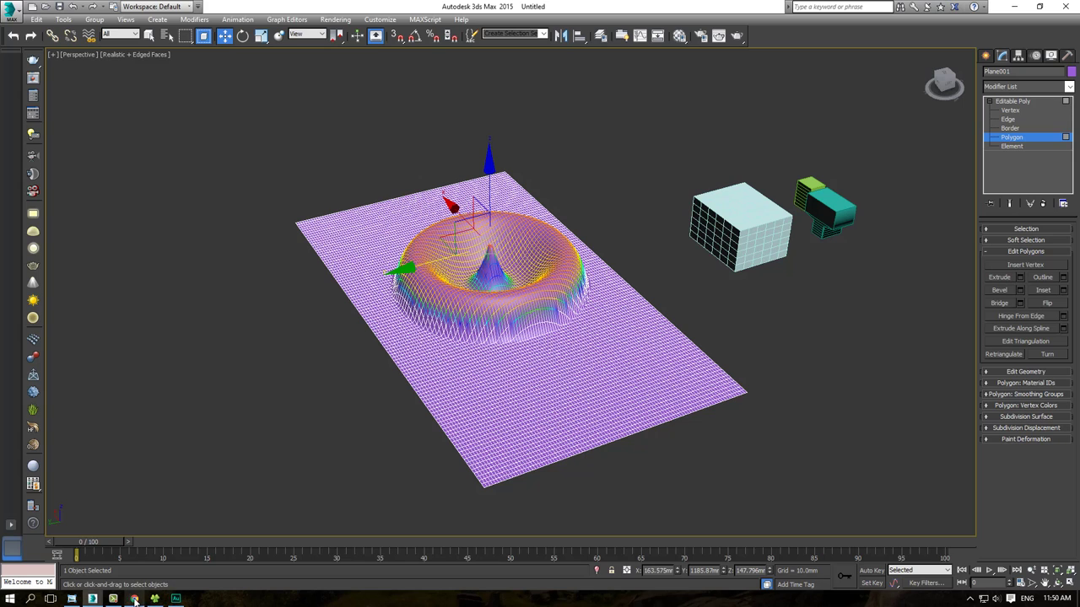
Step: Bring up slide 20 and frame its list of Edit Polygon tool descriptions
click(72, 599)
drag(363, 306, 392, 274)
scroll(447, 245, up, 1)
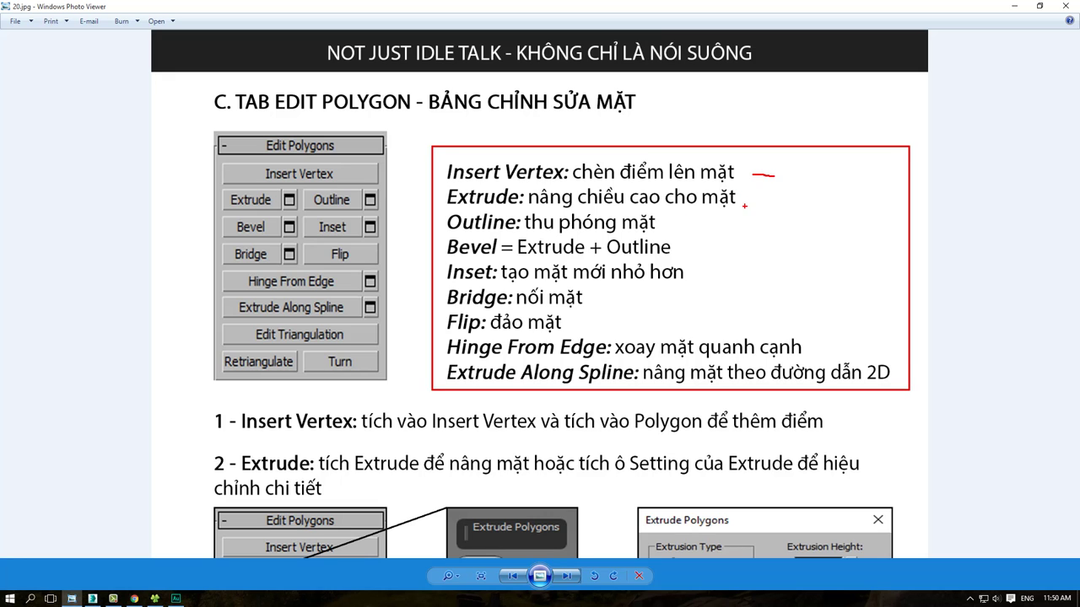
Step: Clear the drawn marks on slide 20 and scroll the page
key(Escape)
scroll(696, 245, down, 5)
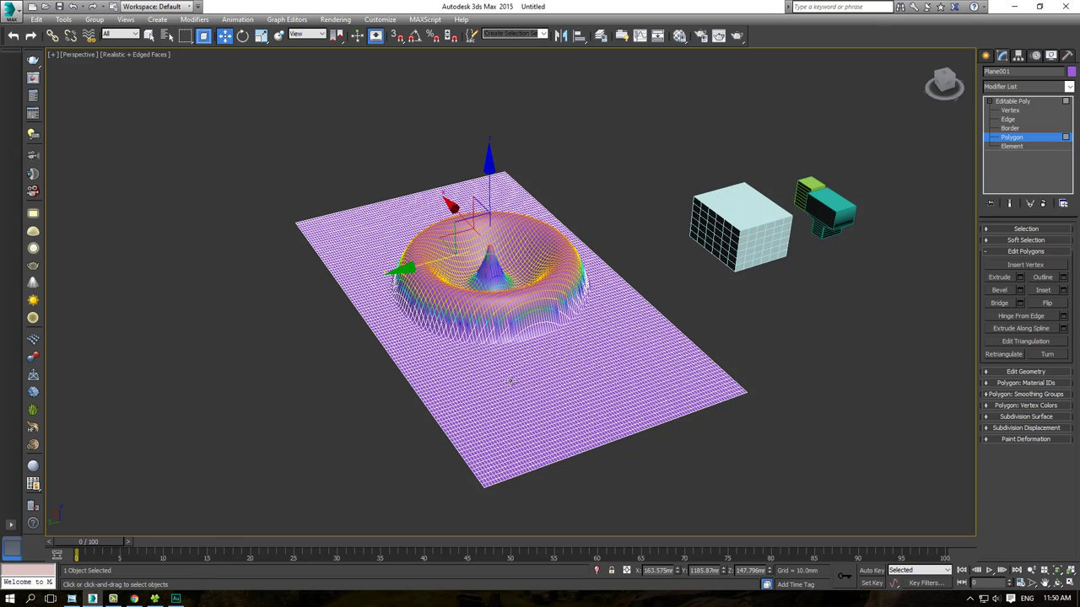
Step: Select the gridded box Box003 and switch it to Polygon level
scroll(586, 300, up, 3)
scroll(577, 291, up, 3)
click(502, 310)
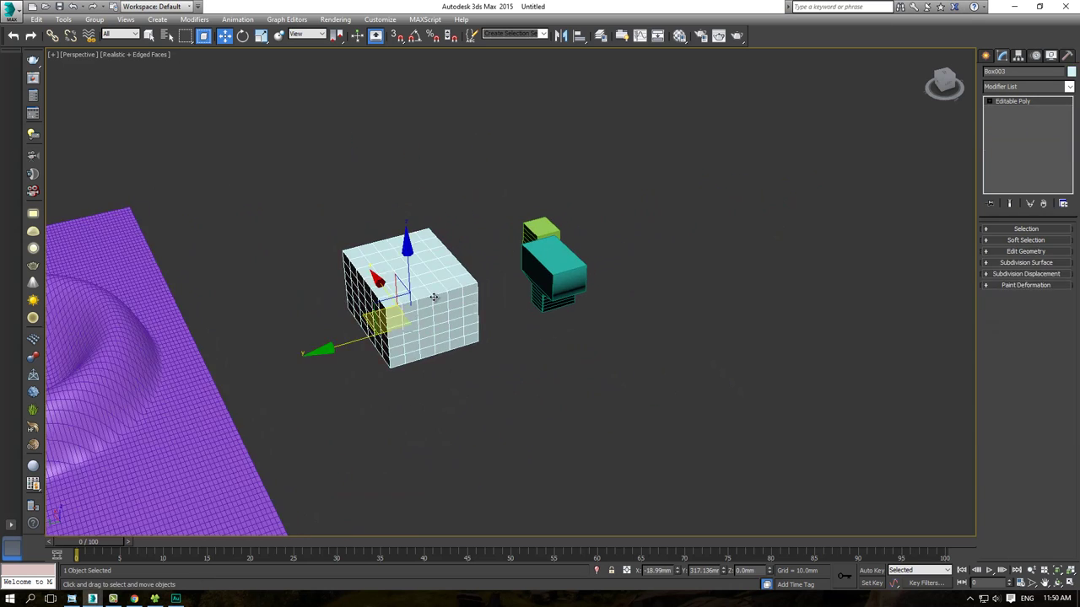
scroll(462, 335, up, 3)
key(4)
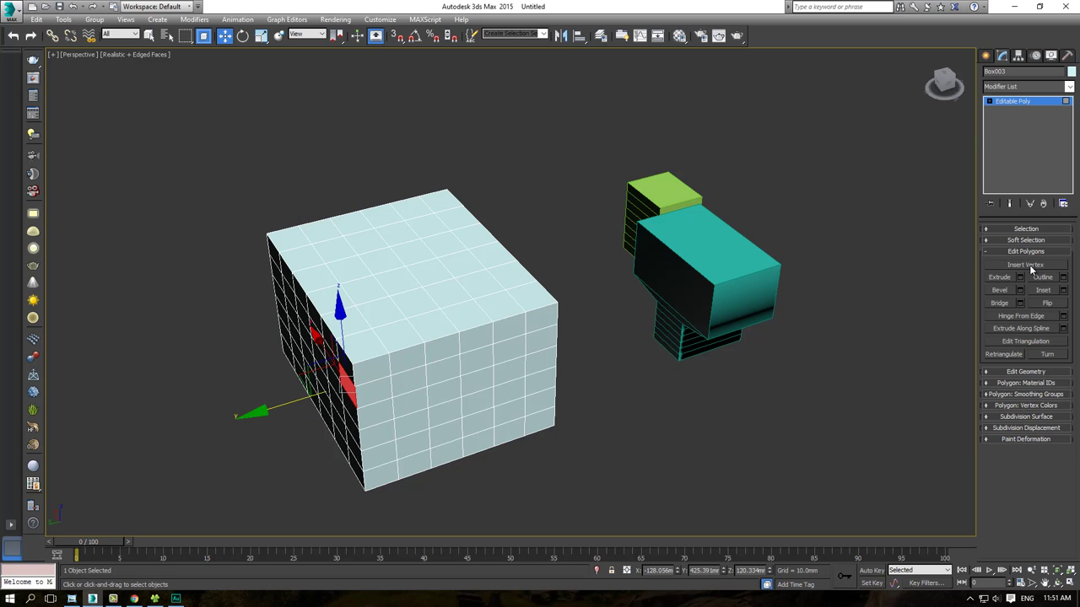
click(1030, 267)
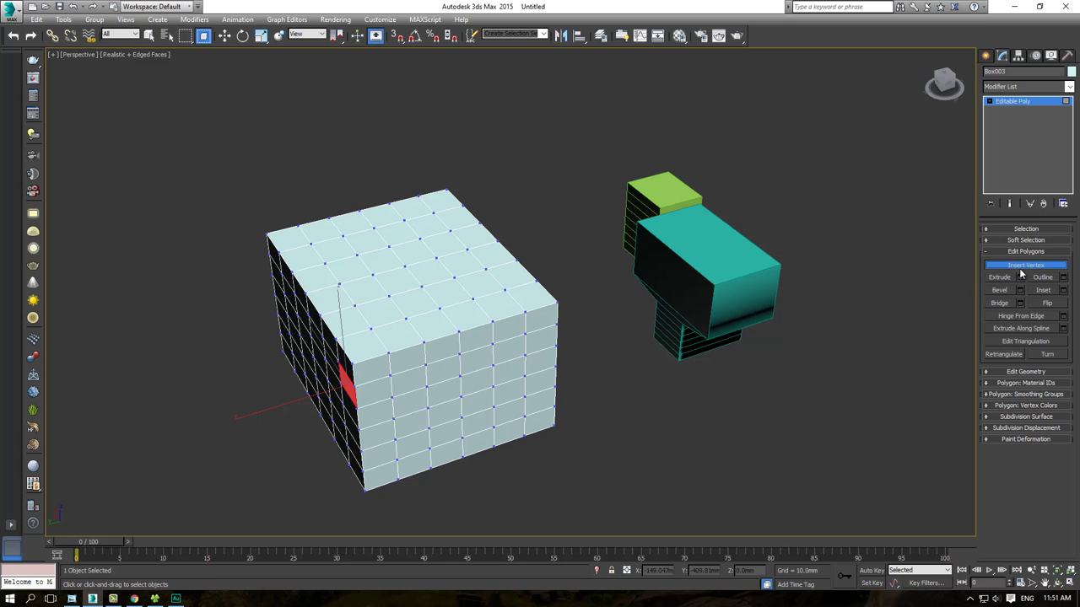
right_click(694, 301)
right_click(655, 243)
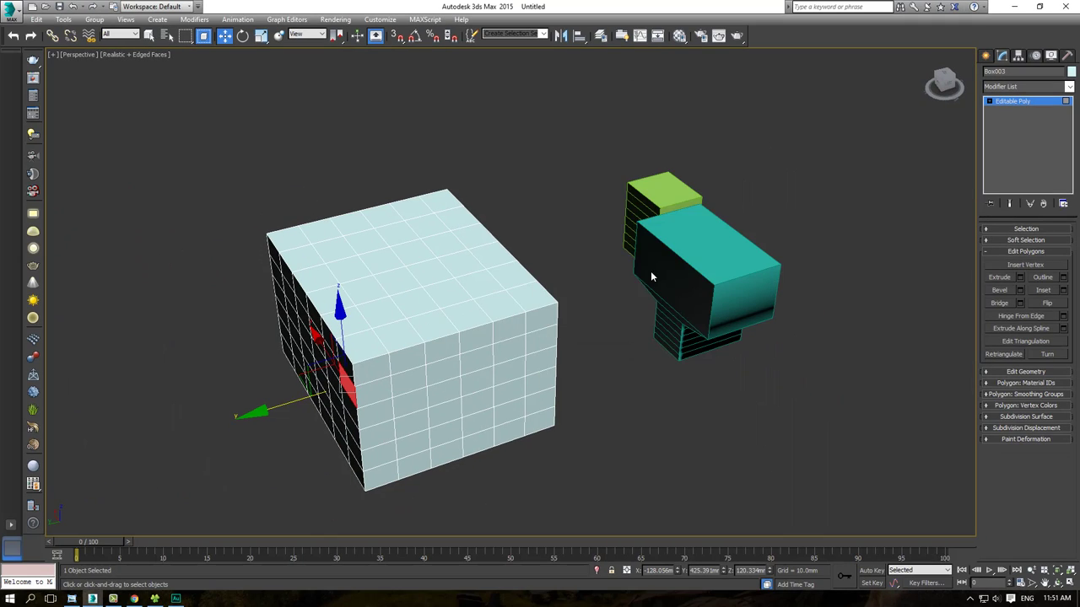
right_click(601, 242)
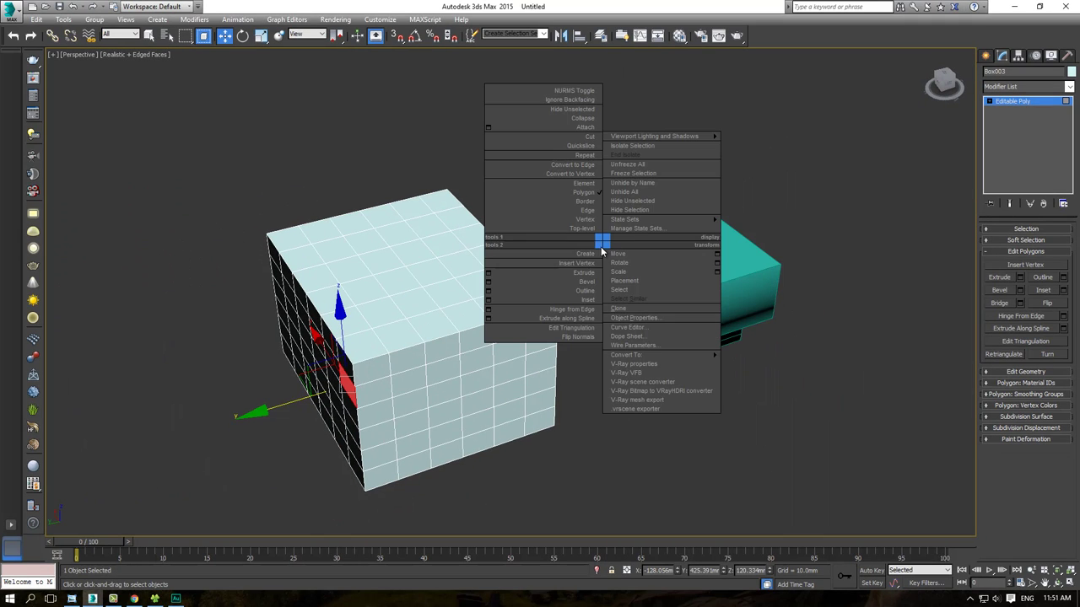
Step: Use Insert Vertex to add several new vertices on the box's top face
click(590, 263)
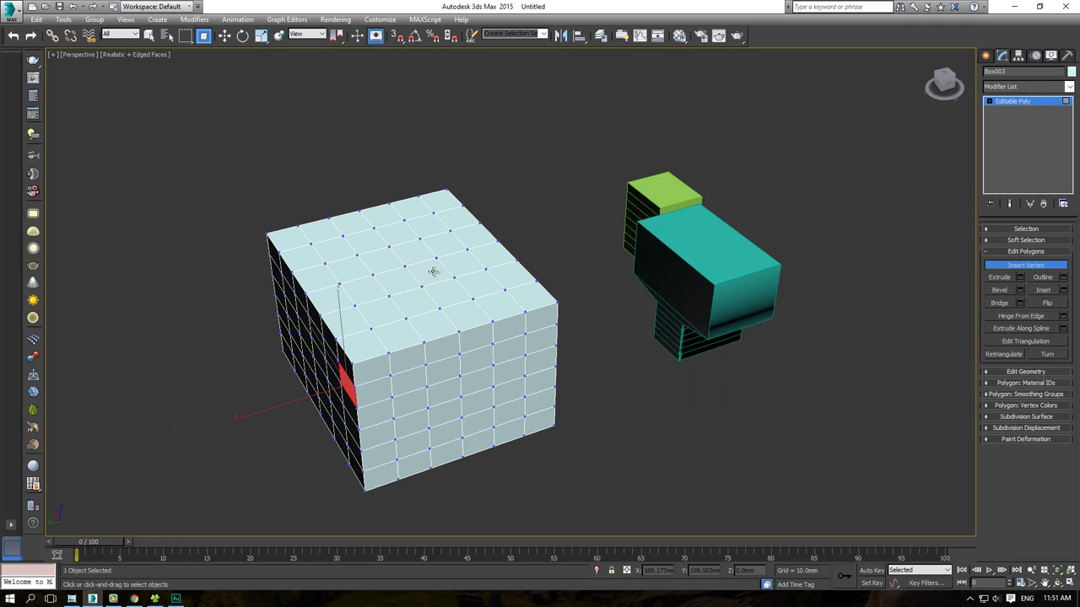
scroll(435, 278, up, 4)
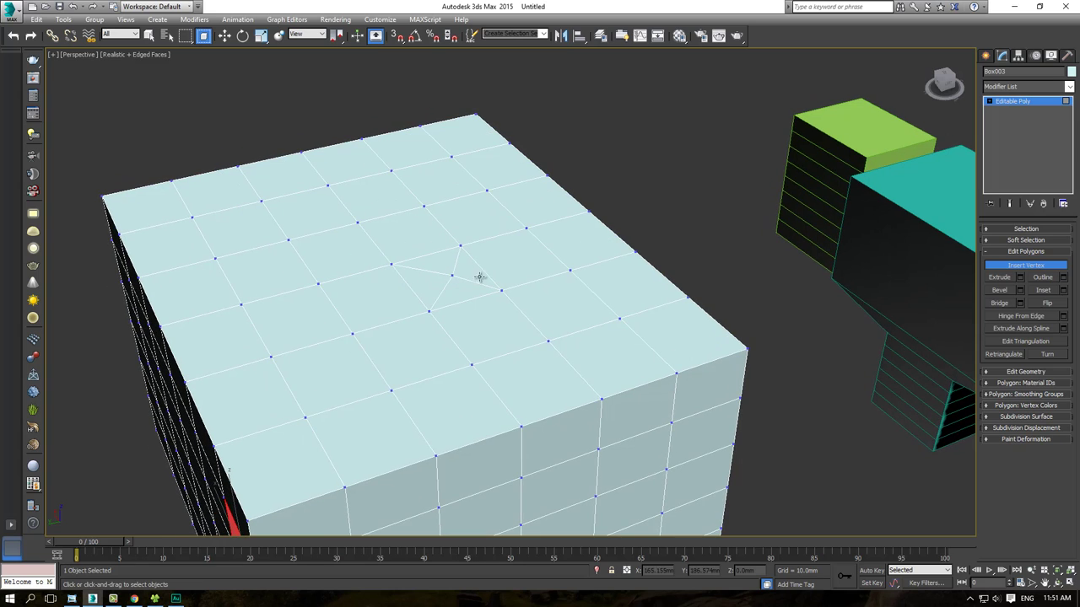
click(489, 332)
click(562, 307)
click(513, 259)
scroll(504, 327, up, 2)
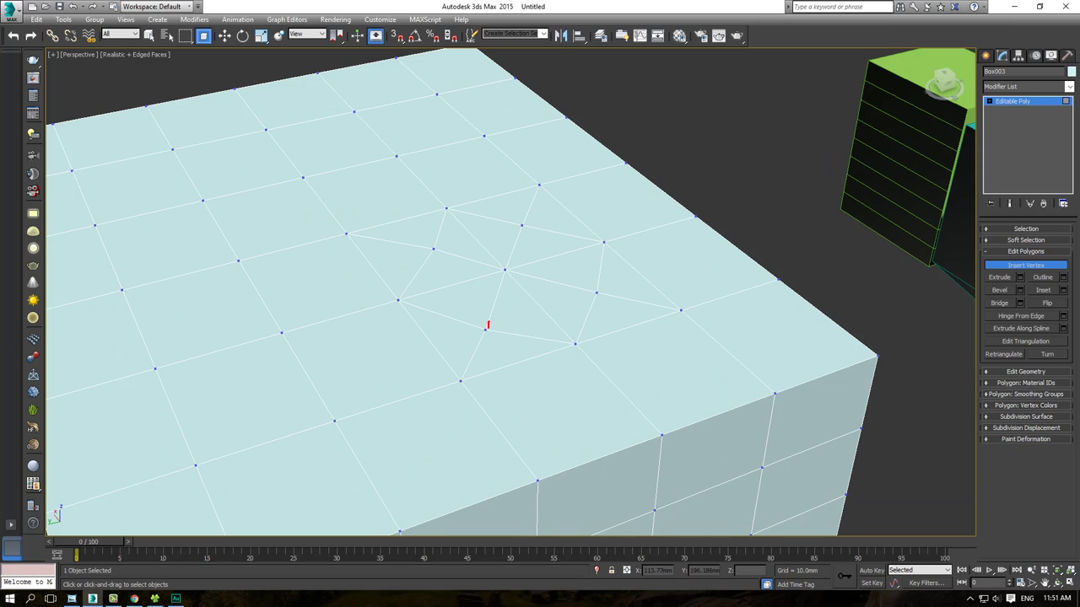
drag(489, 327, 566, 341)
key(Escape)
scroll(541, 337, up, 1)
scroll(532, 335, up, 3)
scroll(532, 335, down, 4)
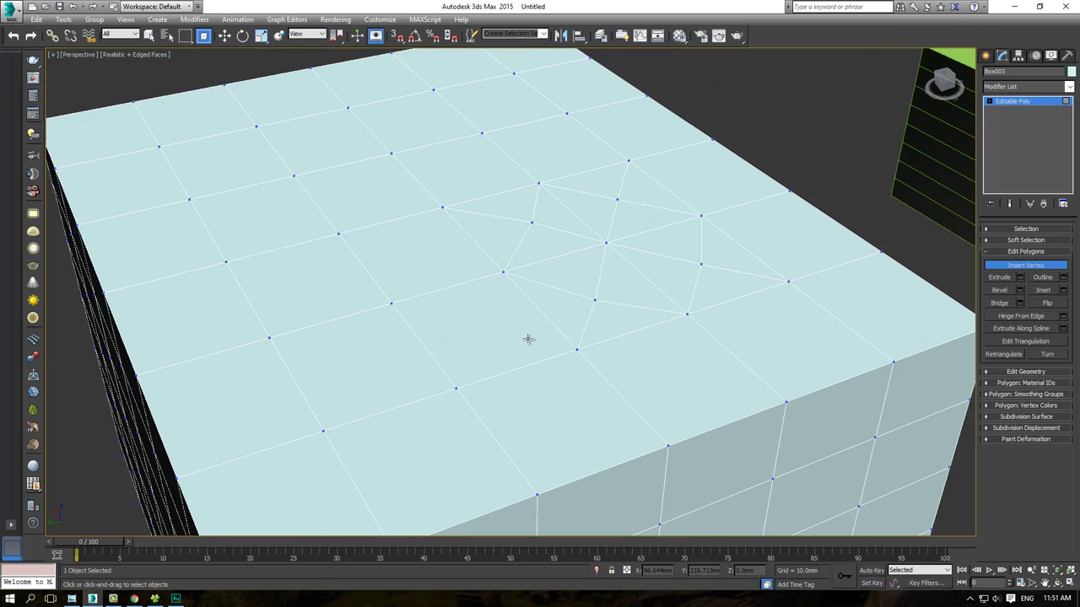
alt+middle_drag(603, 306, 557, 330)
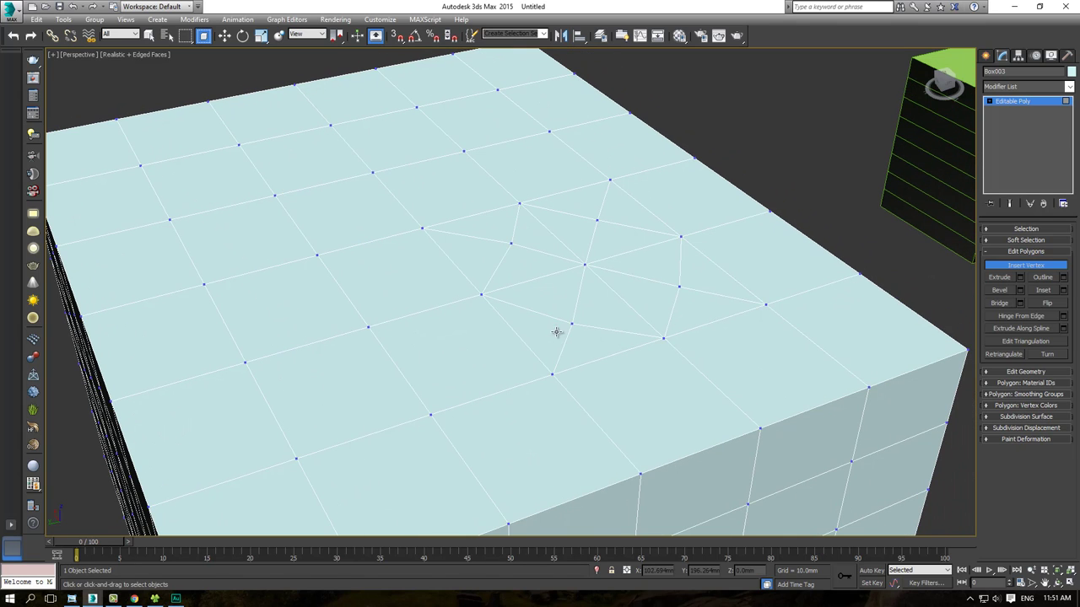
Step: At Vertex level, select the inserted vertices and move them up along Z into peaks
key(w)
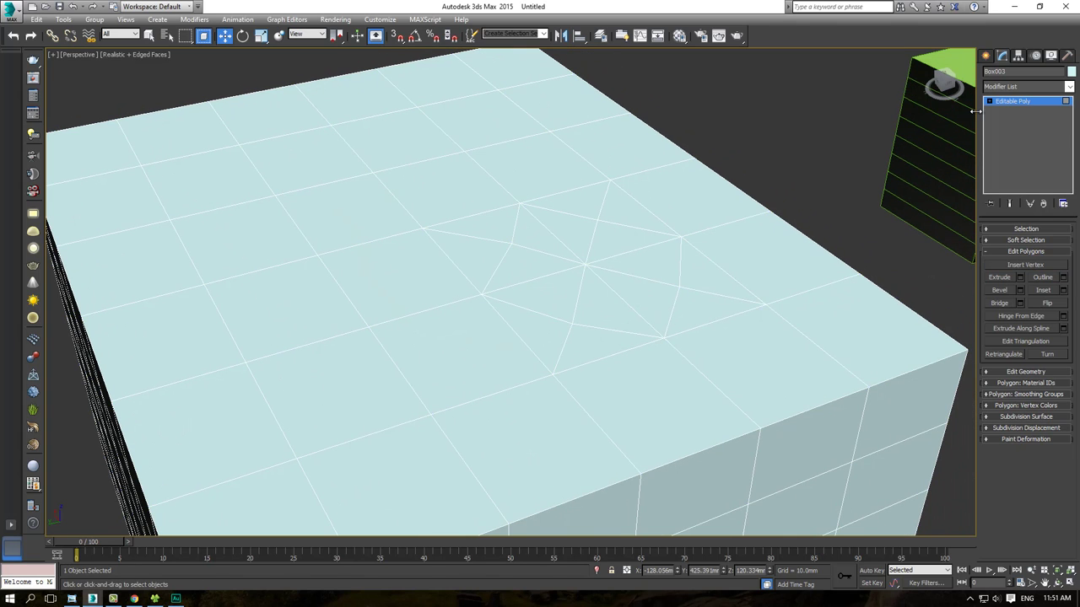
click(990, 100)
click(1010, 110)
scroll(607, 239, down, 3)
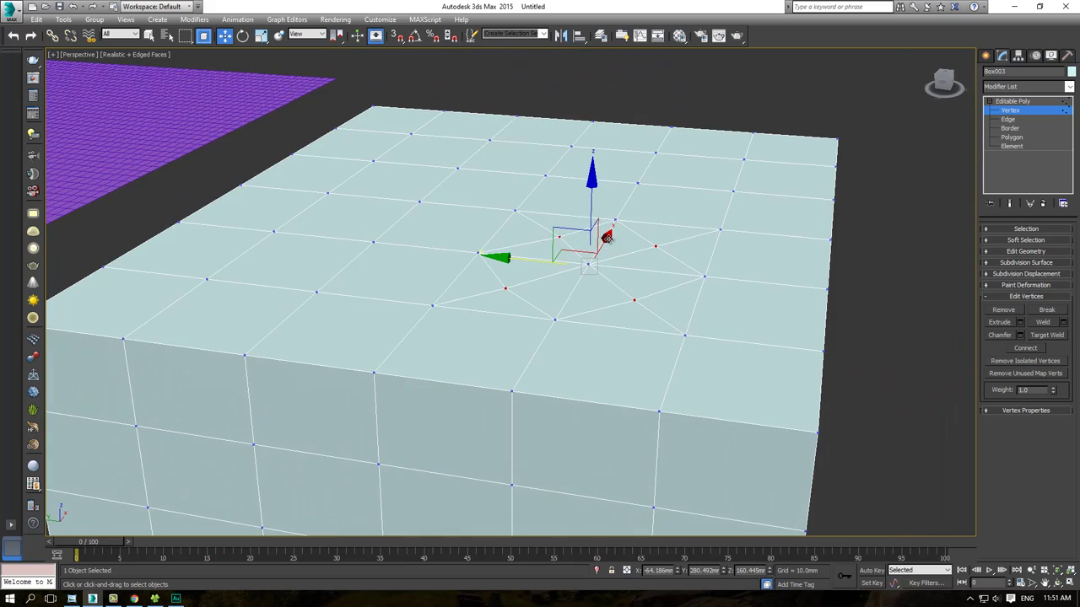
scroll(650, 274, up, 2)
scroll(658, 282, up, 2)
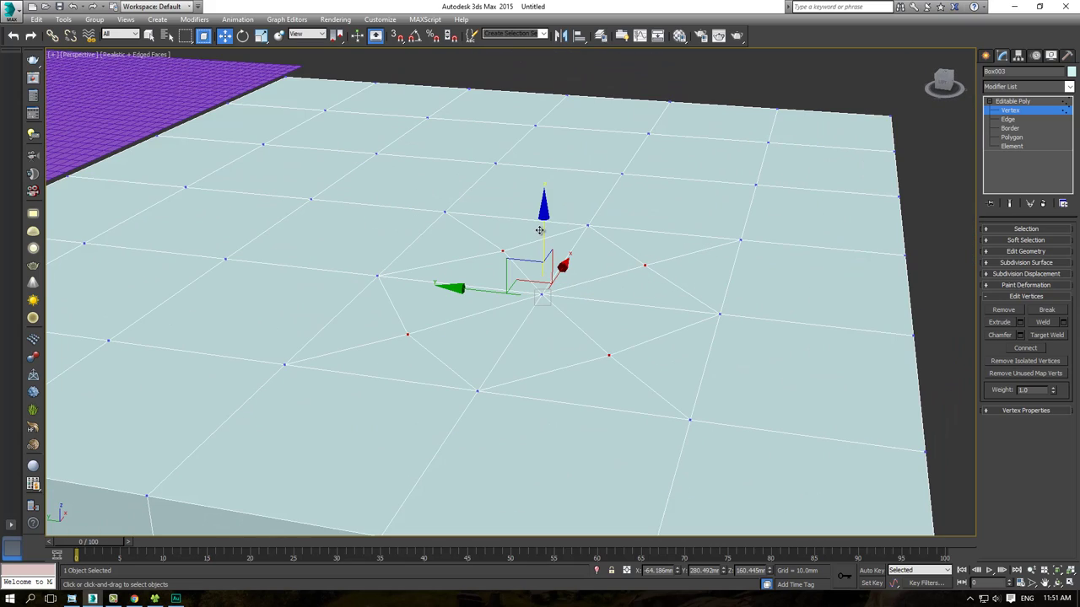
drag(540, 230, 547, 115)
mouse_move(547, 115)
alt+middle_down()
mouse_move(590, 229)
mouse_move(637, 243)
mouse_move(542, 241)
mouse_move(591, 233)
mouse_move(592, 250)
alt+middle_up()
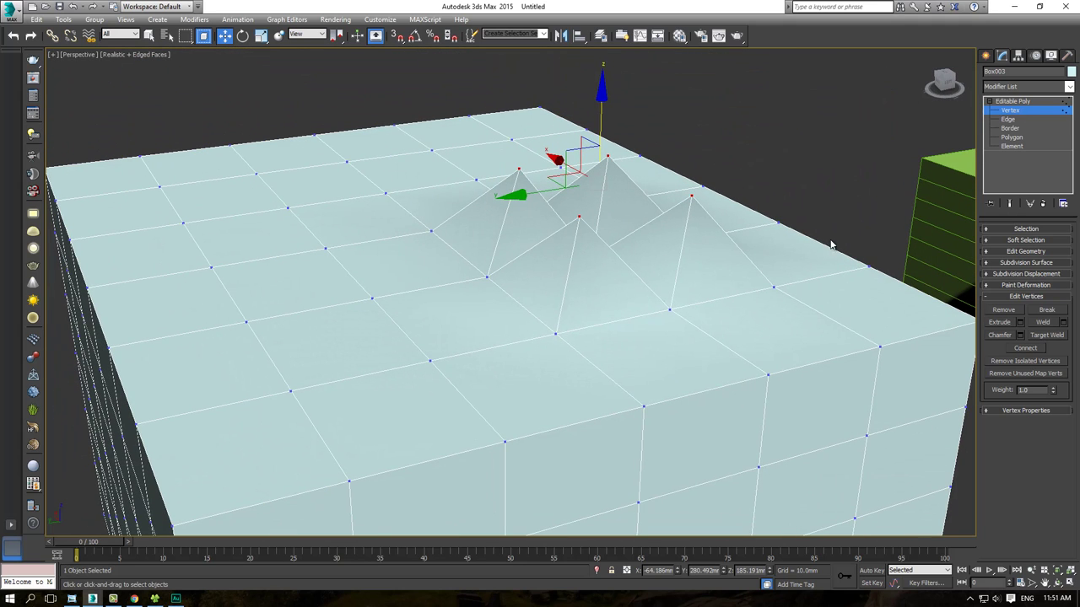
Step: Return to Polygon level and orbit around the peaked box
click(1017, 137)
scroll(504, 285, down, 2)
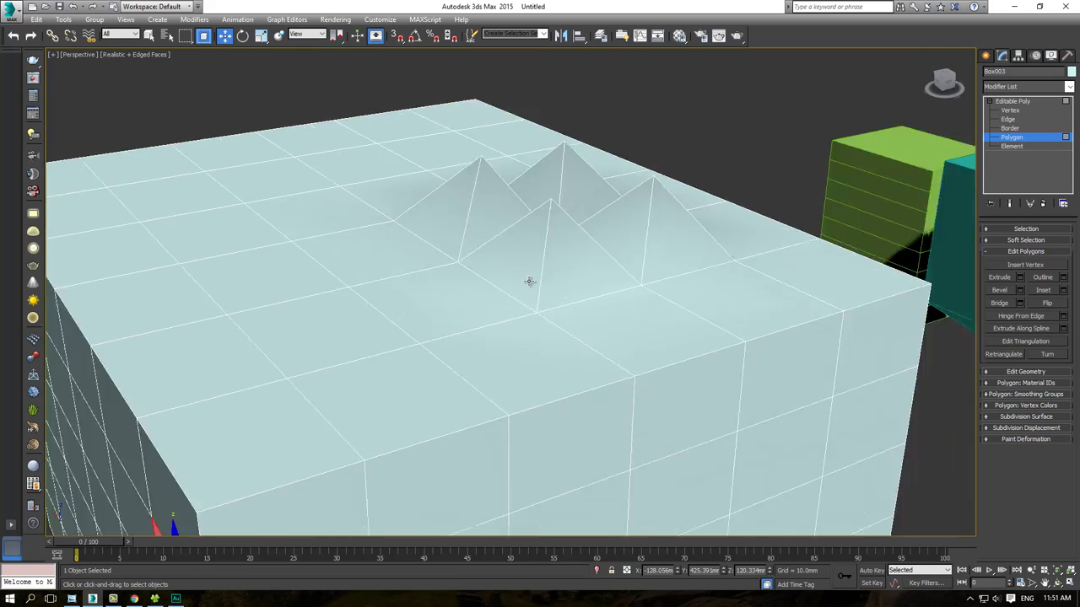
scroll(531, 281, down, 3)
mouse_move(452, 285)
alt+middle_down()
mouse_move(641, 307)
mouse_move(470, 338)
alt+middle_up()
scroll(506, 321, up, 2)
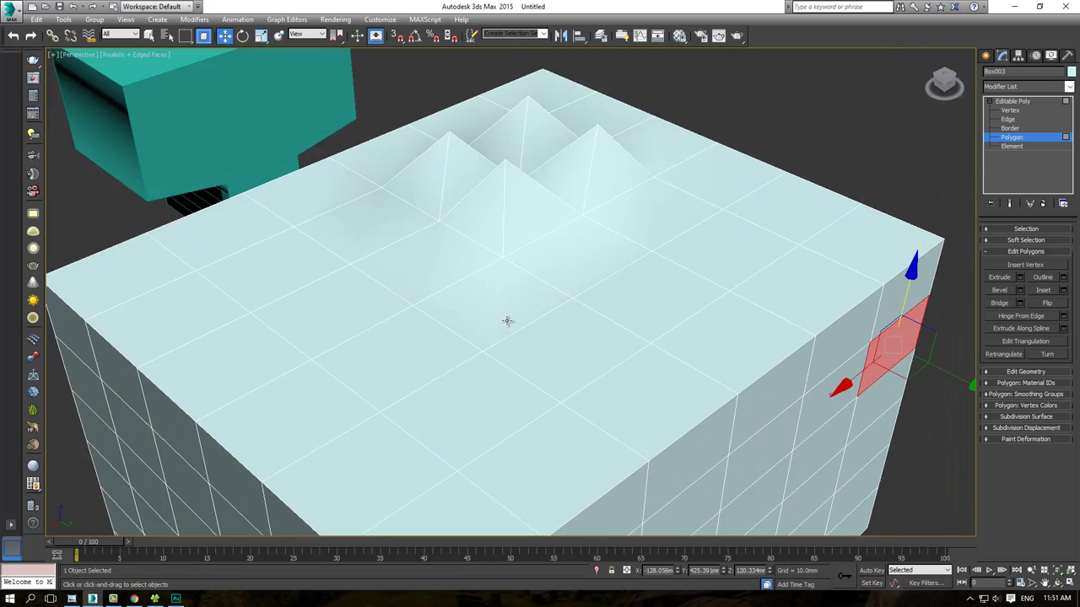
scroll(524, 300, up, 1)
scroll(524, 300, down, 1)
mouse_move(540, 292)
alt+middle_down()
mouse_move(540, 304)
mouse_move(523, 275)
alt+middle_up()
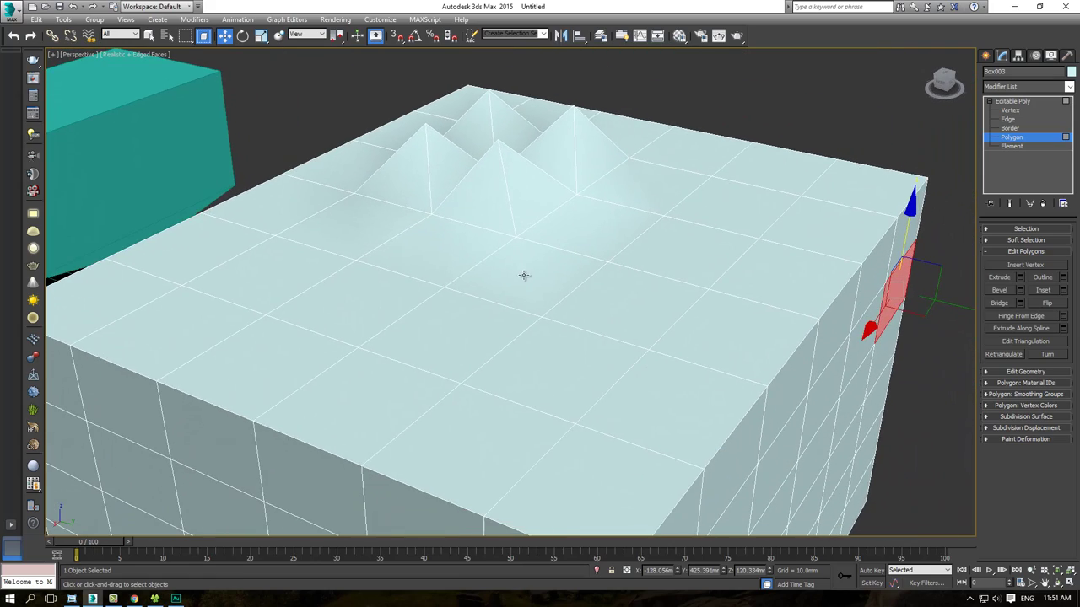
alt+middle_drag(580, 316, 641, 321)
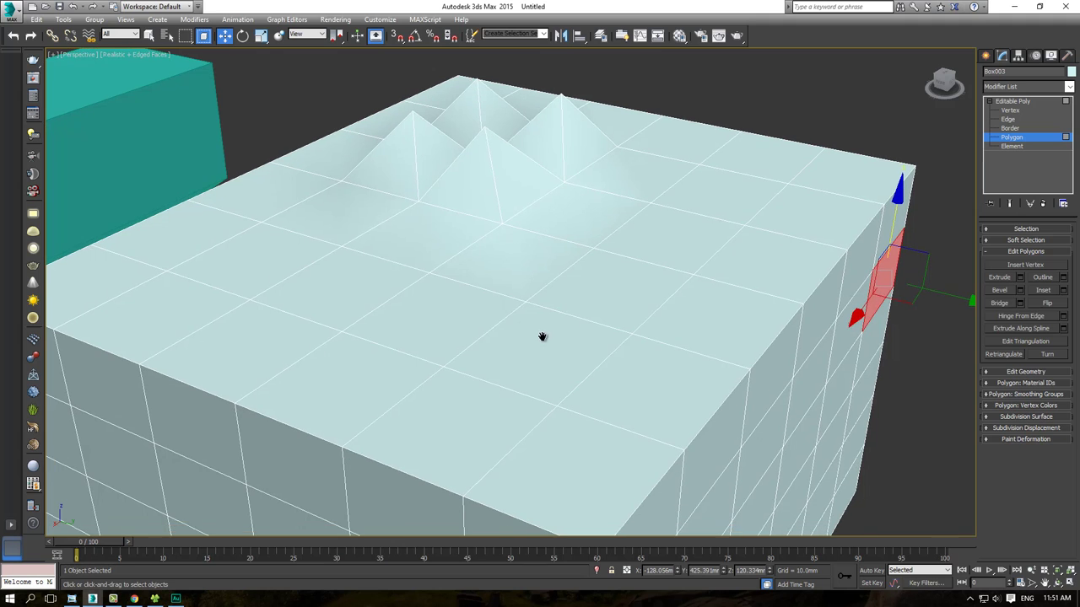
mouse_move(545, 345)
alt+middle_down()
mouse_move(543, 335)
mouse_move(527, 352)
alt+middle_up()
scroll(528, 351, down, 3)
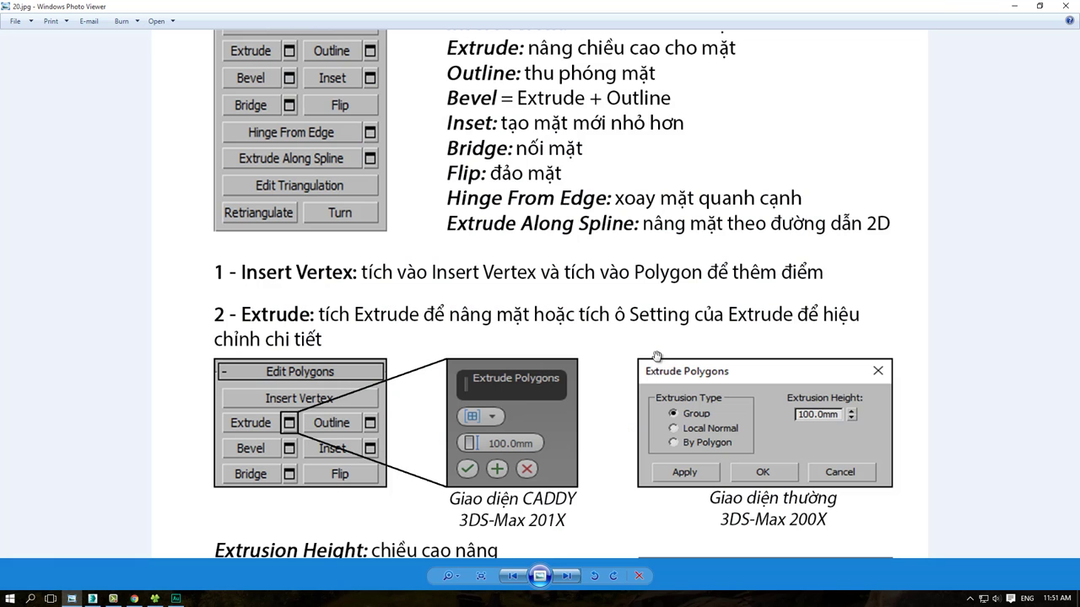
click(92, 599)
scroll(498, 337, down, 1)
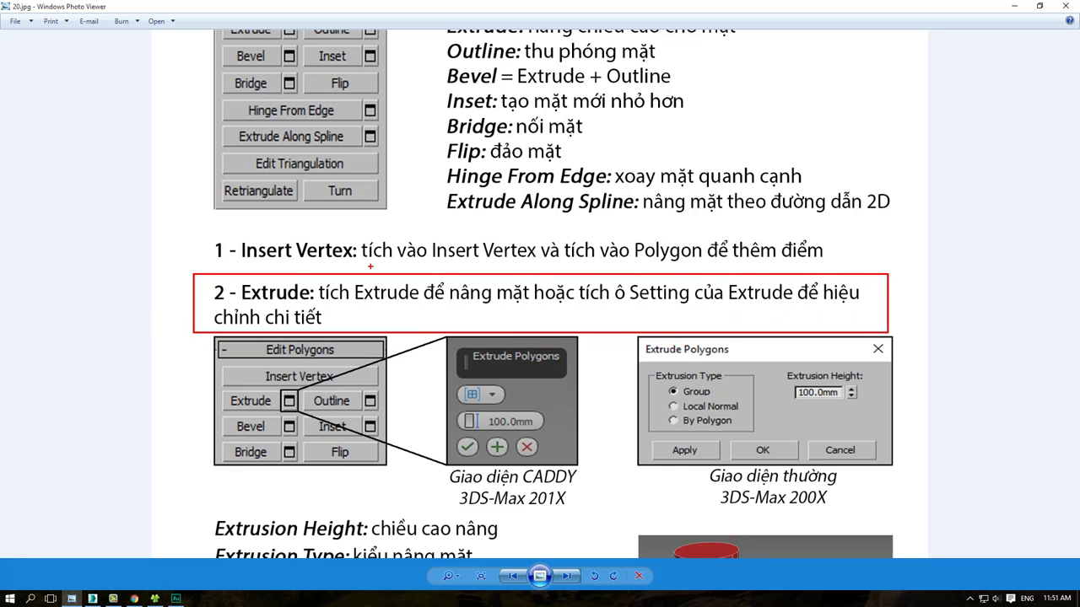
scroll(309, 301, up, 2)
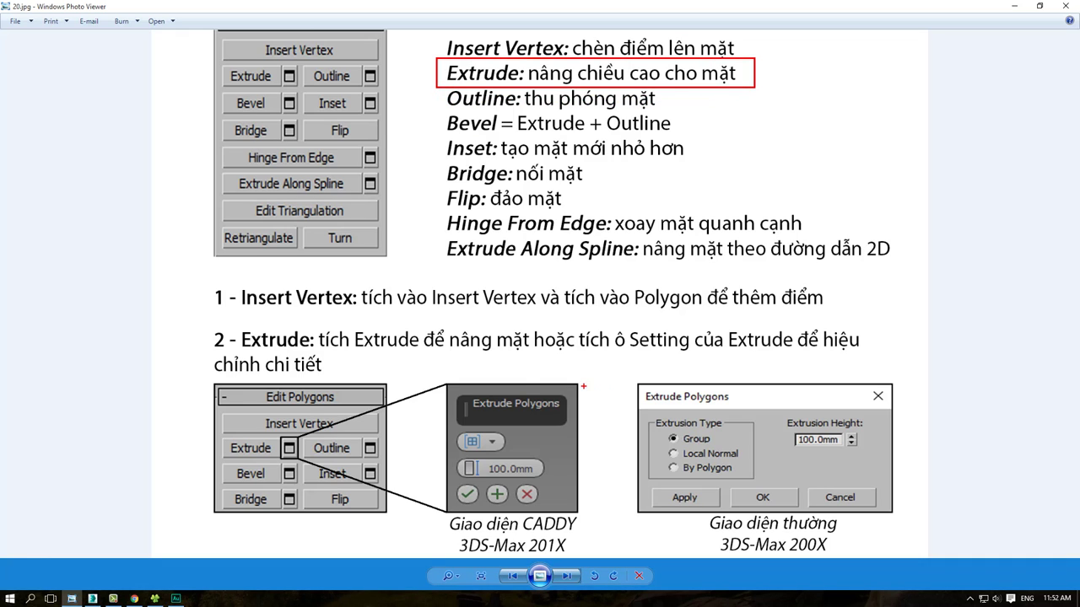
right_click(481, 180)
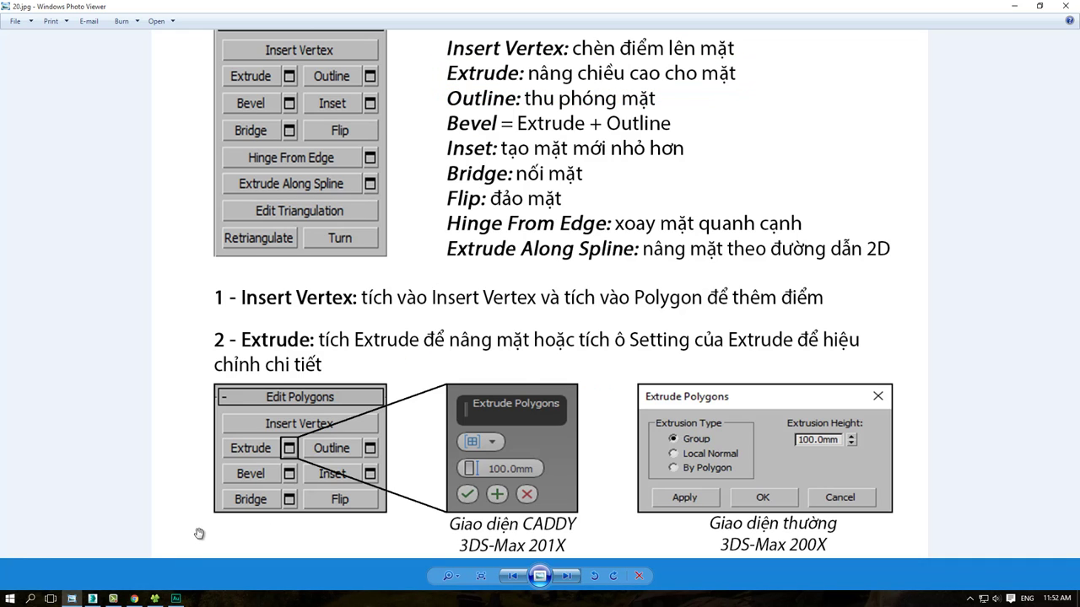
click(92, 599)
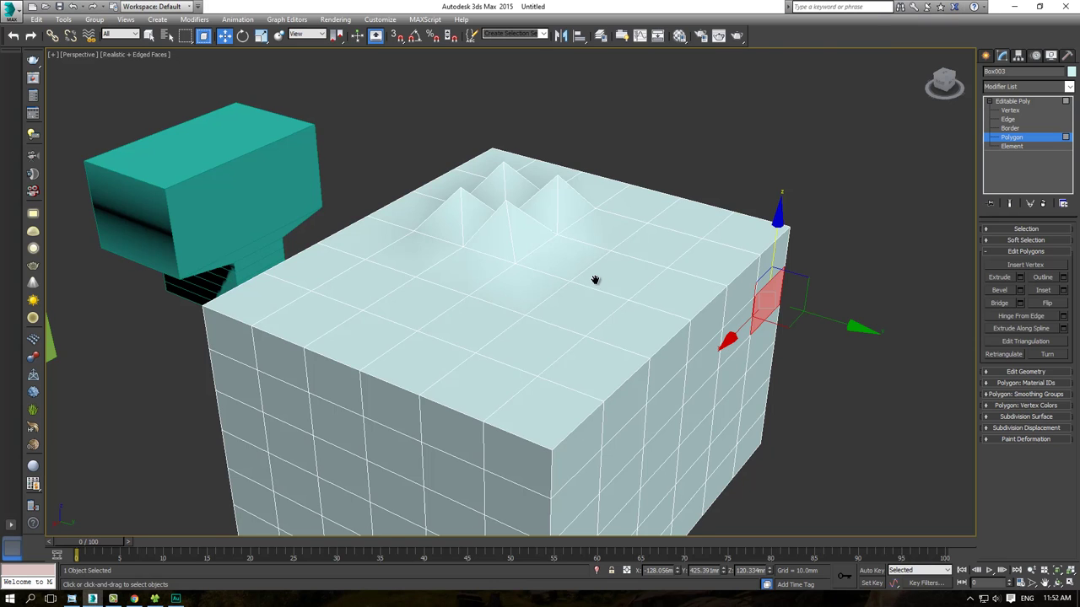
Step: Extrude three top-face polygons upward into raised blocks
scroll(600, 292, up, 4)
alt+middle_drag(762, 197, 728, 219)
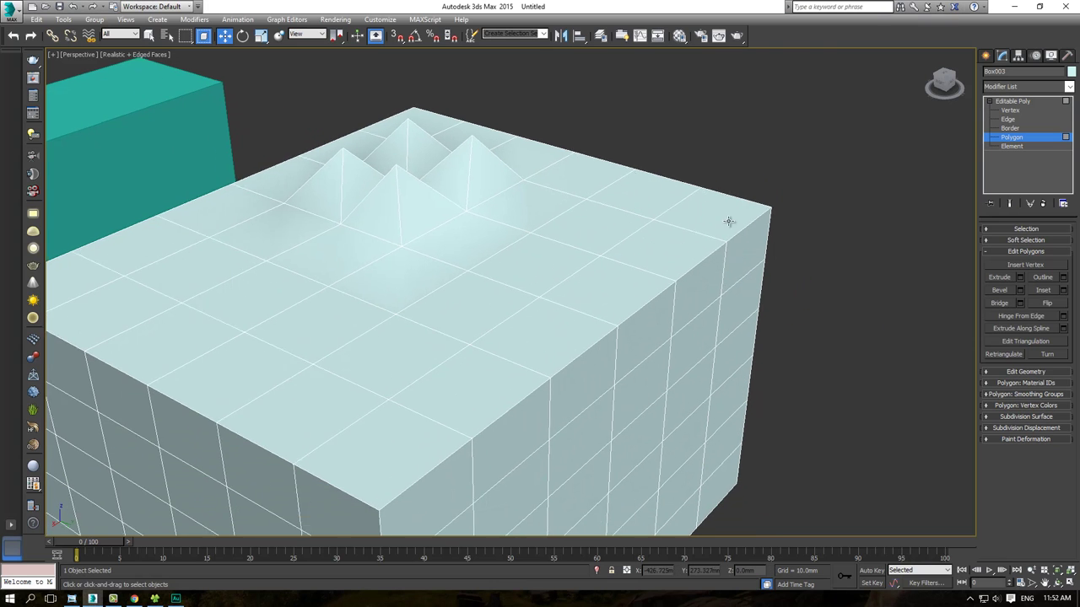
click(480, 313)
click(1001, 279)
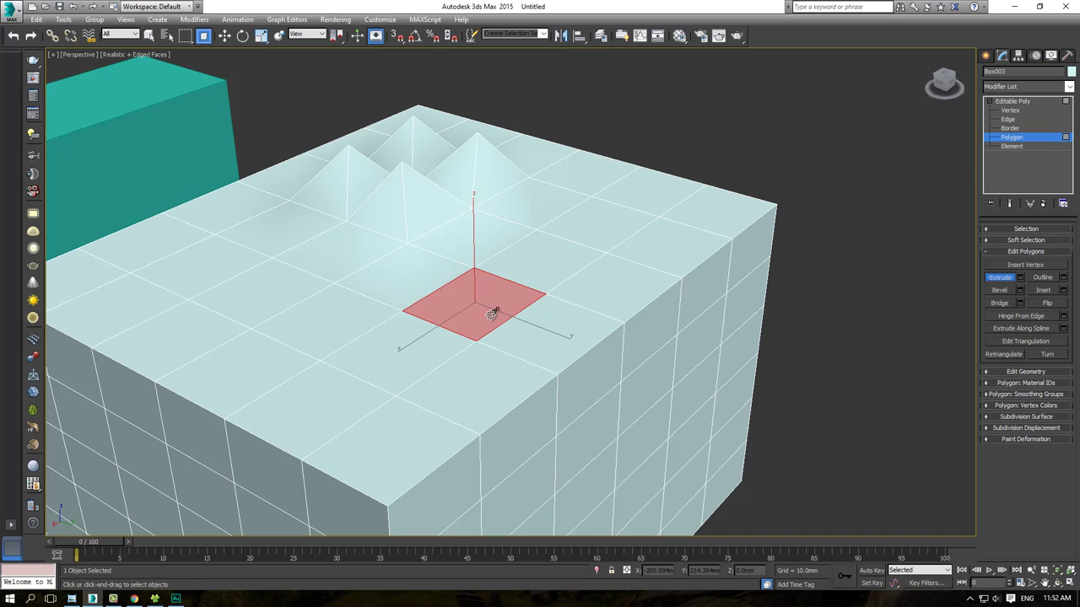
drag(494, 311, 489, 145)
scroll(507, 193, down, 2)
alt+middle_drag(506, 193, 480, 275)
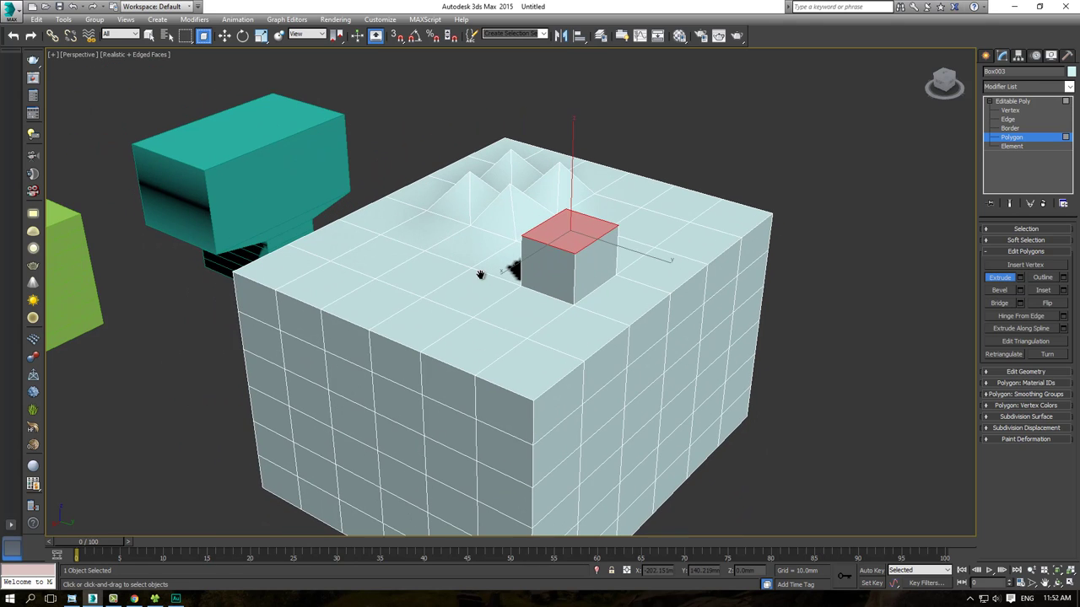
drag(422, 281, 430, 128)
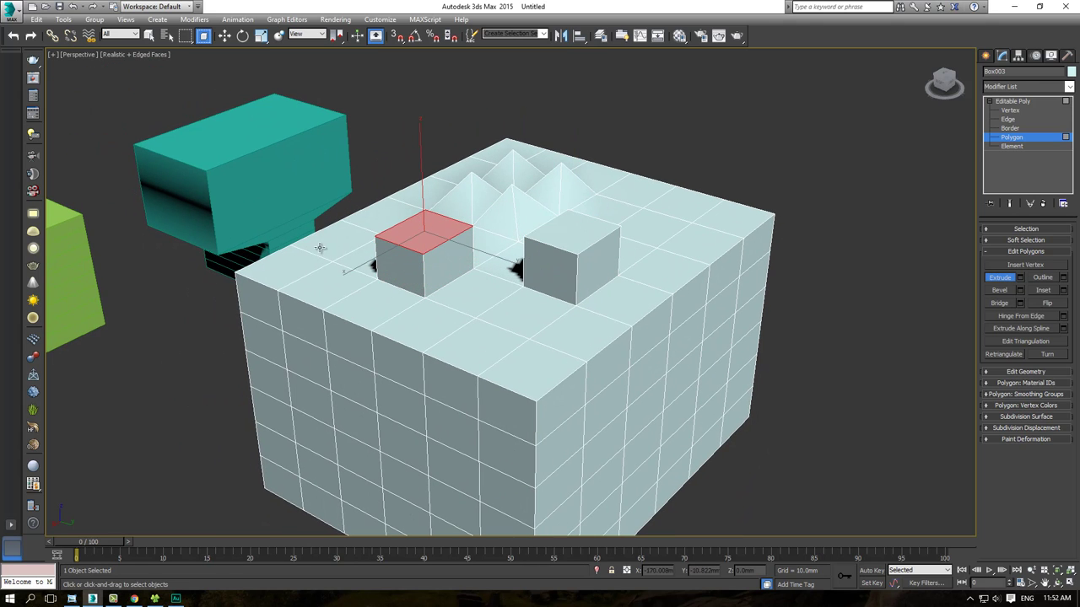
drag(290, 263, 285, 133)
mouse_move(285, 133)
alt+middle_down()
mouse_move(579, 366)
mouse_move(542, 368)
mouse_move(484, 329)
alt+middle_up()
scroll(543, 369, up, 3)
scroll(484, 329, down, 3)
alt+middle_drag(428, 386, 577, 376)
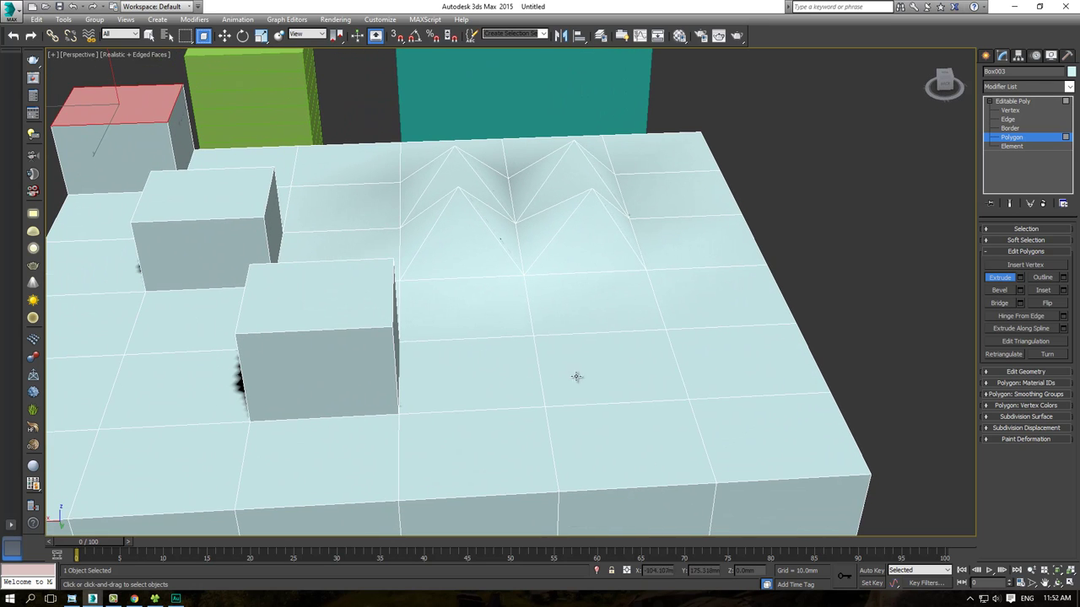
Step: Sink one top polygon into a recess and extrude three front polygons outward
drag(596, 374, 596, 472)
scroll(595, 472, down, 3)
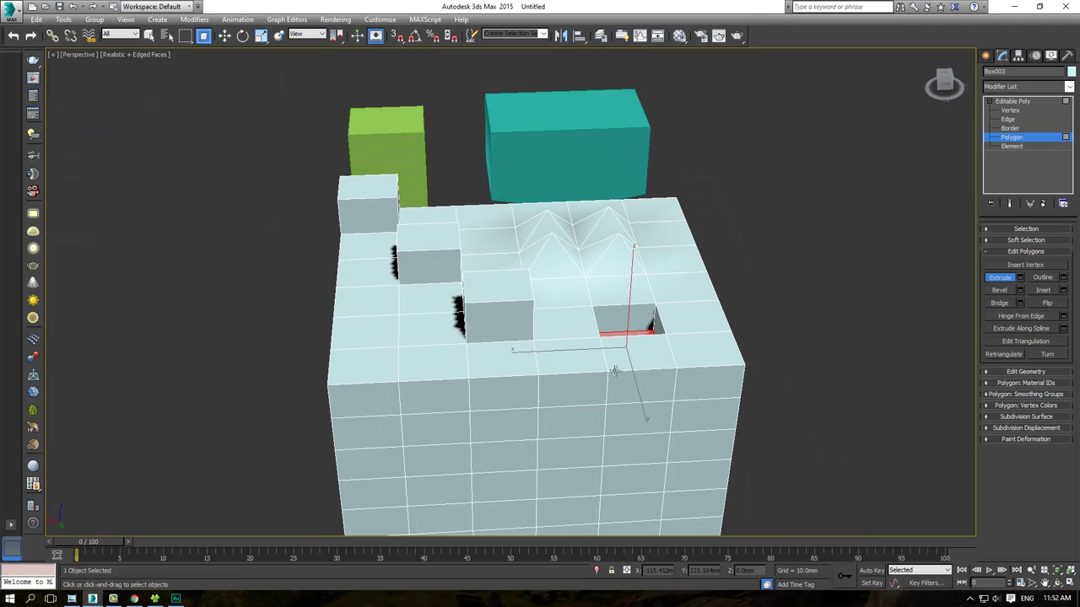
mouse_move(596, 473)
alt+middle_down()
mouse_move(636, 354)
mouse_move(602, 389)
alt+middle_up()
drag(602, 389, 650, 189)
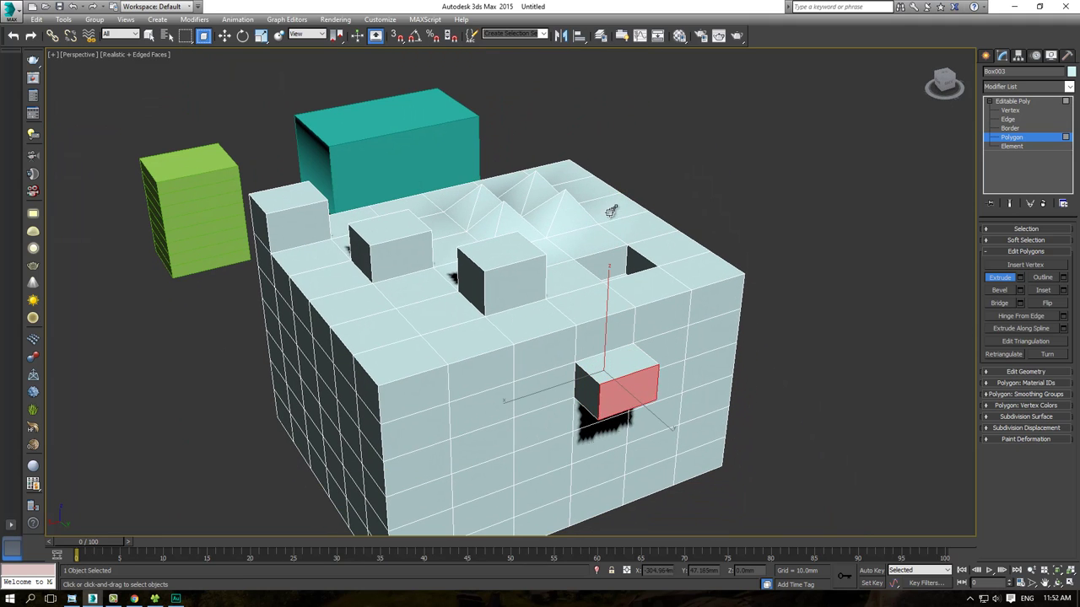
drag(480, 448, 511, 217)
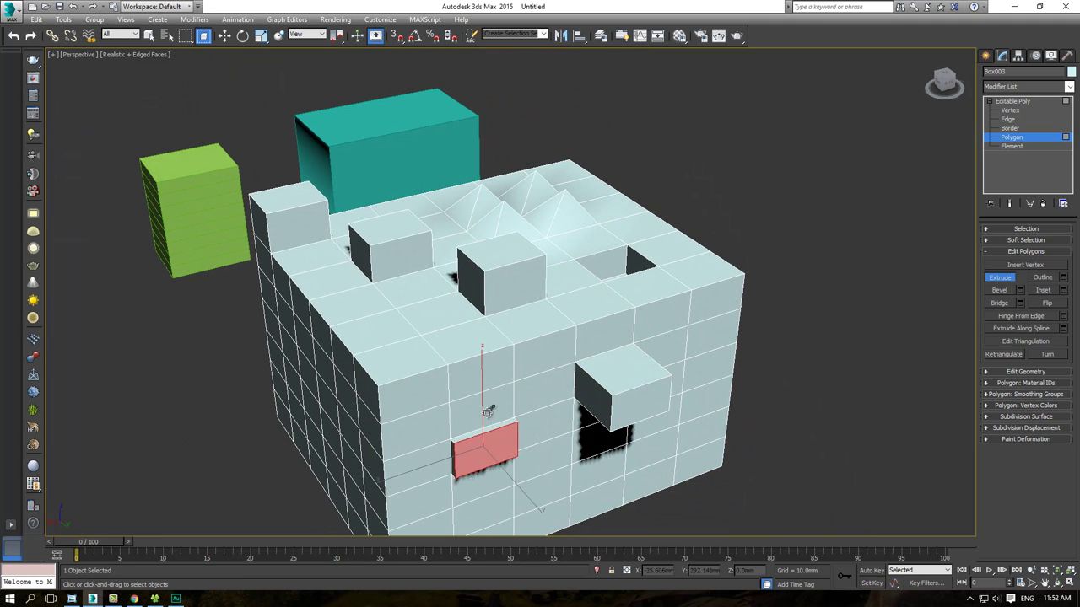
mouse_move(510, 340)
alt+middle_down()
mouse_move(537, 337)
mouse_move(464, 318)
alt+middle_up()
drag(463, 319, 471, 179)
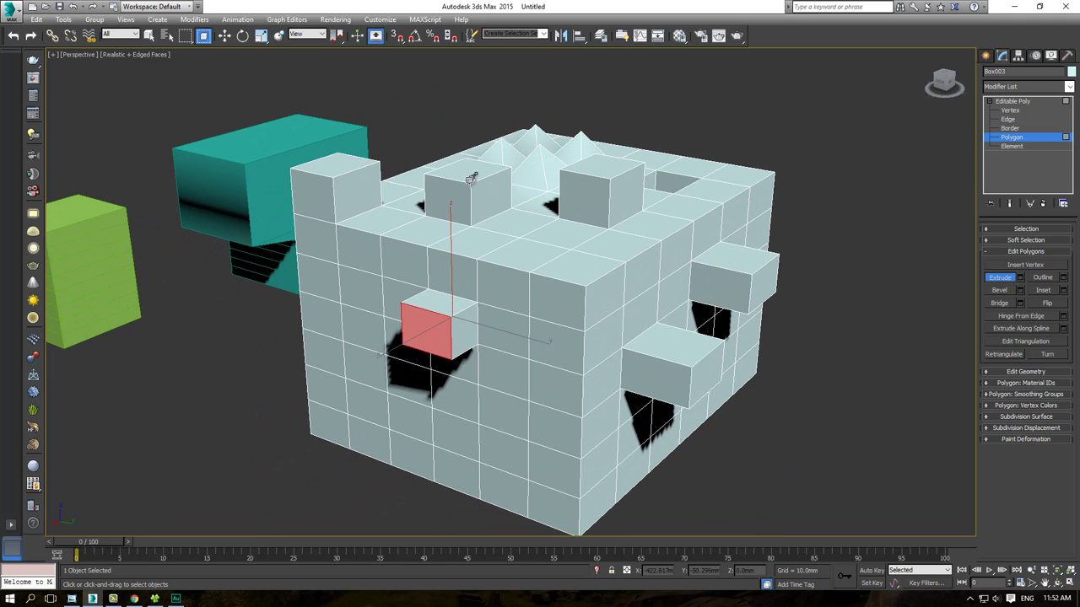
alt+middle_drag(472, 179, 508, 316)
scroll(509, 315, up, 3)
Step: Tilt a block's top polygon with Rotate and extrude it into a slanted block
key(w)
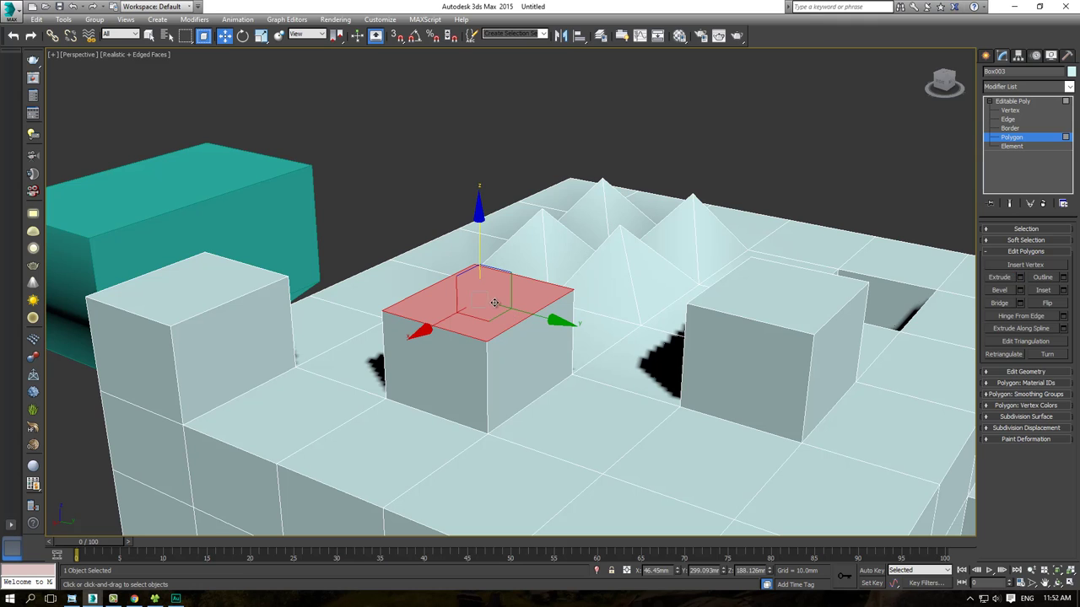
click(242, 35)
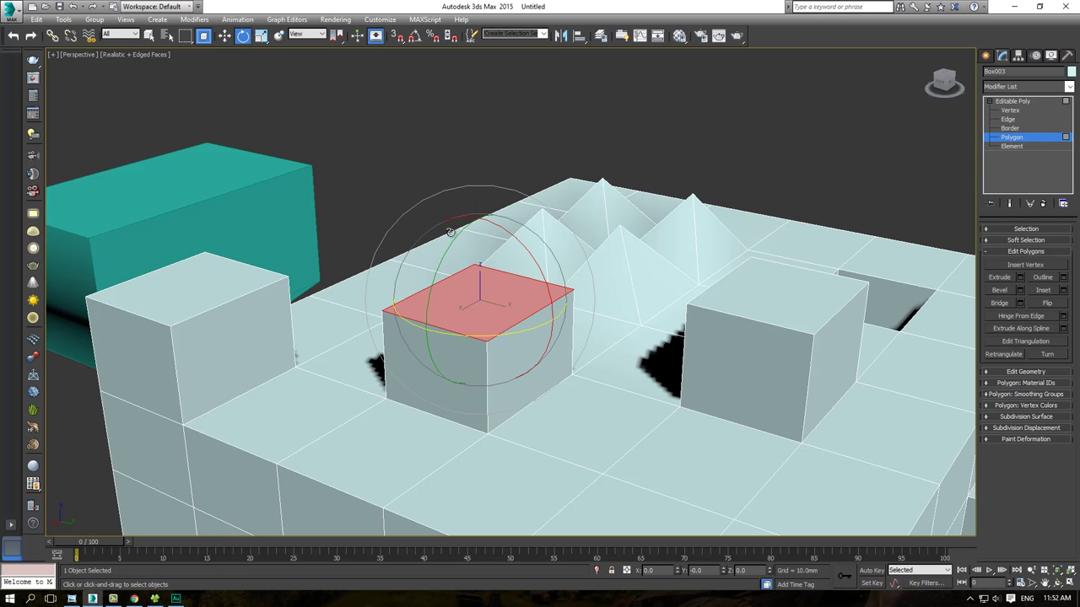
mouse_move(456, 238)
mouse_down()
mouse_move(444, 256)
mouse_move(481, 265)
mouse_up()
alt+middle_drag(482, 265, 475, 266)
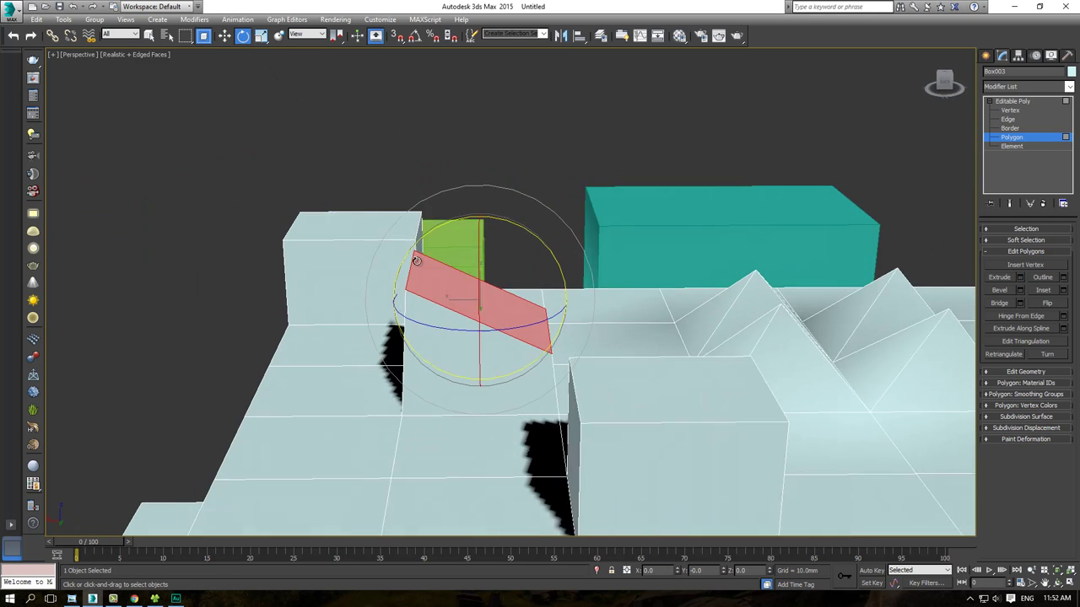
click(999, 278)
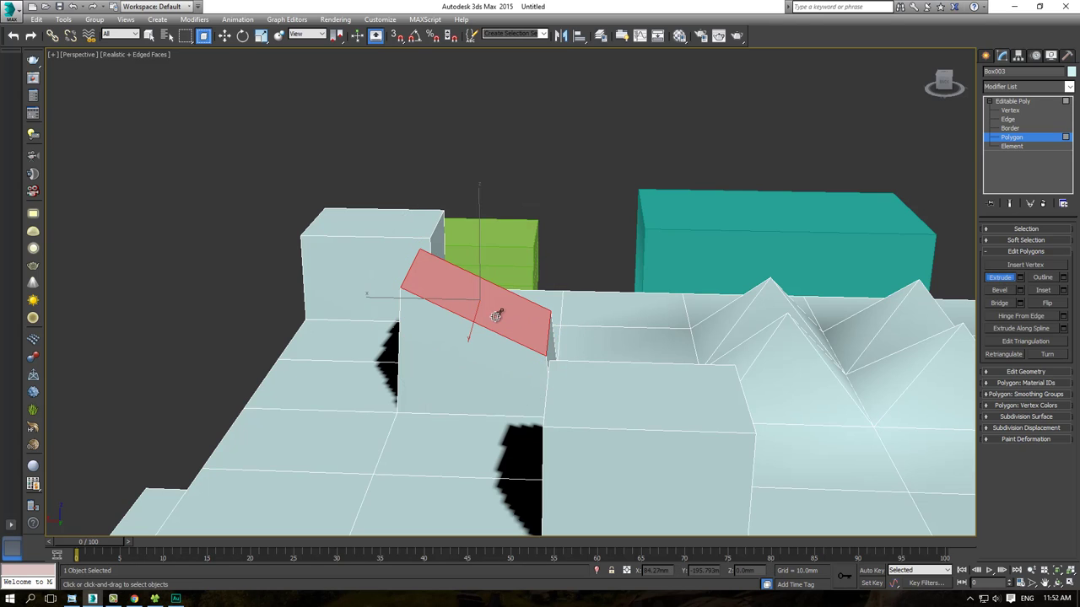
drag(499, 310, 594, 129)
mouse_move(549, 237)
alt+middle_down()
mouse_move(515, 264)
mouse_move(574, 259)
alt+middle_up()
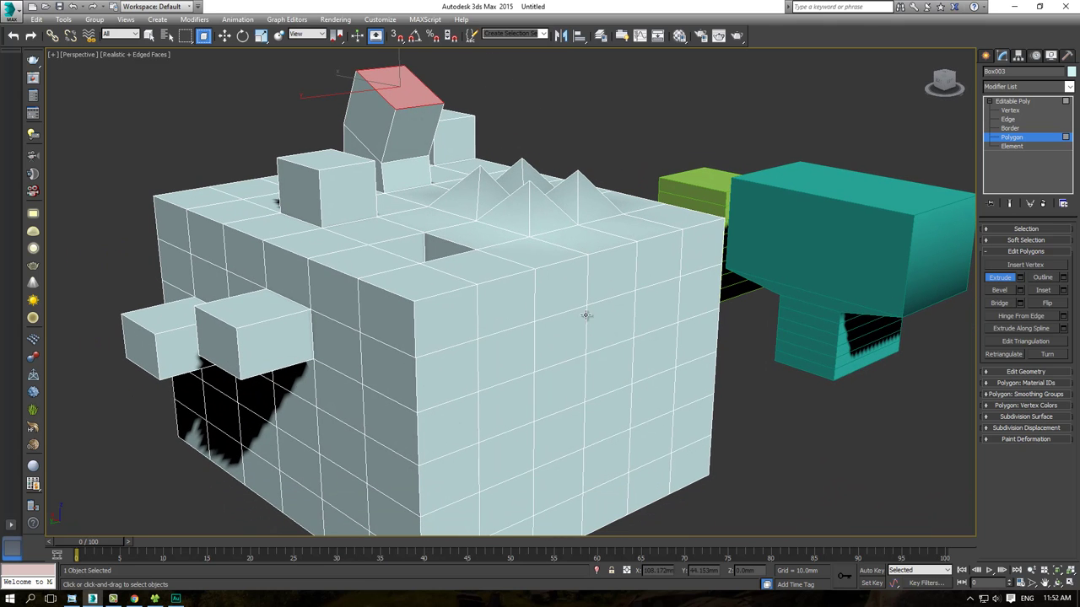
Step: Extrude two front faces and two faces near the right edge outward into blocks
drag(560, 339, 565, 316)
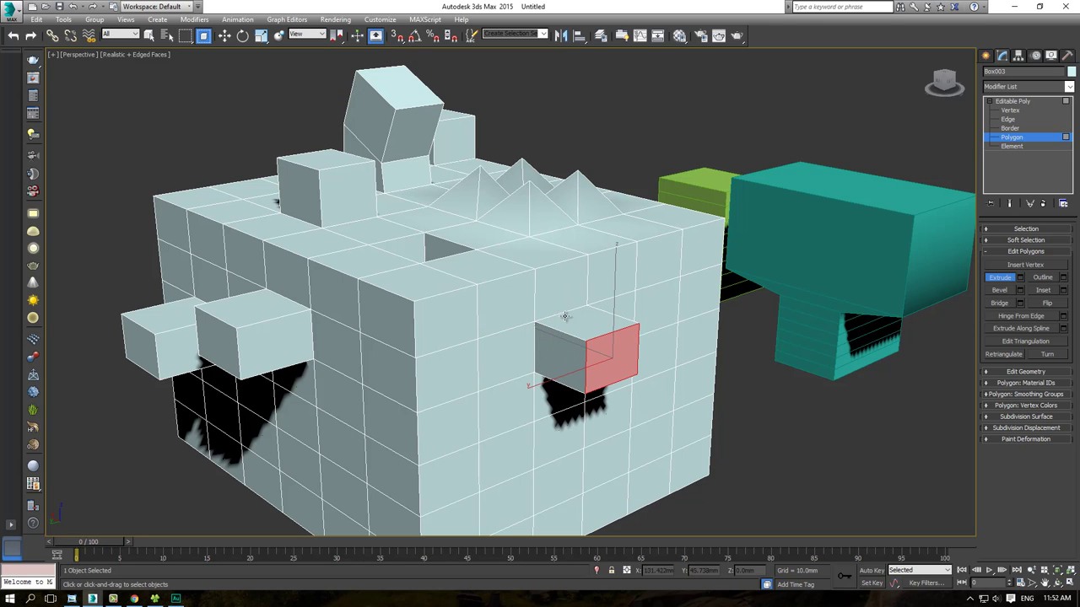
drag(460, 440, 459, 259)
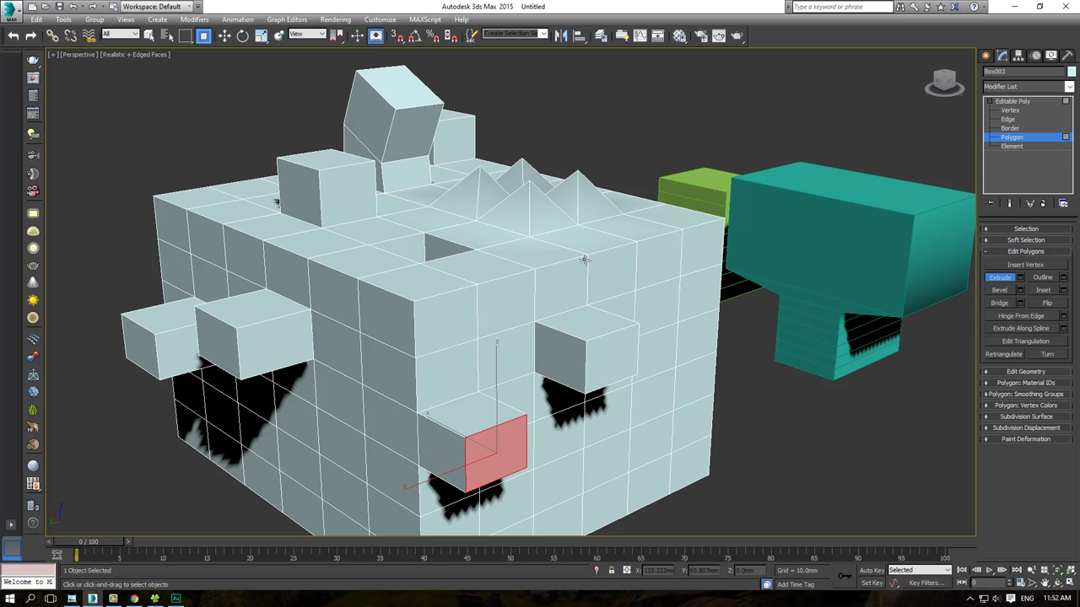
drag(675, 267, 682, 113)
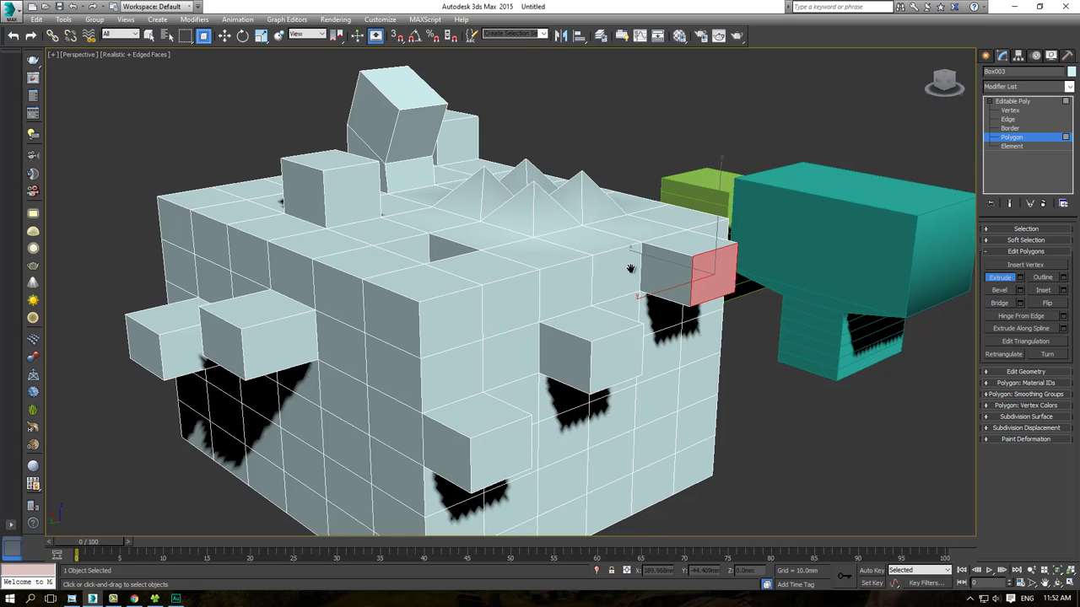
mouse_move(631, 265)
alt+middle_down()
mouse_move(549, 280)
mouse_move(569, 248)
alt+middle_up()
scroll(548, 286, down, 5)
scroll(531, 324, up, 3)
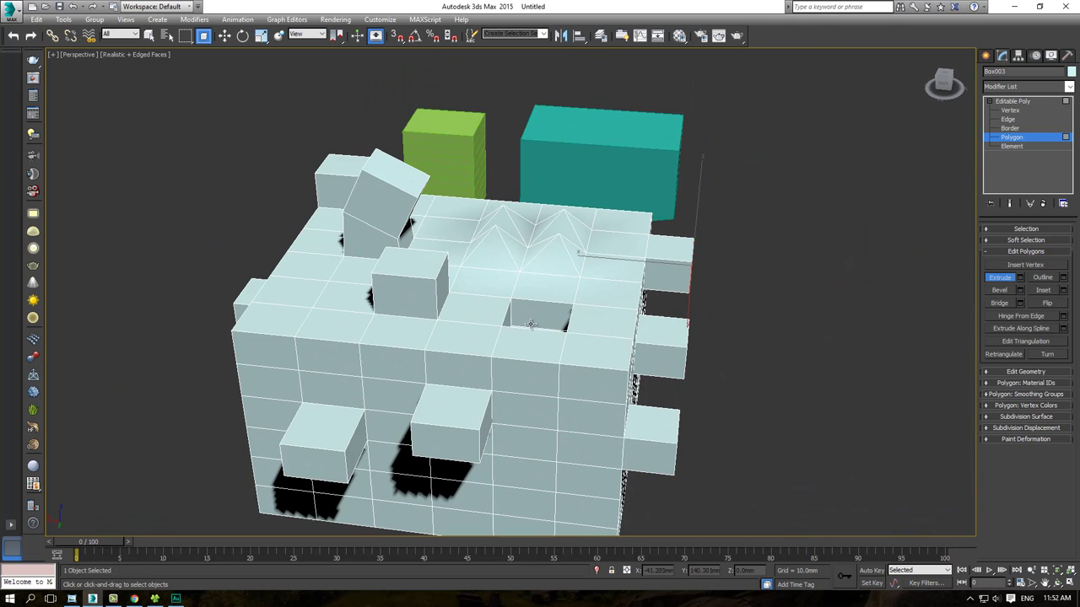
mouse_move(547, 321)
alt+middle_down()
mouse_move(554, 270)
mouse_move(489, 347)
alt+middle_up()
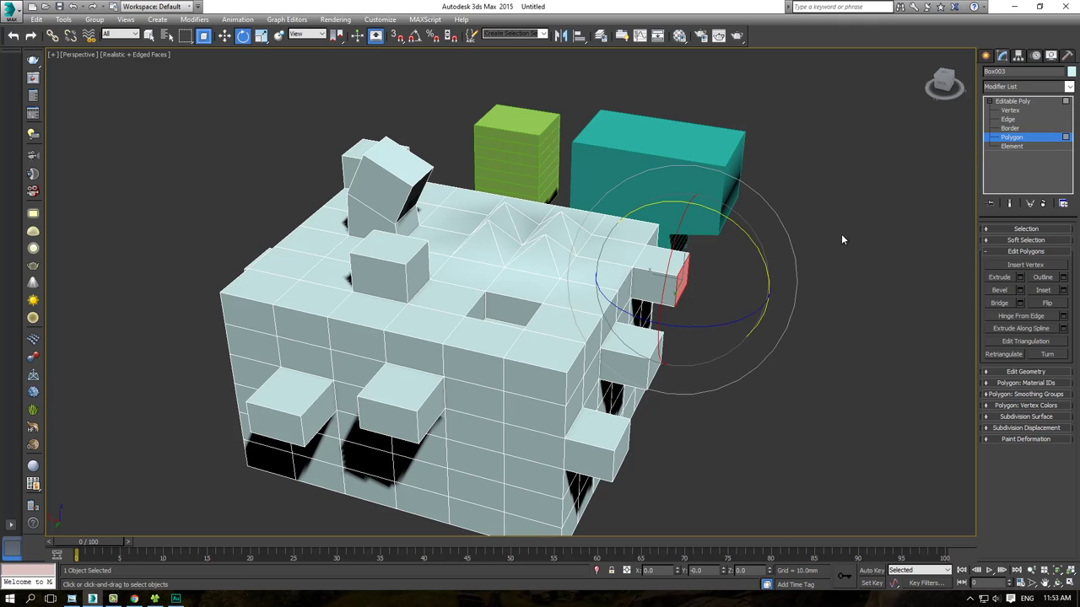
right_click(768, 270)
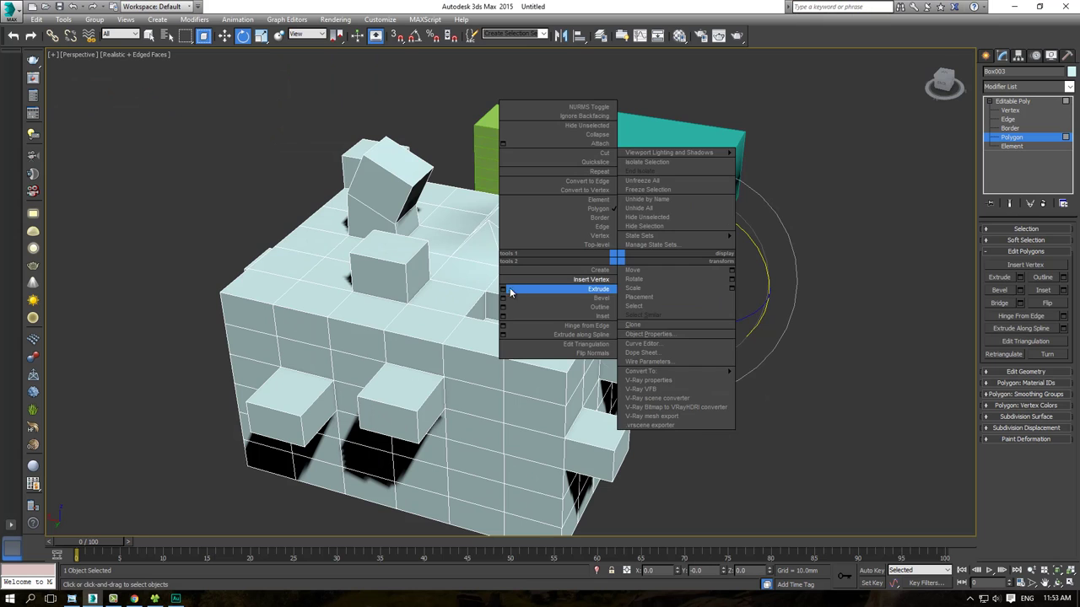
click(510, 269)
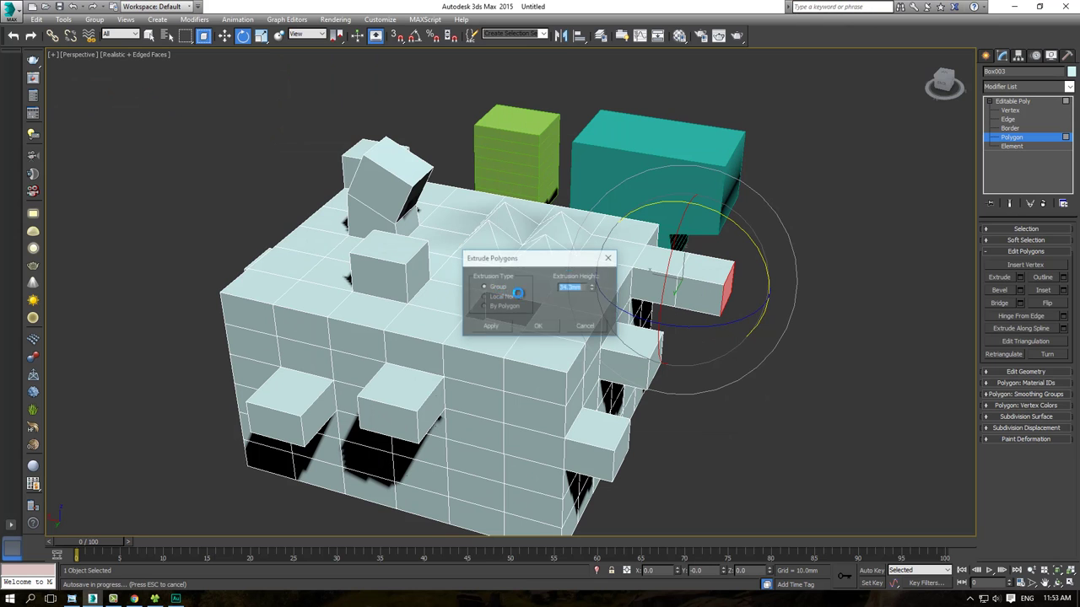
mouse_move(573, 258)
mouse_down()
mouse_move(688, 194)
mouse_move(260, 200)
mouse_move(239, 130)
mouse_move(213, 125)
mouse_up()
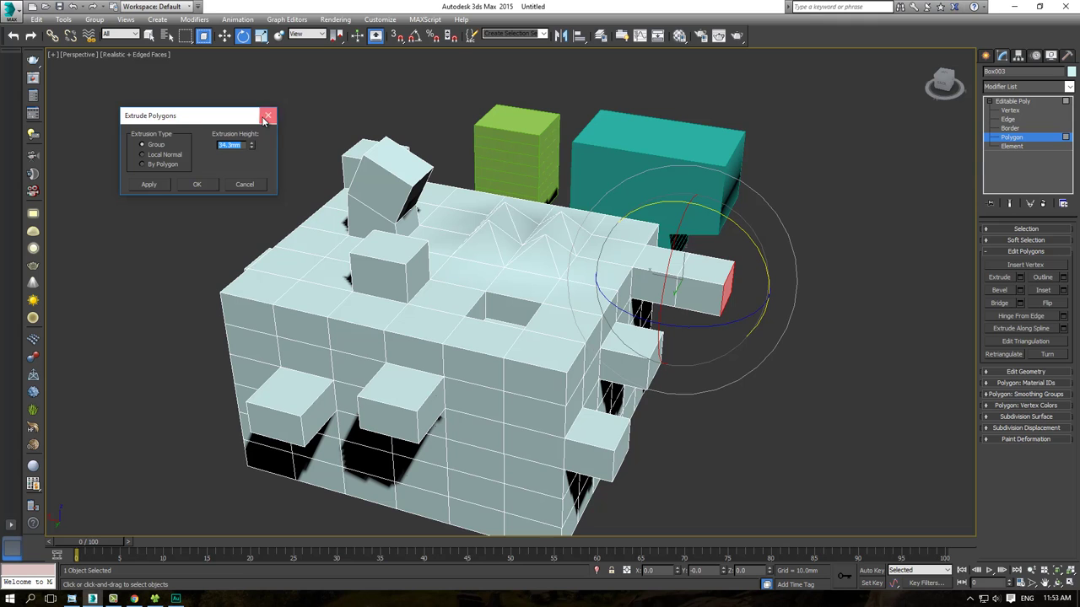
click(264, 119)
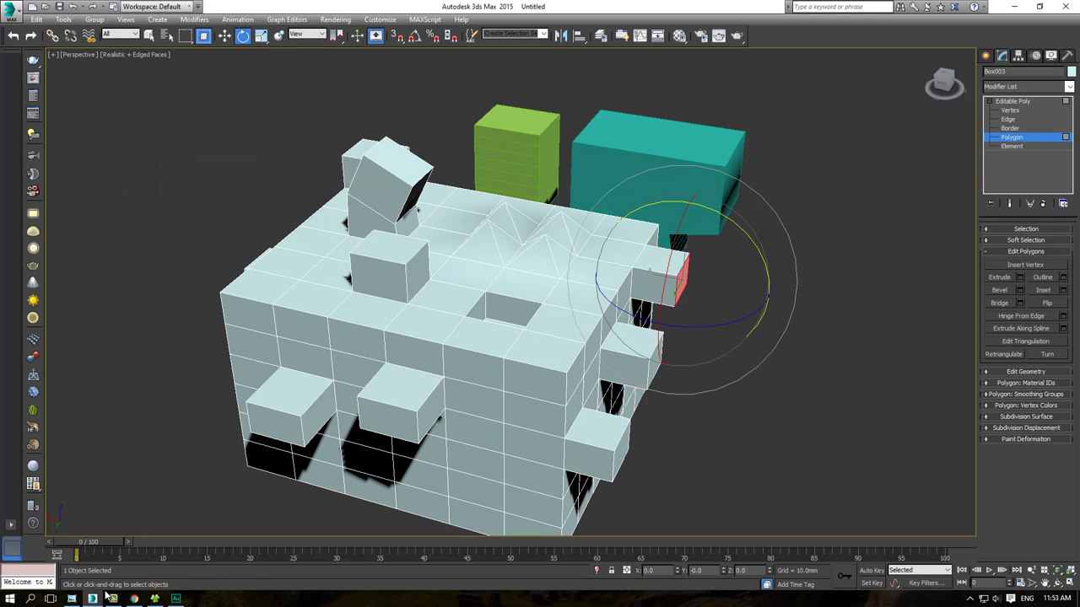
Step: Bring Windows Photo Viewer to the front and zoom to the tutorial's Extrude section
click(71, 599)
scroll(441, 419, up, 2)
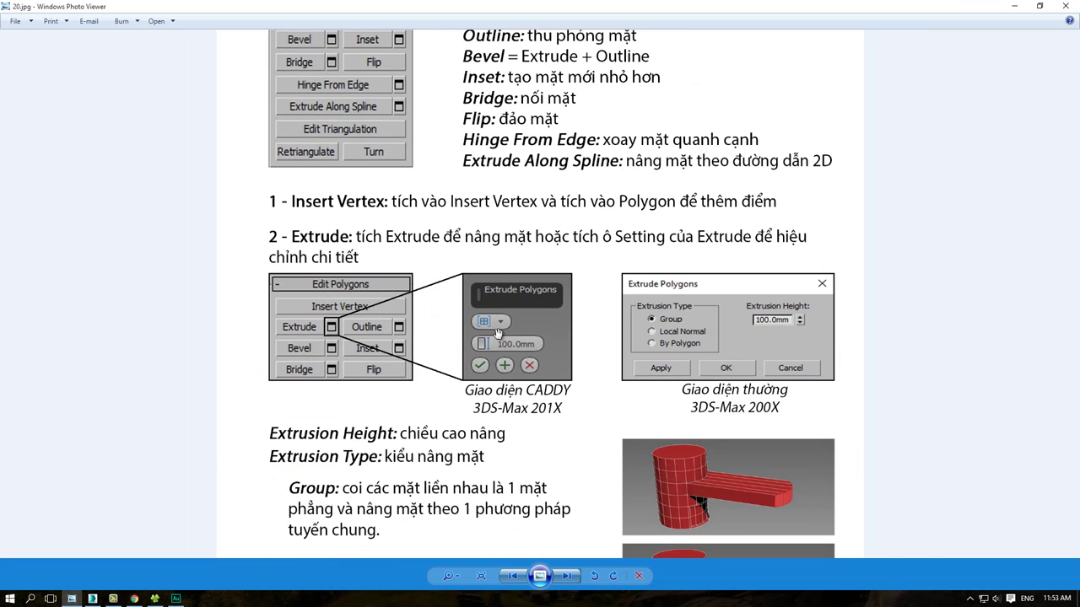
scroll(496, 333, up, 2)
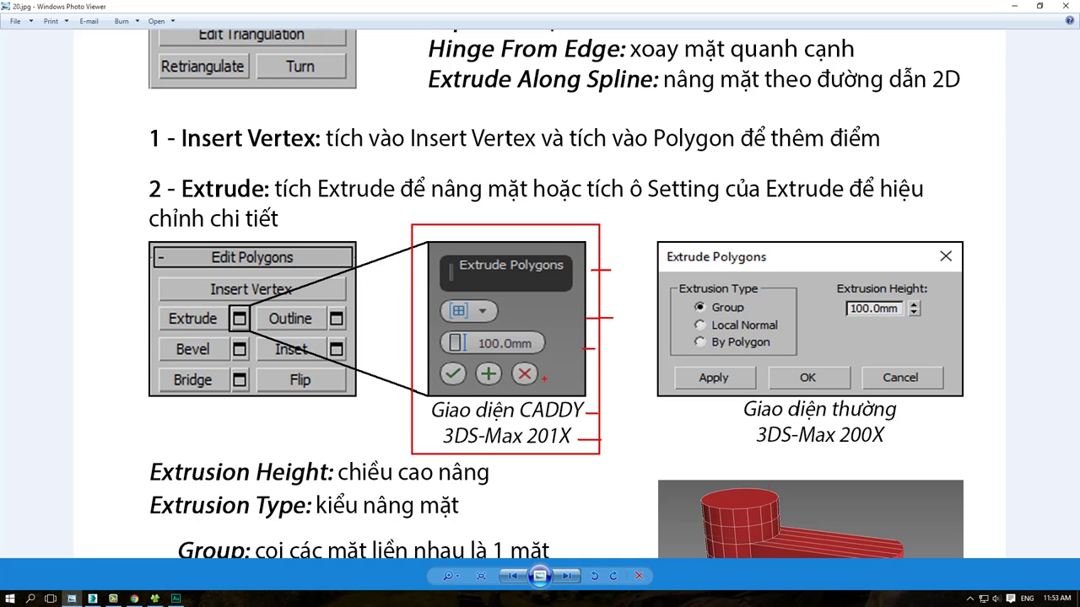
mouse_move(455, 328)
mouse_down()
mouse_move(455, 308)
mouse_move(496, 304)
mouse_move(483, 275)
mouse_up()
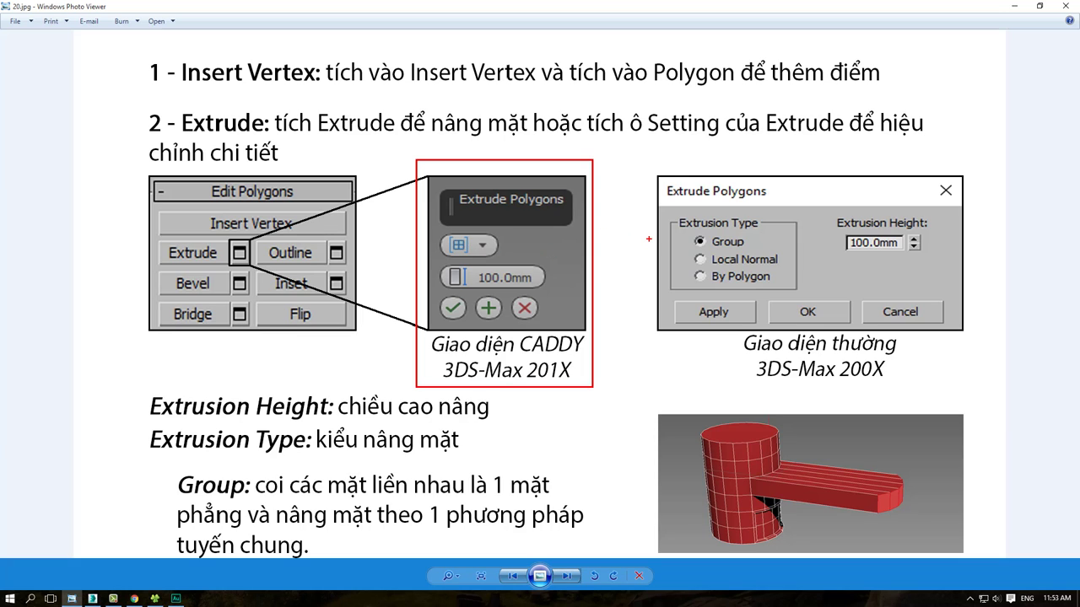
Step: Mark the caddy picture and the Extrude Polygons dialog picture in the tutorial, then clear the marks
drag(596, 164, 593, 384)
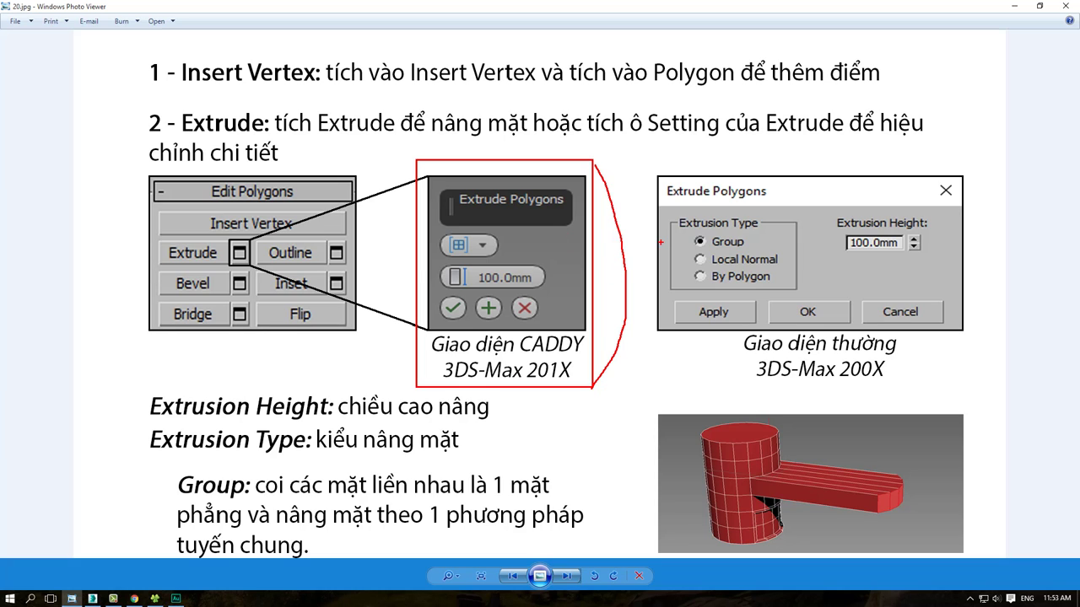
drag(649, 159, 988, 389)
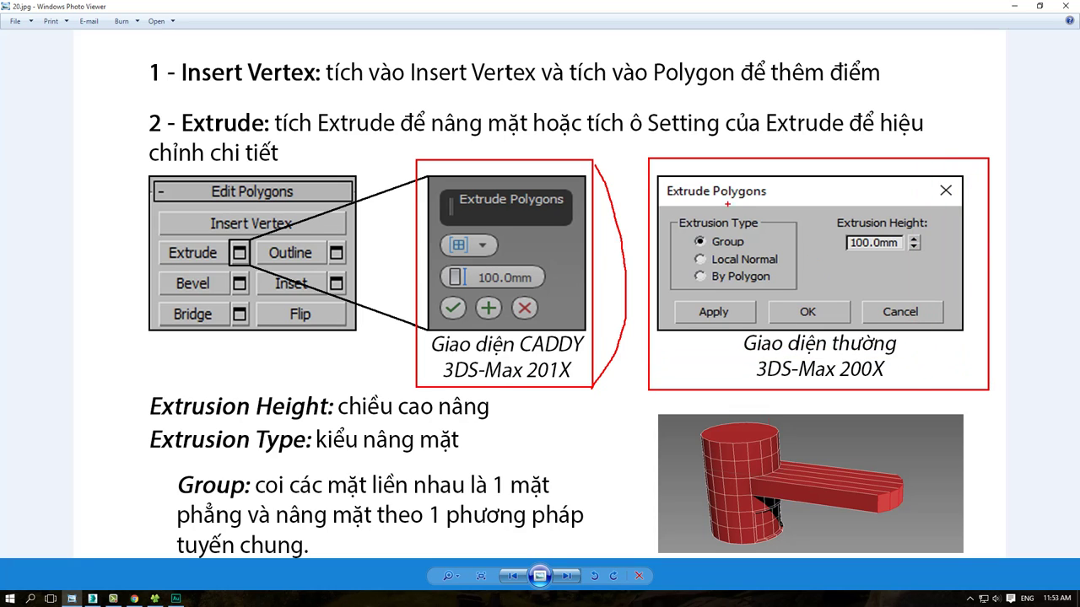
drag(667, 201, 761, 204)
key(Escape)
scroll(501, 295, down, 1)
scroll(498, 299, down, 1)
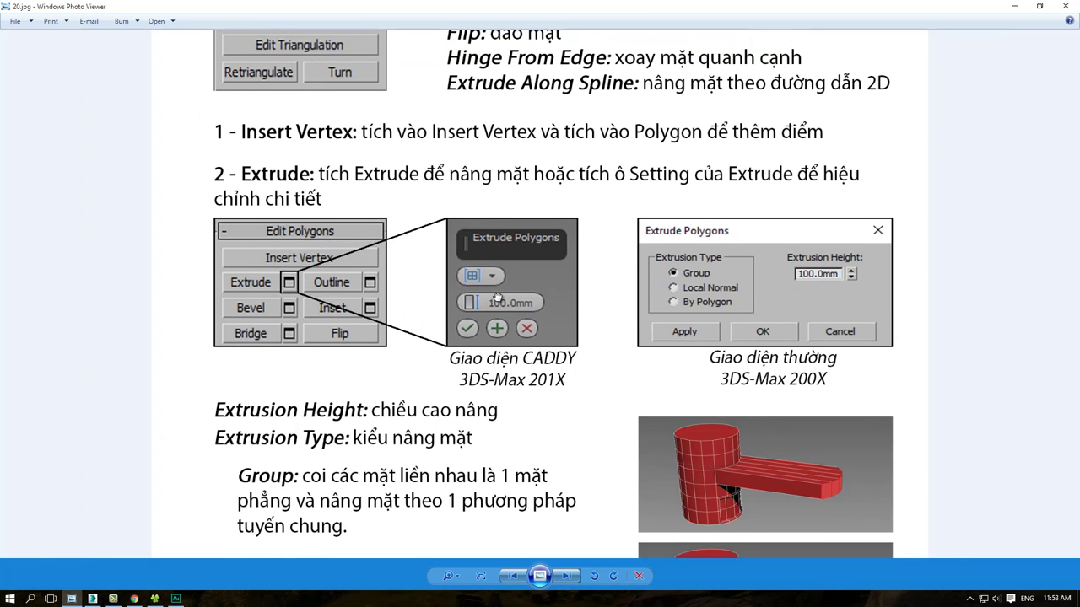
scroll(498, 300, up, 1)
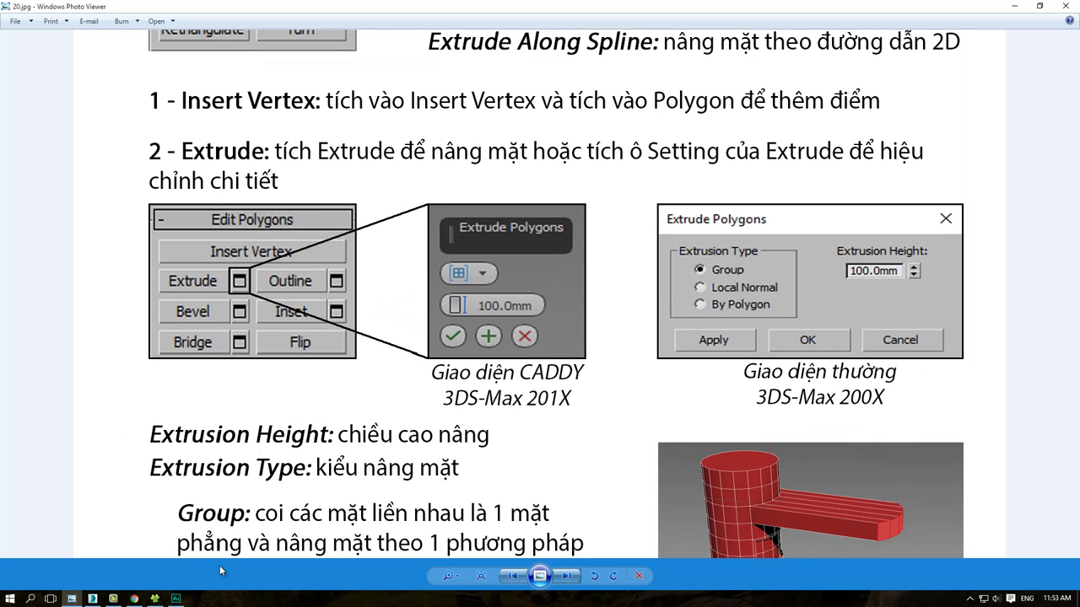
Step: Back in 3ds Max, open Customize > Preferences and close it unchanged
click(92, 599)
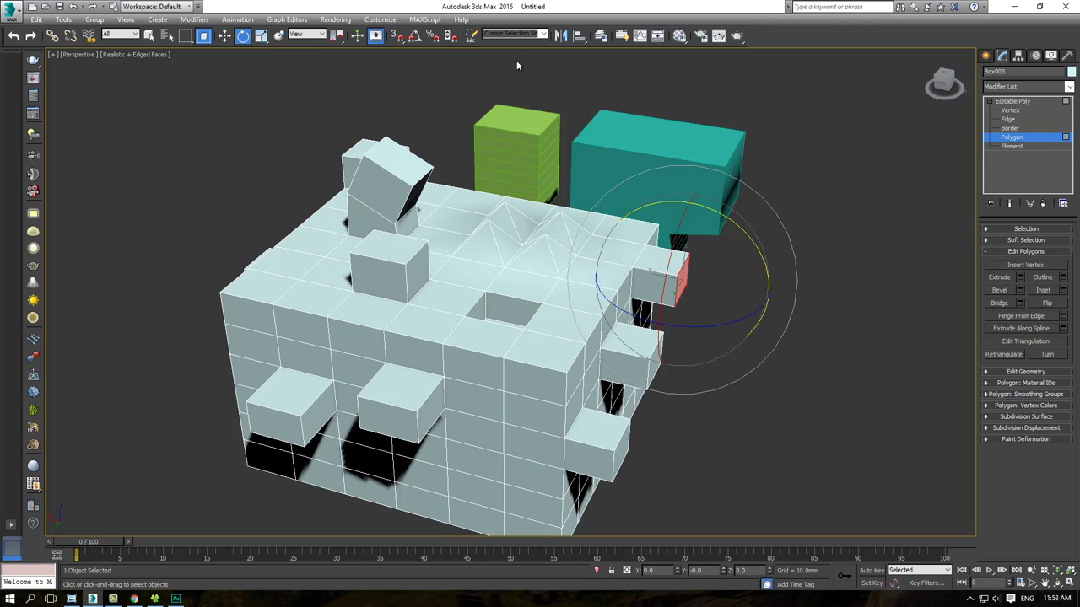
click(379, 19)
click(401, 198)
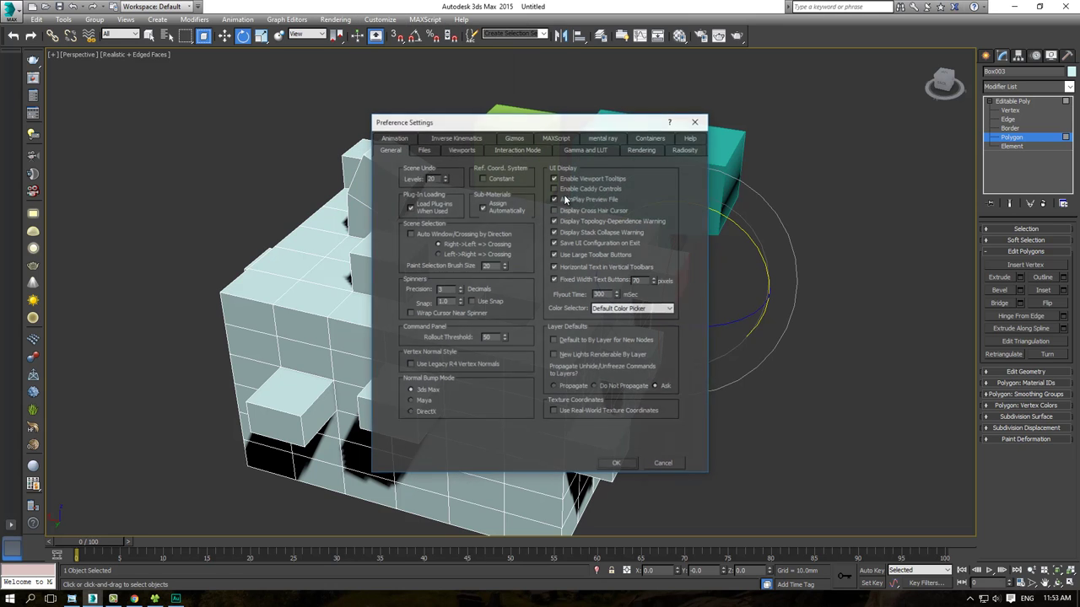
click(617, 464)
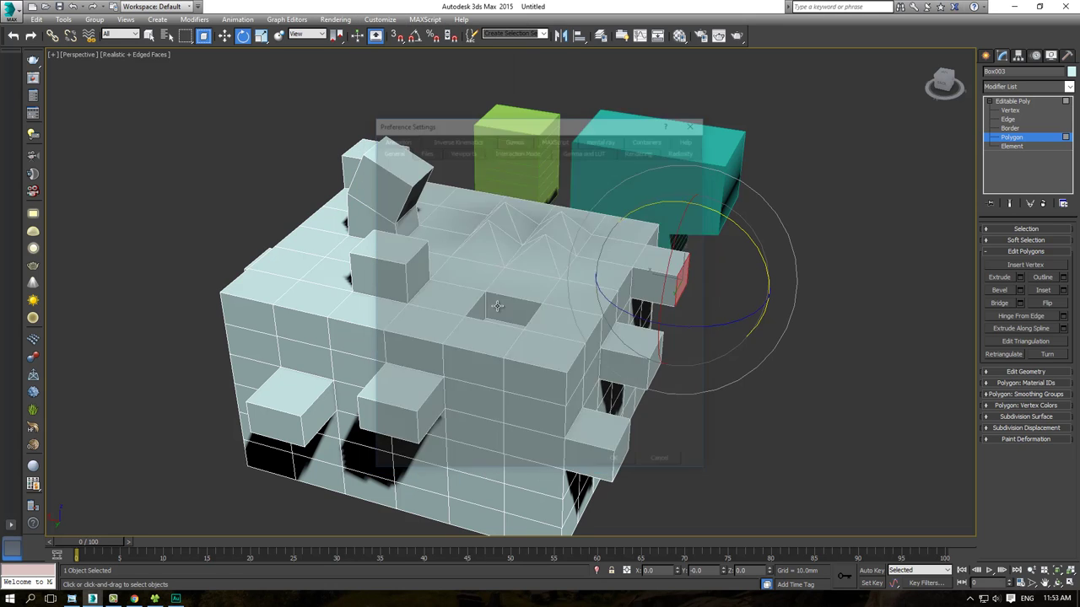
Step: Open the extrude caddy for the right-side face, move it aside, and orbit closer
scroll(506, 310, down, 3)
alt+middle_drag(473, 321, 587, 280)
right_click(588, 278)
click(473, 313)
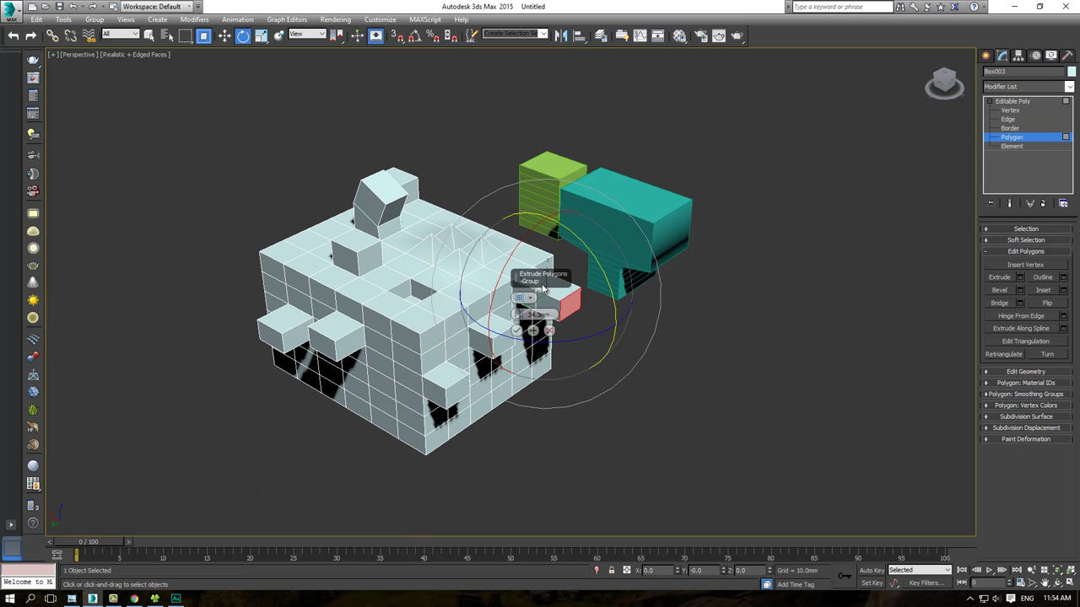
drag(525, 273, 685, 285)
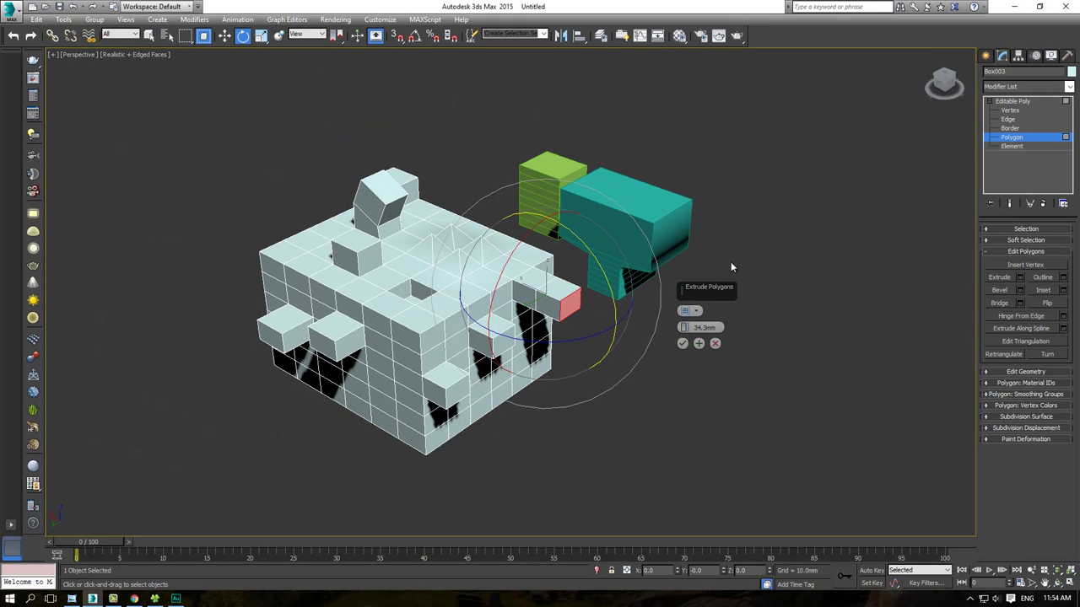
scroll(695, 262, up, 5)
scroll(677, 267, down, 4)
alt+middle_drag(677, 267, 553, 263)
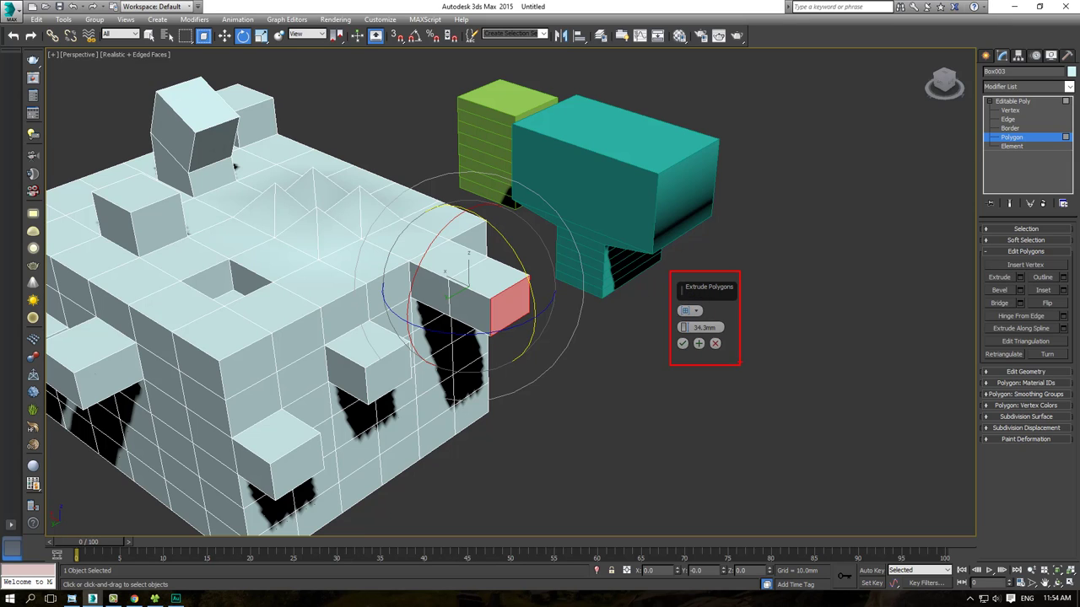
Step: Annotate the Customize menu and decline the interface-layout reset prompt
click(383, 22)
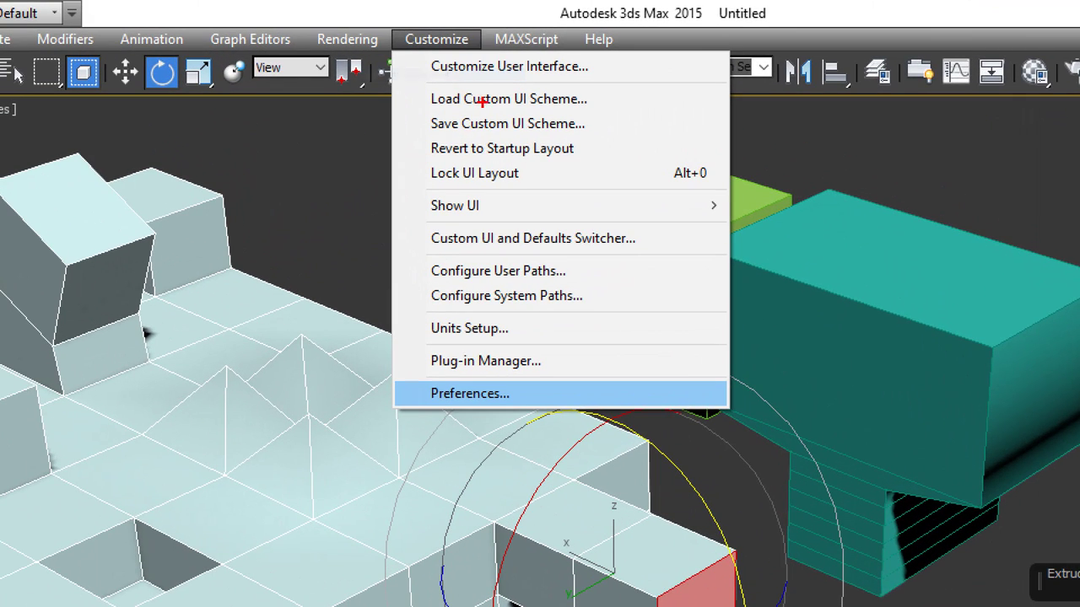
drag(389, 18, 497, 61)
drag(408, 368, 552, 420)
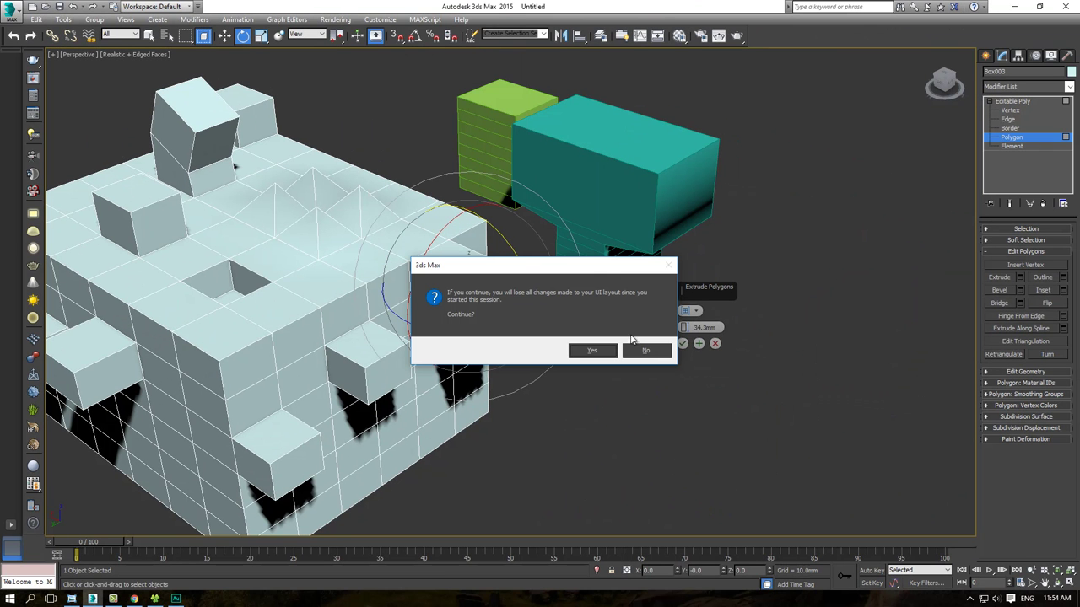
click(642, 351)
Step: Turn off Enable Caddy Controls in Preferences, then select and right-click the extruded right-side face
click(379, 19)
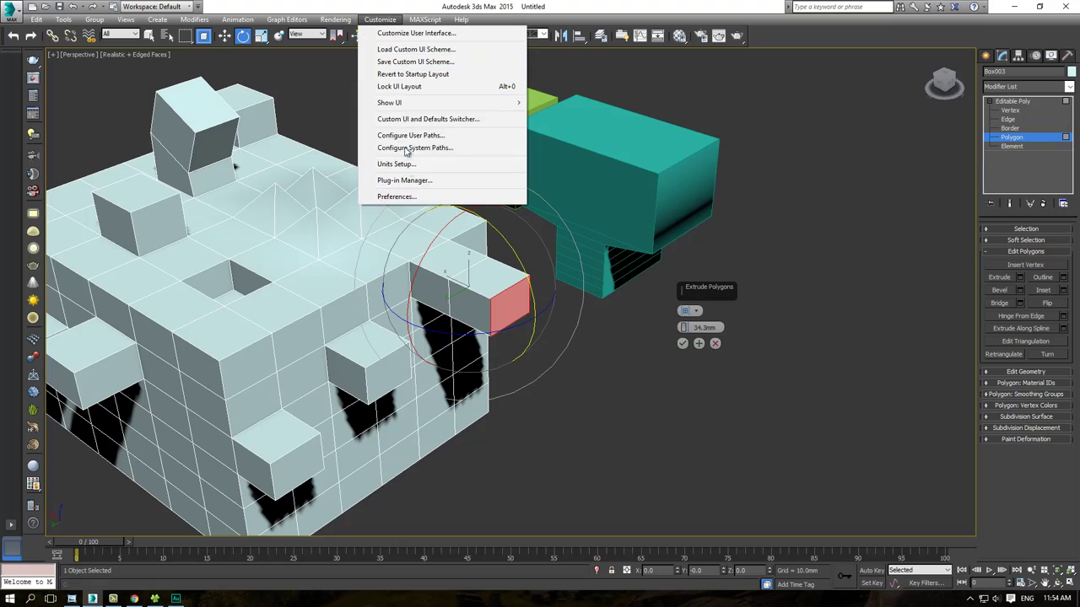
click(405, 197)
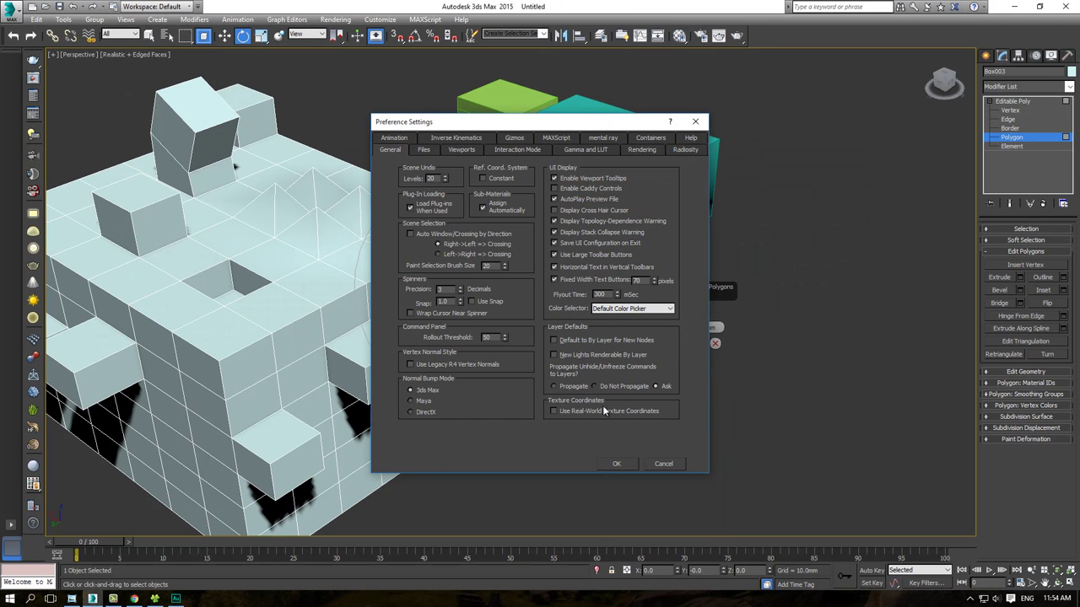
click(618, 464)
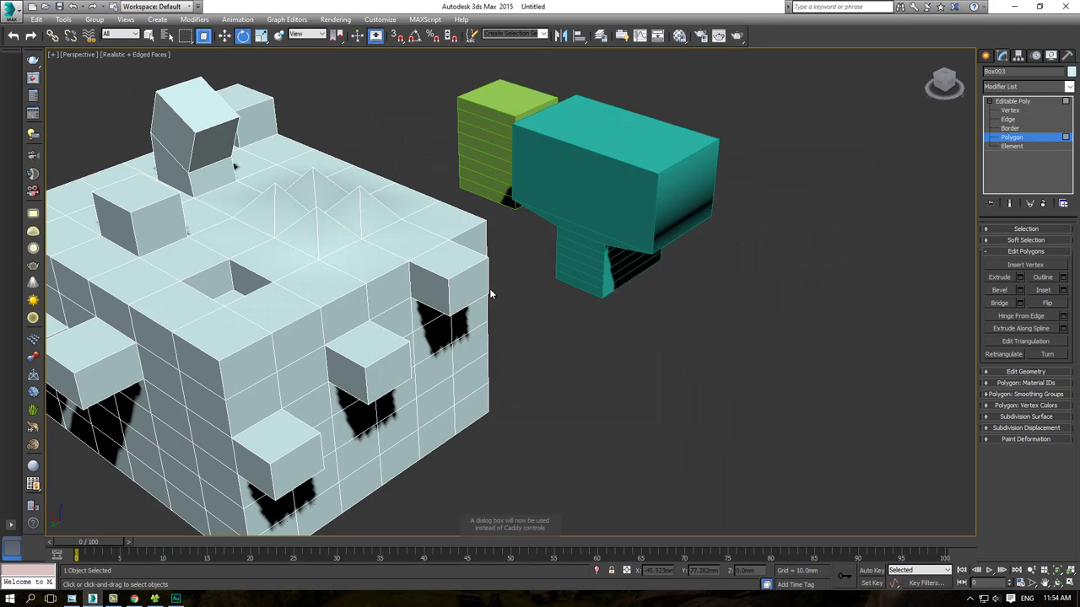
click(489, 294)
right_click(460, 280)
Step: Open Extrude settings as the classic dialog, centre it in the viewport, and show the tutorial image
click(447, 312)
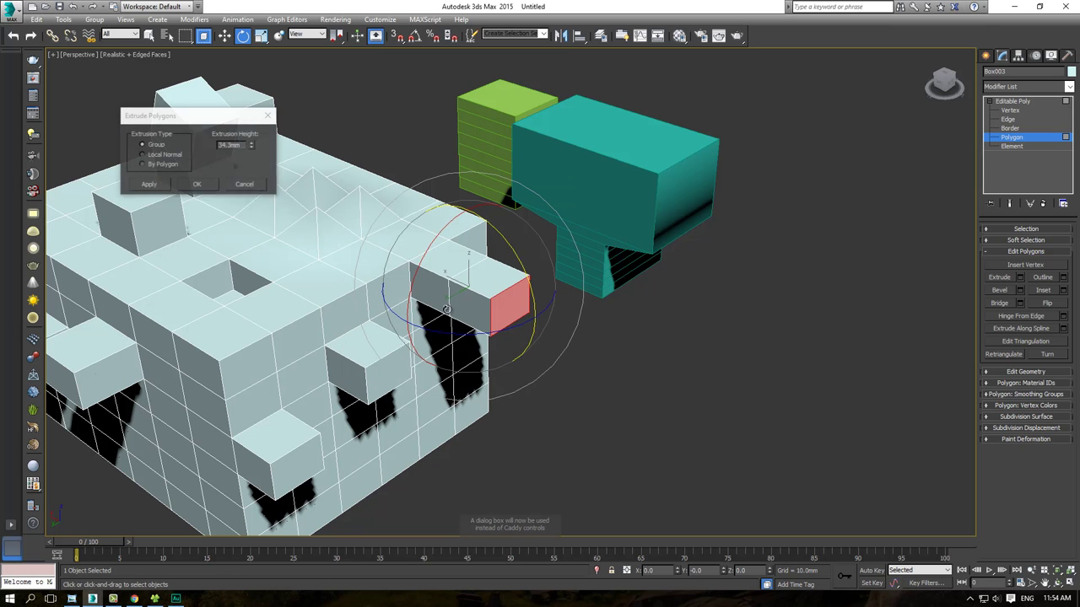
drag(211, 118, 705, 320)
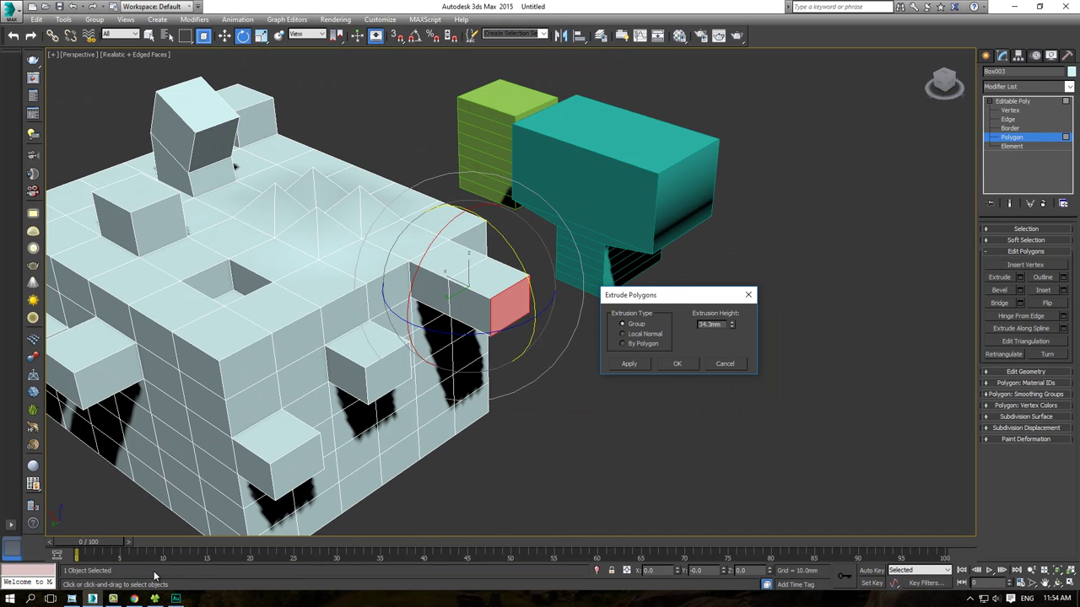
click(87, 598)
Step: Pan to the tutorial's Extrude section, mark the caddy picture, and return to 3ds Max
drag(588, 304, 568, 251)
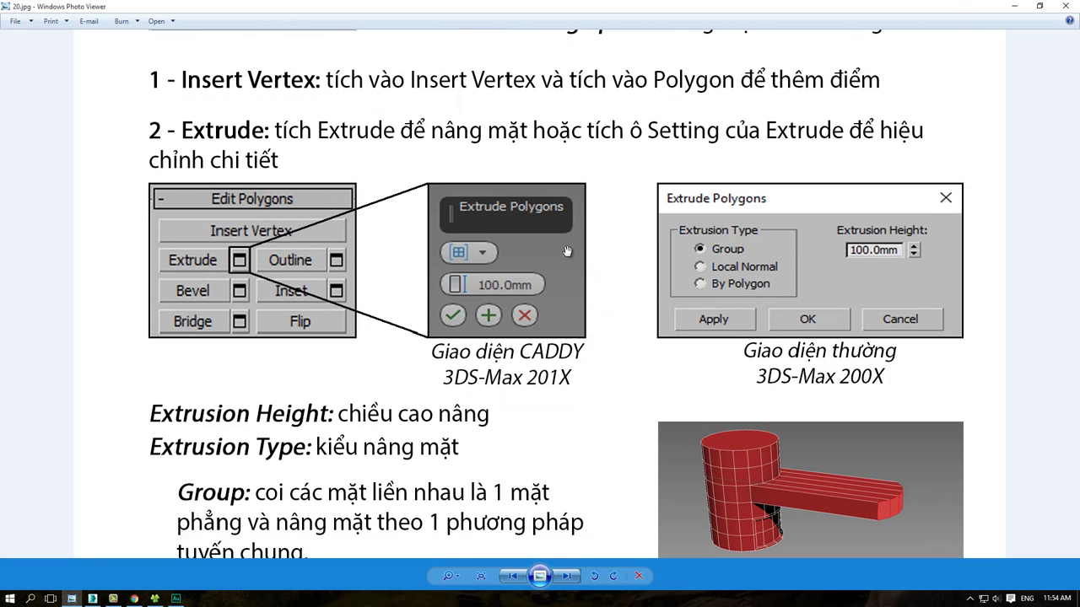
drag(584, 188, 594, 319)
scroll(513, 320, down, 1)
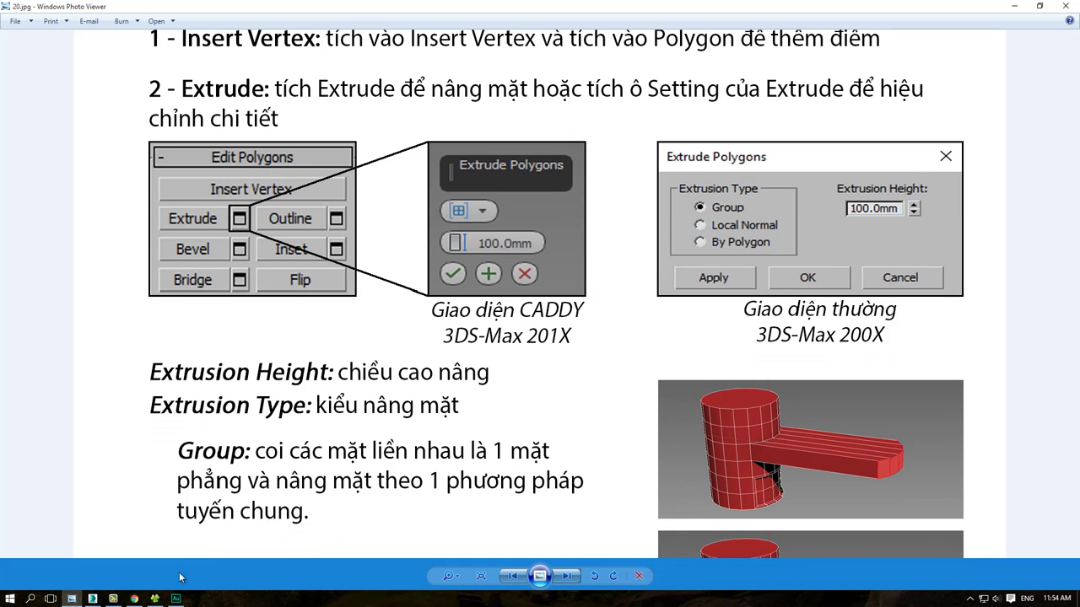
click(93, 598)
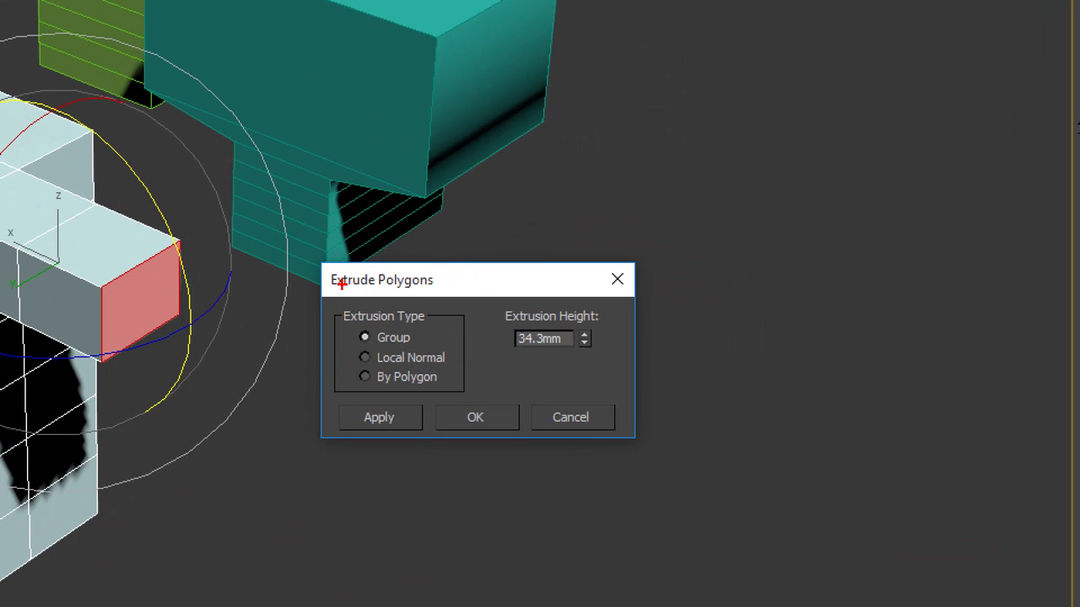
Step: Select a face on top of the box and extrude it into a 100 mm column
mouse_move(310, 264)
mouse_down()
mouse_move(456, 293)
mouse_move(577, 354)
mouse_move(614, 358)
mouse_up()
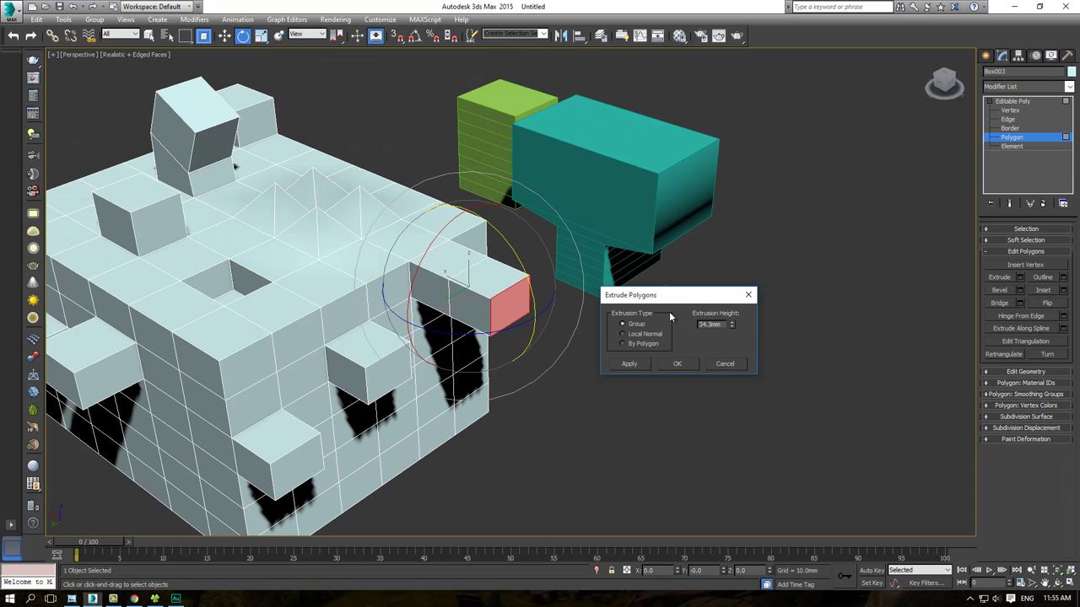
alt+middle_drag(666, 316, 371, 328)
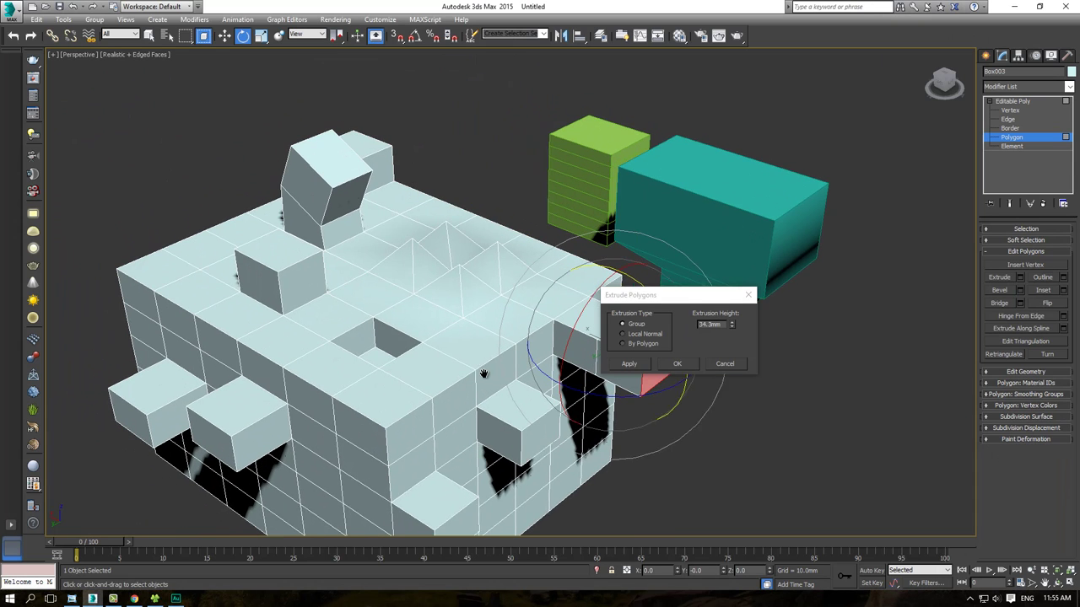
click(341, 385)
alt+middle_drag(341, 385, 646, 360)
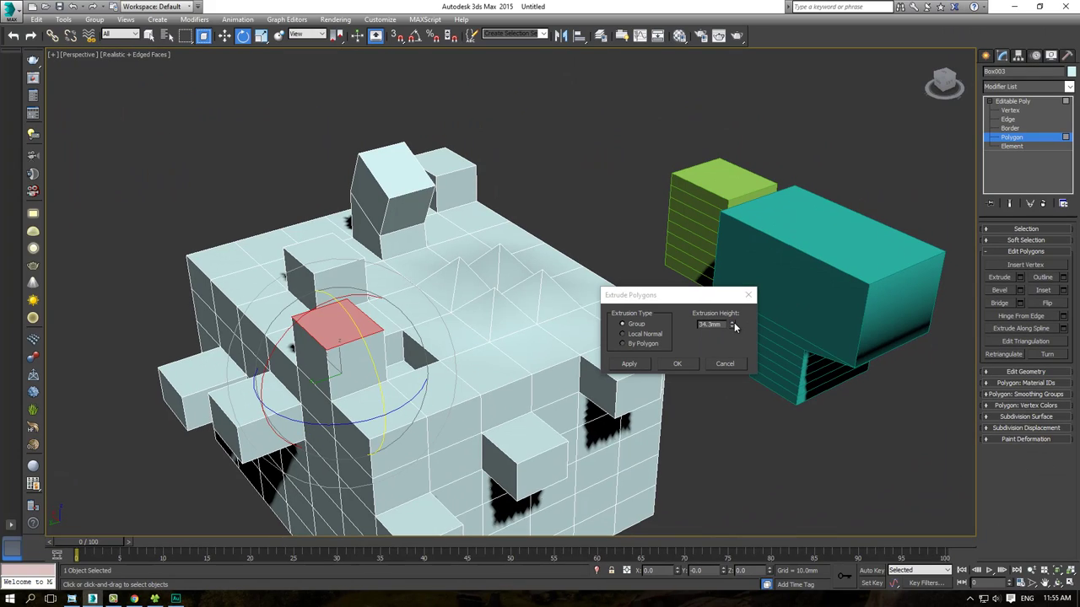
mouse_move(732, 325)
mouse_down()
mouse_move(737, 124)
mouse_move(710, 297)
mouse_up()
double_click(712, 323)
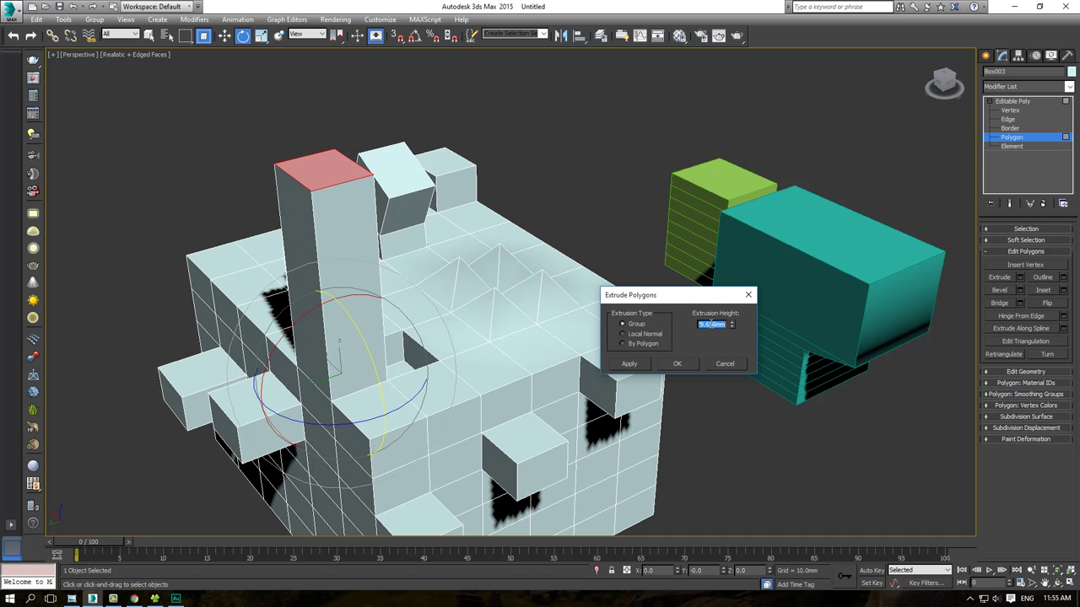
text(100)
key(Return)
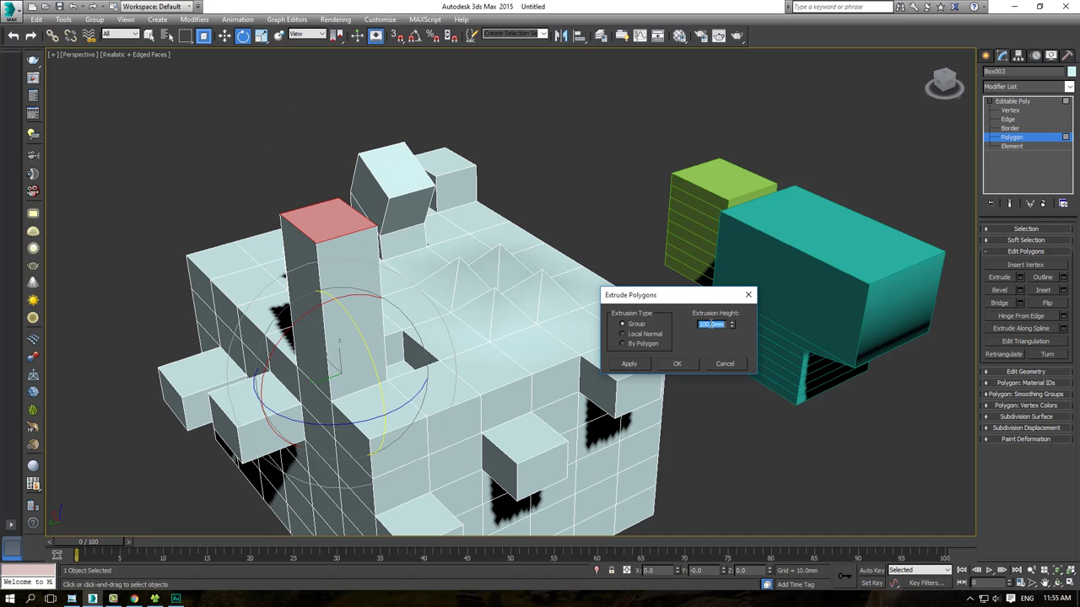
Step: Orbit around the new column to inspect the extrusion
alt+middle_drag(430, 250, 448, 280)
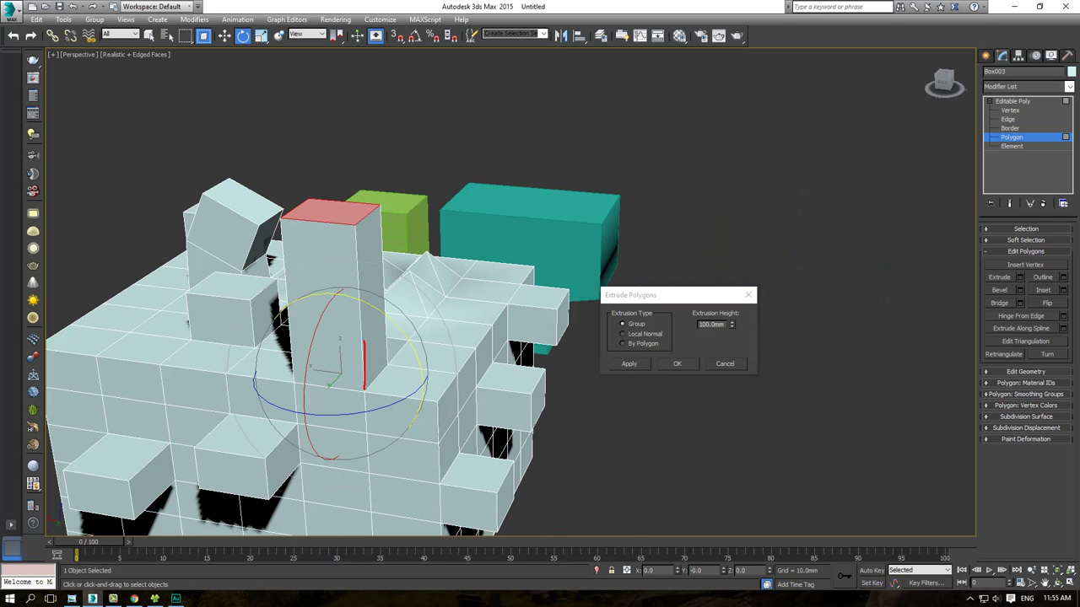
drag(365, 341, 368, 243)
drag(369, 247, 369, 276)
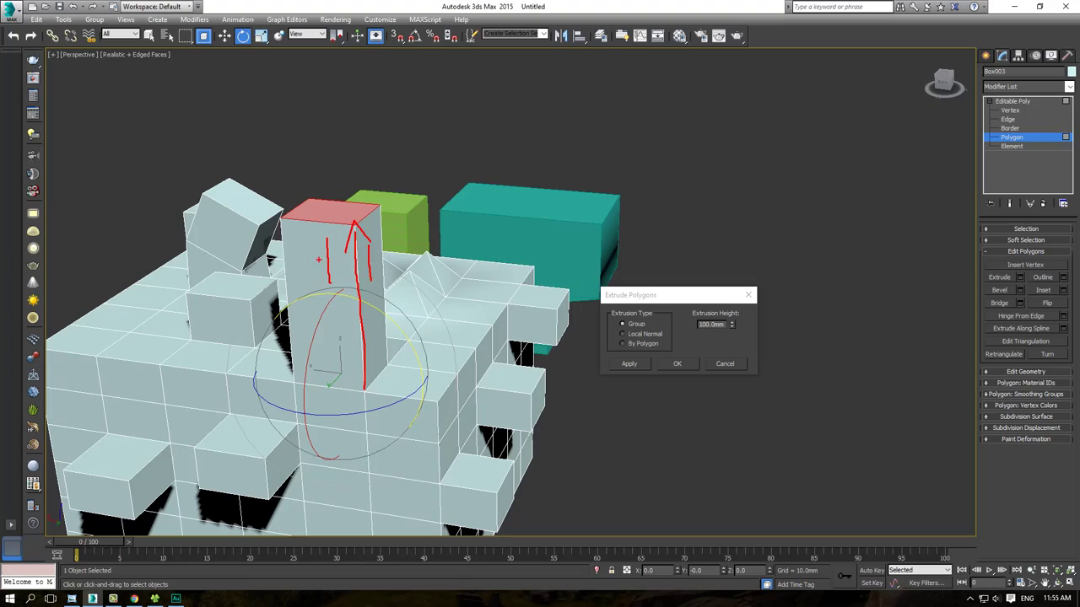
mouse_move(473, 321)
alt+middle_down()
mouse_move(494, 307)
mouse_move(433, 312)
mouse_move(406, 353)
alt+middle_up()
key(ctrl+1)
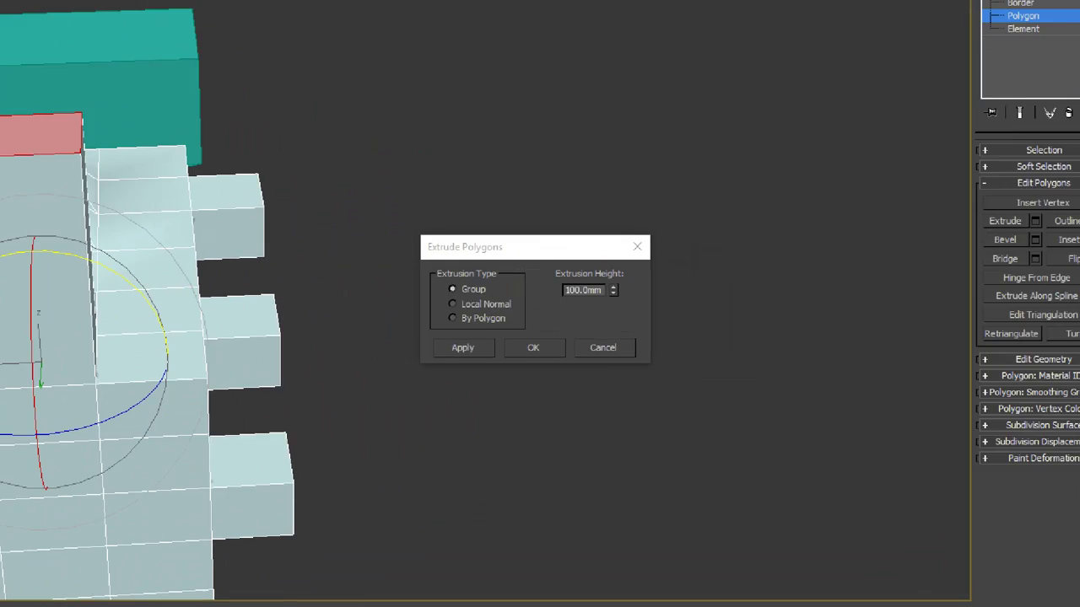
ctrl+shift+drag(372, 261, 507, 348)
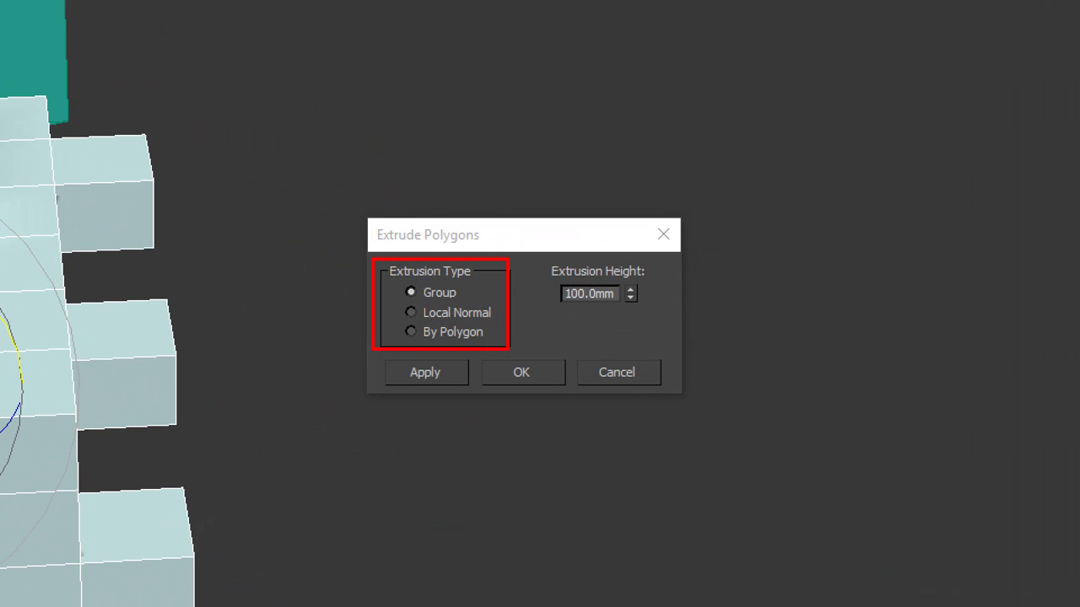
key(Escape)
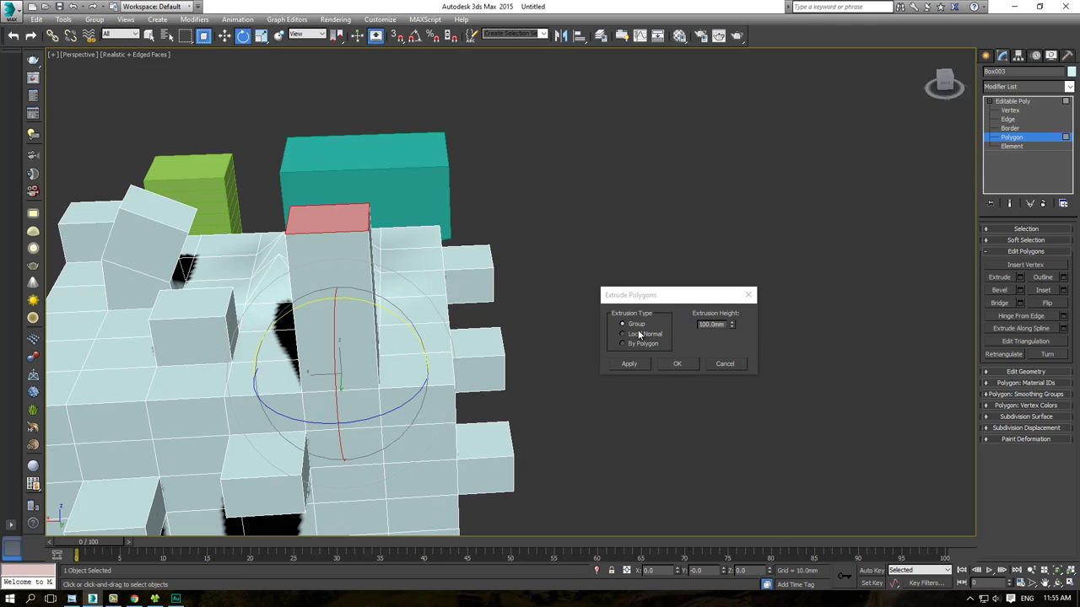
Step: Compare Local Normal and By Polygon extrusion types, then confirm the column with Group
click(634, 335)
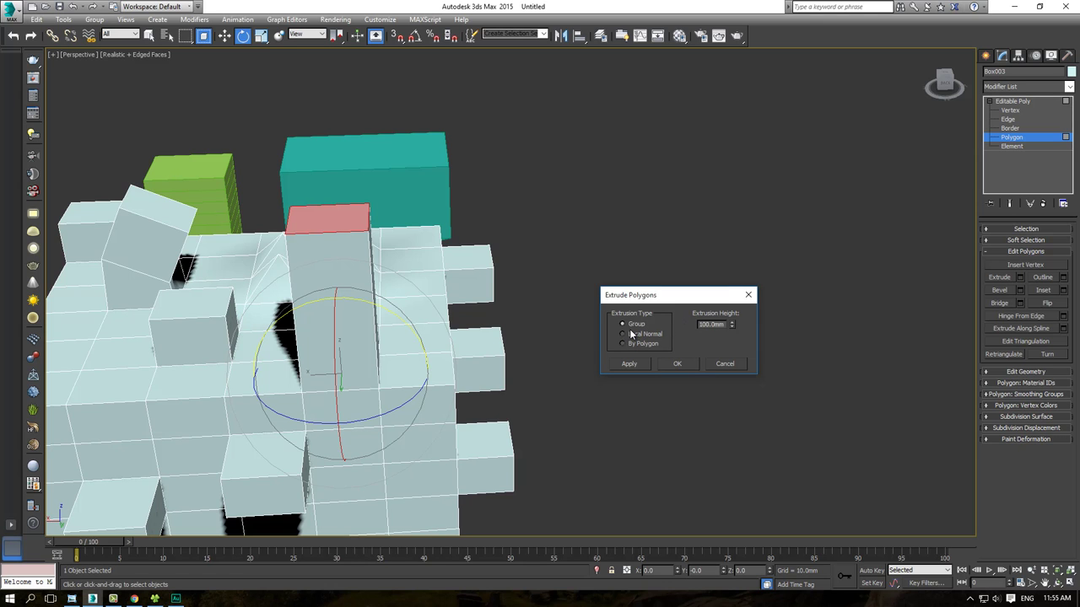
click(628, 346)
alt+middle_drag(422, 333, 356, 325)
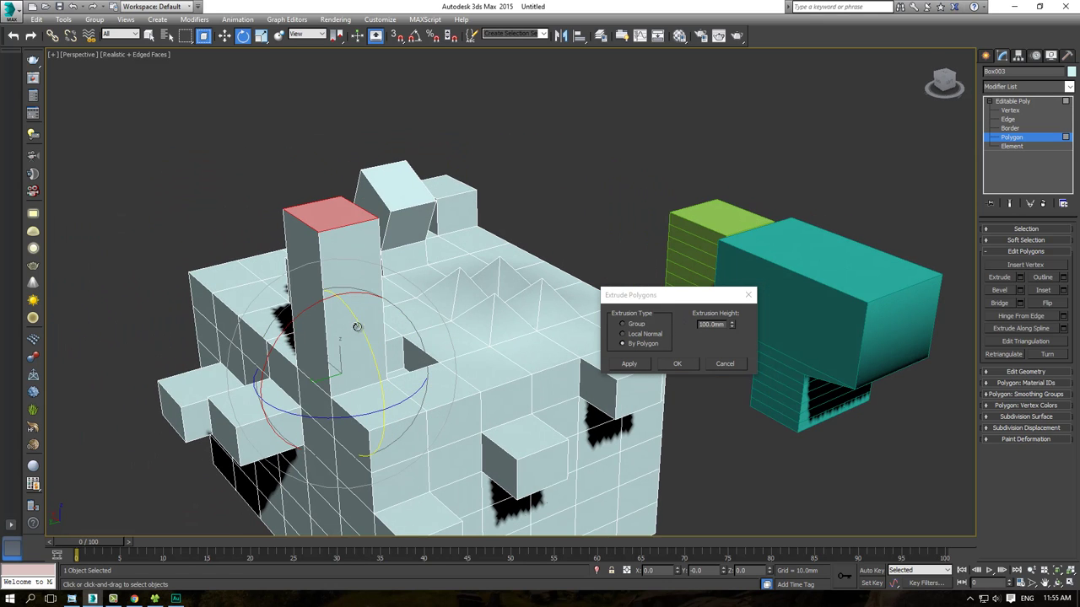
click(624, 335)
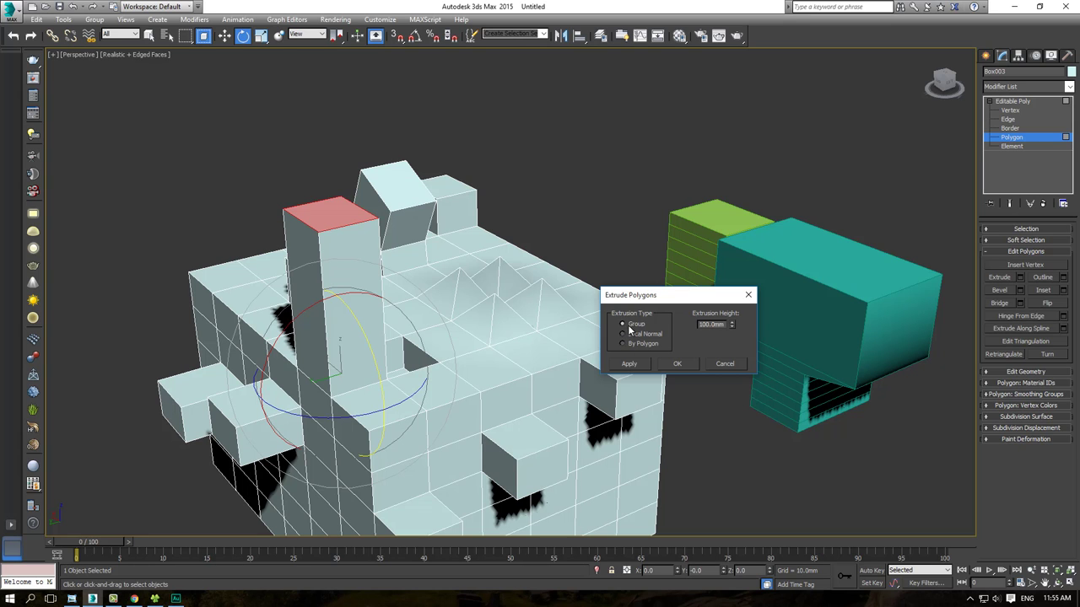
click(677, 363)
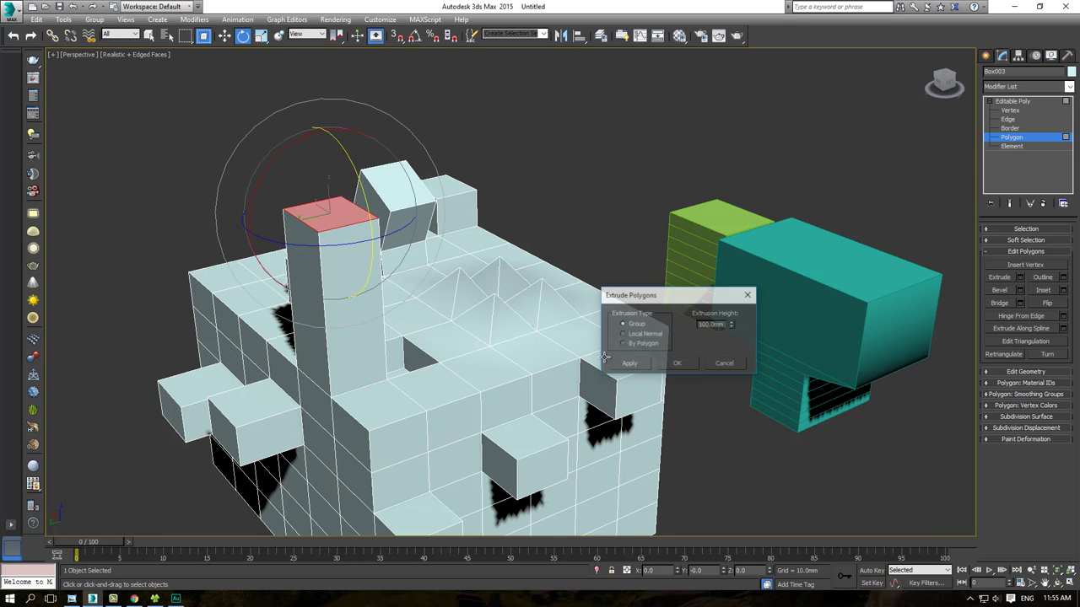
scroll(591, 304, down, 5)
Step: Create a new Sphere below the other models
click(984, 56)
click(1005, 139)
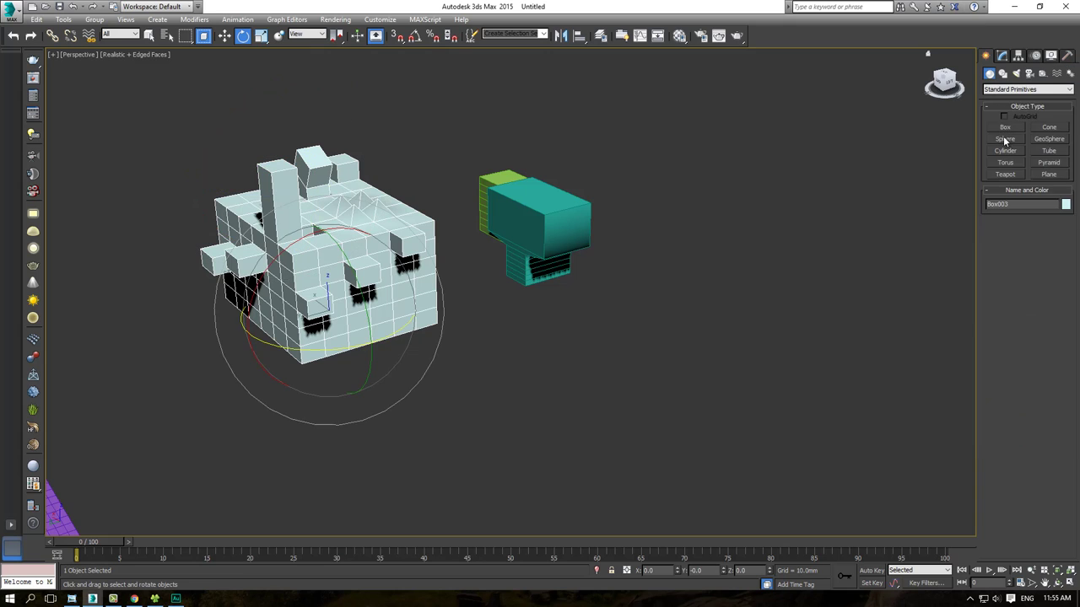
middle_drag(850, 231, 766, 166)
drag(536, 351, 629, 358)
middle_drag(628, 358, 553, 338)
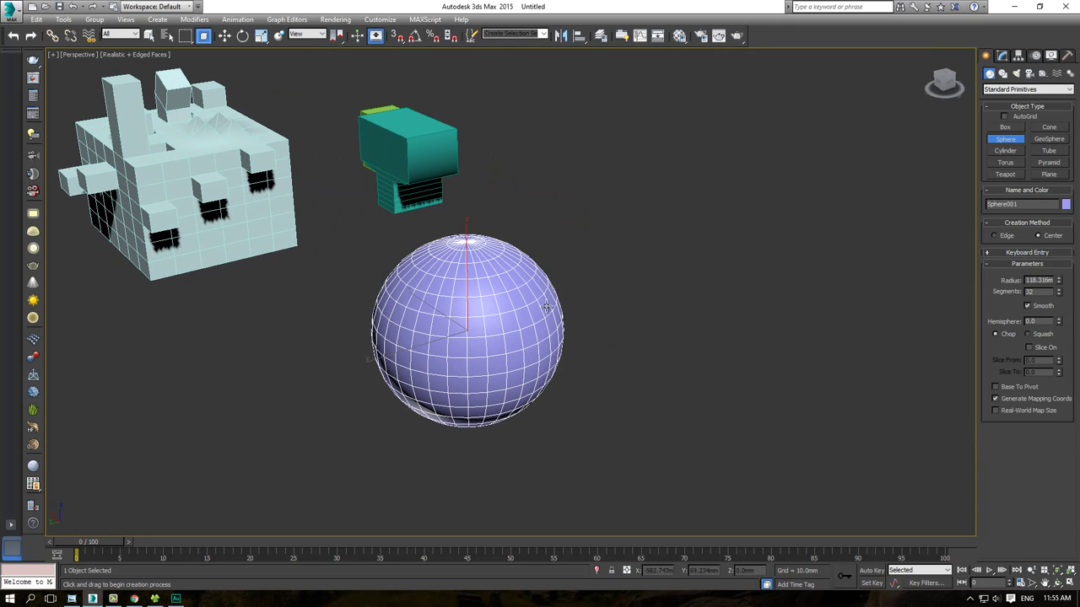
key(e)
Step: Convert the sphere to Editable Poly and select the polygons on its right side
right_click(543, 295)
click(685, 420)
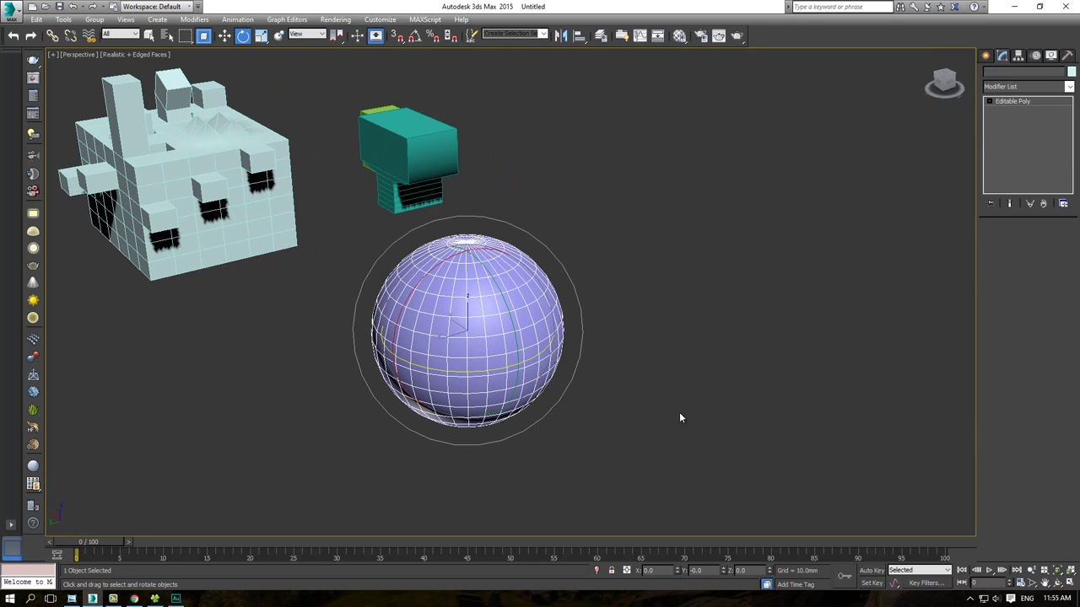
middle_drag(680, 417, 644, 379)
key(x)
drag(638, 206, 527, 449)
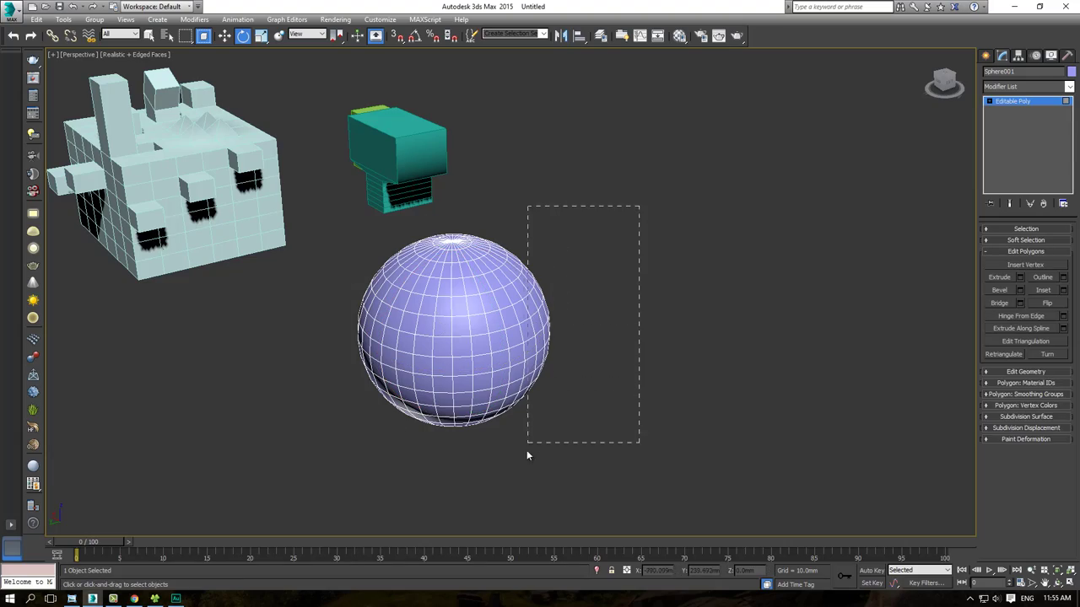
scroll(597, 375, up, 5)
mouse_move(598, 375)
alt+middle_down()
mouse_move(501, 356)
mouse_move(554, 347)
mouse_move(605, 367)
mouse_move(543, 349)
mouse_move(551, 353)
alt+middle_up()
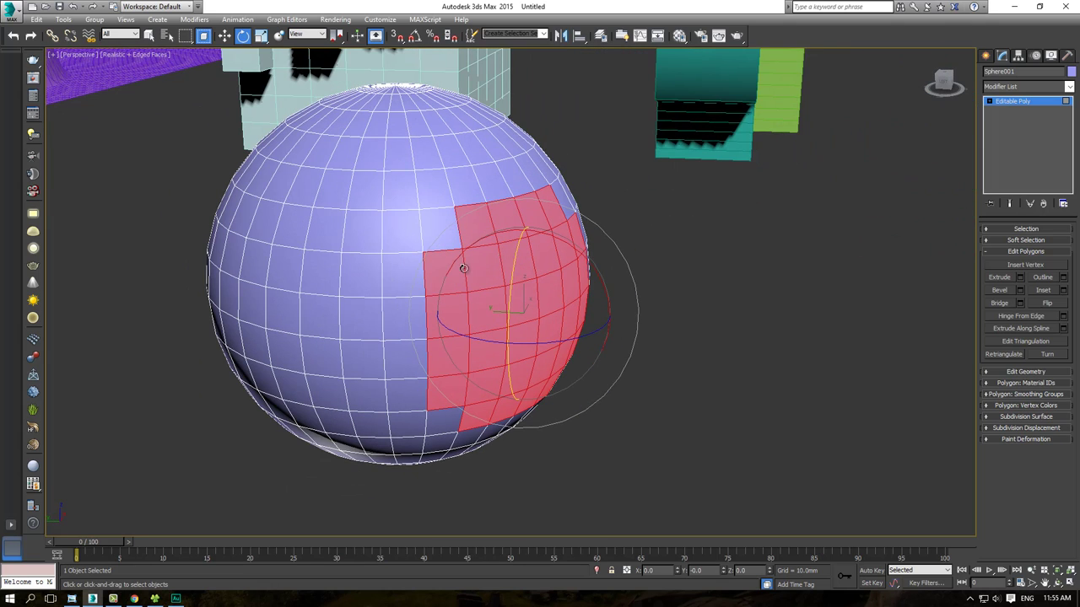
alt+middle_drag(516, 262, 515, 292)
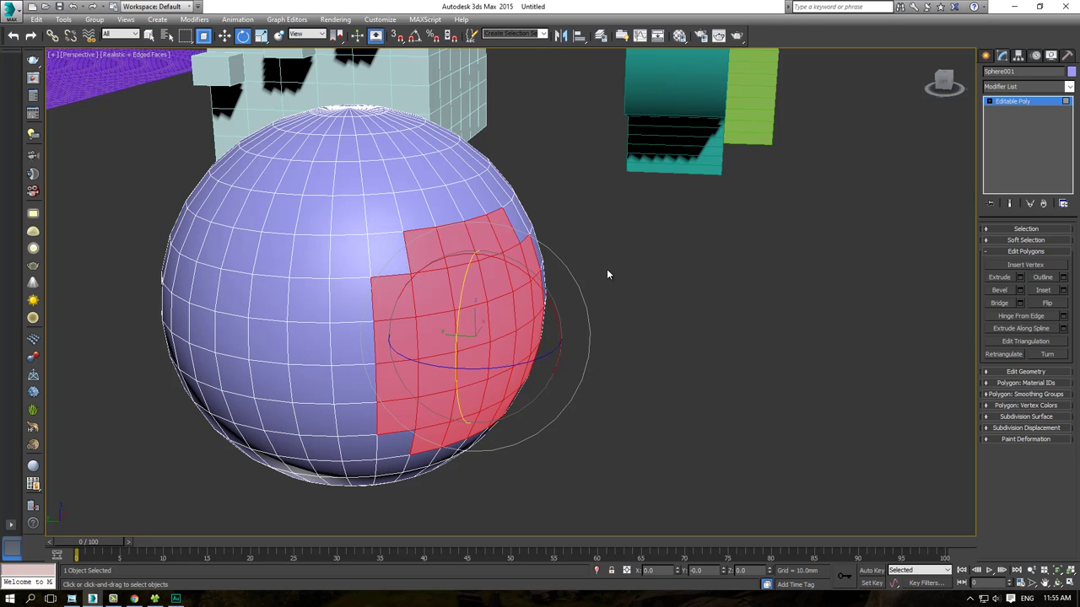
middle_drag(592, 299, 499, 304)
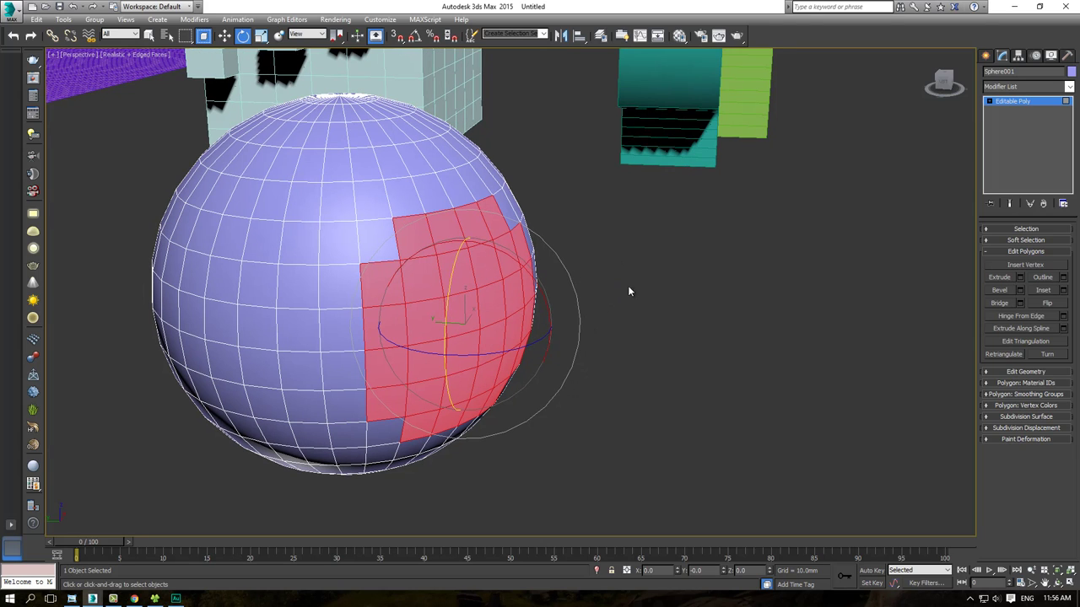
Step: Extrude the selected sphere faces outward to 85.8mm, then view the tutorial's extrusion-type page
click(1020, 277)
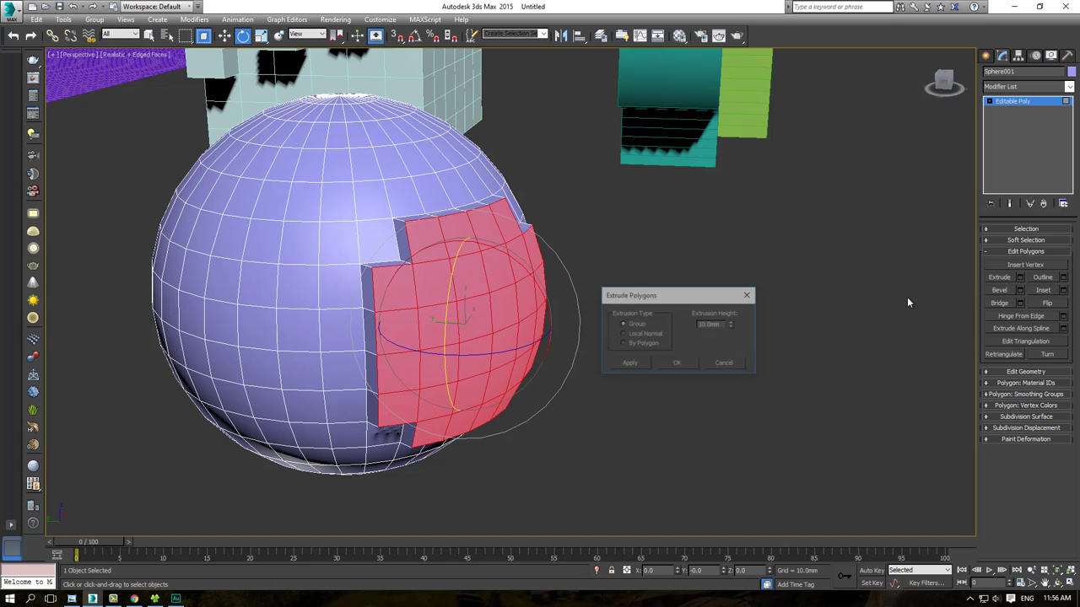
drag(734, 325, 735, 278)
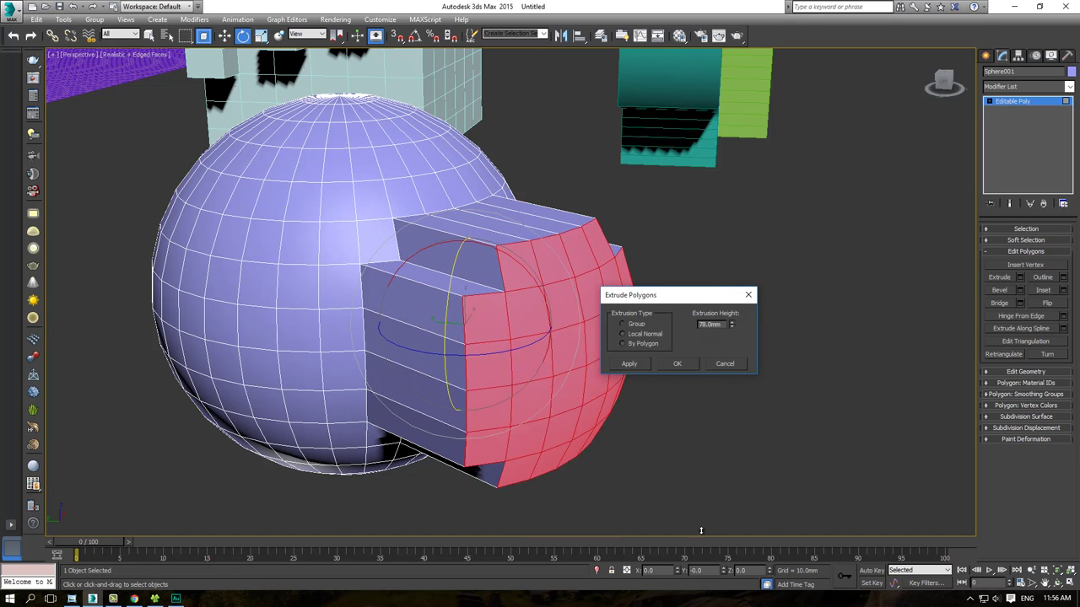
scroll(343, 320, down, 2)
mouse_move(343, 321)
alt+middle_down()
mouse_move(453, 362)
mouse_move(455, 335)
mouse_move(434, 343)
mouse_move(488, 397)
mouse_move(406, 359)
alt+middle_up()
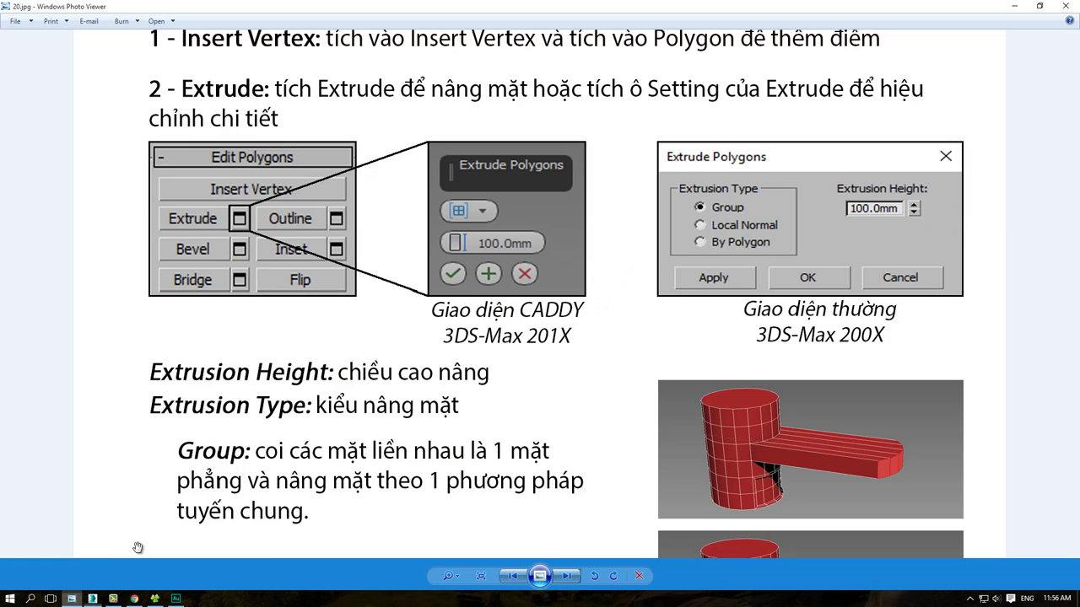
click(71, 599)
scroll(669, 323, down, 3)
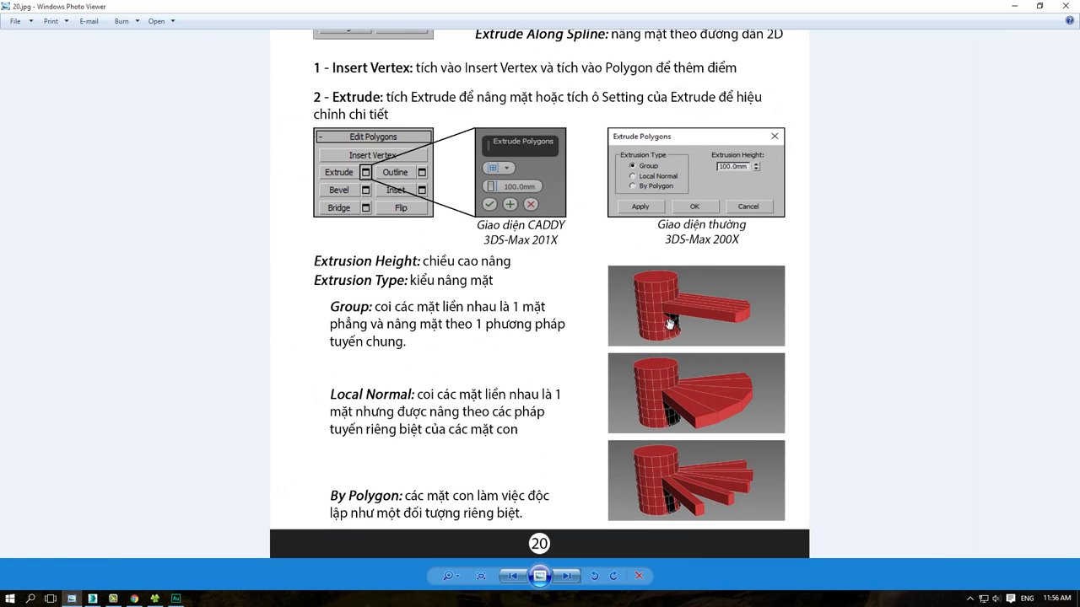
scroll(669, 323, up, 2)
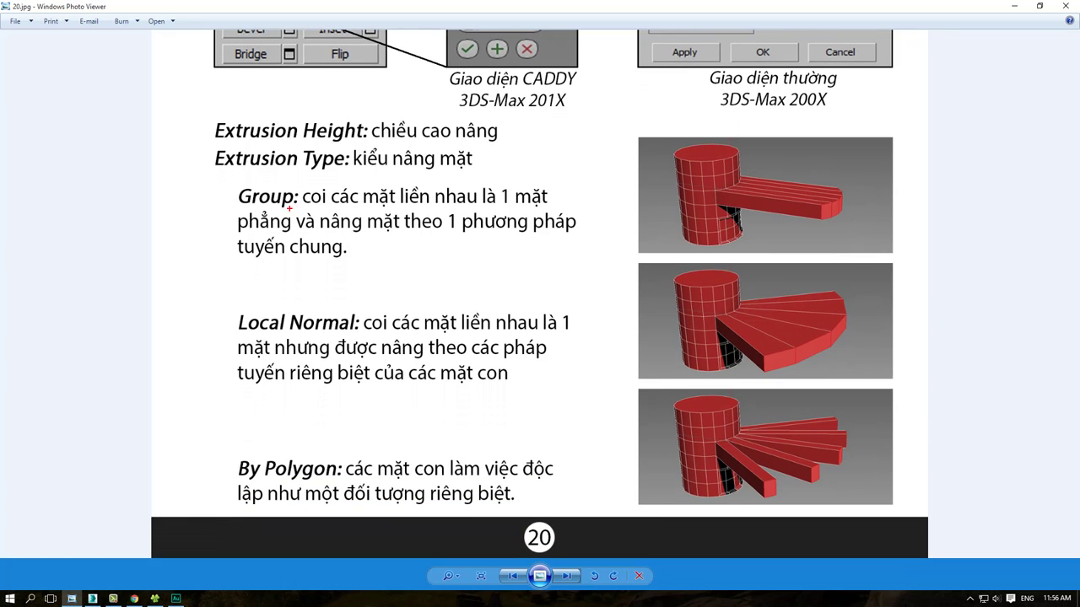
drag(229, 179, 595, 274)
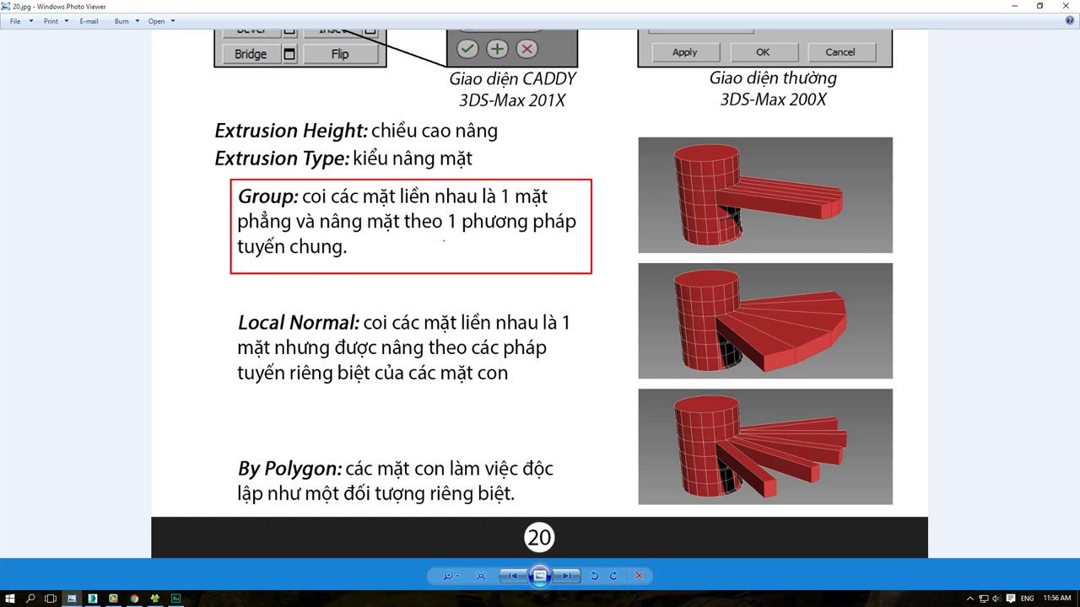
drag(444, 241, 547, 241)
drag(237, 263, 327, 262)
drag(871, 177, 845, 245)
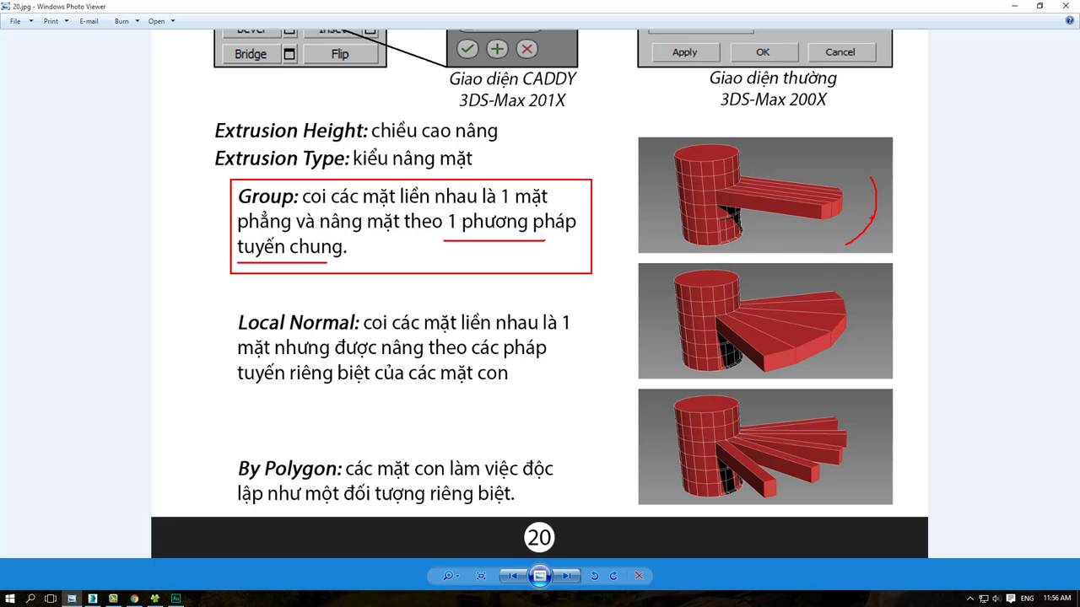
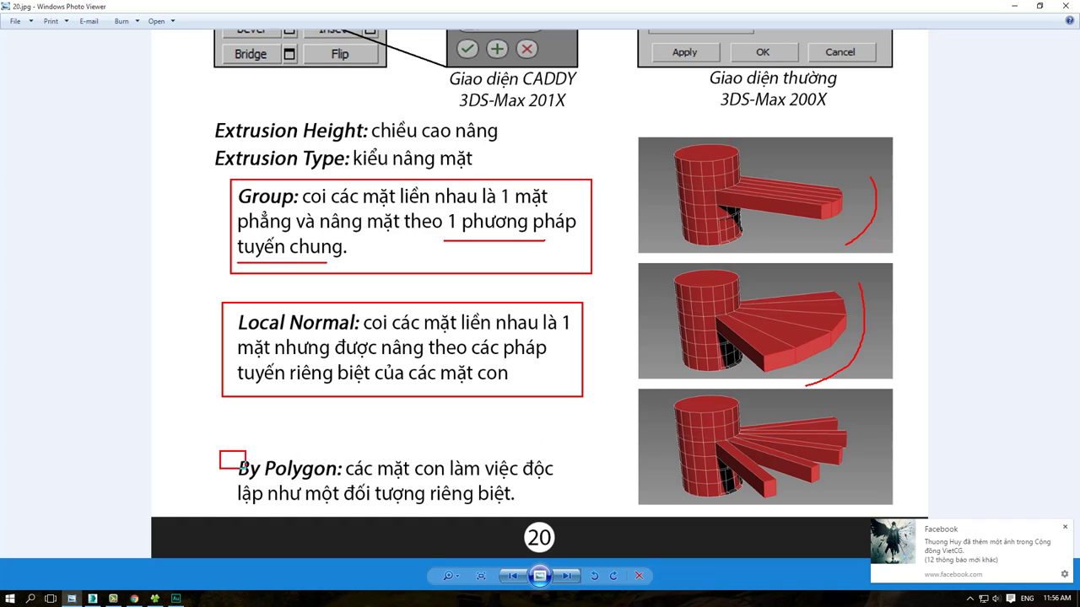
Step: Frame the By Polygon description in red, clear the markup, and return to 3ds Max
drag(245, 469, 559, 511)
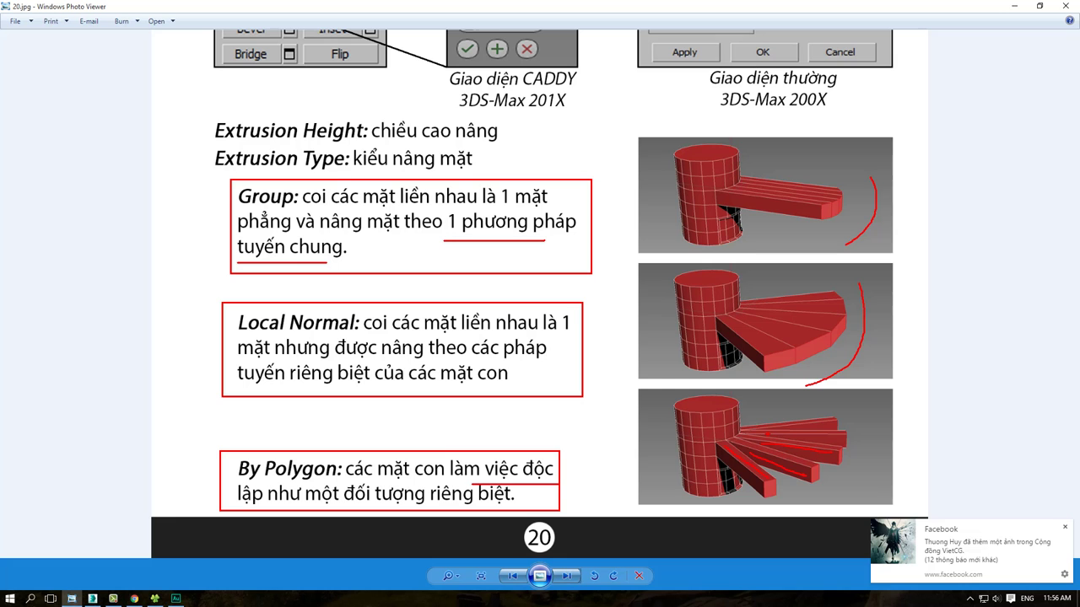
key(Escape)
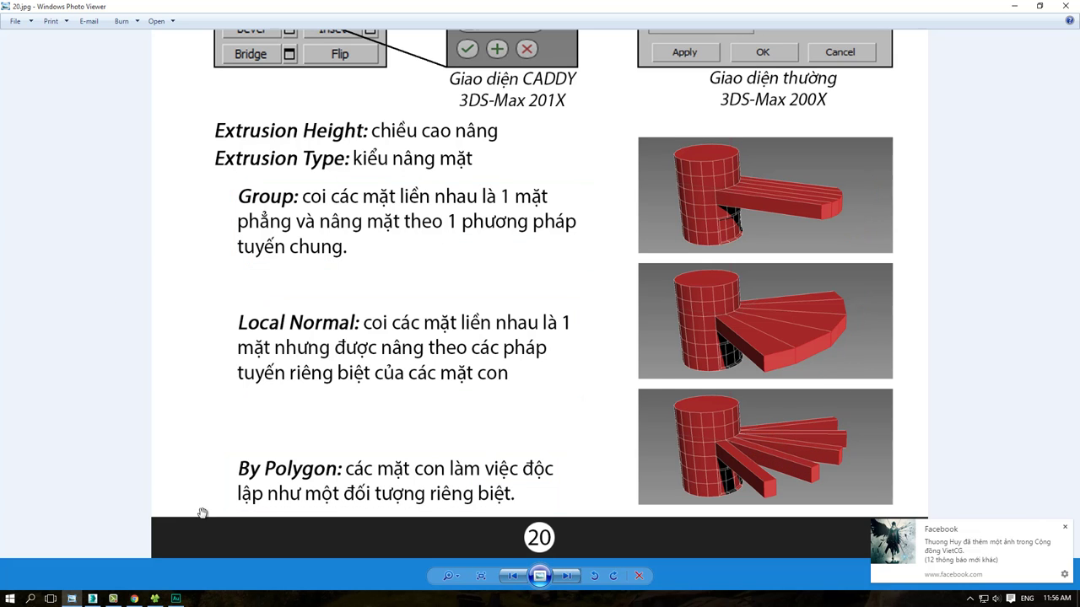
click(92, 598)
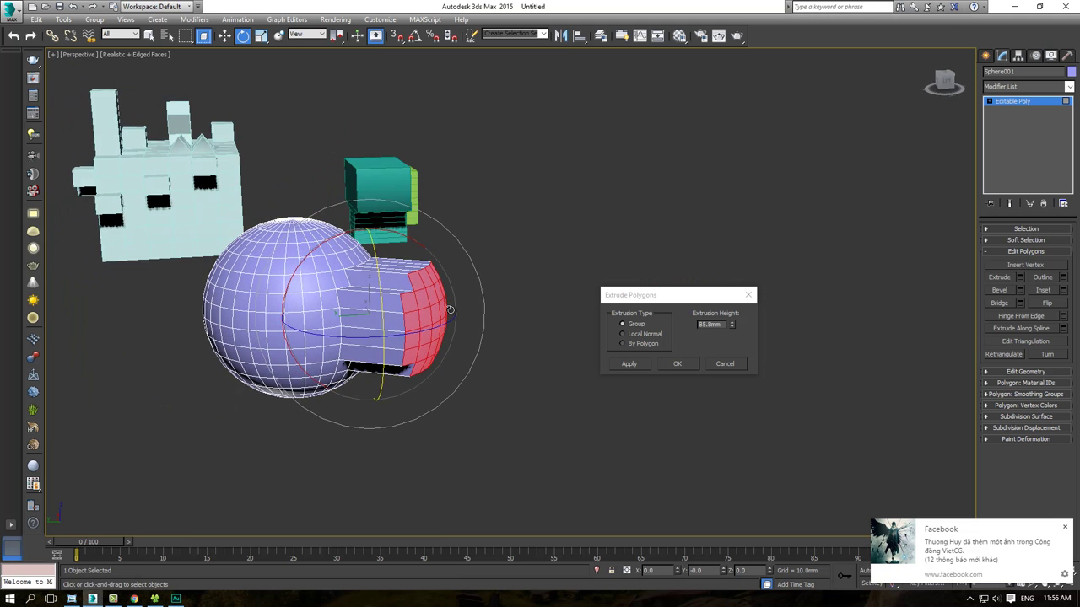
Step: Extrude the sphere's faces By Polygon at 146.718mm into separate spikes, after trying Local Normal
drag(732, 325, 721, 311)
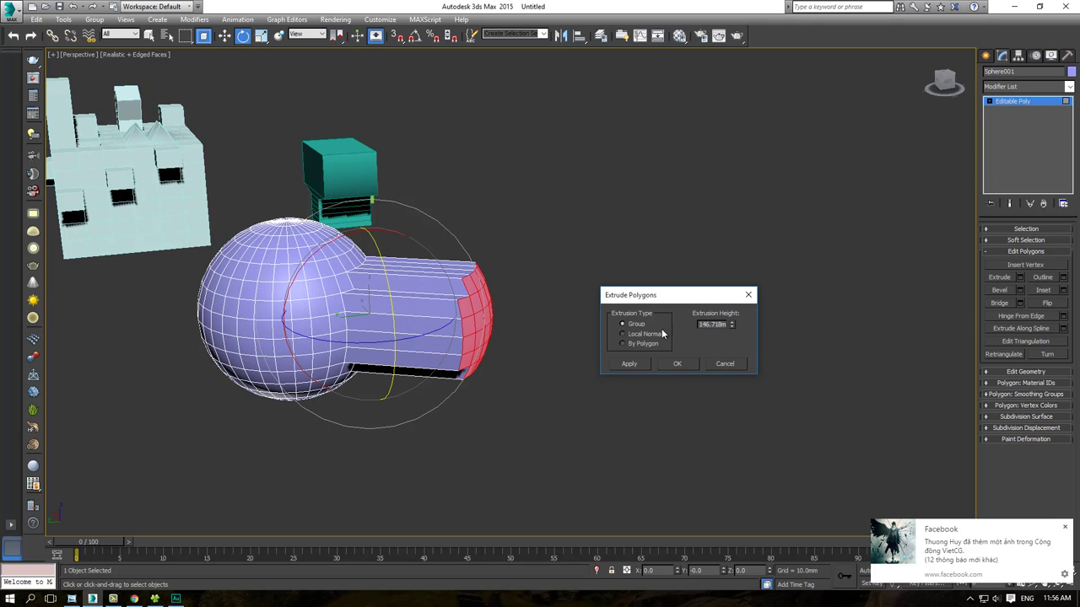
click(629, 336)
alt+middle_drag(506, 338, 434, 345)
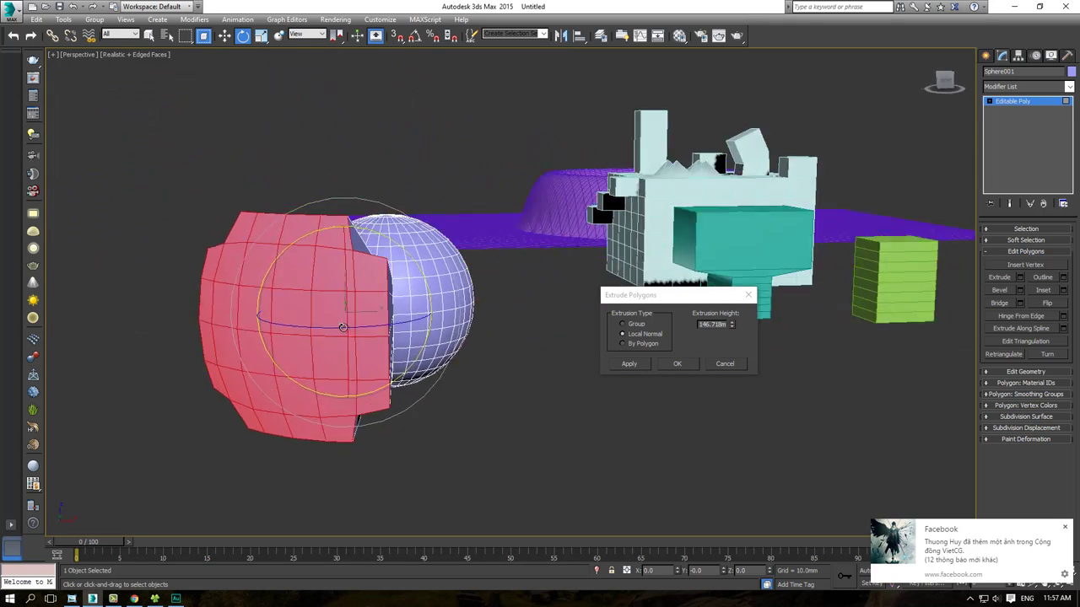
click(635, 343)
mouse_move(518, 350)
alt+middle_down()
mouse_move(387, 308)
mouse_move(500, 345)
mouse_move(513, 291)
alt+middle_up()
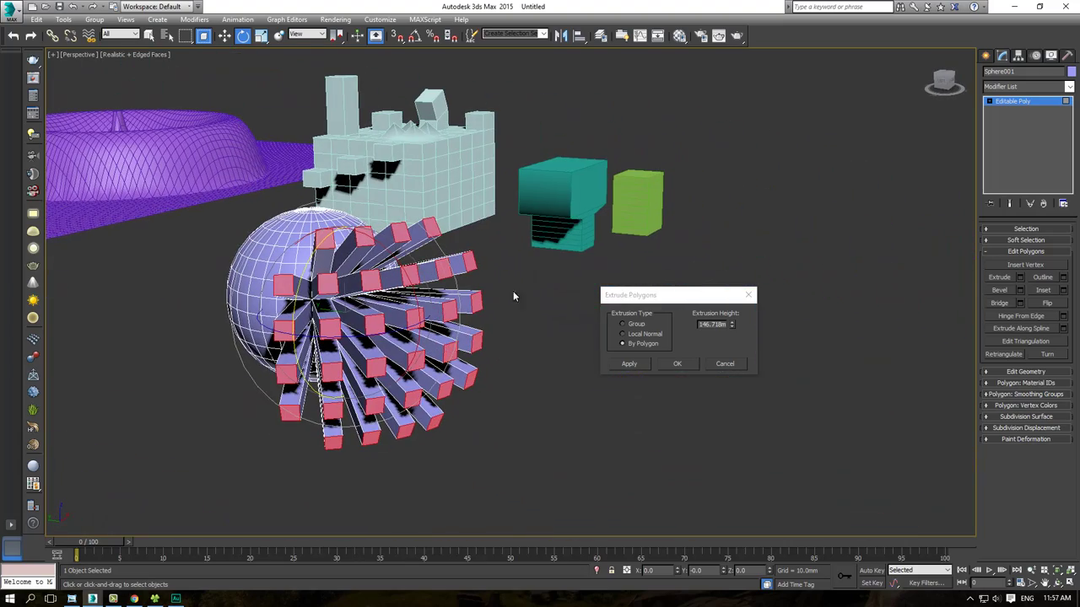
click(677, 363)
click(985, 55)
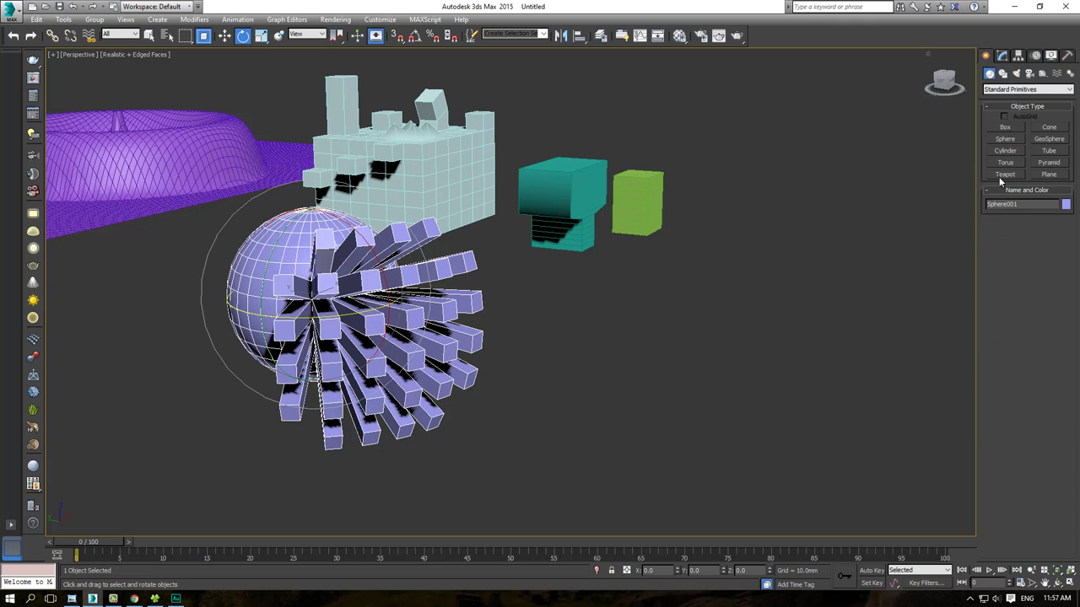
Step: Draw a tall box in the viewport
click(1004, 128)
alt+middle_drag(889, 171, 540, 321)
drag(386, 342, 524, 371)
click(476, 198)
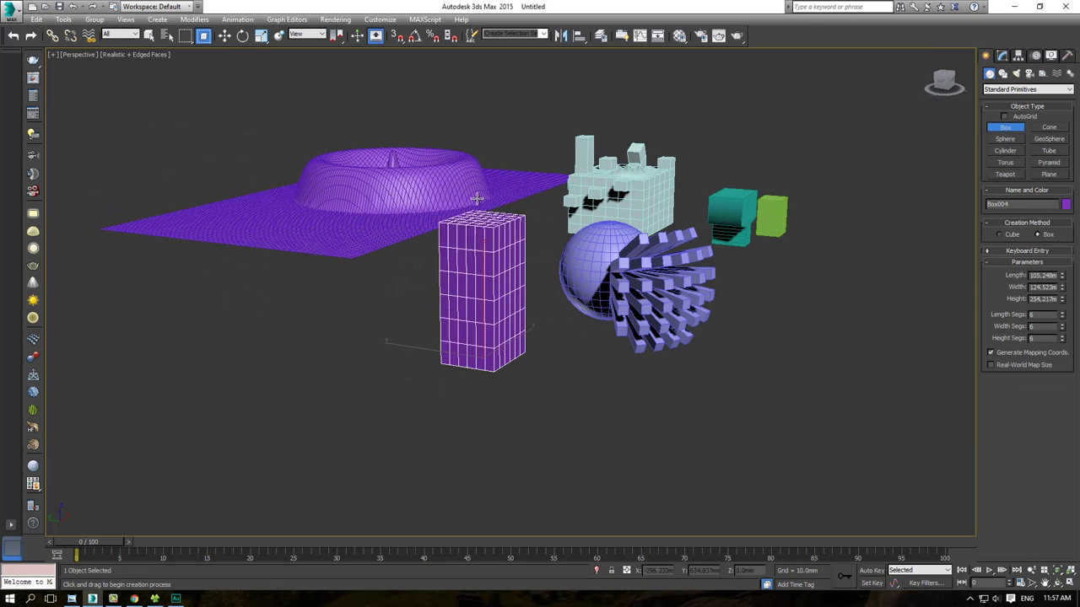
click(477, 169)
key(e)
alt+middle_drag(506, 253, 759, 253)
Step: Give the box 1 length, 1 width and 2 height segments
click(1003, 55)
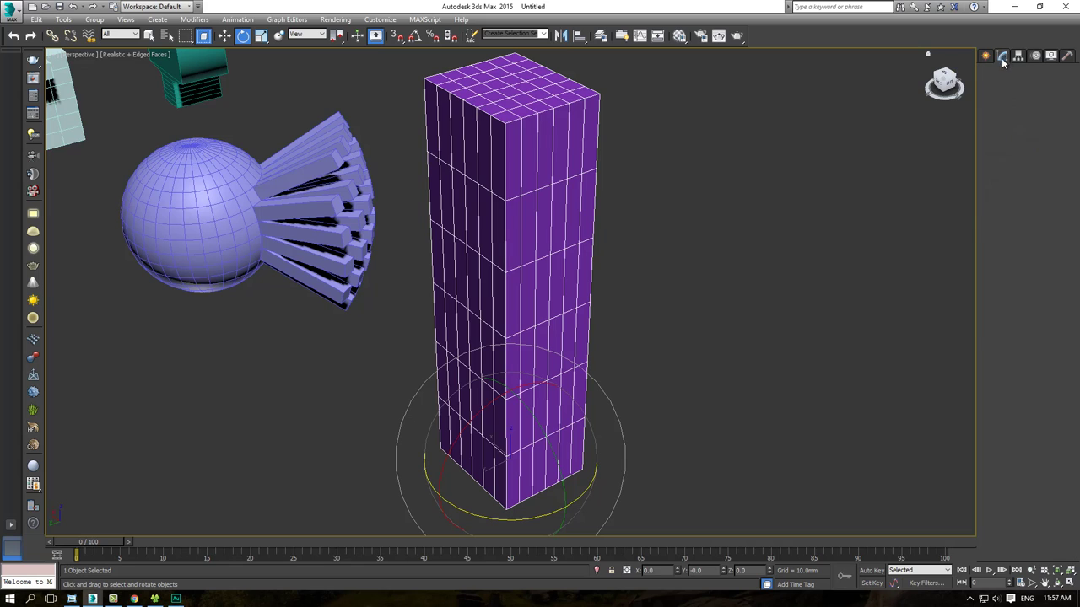
key(Tab)
text(1)
key(Tab)
text(2)
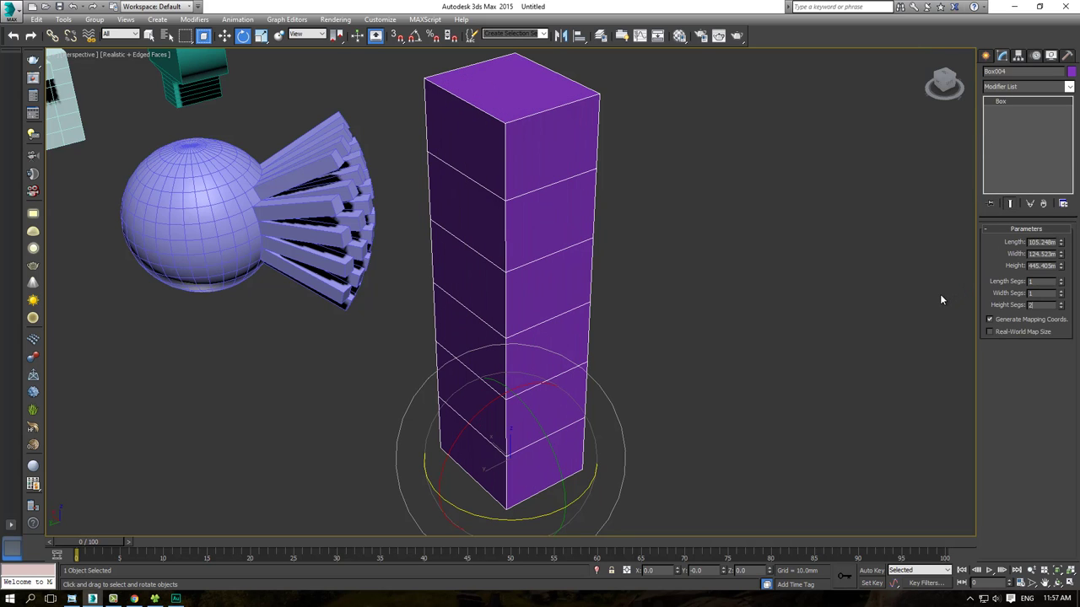
Step: Convert the box to an Editable Poly and select its middle vertices with the Move tool
right_click(443, 281)
mouse_move(462, 390)
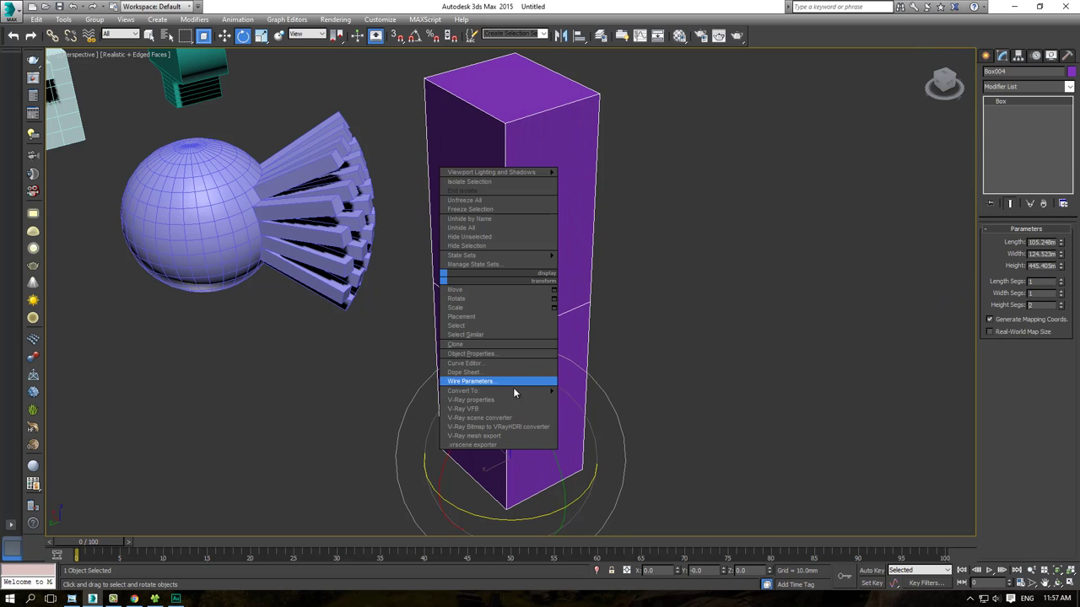
click(588, 400)
alt+middle_drag(717, 354, 593, 351)
key(1)
drag(700, 236, 357, 337)
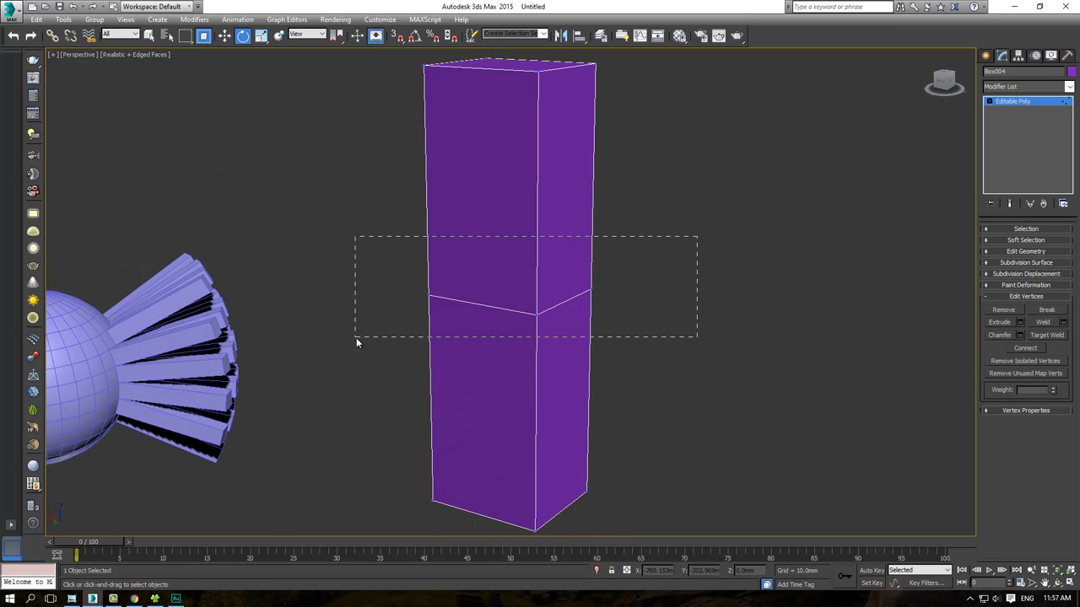
scroll(413, 278, down, 5)
click(224, 36)
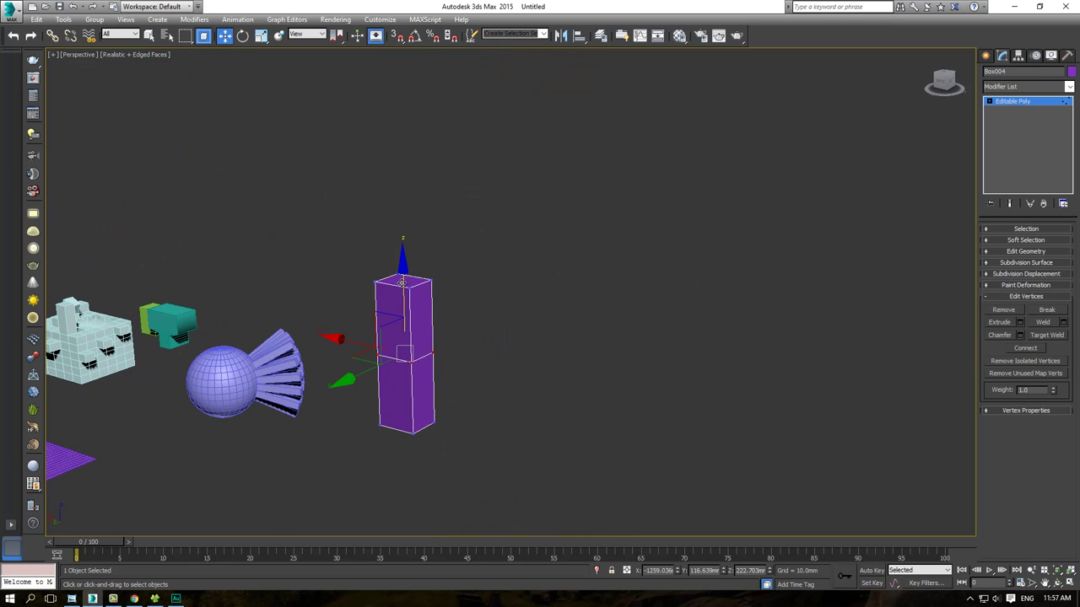
scroll(448, 268, up, 8)
Step: Switch to Polygon level and select the faces of the box's upper section
right_click(473, 263)
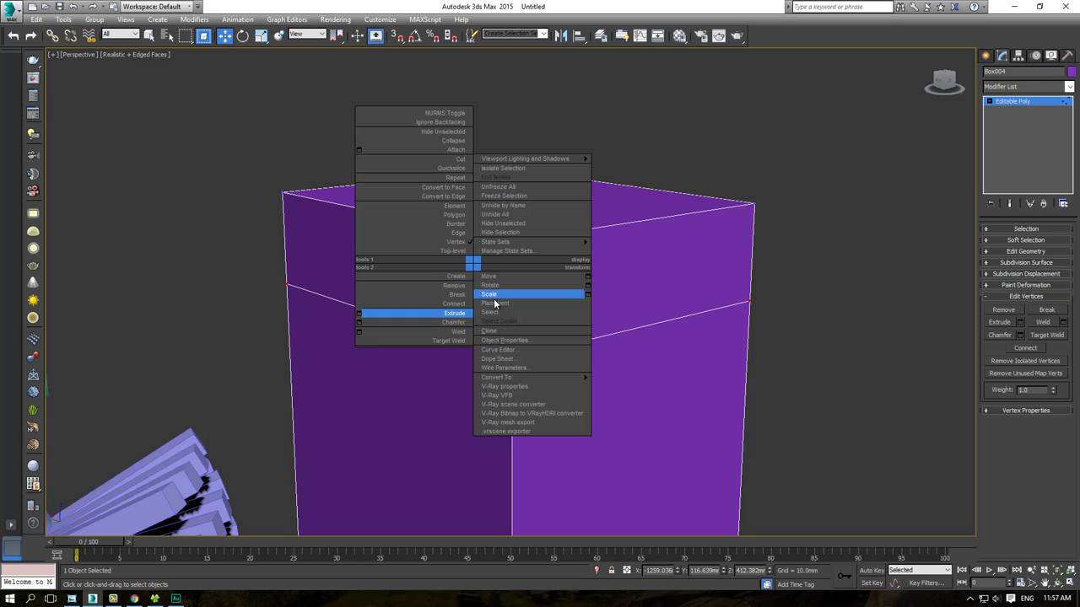
click(641, 379)
key(4)
scroll(575, 291, down, 2)
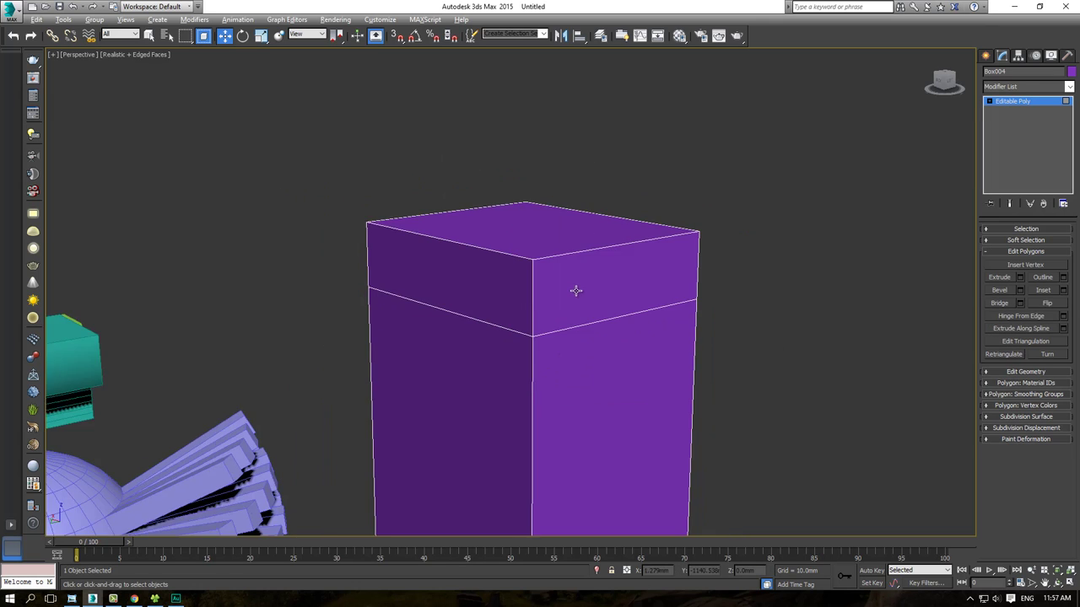
alt+middle_drag(575, 291, 557, 275)
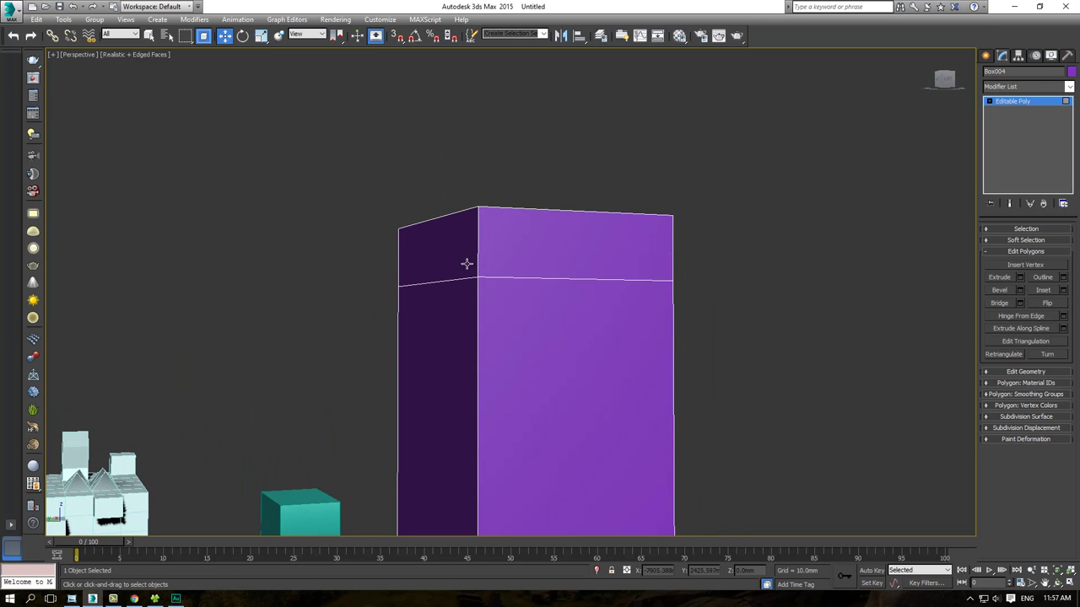
alt+middle_drag(253, 64, 683, 278)
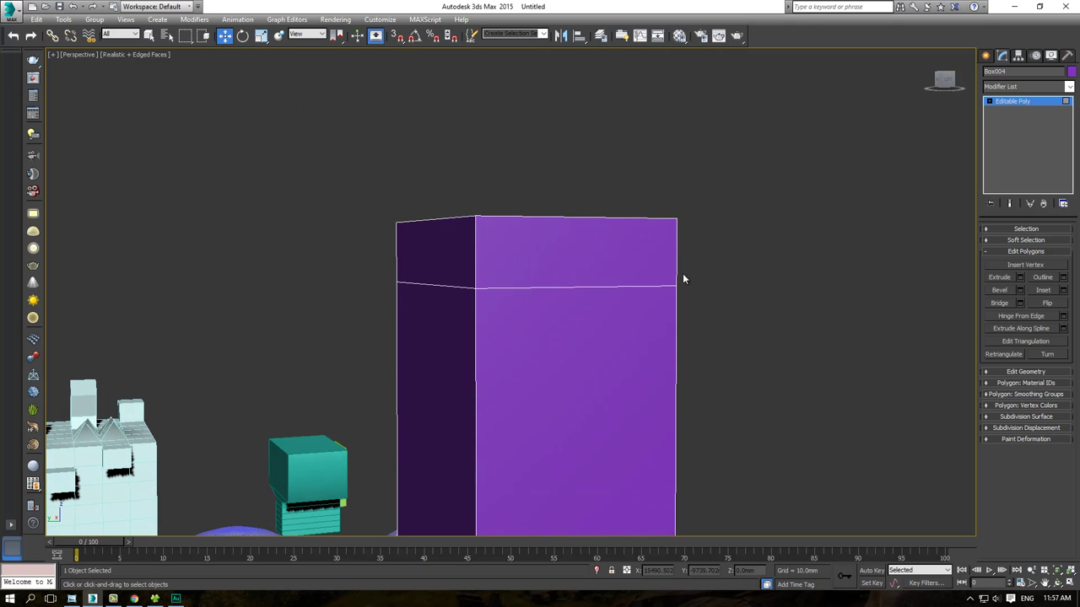
drag(314, 256, 314, 258)
alt+middle_drag(321, 257, 591, 278)
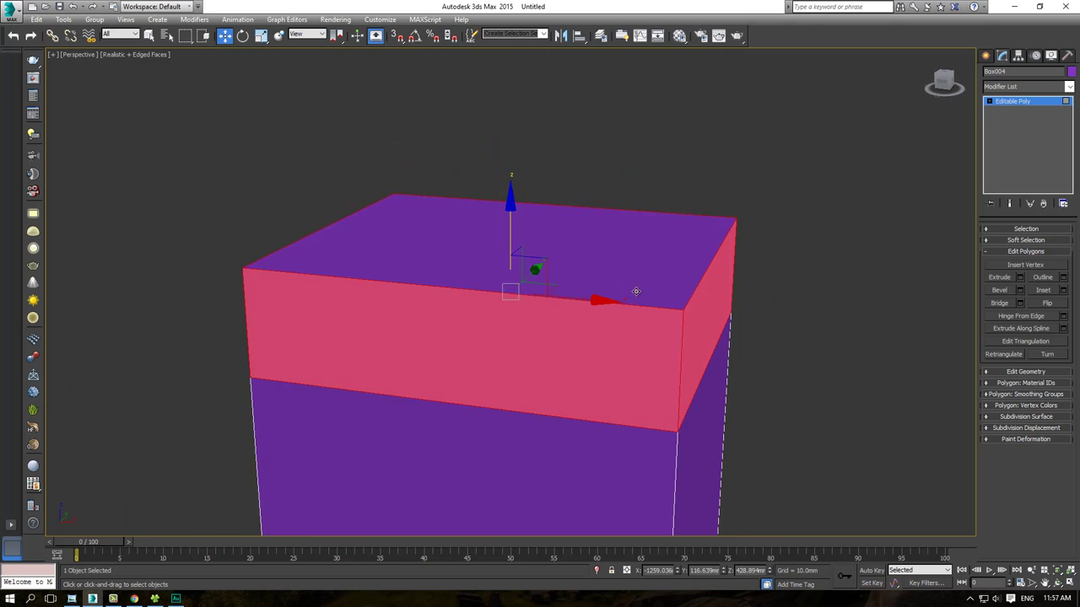
Step: Open Extrude settings on the upper faces and compare Group, Local Normal and By Polygon at about 216mm
right_click(597, 276)
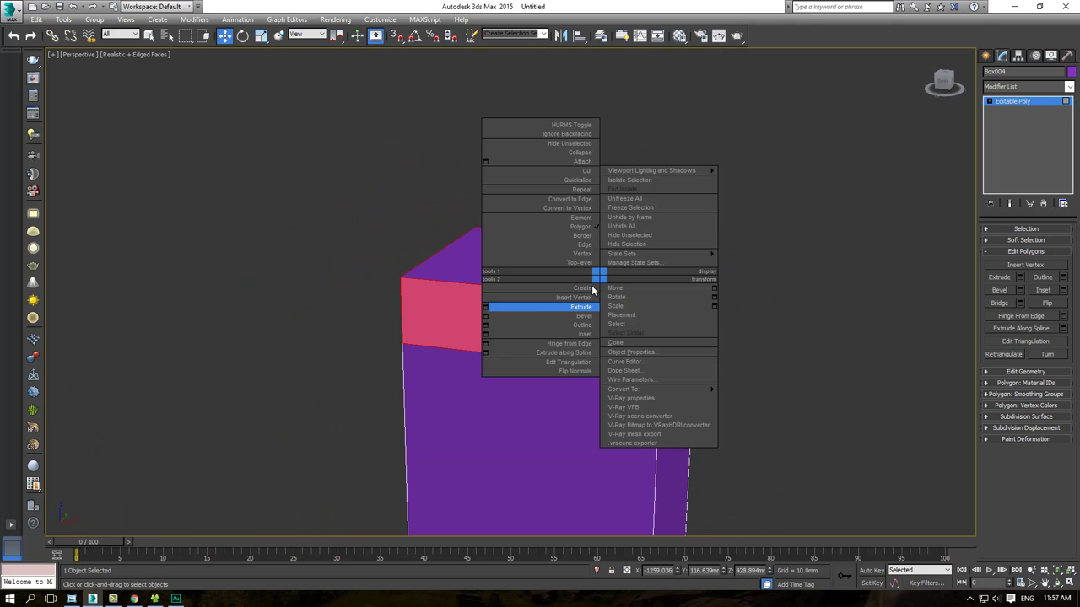
click(495, 307)
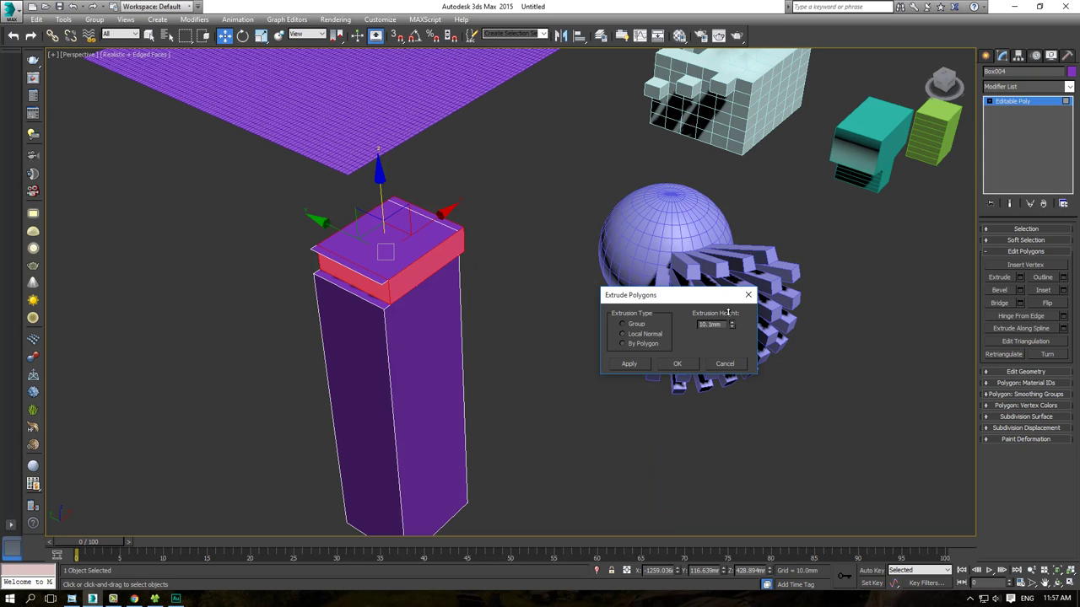
drag(732, 324, 732, 287)
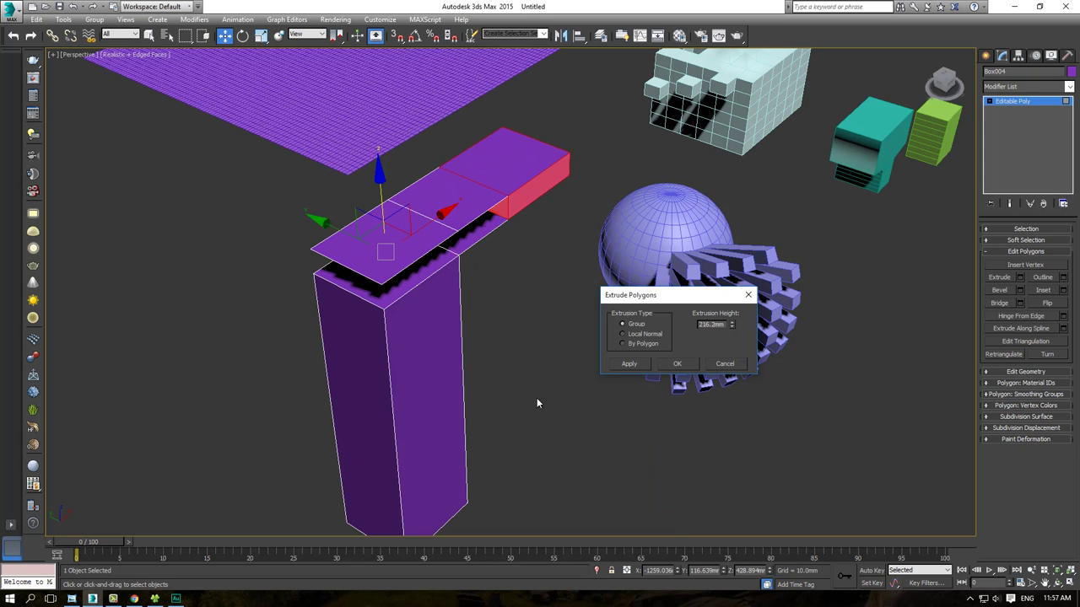
mouse_move(537, 398)
alt+middle_down()
mouse_move(470, 372)
mouse_move(558, 348)
alt+middle_up()
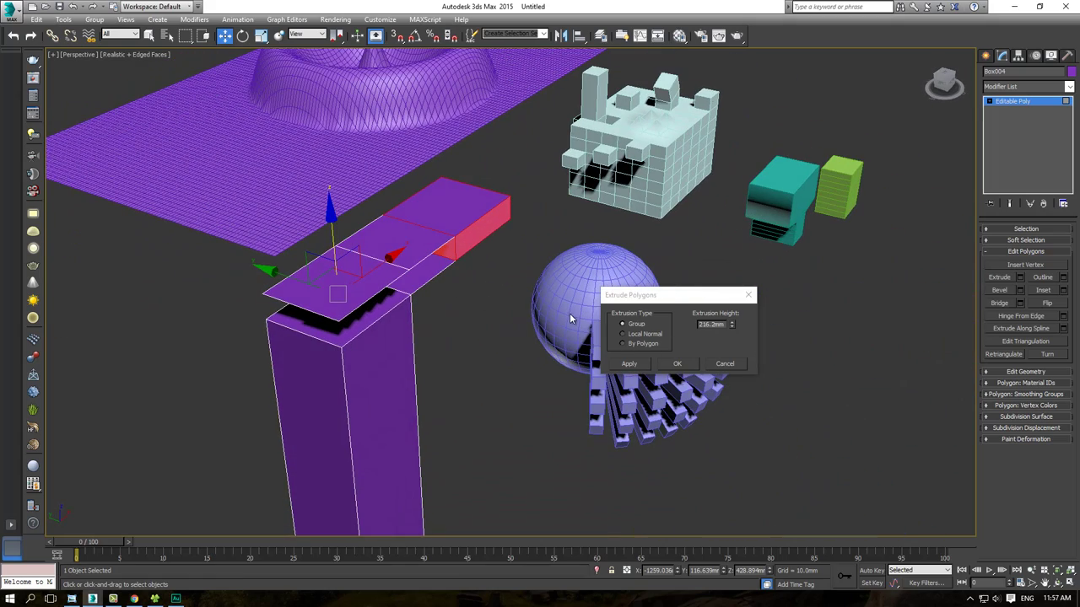
click(632, 335)
alt+middle_drag(386, 321, 354, 325)
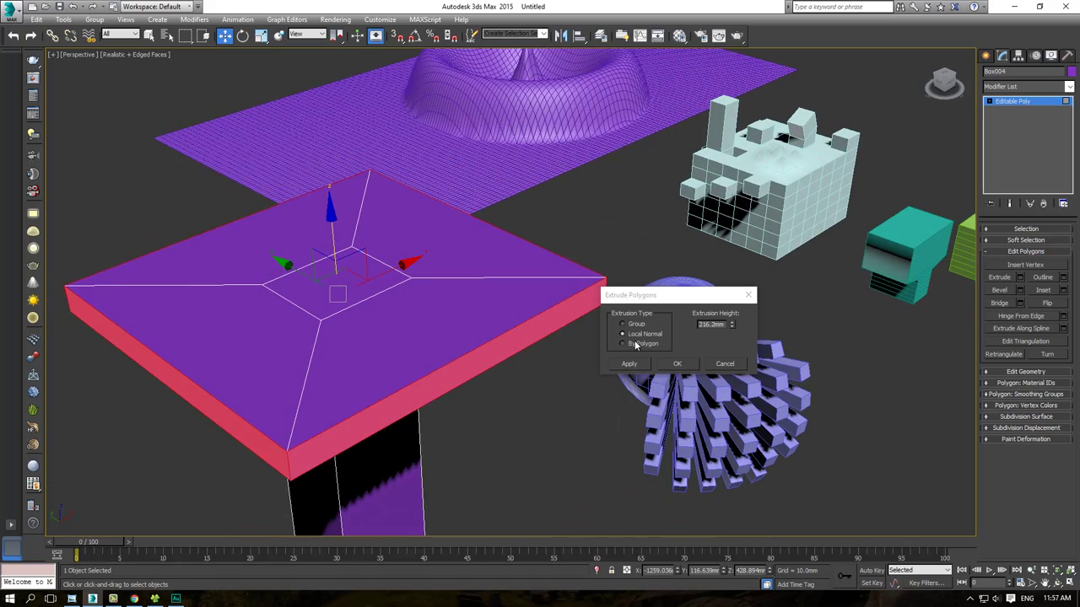
click(636, 346)
mouse_move(490, 352)
alt+middle_down()
mouse_move(440, 305)
mouse_move(443, 287)
mouse_move(457, 351)
alt+middle_up()
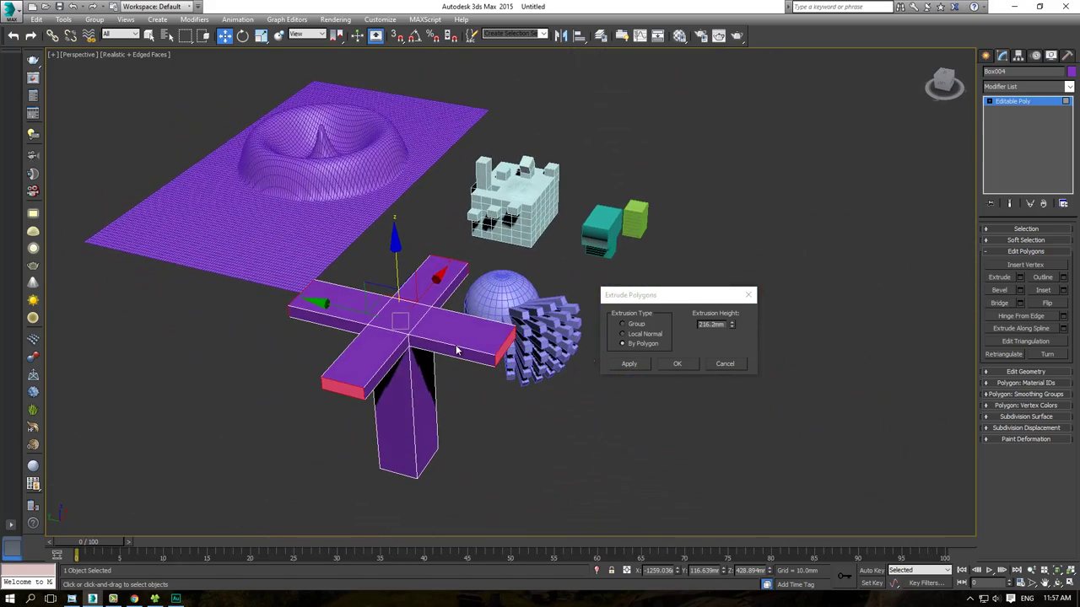
Step: Commit a Local Normal extrusion of about 36.754mm and return to the tutorial page
click(625, 334)
alt+middle_drag(532, 359, 545, 354)
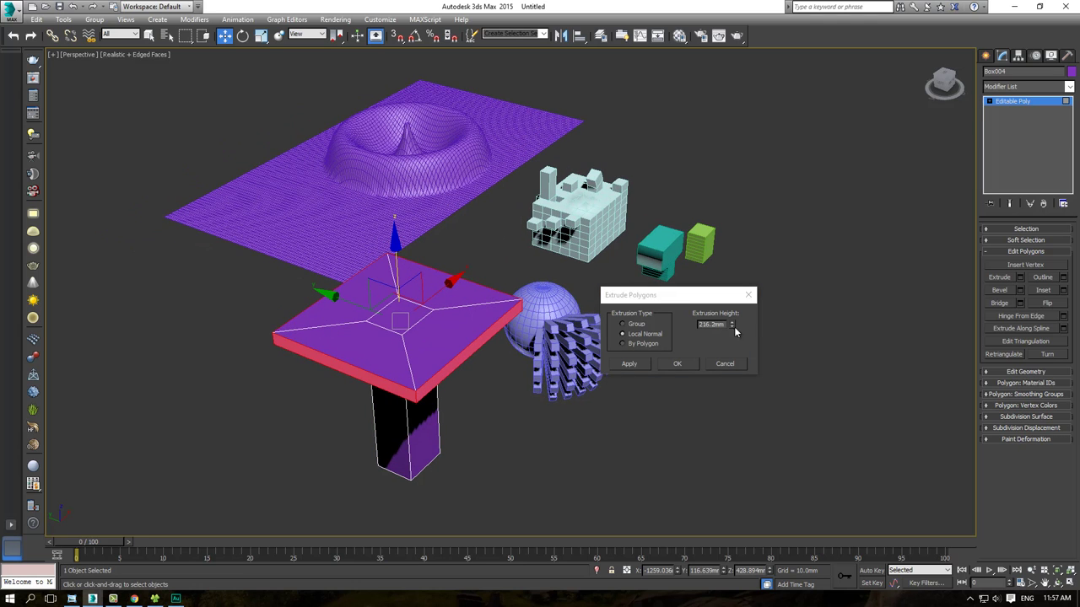
drag(732, 325, 727, 368)
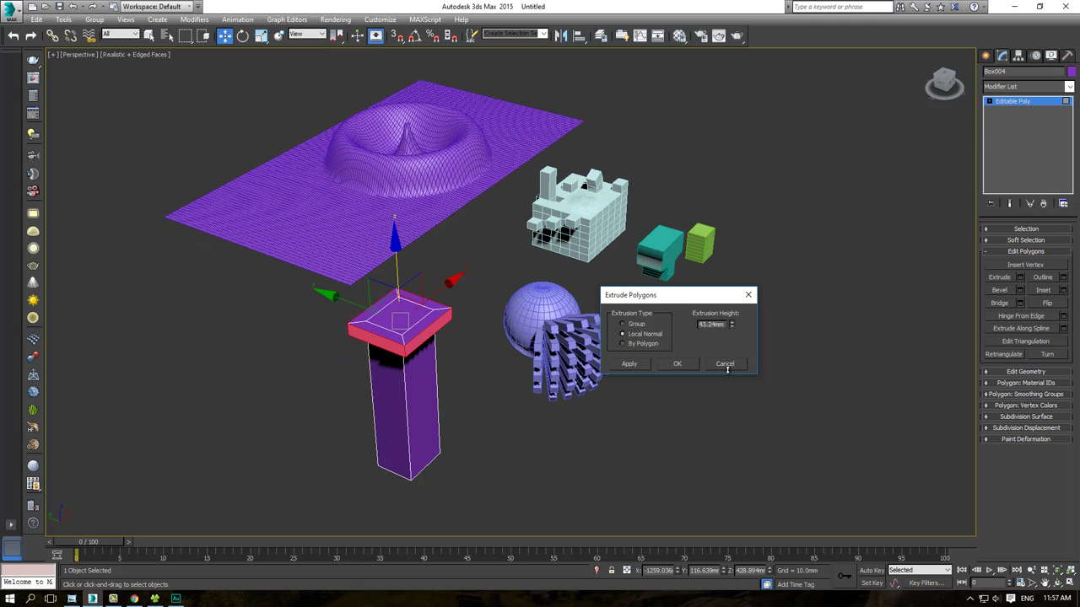
mouse_move(597, 378)
alt+middle_down()
mouse_move(356, 285)
mouse_move(346, 360)
alt+middle_up()
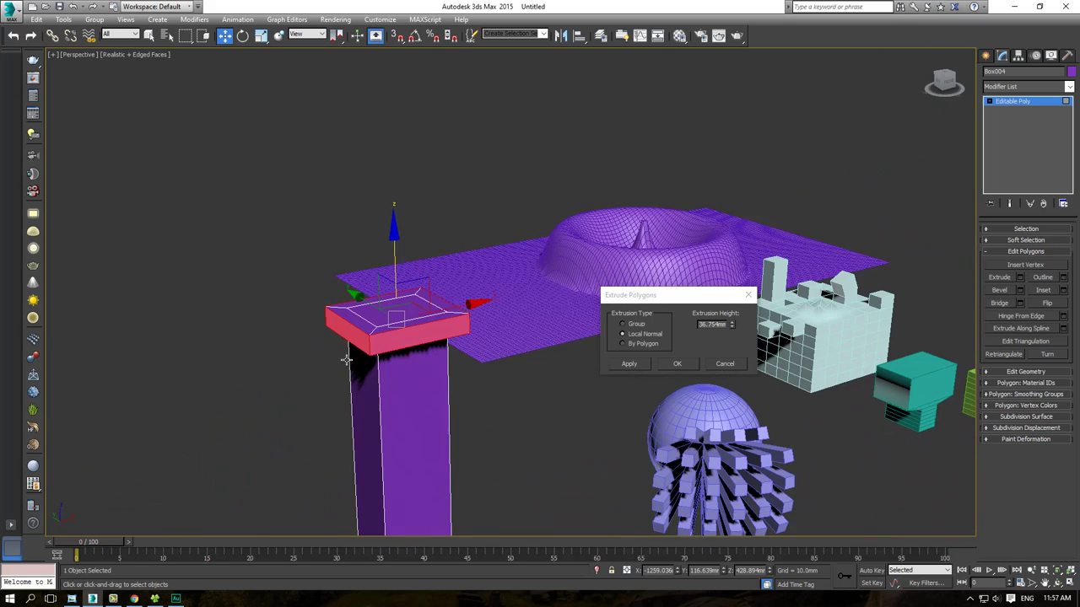
click(677, 364)
mouse_move(549, 373)
alt+middle_down()
mouse_move(407, 320)
mouse_move(439, 354)
alt+middle_up()
scroll(439, 354, up, 3)
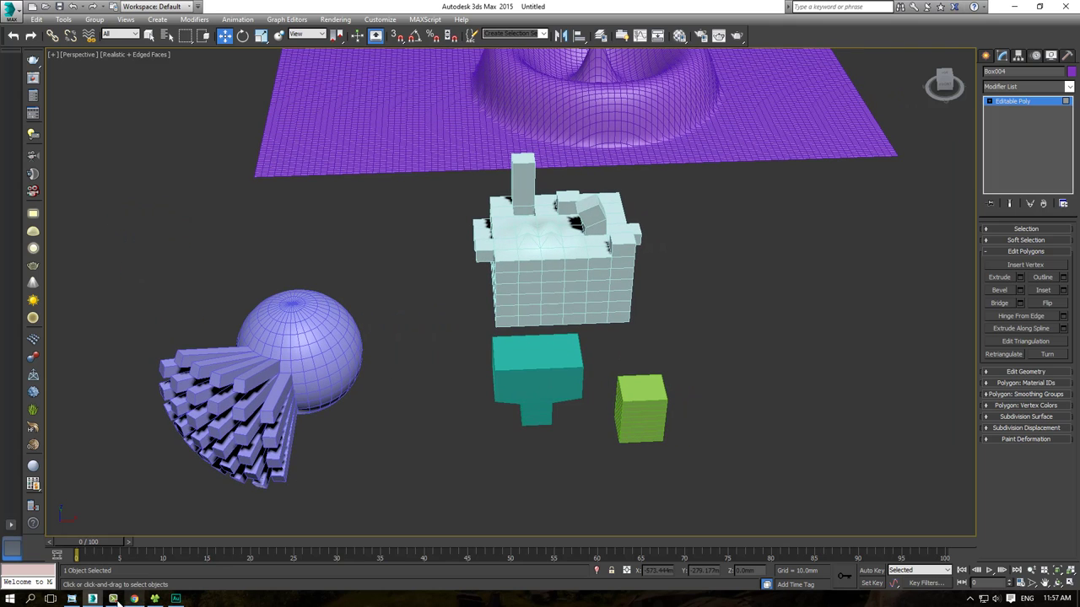
click(71, 598)
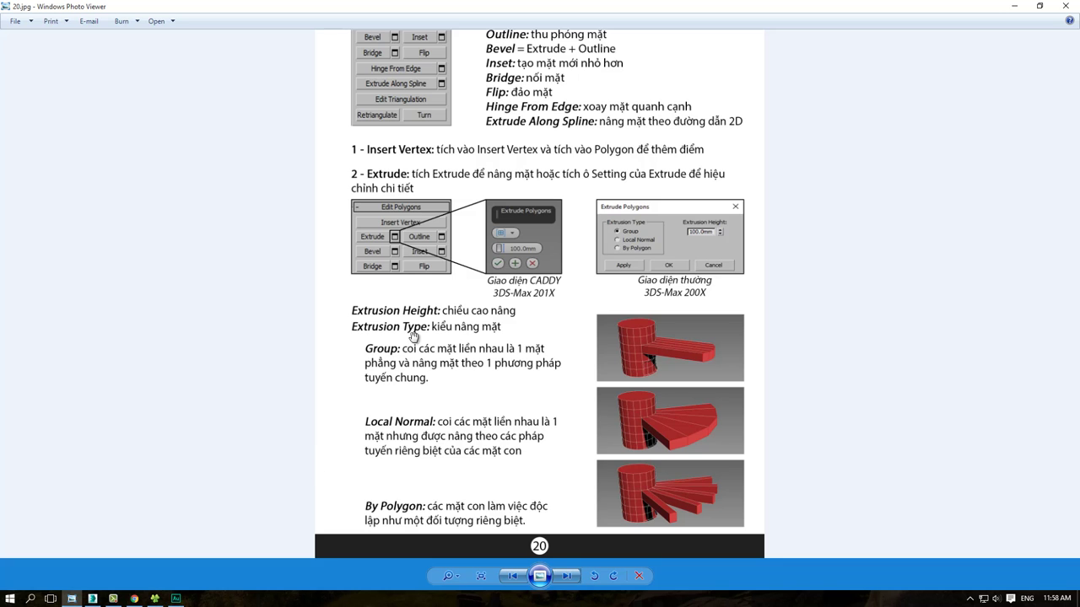
Step: Frame the CADDY panel illustration in red, clear it, and return to 3ds Max
scroll(469, 354, up, 3)
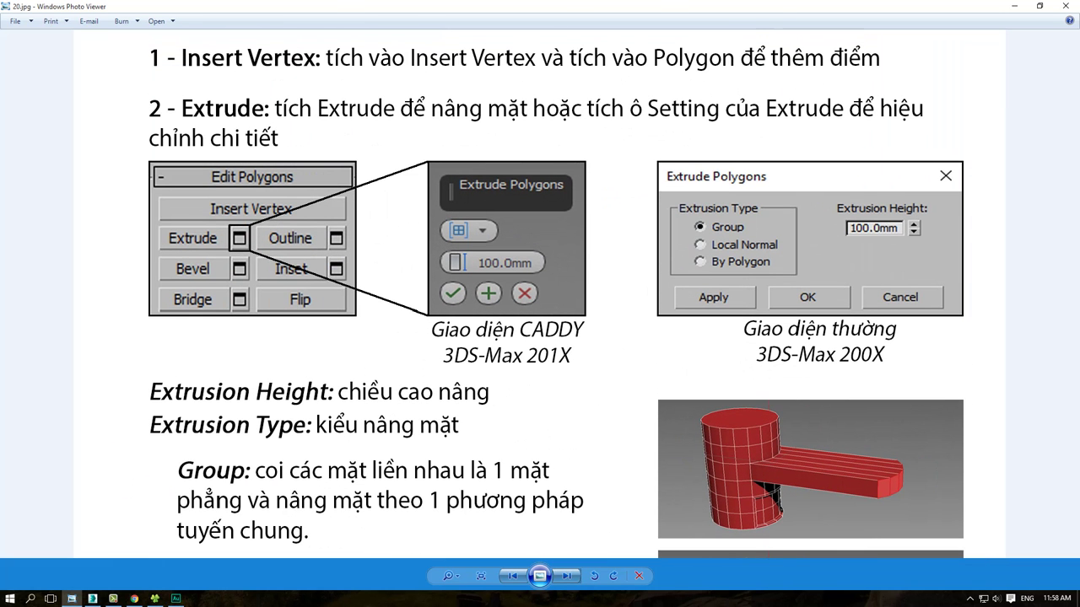
drag(413, 166, 594, 372)
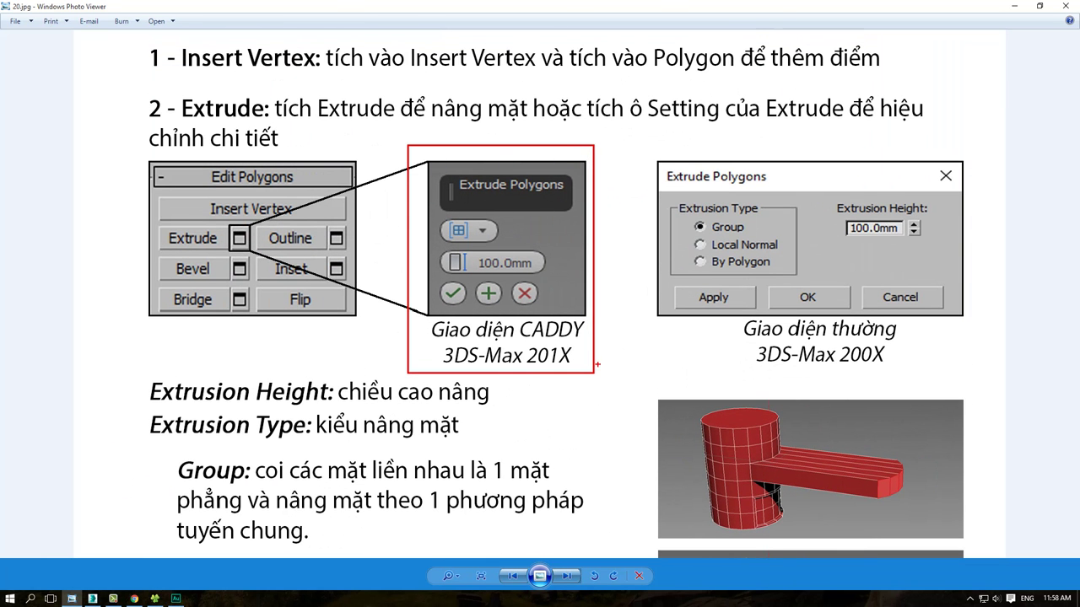
key(Escape)
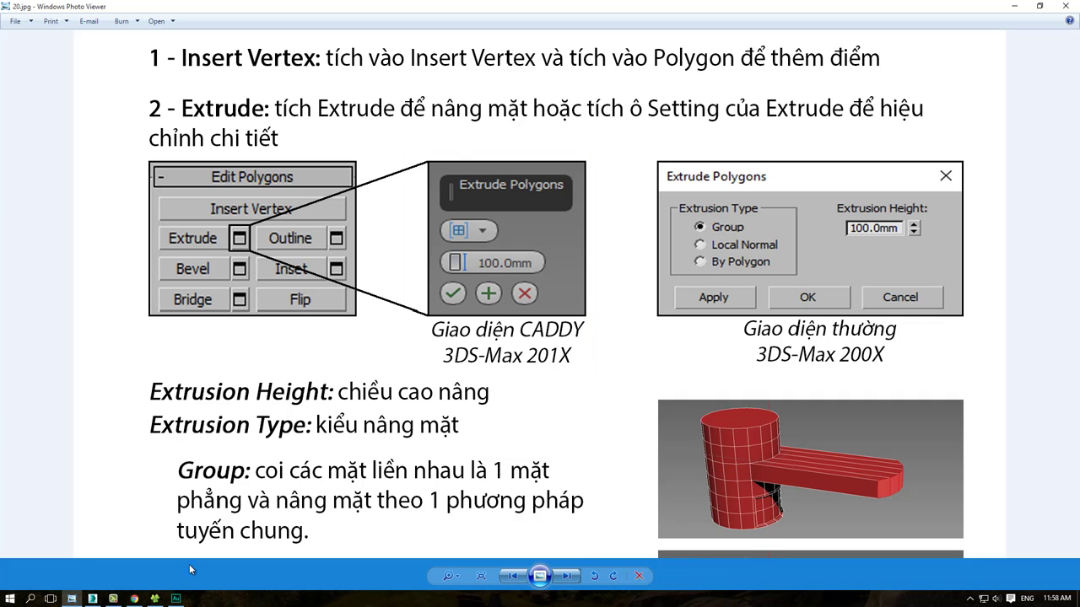
click(93, 599)
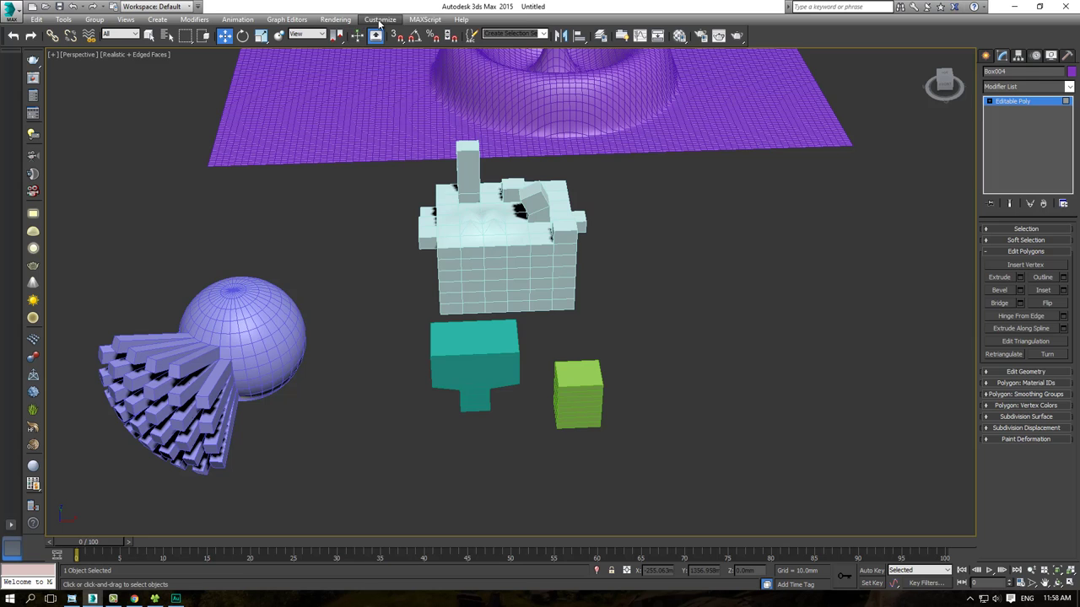
Step: Turn on Enable Caddy Controls in the Preferences
click(379, 20)
click(492, 196)
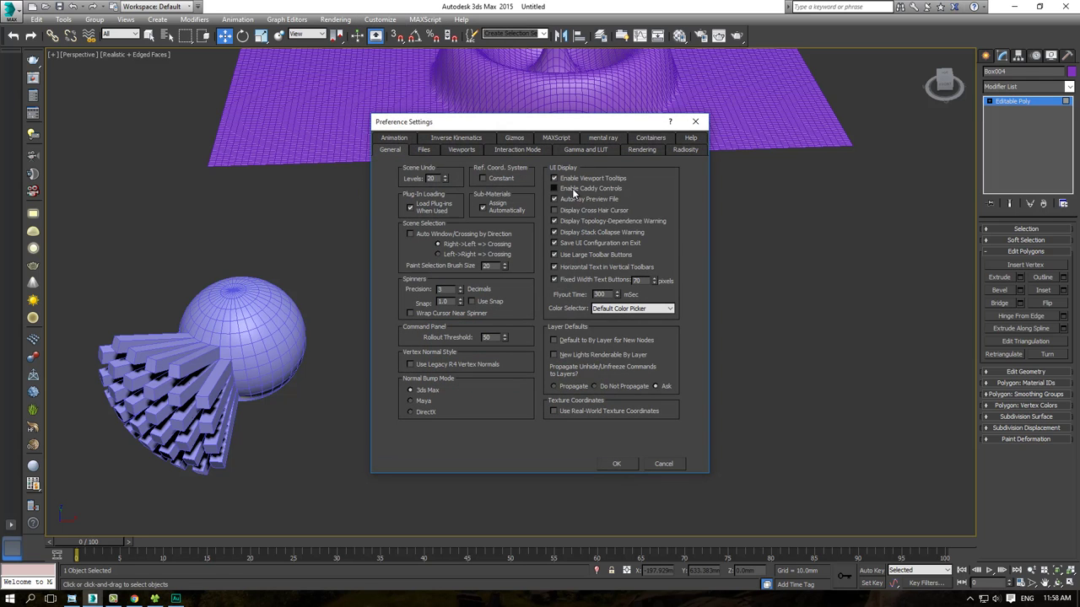
click(616, 464)
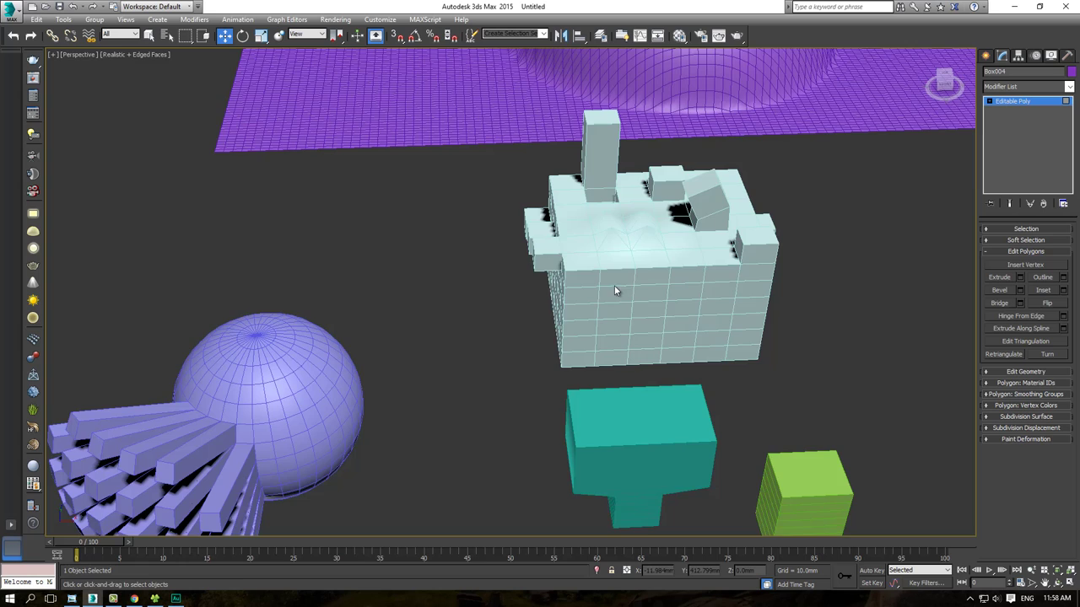
Step: Select the sphere and, at Polygon level, select the polygons on its left side
mouse_move(614, 285)
alt+middle_down()
mouse_move(365, 352)
mouse_move(542, 352)
mouse_move(590, 334)
alt+middle_up()
mouse_move(444, 308)
alt+middle_down()
mouse_move(409, 273)
mouse_move(560, 314)
alt+middle_up()
scroll(408, 273, down, 5)
click(447, 316)
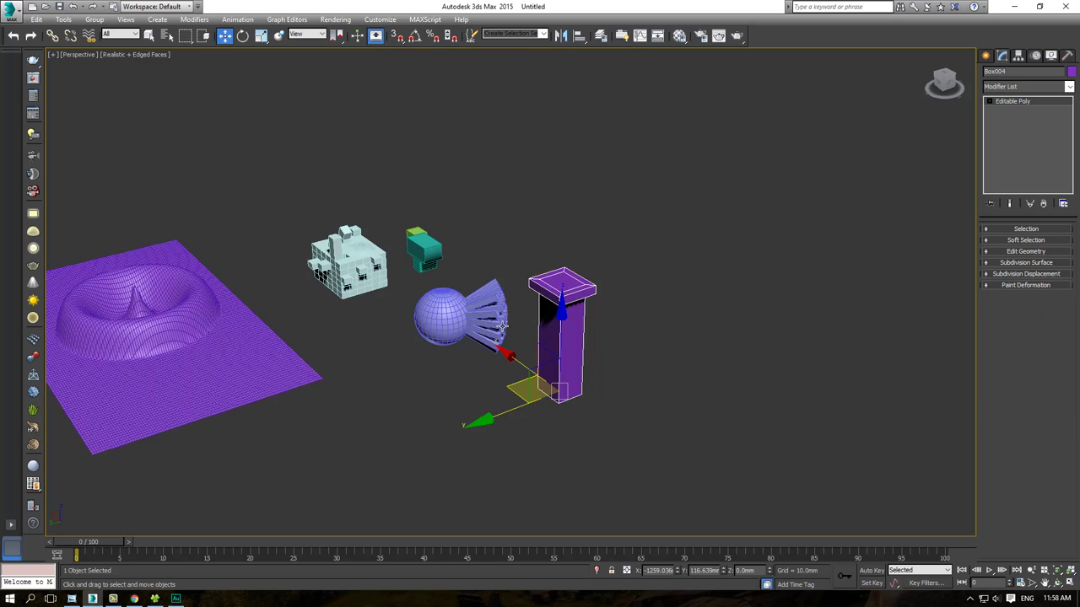
key(z)
key(4)
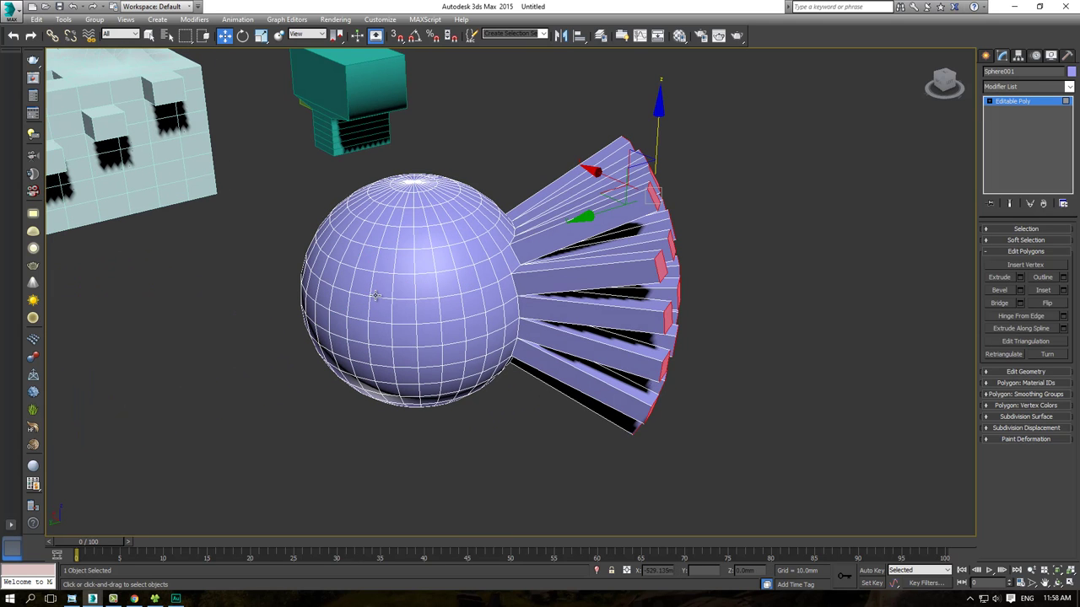
click(265, 187)
drag(344, 418, 345, 417)
alt+middle_drag(345, 418, 357, 375)
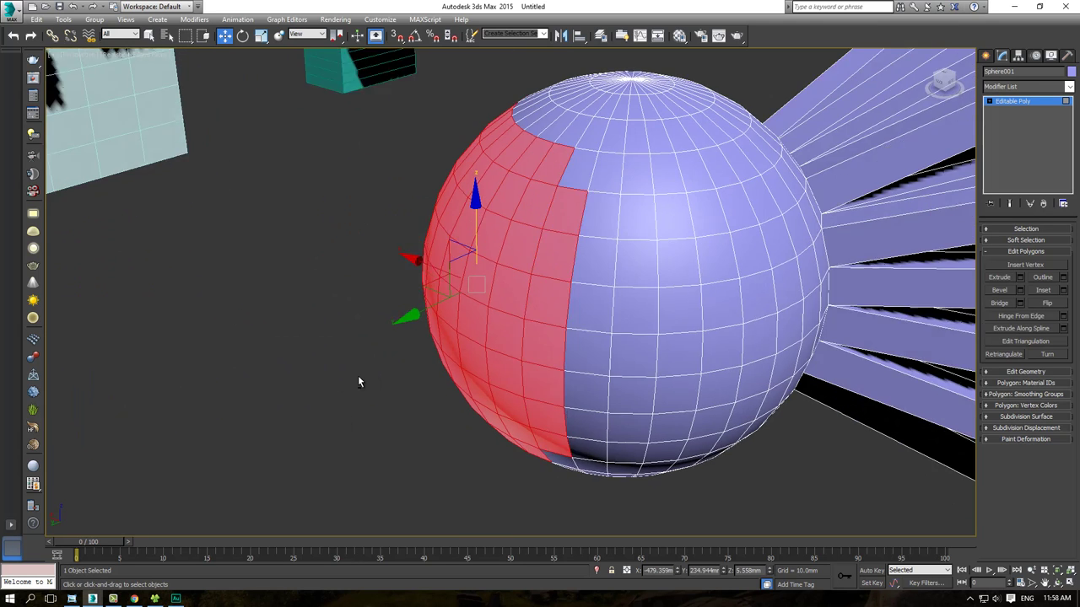
Step: Trial-extrude them with the caddy as Group at 137.491mm, then cancel
right_click(465, 321)
click(349, 357)
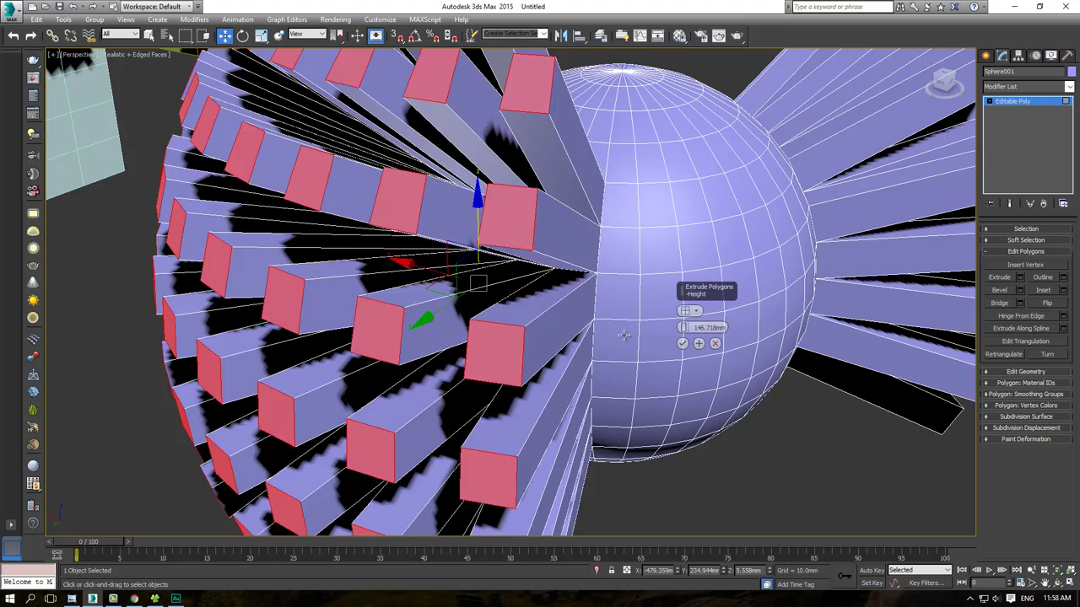
alt+middle_drag(405, 336, 703, 302)
drag(685, 293, 629, 363)
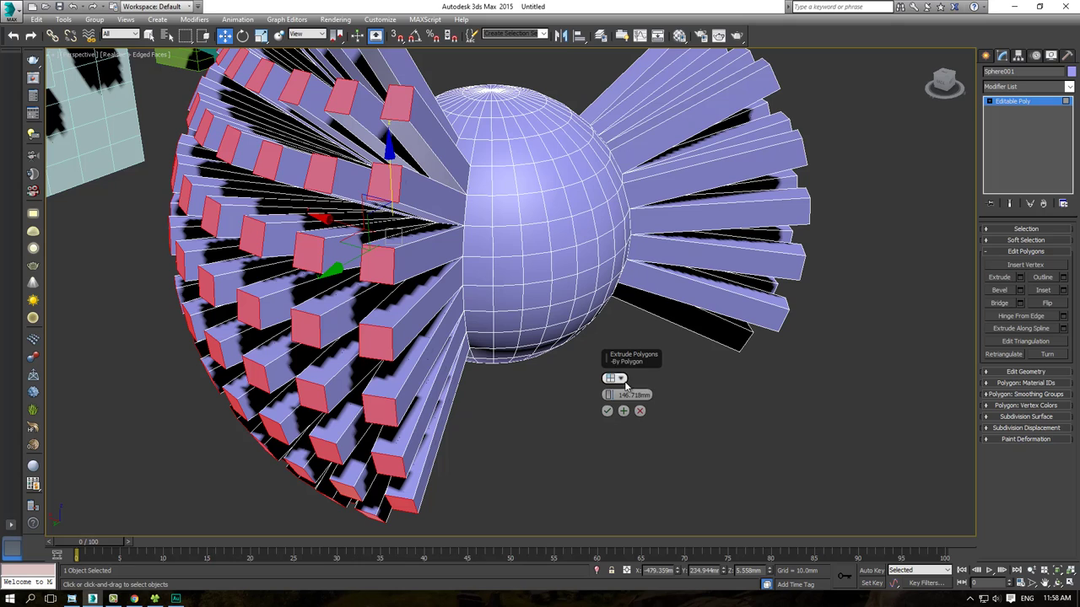
click(509, 291)
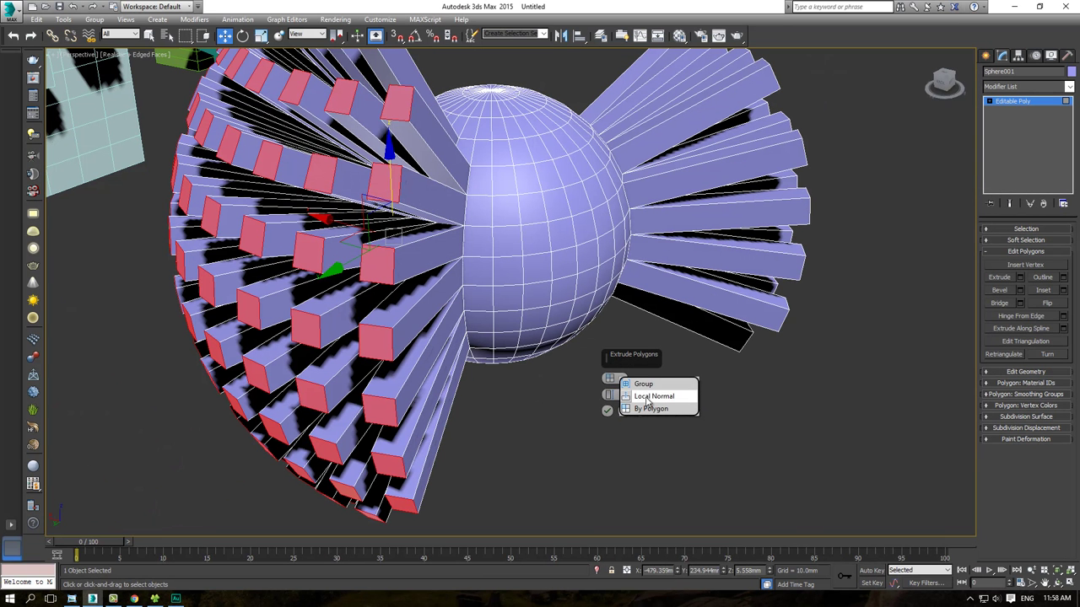
click(672, 381)
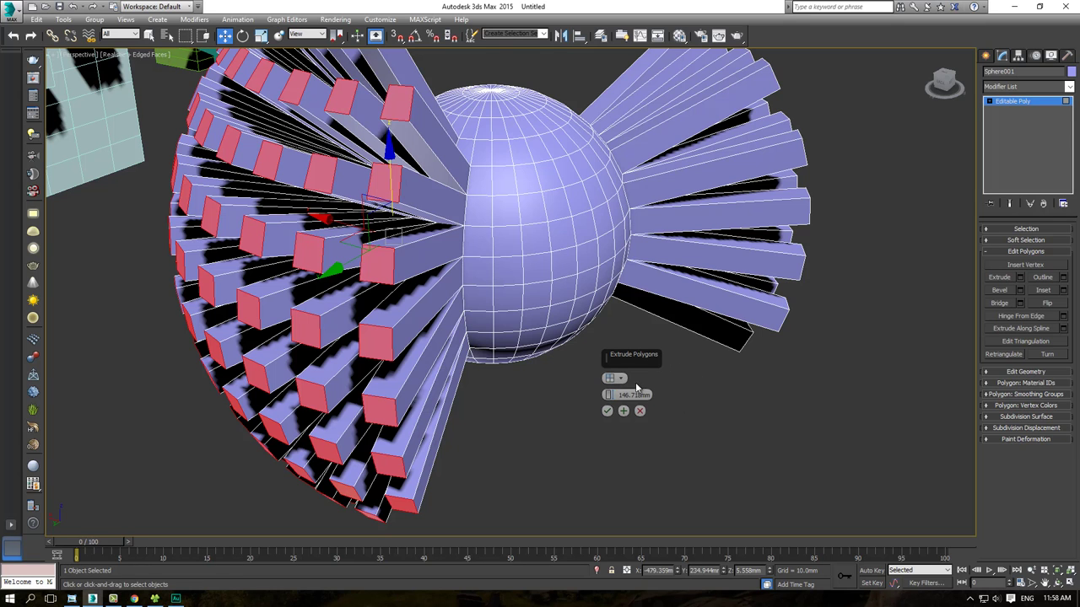
drag(609, 384, 634, 421)
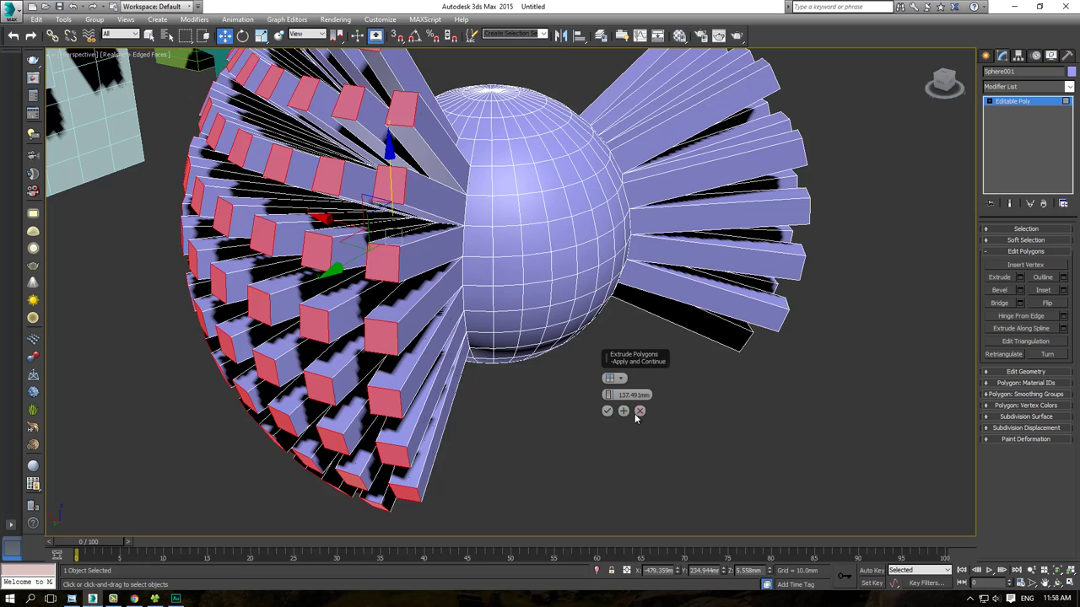
click(638, 412)
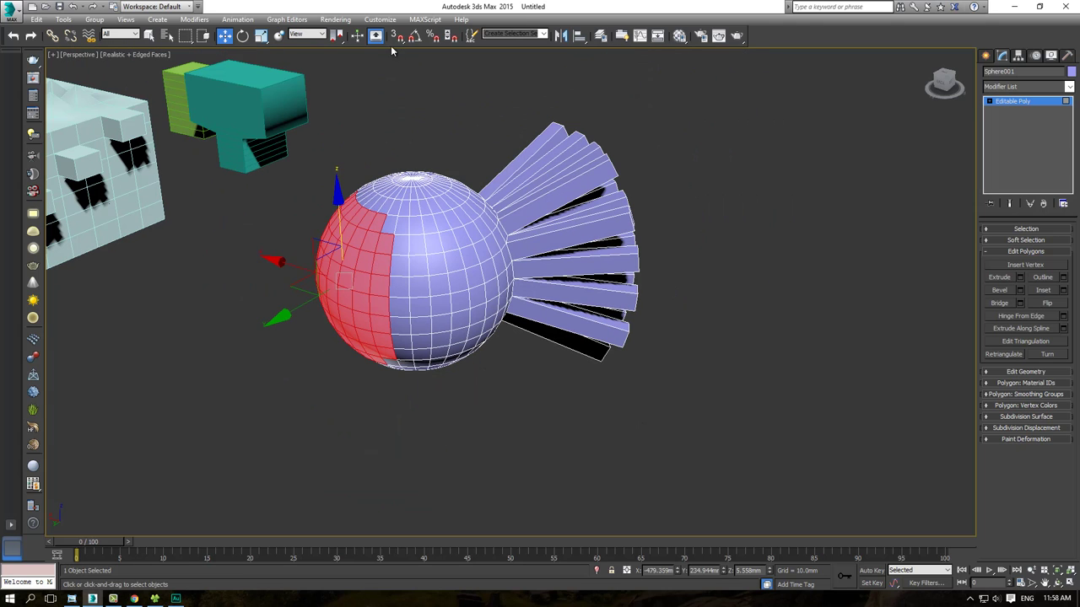
Step: Turn off Enable Caddy Controls in the Preferences
click(380, 18)
click(426, 197)
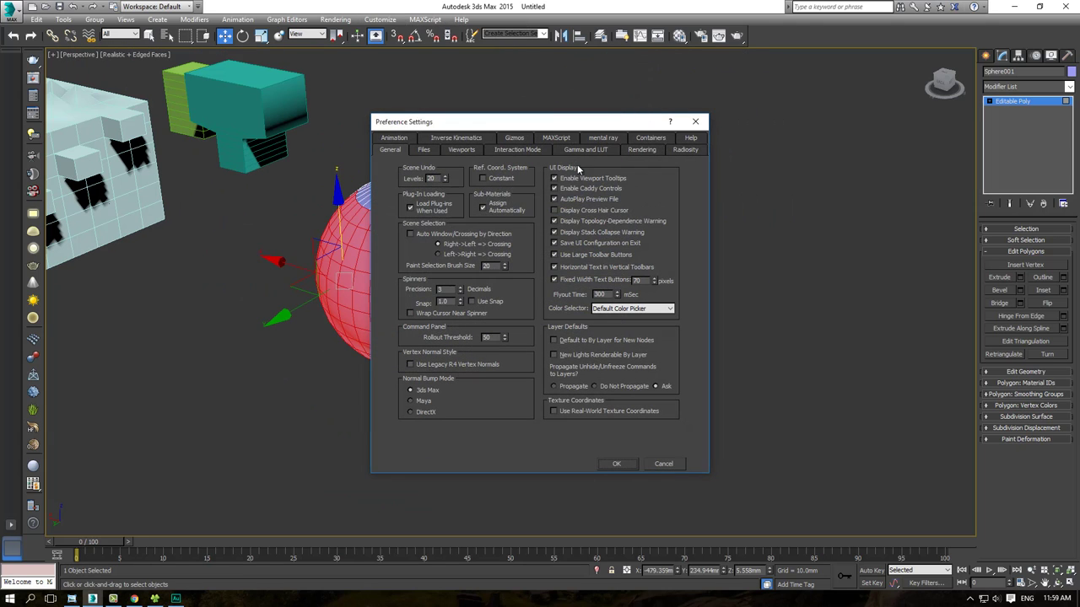
click(616, 464)
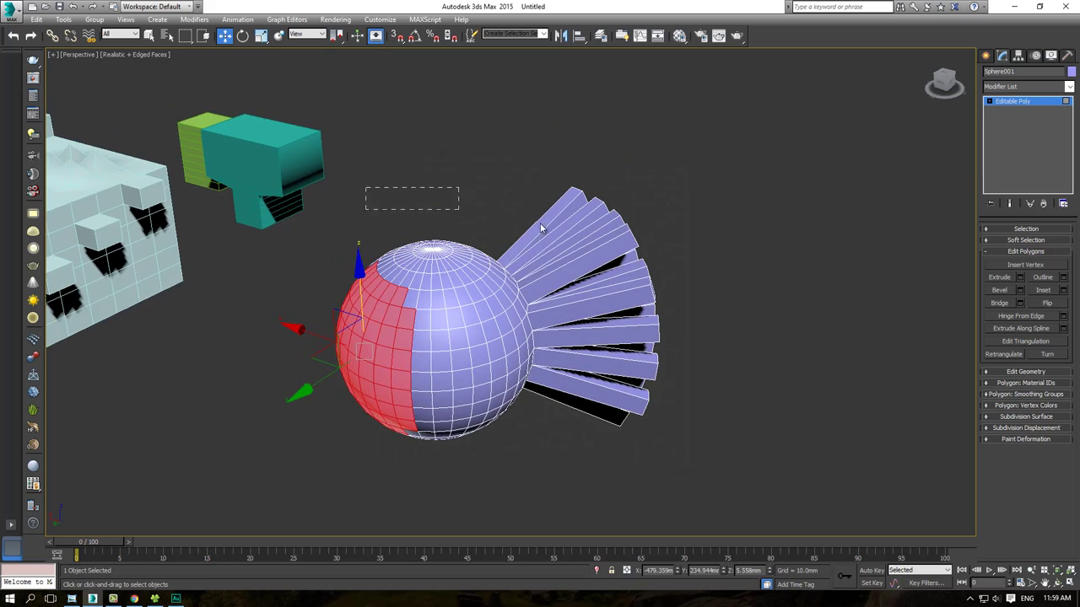
Step: Select the gridded box and, at Polygon level, pick the tall column's top polygon
mouse_move(540, 223)
alt+middle_down()
mouse_move(405, 253)
mouse_move(413, 337)
alt+middle_up()
click(397, 270)
key(z)
key(4)
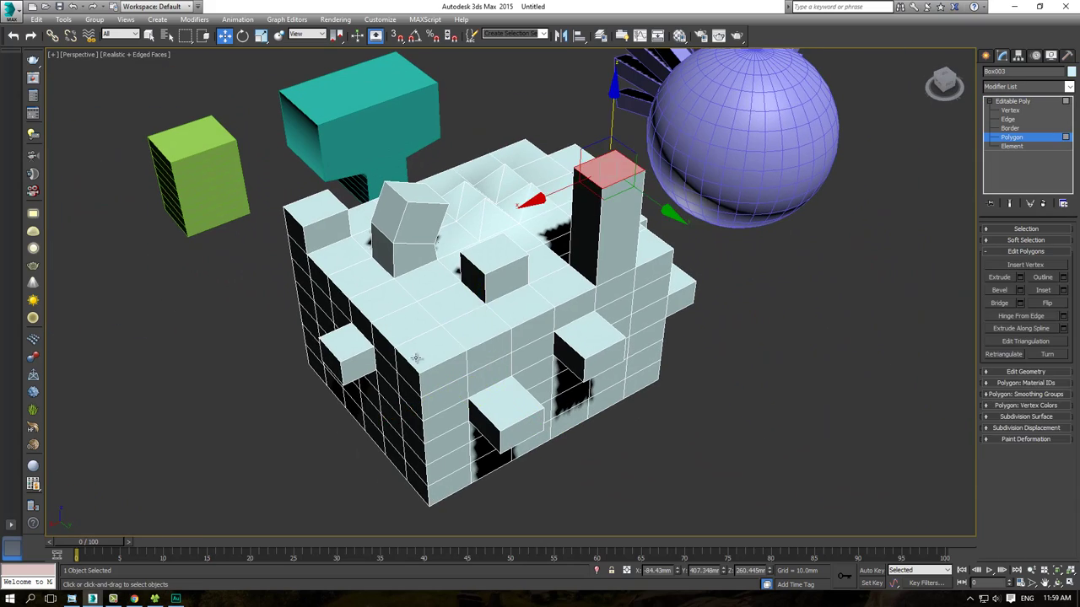
click(447, 369)
alt+middle_drag(447, 370, 434, 318)
Step: Open Extrude settings for the top polygon and apply a 100mm extrusion
right_click(433, 317)
click(320, 349)
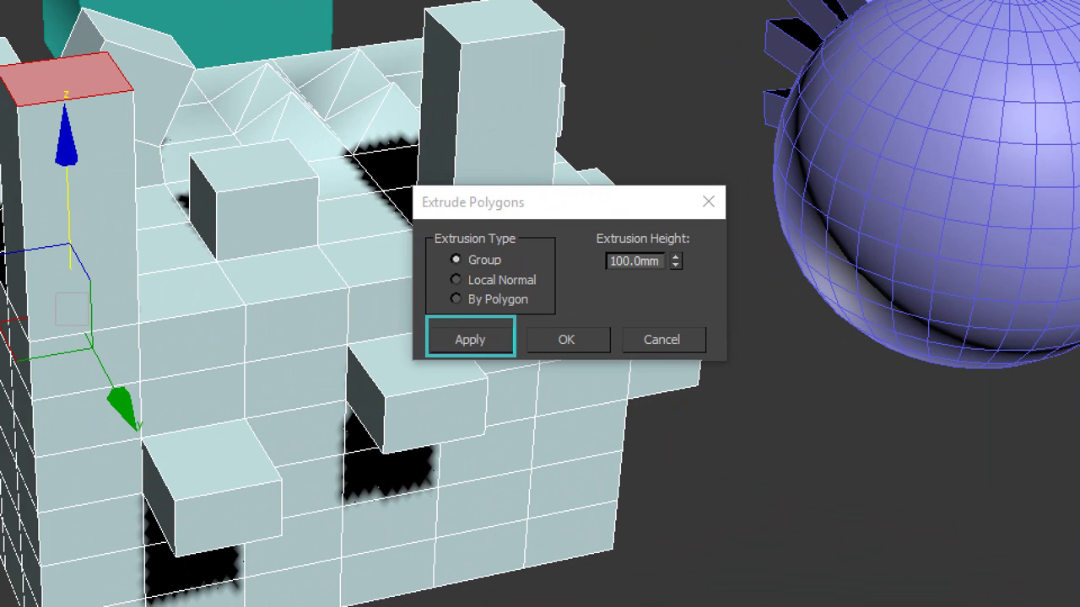
drag(462, 355, 488, 388)
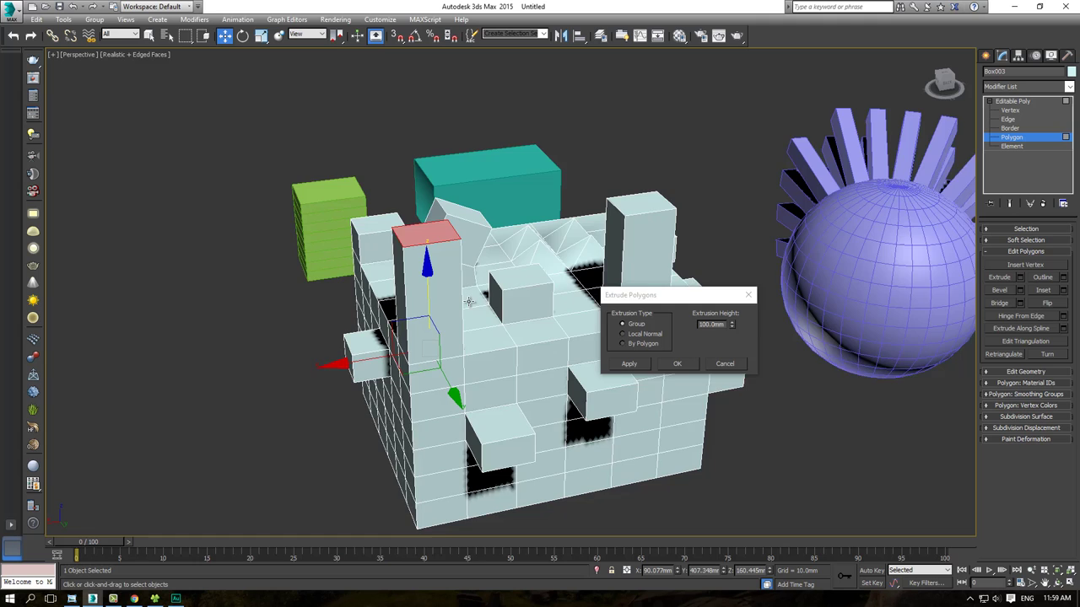
alt+middle_drag(507, 333, 445, 331)
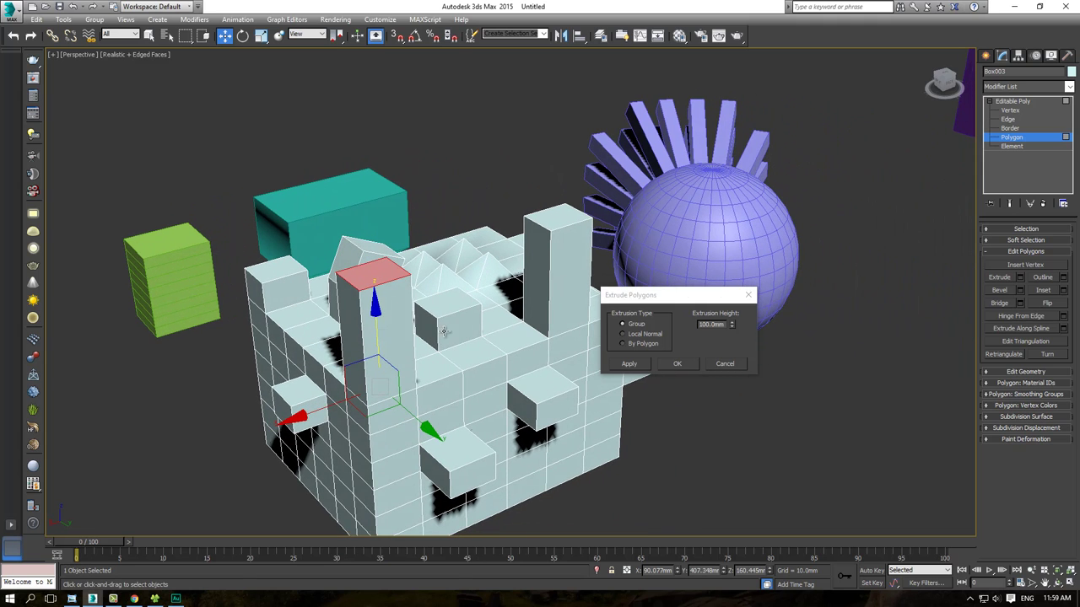
click(634, 368)
alt+middle_drag(393, 327, 396, 305)
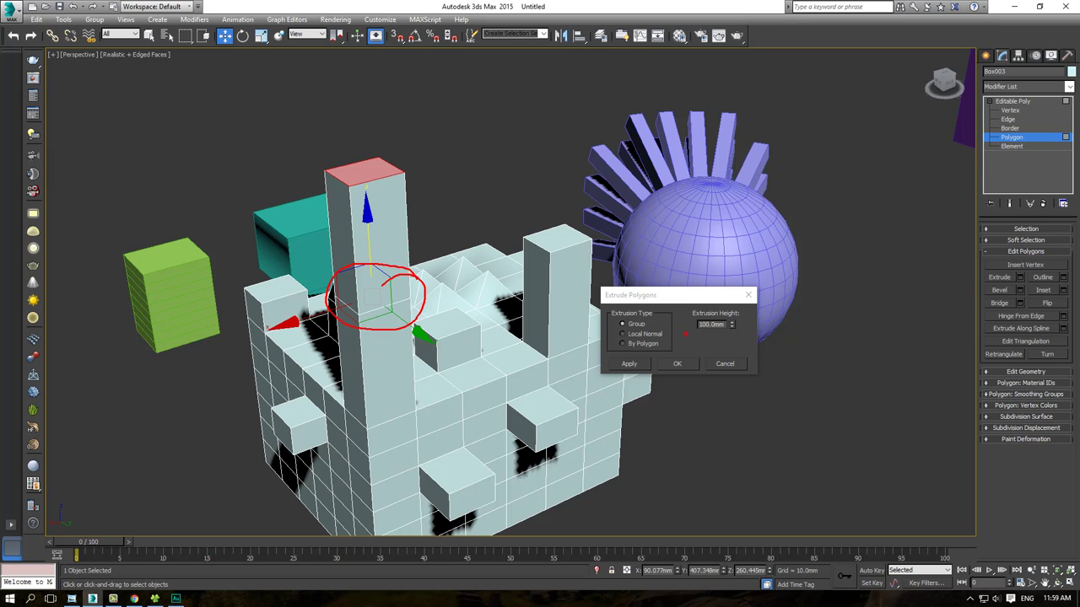
mouse_move(674, 297)
mouse_down()
mouse_move(756, 340)
mouse_move(734, 363)
mouse_up()
key(Escape)
text(43)
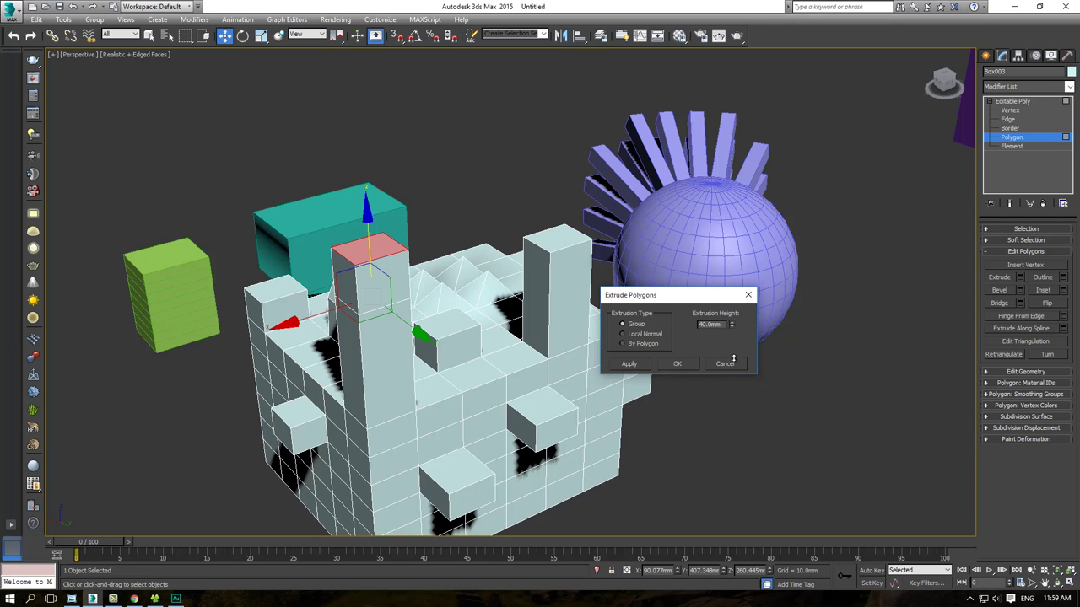
Step: Apply a 43mm extrusion, then try 102.77mm and cancel it
click(635, 365)
key(F3)
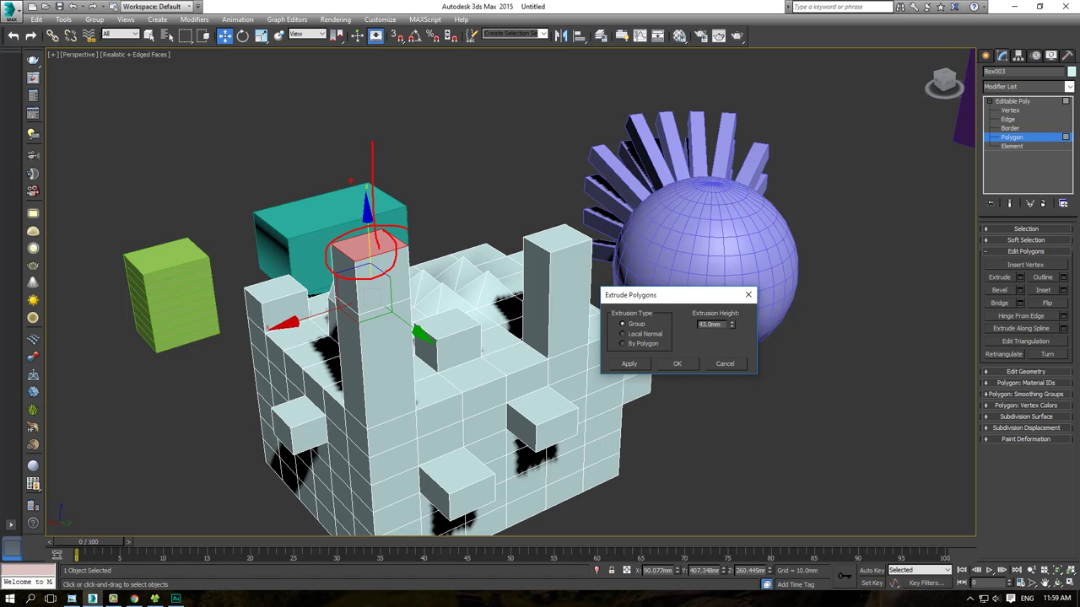
click(638, 365)
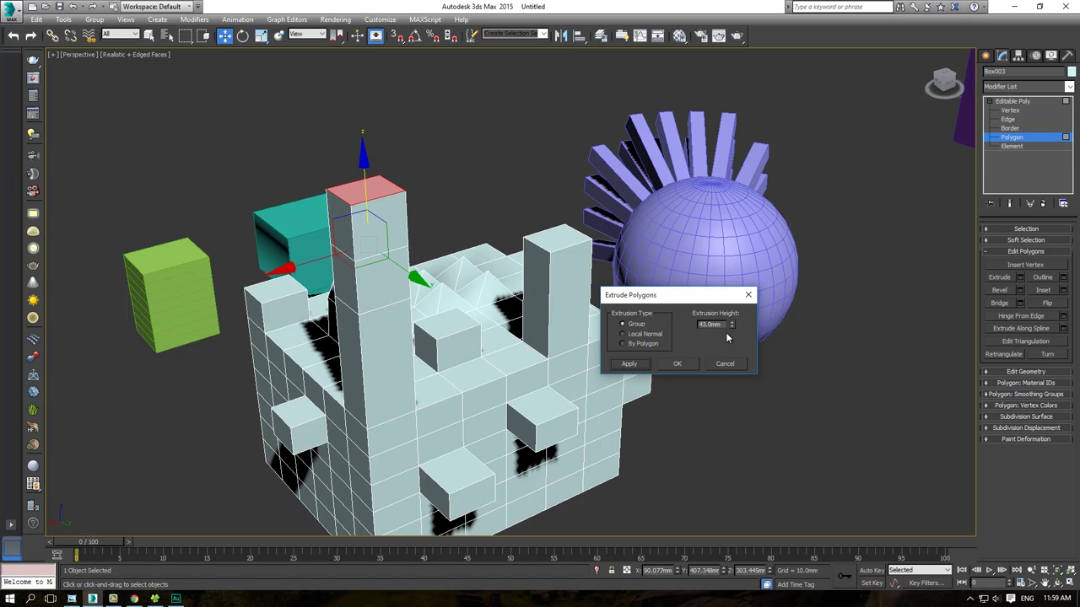
drag(732, 324, 315, 90)
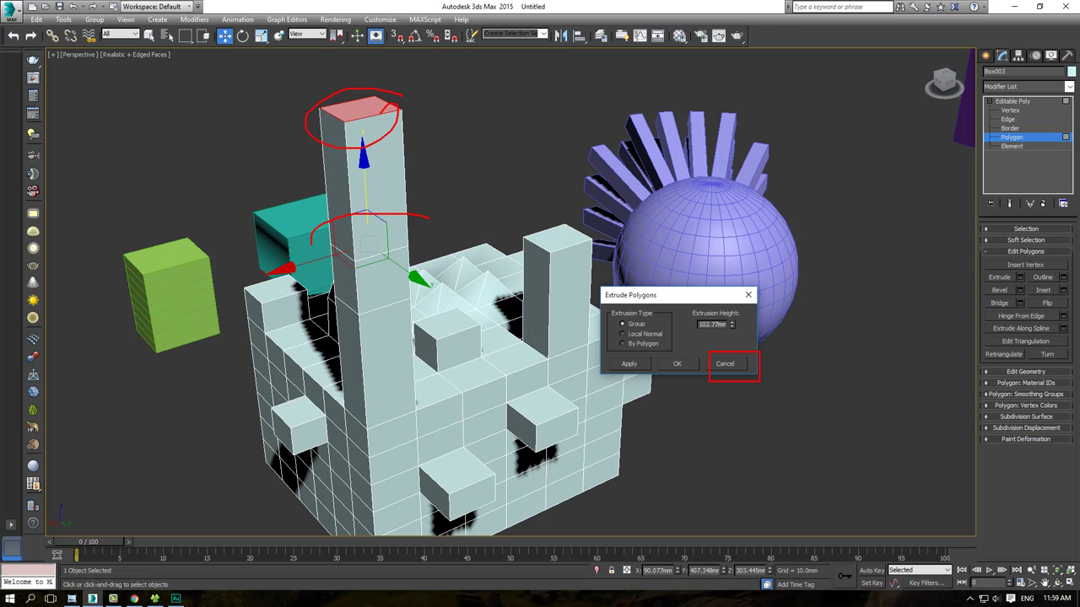
click(725, 364)
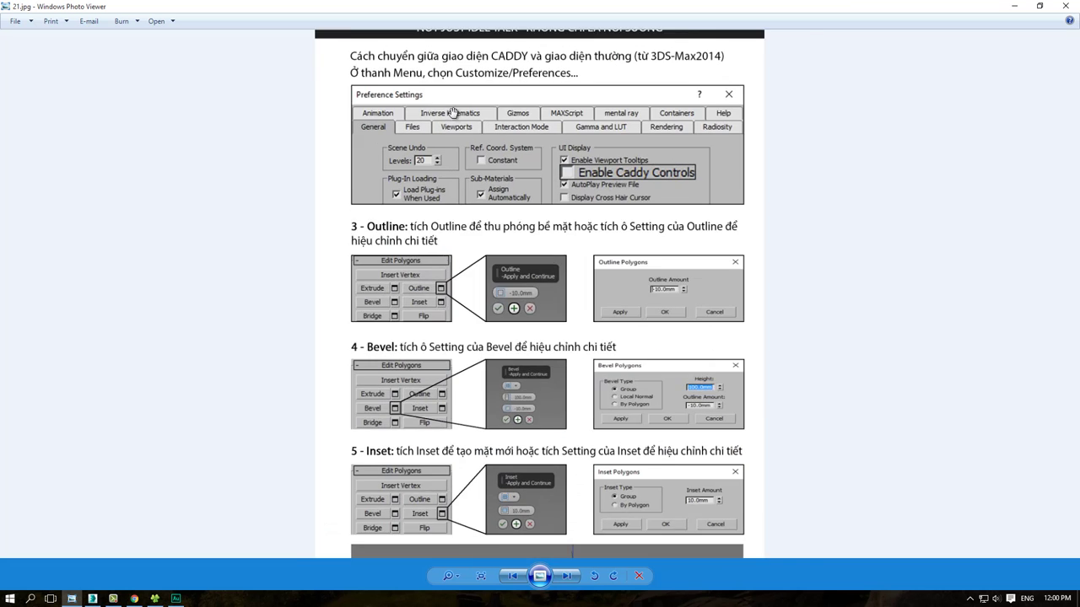
Step: Read page 21 on Outline and Bevel, then reselect the pillar's top polygon in 3ds Max
scroll(453, 113, up, 2)
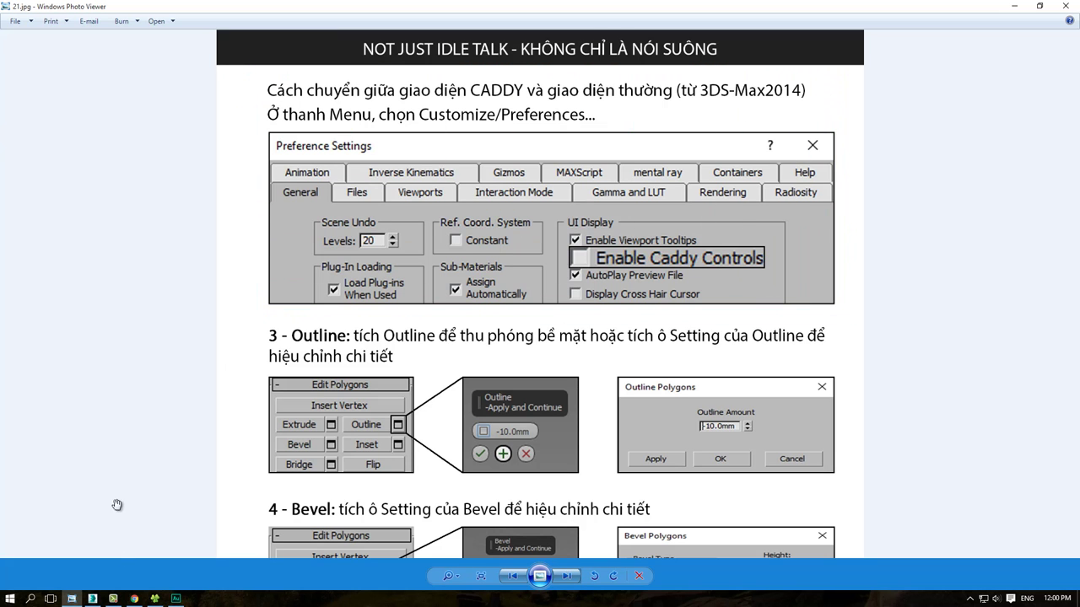
click(73, 599)
click(93, 599)
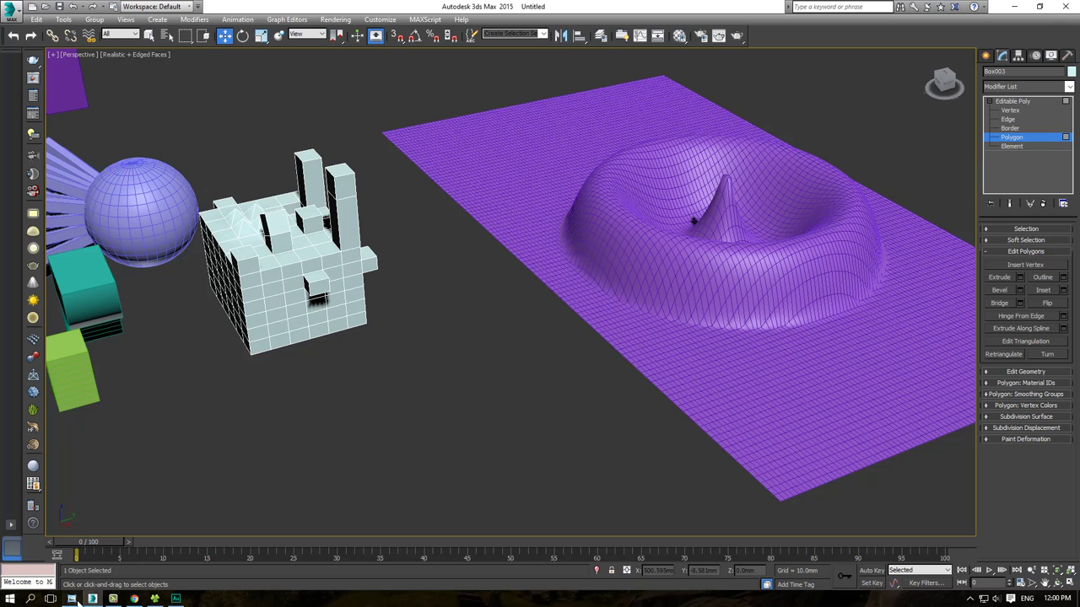
click(72, 599)
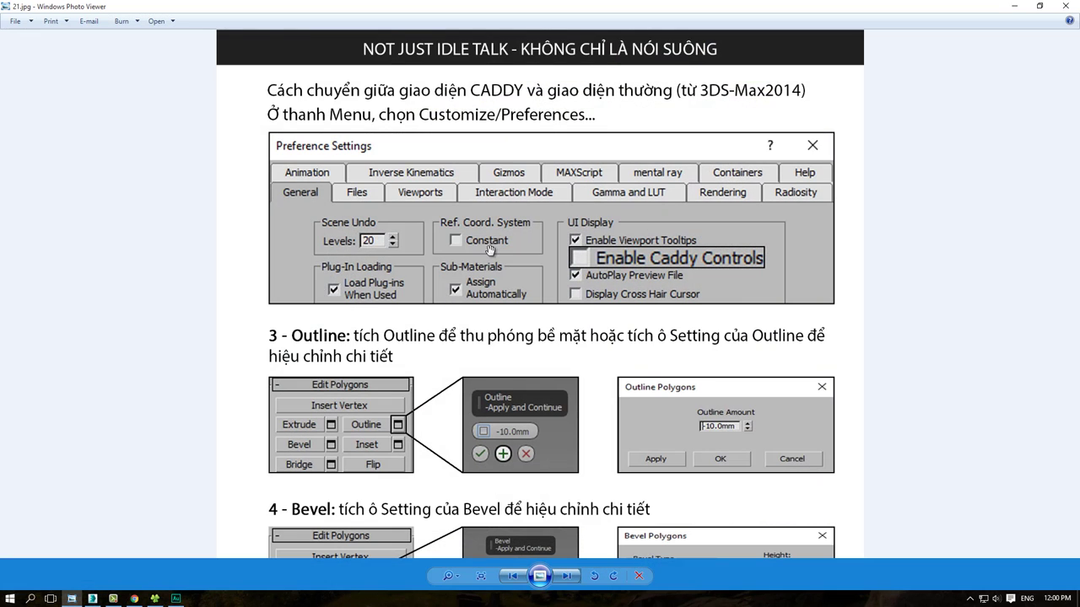
drag(352, 410, 362, 313)
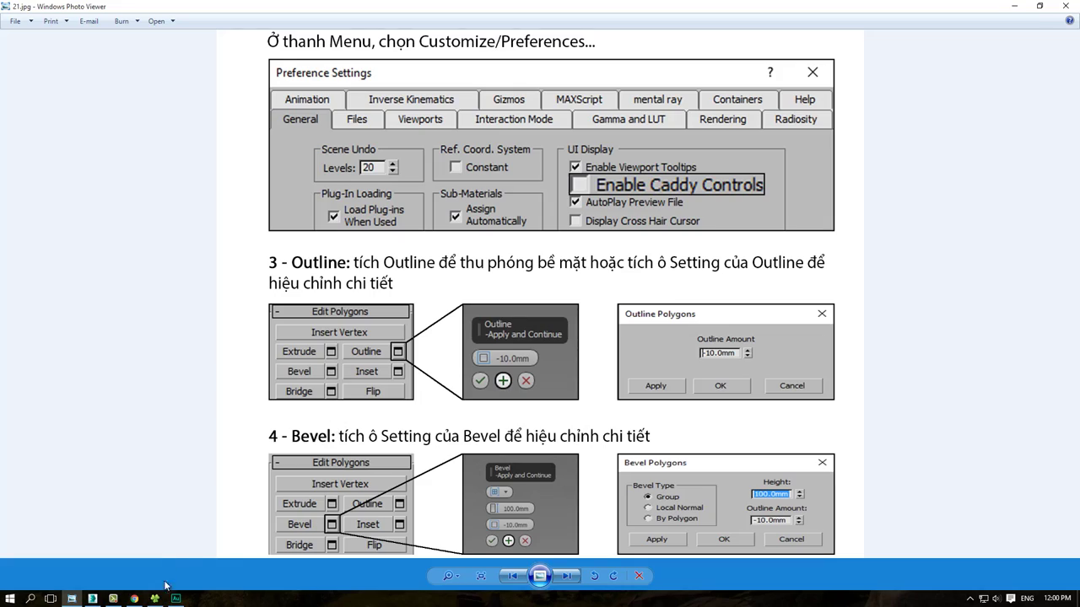
click(92, 599)
mouse_move(430, 277)
alt+middle_down()
mouse_move(424, 300)
mouse_move(961, 277)
alt+middle_up()
click(428, 306)
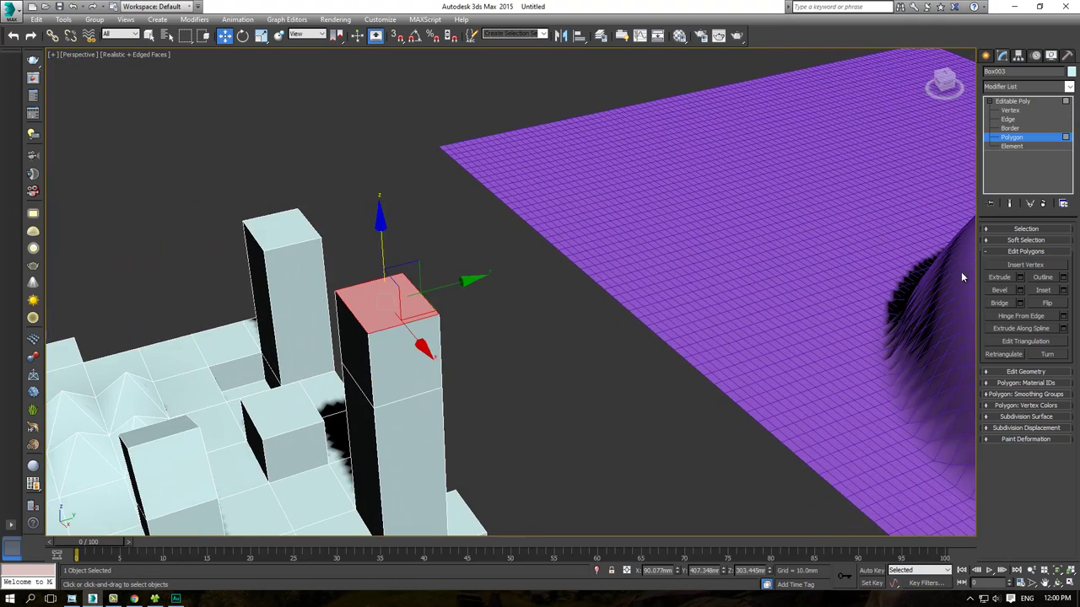
Step: Try outlining the top polygon directly, then pick the Scale tool
click(1046, 279)
mouse_move(391, 304)
mouse_down()
mouse_move(377, 213)
mouse_move(391, 304)
mouse_move(374, 313)
mouse_up()
click(261, 35)
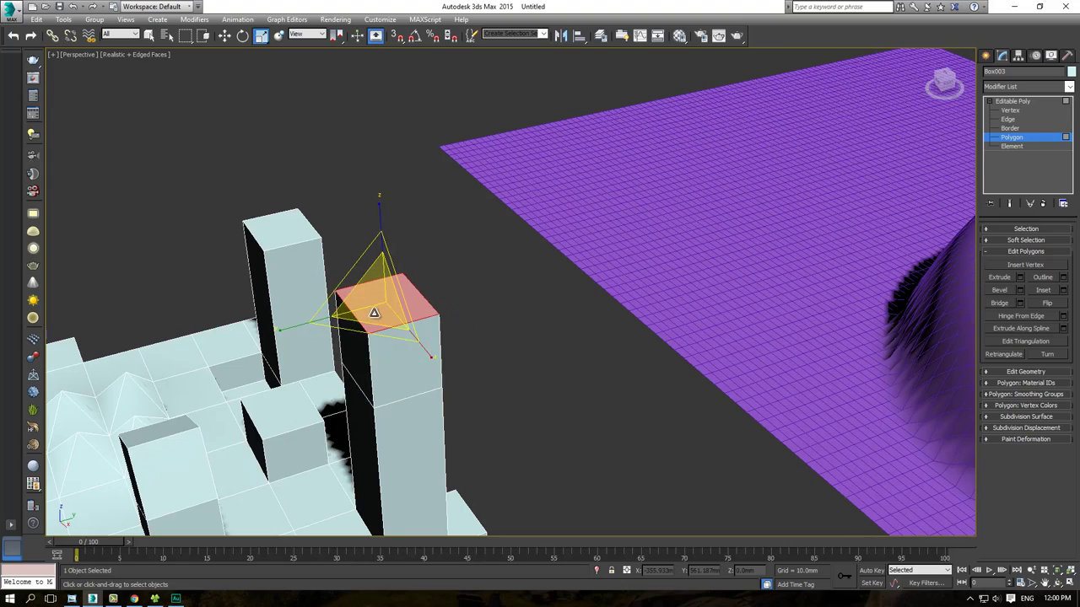
middle_drag(373, 313, 566, 329)
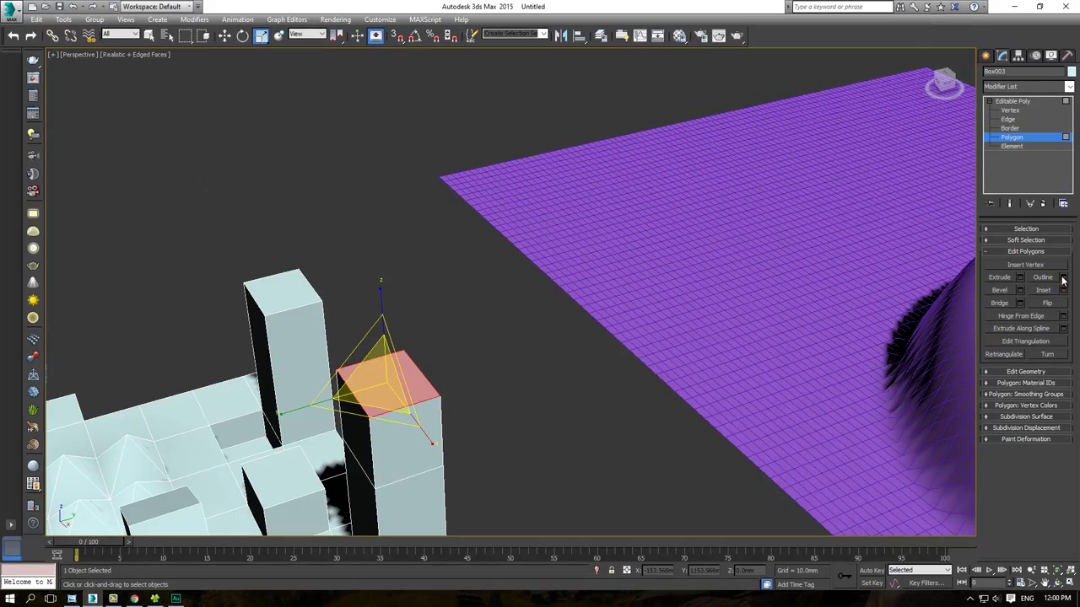
Step: Set the Outline amount to about -12.3mm so the column tapers, and accept it
click(1063, 277)
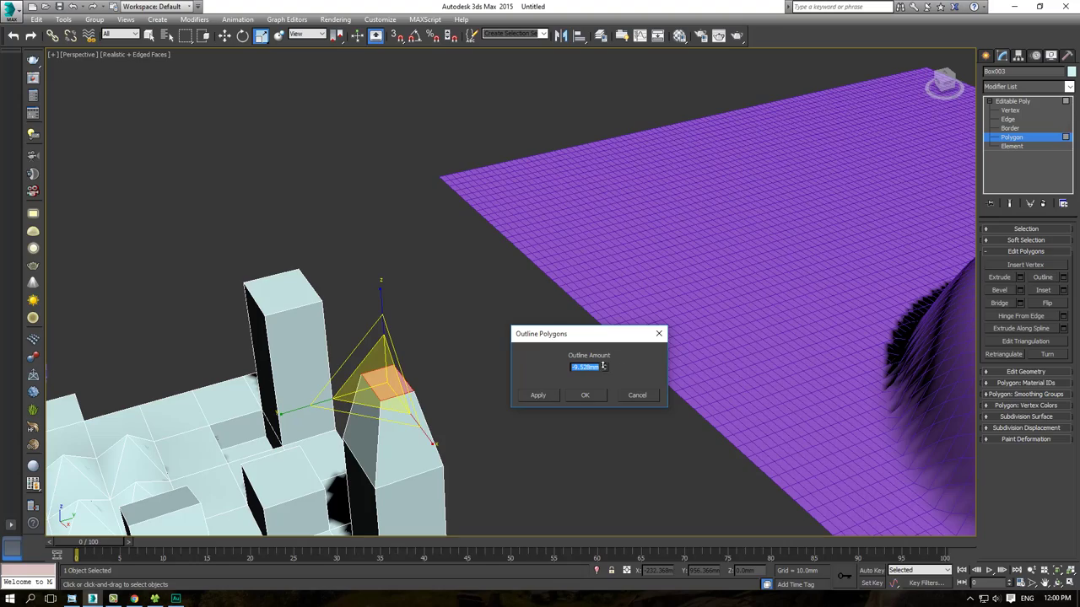
drag(604, 366, 616, 350)
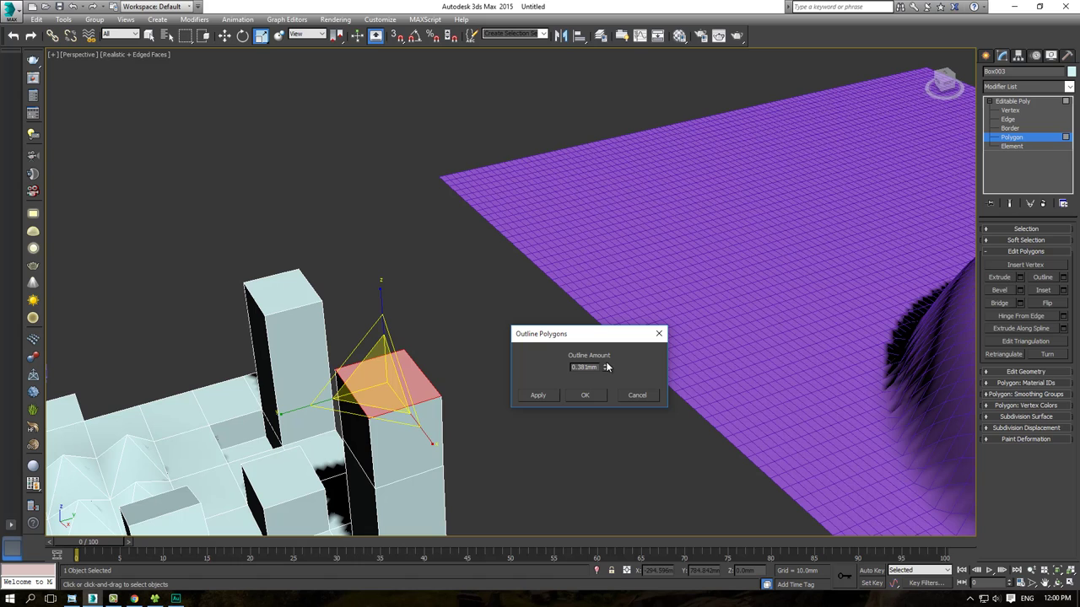
mouse_move(604, 368)
mouse_down()
mouse_move(604, 187)
mouse_move(605, 560)
mouse_up()
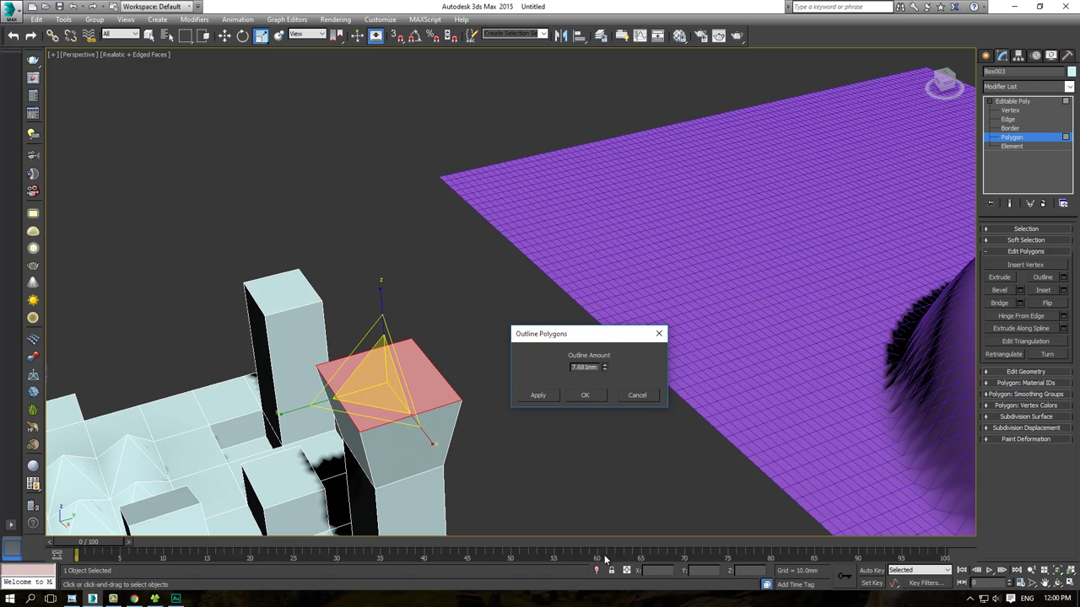
mouse_move(605, 369)
mouse_down()
mouse_move(586, 295)
mouse_move(607, 502)
mouse_up()
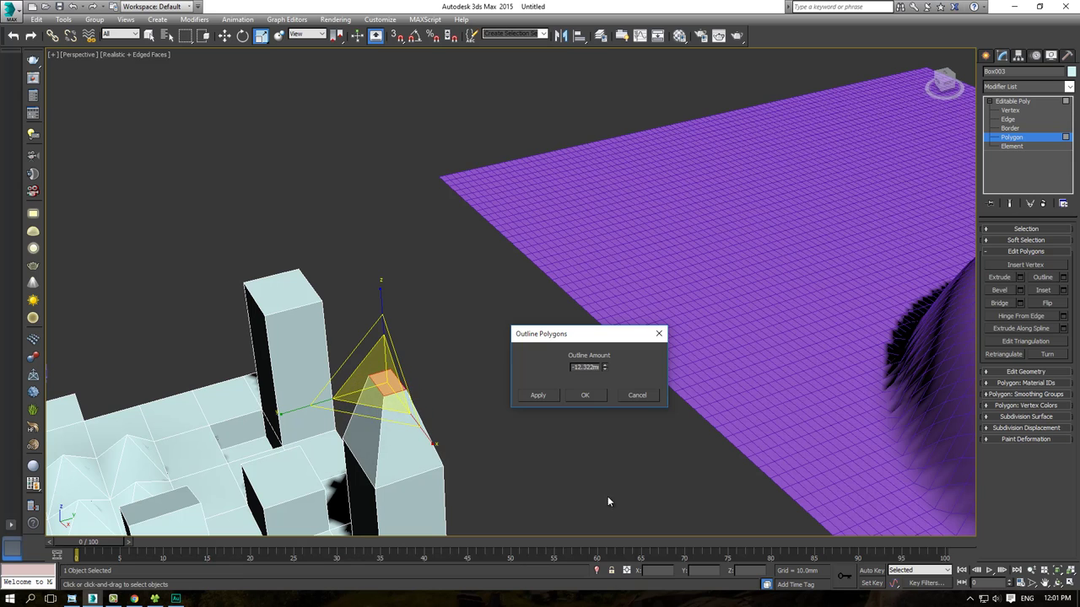
click(583, 398)
middle_drag(565, 403, 535, 297)
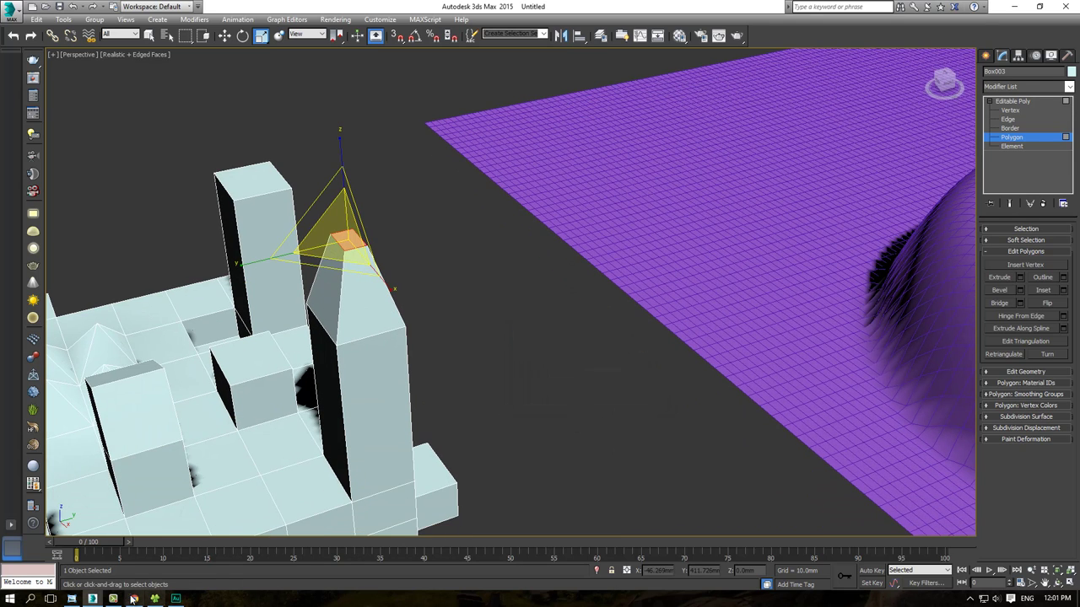
click(72, 599)
drag(414, 411, 414, 309)
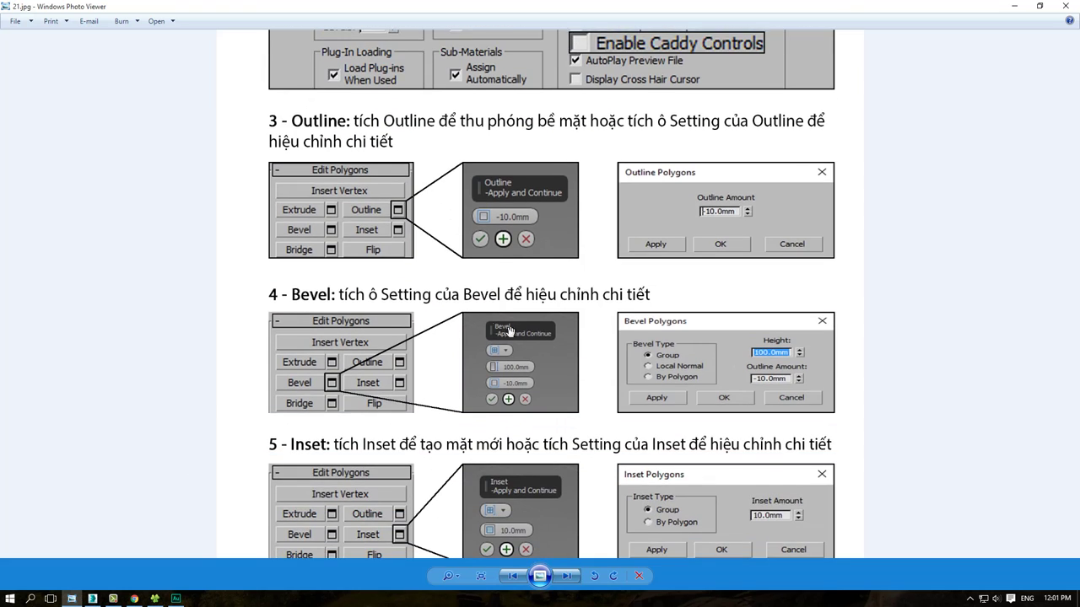
Step: Go back to page 20 and mark the 'Bevel = Extrude + Outline' line in red
drag(254, 264, 661, 294)
key(Escape)
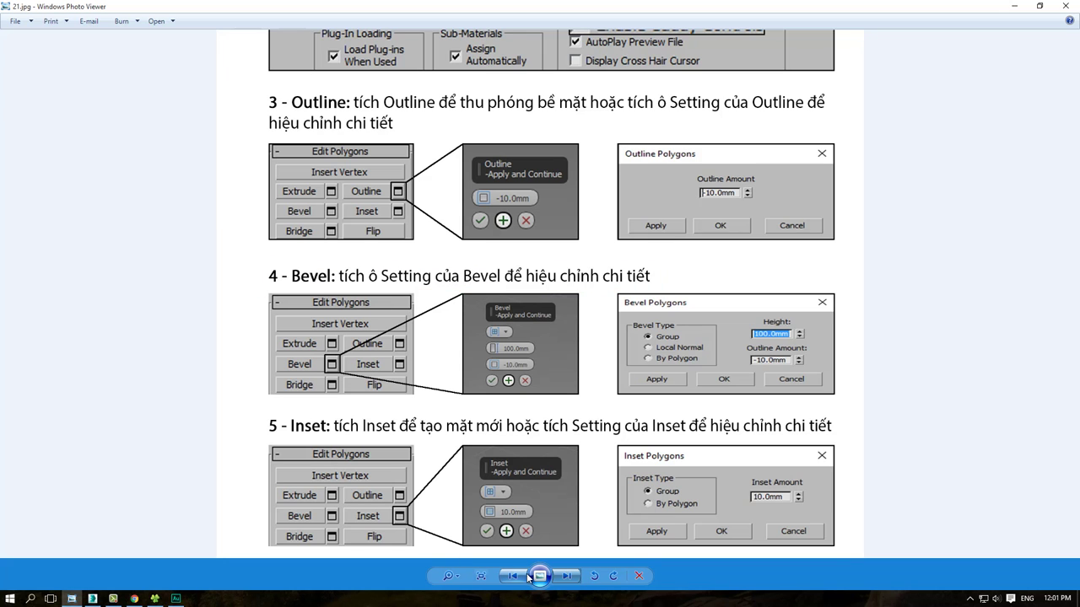
click(525, 576)
scroll(449, 165, up, 2)
scroll(450, 165, up, 1)
scroll(449, 165, up, 1)
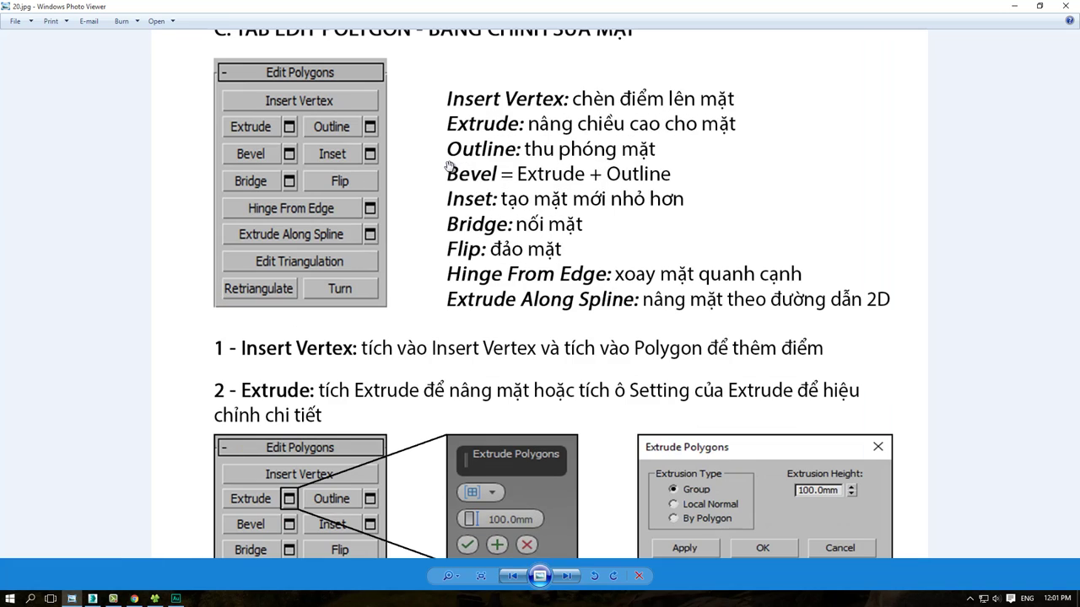
key(ctrl+2)
drag(437, 158, 690, 188)
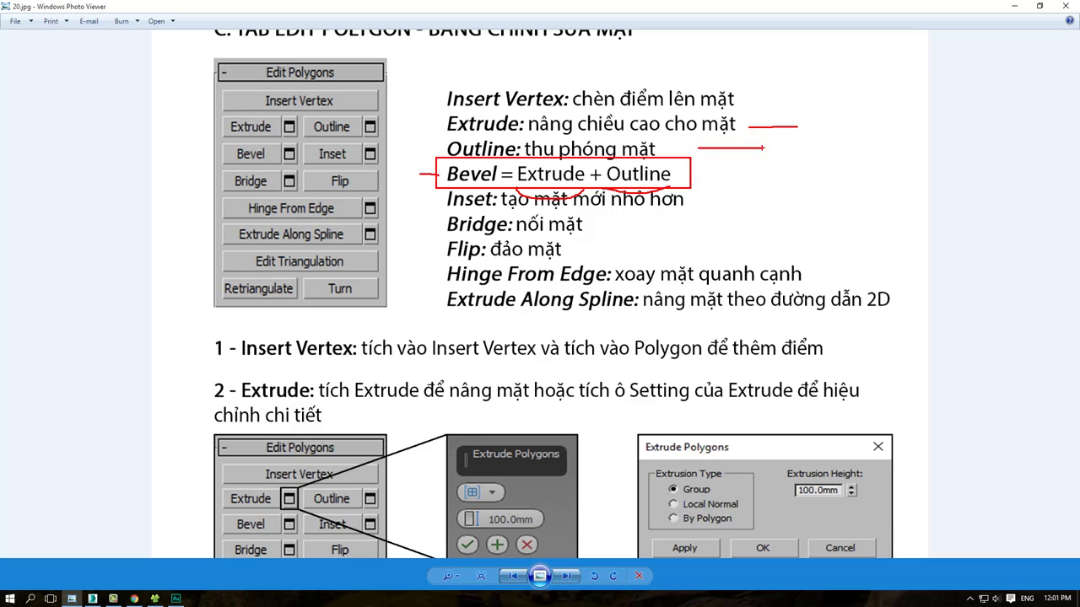
Step: Open Bevel settings on the column's top face and narrow its outline
click(92, 599)
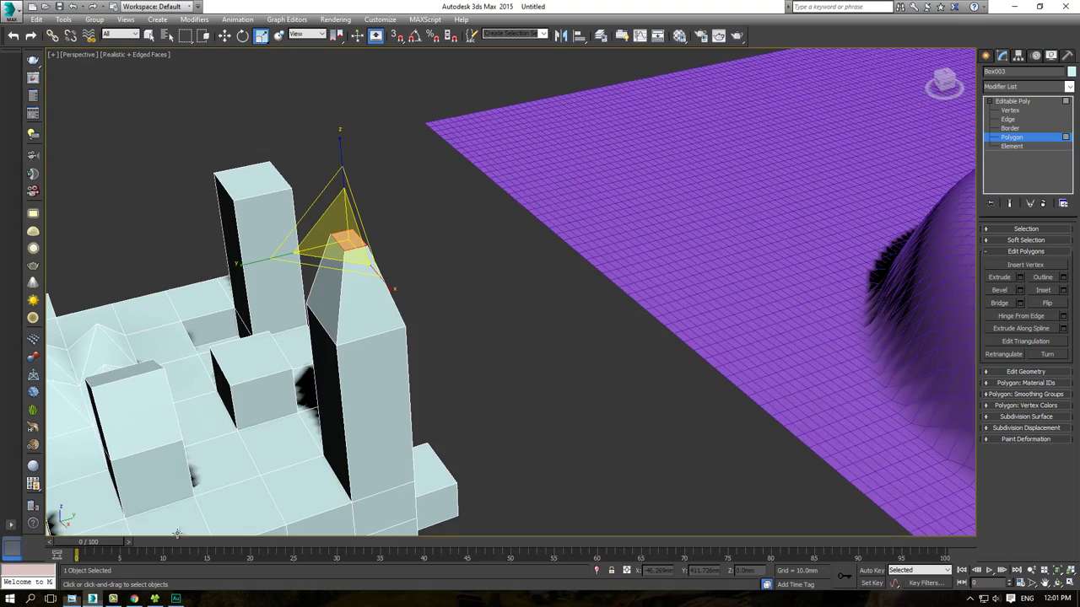
alt+middle_drag(392, 351, 422, 371)
scroll(422, 355, up, 5)
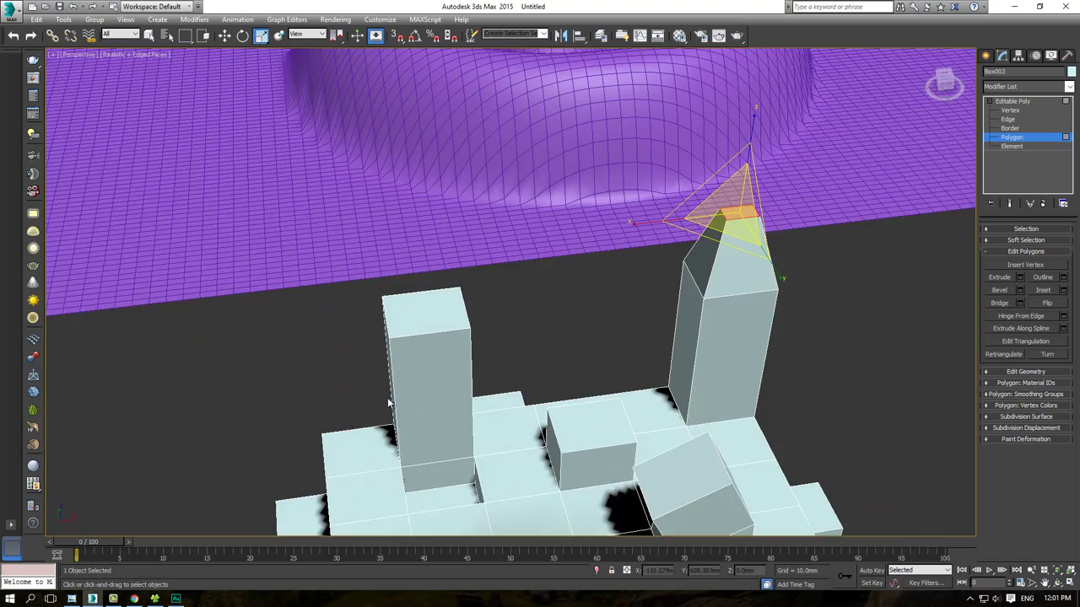
alt+middle_drag(430, 320, 966, 270)
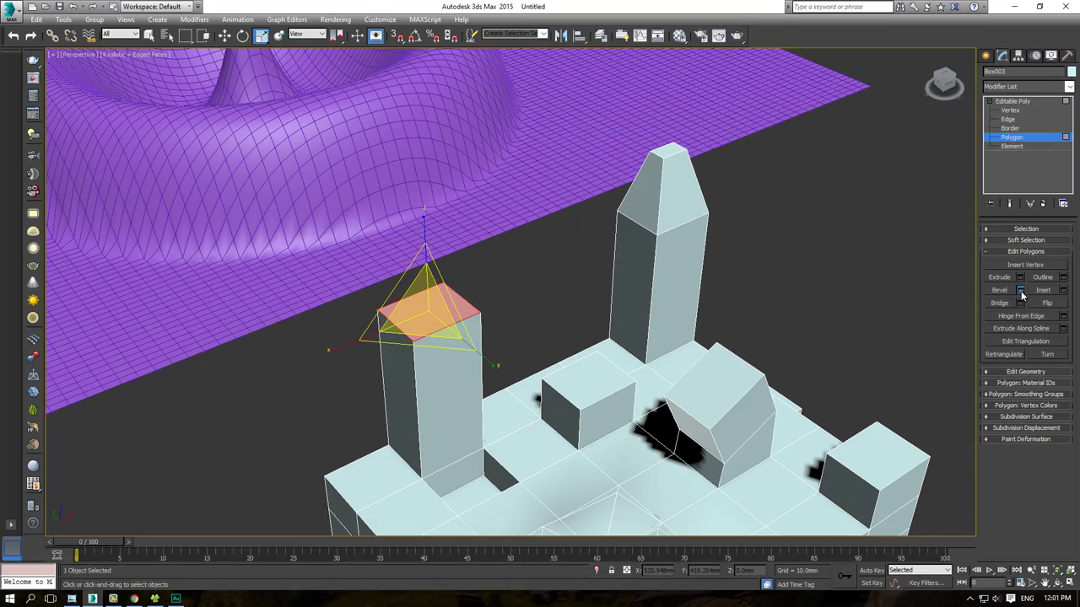
click(1019, 290)
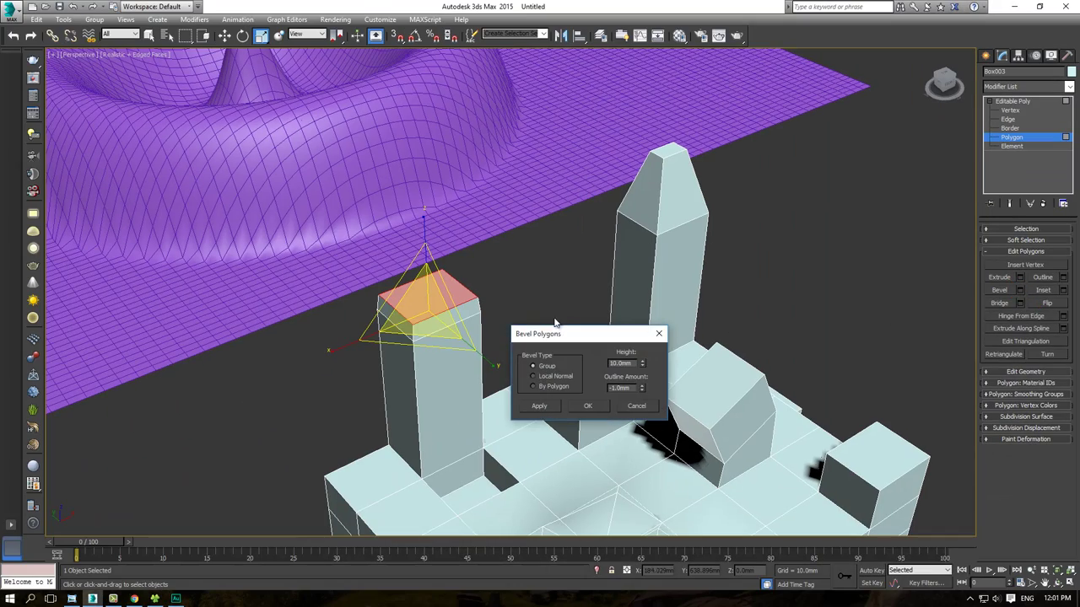
drag(574, 339, 588, 245)
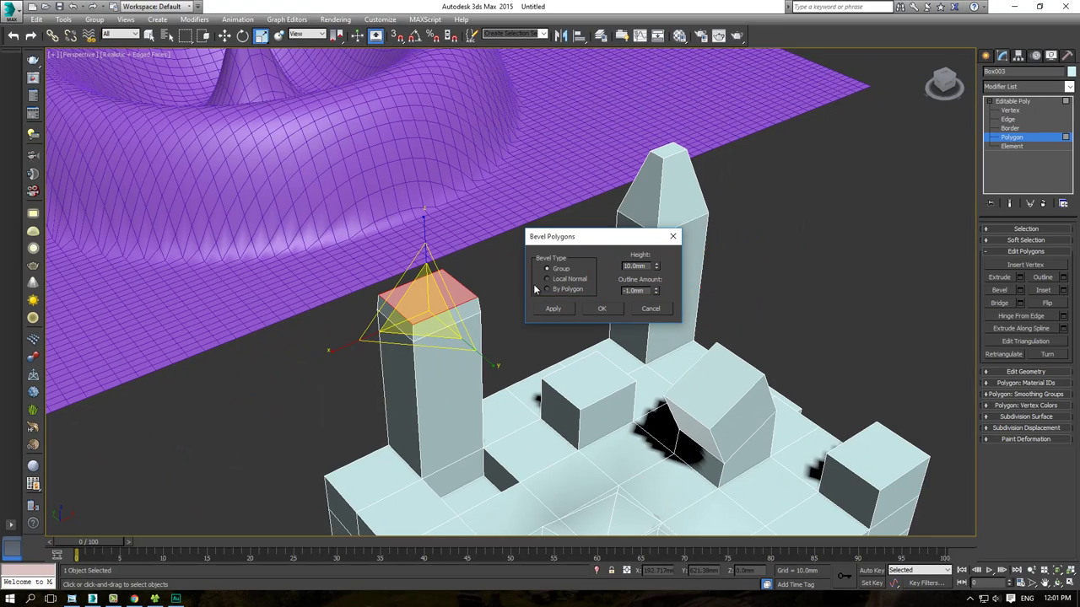
middle_drag(458, 290, 418, 317)
drag(615, 236, 693, 257)
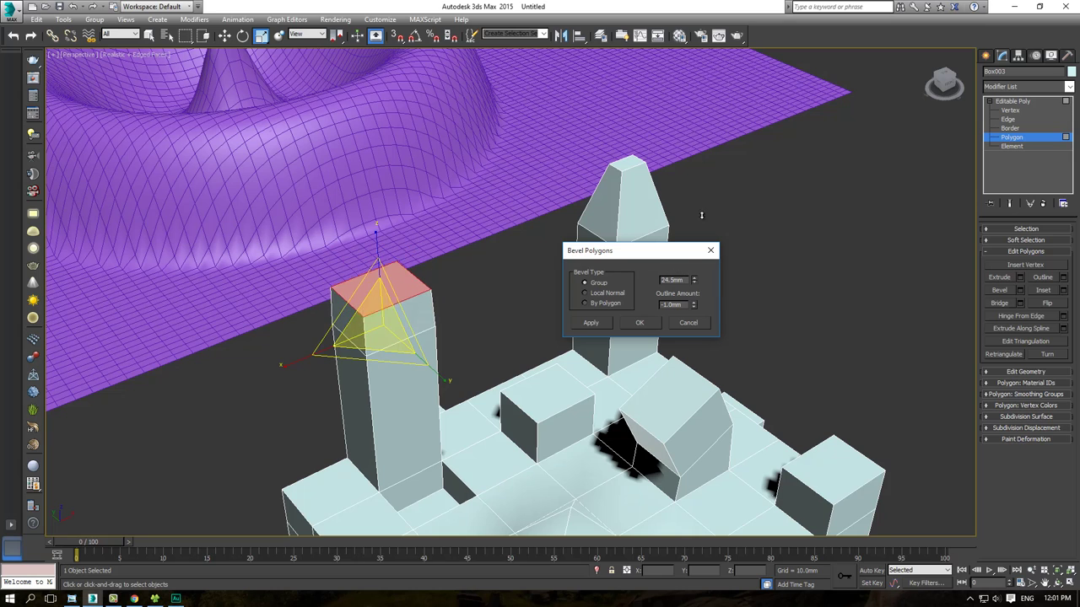
mouse_move(693, 302)
mouse_down()
mouse_move(610, 101)
mouse_move(577, 334)
mouse_up()
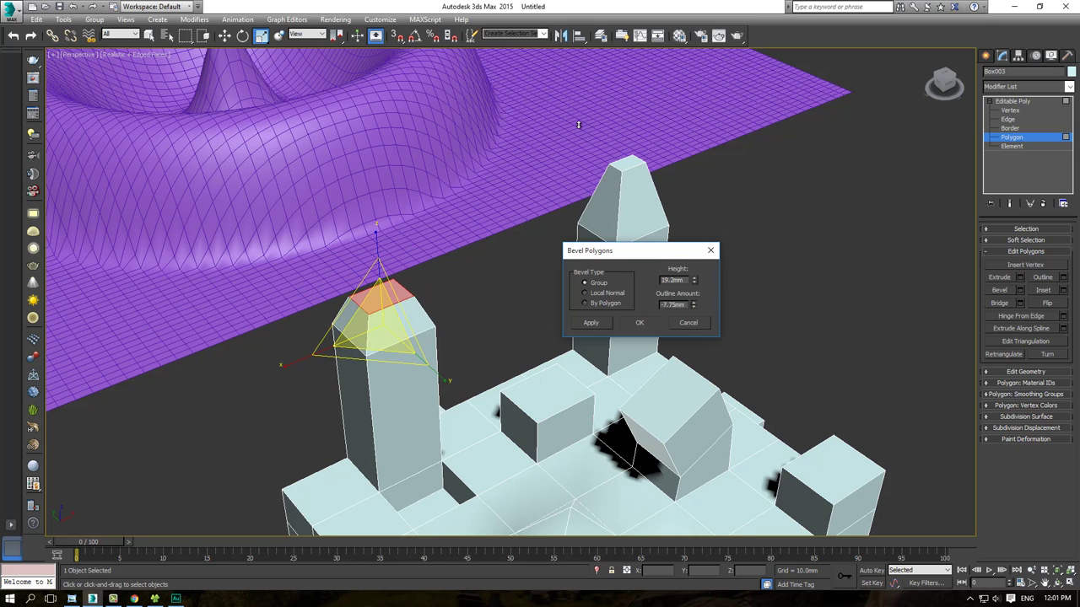
mouse_move(472, 343)
alt+middle_down()
mouse_move(442, 322)
mouse_move(676, 291)
alt+middle_up()
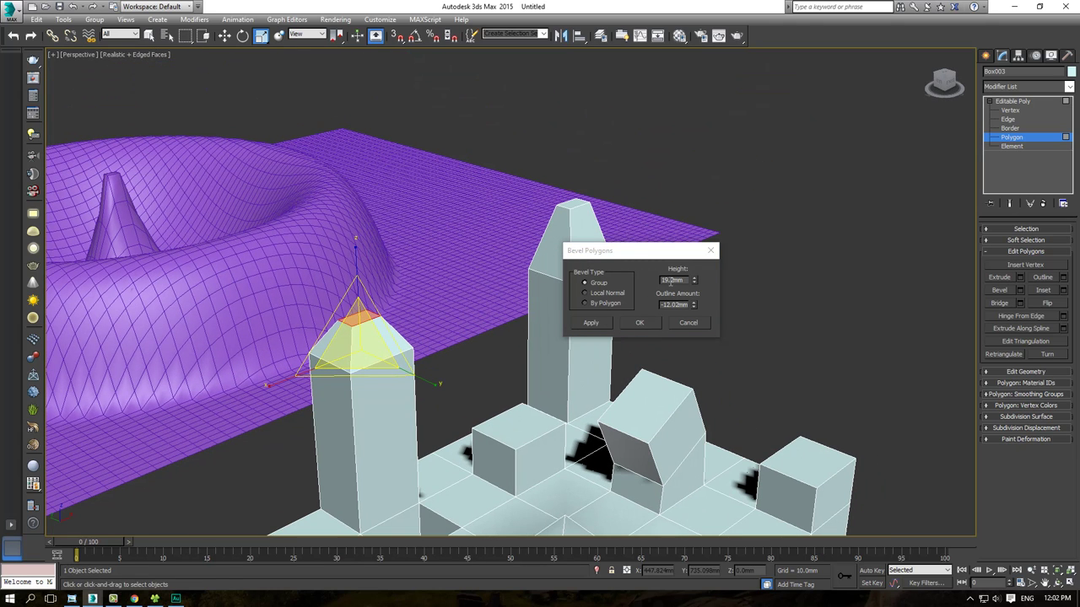
Step: Apply several stacked bevel tiers, ending with a tall 32.025mm, -6.665mm pointed bevel preview
click(692, 282)
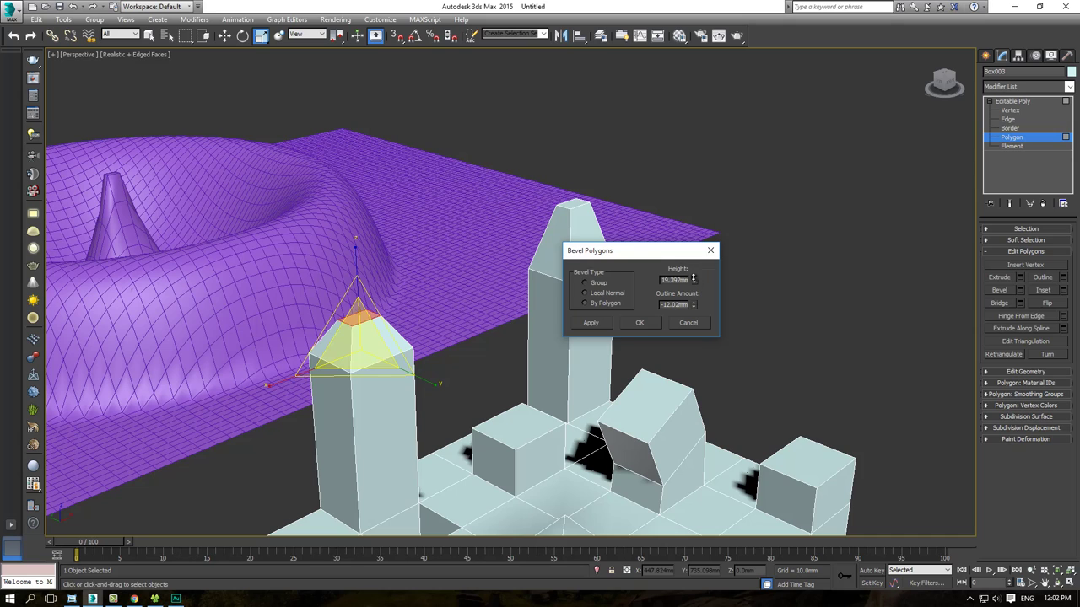
mouse_move(693, 307)
mouse_down()
mouse_move(700, 285)
mouse_move(667, 266)
mouse_up()
click(590, 323)
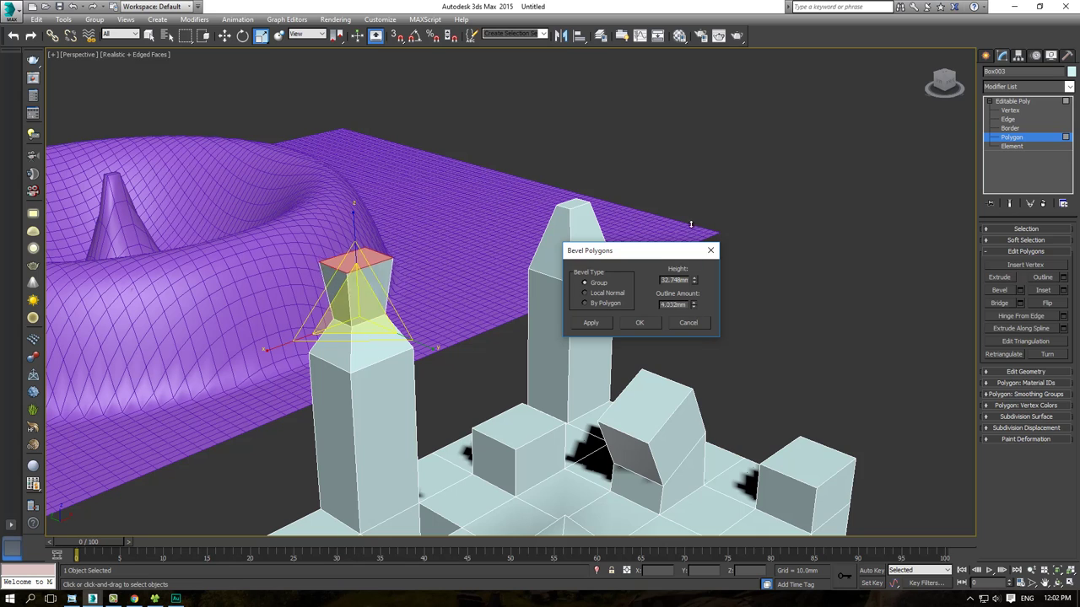
click(589, 324)
mouse_move(539, 338)
alt+middle_down()
mouse_move(458, 340)
mouse_move(591, 321)
alt+middle_up()
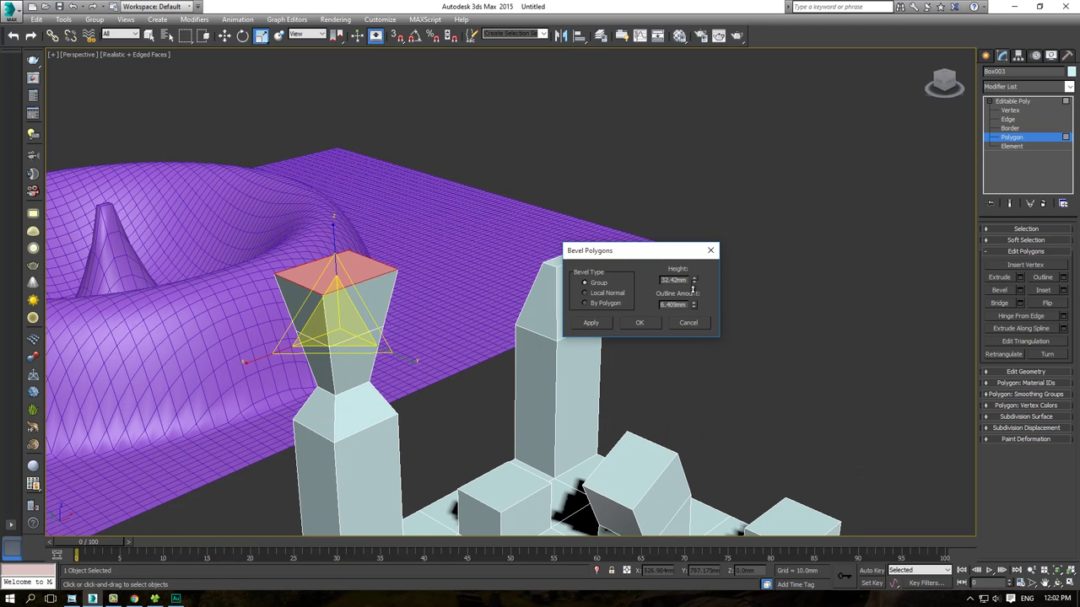
drag(693, 304, 677, 359)
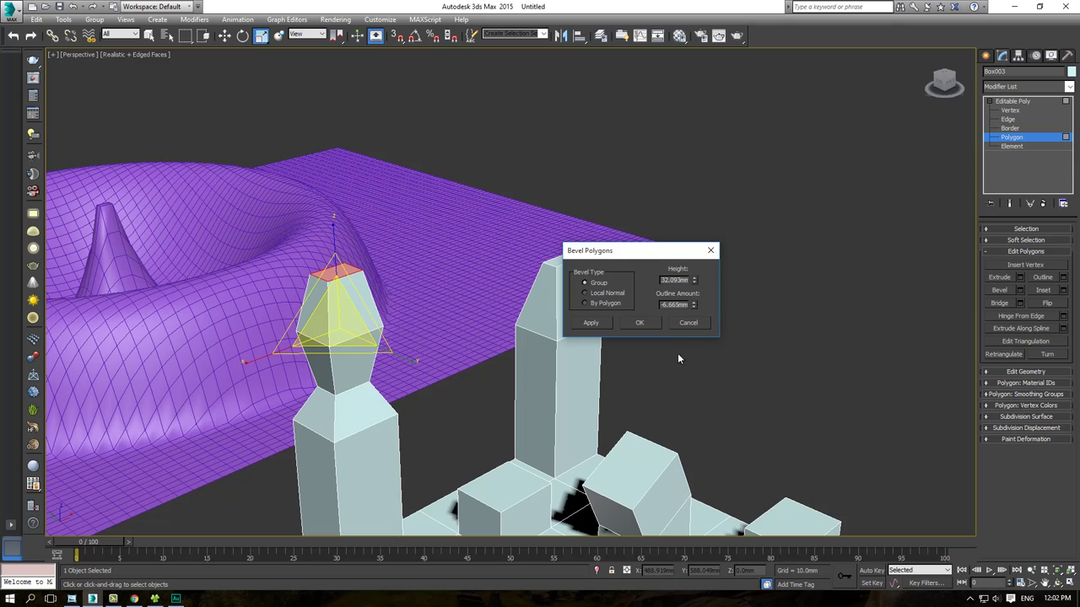
drag(693, 282, 644, 327)
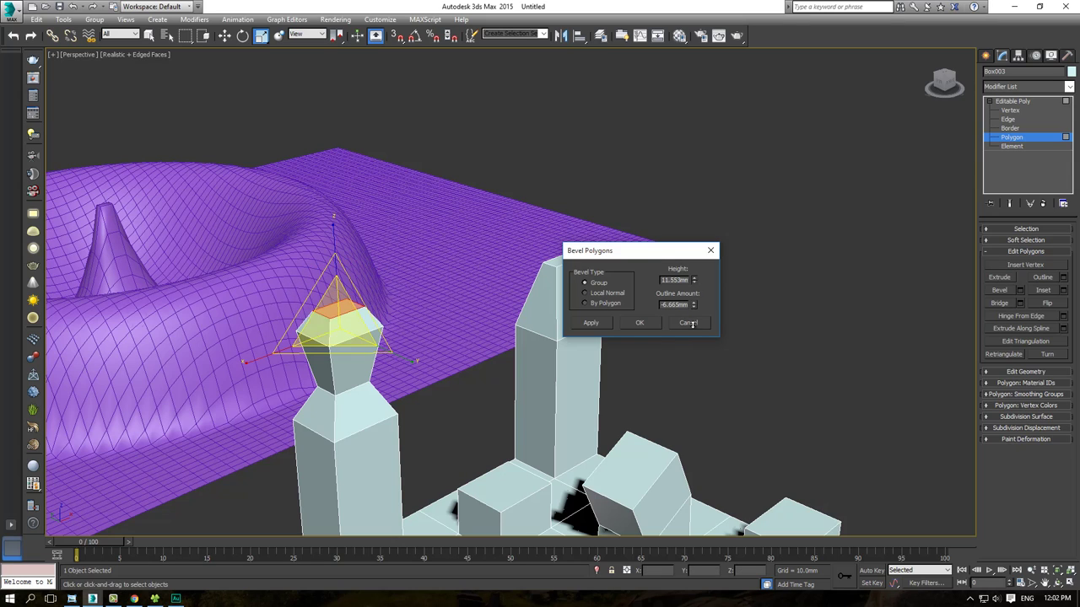
click(592, 324)
drag(696, 284, 675, 481)
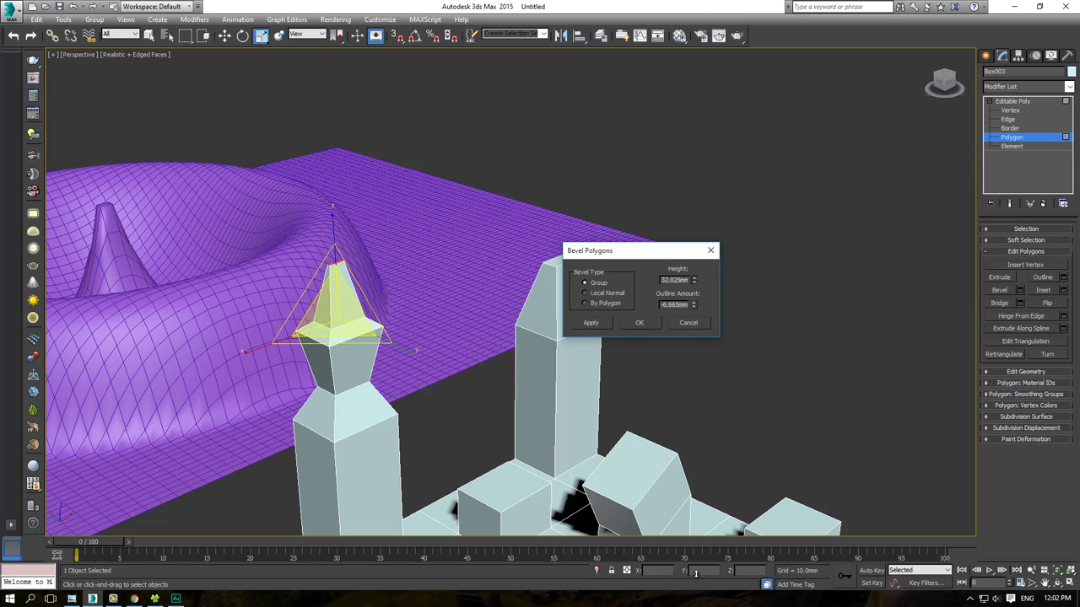
Step: Confirm the pointed spire bevel and zoom out to view the whole castle
click(639, 325)
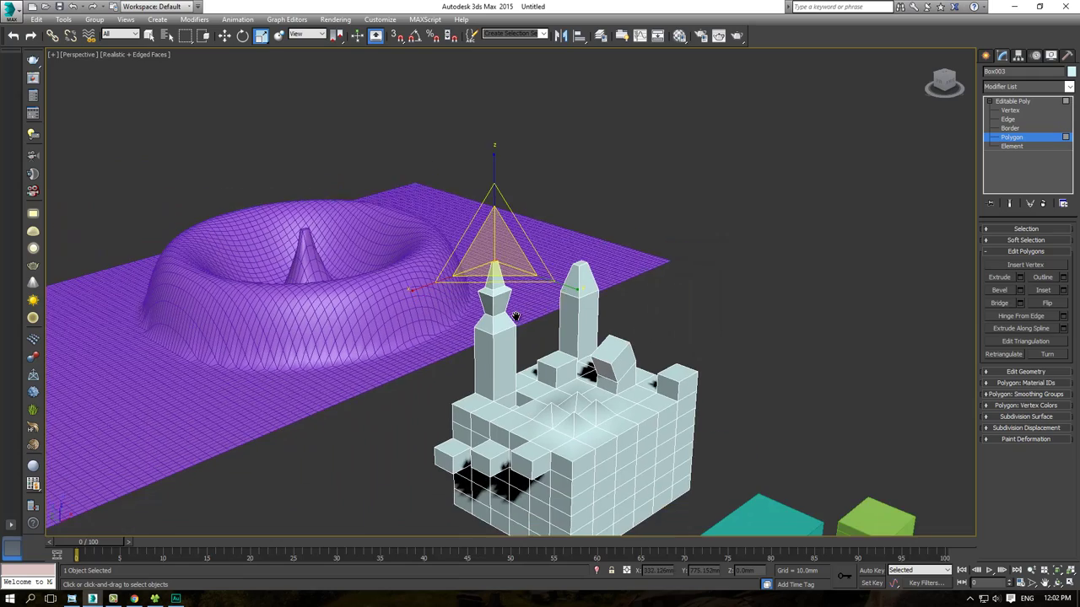
scroll(637, 329, down, 5)
mouse_move(590, 363)
middle_down()
mouse_move(530, 397)
mouse_move(514, 316)
middle_up()
scroll(664, 400, up, 1)
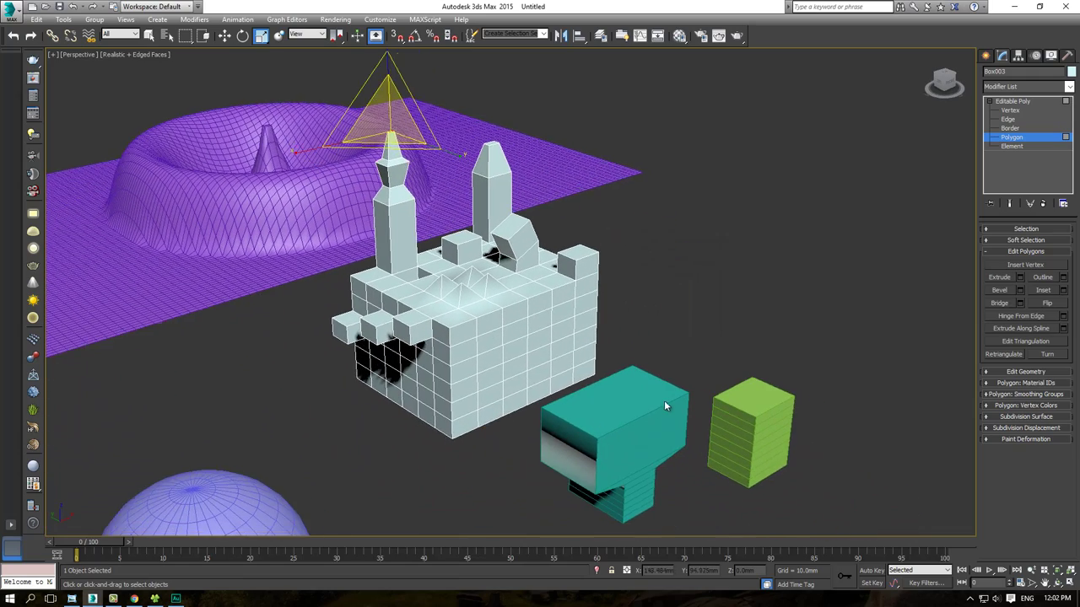
scroll(659, 411, up, 3)
scroll(624, 403, up, 2)
Step: Select the teal box's top polygon and bring up its Bevel settings
click(621, 399)
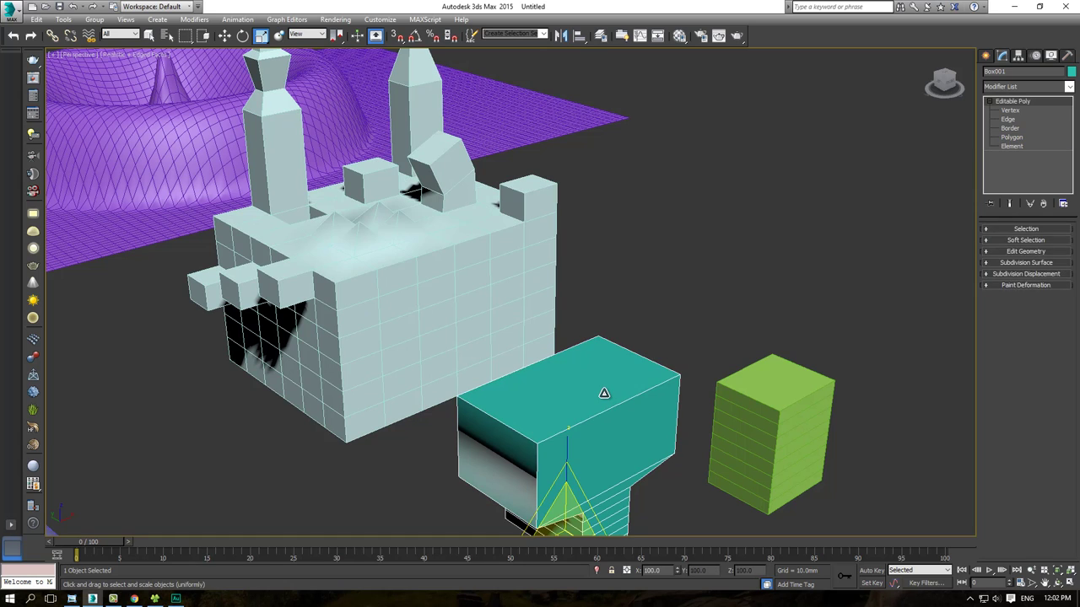
key(4)
click(605, 395)
scroll(605, 395, down, 1)
right_click(615, 372)
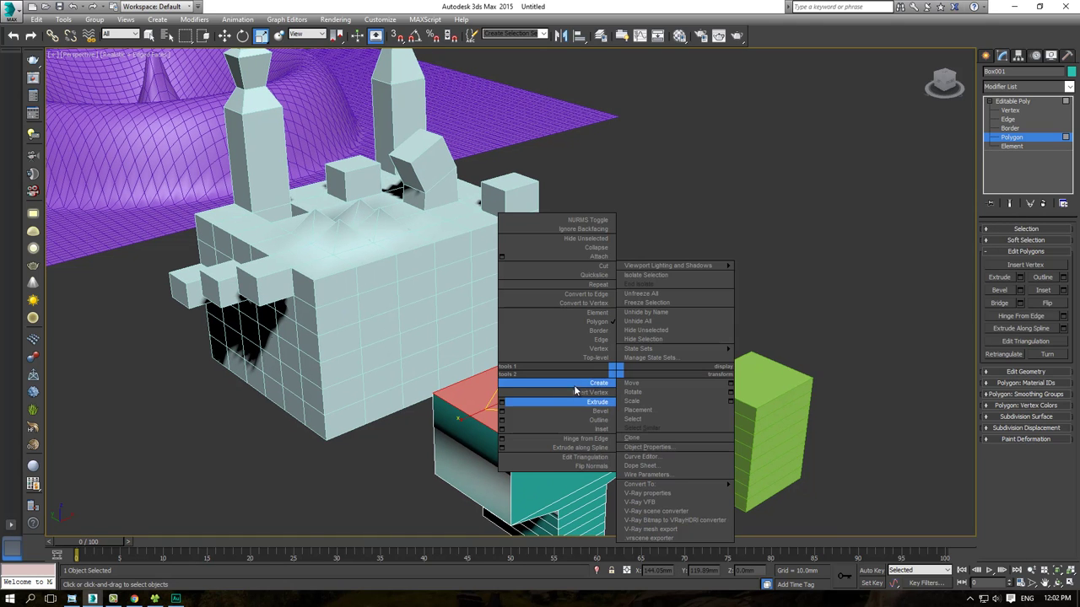
click(501, 411)
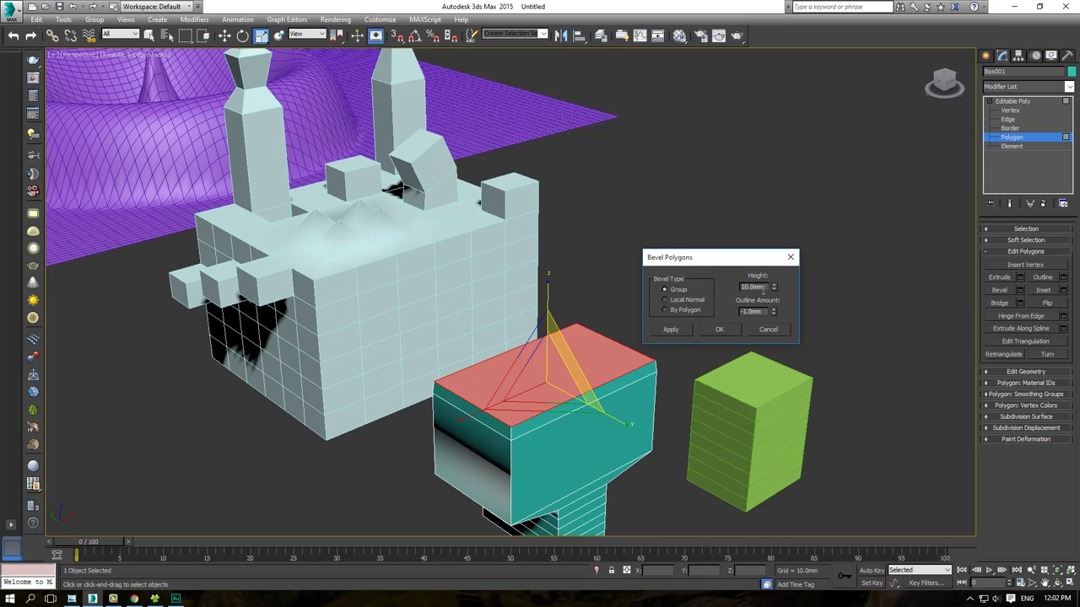
Step: Raise the top face 148.8mm with zero outline and apply
double_click(762, 287)
text(5)
key(Return)
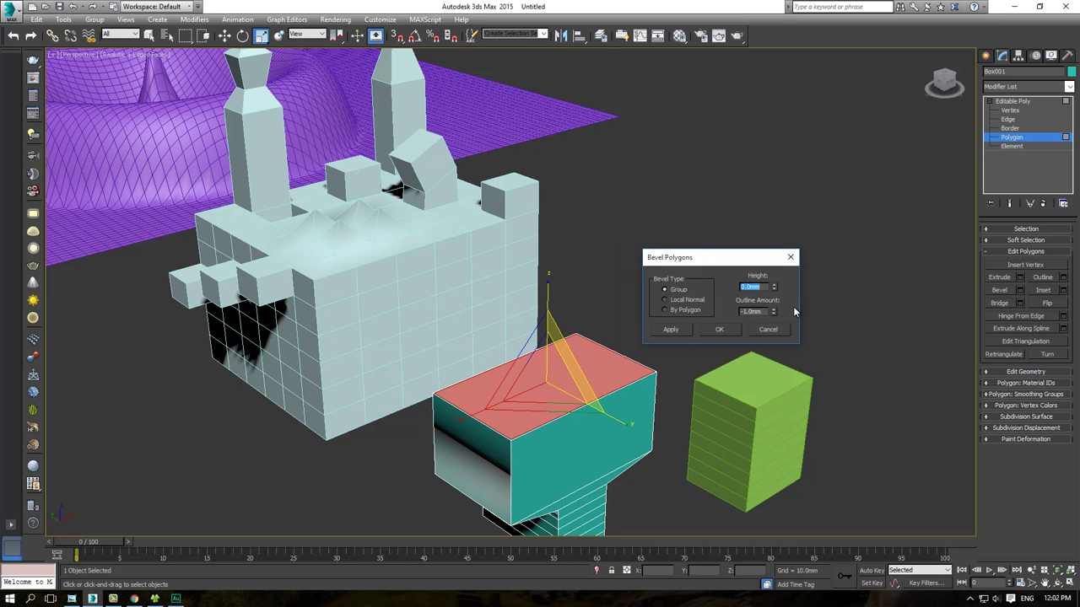
drag(773, 306, 774, 270)
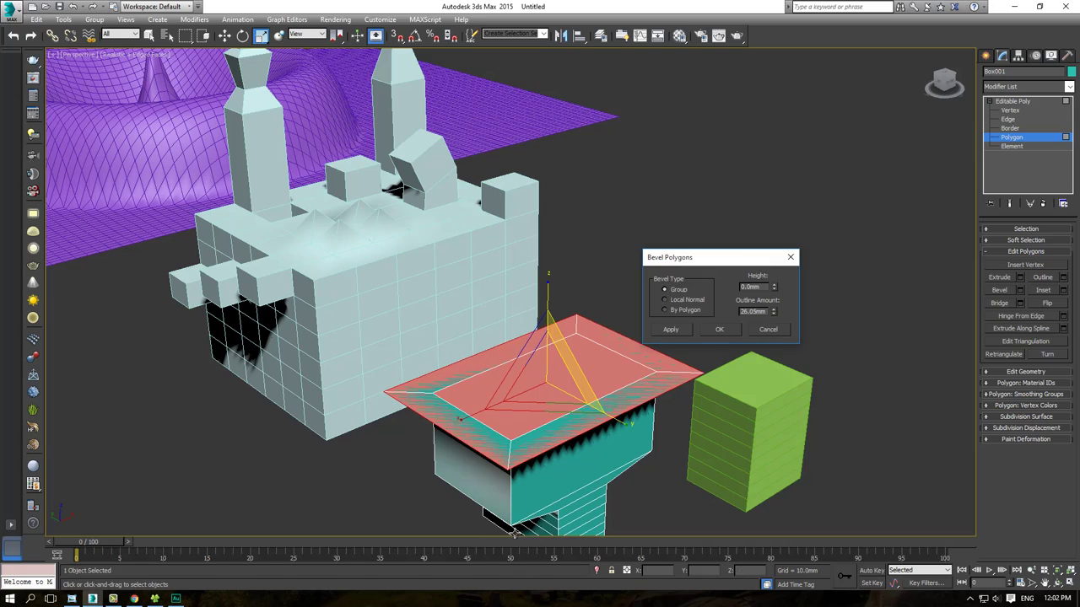
mouse_move(490, 416)
middle_down()
mouse_move(406, 417)
mouse_move(381, 376)
mouse_move(549, 371)
mouse_move(597, 381)
middle_up()
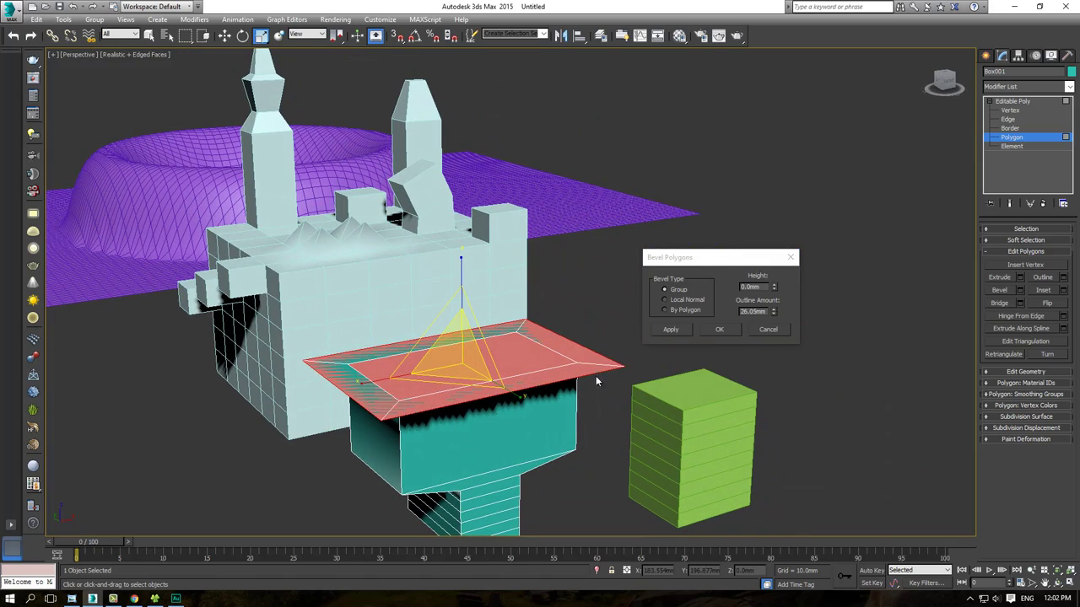
mouse_move(655, 339)
alt+middle_down()
mouse_move(566, 369)
mouse_move(492, 372)
alt+middle_up()
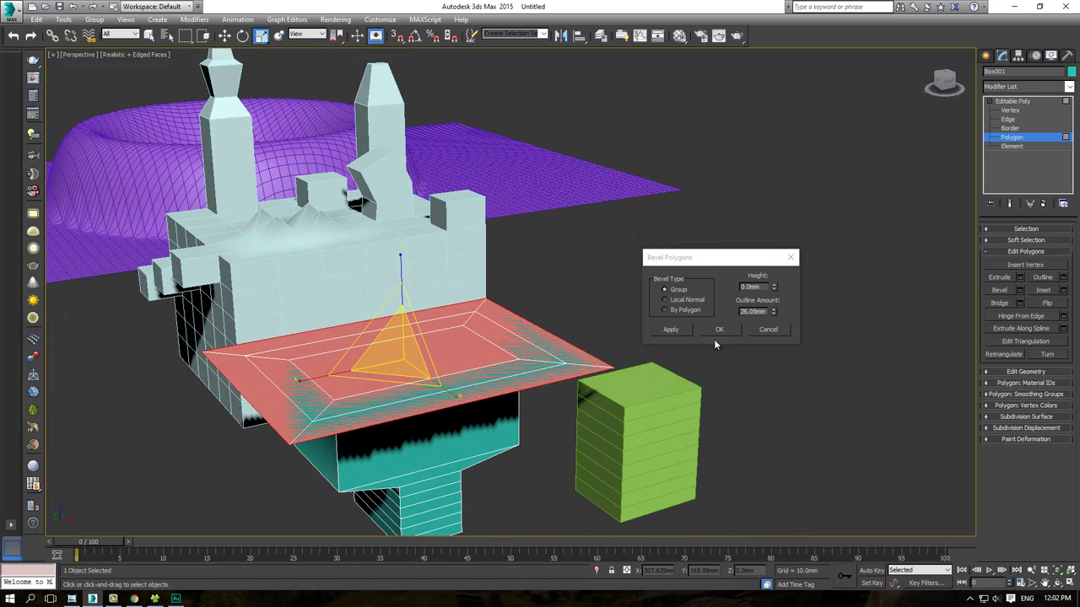
double_click(747, 312)
text(0)
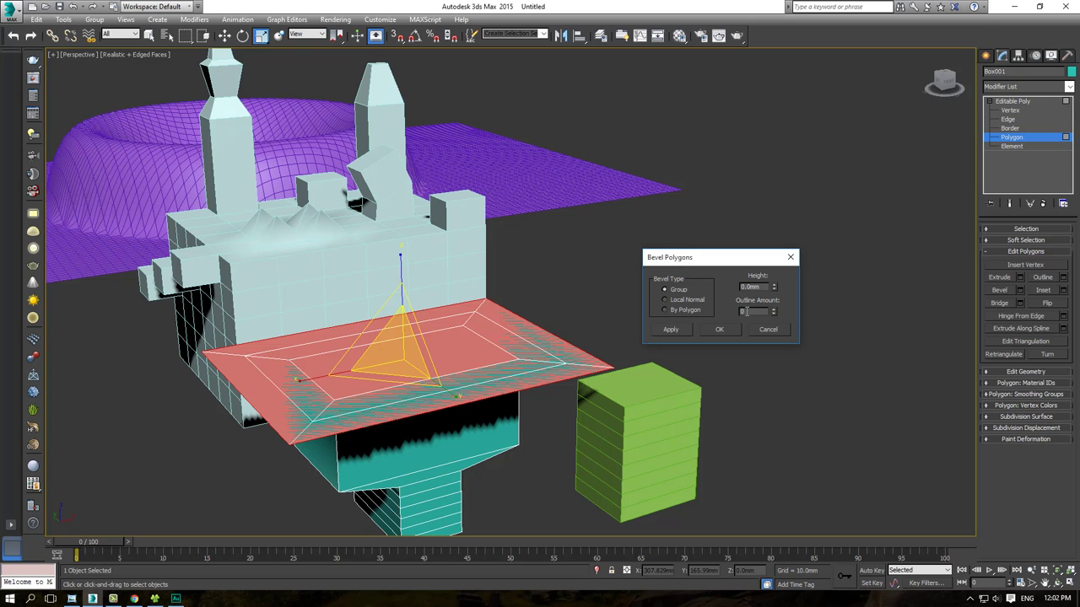
key(Return)
mouse_move(773, 290)
mouse_down()
mouse_move(767, 306)
mouse_move(702, 339)
mouse_up()
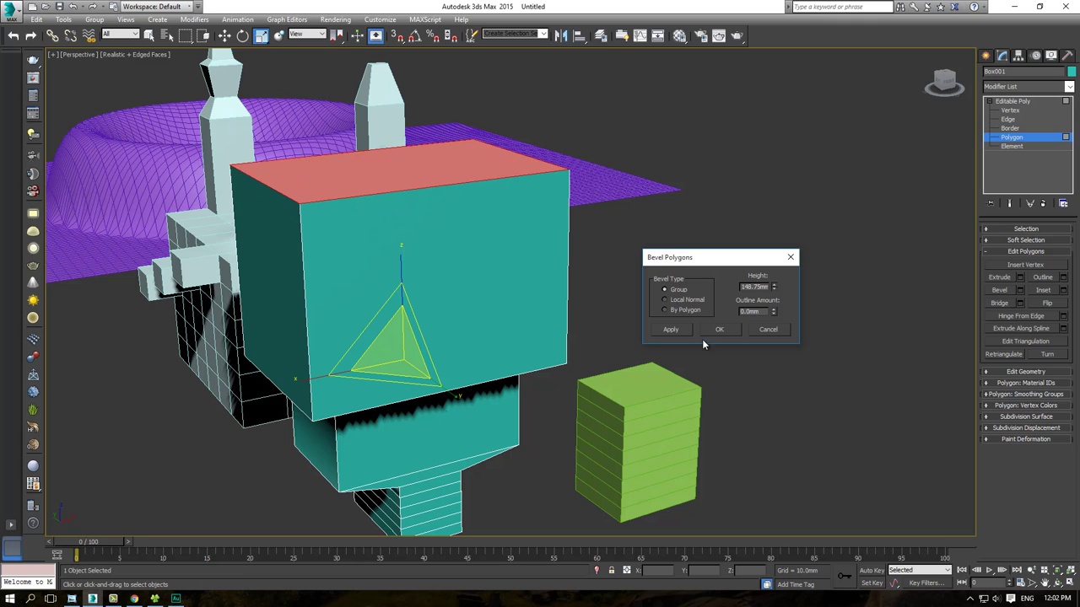
mouse_move(536, 302)
alt+middle_down()
mouse_move(522, 290)
mouse_move(506, 321)
alt+middle_up()
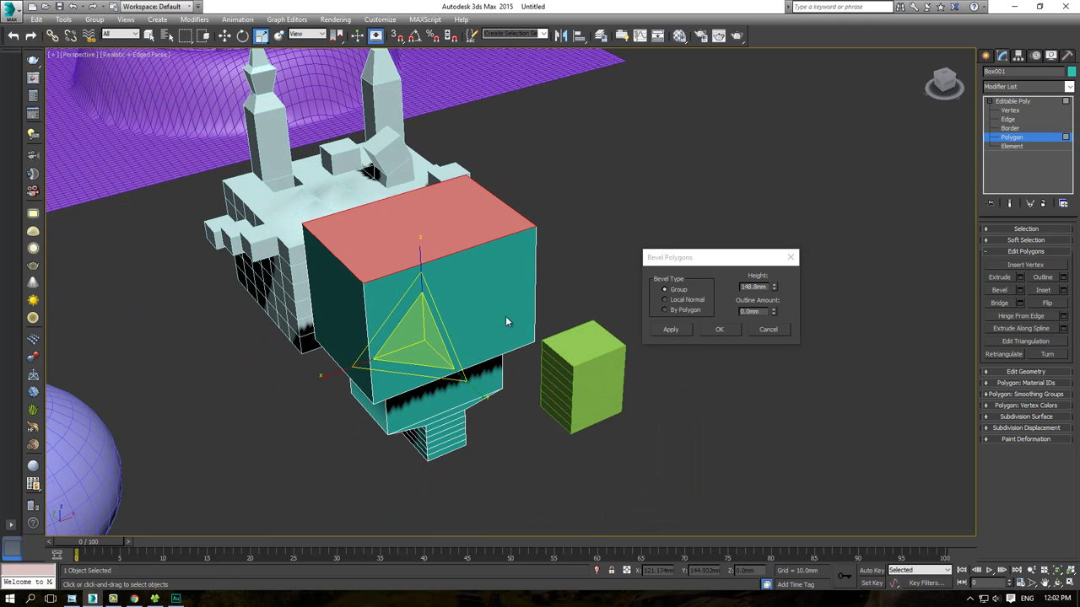
click(675, 329)
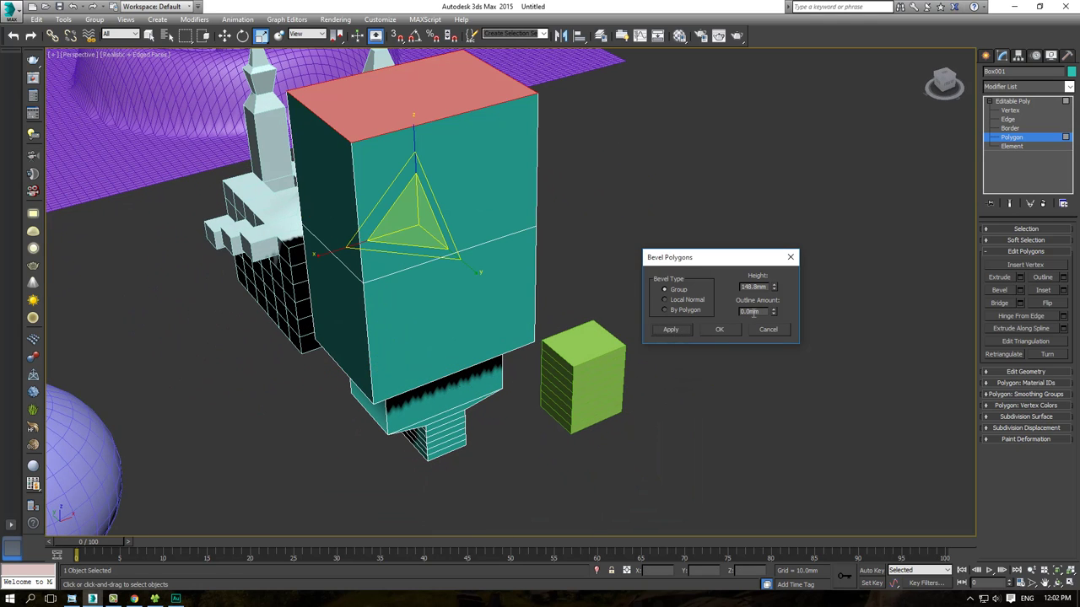
Step: Inset the top with a -9.54mm outline, then sink it -100mm and confirm
text(0)
key(Return)
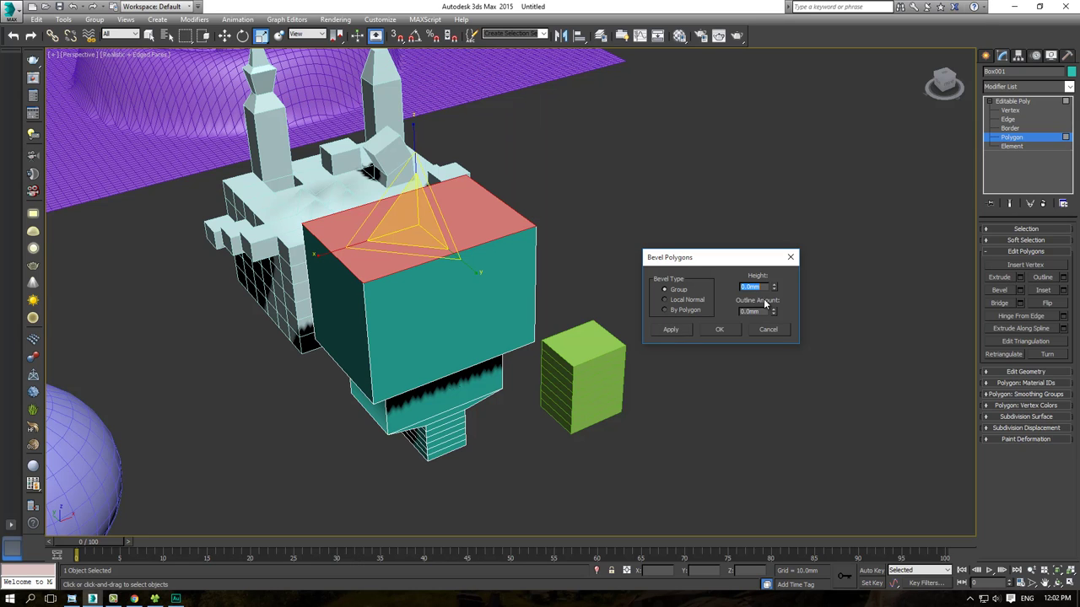
drag(773, 321, 793, 254)
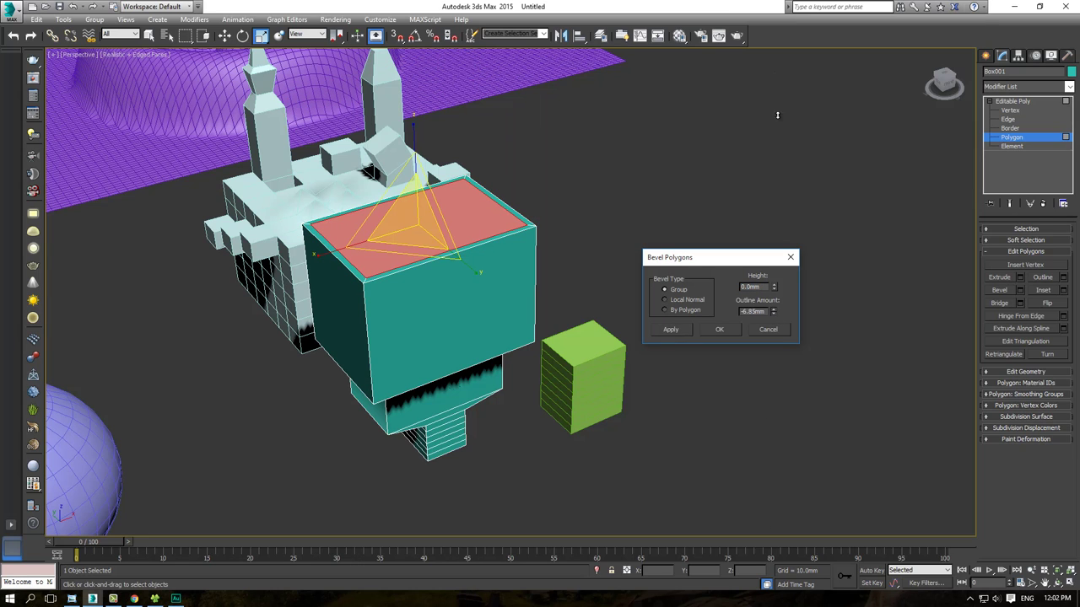
click(684, 329)
text(-8)
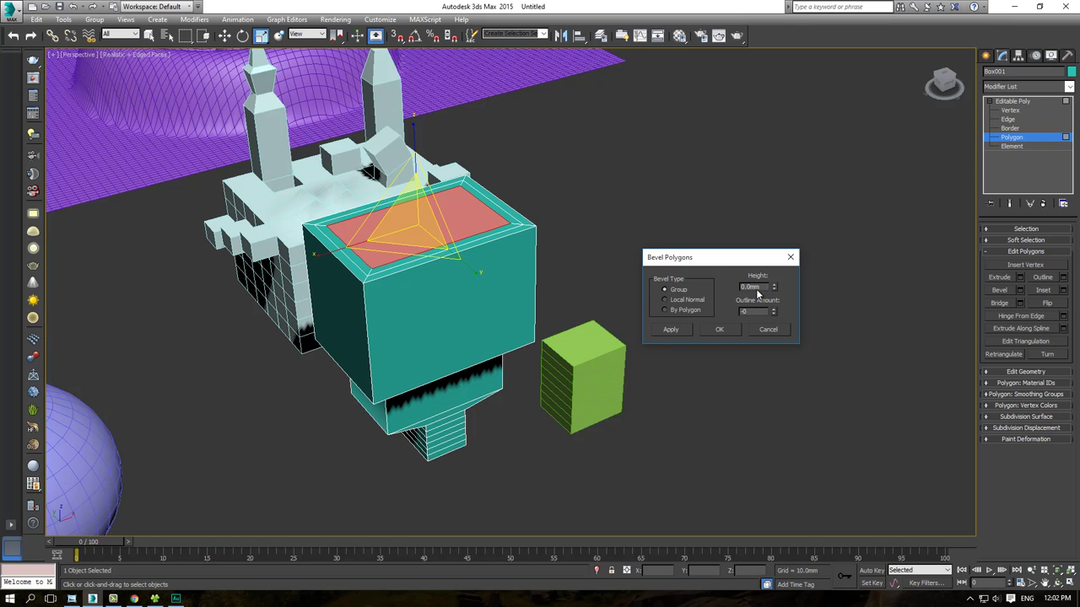
key(Return)
drag(773, 287, 63, 506)
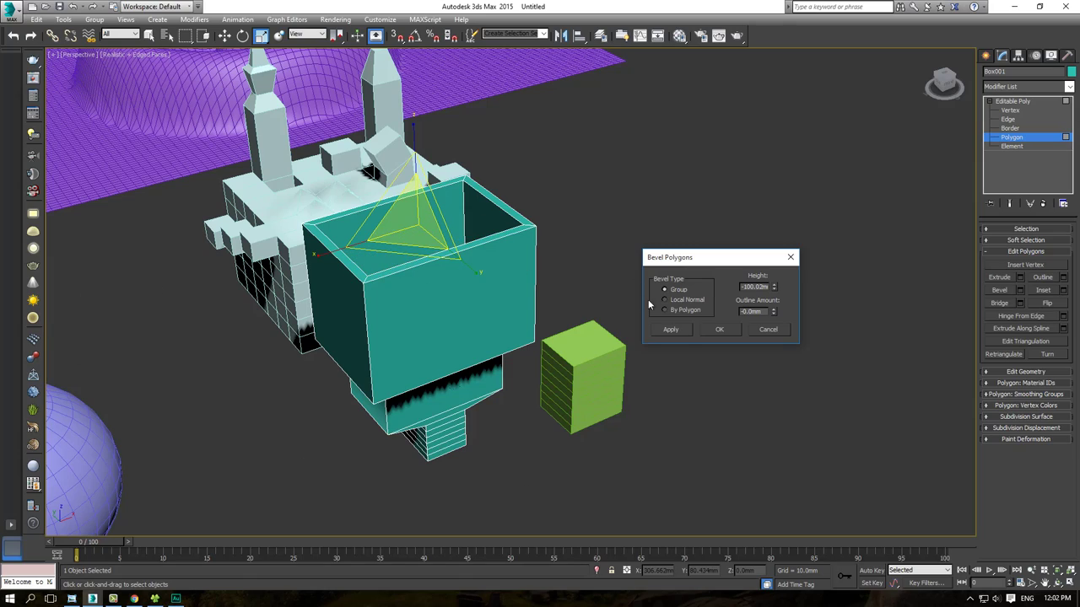
click(718, 329)
mouse_move(642, 244)
alt+middle_down()
mouse_move(604, 221)
mouse_move(429, 281)
mouse_move(469, 277)
mouse_move(504, 298)
mouse_move(497, 284)
mouse_move(232, 539)
alt+middle_up()
scroll(429, 280, up, 5)
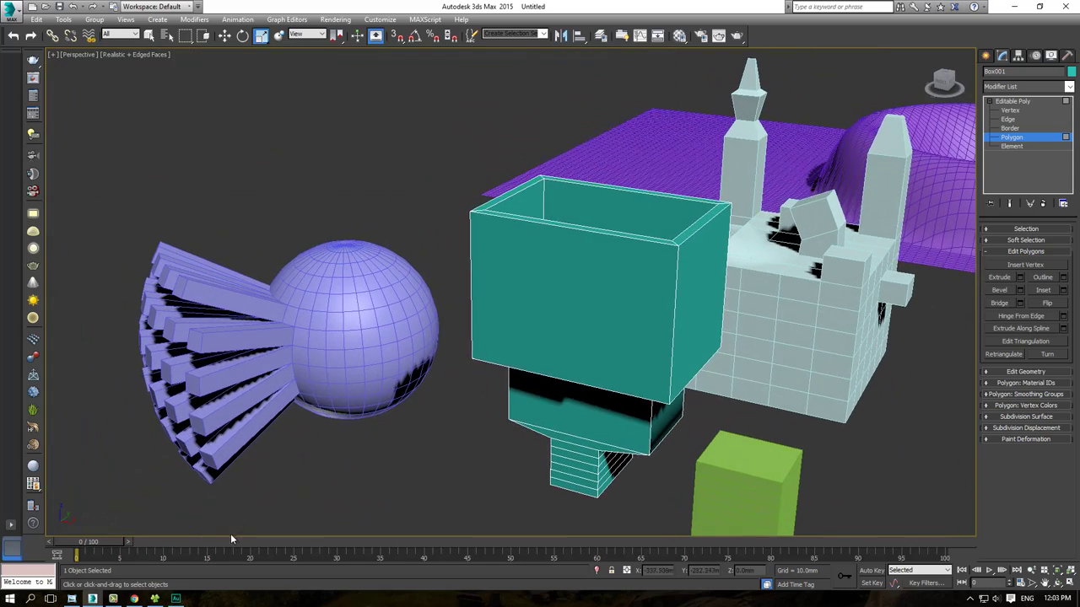
click(94, 599)
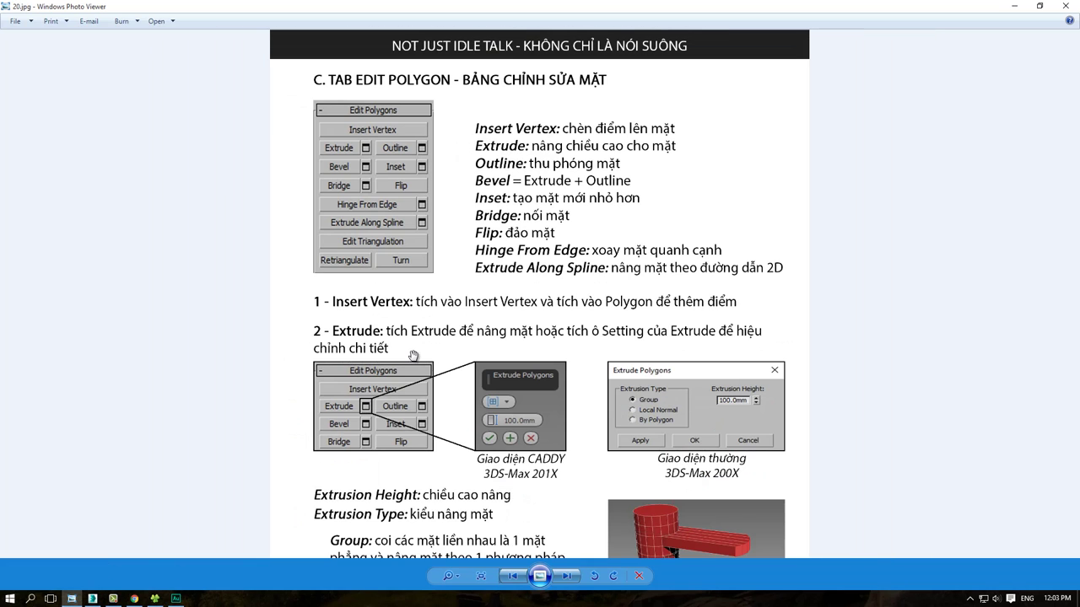
click(572, 580)
scroll(320, 342, up, 1)
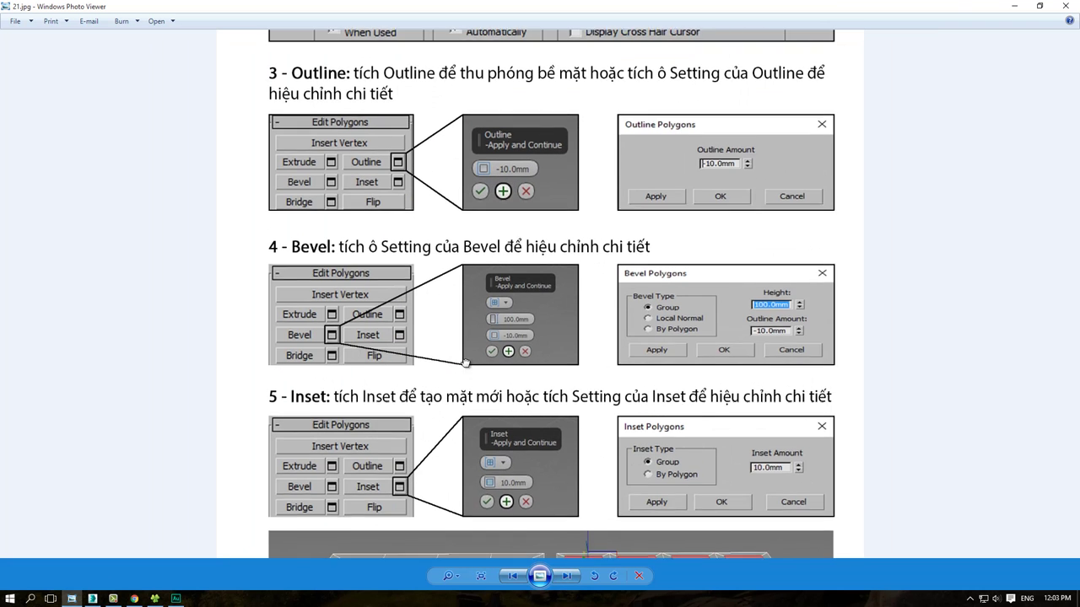
scroll(321, 342, up, 1)
ctrl+drag(258, 322, 854, 354)
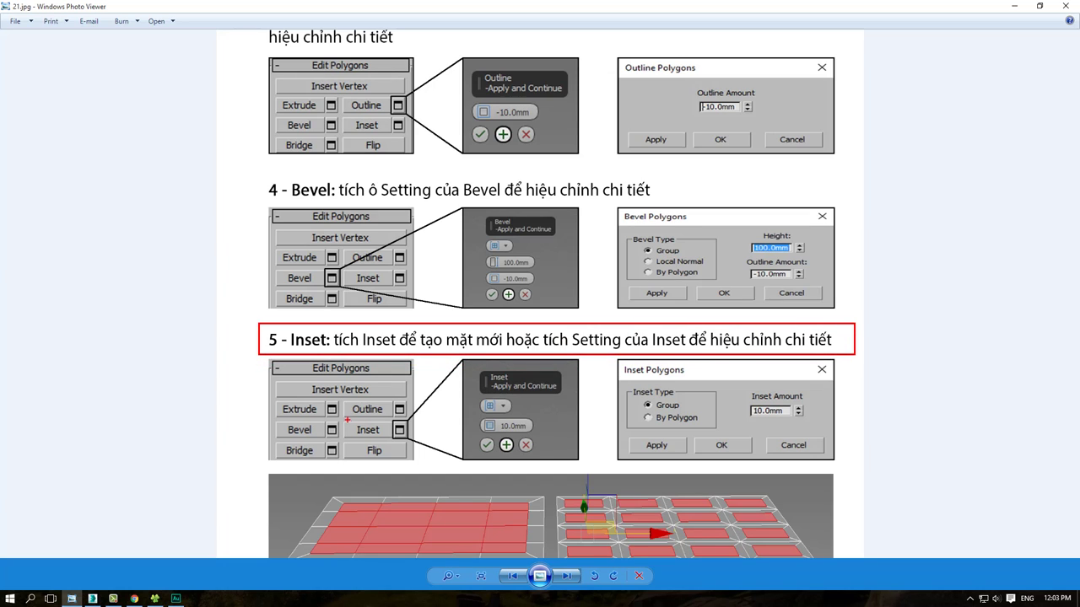
ctrl+drag(402, 437, 410, 439)
key(Escape)
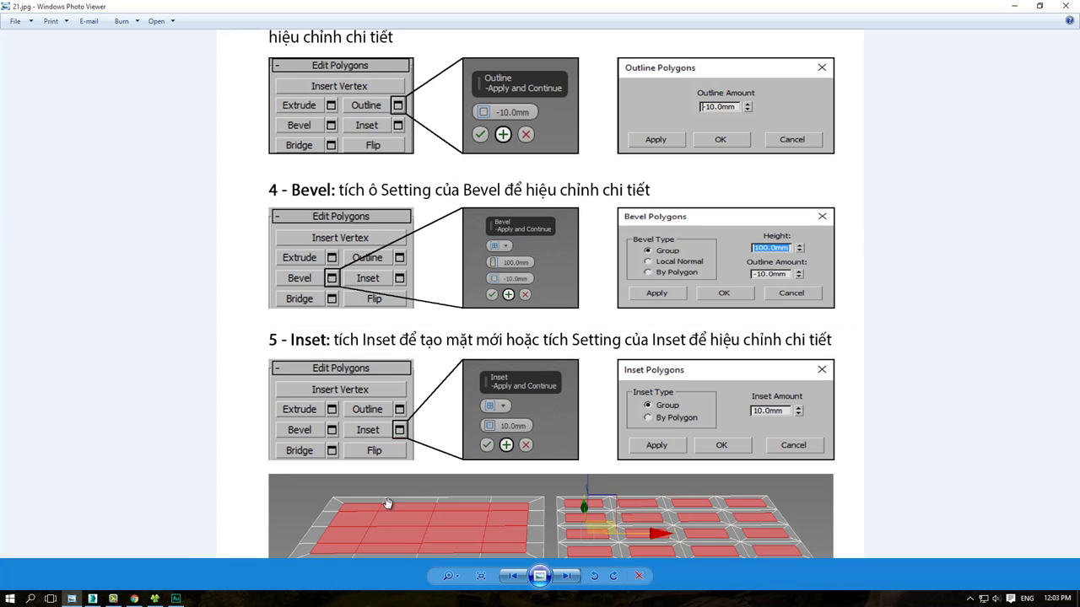
click(175, 598)
mouse_move(458, 336)
alt+middle_down()
mouse_move(407, 292)
mouse_move(490, 286)
mouse_move(478, 285)
mouse_move(489, 333)
alt+middle_up()
Step: Inset the box's front and left faces, leaving a thin border on each
click(477, 285)
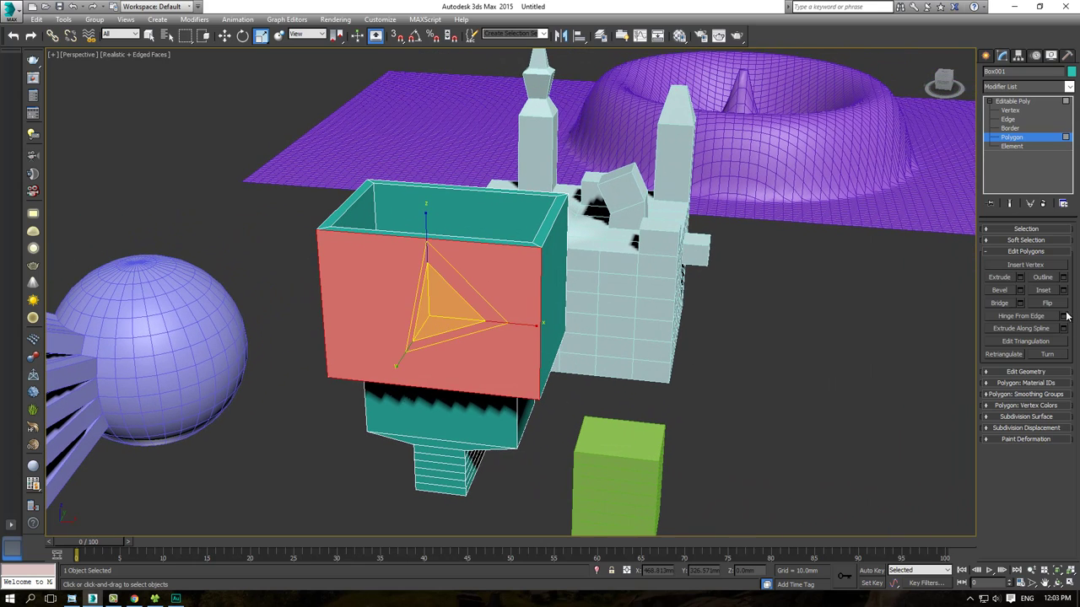
click(1044, 291)
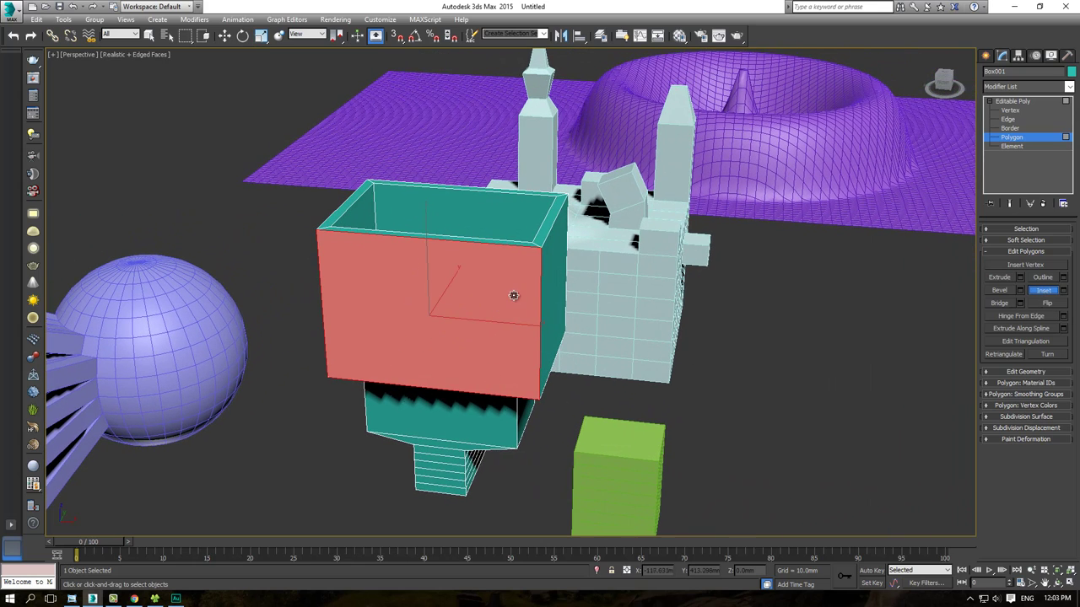
right_click(506, 292)
right_click(506, 292)
click(485, 351)
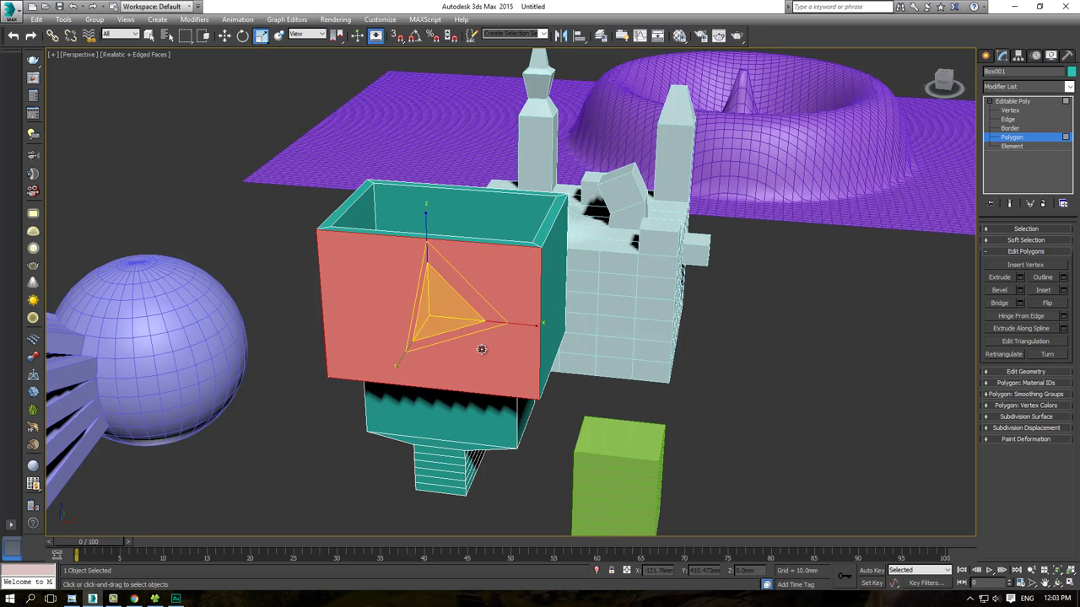
mouse_move(462, 367)
alt+middle_down()
mouse_move(339, 272)
mouse_move(393, 289)
alt+middle_up()
click(553, 295)
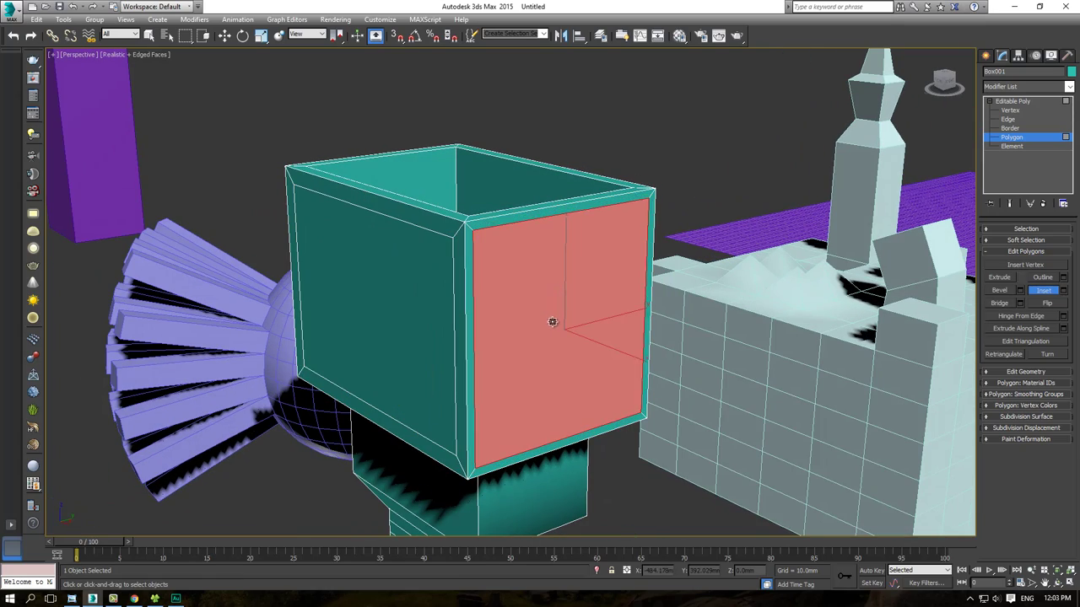
drag(553, 321, 552, 335)
mouse_move(424, 305)
alt+middle_down()
mouse_move(349, 332)
mouse_move(410, 269)
mouse_move(422, 291)
alt+middle_up()
drag(422, 290, 422, 332)
mouse_move(422, 333)
alt+middle_down()
mouse_move(411, 298)
mouse_move(337, 313)
mouse_move(391, 279)
mouse_move(381, 305)
alt+middle_up()
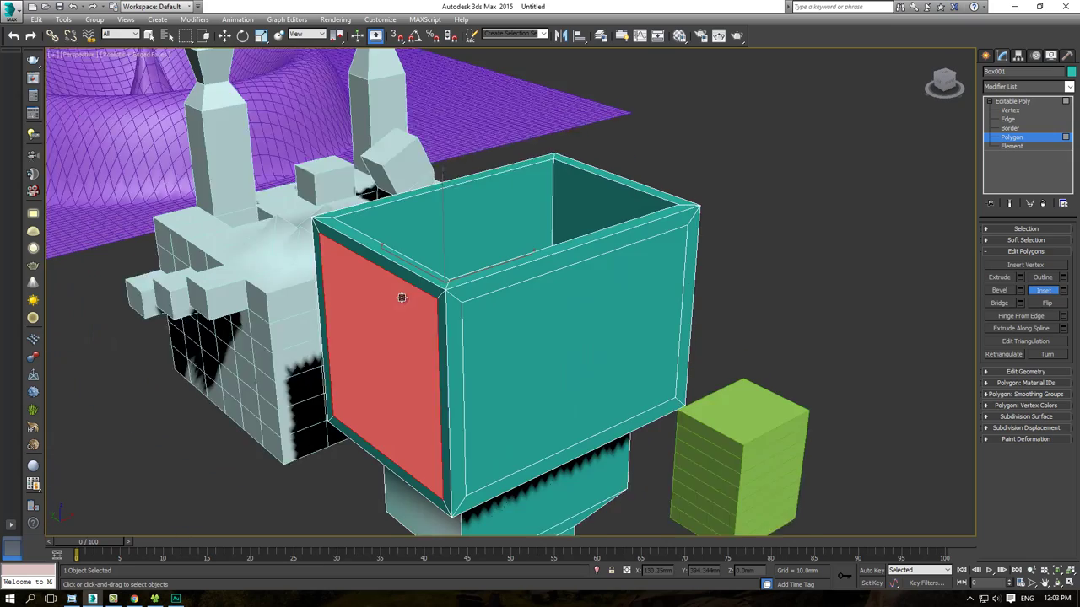
Step: Extrude both inset faces inward to recess them into the box
mouse_move(508, 298)
alt+middle_down()
mouse_move(531, 354)
mouse_move(463, 324)
alt+middle_up()
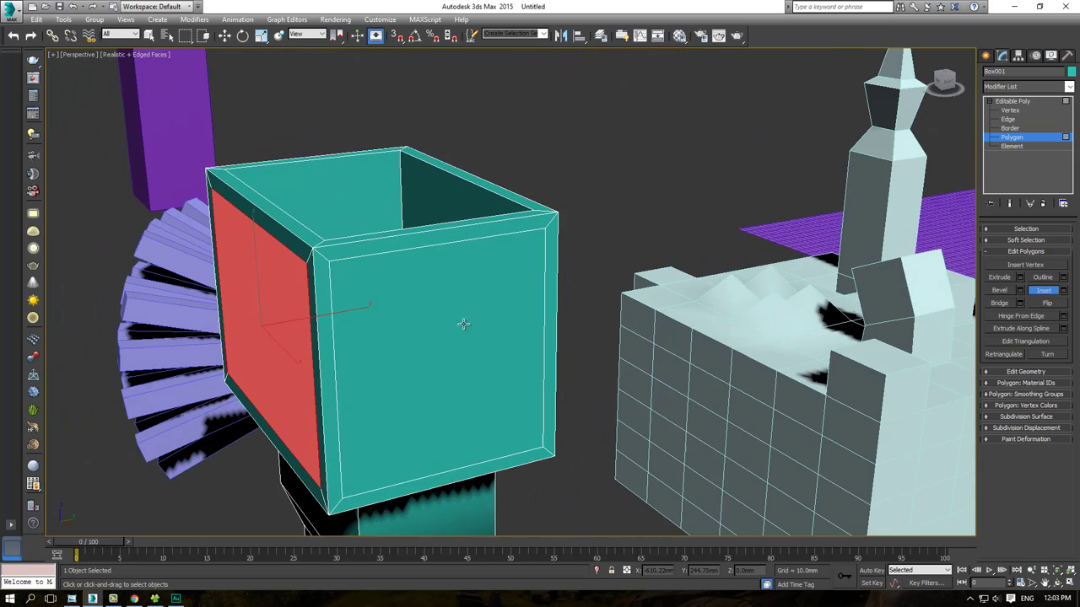
click(463, 324)
right_click(480, 352)
right_click(478, 345)
click(422, 369)
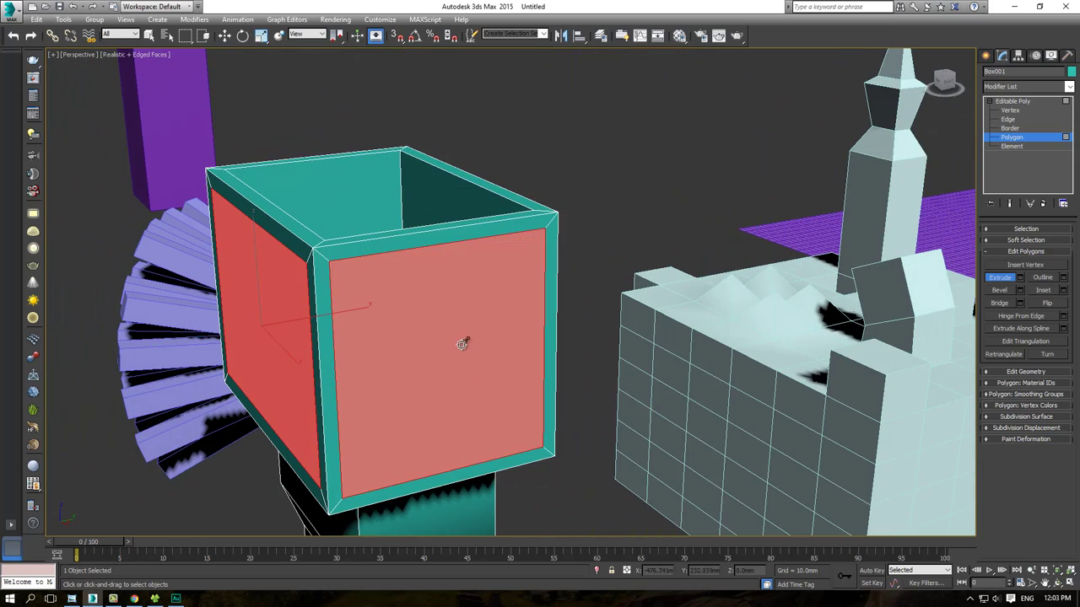
mouse_move(463, 343)
mouse_down()
mouse_move(460, 359)
mouse_move(559, 253)
mouse_up()
mouse_move(577, 214)
alt+middle_down()
mouse_move(593, 261)
mouse_move(440, 254)
alt+middle_up()
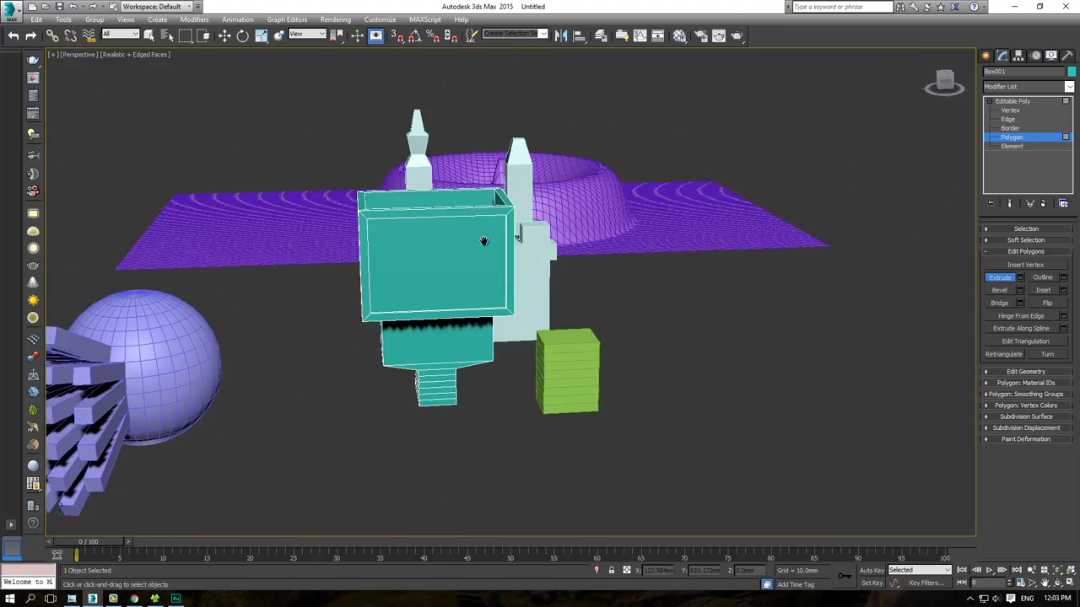
Step: Create a new plane with a 5 by 5 segment grid
click(986, 55)
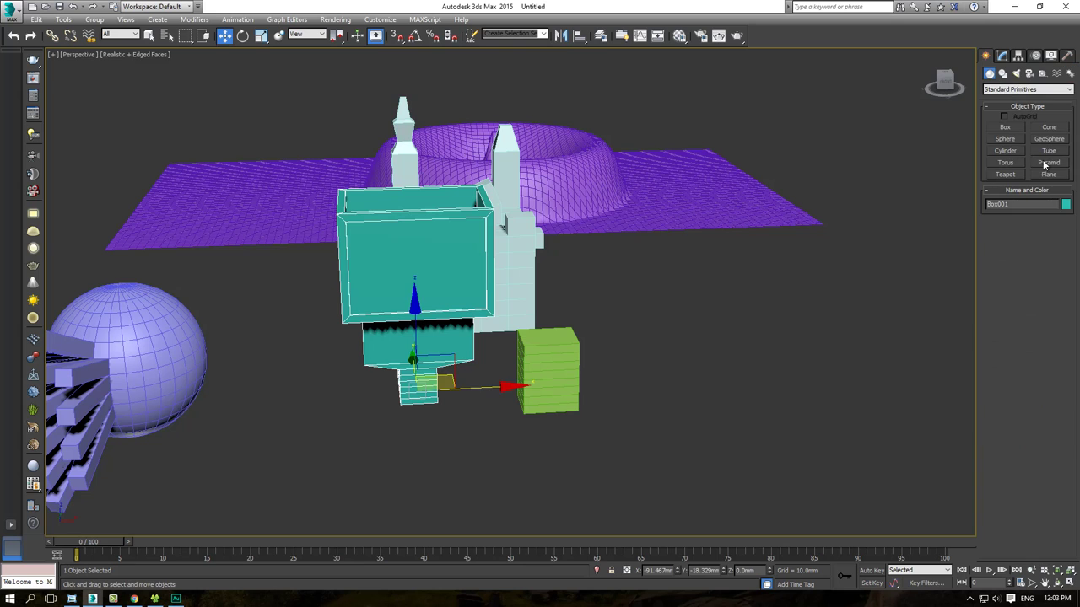
click(1048, 174)
alt+middle_drag(778, 253, 540, 219)
mouse_move(419, 276)
mouse_down()
mouse_move(654, 381)
mouse_move(1069, 346)
mouse_up()
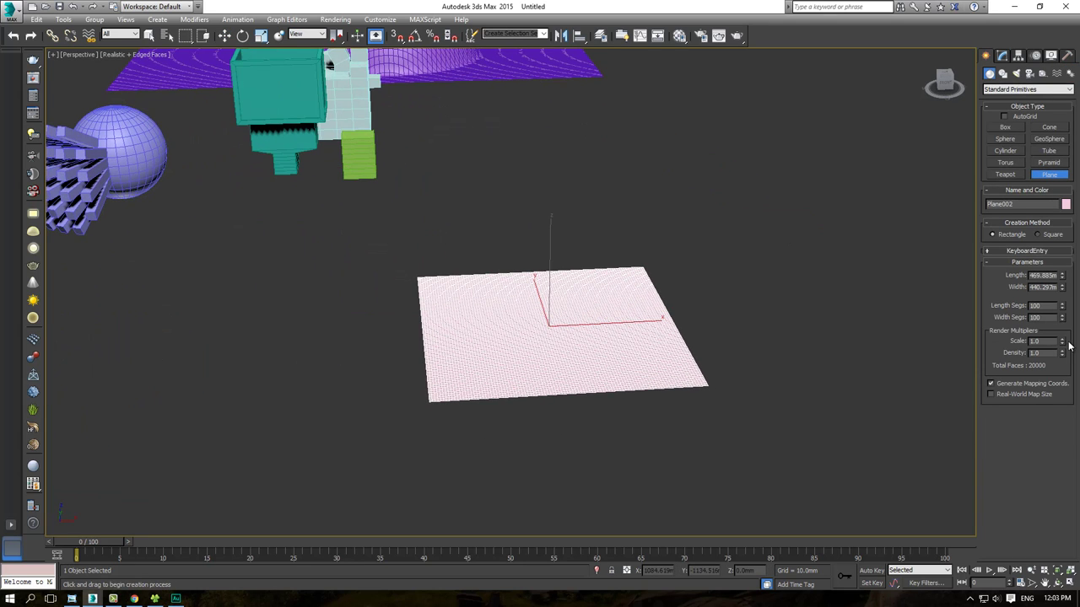
text(5)
key(Tab)
text(5)
key(Tab)
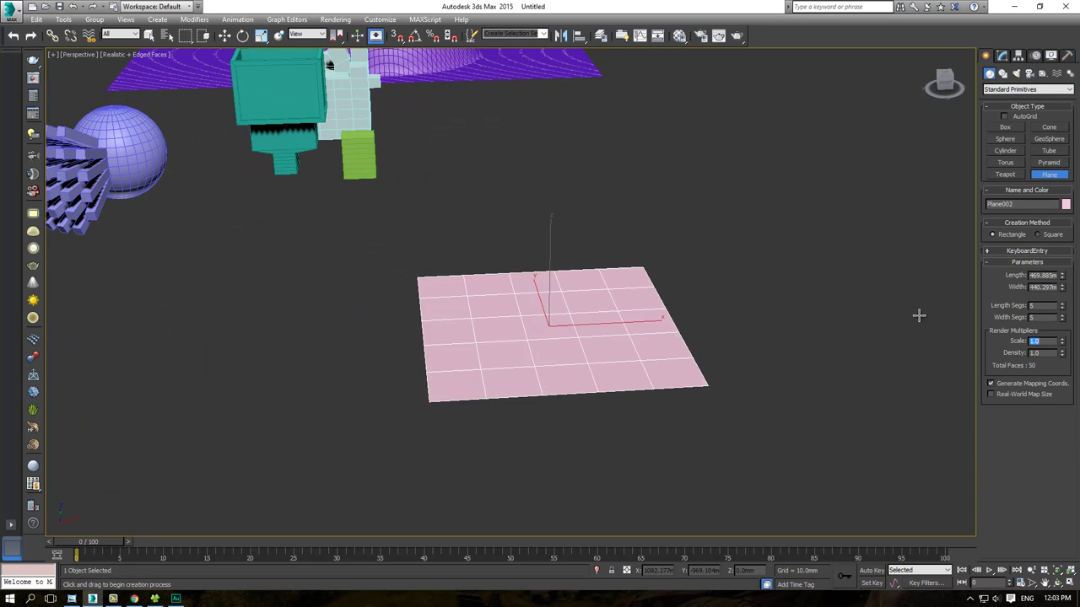
Step: Convert the plane to an Editable Poly and enter Polygon mode
middle_drag(568, 286, 523, 284)
right_click(523, 284)
right_click(523, 283)
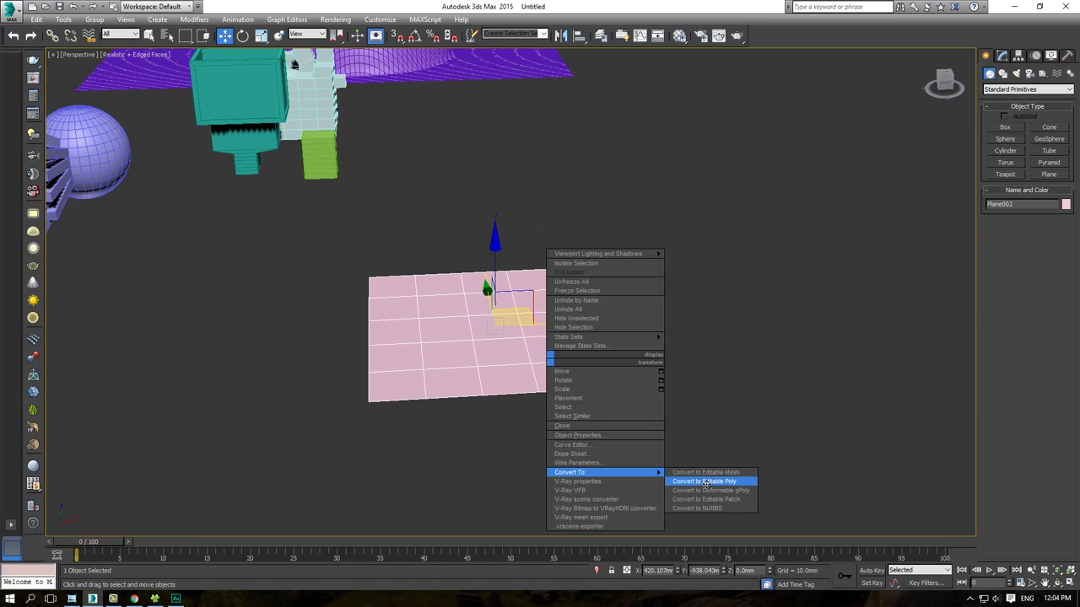
click(700, 481)
key(4)
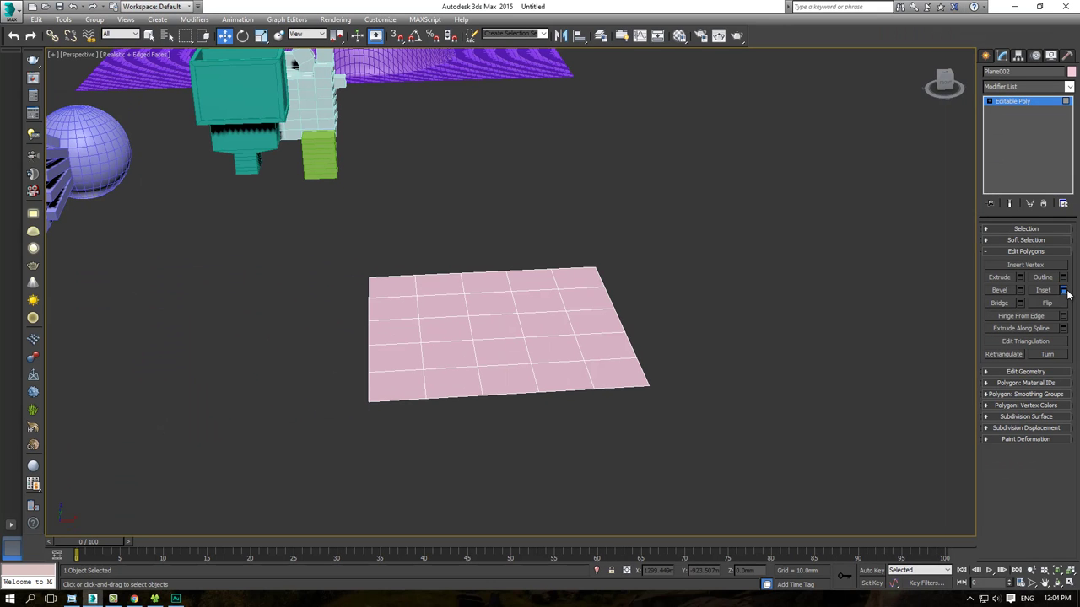
Step: Inset every plane polygon By Polygon at about 10.175mm
click(1065, 291)
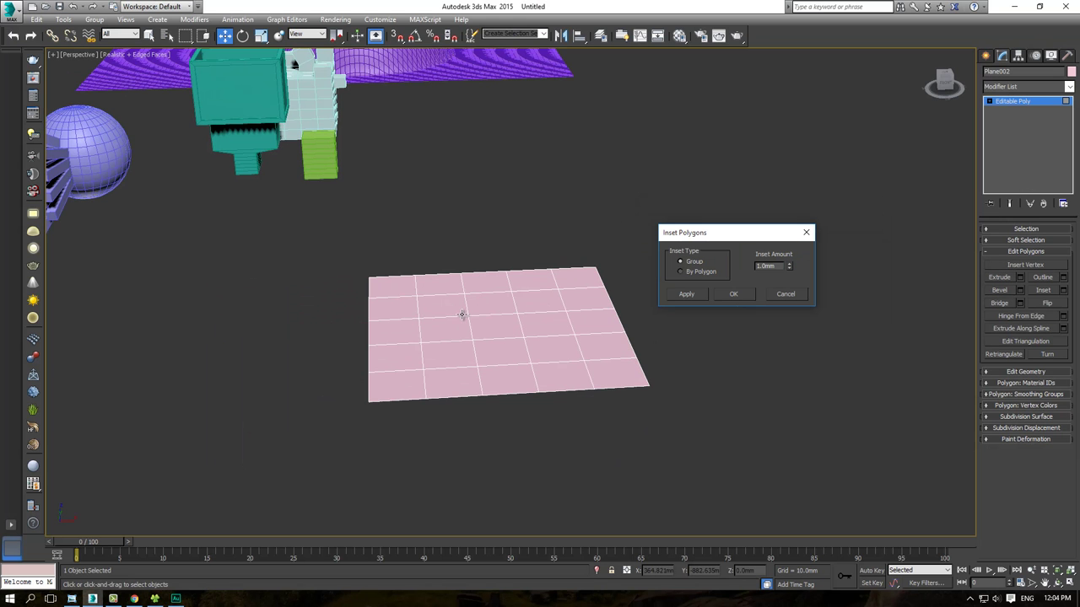
click(463, 315)
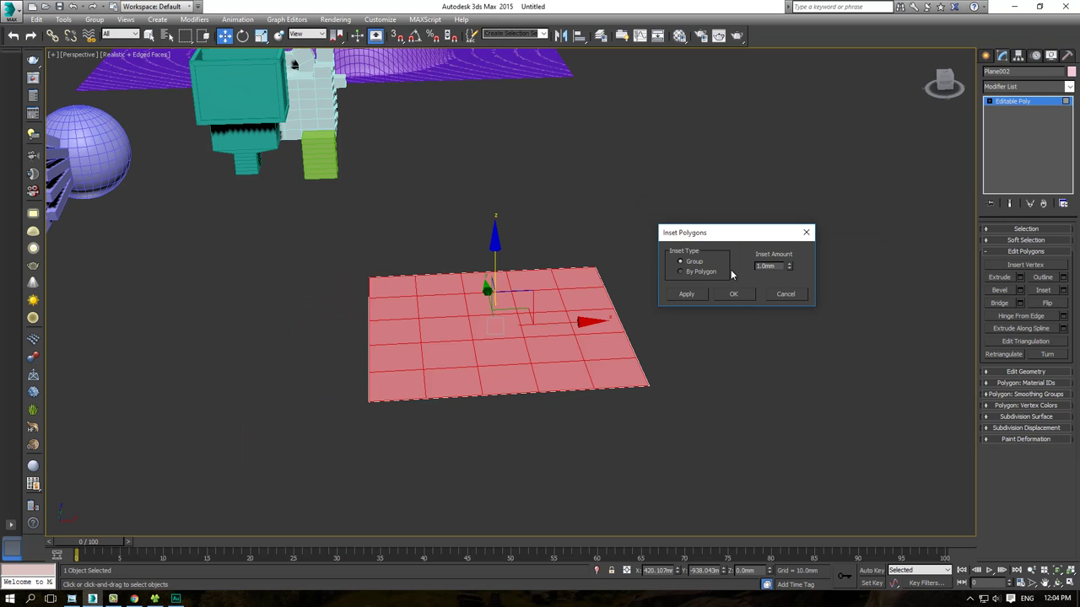
mouse_move(788, 269)
mouse_down()
mouse_move(779, 138)
mouse_move(718, 133)
mouse_move(731, 475)
mouse_up()
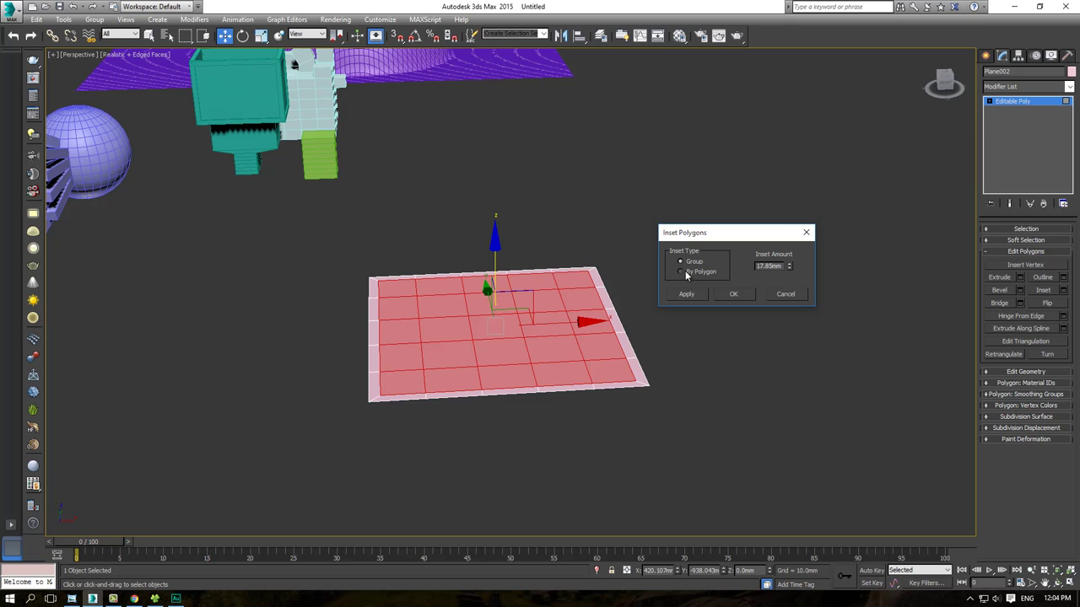
click(682, 272)
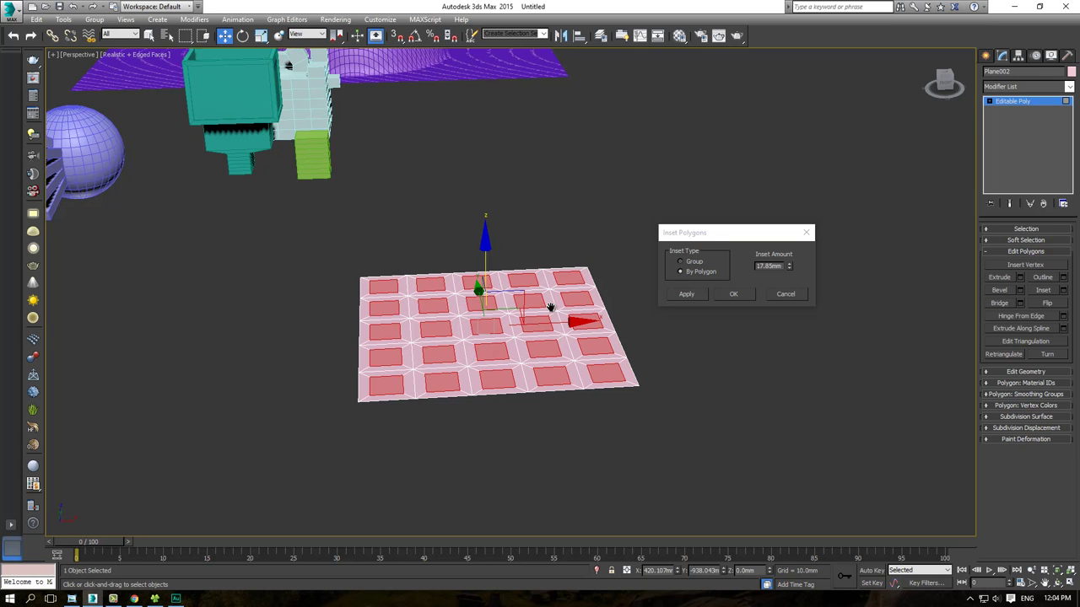
mouse_move(550, 309)
alt+middle_down()
mouse_move(494, 332)
mouse_move(548, 320)
alt+middle_up()
scroll(506, 320, up, 3)
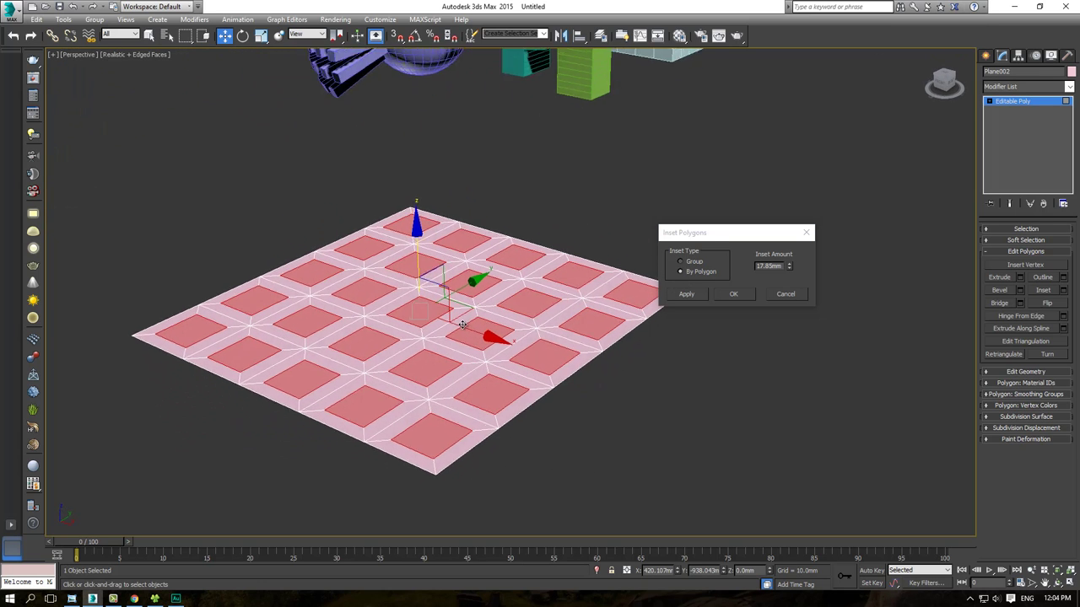
drag(788, 267, 751, 305)
alt+middle_drag(674, 355, 705, 334)
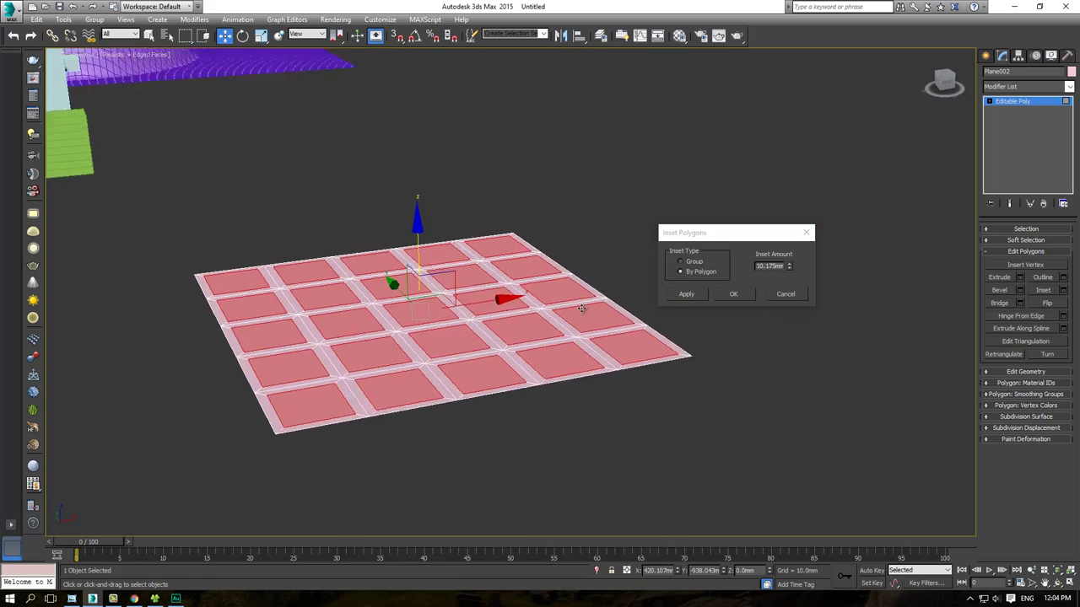
click(737, 300)
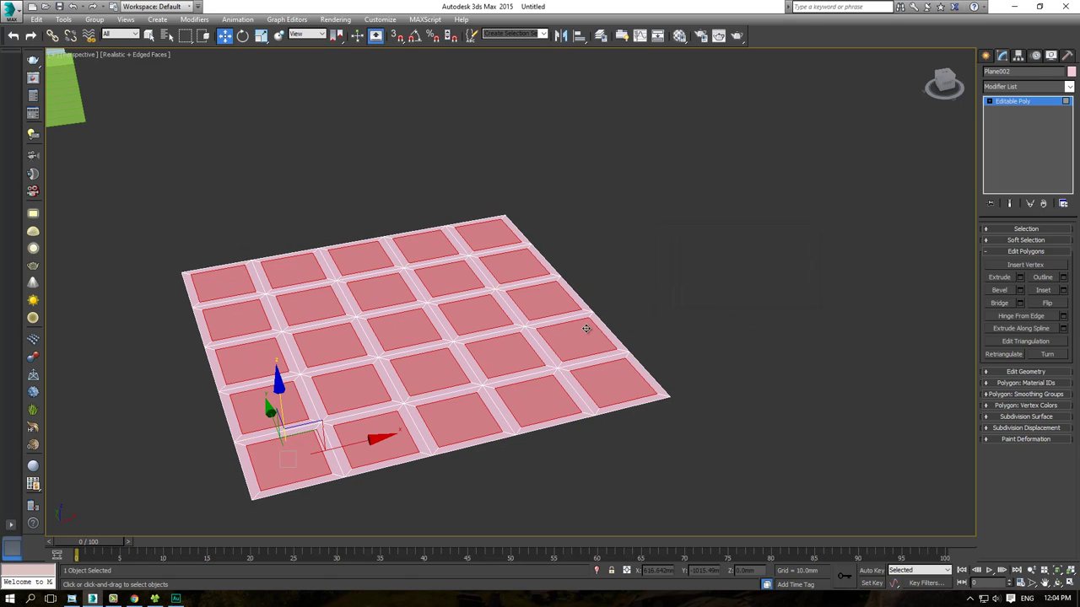
Step: Delete the inset inner squares, turn off Edged Faces and deselect the lattice
key(Delete)
alt+middle_drag(629, 300, 580, 270)
key(F4)
scroll(521, 314, down, 3)
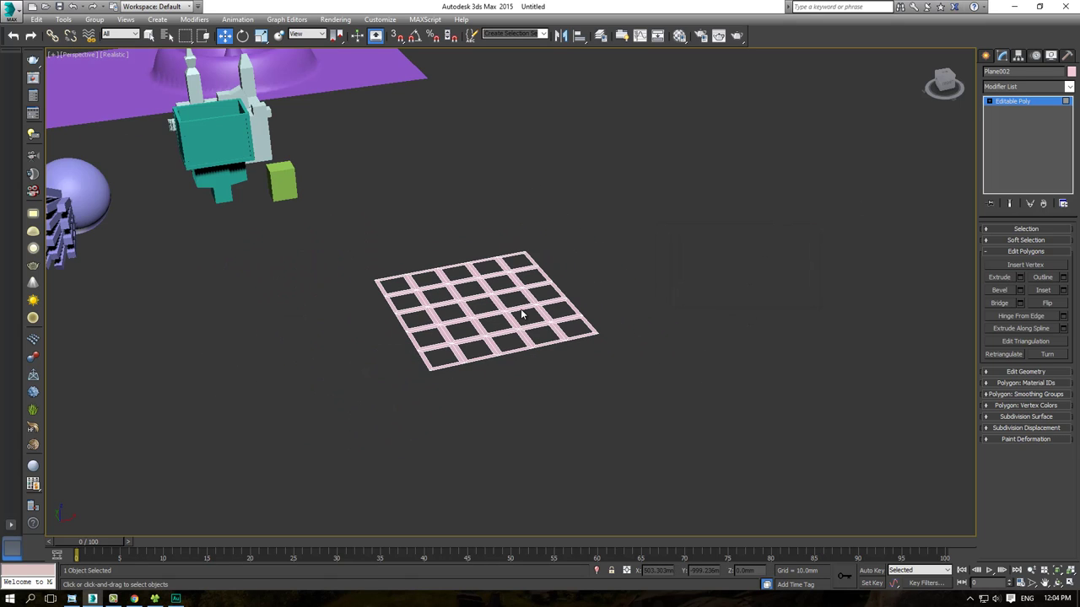
click(506, 405)
mouse_move(506, 404)
alt+middle_down()
mouse_move(428, 293)
mouse_move(382, 470)
alt+middle_up()
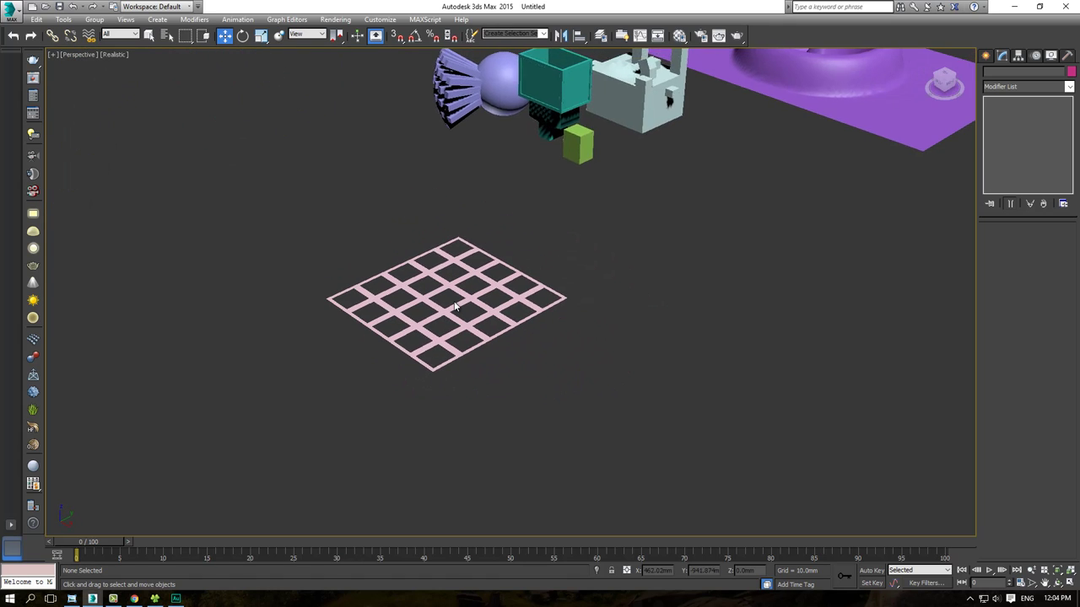
Step: Switch to Photo Viewer and read the Inset section on page 21
scroll(382, 470, up, 2)
click(72, 599)
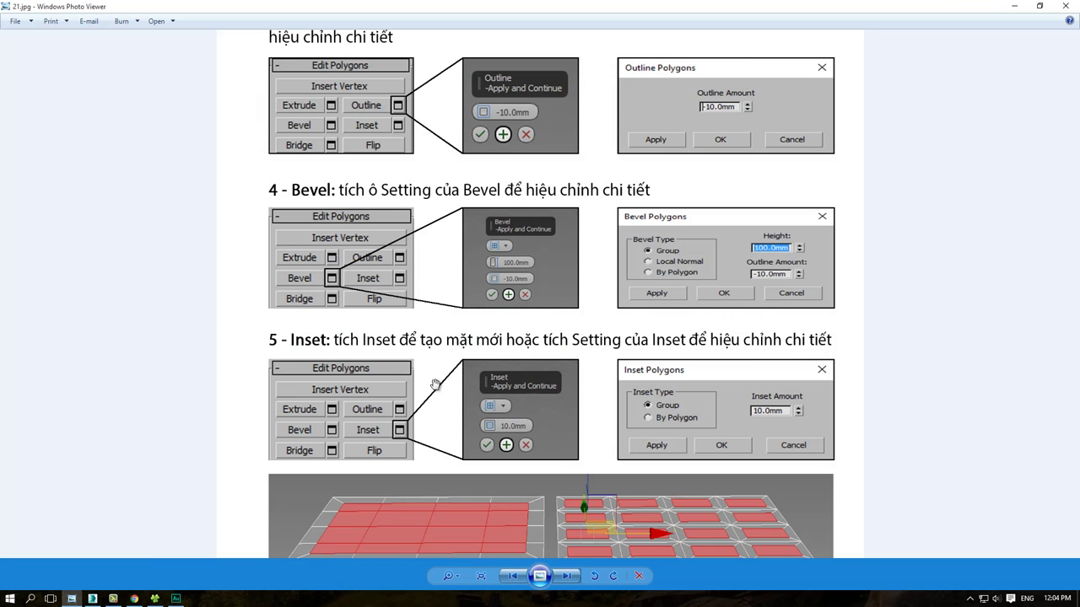
drag(433, 384, 324, 310)
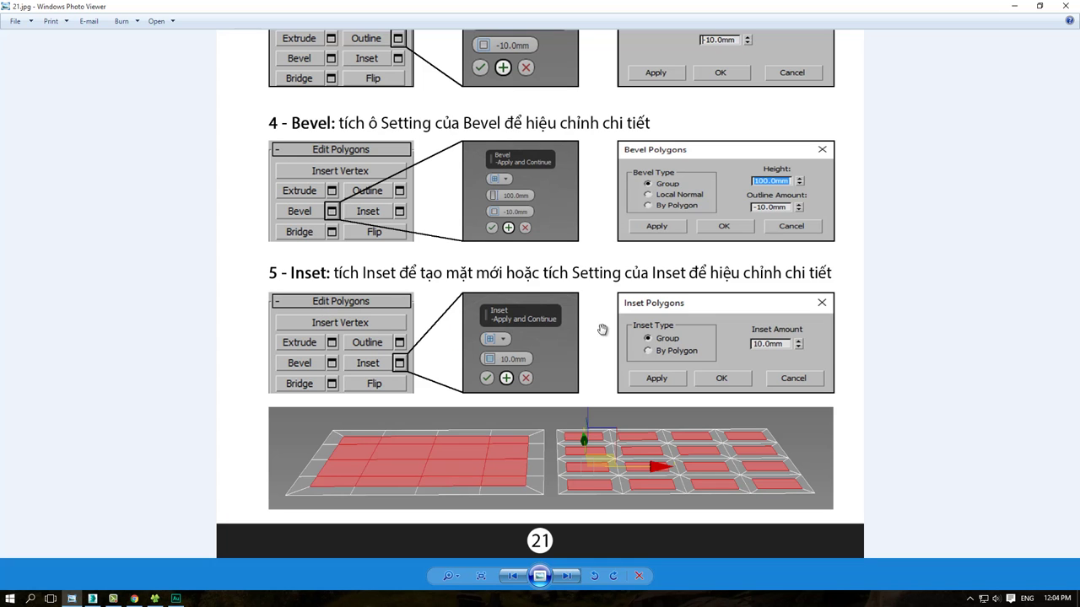
Step: Go to page 22, briefly mark the '6 - Flip' heading, then return to 3ds Max
click(567, 578)
scroll(352, 115, up, 1)
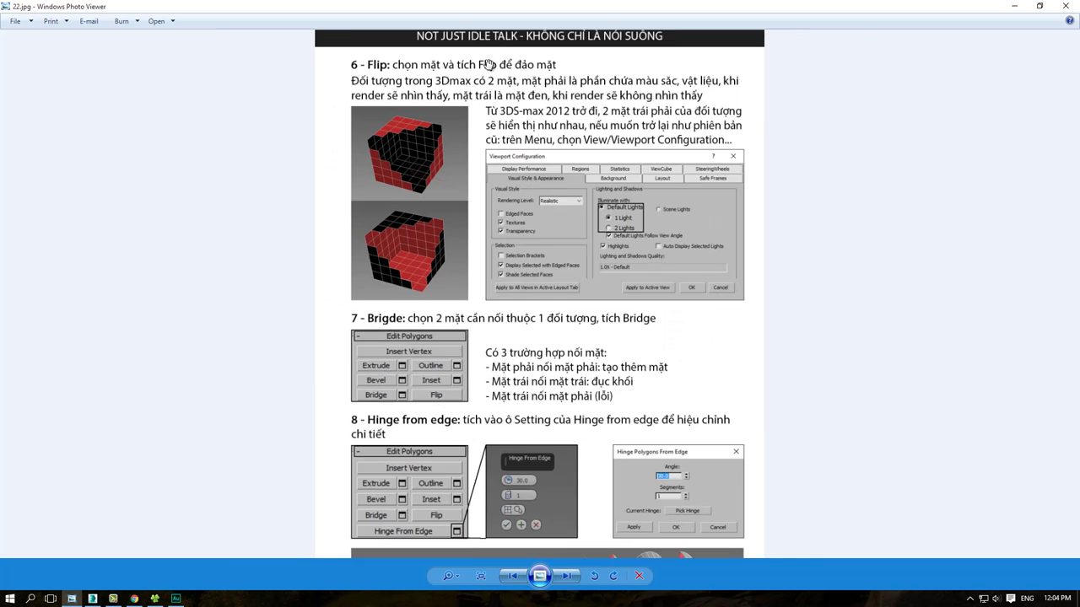
scroll(353, 115, up, 1)
scroll(353, 115, up, 1)
drag(256, 72, 589, 106)
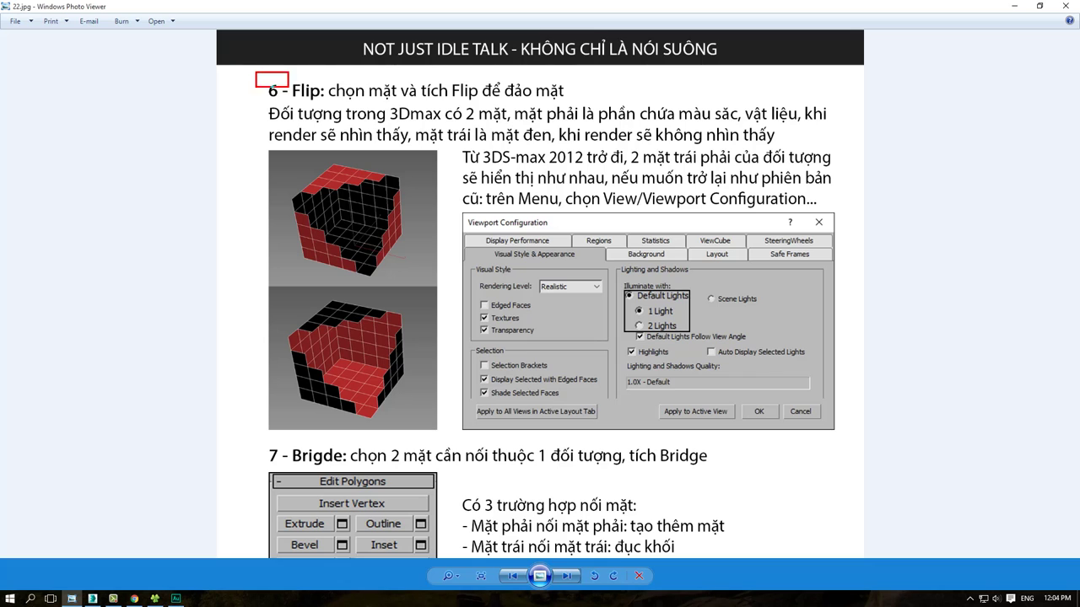
key(Escape)
click(90, 599)
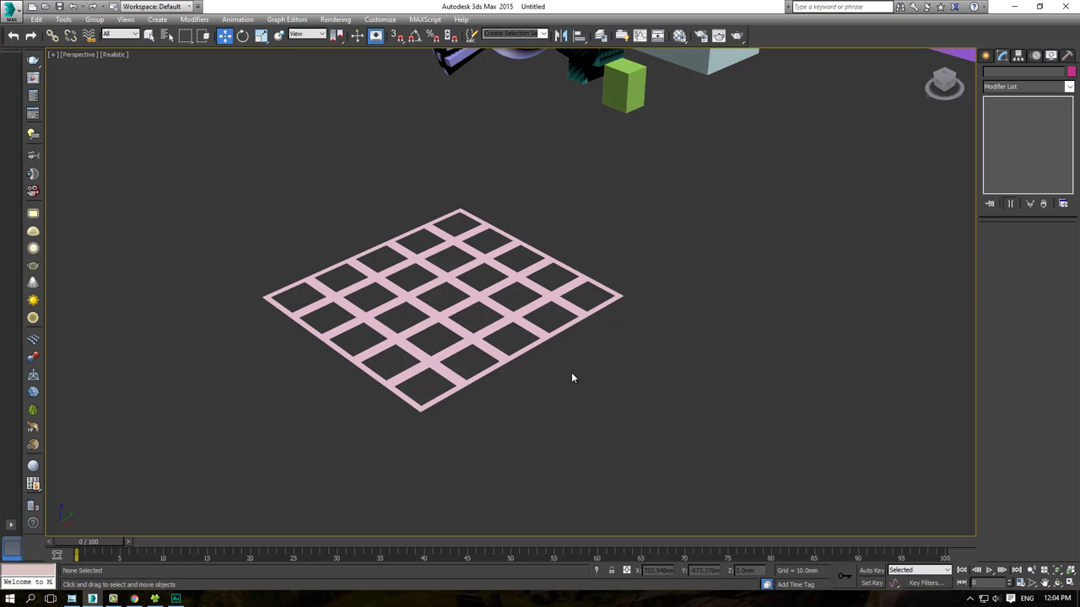
Step: Select all seven objects in the scene and delete them
click(554, 292)
key(4)
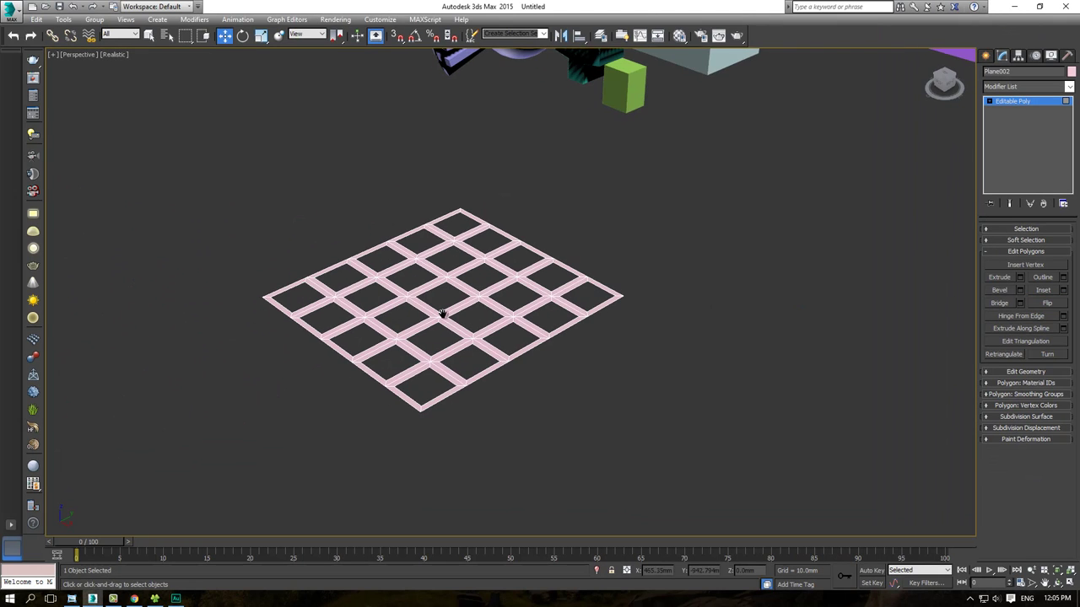
scroll(458, 294, down, 3)
scroll(764, 181, up, 2)
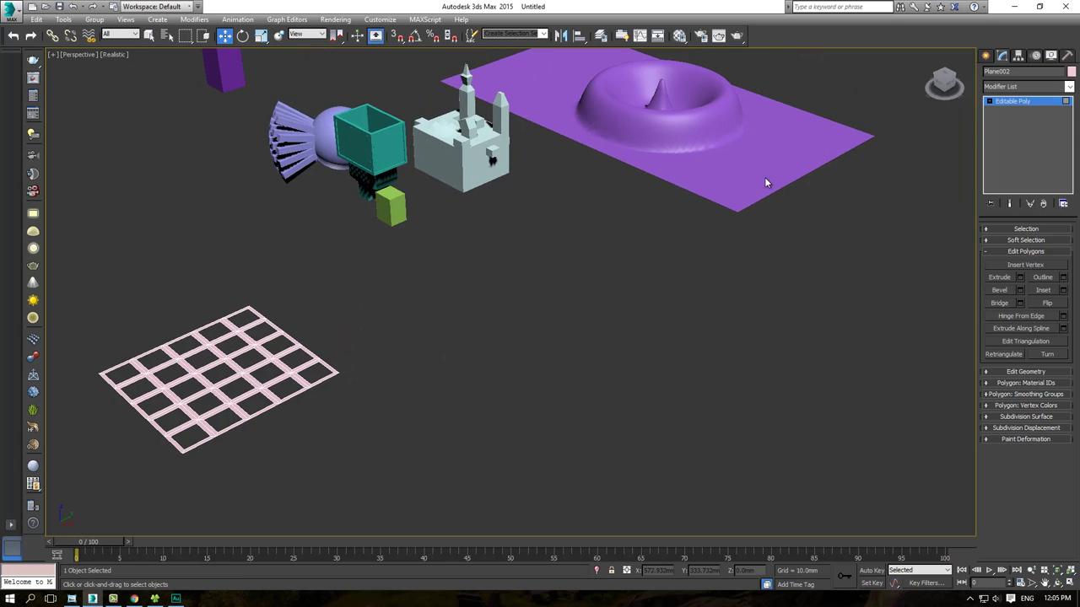
click(1021, 101)
scroll(655, 320, down, 5)
drag(711, 342, 386, 113)
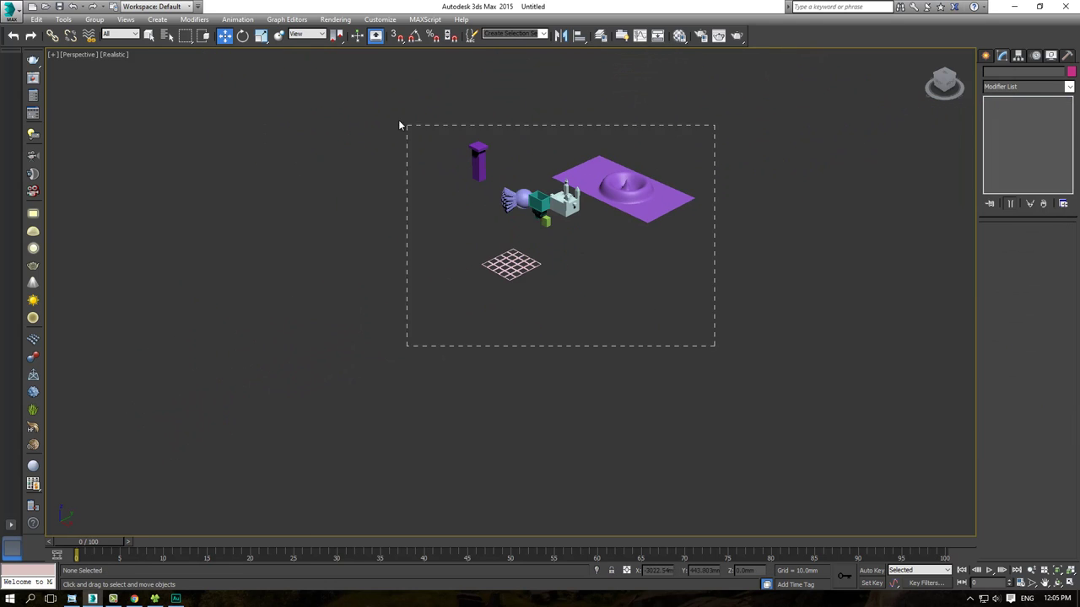
key(Delete)
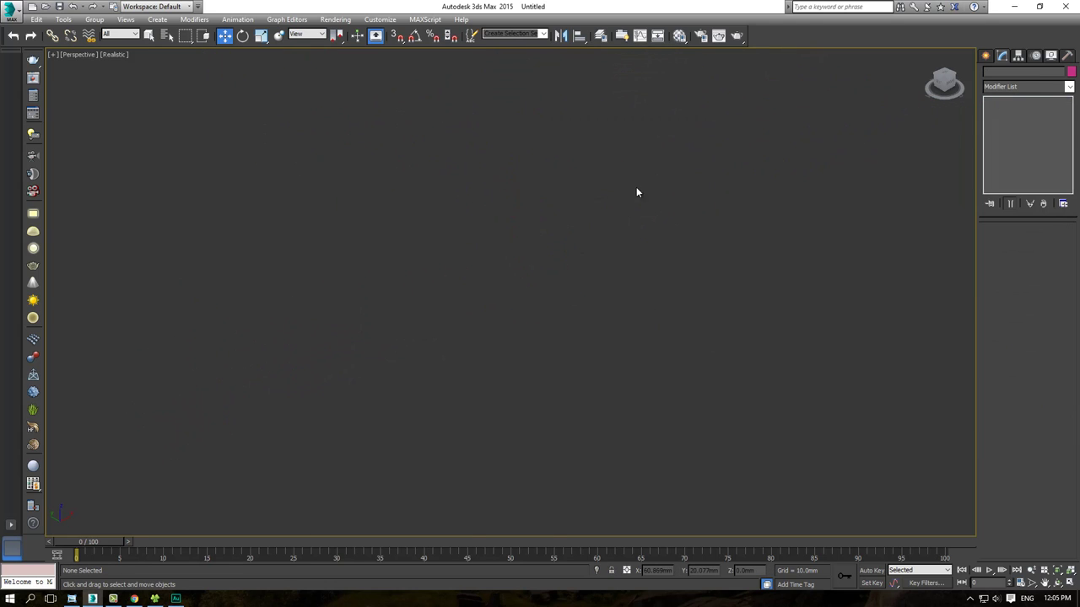
Step: Create a new box and reduce it to 1 height segment
click(987, 56)
click(1004, 127)
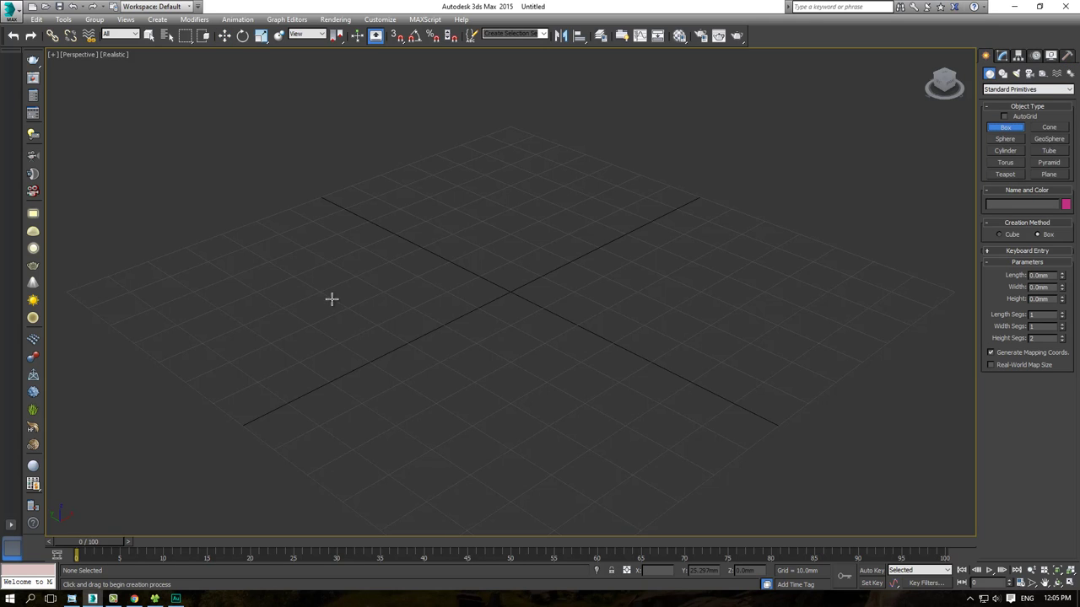
drag(309, 324, 718, 355)
click(699, 157)
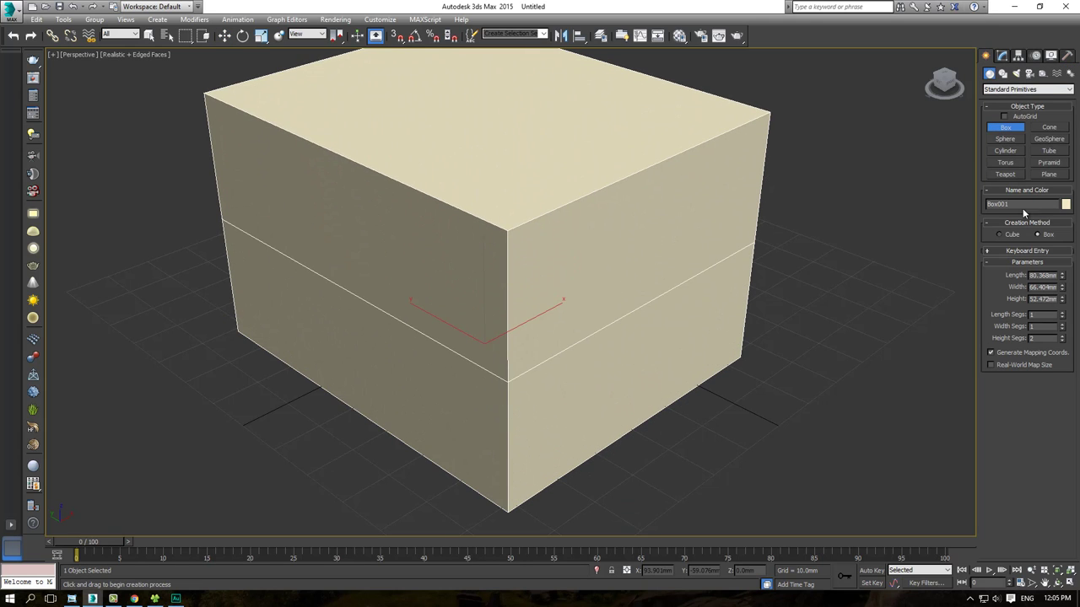
click(1002, 56)
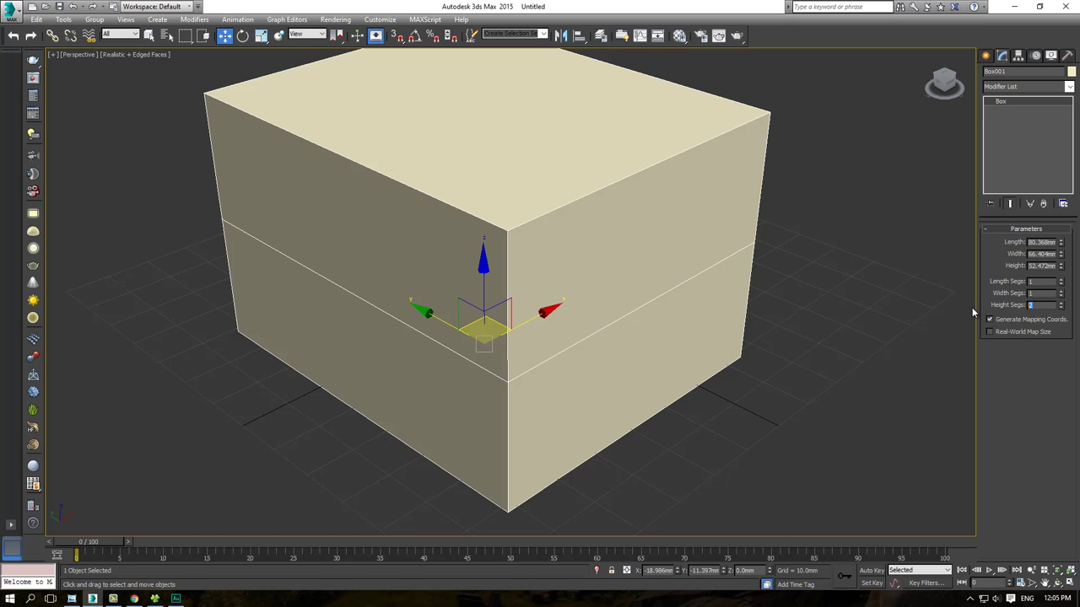
text(1)
key(Return)
scroll(868, 300, down, 3)
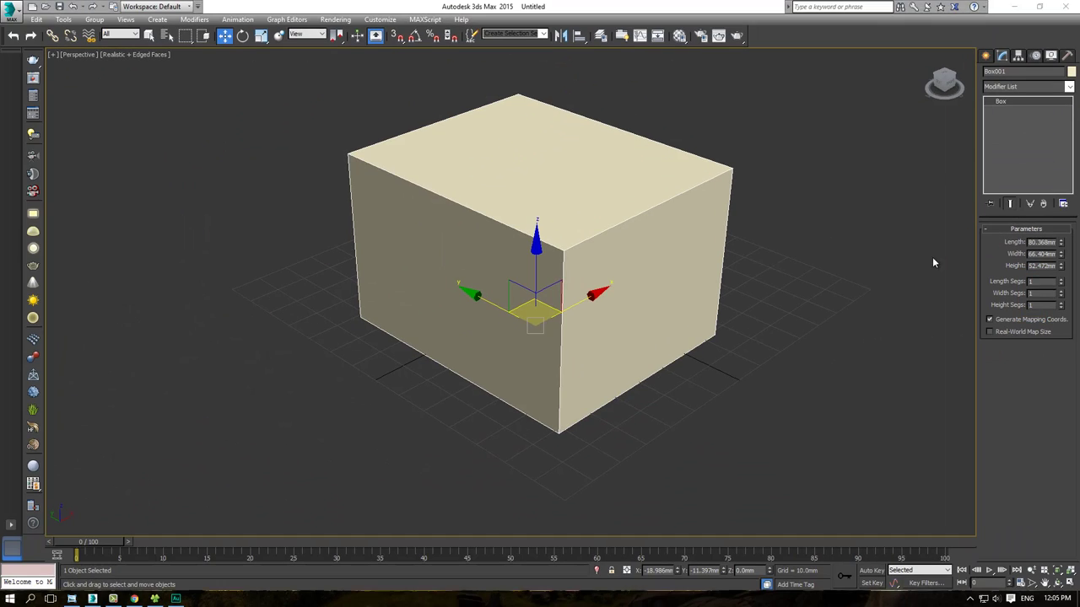
mouse_move(540, 253)
alt+middle_down()
mouse_move(517, 243)
mouse_move(735, 259)
mouse_move(639, 270)
mouse_move(546, 245)
mouse_move(484, 188)
mouse_move(477, 250)
mouse_move(545, 262)
mouse_move(677, 246)
mouse_move(677, 169)
mouse_move(672, 233)
mouse_move(736, 251)
mouse_move(810, 253)
mouse_move(783, 270)
alt+middle_up()
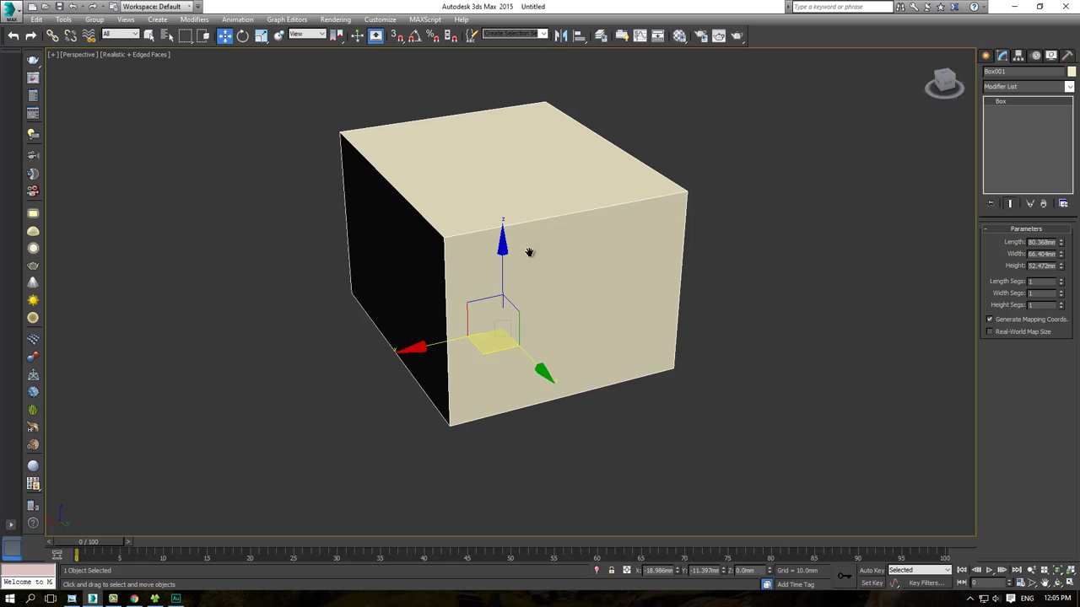
mouse_move(529, 252)
alt+middle_down()
mouse_move(494, 203)
mouse_move(480, 240)
alt+middle_up()
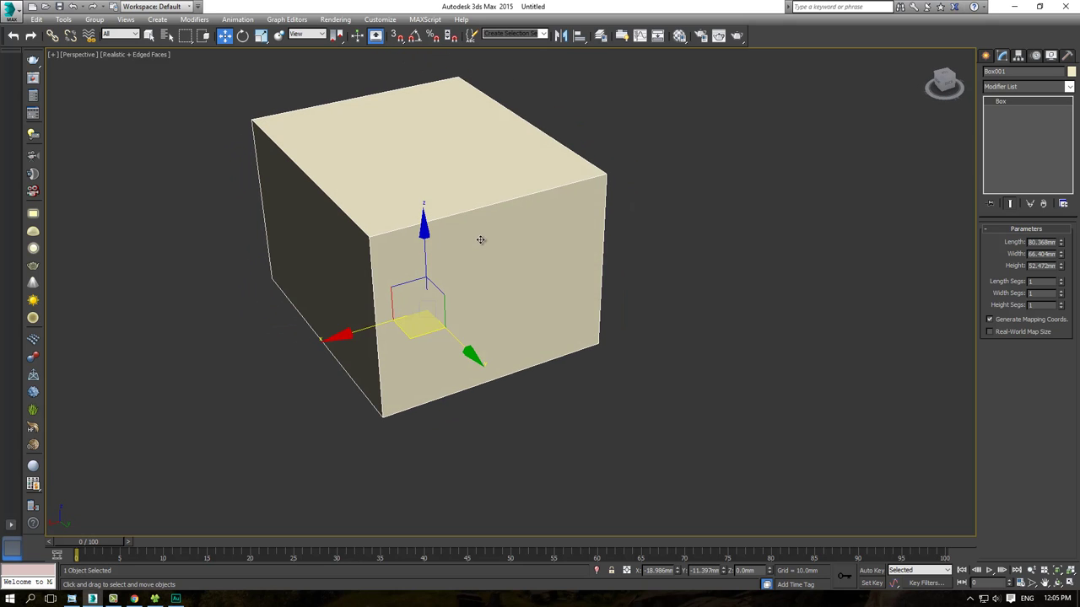
Step: Convert the box to an Editable Poly in Polygon mode
right_click(481, 221)
mouse_move(504, 335)
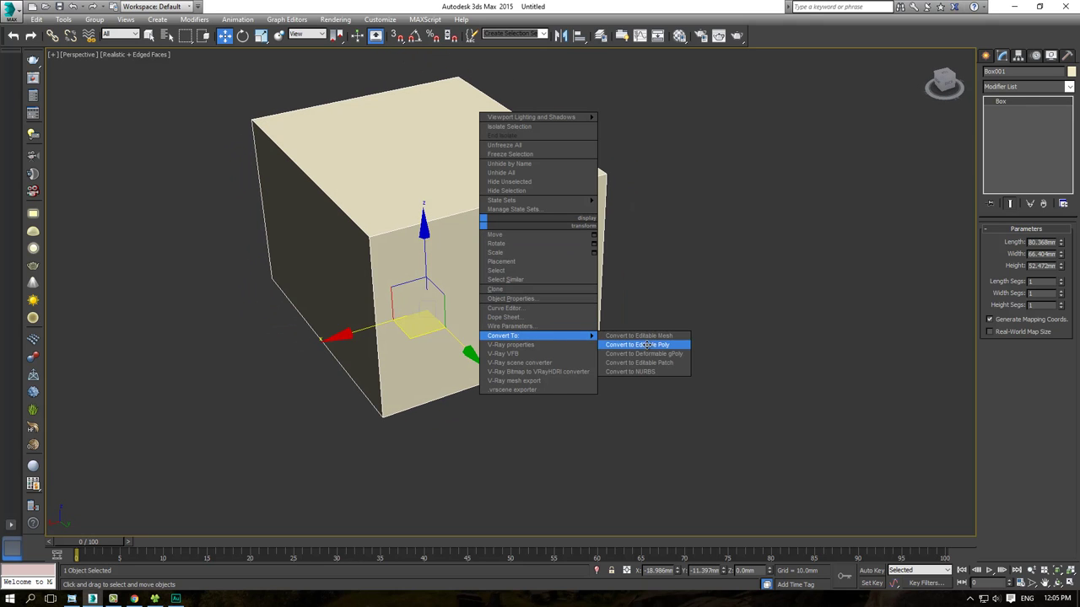
click(644, 345)
key(4)
Step: Delete the box's front and right side polygons
click(523, 277)
key(Delete)
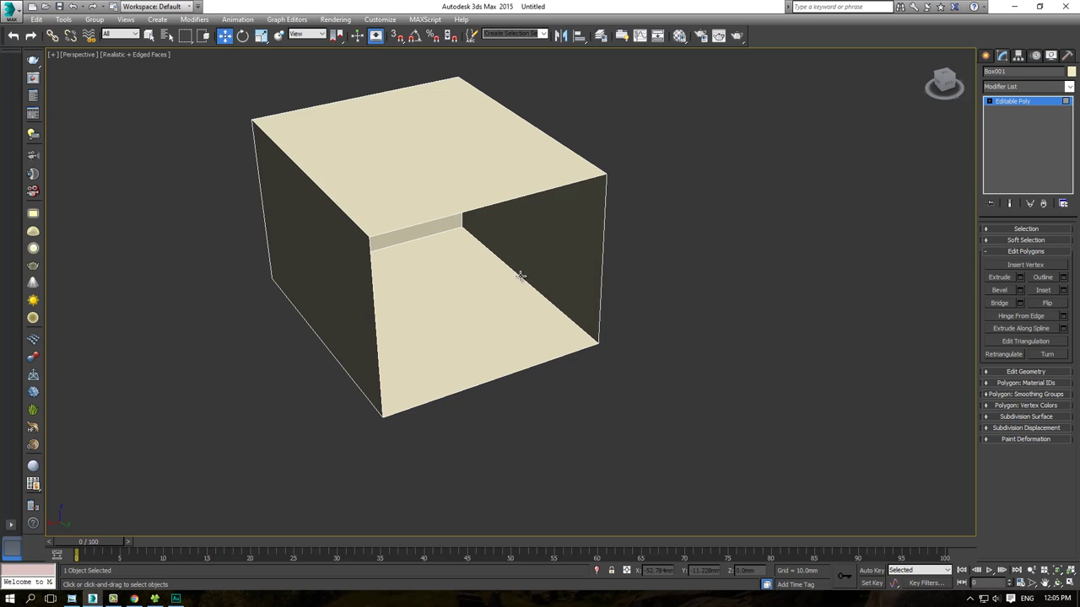
alt+middle_drag(509, 264, 480, 248)
click(533, 228)
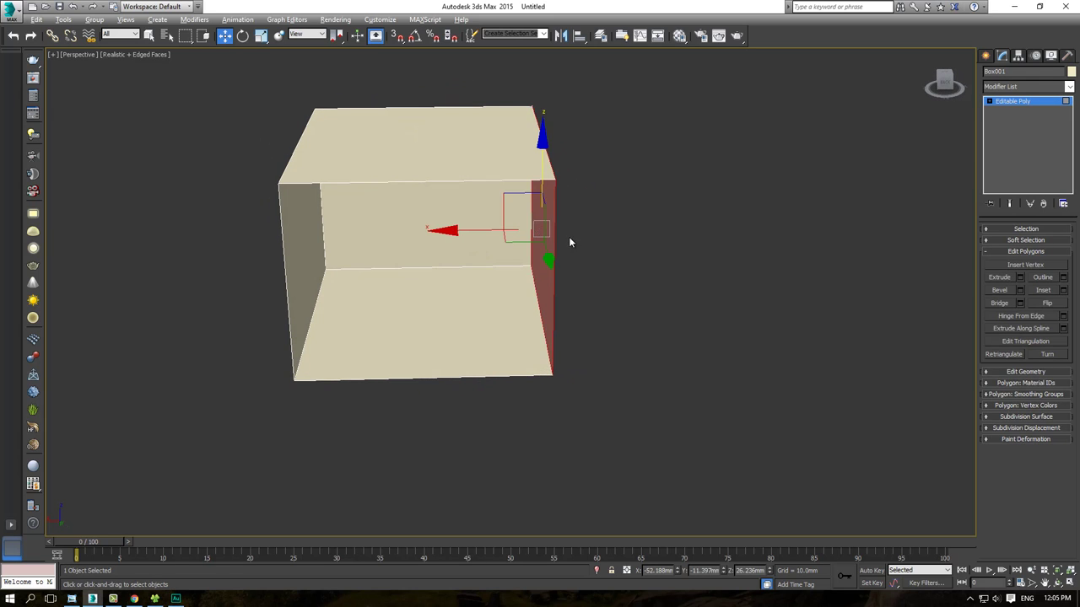
mouse_move(569, 242)
alt+middle_down()
mouse_move(533, 212)
mouse_move(586, 206)
mouse_move(579, 246)
mouse_move(557, 219)
mouse_move(560, 234)
mouse_move(598, 241)
mouse_move(480, 248)
mouse_move(526, 202)
mouse_move(477, 251)
alt+middle_up()
key(Delete)
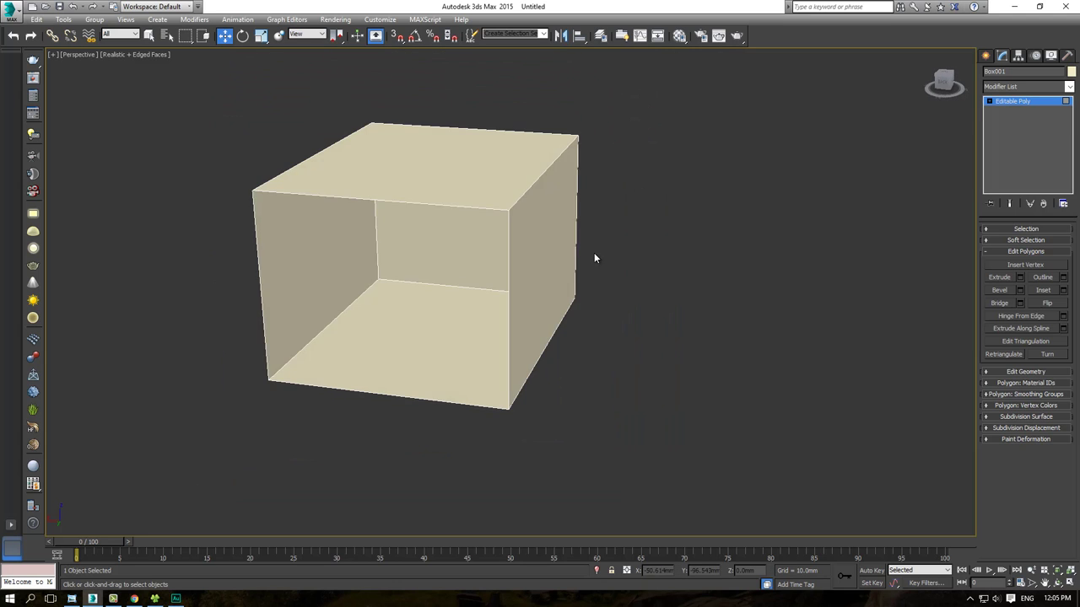
mouse_move(594, 257)
alt+middle_down()
mouse_move(468, 258)
mouse_move(528, 224)
mouse_move(506, 259)
mouse_move(463, 231)
mouse_move(505, 250)
mouse_move(525, 243)
mouse_move(473, 248)
mouse_move(521, 247)
mouse_move(512, 216)
mouse_move(523, 248)
mouse_move(581, 281)
alt+middle_up()
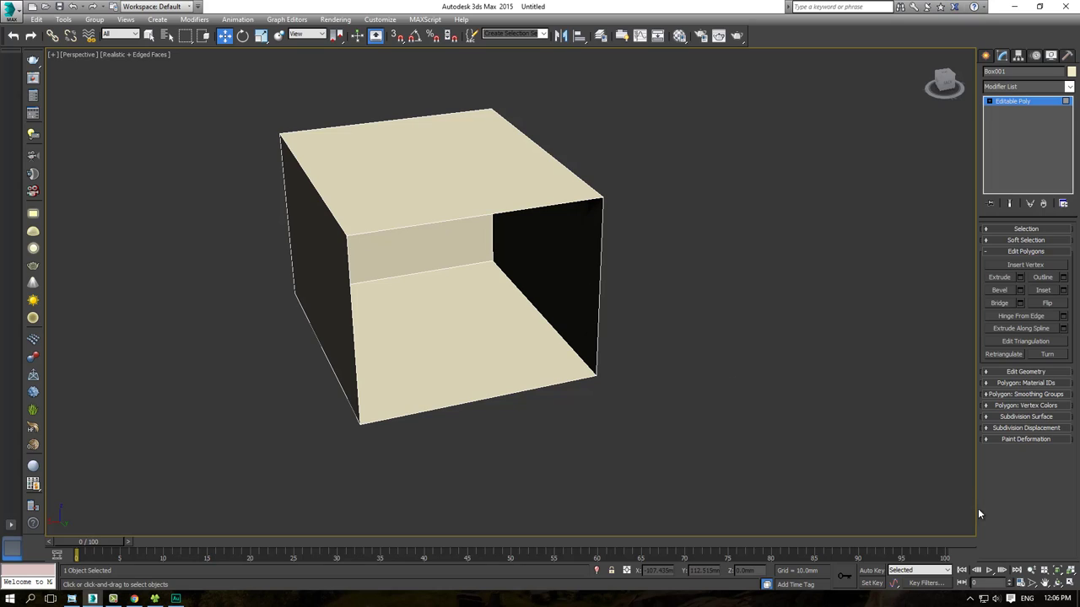
Step: Minimize 3ds Max 2015 and the image viewer, then launch 3ds Max 2009
click(1018, 7)
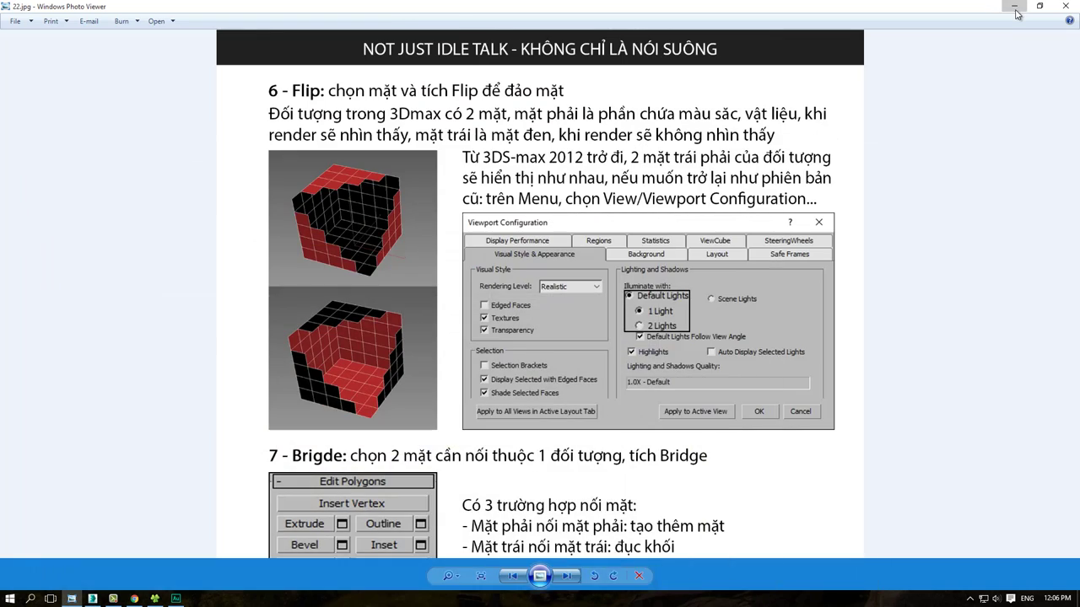
click(986, 7)
click(28, 385)
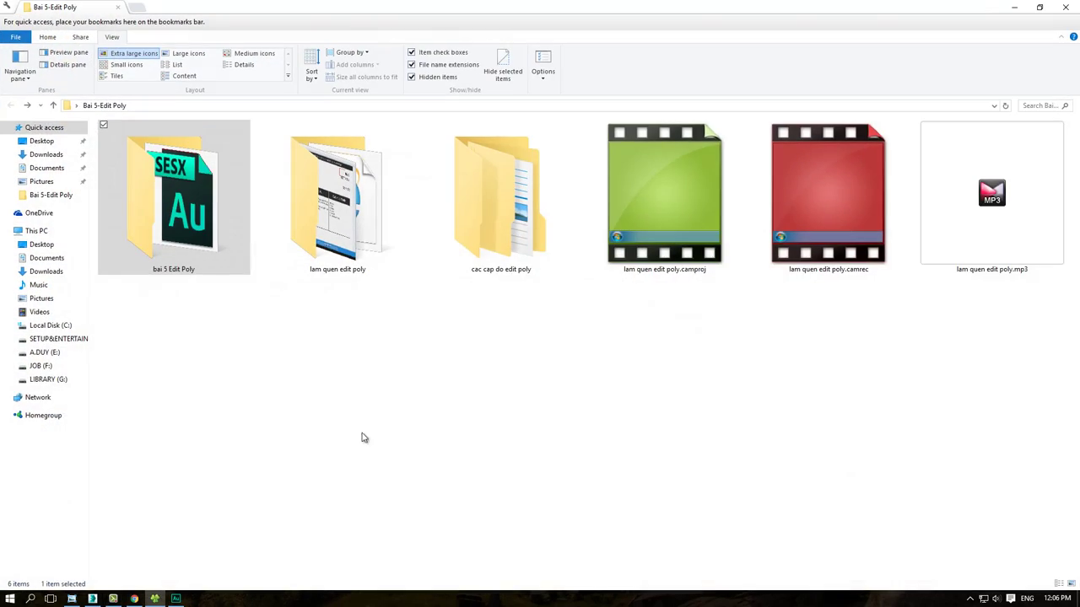
Step: Close the Bai 5-Edit Poly Explorer window and switch to 3ds Max 2009
click(1015, 8)
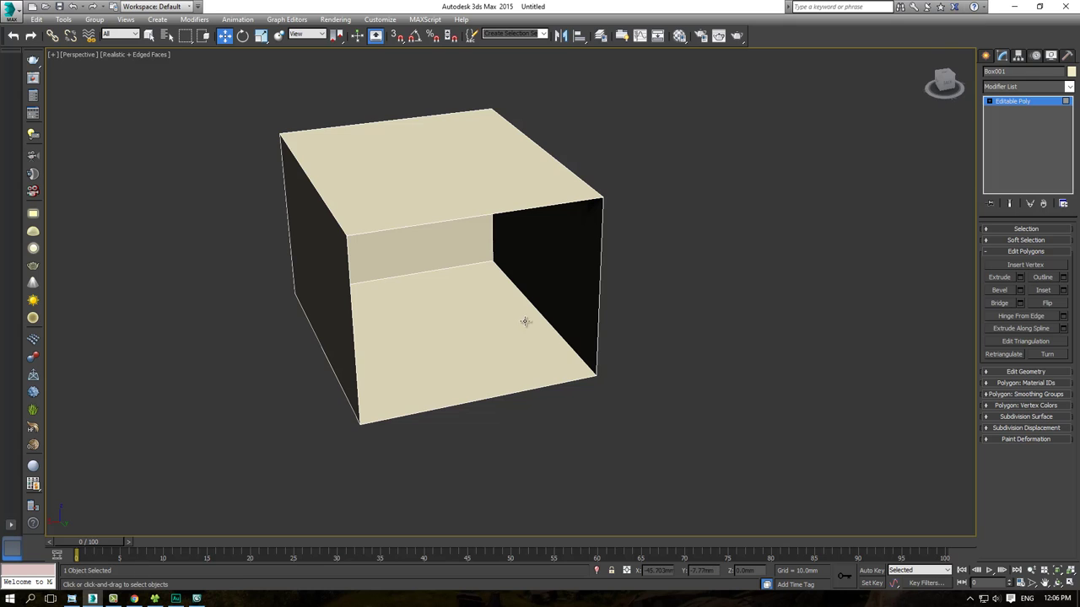
mouse_move(533, 330)
alt+middle_down()
mouse_move(506, 294)
mouse_move(242, 519)
alt+middle_up()
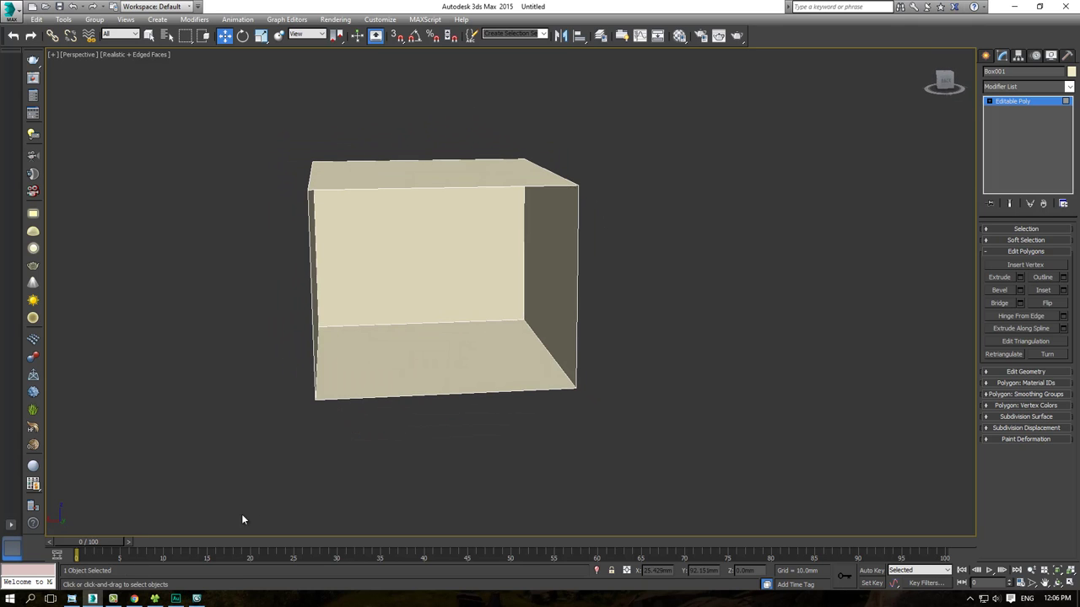
click(199, 600)
Step: Draw a new box in the maximized Perspective view and convert it to an Editable Poly
click(673, 434)
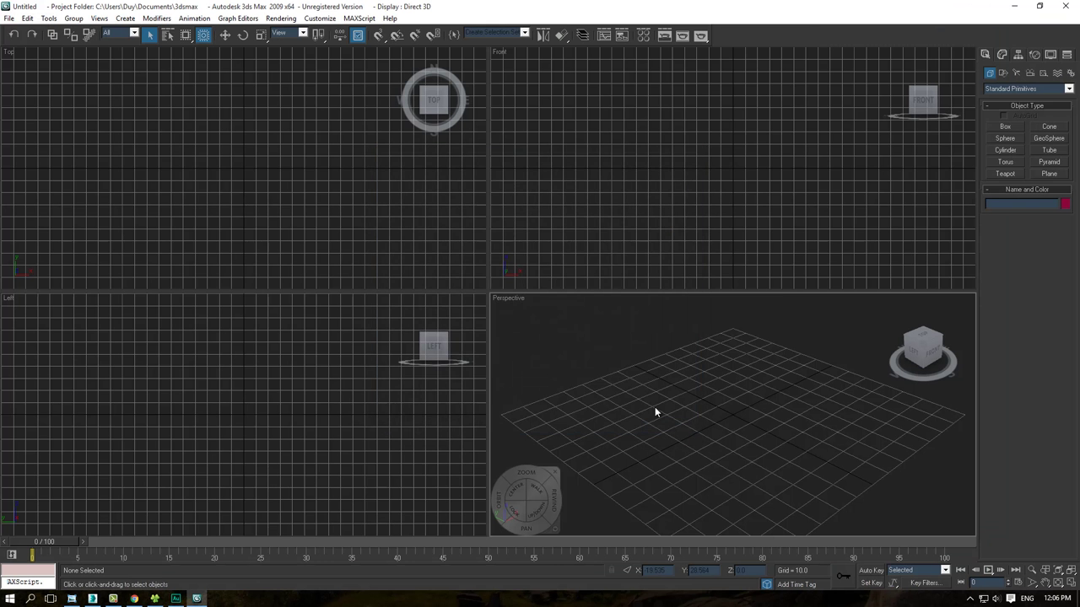
key(alt+w)
scroll(528, 275, down, 3)
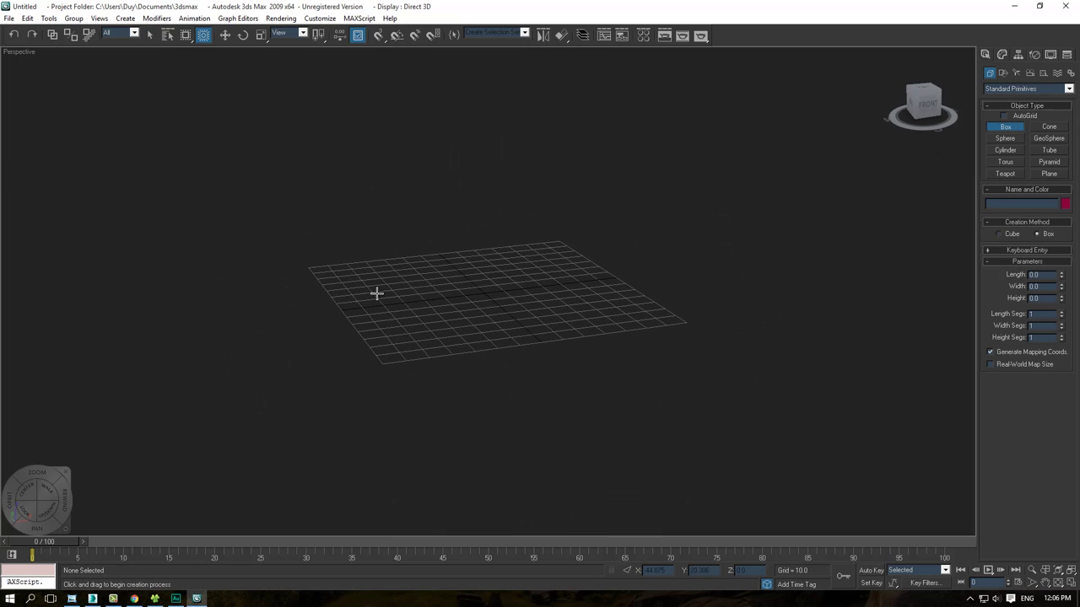
drag(376, 291, 629, 323)
click(543, 234)
right_click(542, 234)
mouse_move(582, 352)
right_click(604, 354)
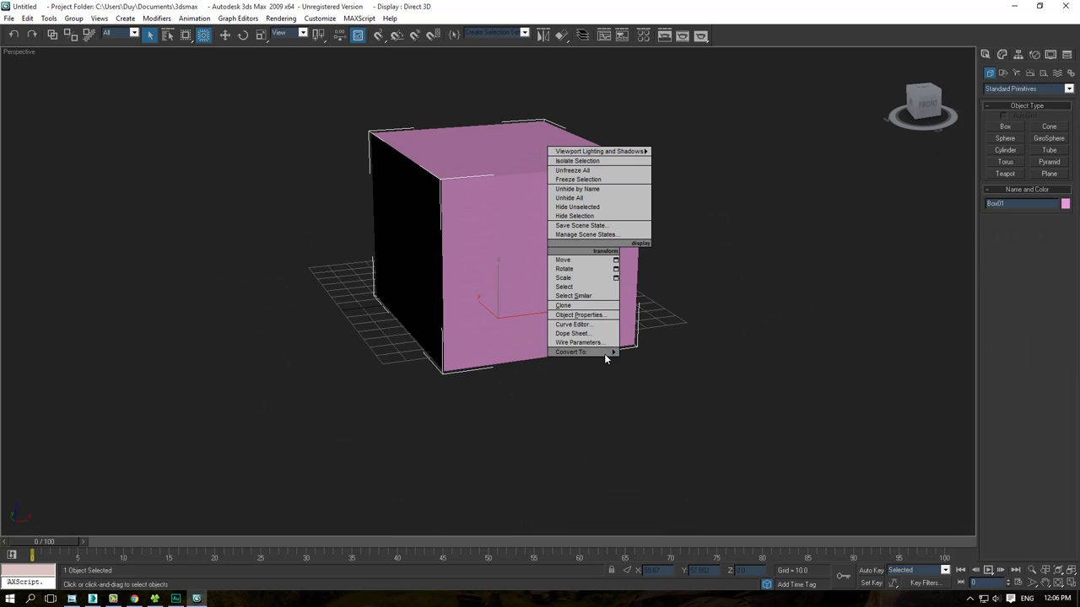
click(655, 362)
Step: Delete the box's front polygon, turn on edged faces, and hide the home grid
key(4)
click(516, 279)
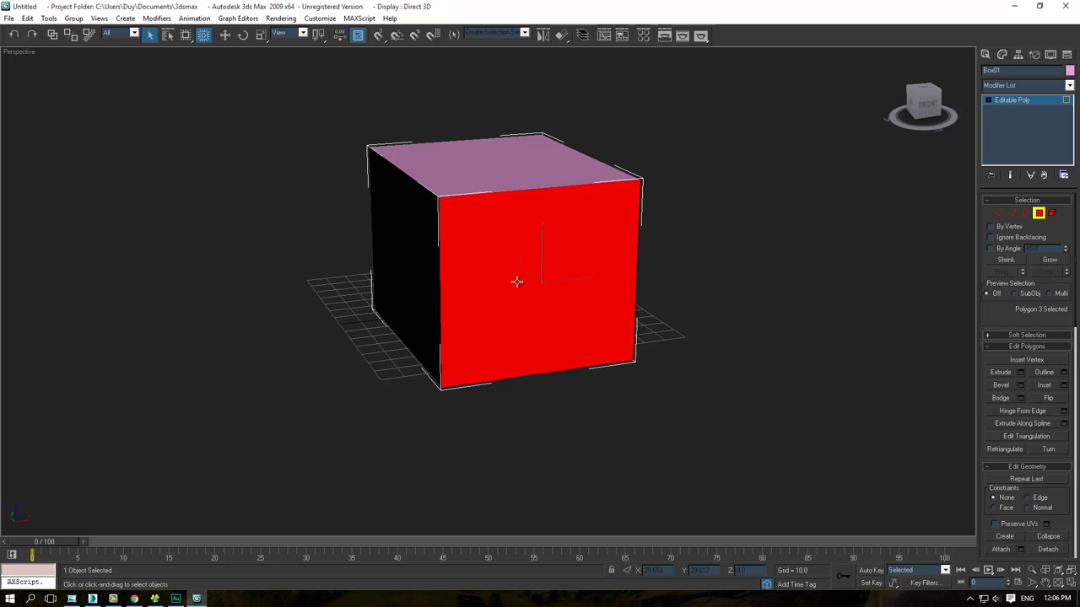
key(Delete)
mouse_move(516, 279)
alt+middle_down()
mouse_move(506, 291)
mouse_move(633, 301)
mouse_move(624, 298)
mouse_move(706, 270)
mouse_move(637, 303)
mouse_move(480, 261)
mouse_move(470, 275)
mouse_move(556, 307)
mouse_move(646, 295)
mouse_move(501, 301)
mouse_move(578, 299)
mouse_move(577, 314)
mouse_move(501, 301)
mouse_move(506, 281)
mouse_move(502, 299)
mouse_move(470, 284)
mouse_move(493, 236)
alt+middle_up()
key(F4)
key(g)
Step: Angle the view on the box's top and right side and render the Perspective view
scroll(506, 280, up, 3)
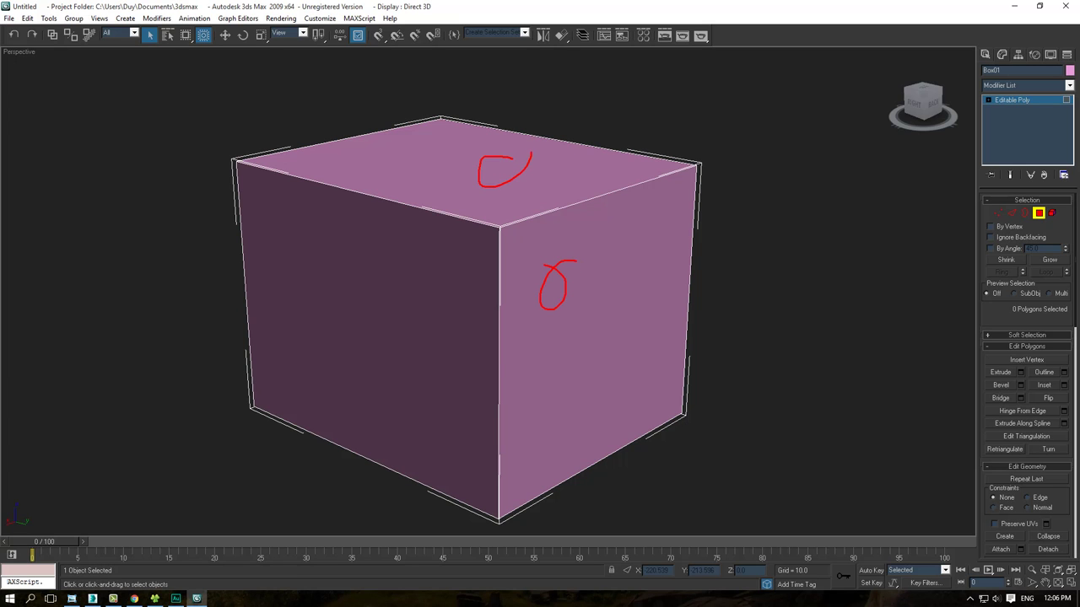
mouse_move(569, 215)
alt+middle_down()
mouse_move(583, 219)
mouse_move(561, 265)
alt+middle_up()
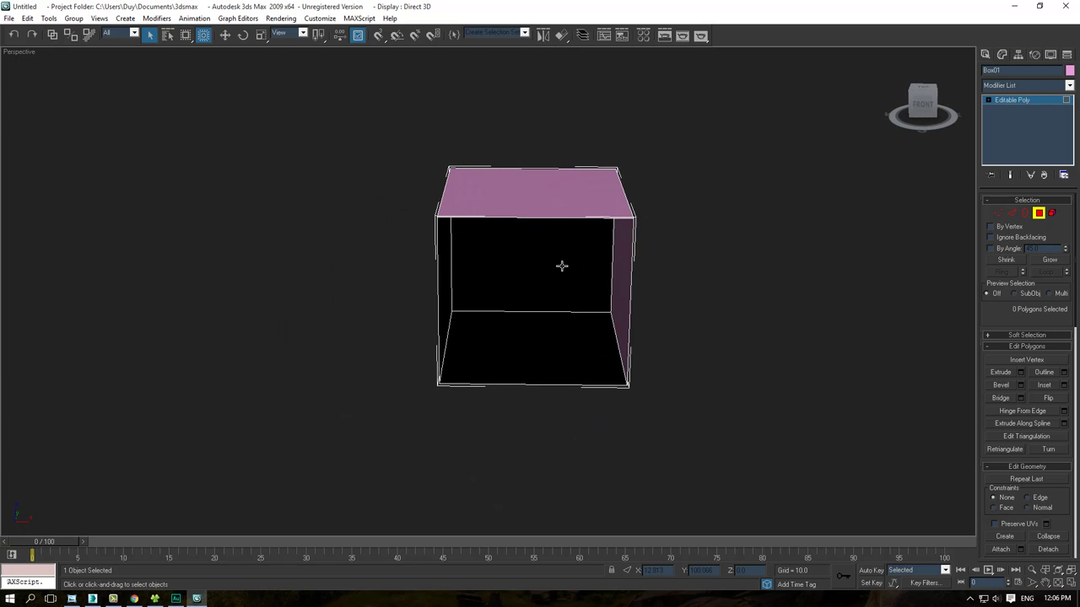
scroll(489, 271, up, 2)
mouse_move(489, 271)
alt+middle_down()
mouse_move(415, 248)
mouse_move(433, 273)
mouse_move(400, 289)
alt+middle_up()
key(shift+q)
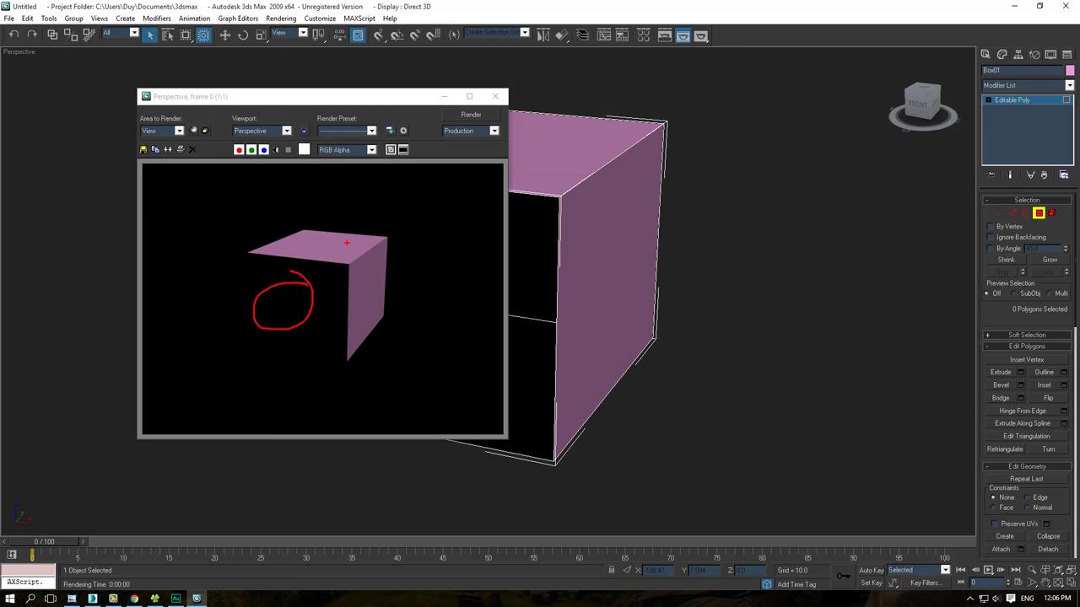
Step: Close the render and flip the normals of all the box's polygons
key(Escape)
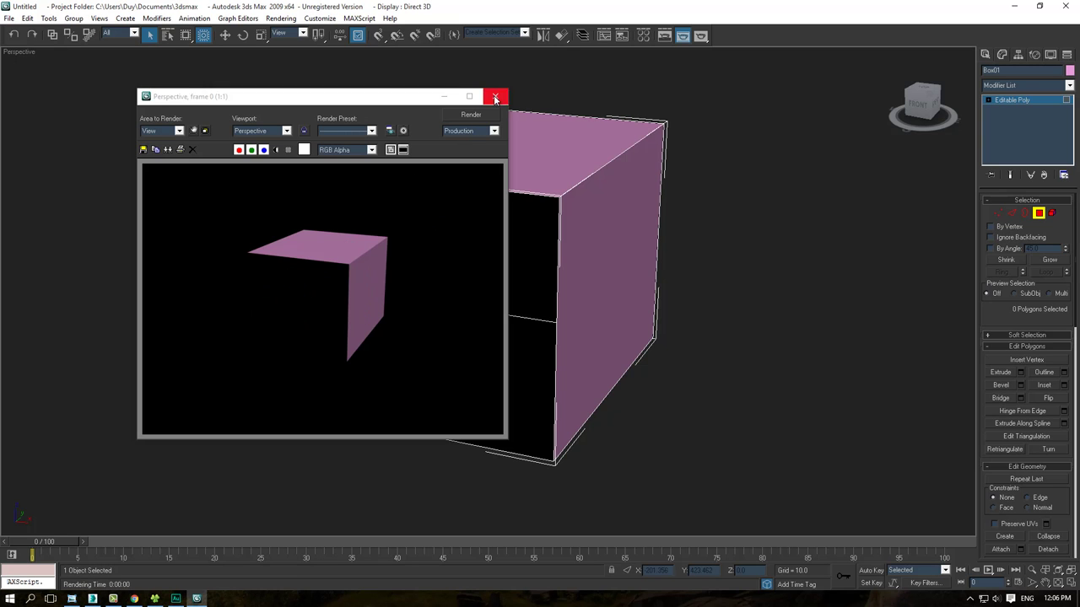
click(496, 98)
mouse_move(496, 99)
alt+middle_down()
mouse_move(480, 205)
mouse_move(549, 217)
mouse_move(400, 247)
mouse_move(428, 246)
mouse_move(407, 222)
alt+middle_up()
click(428, 245)
click(226, 35)
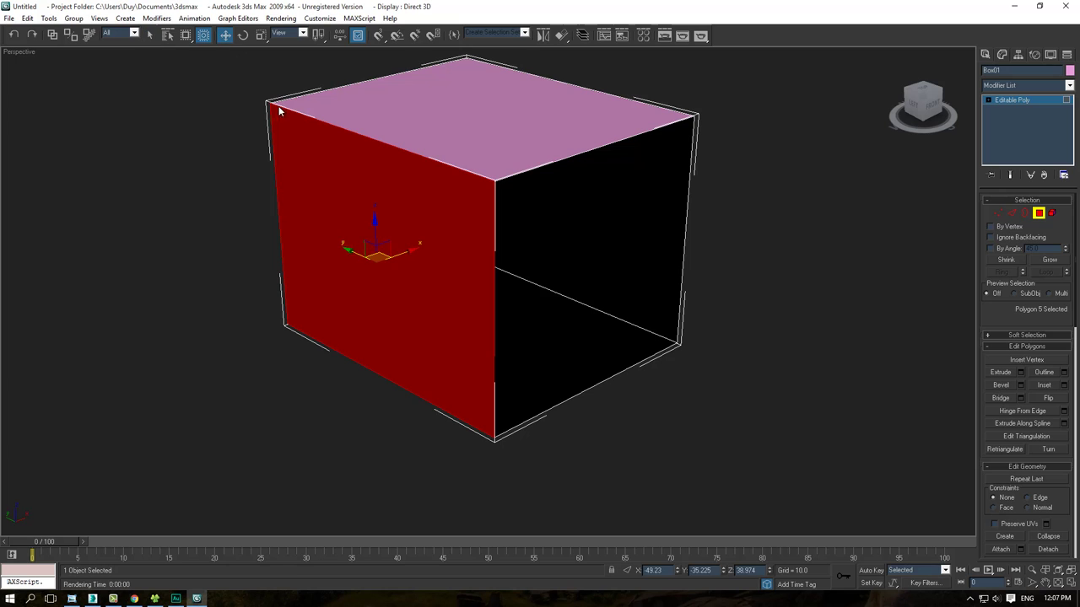
mouse_move(411, 255)
alt+middle_down()
mouse_move(332, 270)
mouse_move(388, 253)
mouse_move(441, 261)
alt+middle_up()
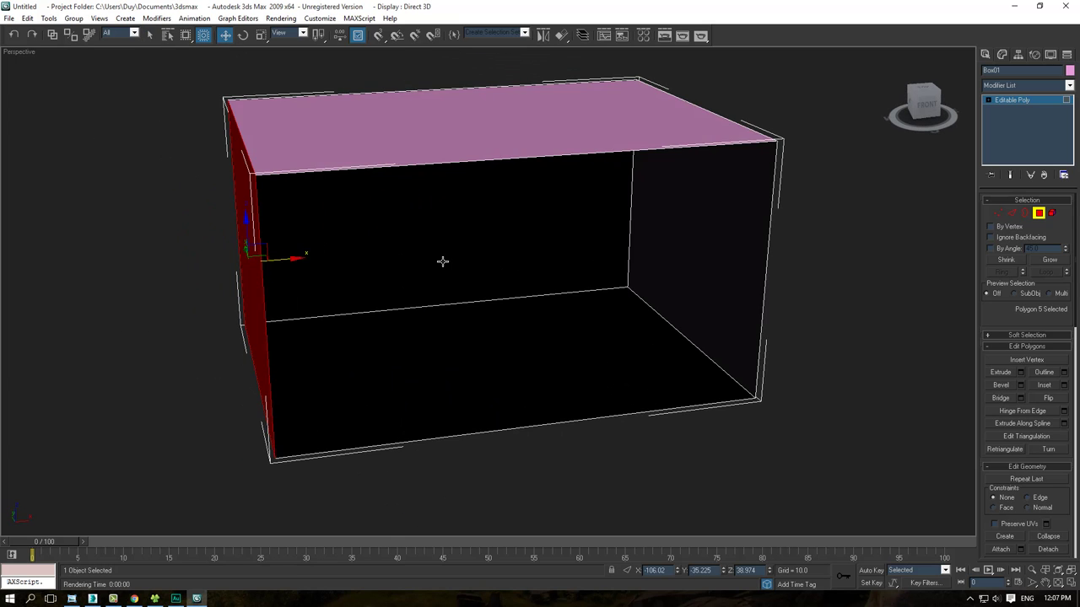
key(ctrl+a)
middle_drag(528, 331, 509, 343)
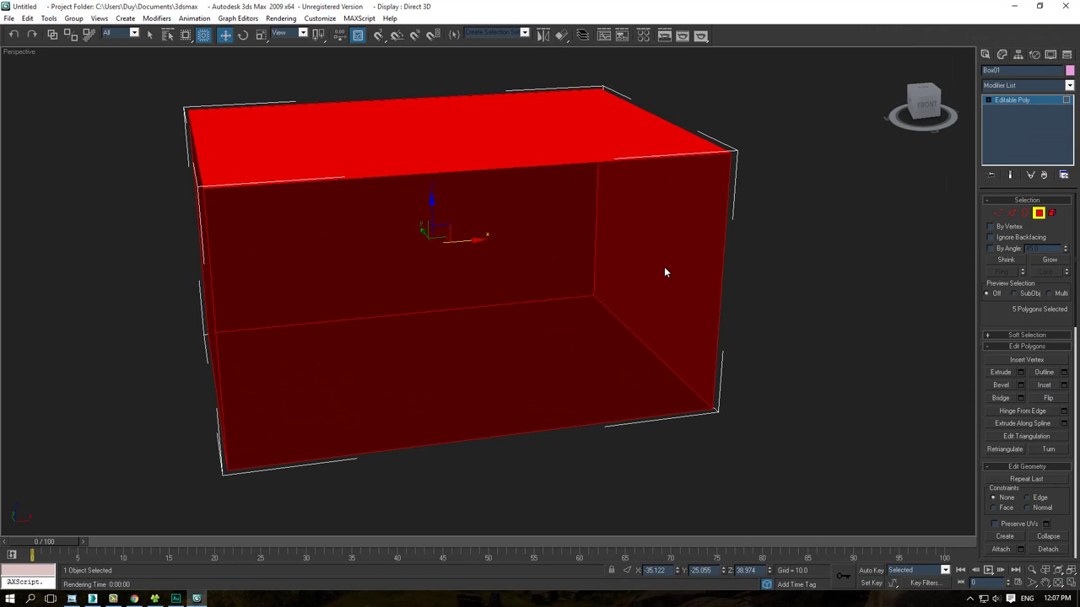
right_click(665, 268)
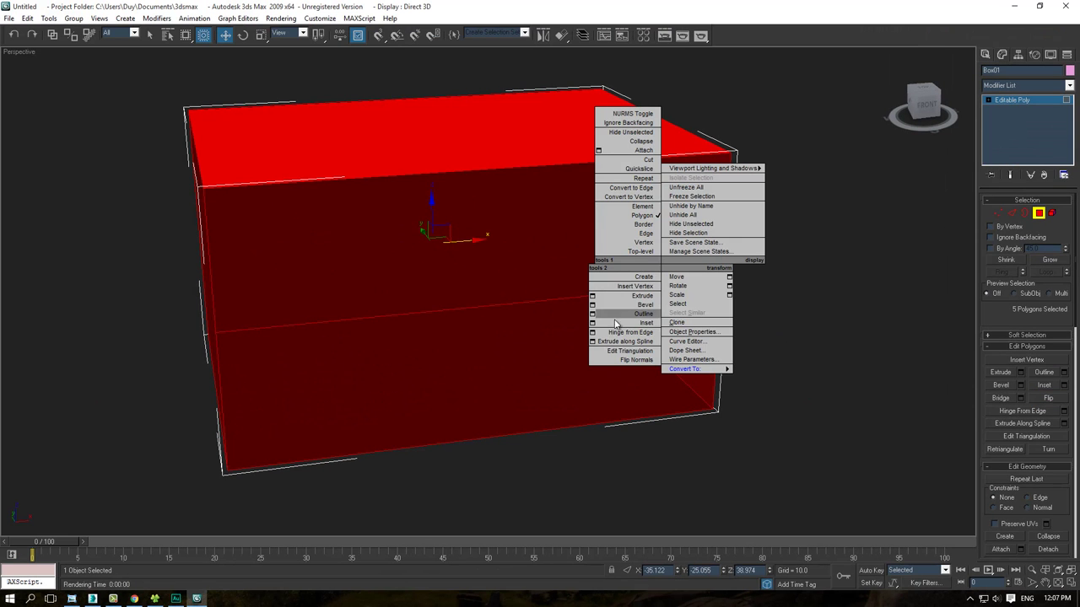
click(650, 360)
click(832, 279)
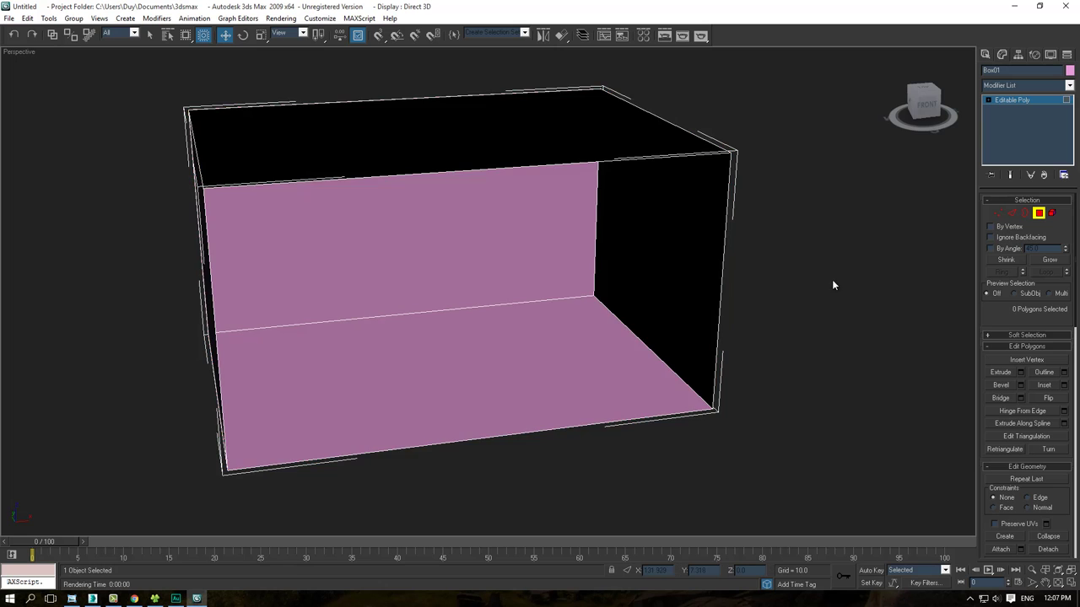
Step: Inset the back-wall polygon into a smaller face
mouse_move(832, 279)
alt+middle_down()
mouse_move(612, 272)
mouse_move(723, 258)
mouse_move(695, 219)
mouse_move(613, 287)
mouse_move(509, 267)
mouse_move(535, 275)
mouse_move(500, 258)
mouse_move(578, 242)
mouse_move(588, 173)
mouse_move(651, 259)
mouse_move(405, 248)
alt+middle_up()
scroll(449, 249, down, 5)
scroll(472, 272, up, 3)
scroll(464, 268, up, 2)
click(458, 264)
scroll(458, 264, up, 2)
right_click(458, 262)
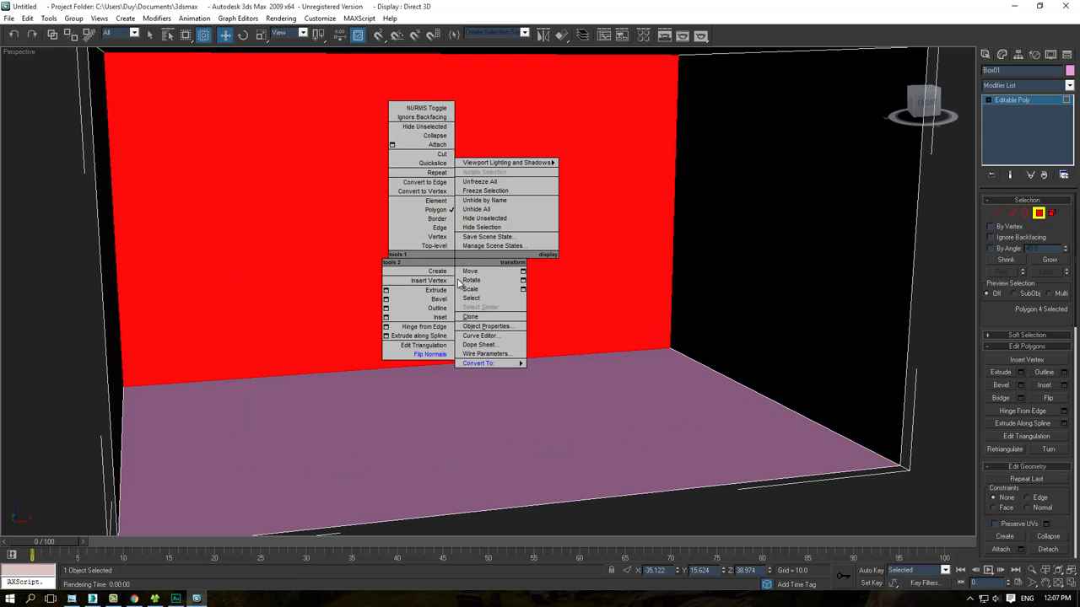
click(455, 311)
drag(462, 291, 466, 326)
Step: Scale the inset polygon narrower and taller, delete it to open a window, and enter Border level
key(w)
scroll(466, 326, down, 4)
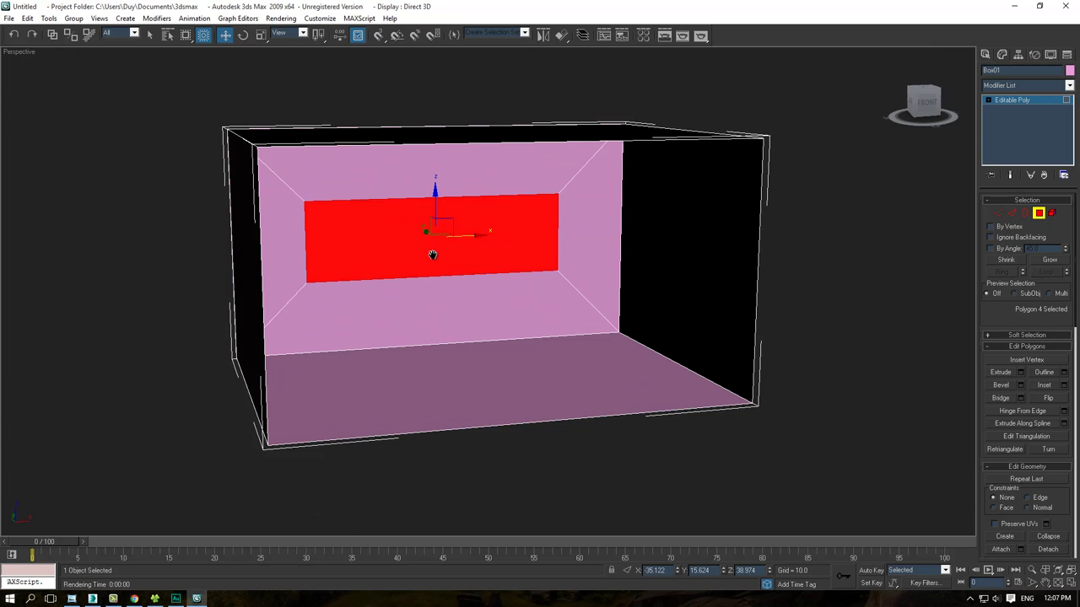
click(261, 34)
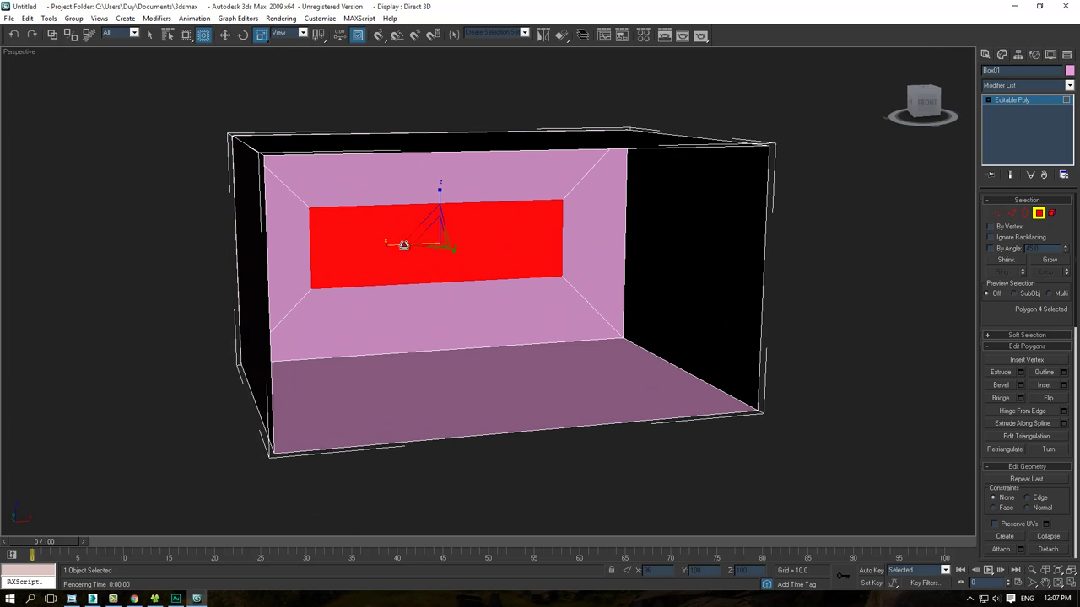
drag(403, 244, 436, 223)
click(443, 196)
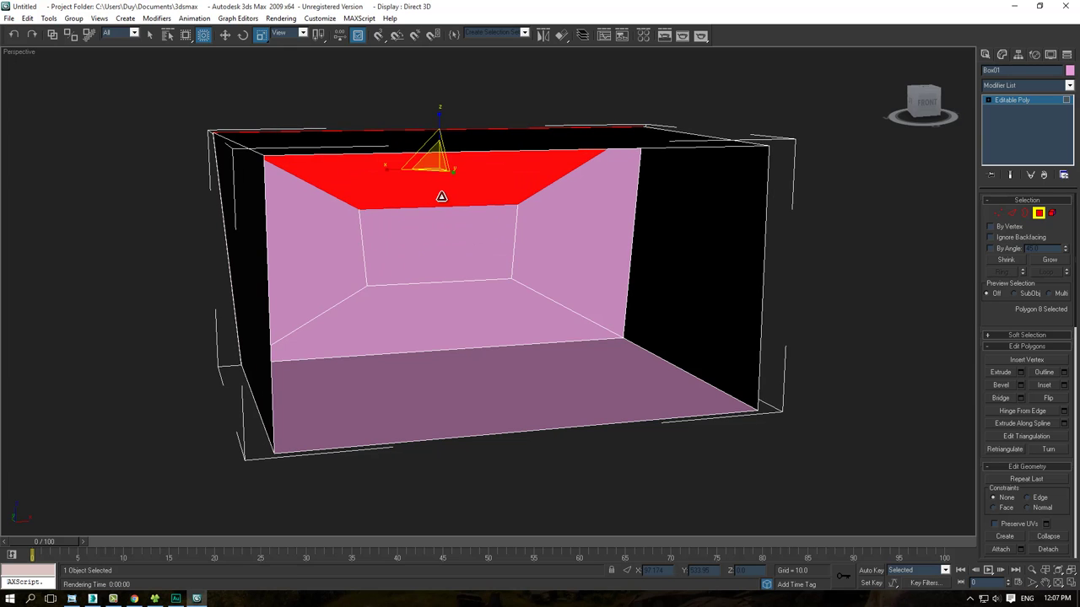
key(ctrl+z)
drag(438, 188, 440, 185)
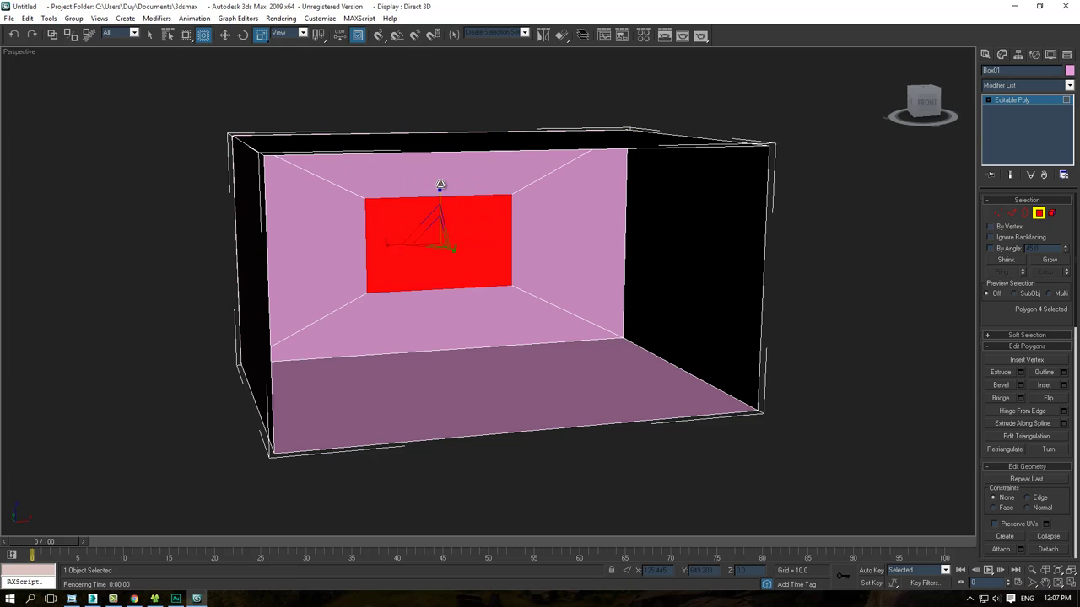
key(Delete)
key(3)
scroll(413, 198, up, 3)
Step: Shift-drag the window opening's border outward into a tunnel
alt+middle_drag(395, 214, 375, 269)
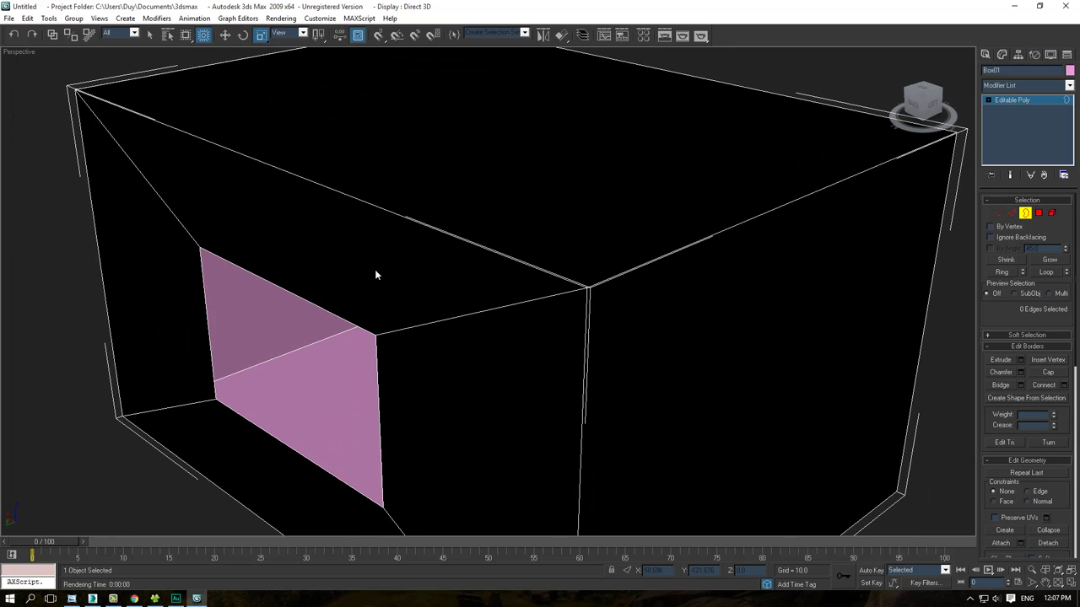
click(318, 304)
alt+middle_drag(289, 296, 245, 101)
click(225, 35)
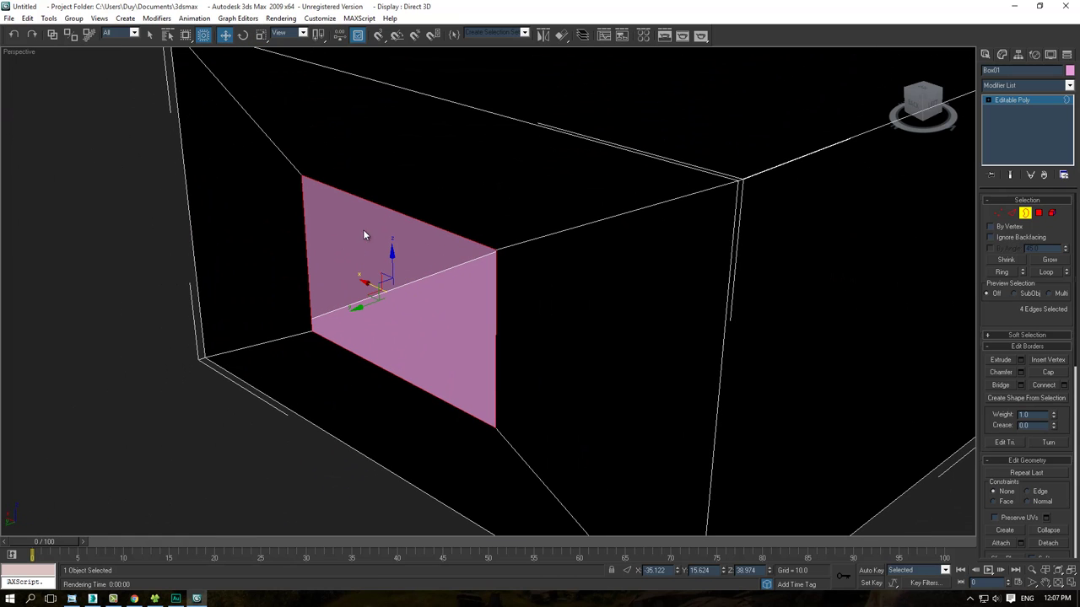
shift+drag(368, 306, 365, 311)
mouse_move(371, 308)
alt+middle_down()
mouse_move(305, 205)
mouse_move(414, 285)
mouse_move(438, 253)
alt+middle_up()
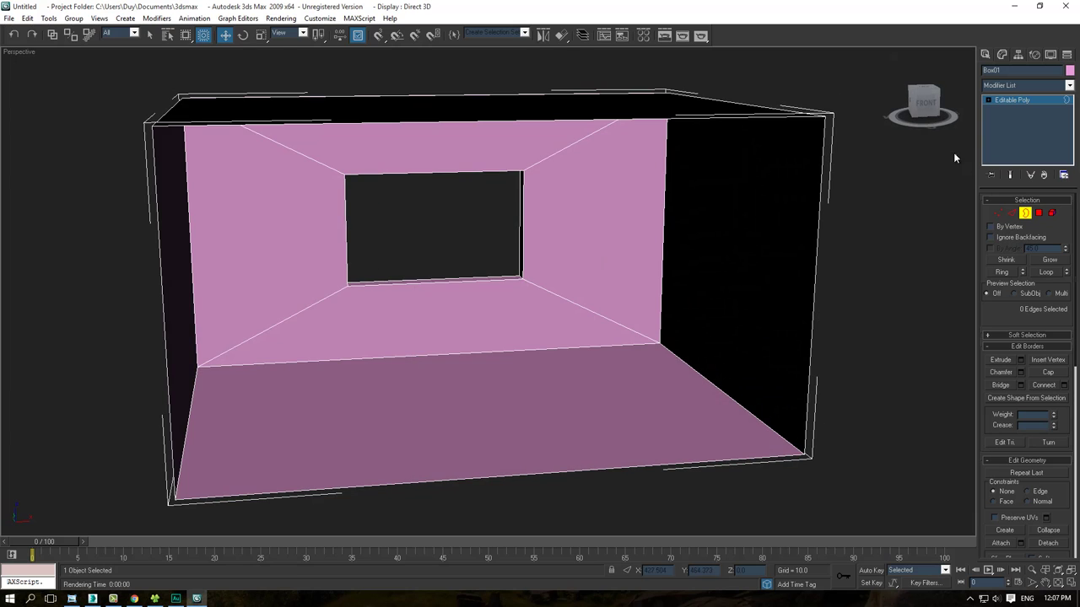
Step: Draw a small box on the room's floor
click(986, 55)
click(1011, 128)
drag(410, 374, 601, 413)
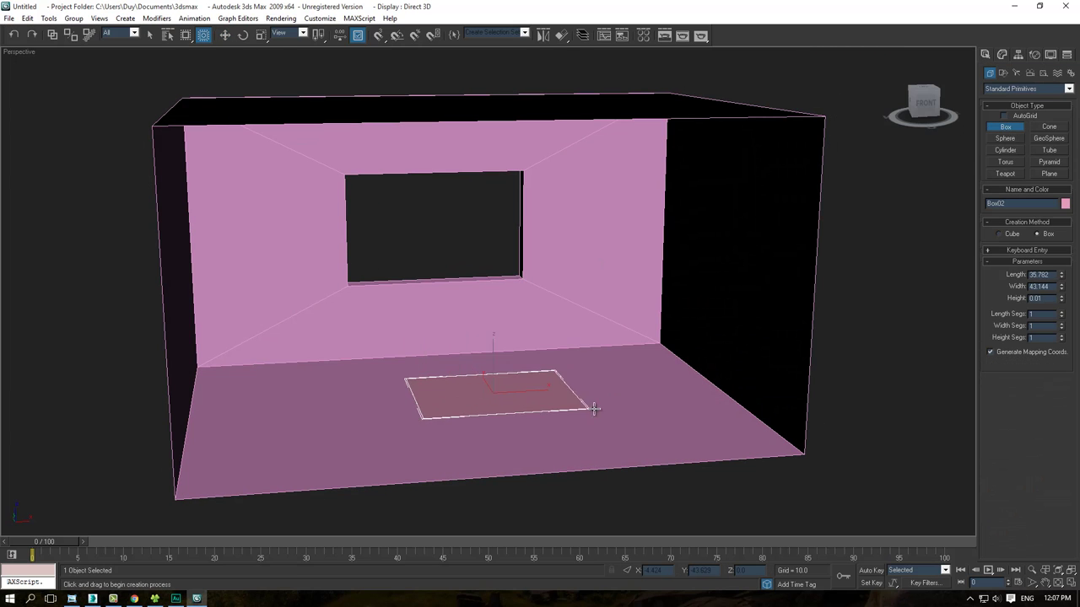
click(512, 330)
alt+middle_drag(512, 330, 554, 311)
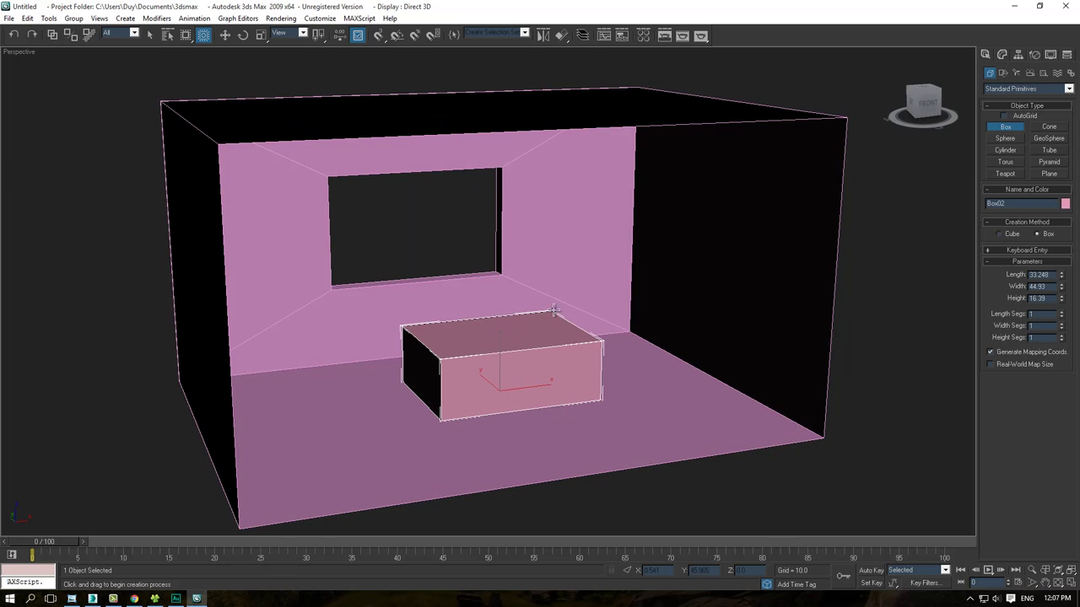
scroll(658, 272, down, 5)
right_click(436, 268)
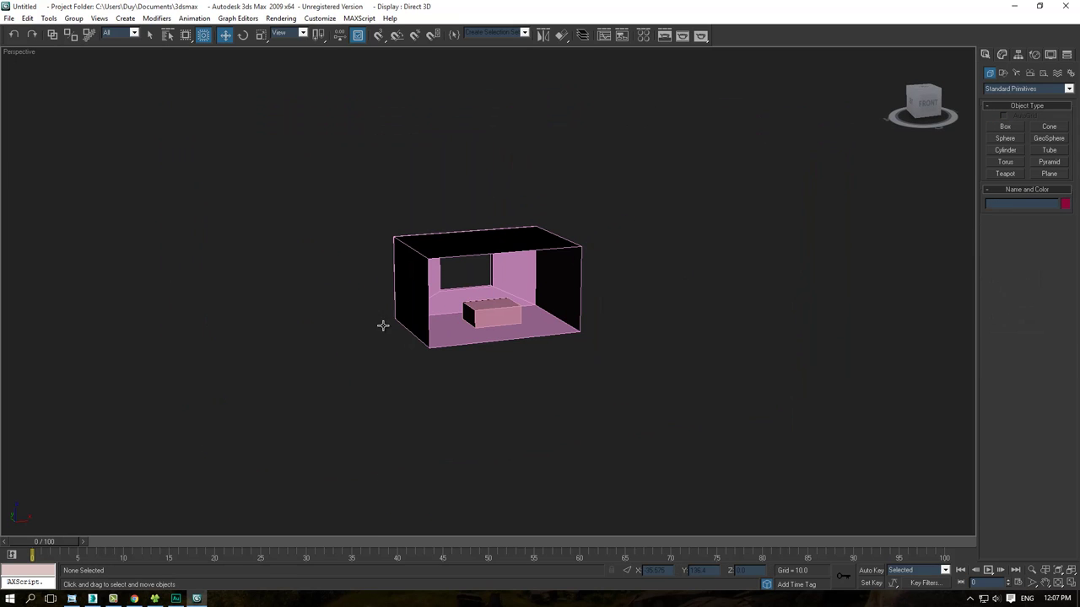
scroll(383, 325, up, 2)
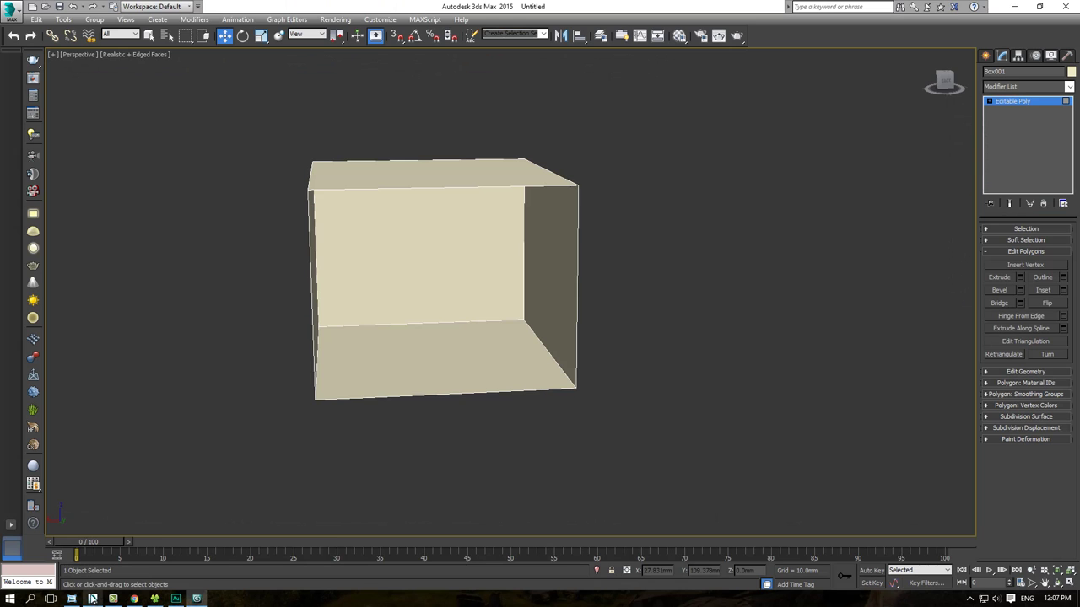
Step: In 3ds Max 2015, open Viewport Configuration at its Visual Style & Appearance lighting settings
click(92, 599)
mouse_move(528, 295)
alt+middle_down()
mouse_move(531, 321)
mouse_move(475, 308)
mouse_move(444, 278)
mouse_move(421, 286)
mouse_move(468, 290)
mouse_move(481, 306)
mouse_move(596, 301)
mouse_move(514, 305)
mouse_move(521, 293)
mouse_move(497, 312)
mouse_move(475, 296)
mouse_move(486, 302)
mouse_move(484, 287)
mouse_move(495, 287)
alt+middle_up()
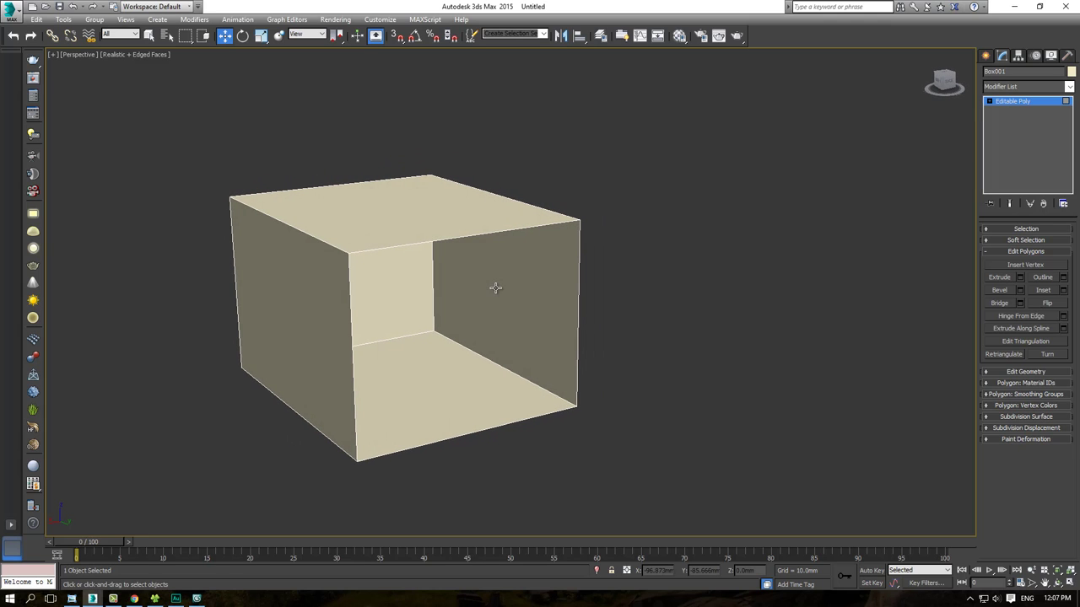
key(alt+b)
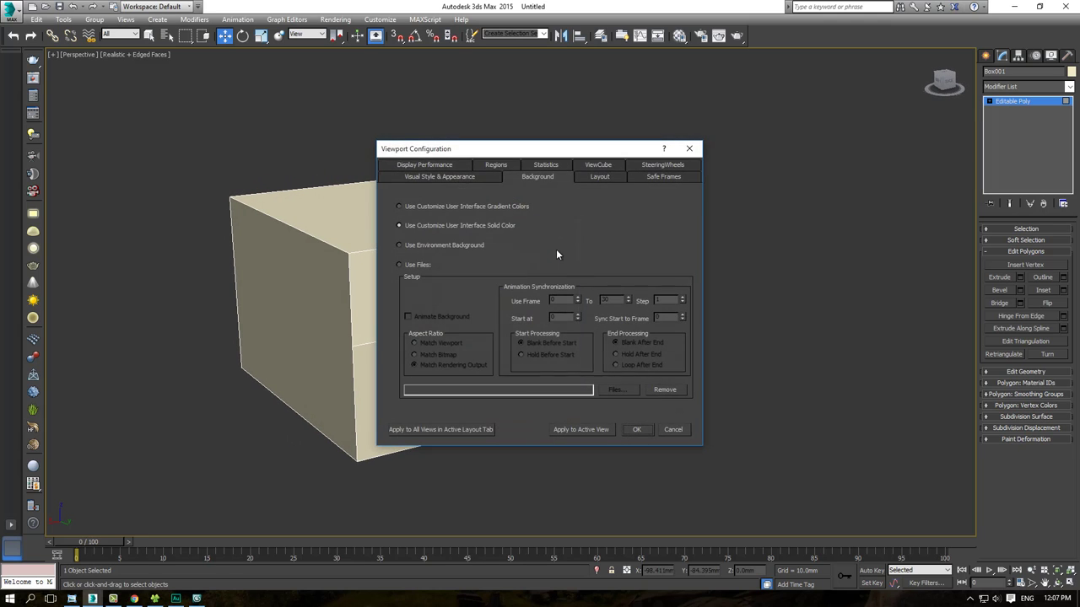
click(459, 178)
drag(521, 148, 738, 139)
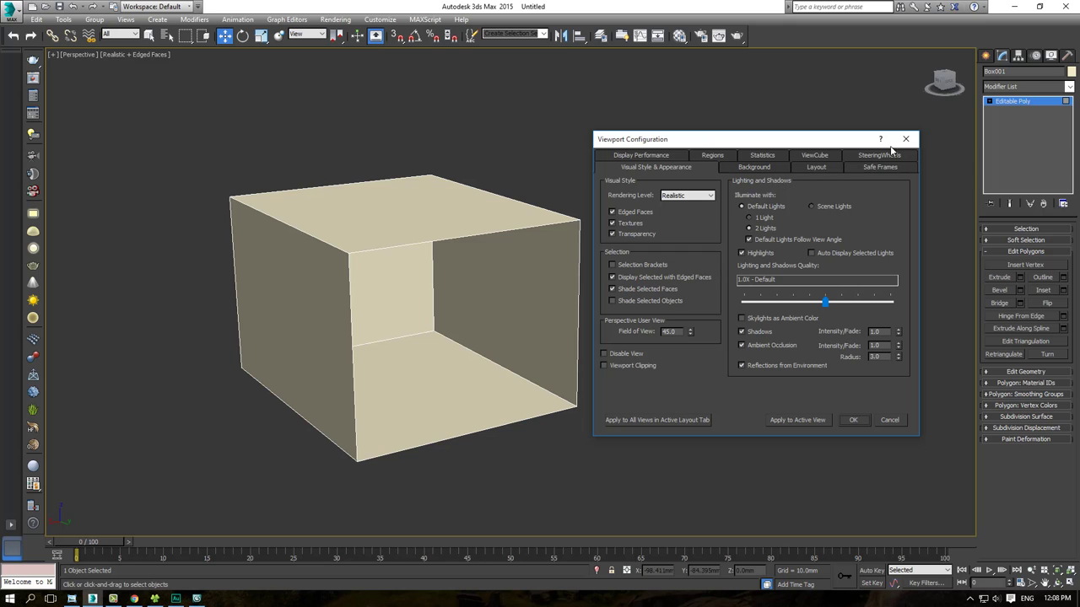
click(904, 140)
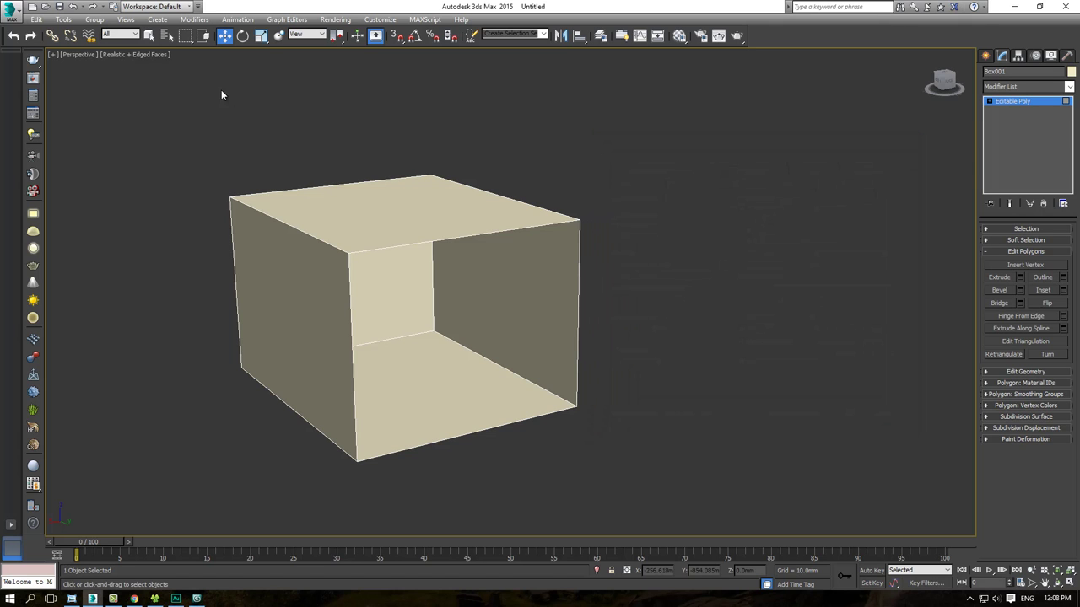
click(127, 20)
click(126, 19)
click(154, 62)
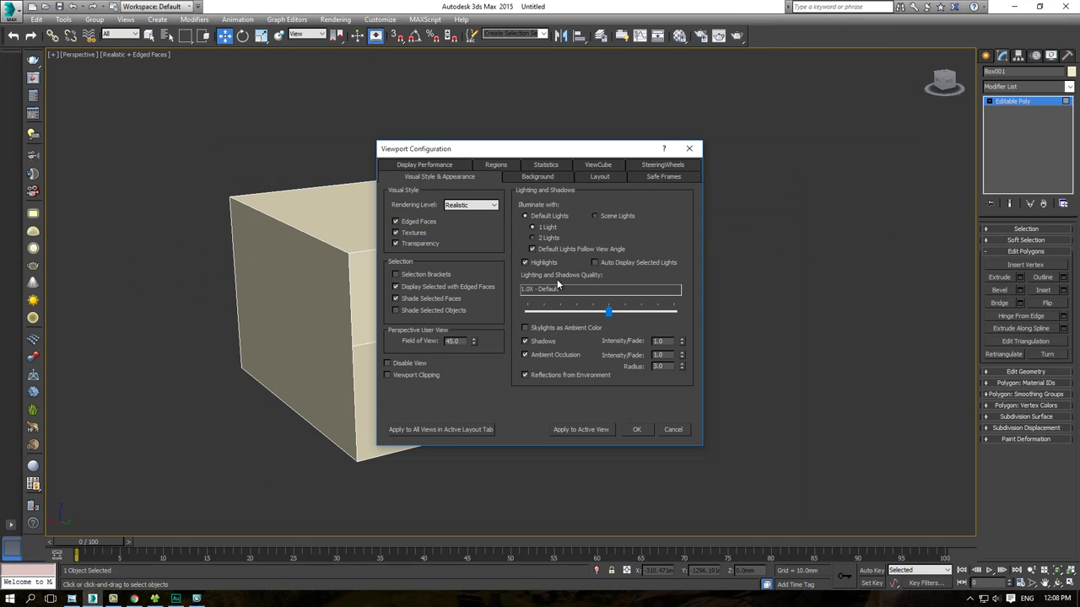
Step: Switch the default lighting to 1 Light and orbit to see the box's inner faces black
click(636, 426)
mouse_move(518, 321)
alt+middle_down()
mouse_move(533, 311)
mouse_move(524, 315)
alt+middle_up()
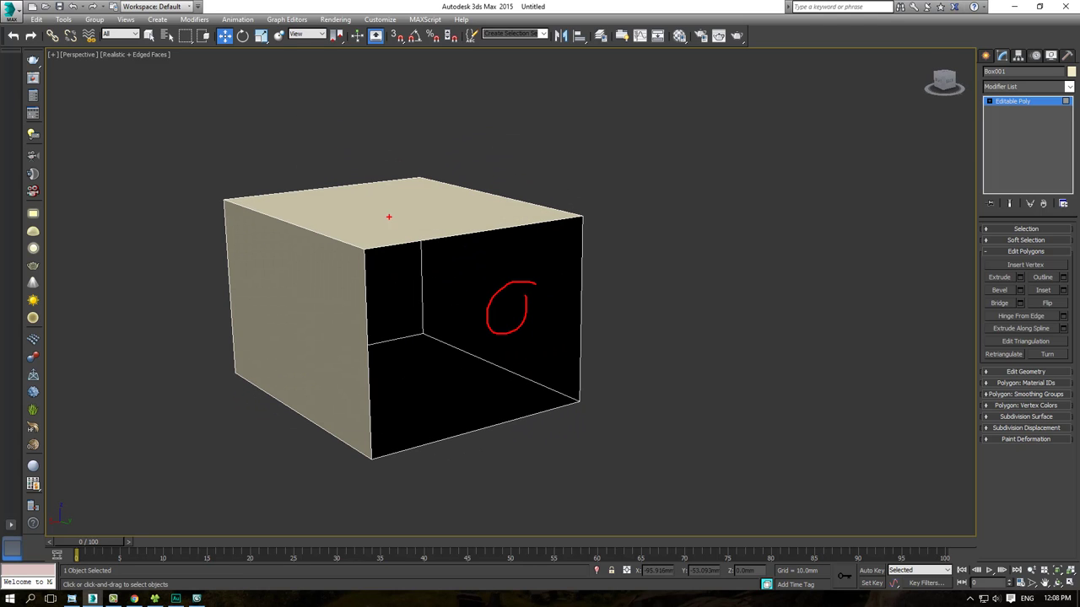
mouse_move(711, 366)
alt+middle_down()
mouse_move(771, 393)
mouse_move(629, 357)
mouse_move(557, 298)
mouse_move(597, 342)
mouse_move(824, 308)
alt+middle_up()
click(518, 312)
mouse_move(459, 307)
alt+middle_down()
mouse_move(326, 320)
mouse_move(728, 181)
mouse_move(646, 181)
alt+middle_up()
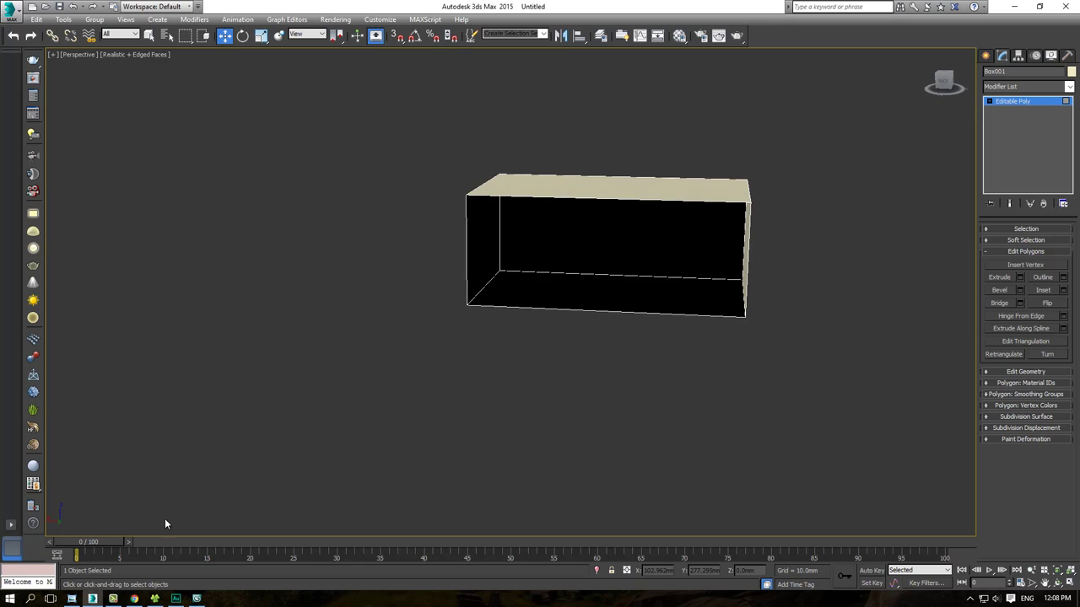
Step: Zoom the lesson notes image in on the '7 - Bridge' instructions
click(72, 599)
scroll(502, 356, up, 3)
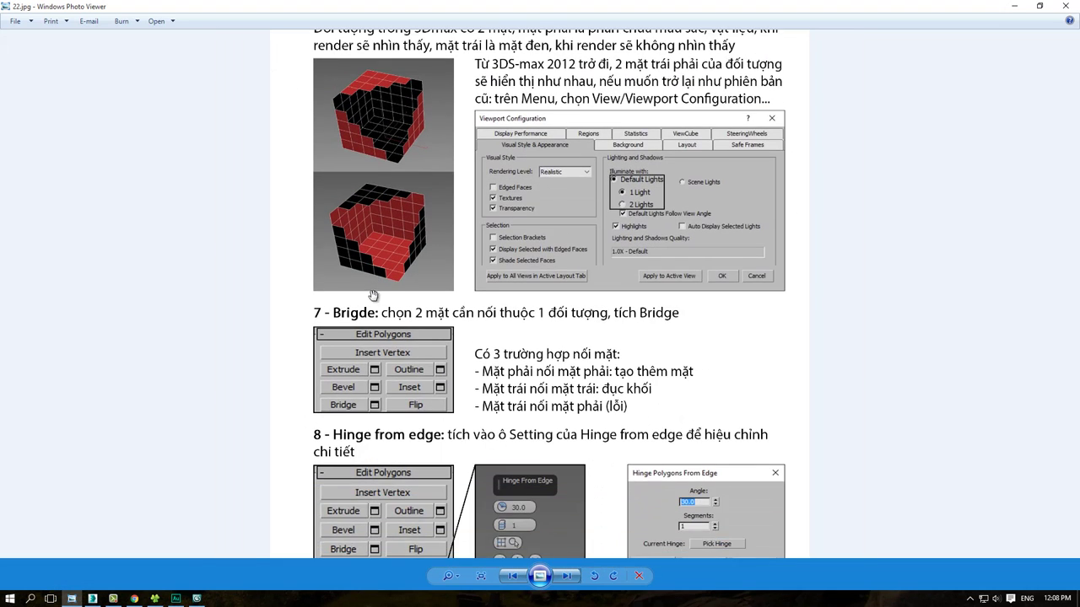
scroll(502, 356, up, 1)
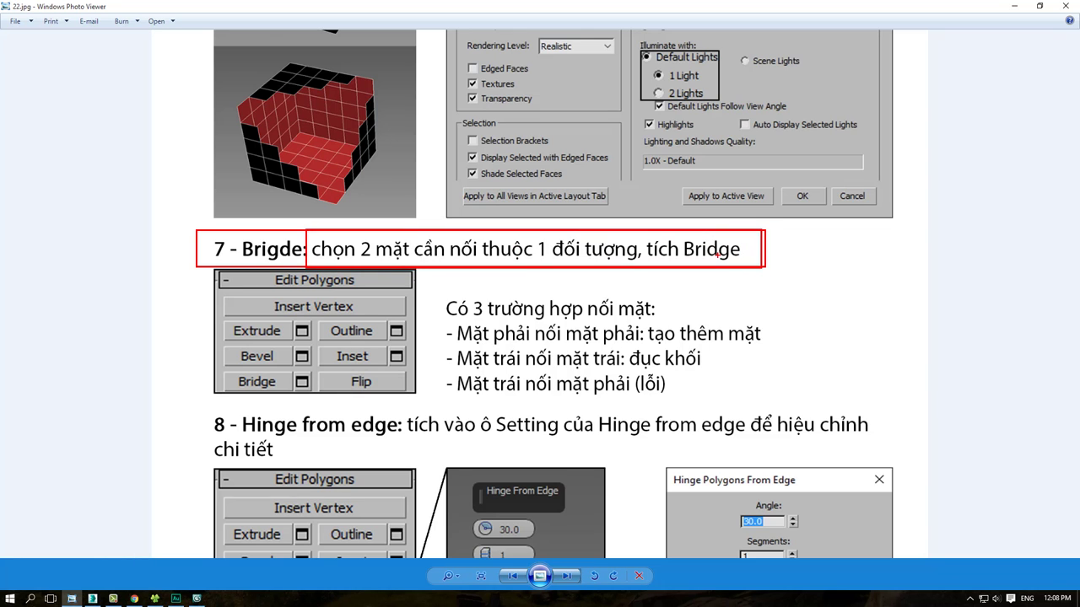
Step: Back in 3ds Max, draw a Tube beneath the box
click(95, 598)
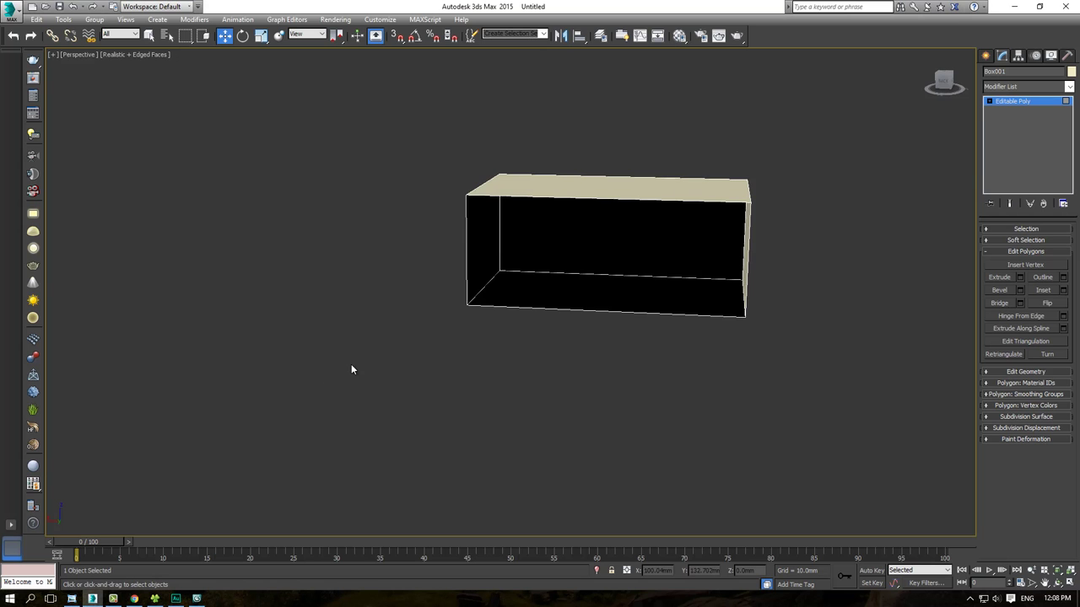
alt+middle_drag(351, 364, 388, 354)
click(985, 56)
click(986, 55)
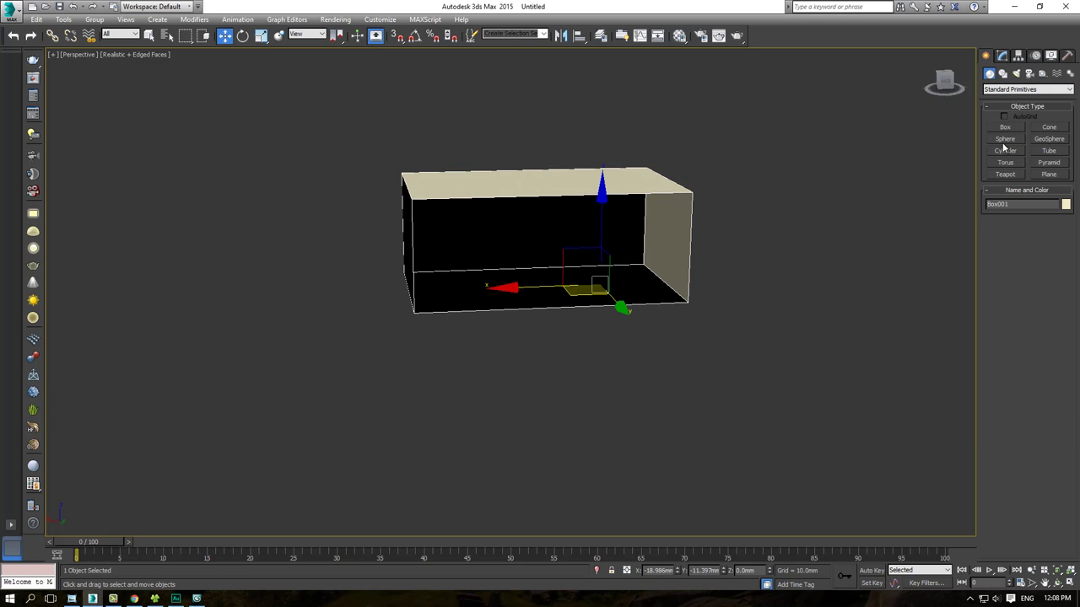
click(1050, 153)
scroll(506, 253, down, 3)
drag(458, 429, 543, 439)
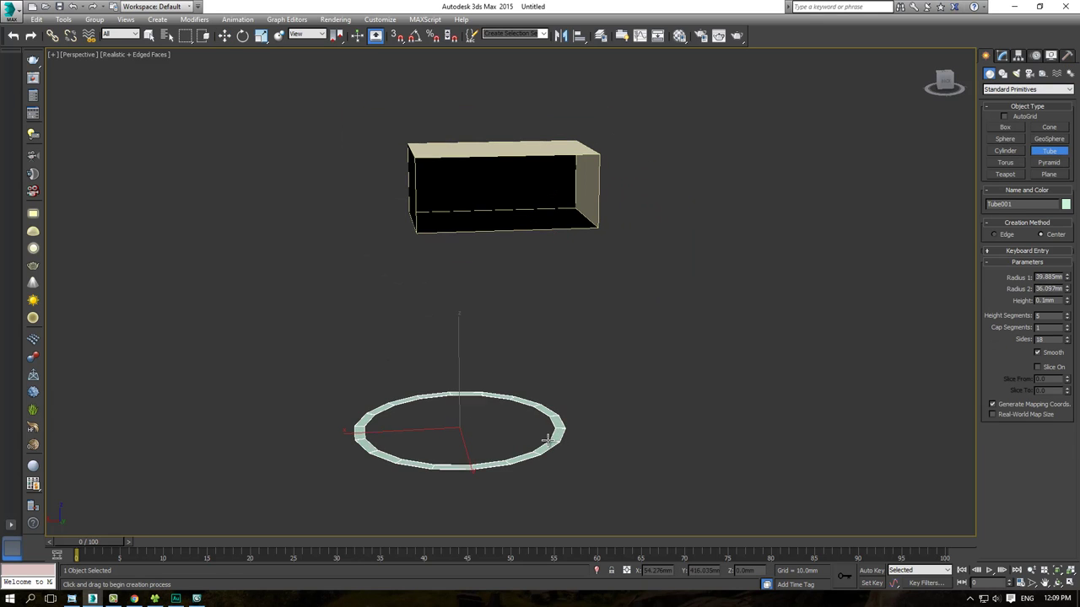
click(532, 432)
click(553, 359)
right_click(552, 358)
Step: Convert the tube to an Editable Poly and select two opposite inner-wall polygons
right_click(541, 344)
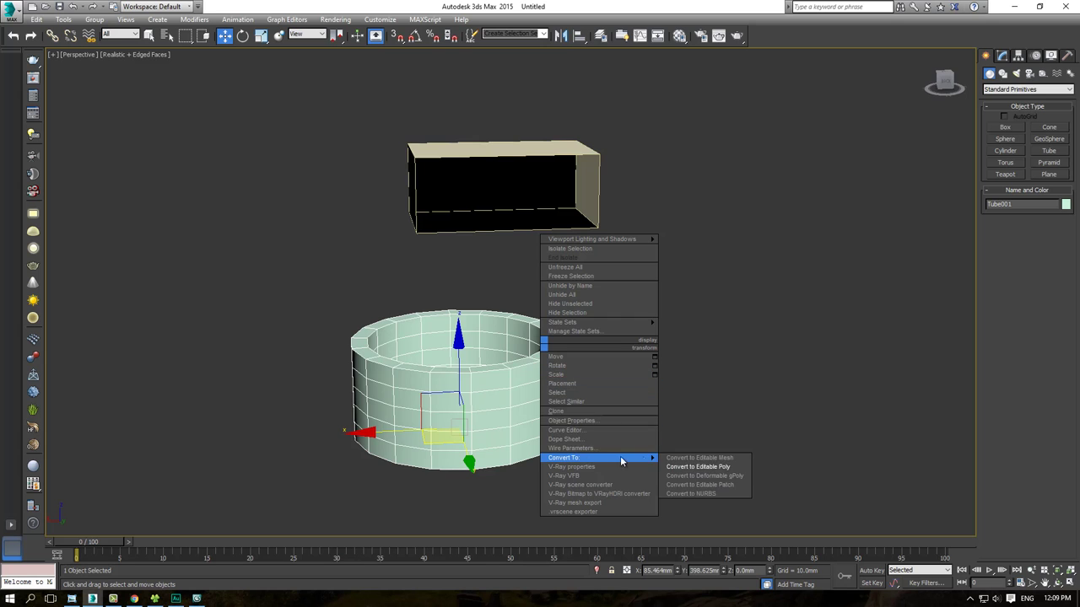
click(700, 467)
scroll(371, 319, up, 5)
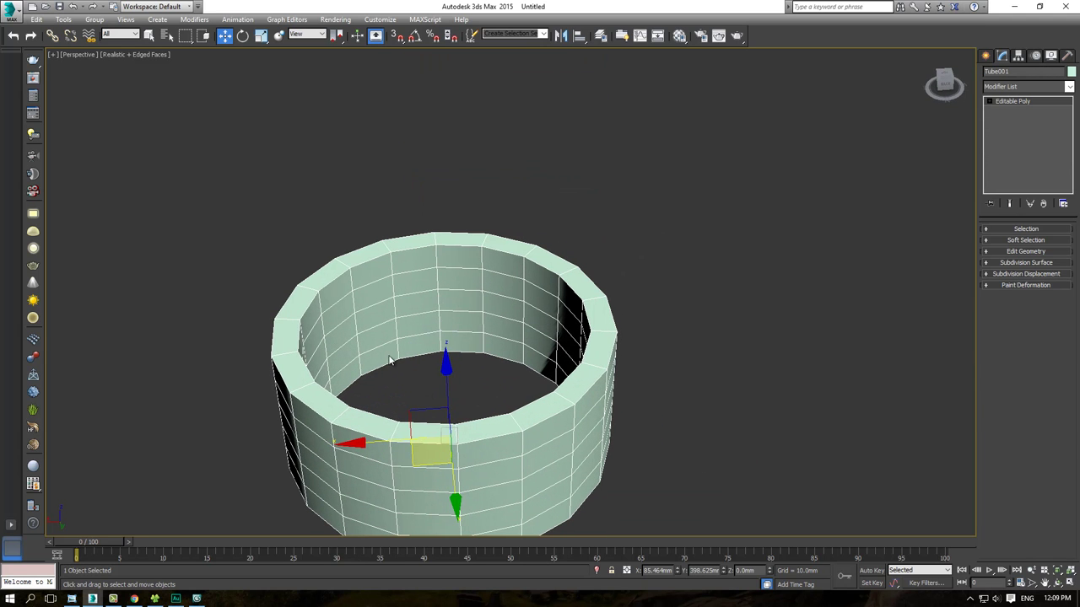
key(4)
click(371, 319)
ctrl+click(577, 284)
scroll(485, 310, up, 5)
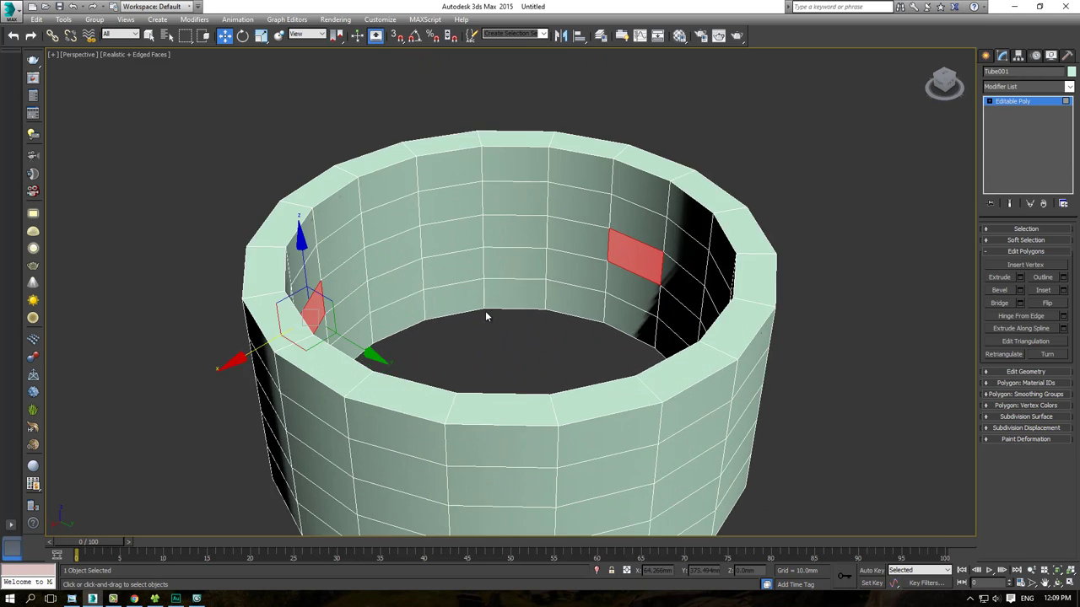
alt+middle_drag(448, 317, 485, 336)
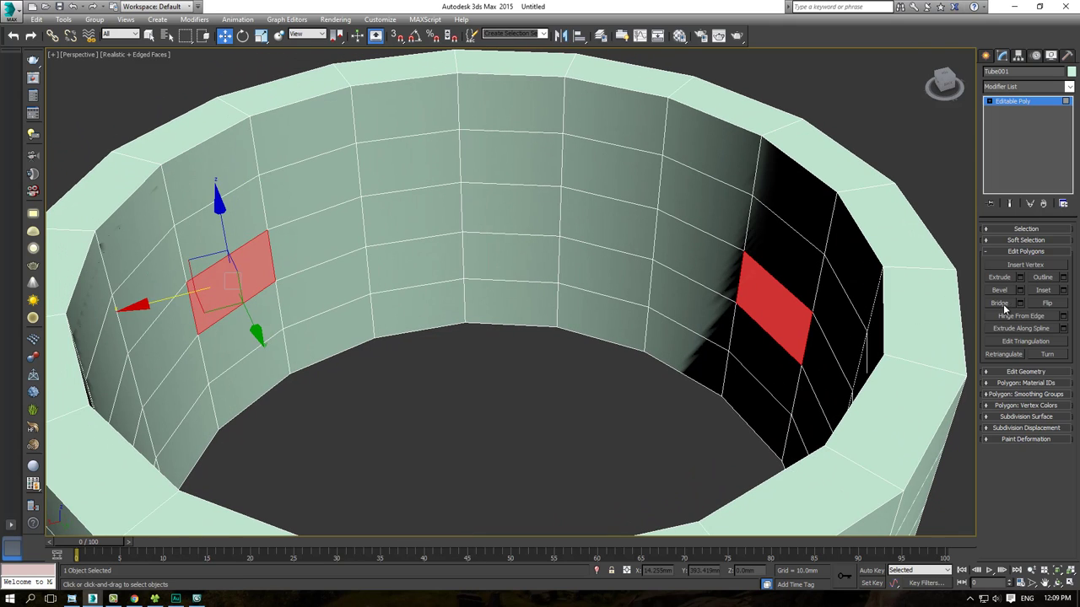
Step: Read the notes' Bridge section on three face-joining cases, then return to 3ds Max
click(71, 598)
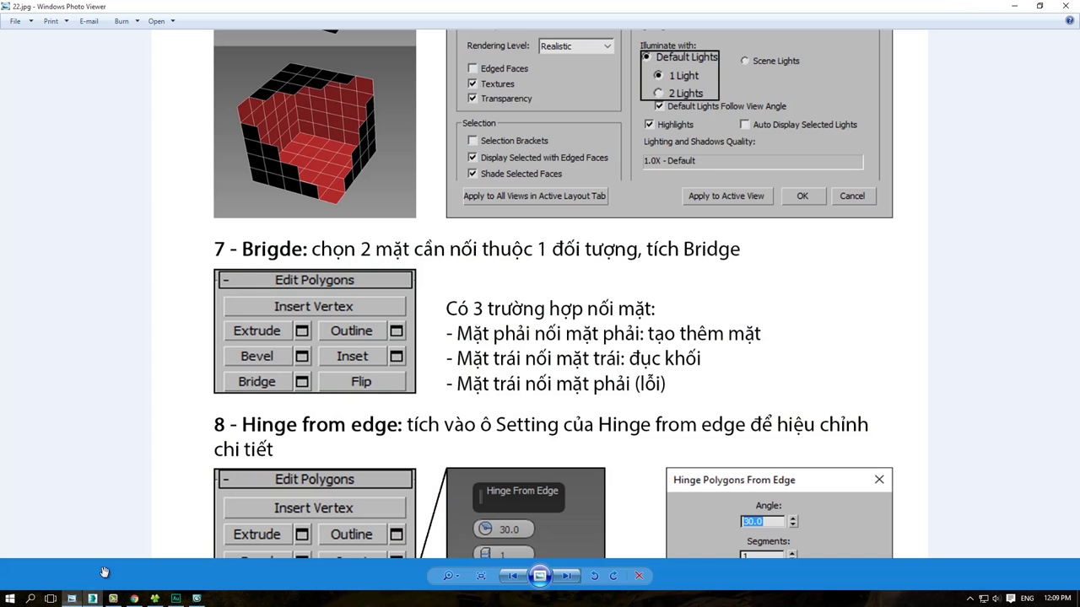
scroll(525, 309, down, 2)
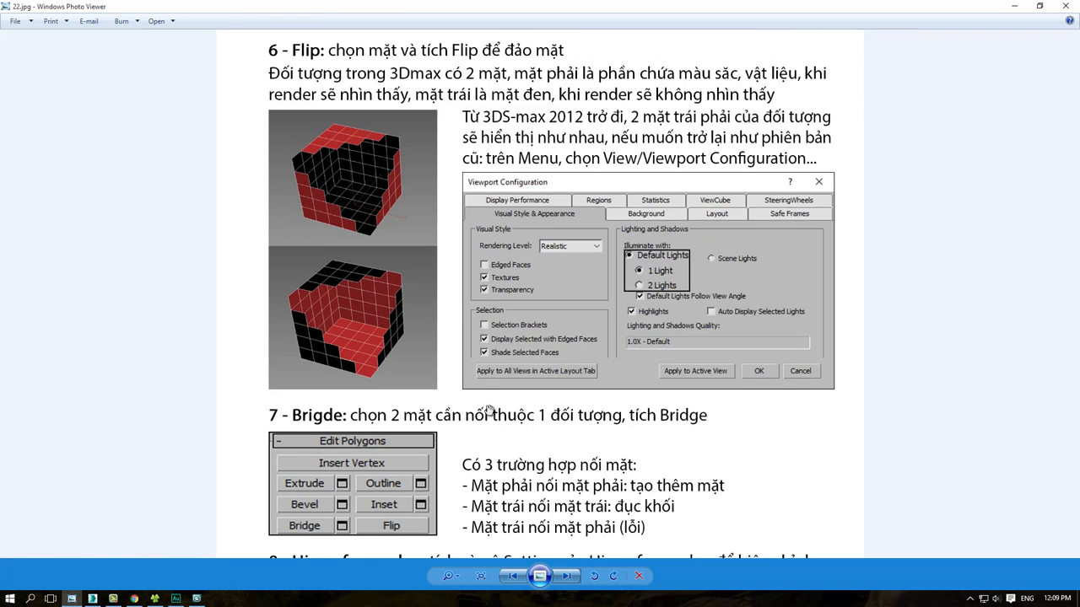
scroll(570, 411, up, 2)
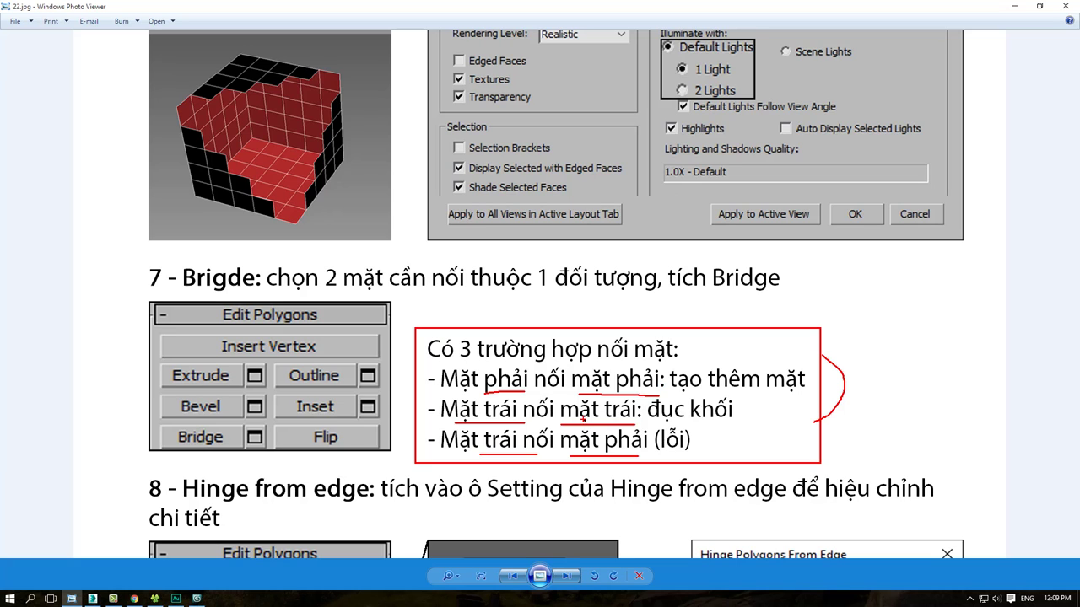
key(Escape)
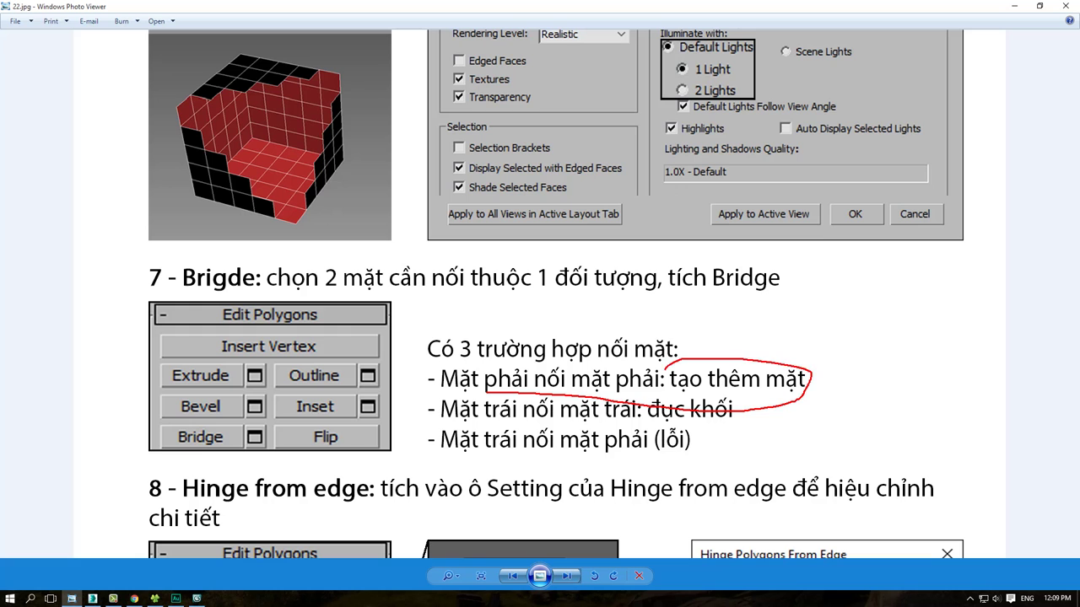
key(Escape)
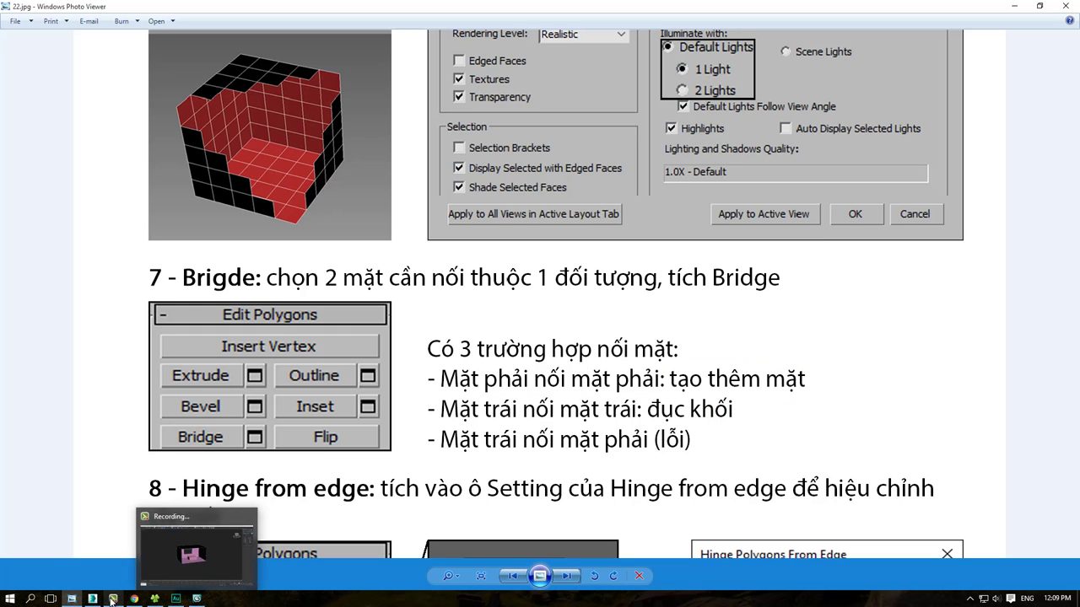
click(196, 599)
scroll(383, 361, up, 3)
Step: Bridge the two selected inner polygons into a bar spanning the tube's interior
scroll(415, 368, down, 4)
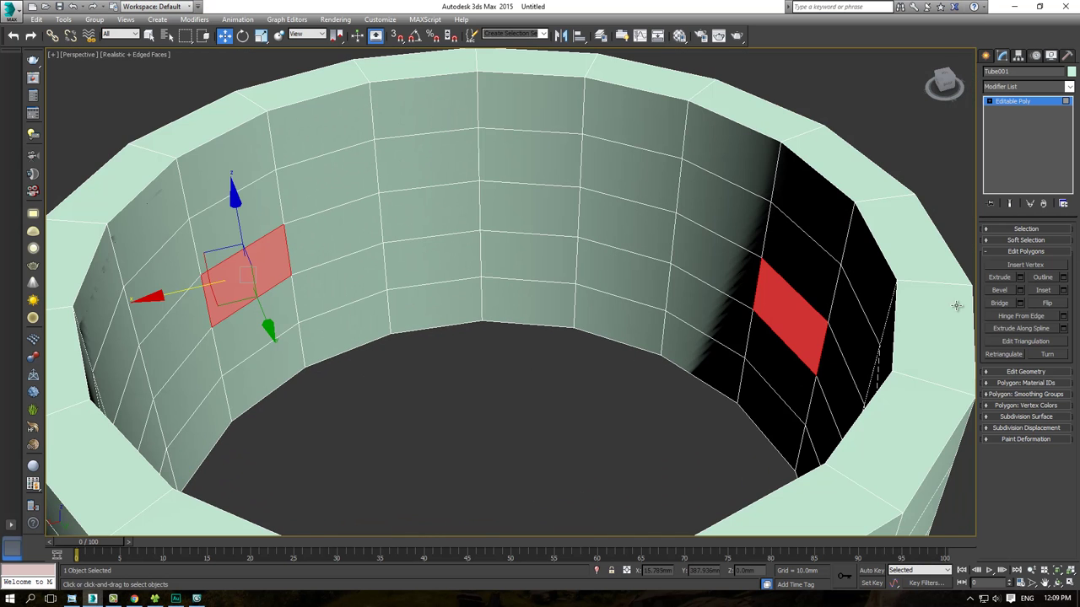
click(1001, 309)
scroll(546, 347, down, 3)
click(544, 375)
mouse_move(546, 347)
alt+middle_down()
mouse_move(543, 375)
mouse_move(574, 393)
mouse_move(401, 364)
mouse_move(397, 299)
mouse_move(594, 266)
alt+middle_up()
scroll(499, 367, down, 3)
Step: Bridge two more inner wall polygons across the tube, then undo that extra bridge
click(396, 299)
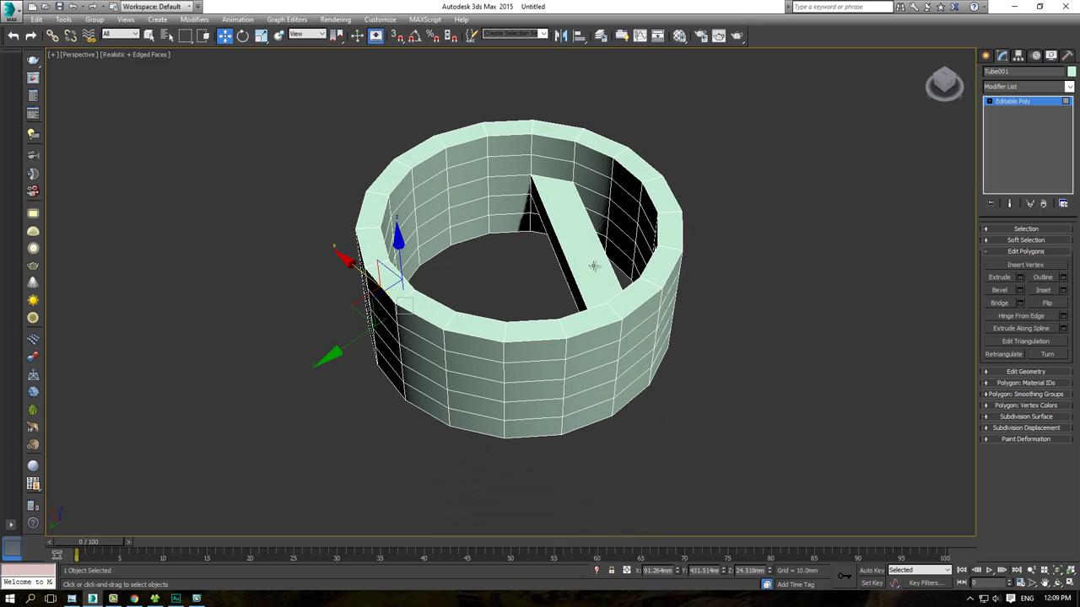
ctrl+click(619, 210)
click(995, 304)
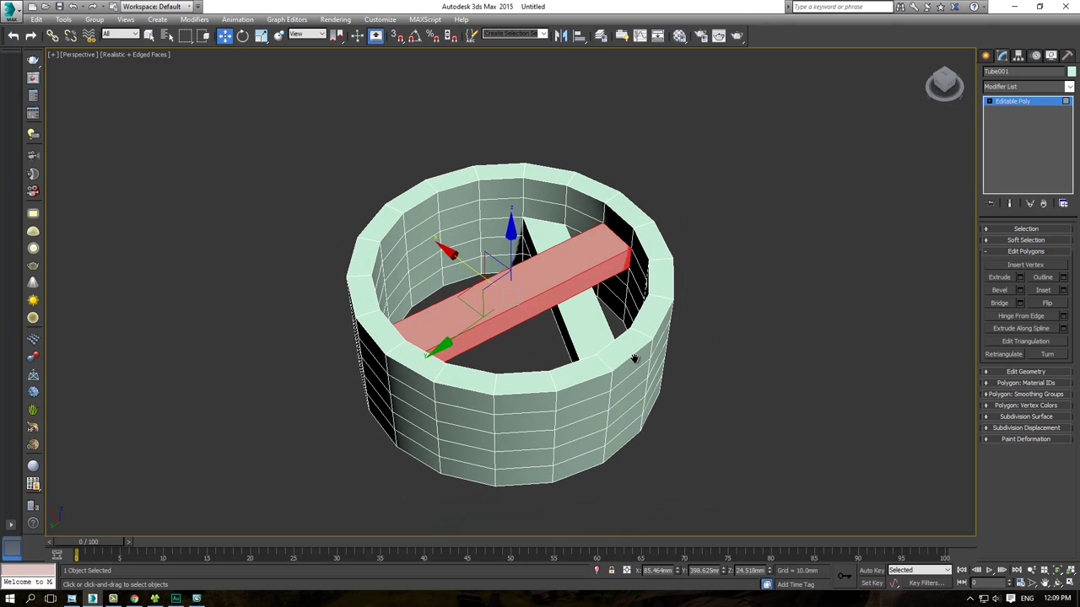
alt+middle_drag(396, 287, 392, 264)
scroll(393, 264, up, 3)
click(537, 312)
alt+middle_drag(537, 312, 395, 344)
key(ctrl+z)
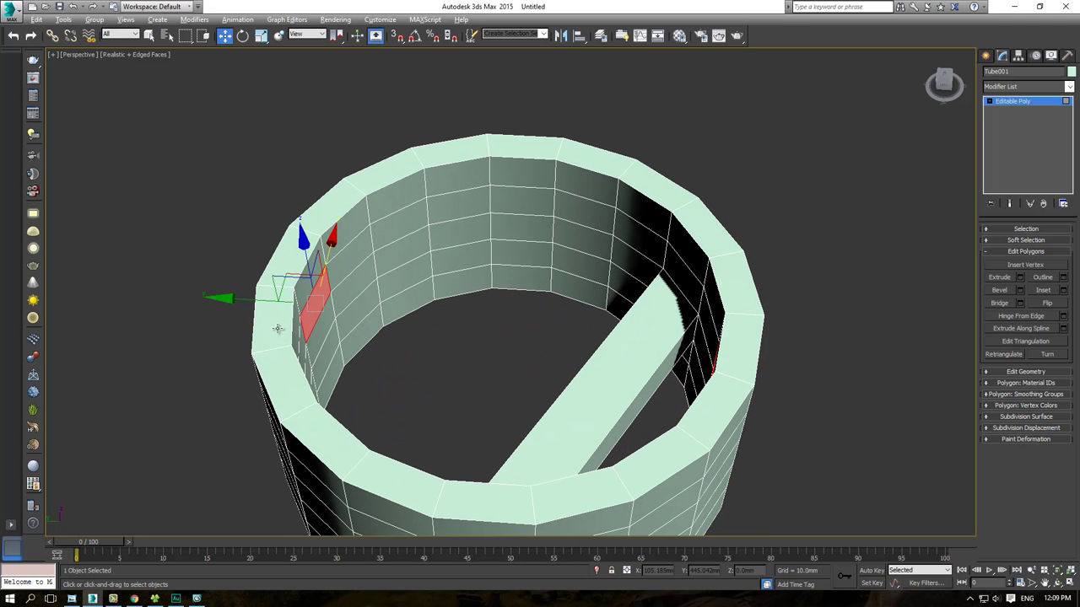
Step: Bridge the selected inner and outer wall faces to punch the first rectangular opening
alt+middle_drag(667, 337, 360, 365)
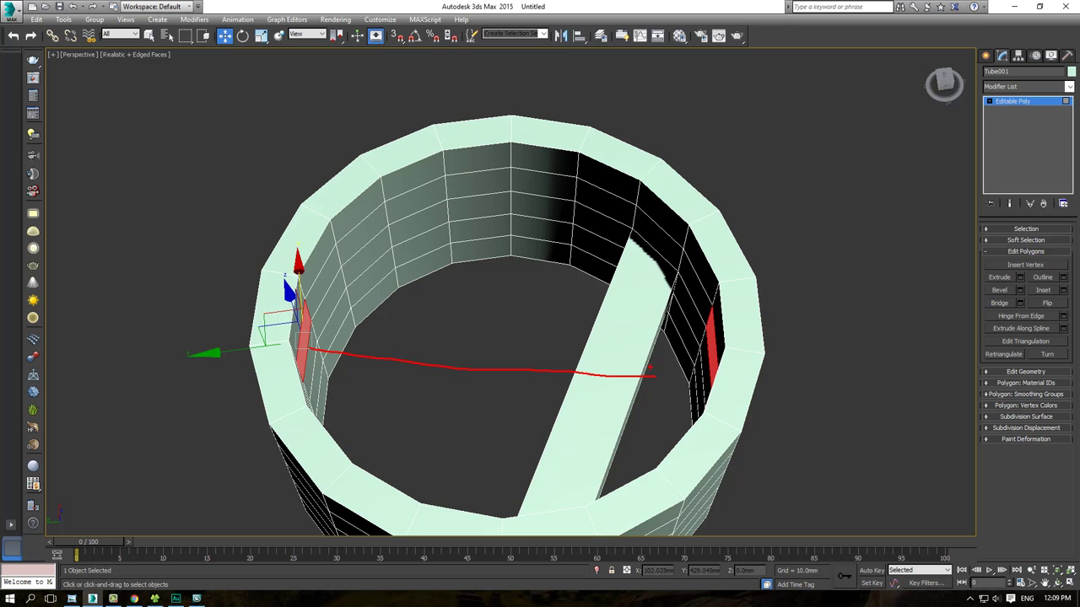
mouse_move(374, 324)
alt+middle_down()
mouse_move(445, 333)
mouse_move(430, 346)
alt+middle_up()
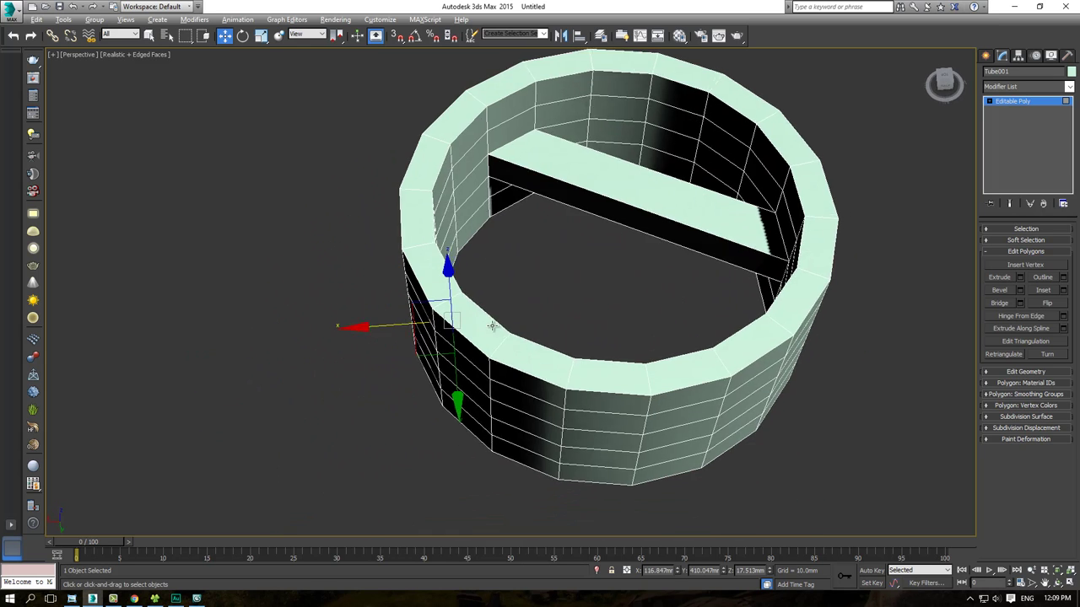
scroll(426, 346, up, 3)
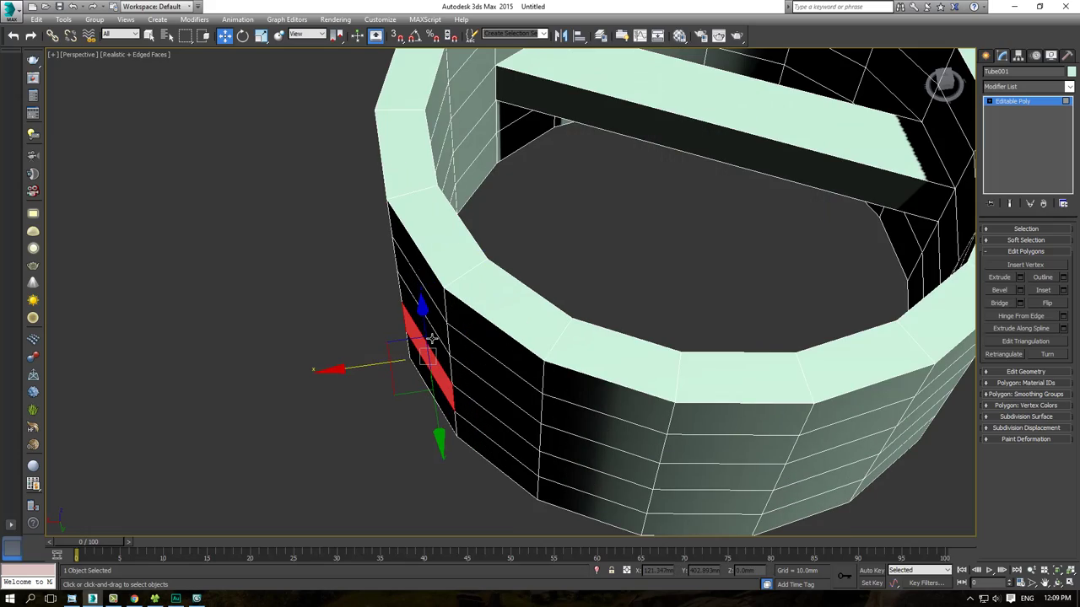
scroll(431, 338, down, 2)
mouse_move(431, 338)
alt+middle_down()
mouse_move(470, 314)
mouse_move(421, 313)
mouse_move(668, 326)
mouse_move(658, 330)
mouse_move(659, 313)
alt+middle_up()
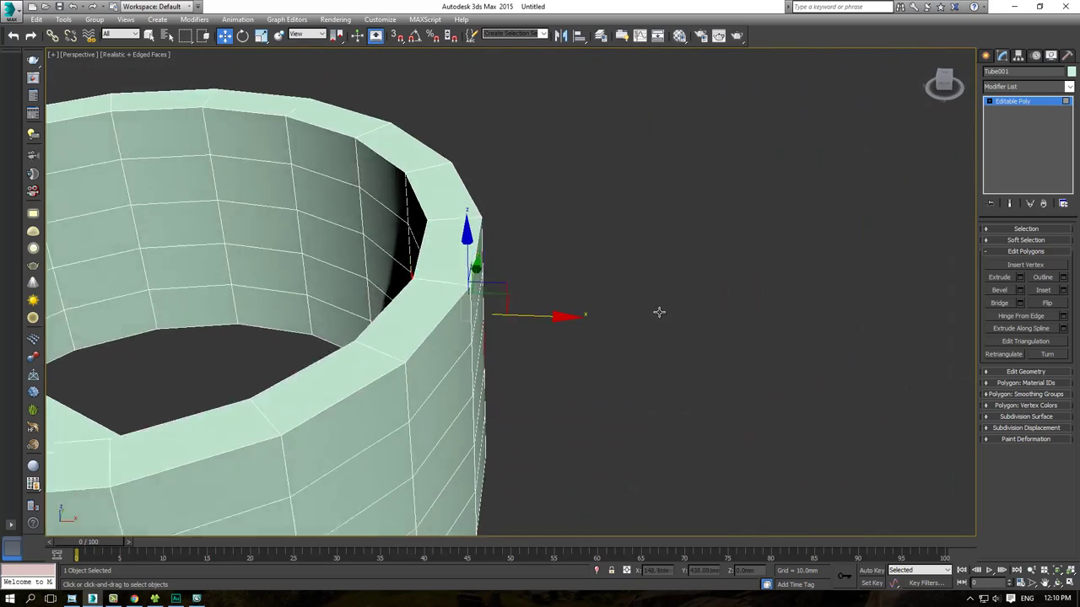
scroll(467, 352, up, 3)
scroll(465, 352, up, 2)
scroll(444, 345, up, 2)
scroll(451, 343, up, 2)
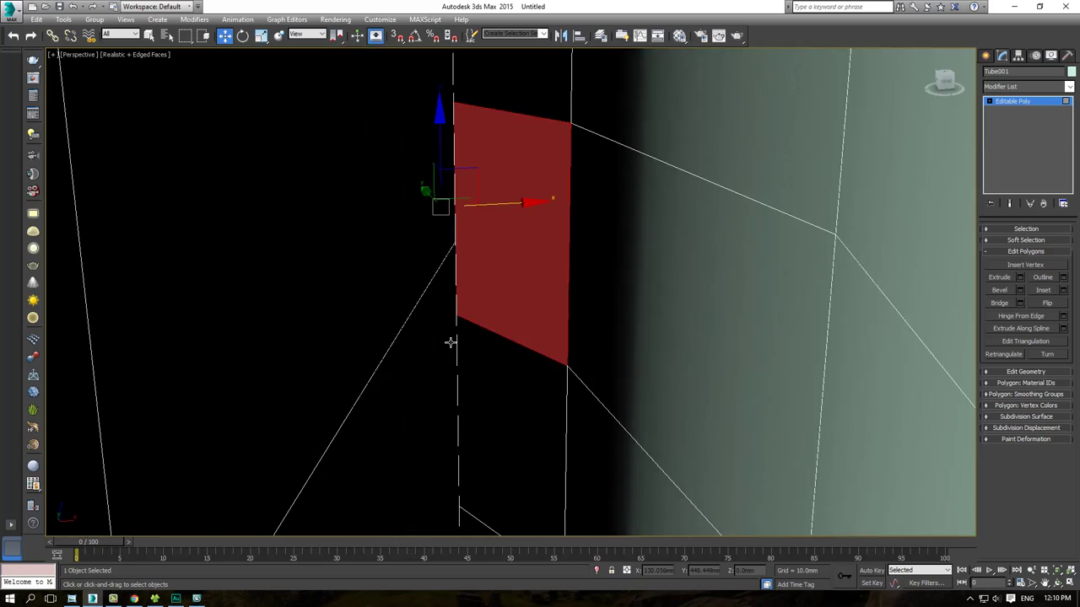
mouse_move(450, 343)
alt+middle_down()
mouse_move(436, 400)
mouse_move(342, 356)
mouse_move(396, 345)
mouse_move(393, 354)
mouse_move(410, 357)
mouse_move(410, 380)
mouse_move(430, 385)
alt+middle_up()
scroll(458, 373, up, 2)
scroll(451, 368, up, 2)
scroll(383, 347, up, 2)
scroll(388, 347, down, 2)
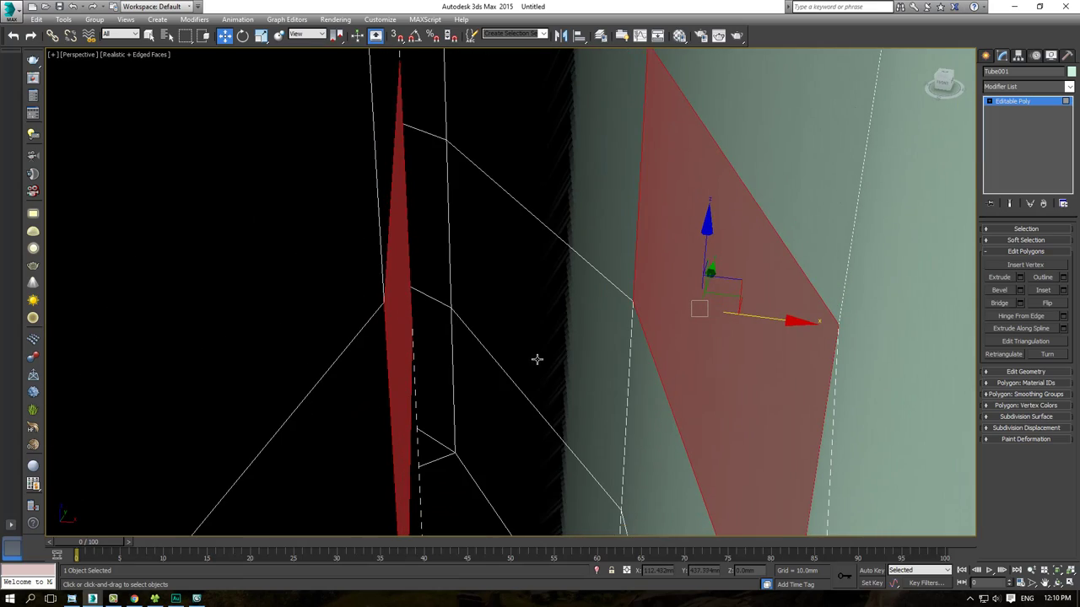
mouse_move(537, 359)
alt+middle_down()
mouse_move(430, 374)
mouse_move(227, 378)
mouse_move(498, 373)
alt+middle_up()
scroll(535, 361, up, 2)
scroll(535, 361, down, 3)
scroll(506, 366, down, 2)
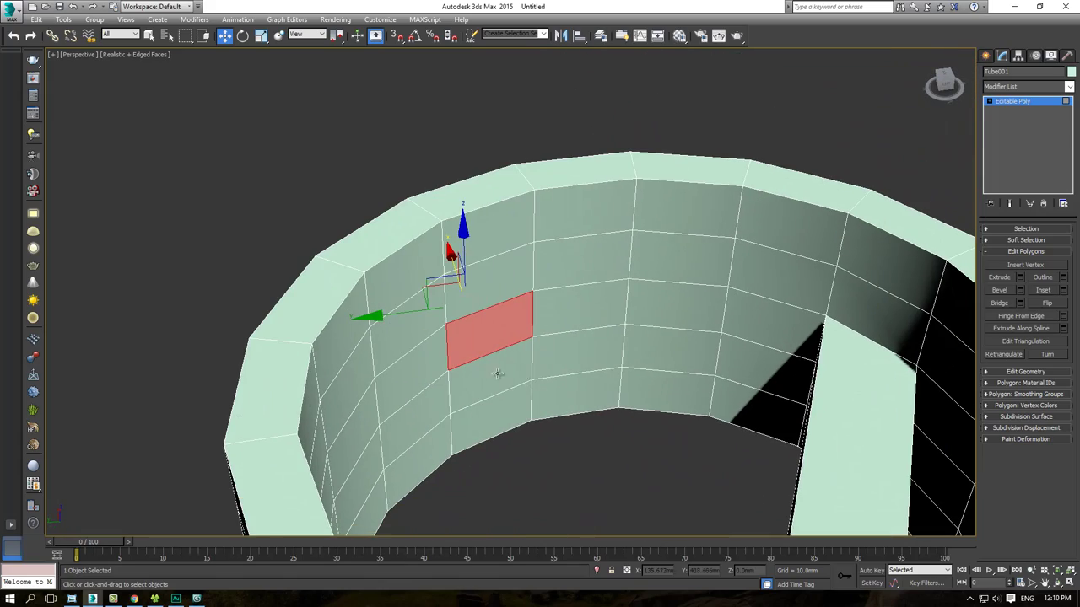
mouse_move(443, 405)
alt+middle_down()
mouse_move(588, 379)
mouse_move(587, 389)
alt+middle_up()
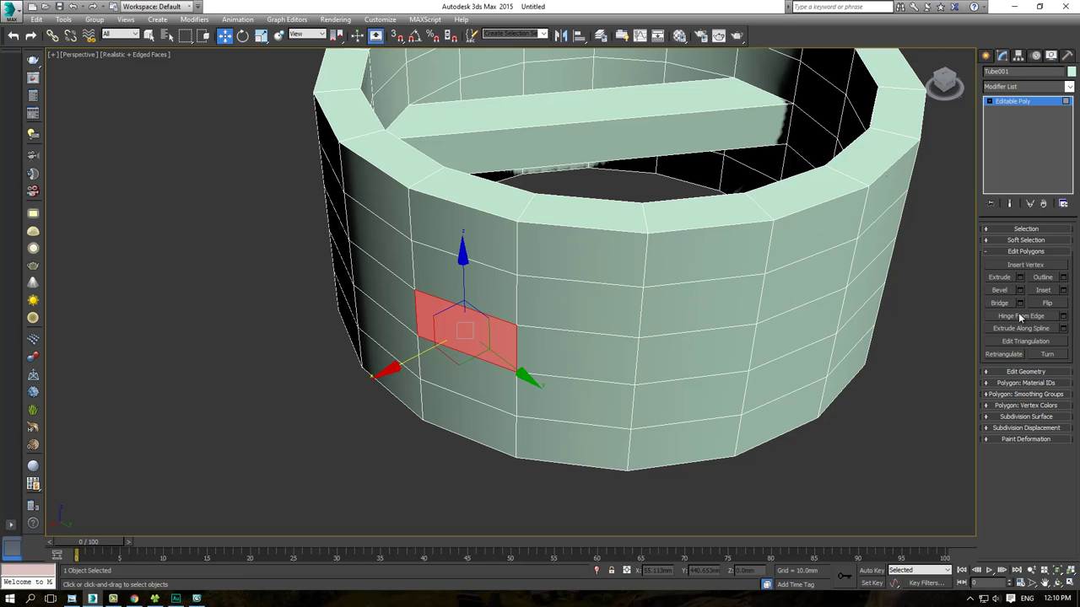
click(999, 303)
Step: Bridge a matching inner and outer wall polygon pair into a second opening
alt+middle_drag(578, 330, 621, 294)
scroll(622, 294, up, 3)
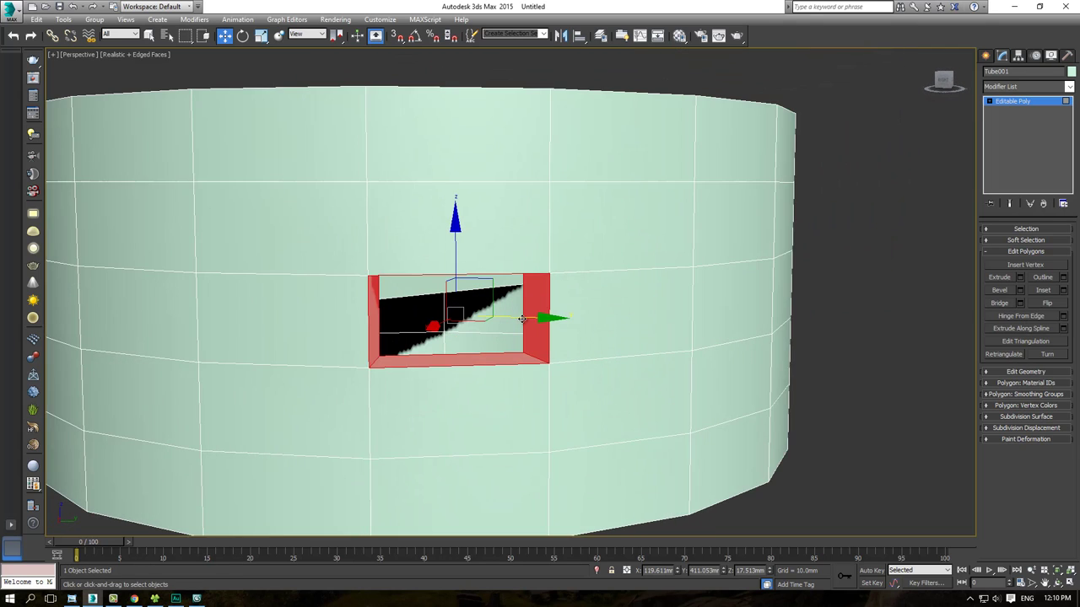
scroll(520, 316, up, 3)
alt+middle_drag(521, 316, 485, 325)
scroll(485, 325, down, 5)
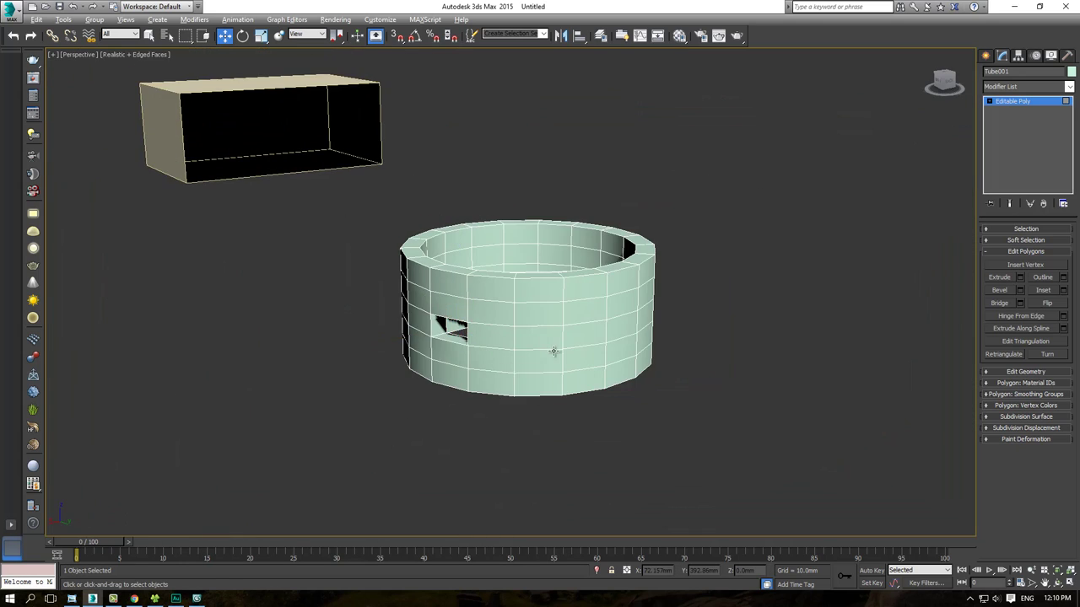
mouse_move(554, 354)
alt+middle_down()
mouse_move(546, 371)
mouse_move(567, 363)
alt+middle_up()
click(623, 172)
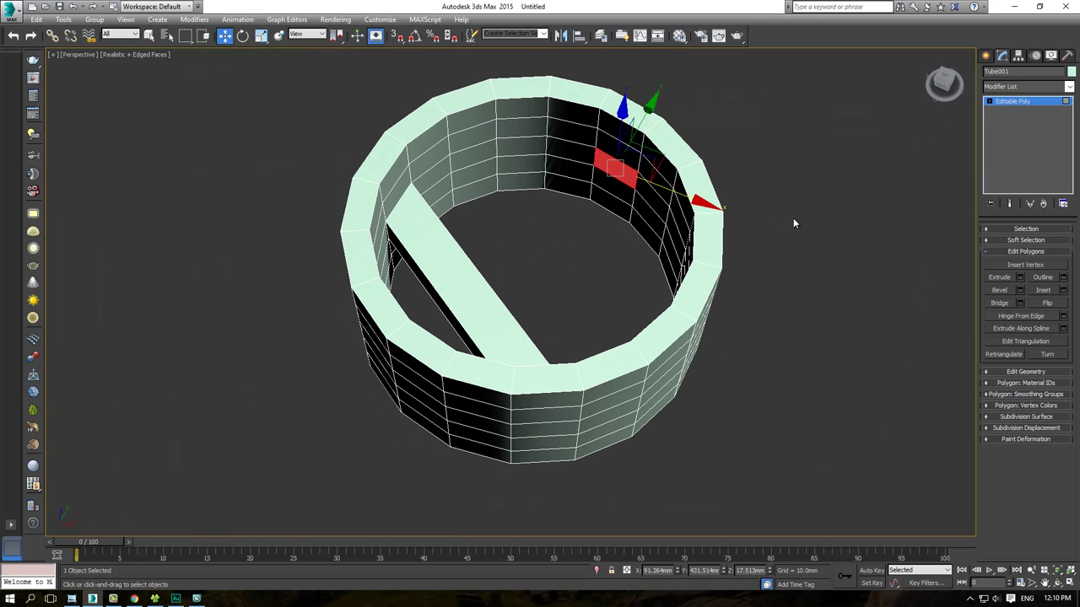
alt+middle_drag(793, 217, 671, 201)
click(651, 186)
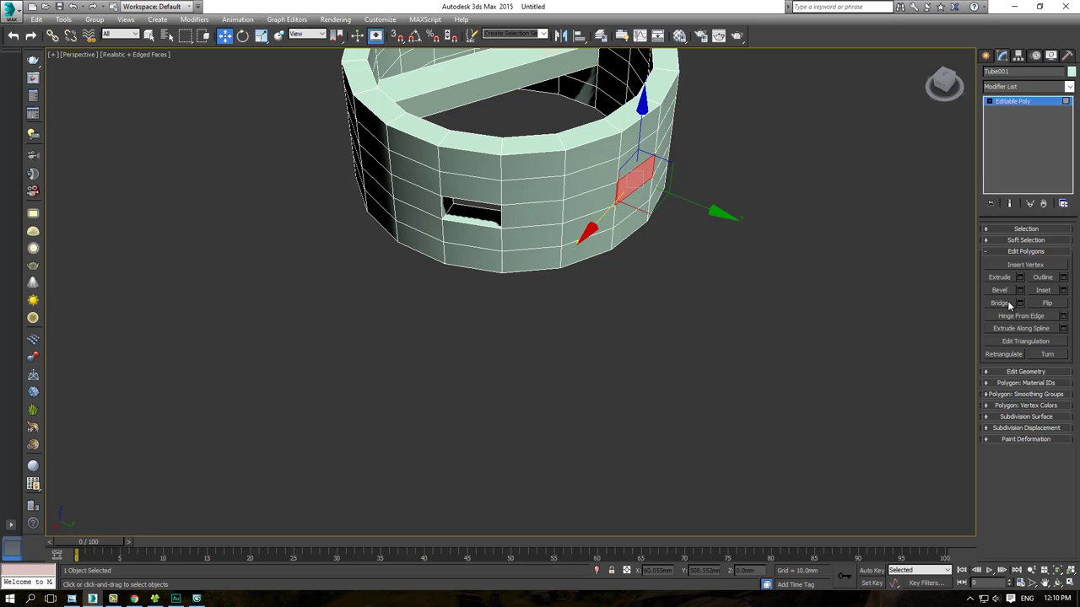
mouse_move(684, 267)
alt+middle_down()
mouse_move(561, 342)
mouse_move(602, 453)
mouse_move(542, 324)
mouse_move(542, 385)
mouse_move(476, 365)
alt+middle_up()
click(602, 453)
scroll(475, 365, up, 5)
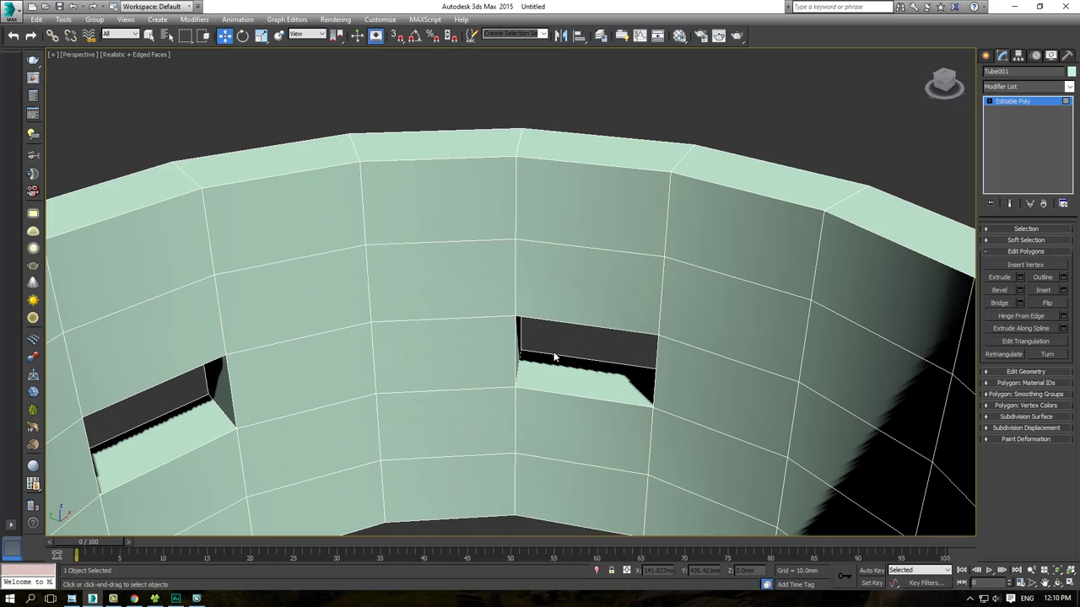
scroll(554, 357, down, 5)
alt+middle_drag(612, 340, 528, 309)
scroll(590, 355, down, 3)
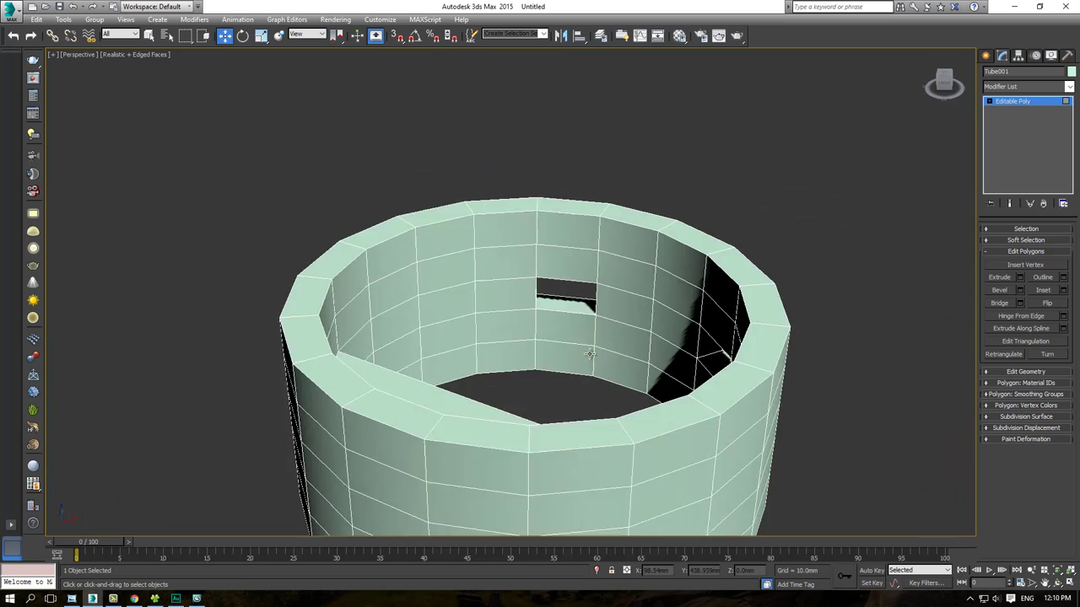
scroll(589, 354, down, 3)
alt+middle_drag(590, 354, 505, 395)
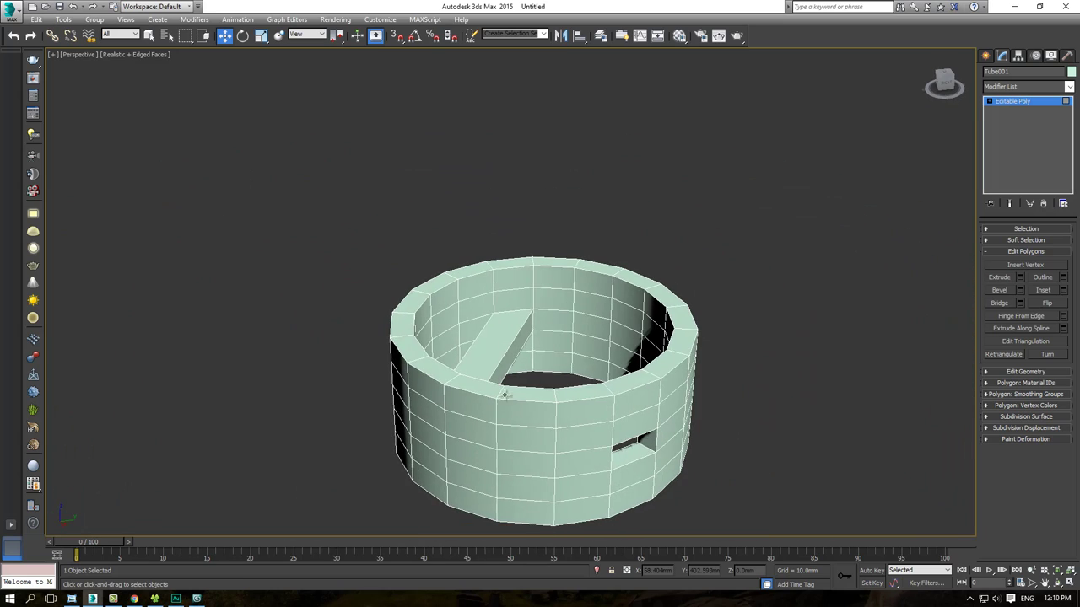
Step: Check the tutorial image's Bridge and Hinge sections, then return to the scene
click(93, 599)
scroll(470, 301, up, 1)
scroll(433, 312, up, 1)
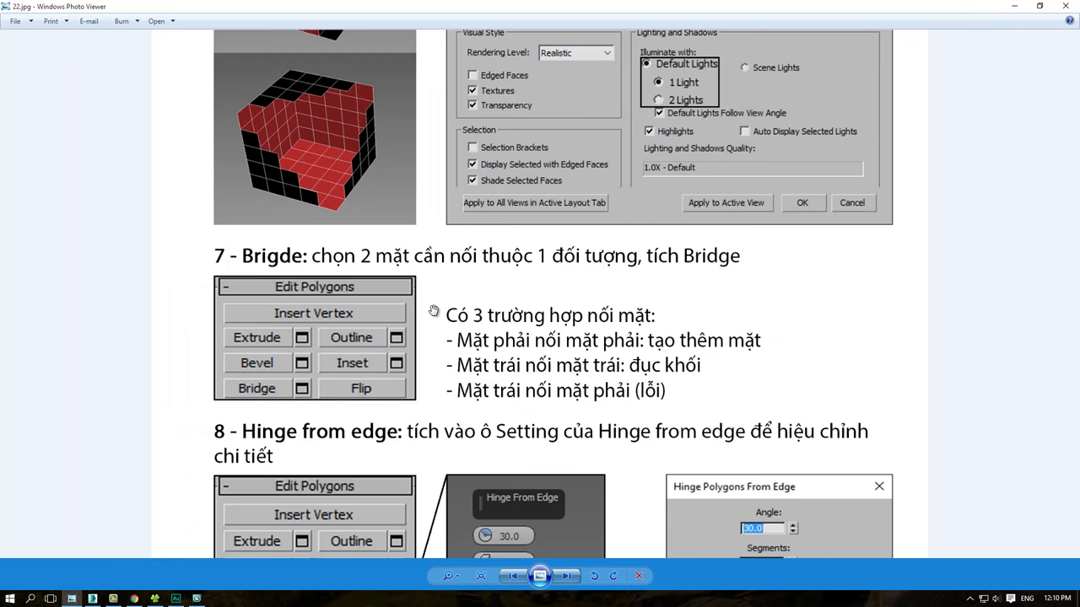
drag(432, 311, 410, 284)
scroll(612, 336, up, 1)
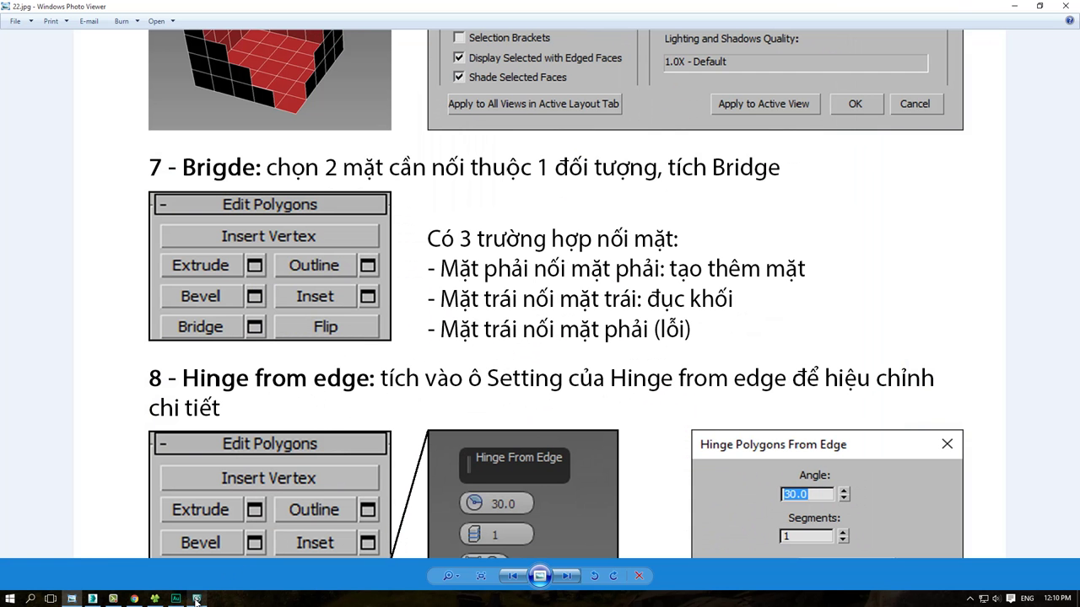
click(92, 598)
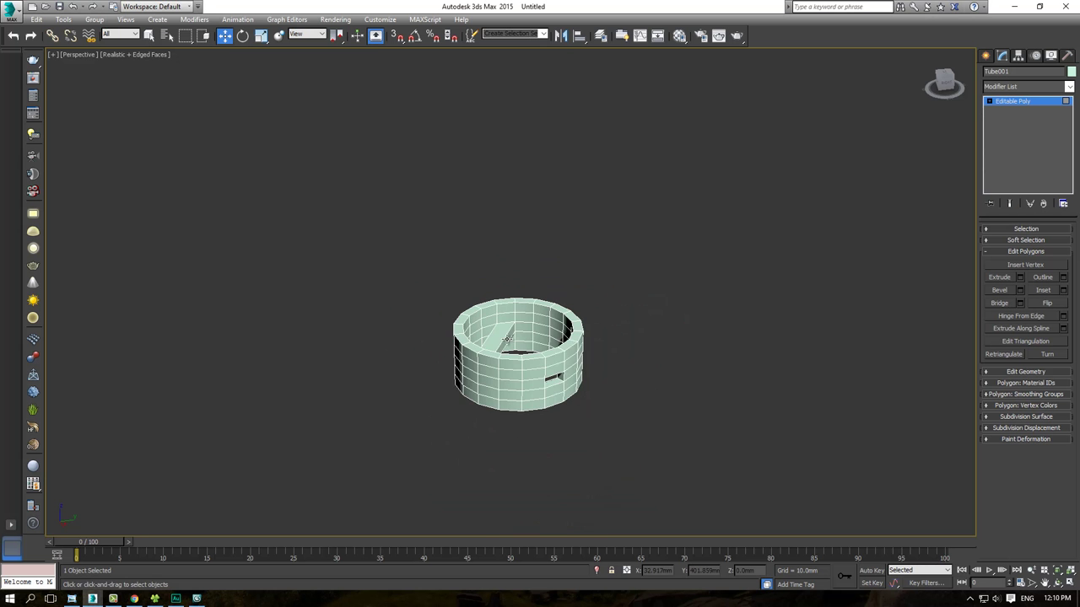
Step: Create a standard-primitive Box to the right of the tube
alt+middle_drag(506, 339, 472, 354)
click(987, 56)
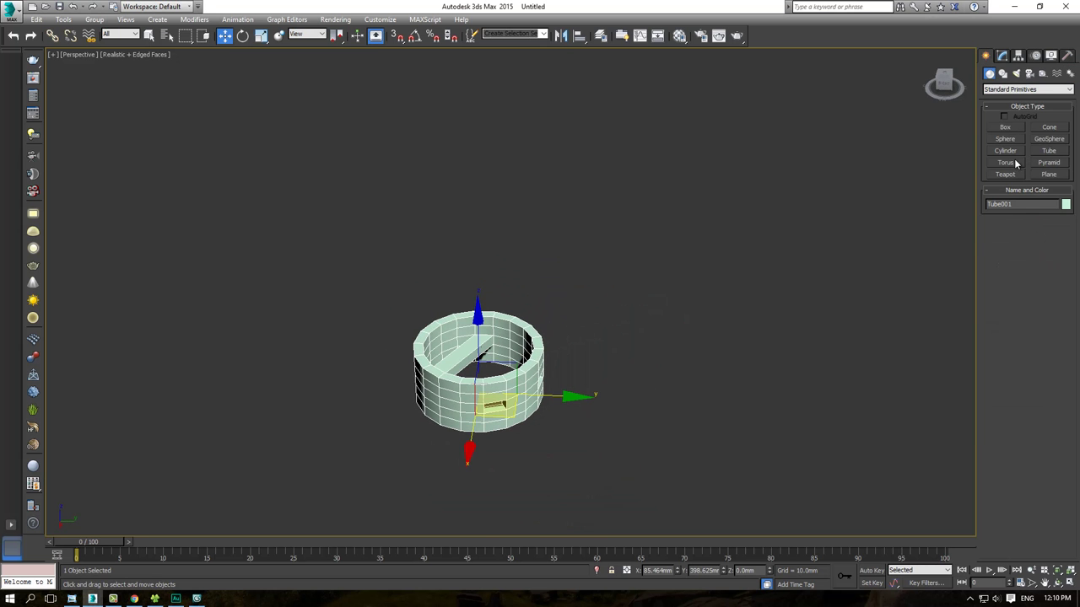
click(1046, 151)
middle_drag(713, 316, 505, 231)
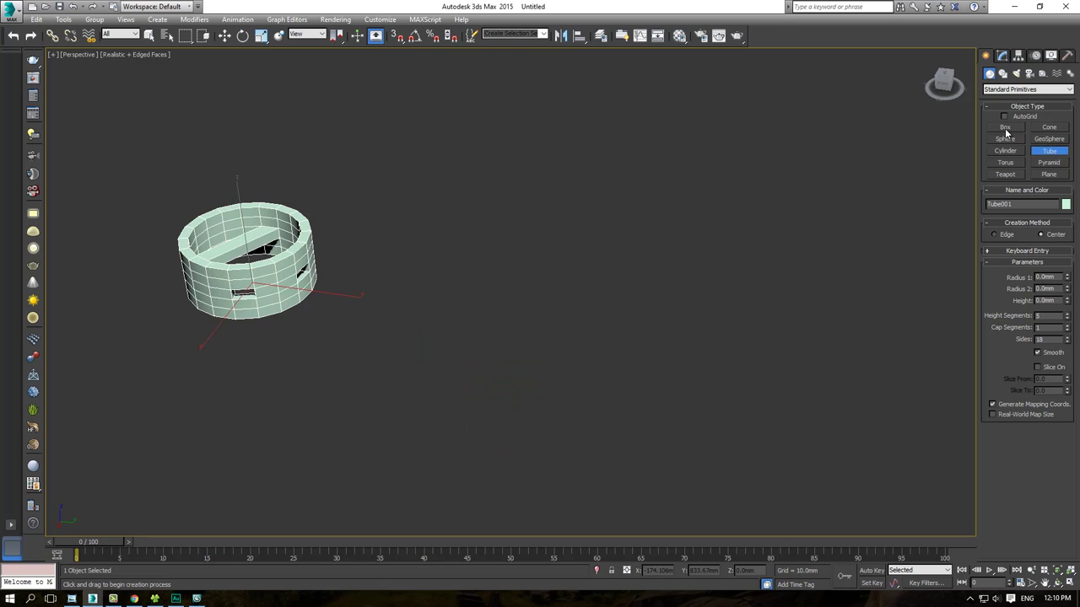
click(1005, 127)
mouse_move(512, 440)
mouse_down()
mouse_move(728, 384)
mouse_move(718, 395)
mouse_up()
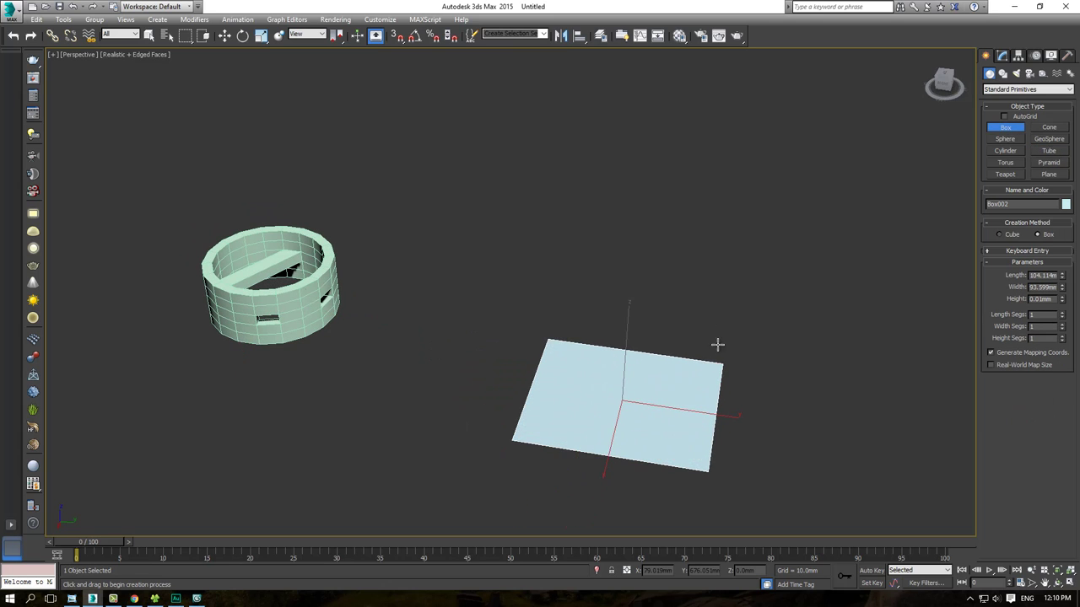
click(714, 291)
Step: Set the box's Length, Width and Height segments to 5
key(w)
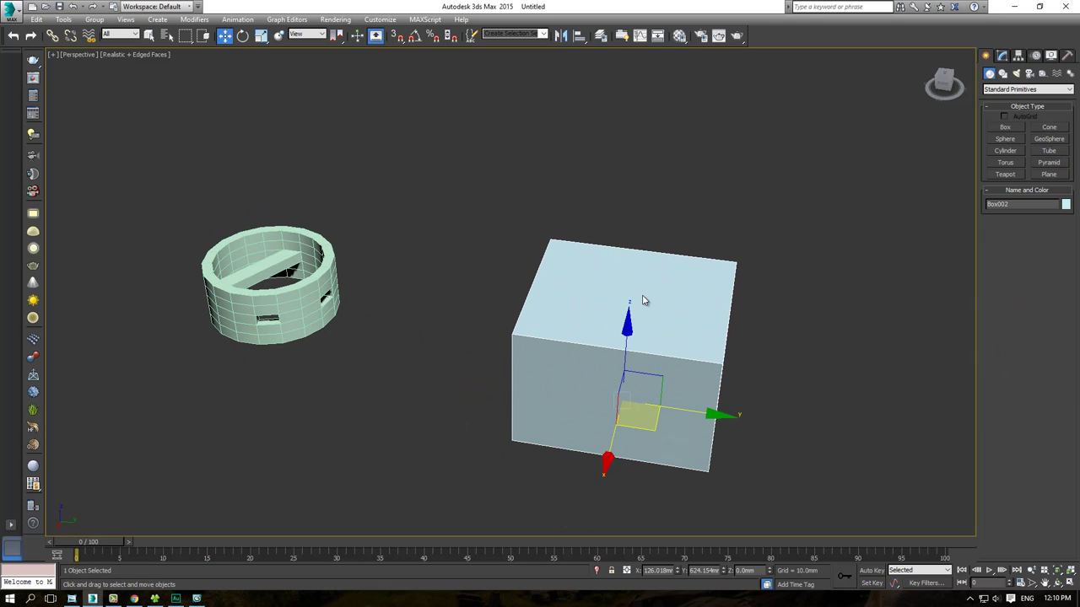
right_click(643, 292)
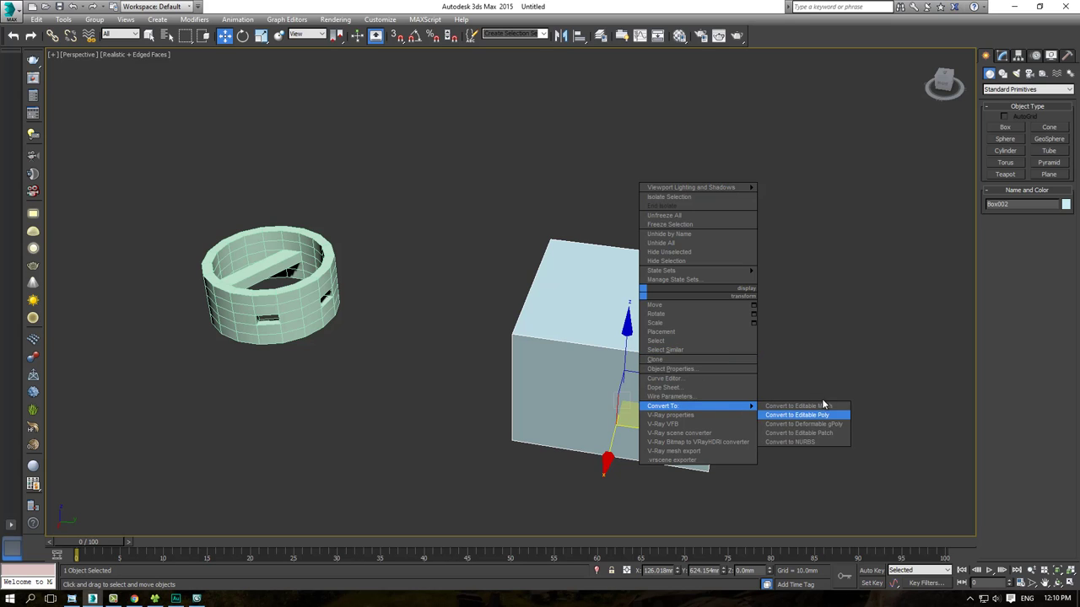
click(1002, 55)
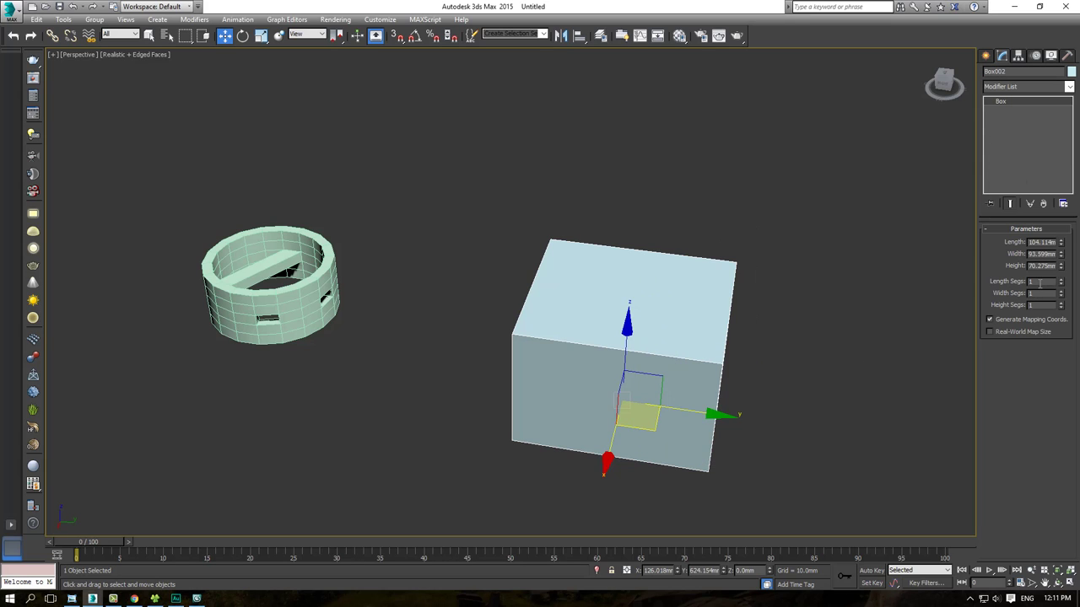
text(5)
key(Tab)
text(5)
key(Tab)
text(5)
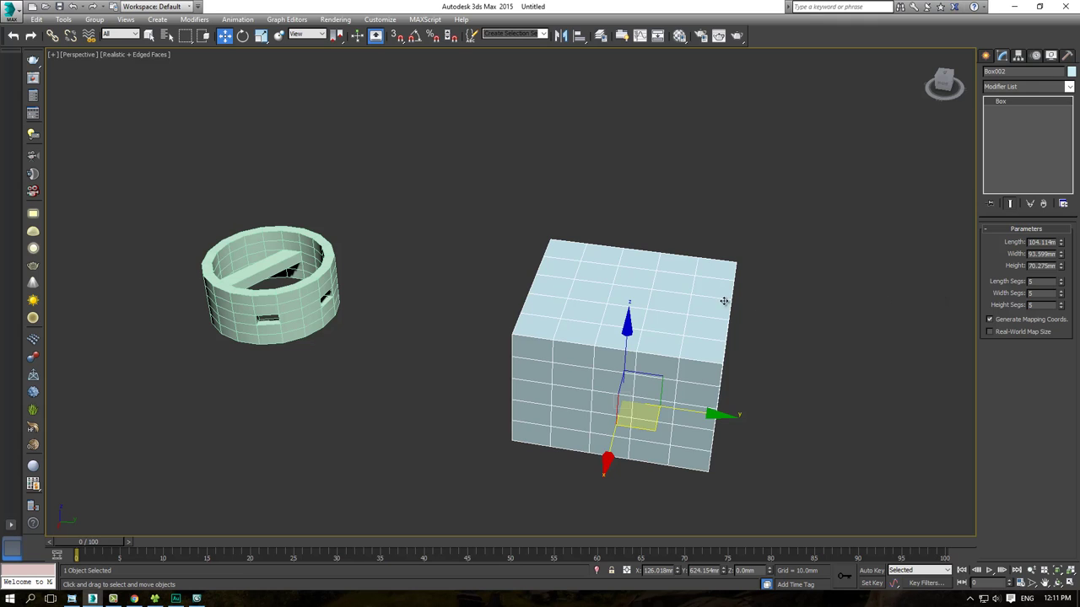
scroll(518, 289, down, 3)
Step: Clone the box to its right as Box003 and convert it to Editable Poly
shift+drag(519, 289, 789, 290)
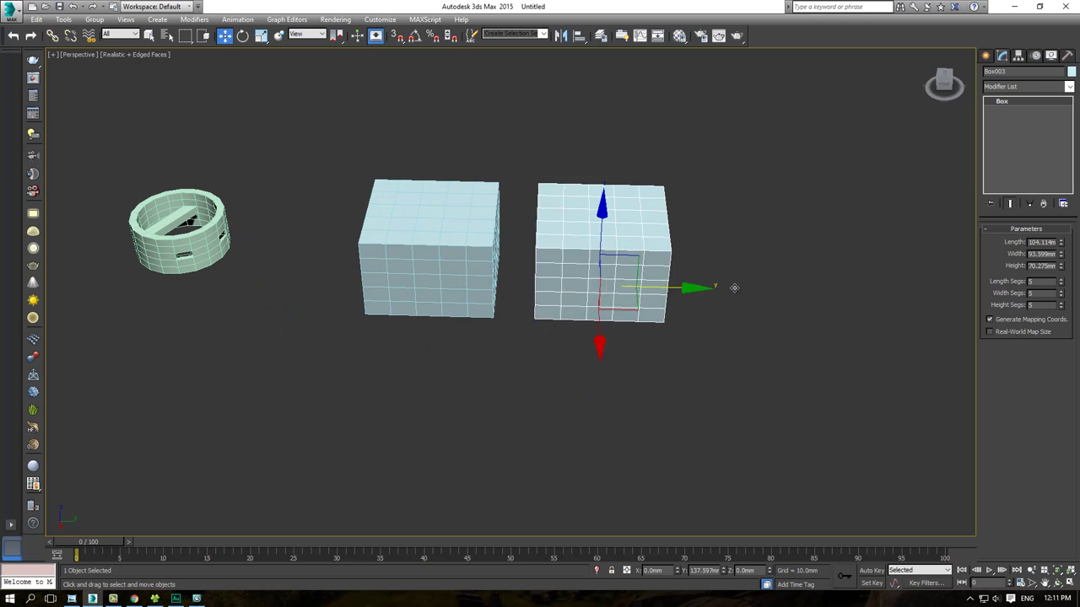
click(549, 351)
right_click(713, 245)
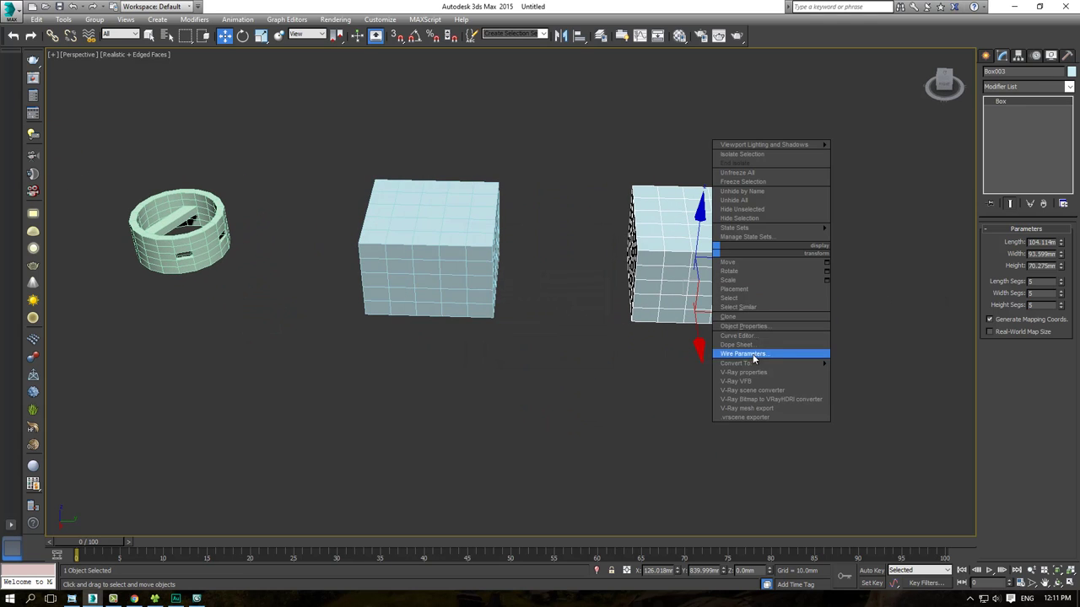
click(877, 373)
right_click(725, 304)
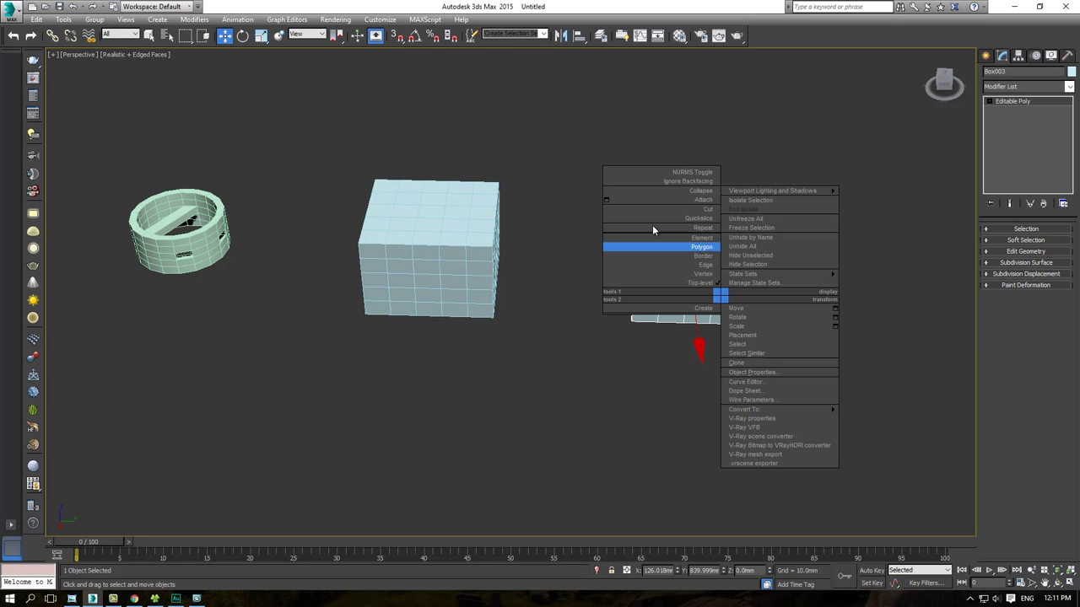
click(646, 201)
middle_drag(482, 213, 488, 259)
scroll(489, 260, up, 3)
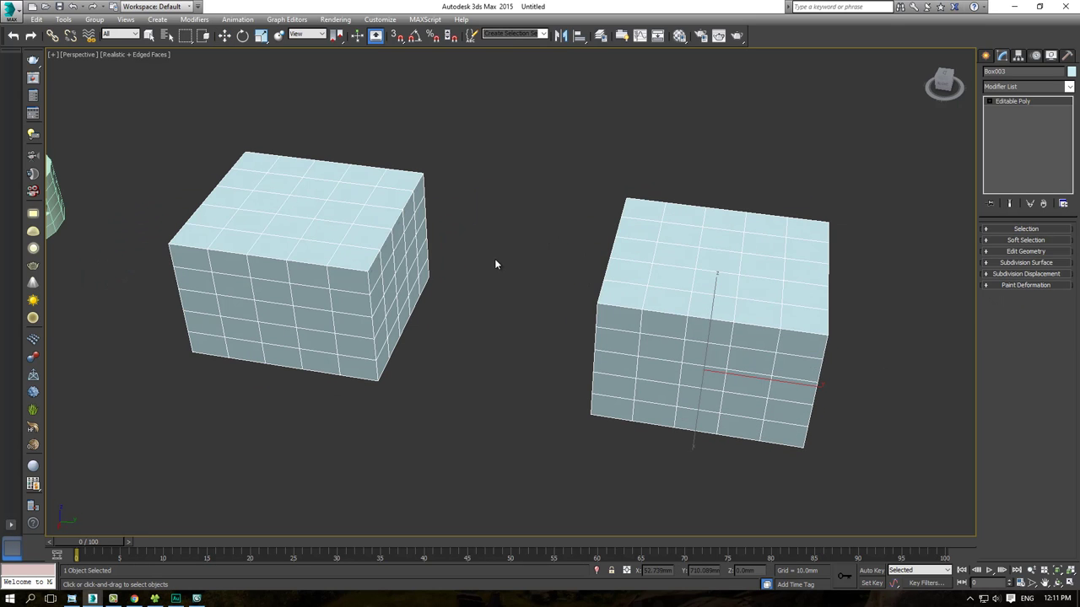
Step: At Box003's Polygon level, select polygons on the lower box from the Top view
click(1011, 137)
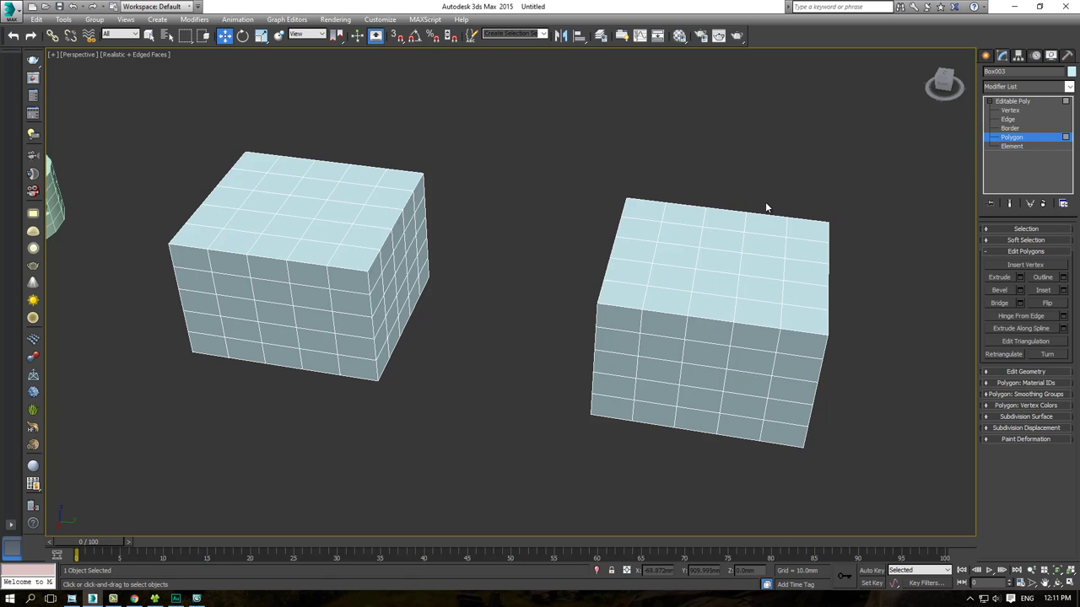
key(w)
middle_drag(766, 202, 764, 169)
key(t)
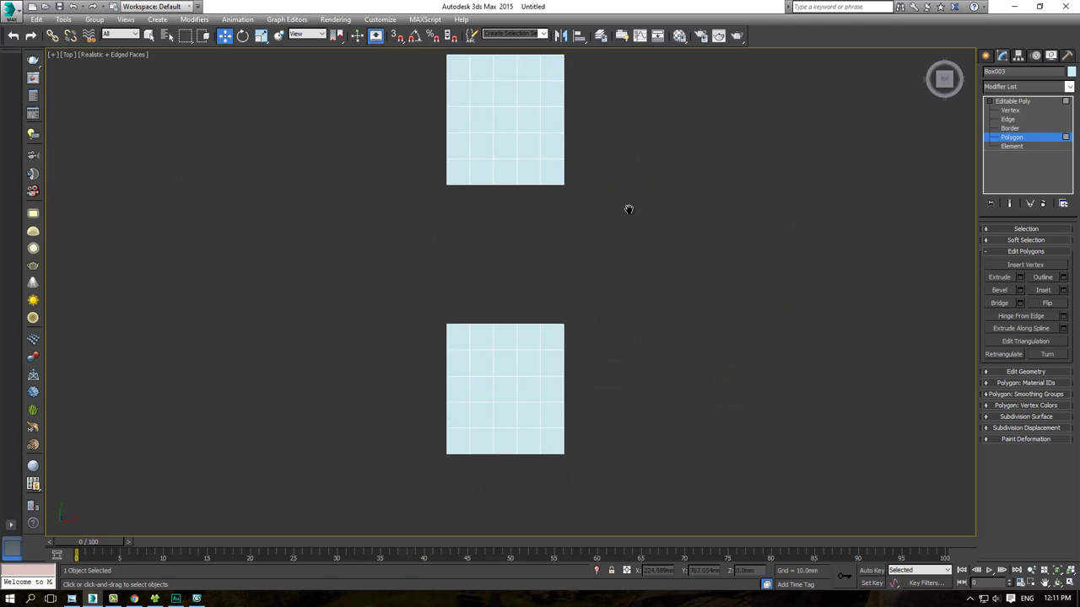
drag(328, 260, 629, 432)
mouse_move(642, 432)
alt+middle_down()
mouse_move(599, 372)
mouse_move(453, 270)
mouse_move(422, 295)
mouse_move(498, 352)
mouse_move(804, 365)
alt+middle_up()
key(p)
scroll(404, 318, up, 3)
Step: Select the facing polygon, bridge the two boxes, and bring up the tutorial page
click(407, 326)
mouse_move(840, 321)
alt+middle_down()
mouse_move(776, 338)
mouse_move(916, 357)
alt+middle_up()
scroll(596, 298, up, 3)
mouse_move(597, 297)
alt+middle_down()
mouse_move(552, 309)
mouse_move(617, 302)
mouse_move(551, 286)
mouse_move(645, 303)
mouse_move(583, 306)
alt+middle_up()
click(999, 303)
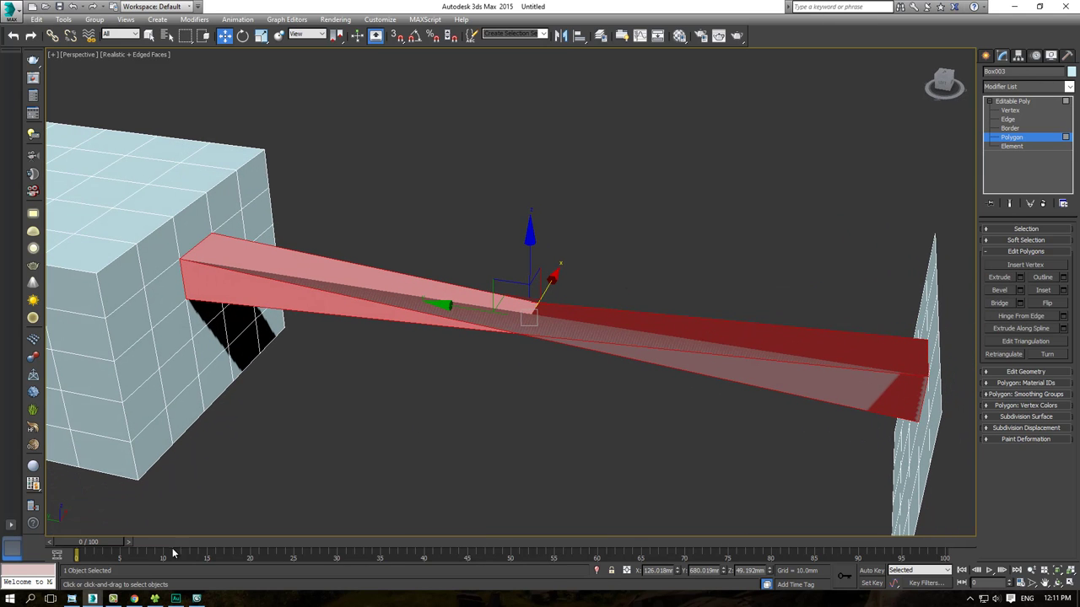
click(92, 599)
drag(450, 404, 450, 285)
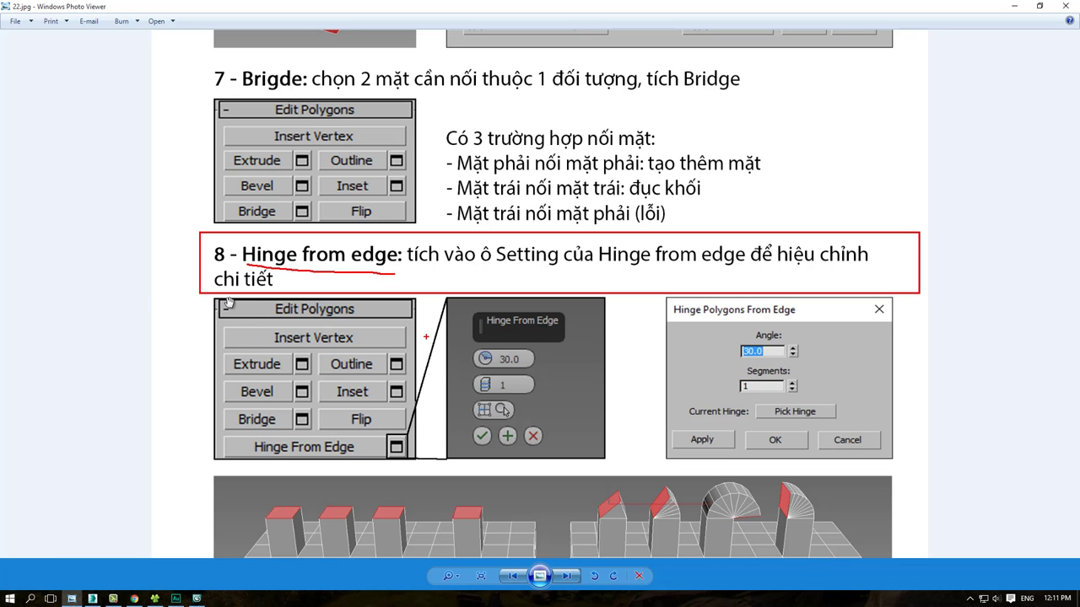
Step: Browse tutorial pages 20.jpg to 22.jpg and study the Hinge from edge examples
click(517, 575)
click(516, 576)
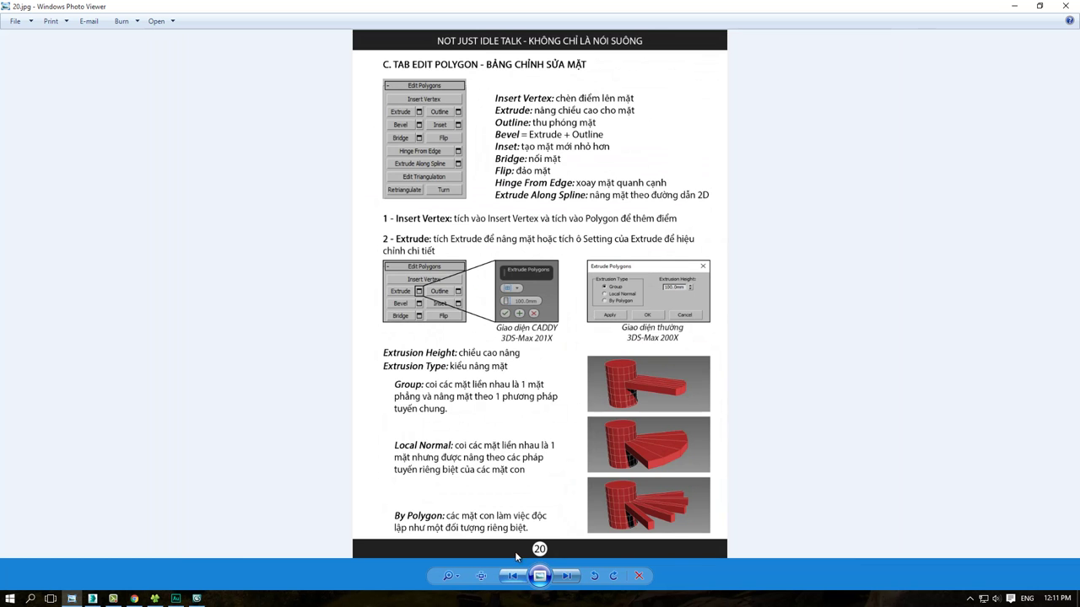
scroll(607, 208, up, 3)
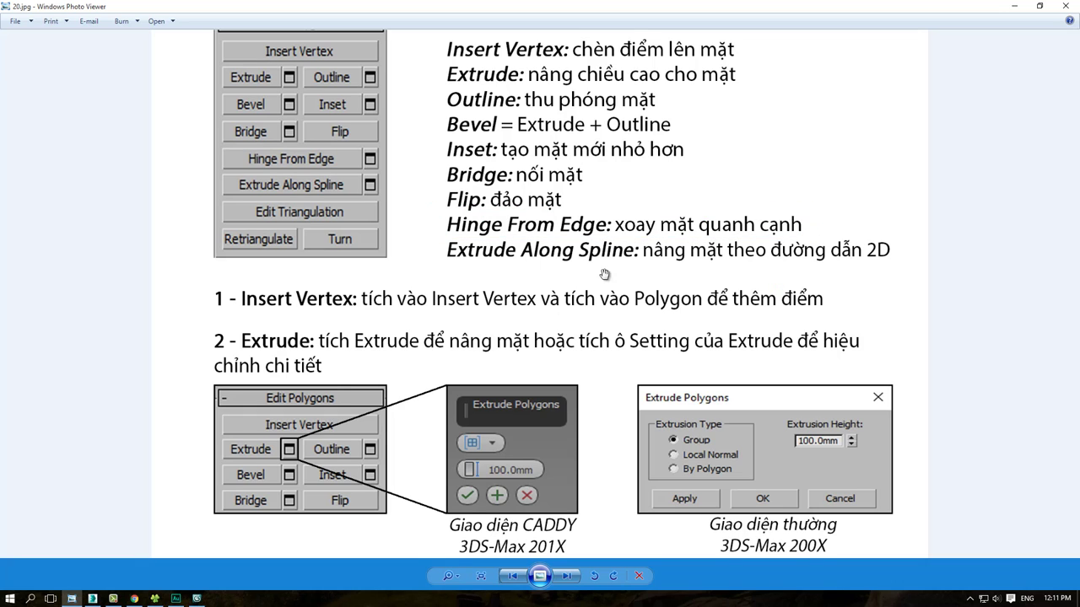
click(570, 578)
click(569, 578)
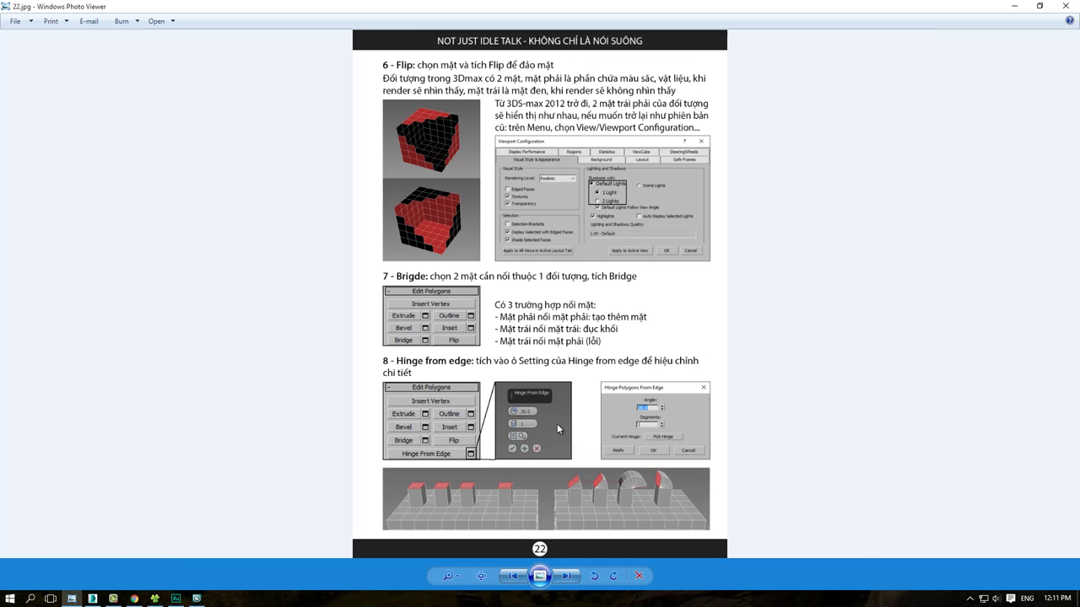
scroll(557, 423, up, 5)
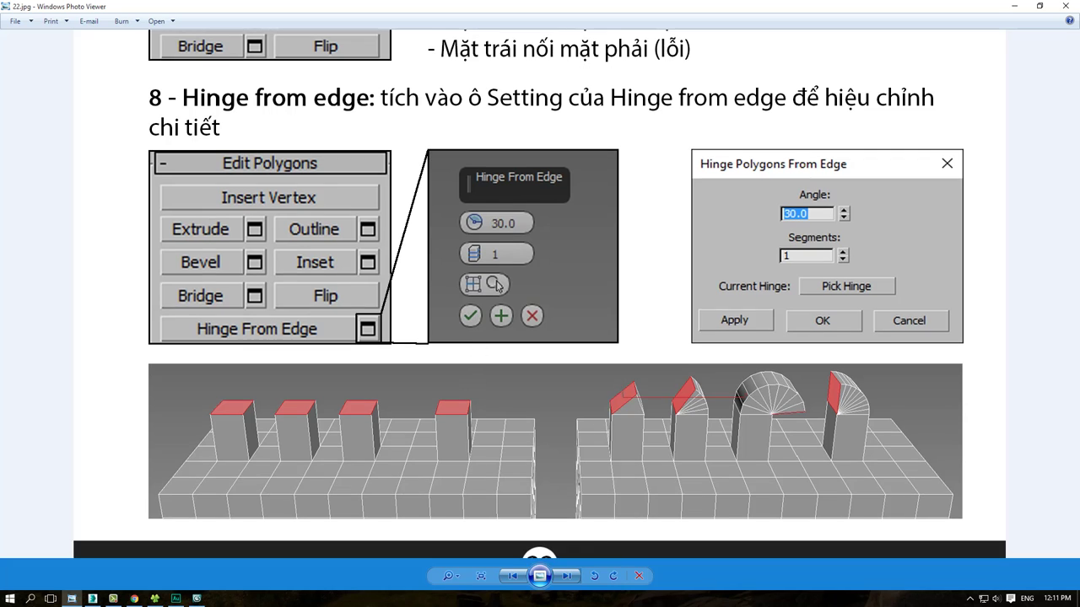
drag(493, 381, 390, 358)
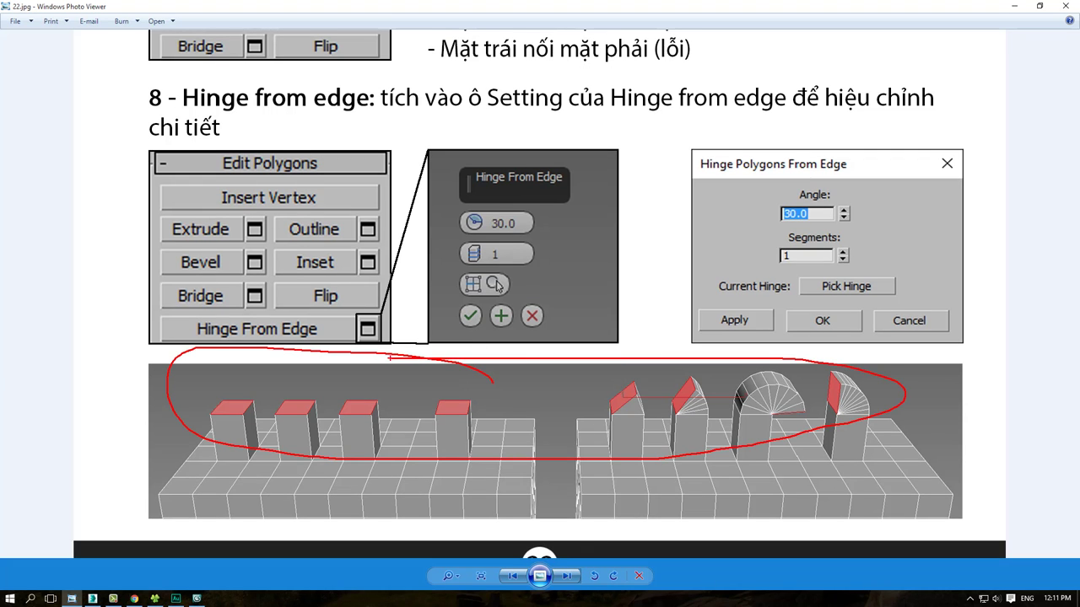
key(Escape)
Step: Open Hinge From Edge settings (30.0 angle, 1 segment) for the box's top polygon, moving the dialog aside
click(176, 601)
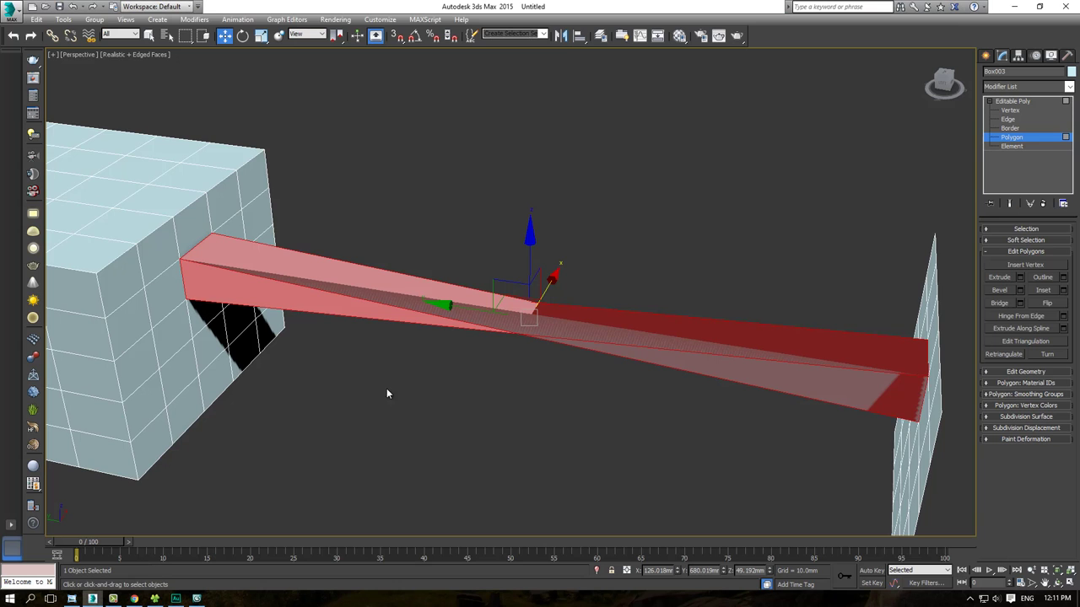
alt+middle_drag(386, 388, 443, 351)
scroll(536, 388, up, 5)
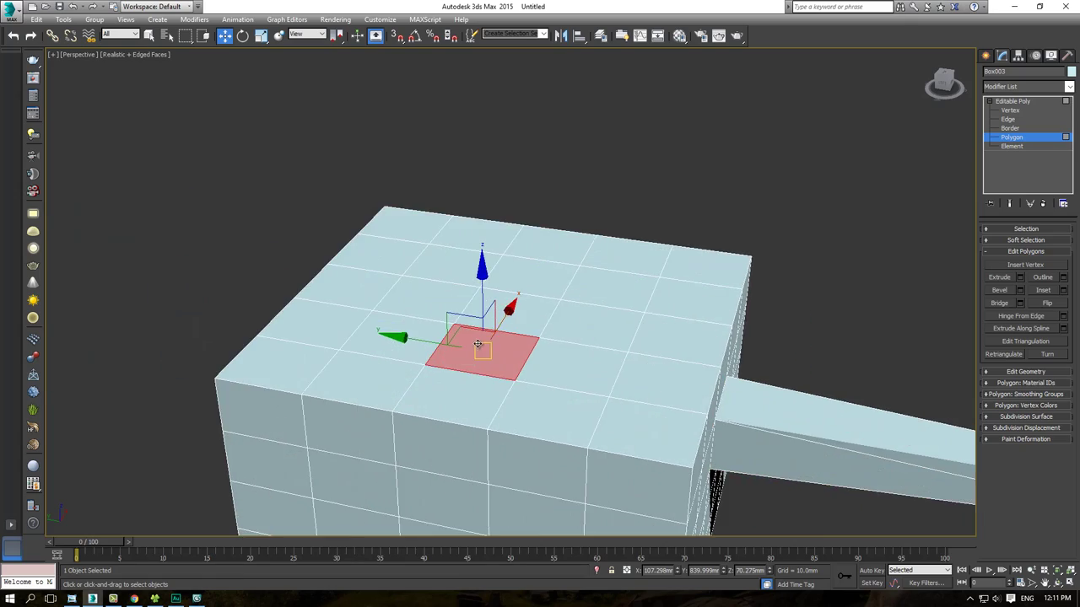
alt+middle_drag(537, 388, 680, 370)
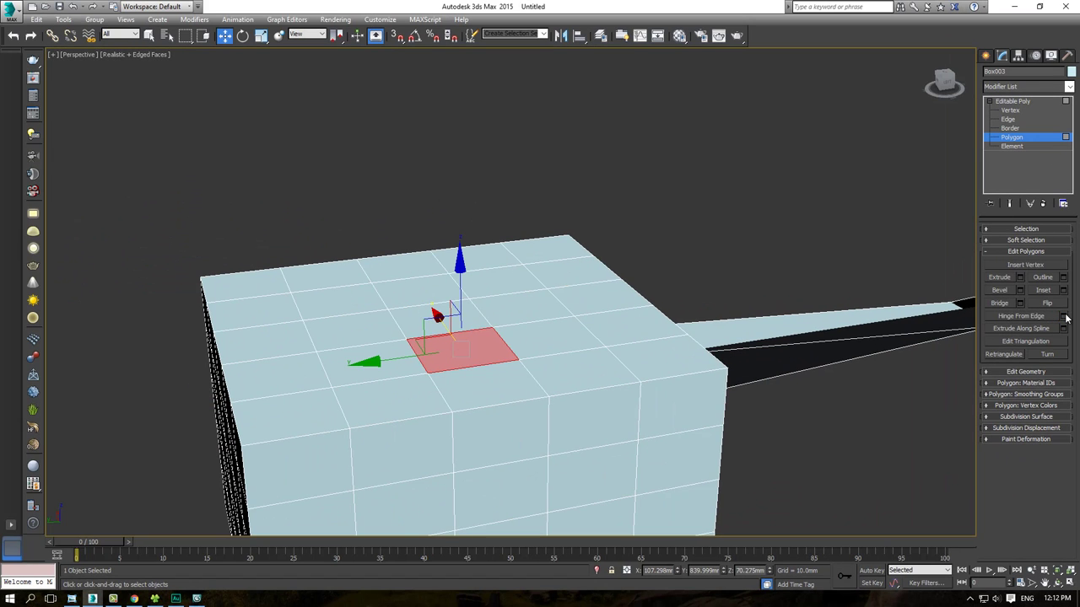
click(1063, 316)
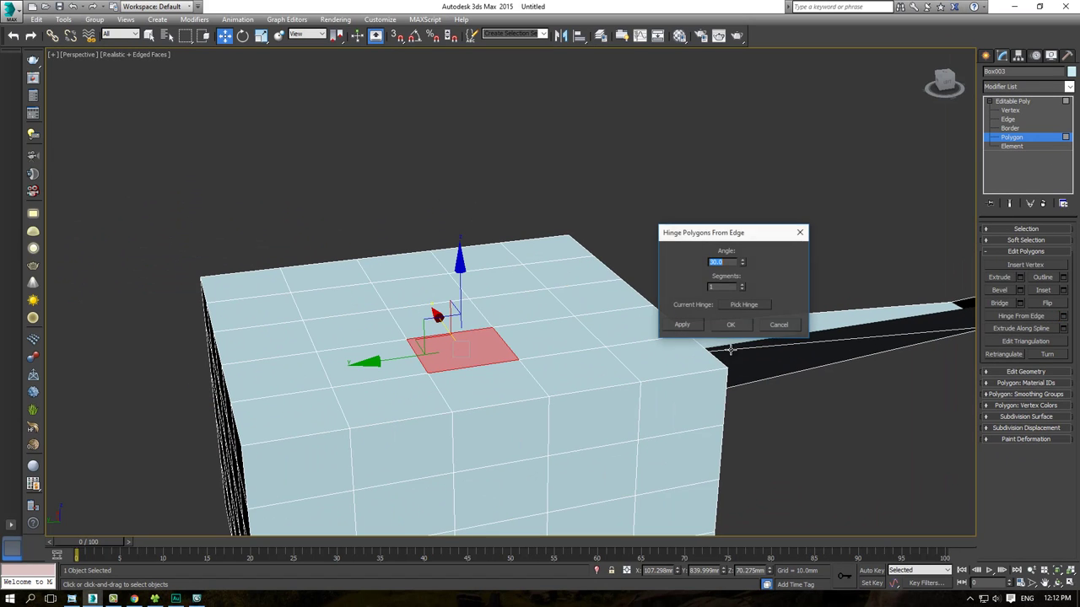
middle_drag(464, 354, 350, 320)
drag(700, 226, 675, 161)
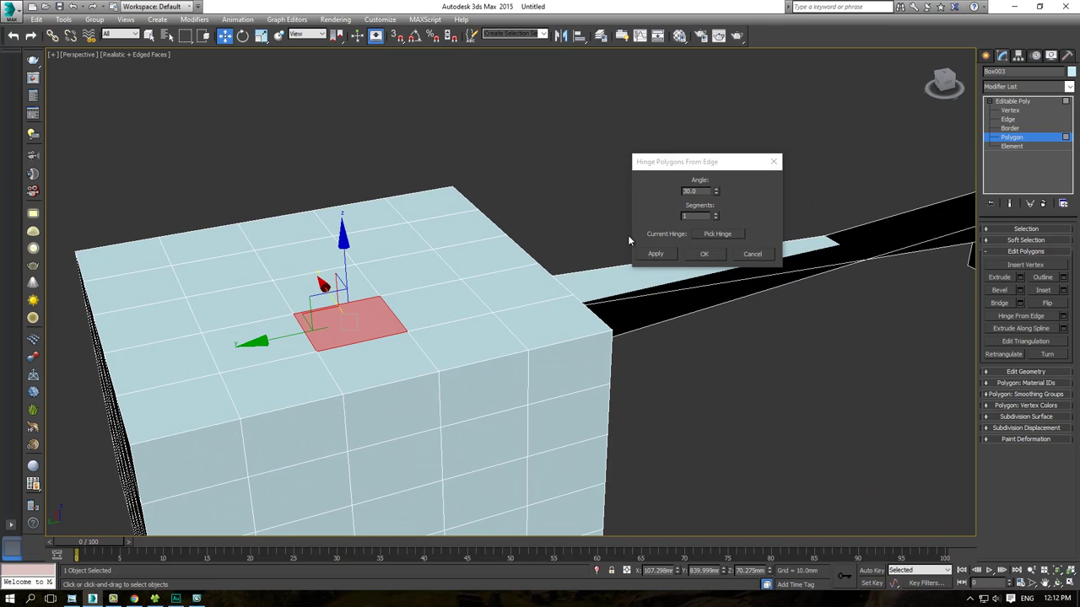
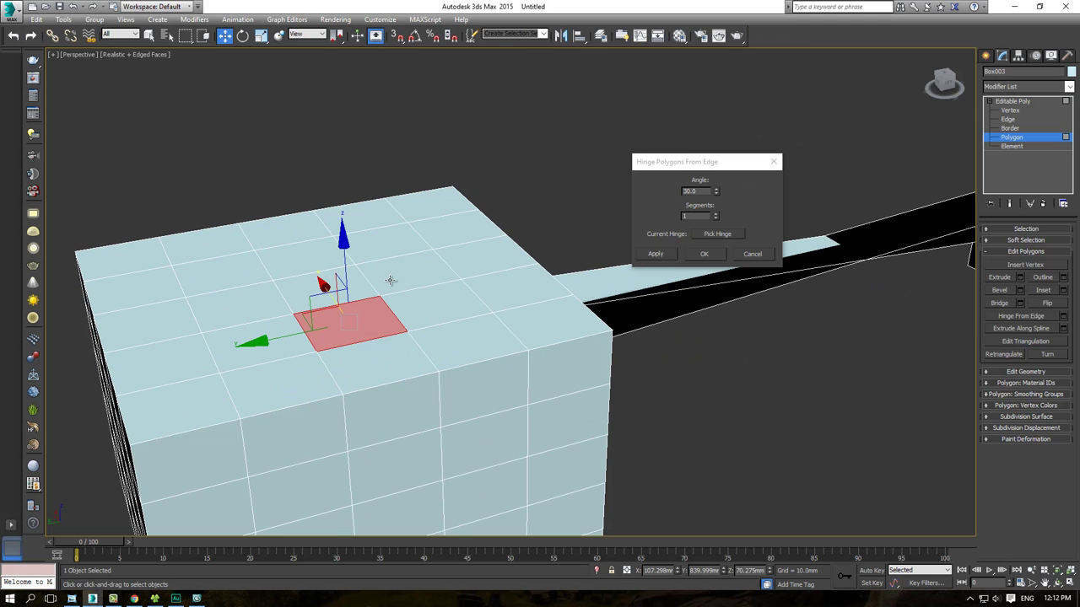
Step: Pick the hinge edge for the top face, trying other edges before returning to the original one
mouse_move(390, 281)
alt+middle_down()
mouse_move(439, 274)
mouse_move(448, 288)
alt+middle_up()
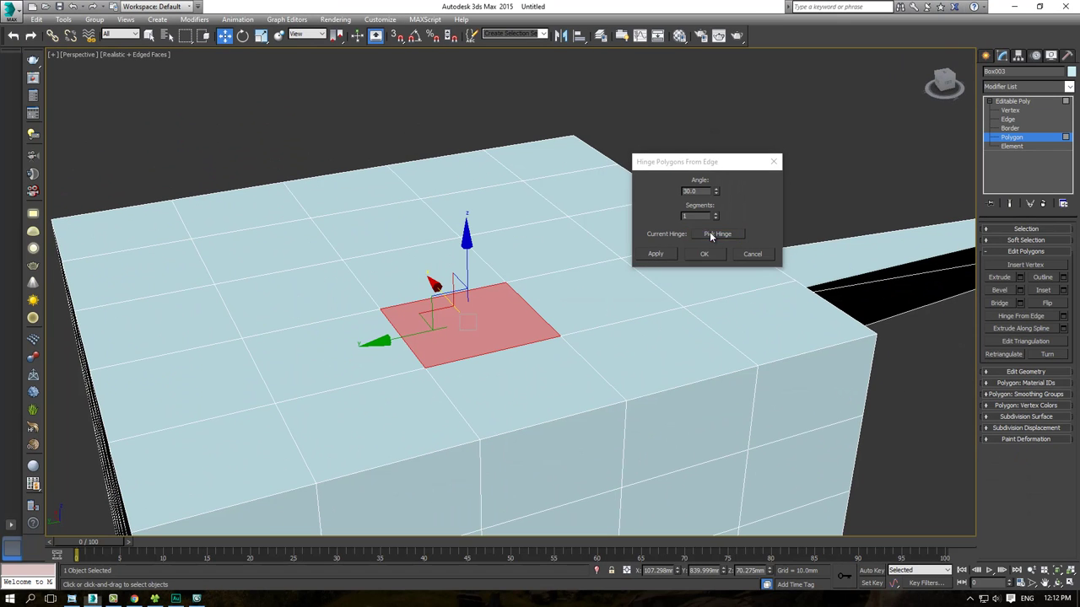
click(711, 235)
click(402, 336)
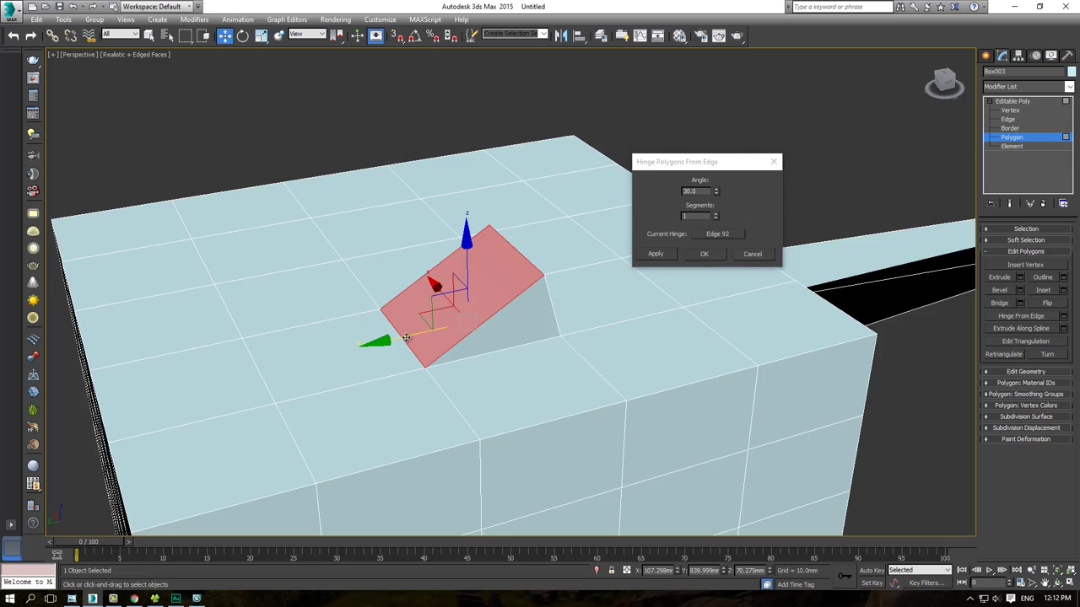
middle_drag(410, 337, 435, 336)
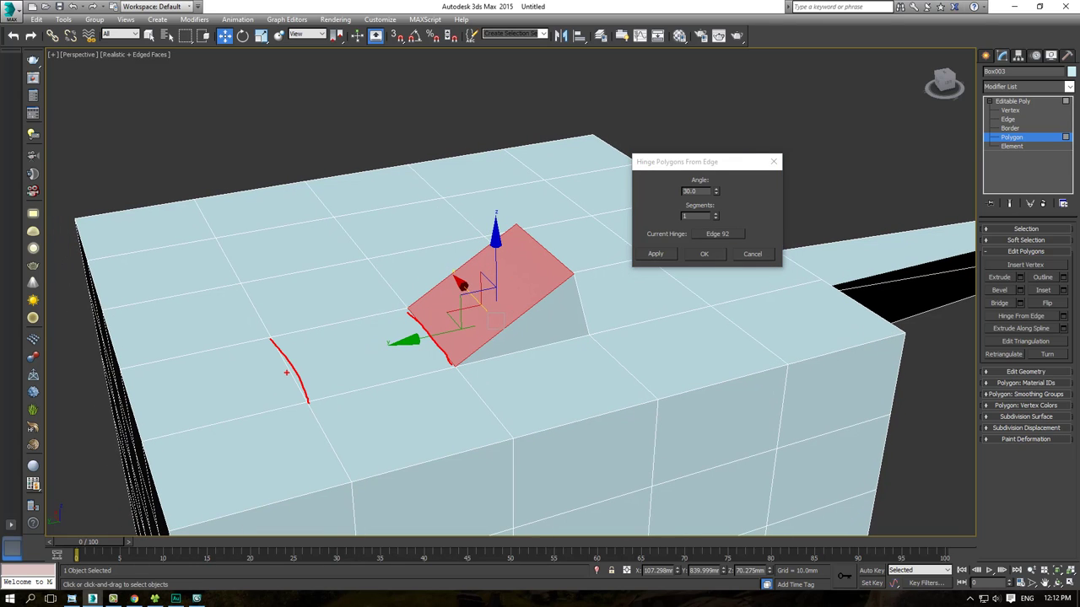
click(732, 234)
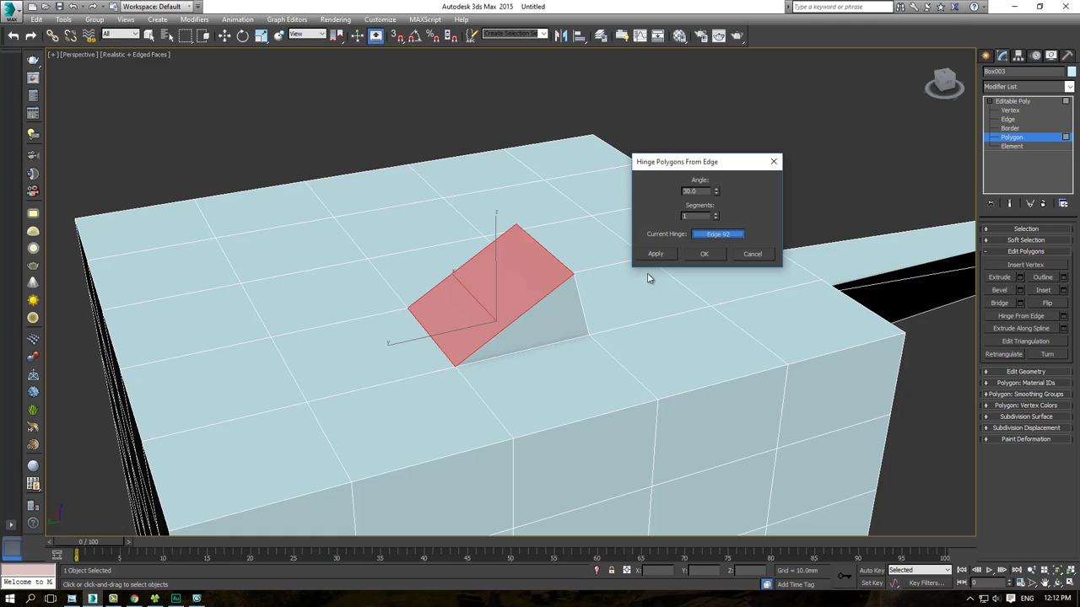
click(282, 361)
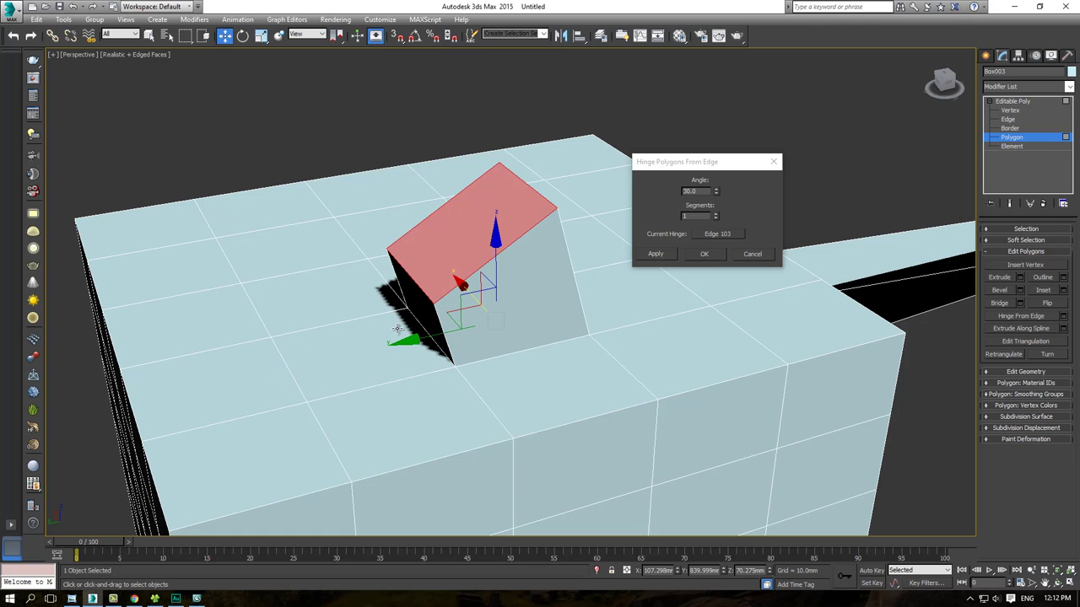
mouse_move(716, 194)
mouse_down()
mouse_move(727, 171)
mouse_move(730, 236)
mouse_up()
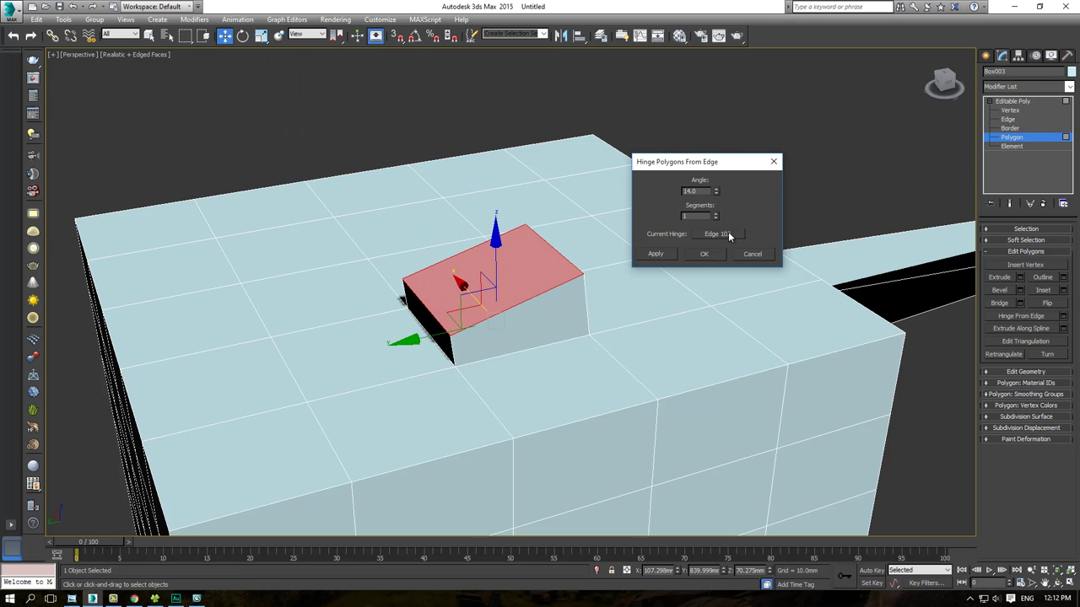
click(727, 234)
click(431, 336)
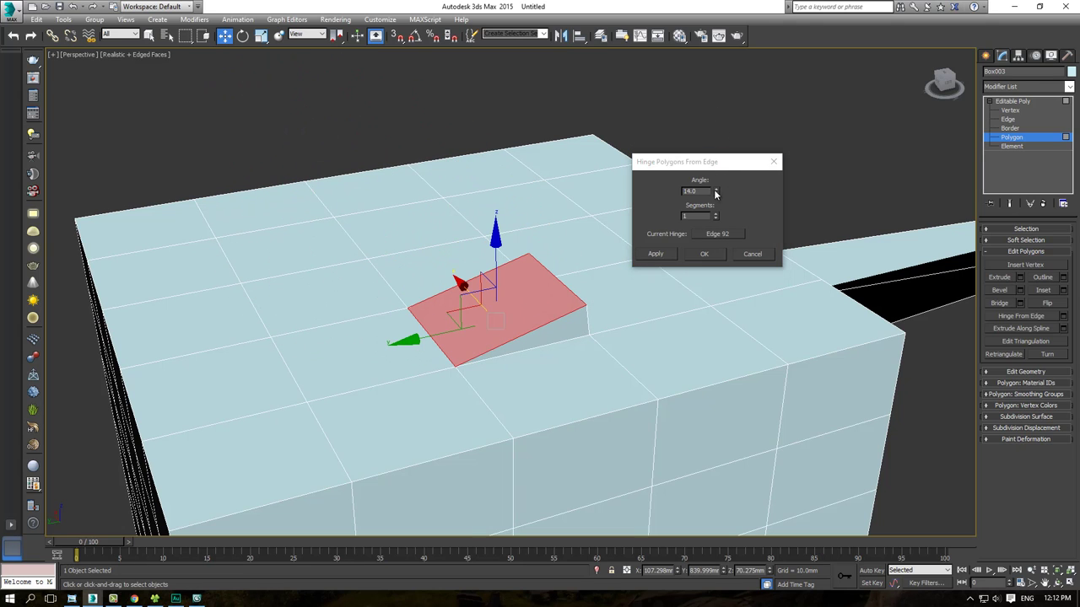
Step: Set the hinge angle to 90° with 7 segments and commit the curved fan
mouse_move(715, 194)
mouse_down()
mouse_move(733, 196)
mouse_move(715, 203)
mouse_up()
text(90)
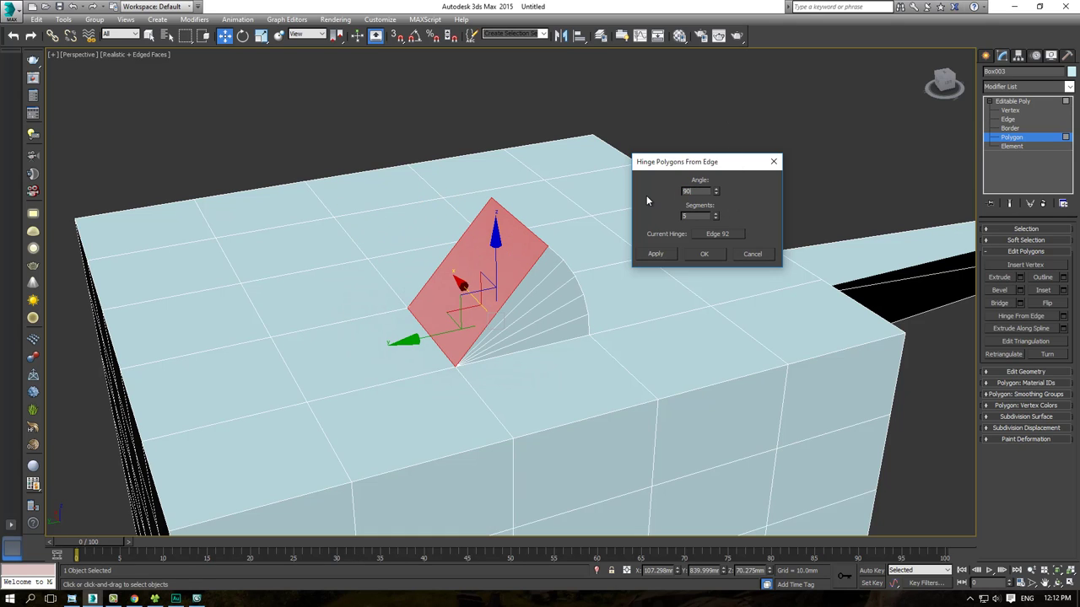
key(Return)
alt+middle_drag(533, 211, 482, 205)
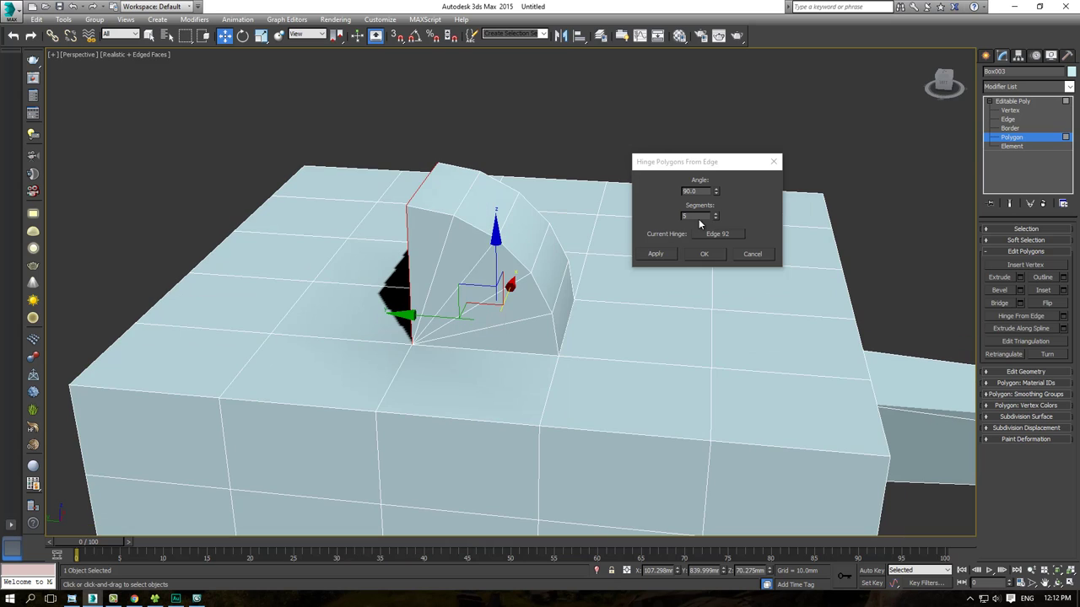
mouse_move(715, 218)
mouse_down()
mouse_move(717, 236)
mouse_move(716, 207)
mouse_up()
alt+middle_drag(466, 239, 648, 250)
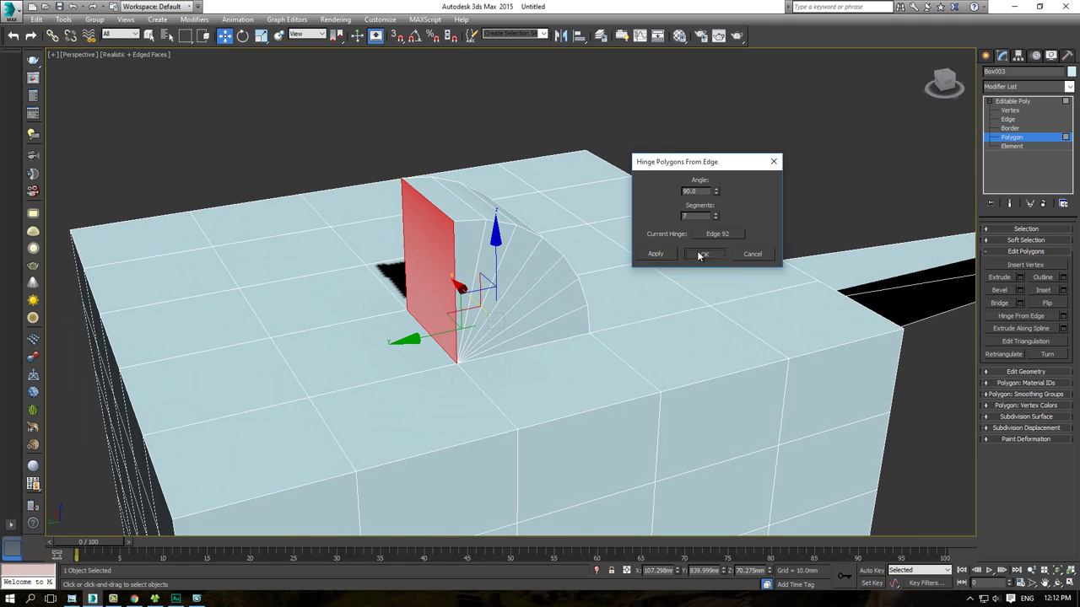
click(702, 253)
scroll(631, 242, down, 5)
scroll(631, 241, down, 3)
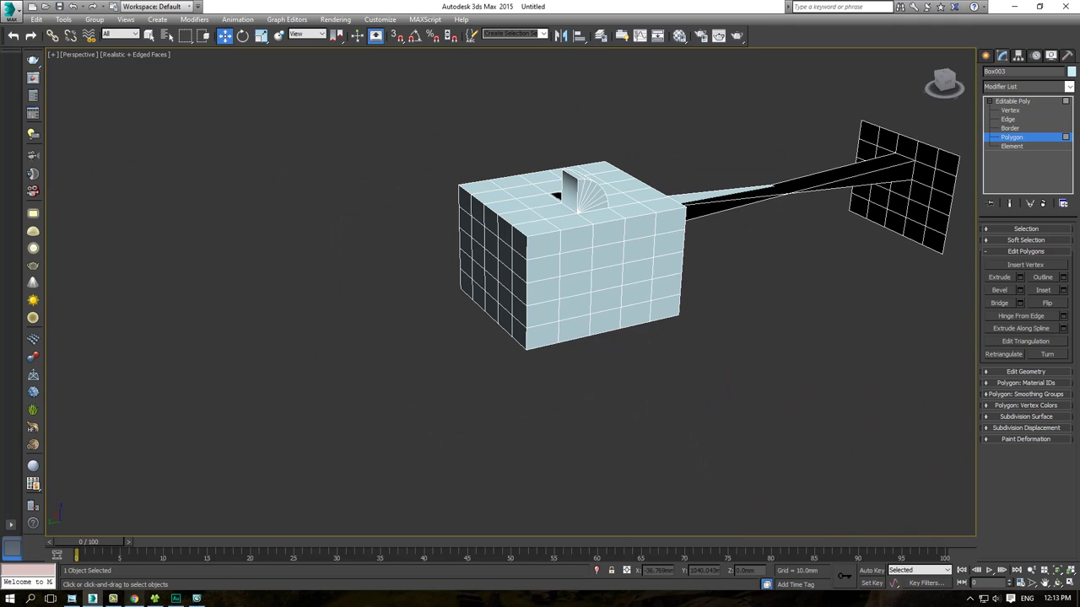
click(72, 599)
scroll(451, 397, down, 1)
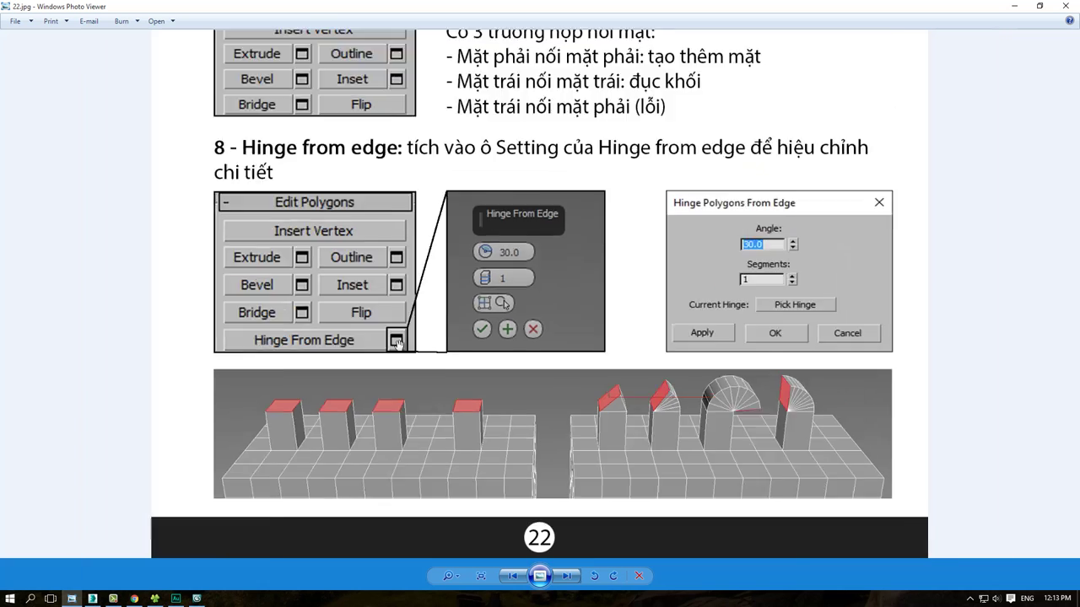
scroll(451, 397, down, 1)
click(573, 582)
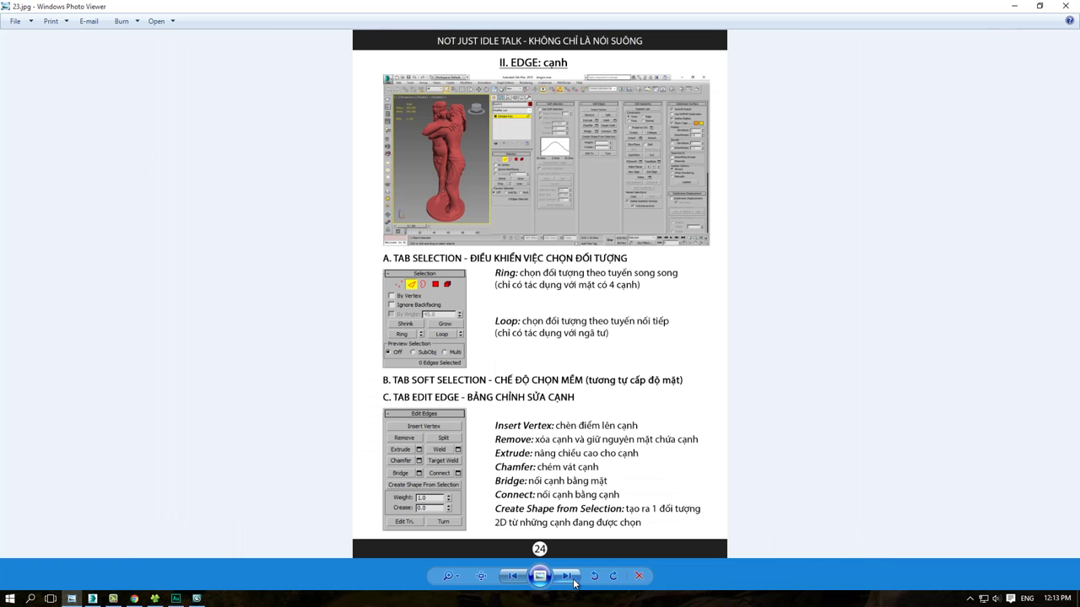
click(517, 578)
click(516, 578)
click(518, 579)
scroll(546, 158, up, 1)
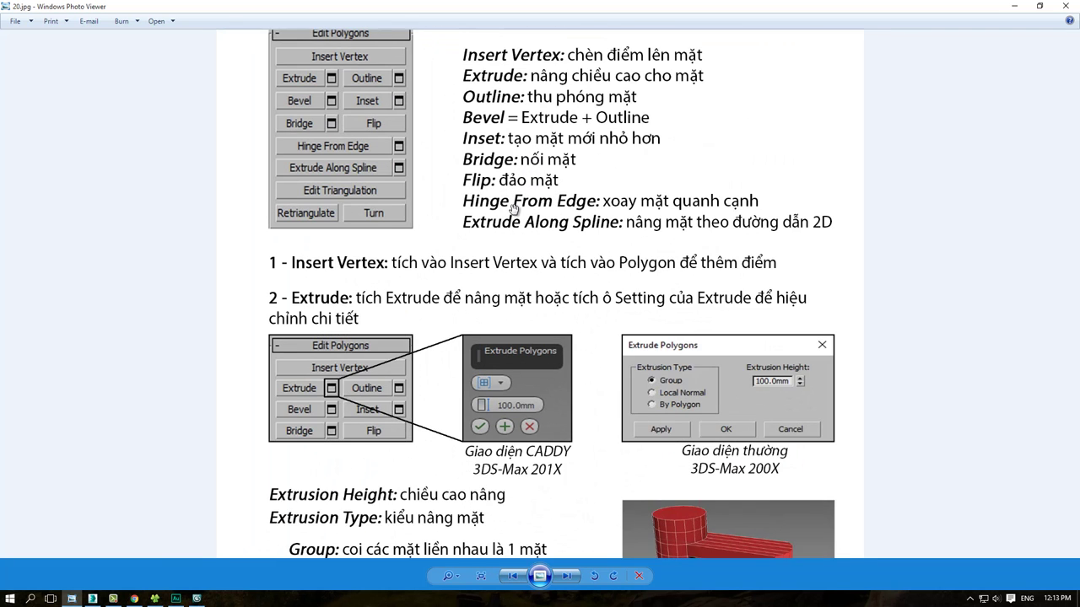
scroll(470, 227, up, 1)
mouse_move(438, 212)
mouse_down()
mouse_move(742, 241)
mouse_move(903, 242)
mouse_up()
key(Escape)
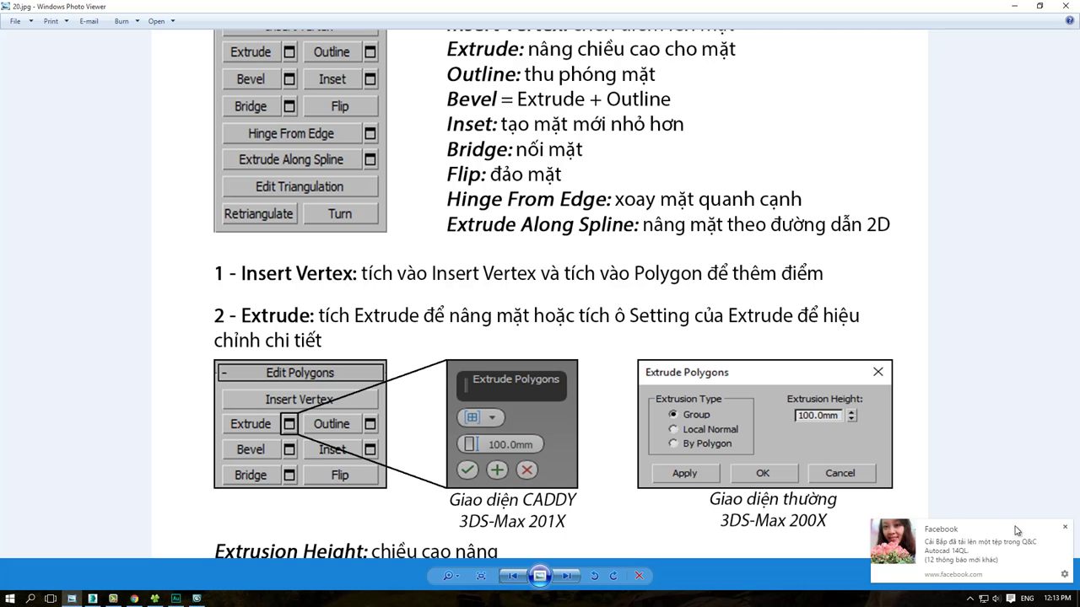
click(1065, 530)
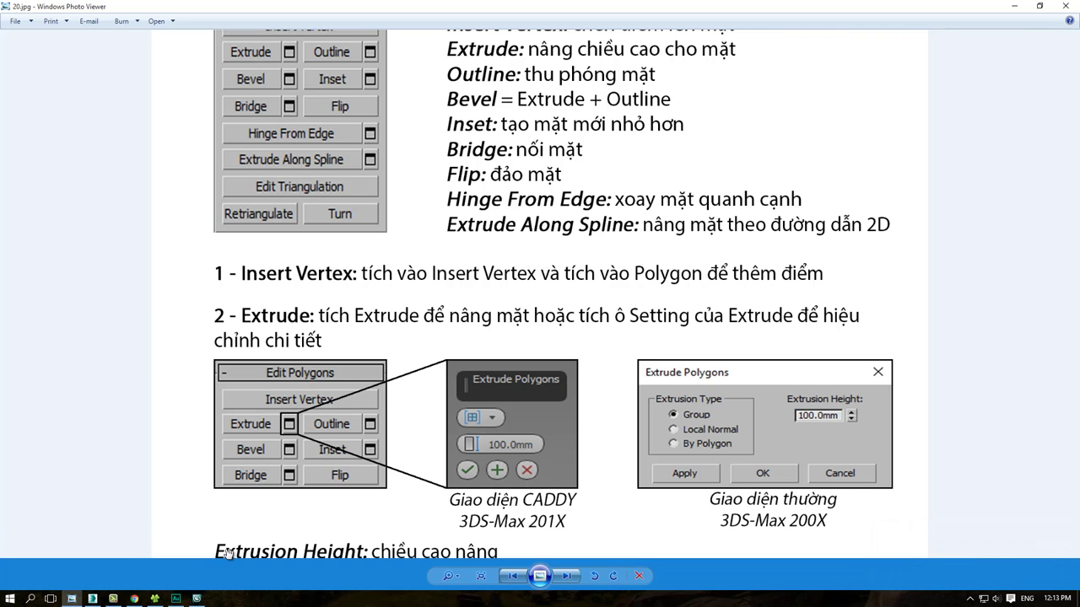
click(92, 599)
alt+middle_drag(450, 367, 480, 361)
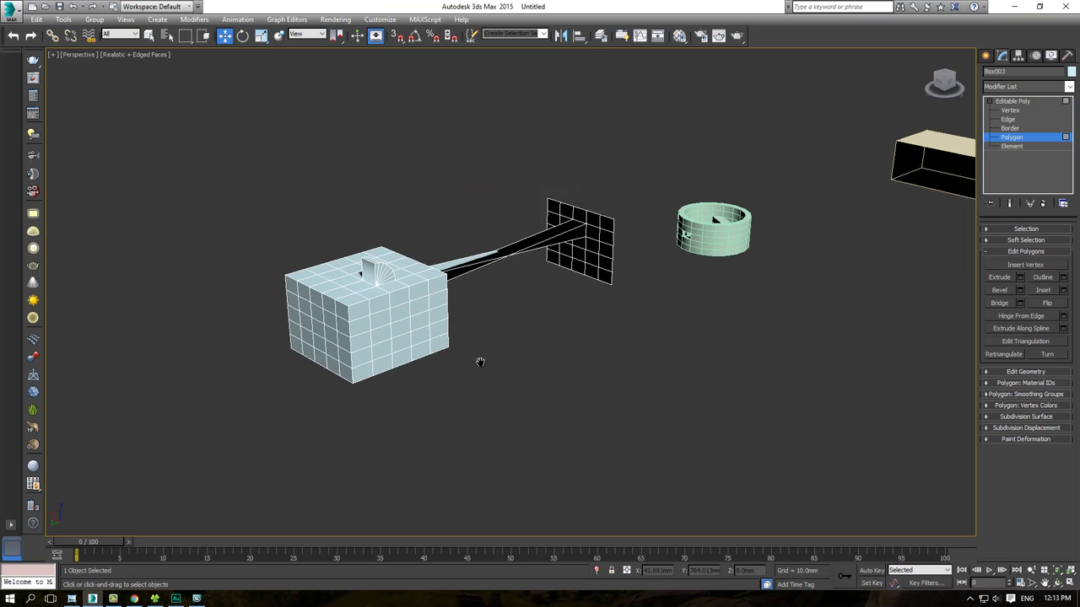
click(71, 599)
drag(666, 242, 850, 241)
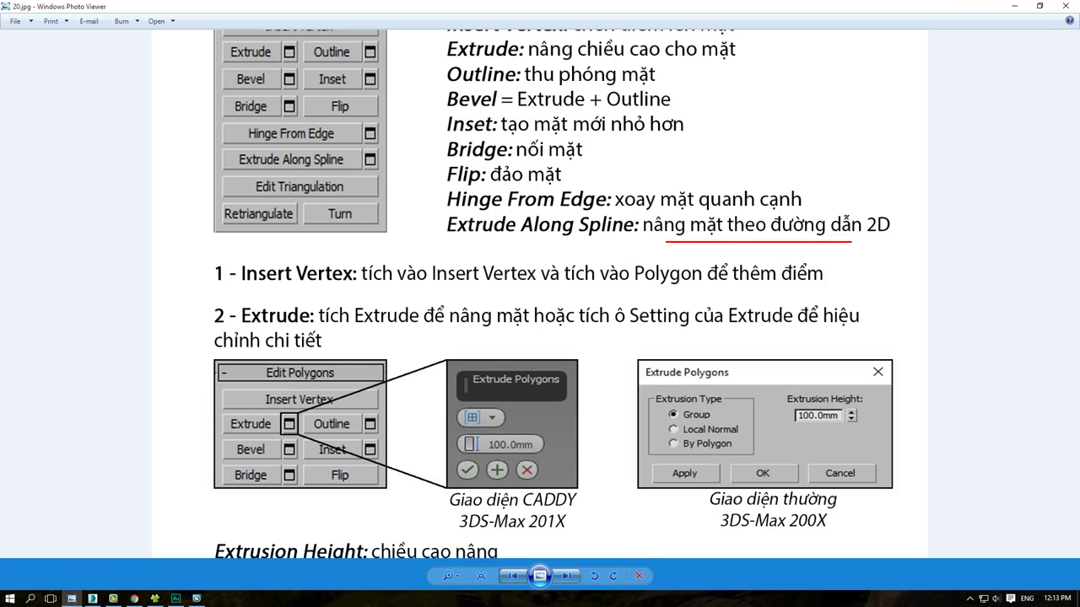
key(Escape)
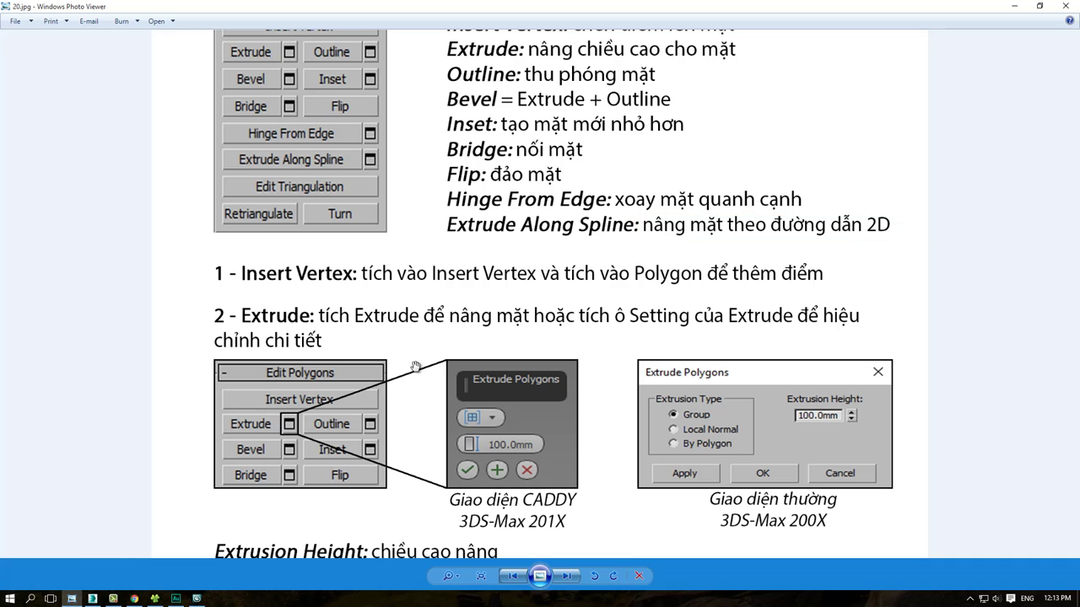
click(93, 599)
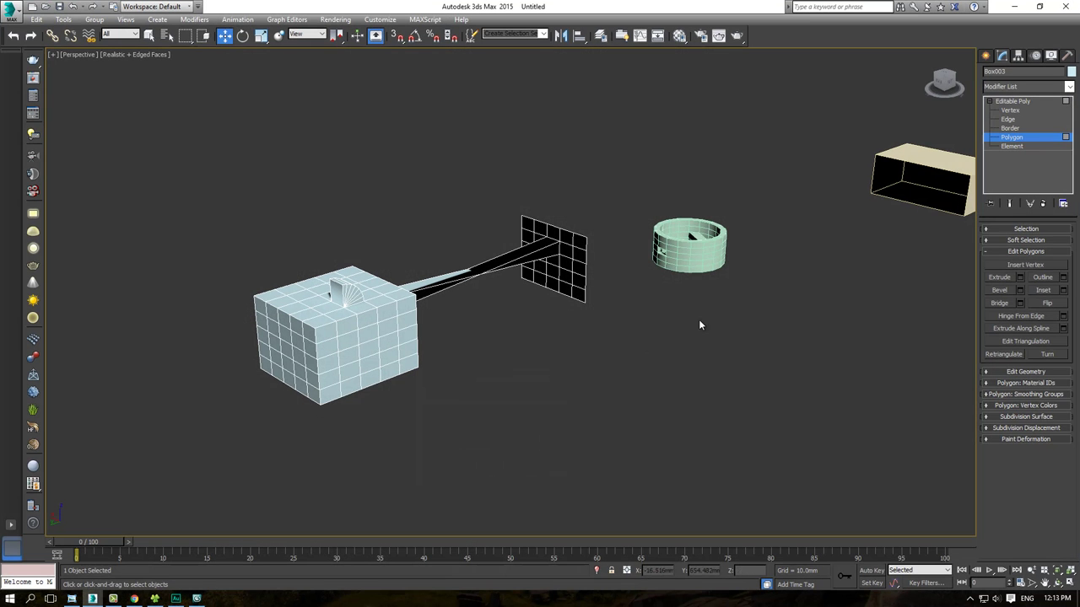
Step: Draw a three-point curved line spline in the front view
click(986, 57)
click(1003, 74)
click(1005, 135)
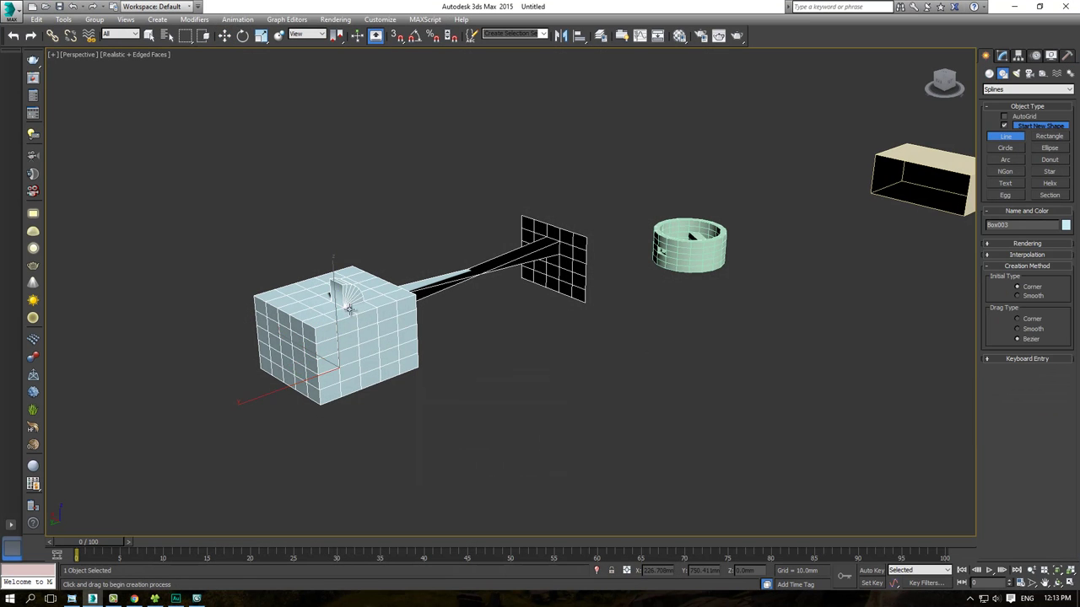
key(f)
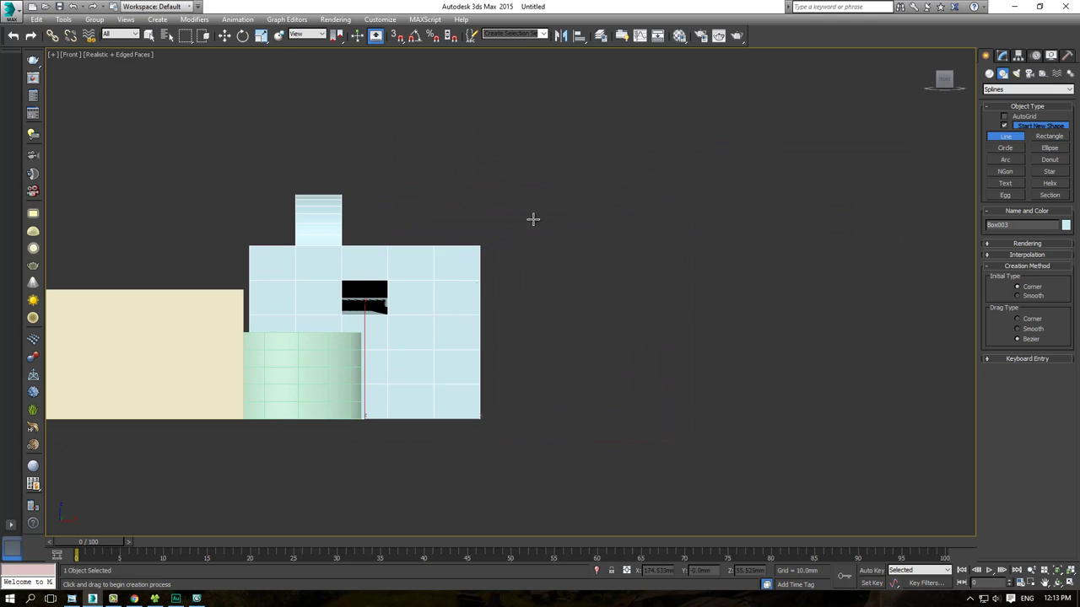
click(529, 92)
drag(774, 198, 788, 231)
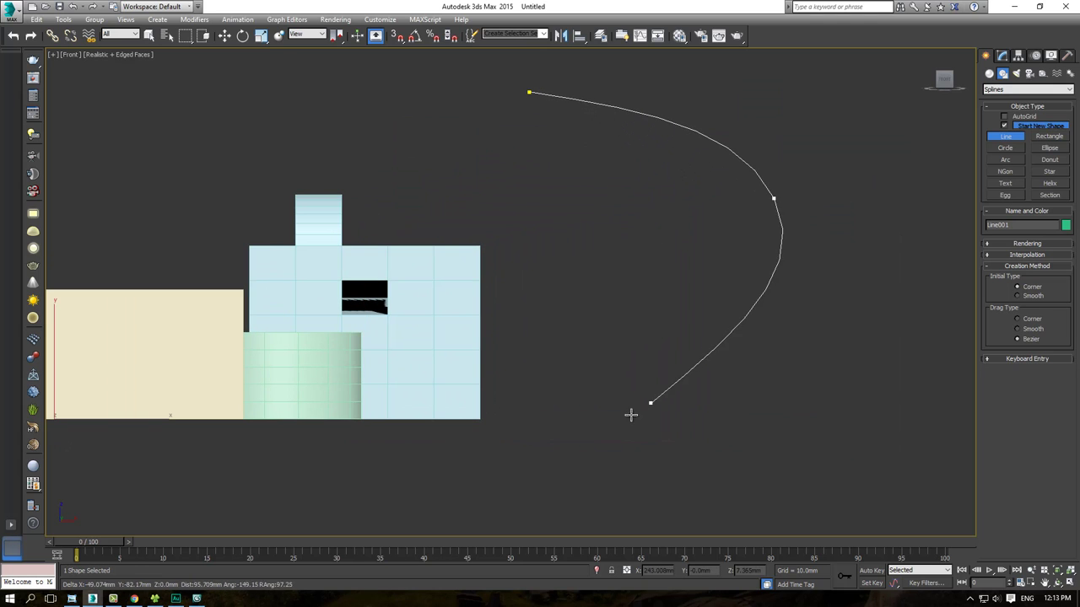
drag(609, 417, 587, 407)
right_click(515, 354)
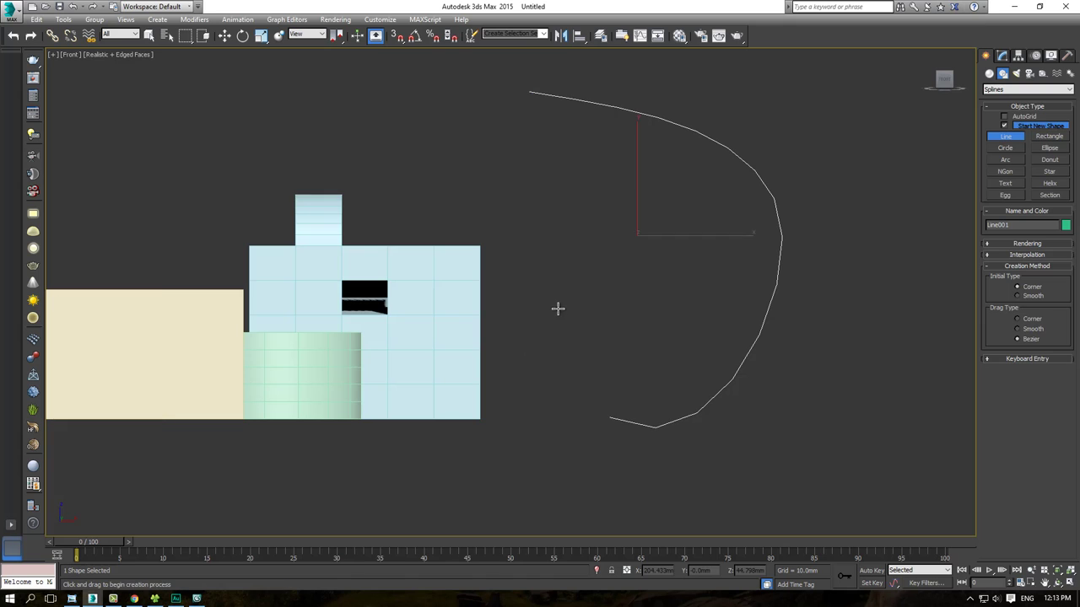
Step: Move the curved spline Line001 along Y onto the box in the perspective view
key(p)
mouse_move(555, 312)
alt+middle_down()
mouse_move(488, 335)
mouse_move(549, 328)
mouse_move(464, 315)
alt+middle_up()
drag(464, 316, 982, 254)
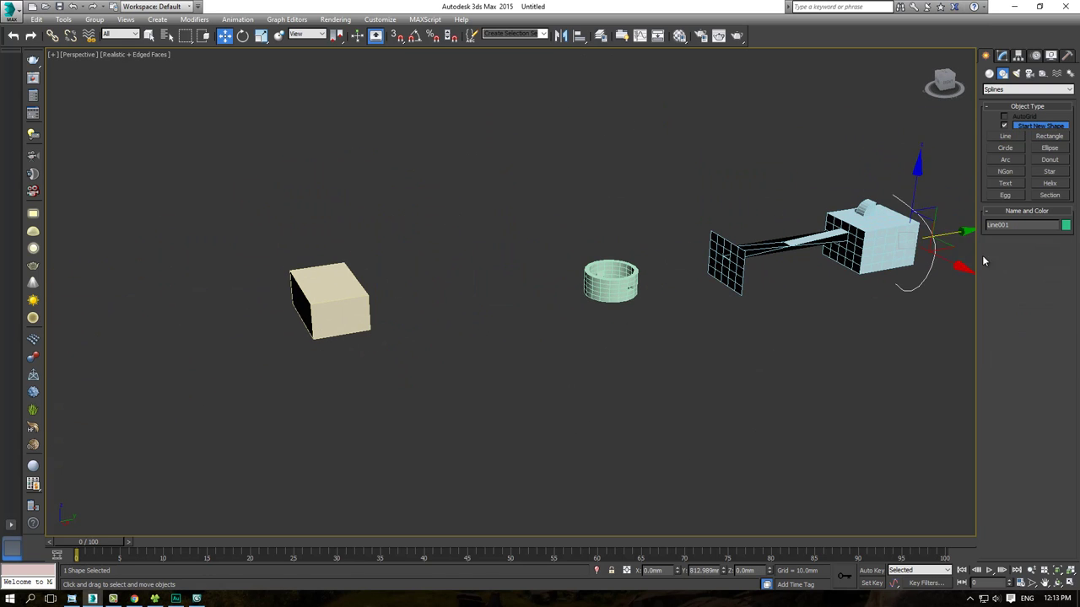
key(z)
Step: Select the box at Polygon level and pick a polygon on its front face
mouse_move(764, 297)
alt+middle_down()
mouse_move(670, 289)
mouse_move(705, 302)
alt+middle_up()
click(671, 290)
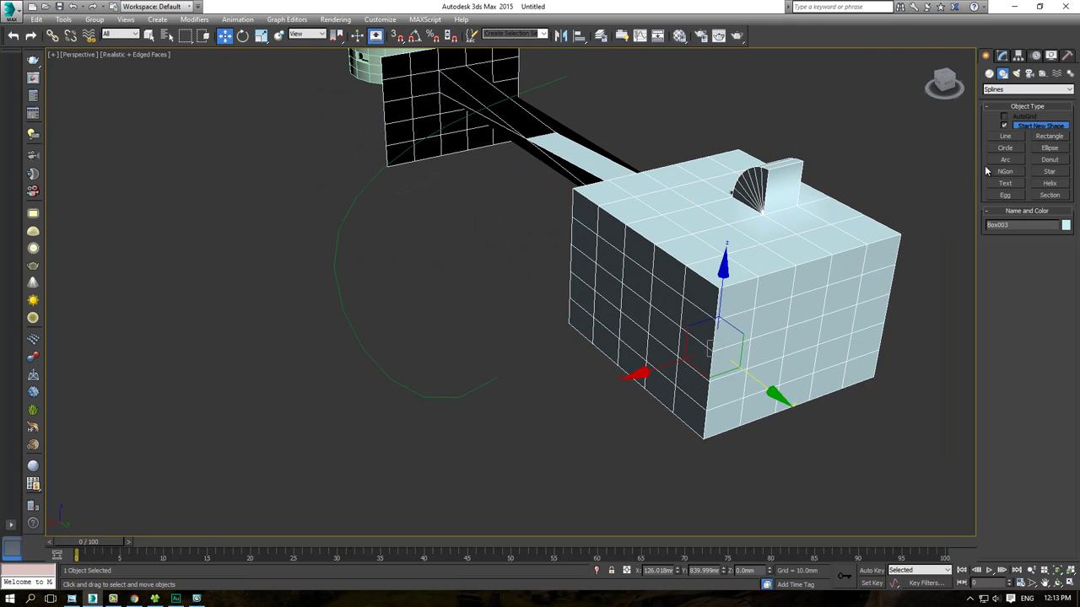
key(4)
click(609, 325)
alt+middle_drag(609, 325, 844, 338)
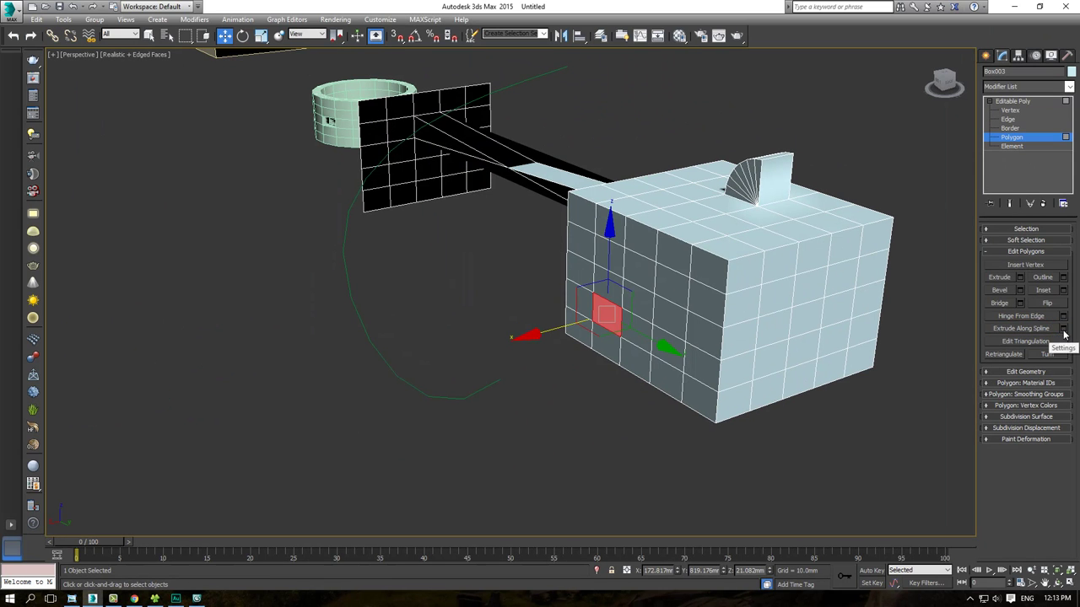
click(1064, 333)
drag(700, 160, 585, 389)
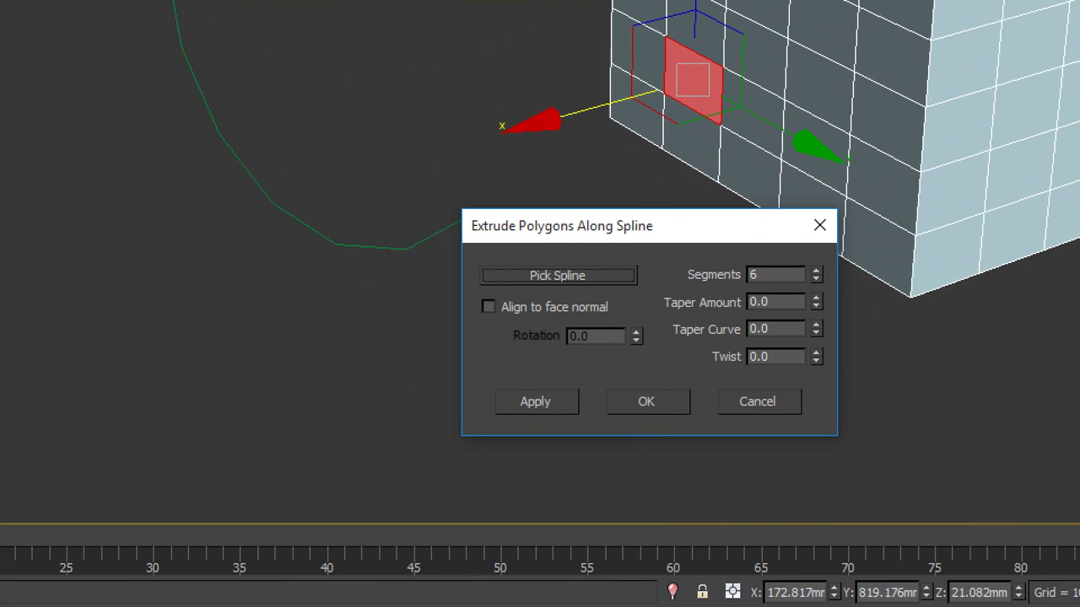
click(535, 402)
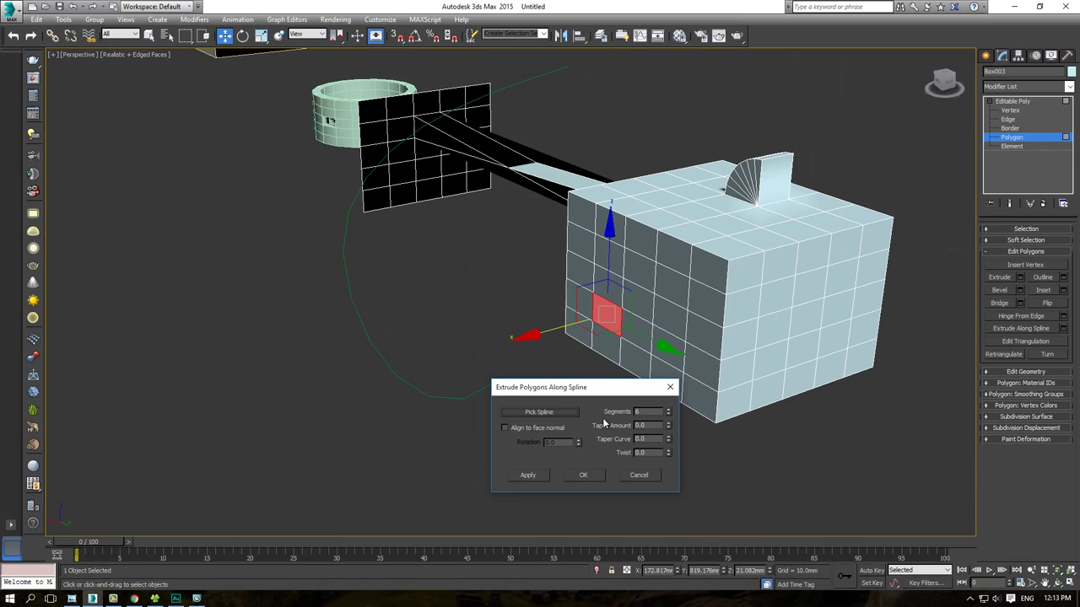
click(551, 413)
click(394, 374)
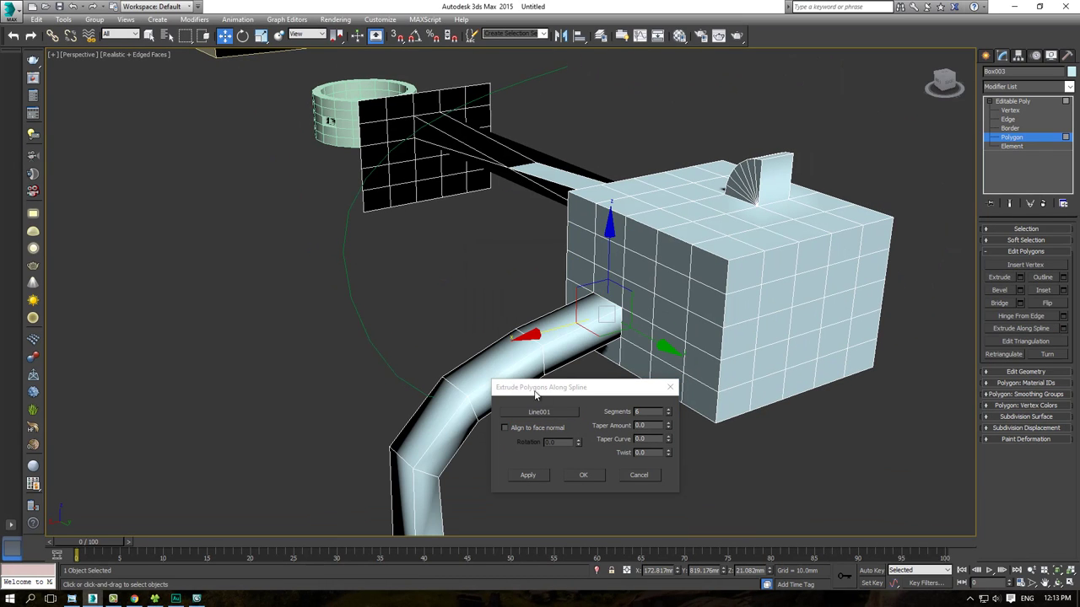
drag(540, 387, 739, 257)
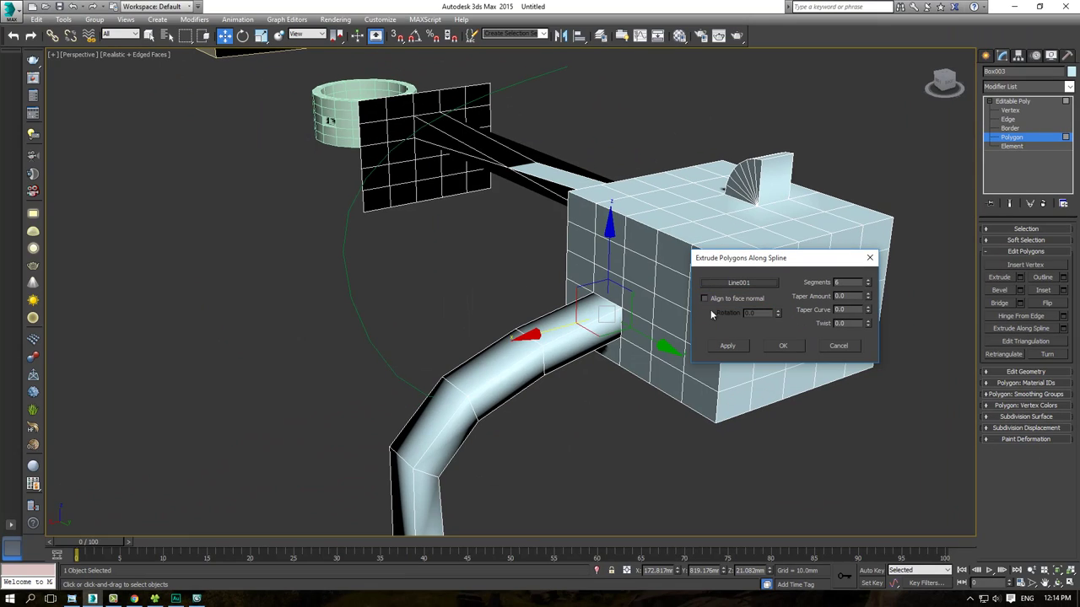
click(712, 298)
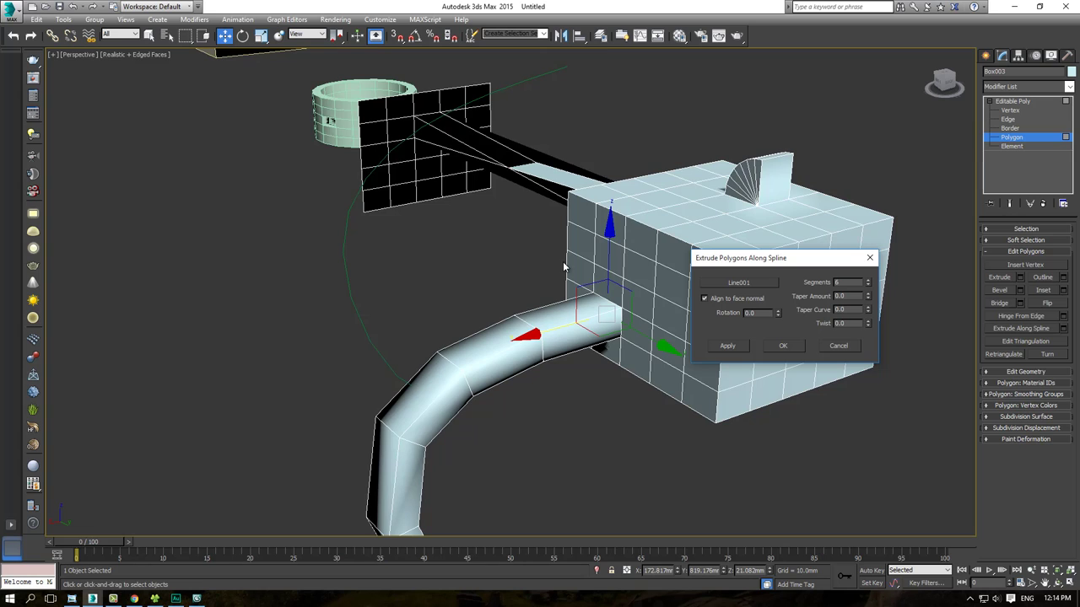
scroll(563, 265, down, 5)
scroll(550, 352, up, 3)
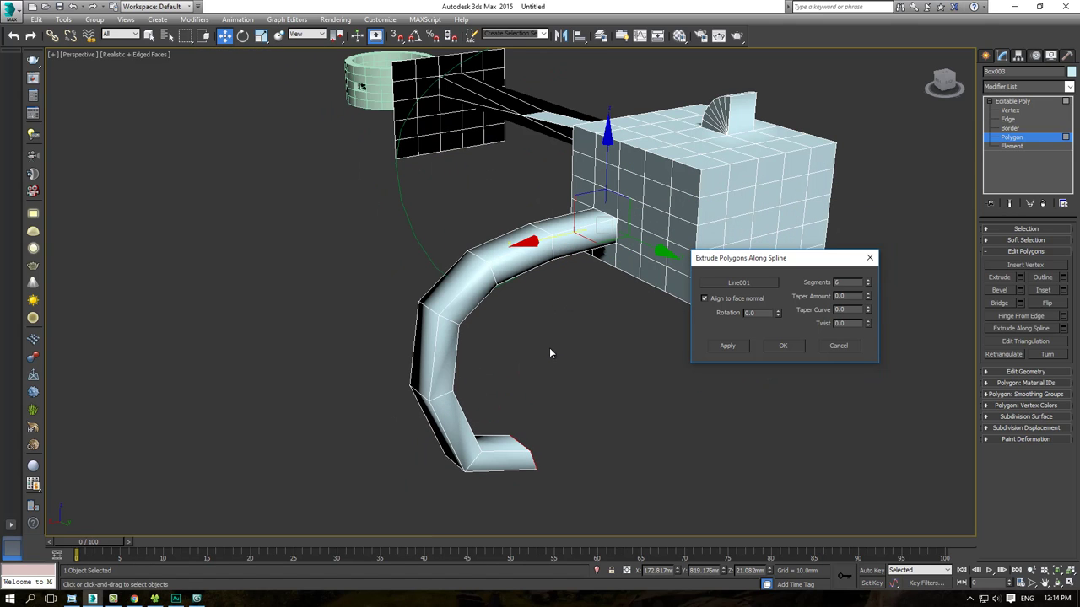
drag(867, 285, 864, 330)
click(868, 282)
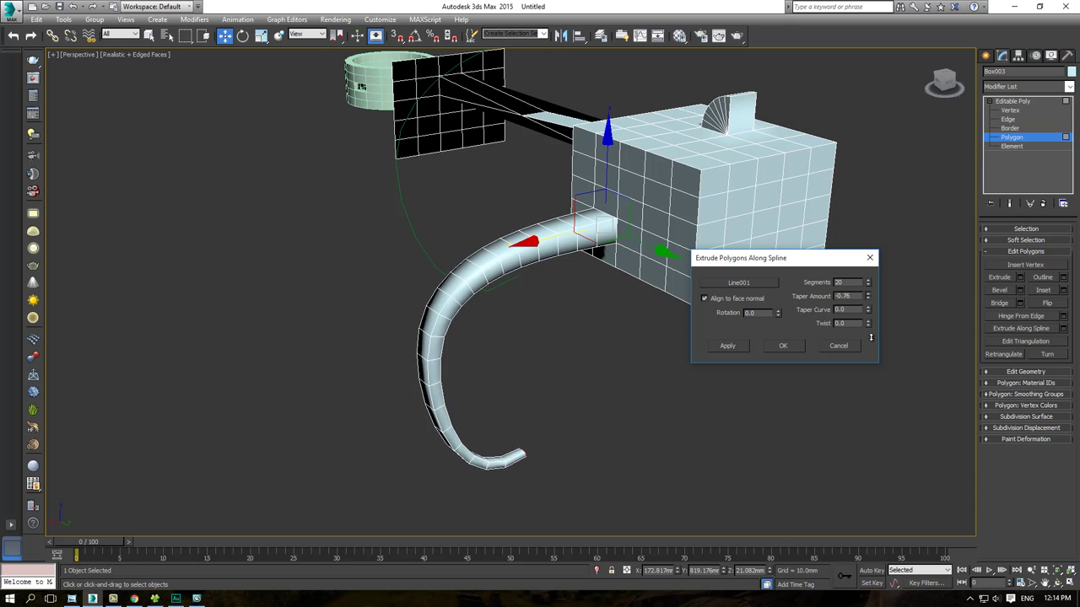
mouse_move(605, 381)
alt+middle_down()
mouse_move(511, 366)
mouse_move(810, 339)
alt+middle_up()
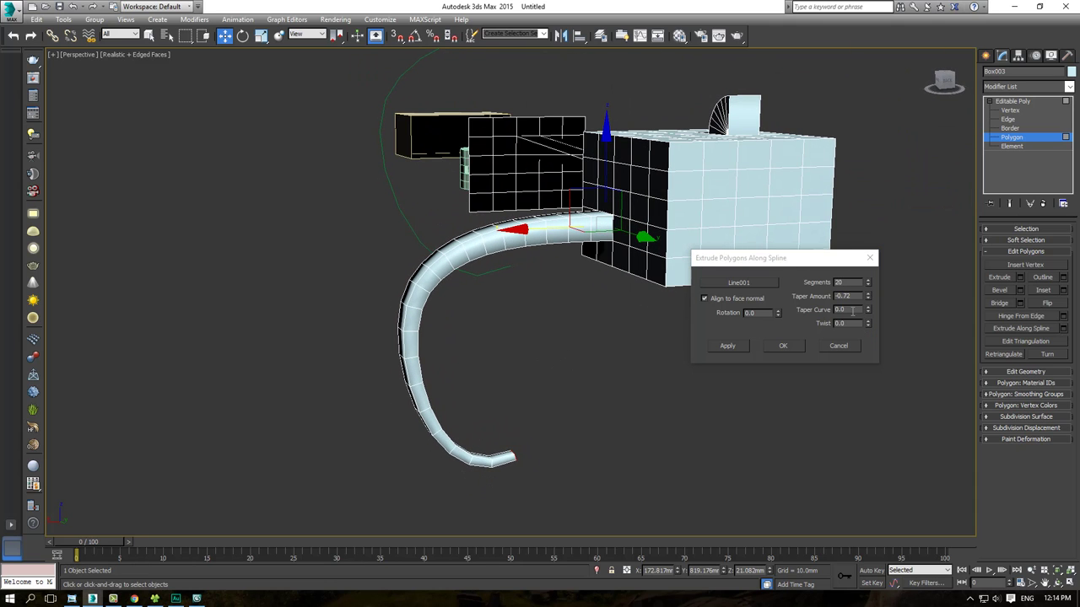
mouse_move(864, 311)
mouse_down()
mouse_move(894, 350)
mouse_move(906, 329)
mouse_move(836, 187)
mouse_move(824, 328)
mouse_up()
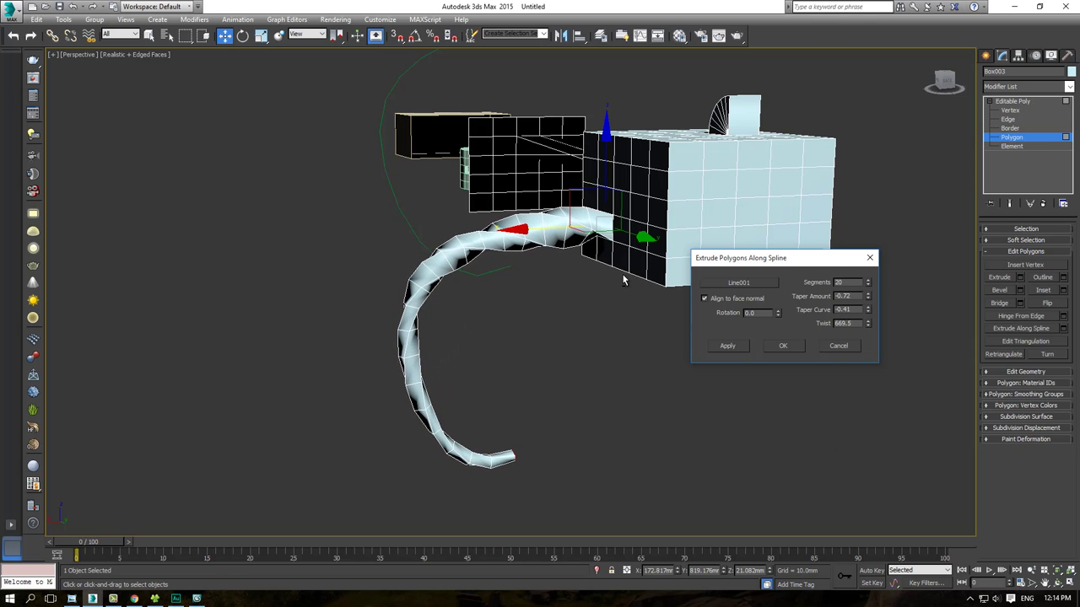
alt+middle_drag(621, 273, 641, 290)
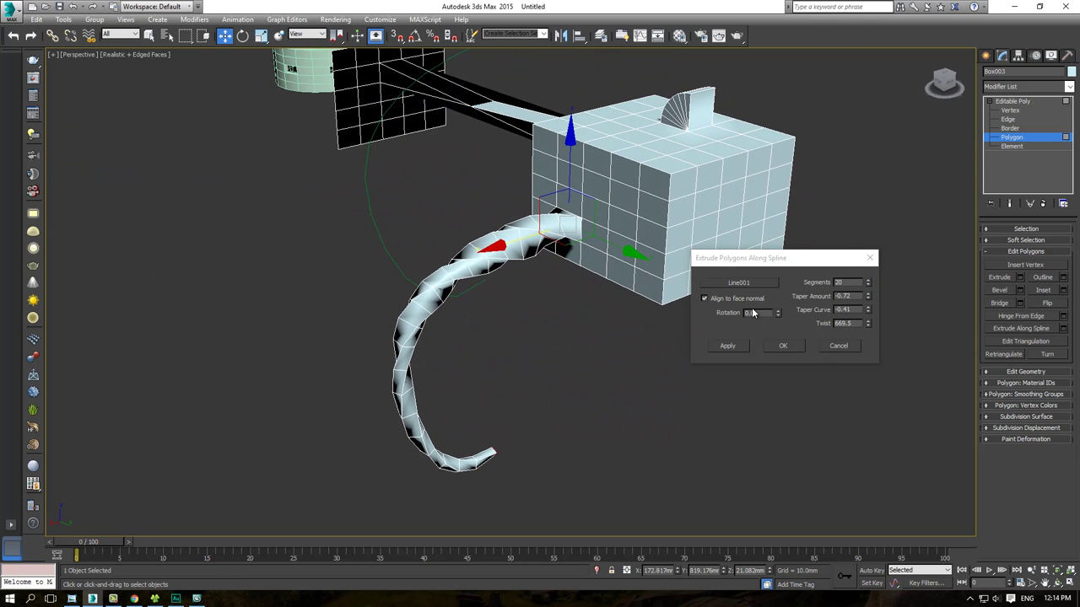
mouse_move(778, 313)
mouse_down()
mouse_move(763, 317)
mouse_move(774, 304)
mouse_up()
mouse_move(596, 312)
alt+middle_down()
mouse_move(422, 304)
mouse_move(471, 386)
alt+middle_up()
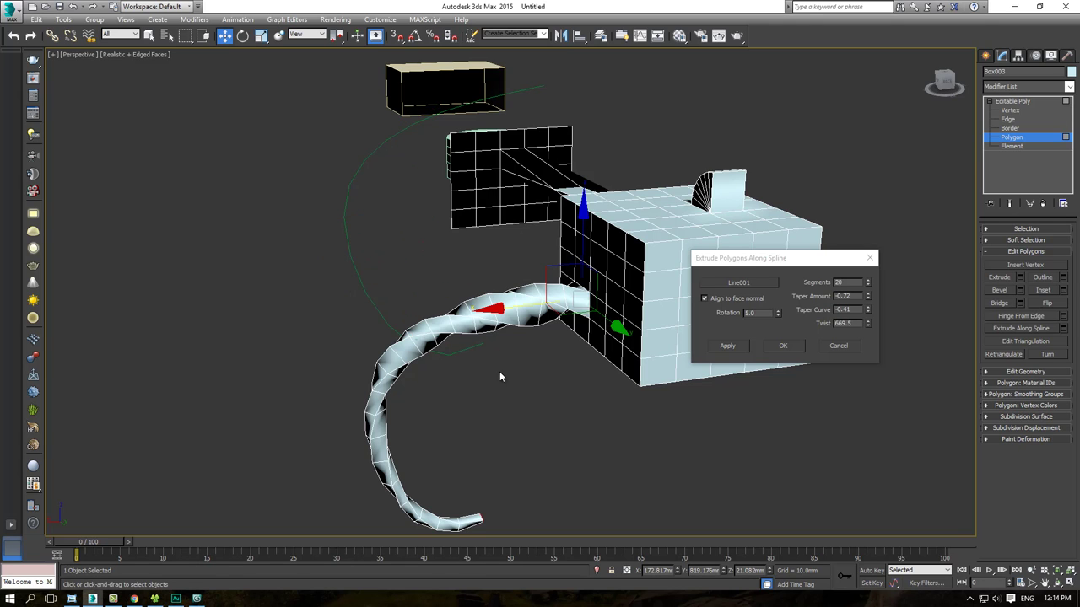
alt+middle_drag(501, 374, 517, 264)
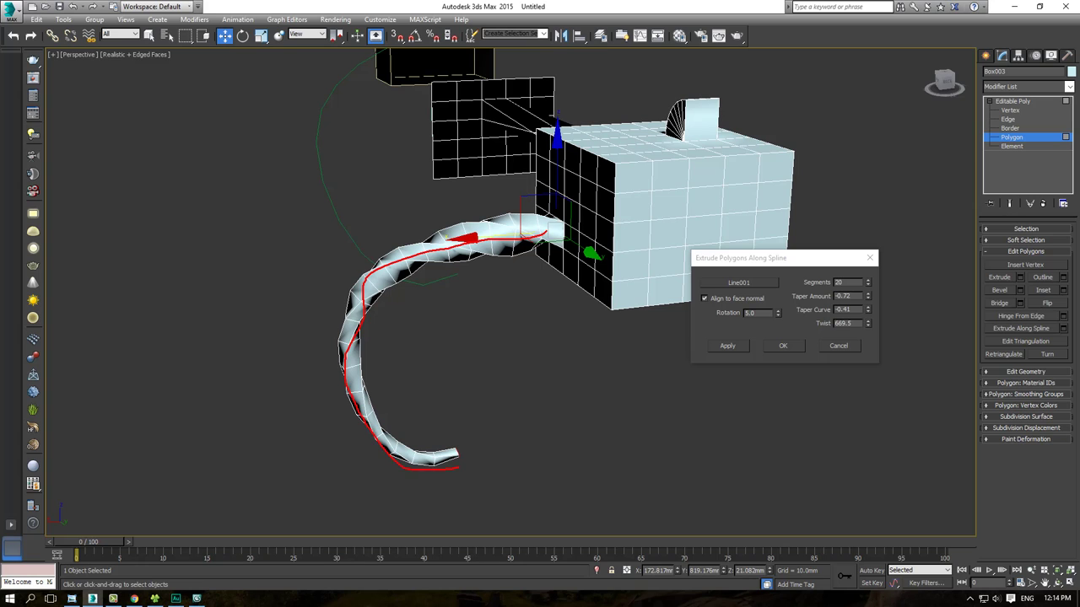
click(838, 346)
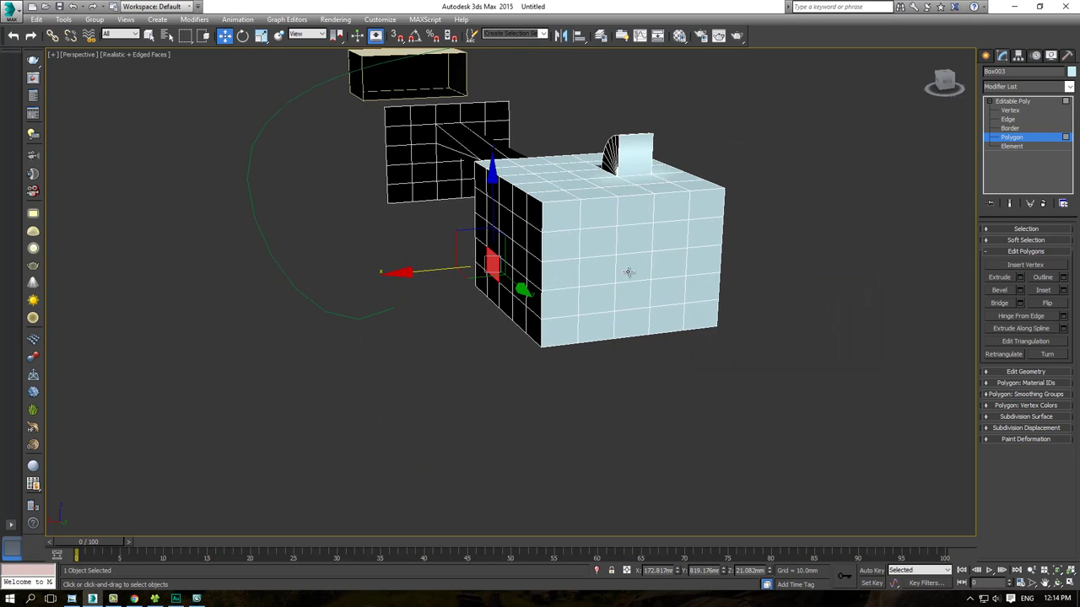
alt+middle_drag(837, 346, 980, 145)
click(1021, 140)
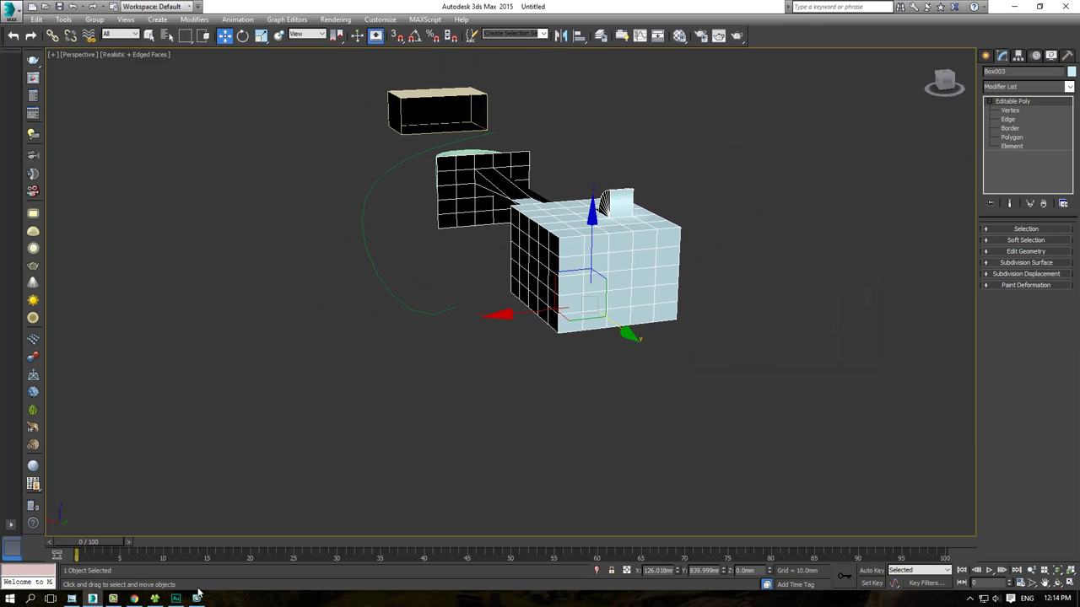
click(73, 599)
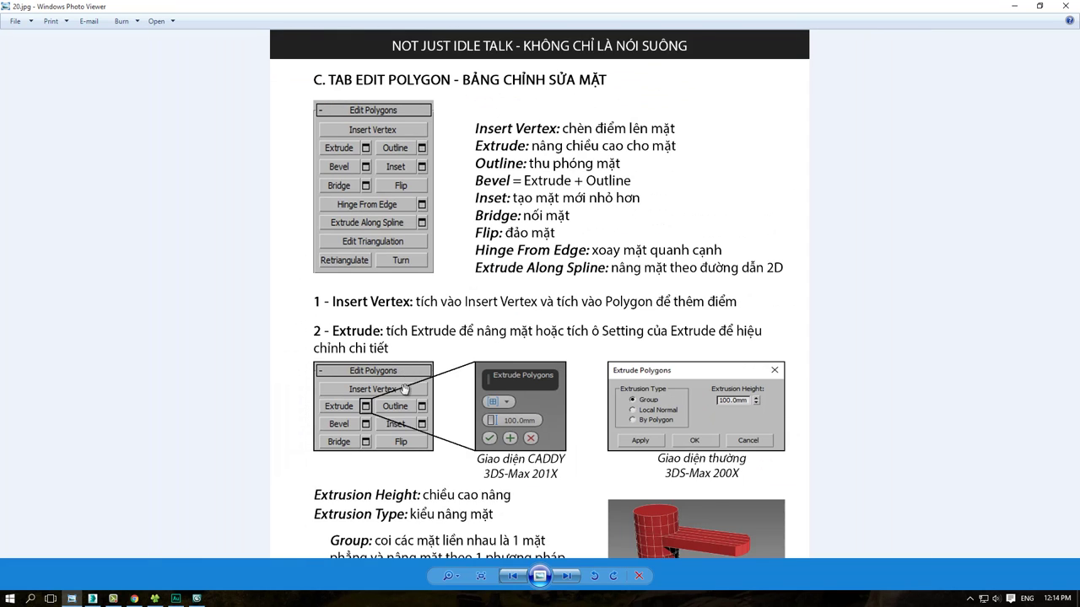
scroll(428, 204, up, 2)
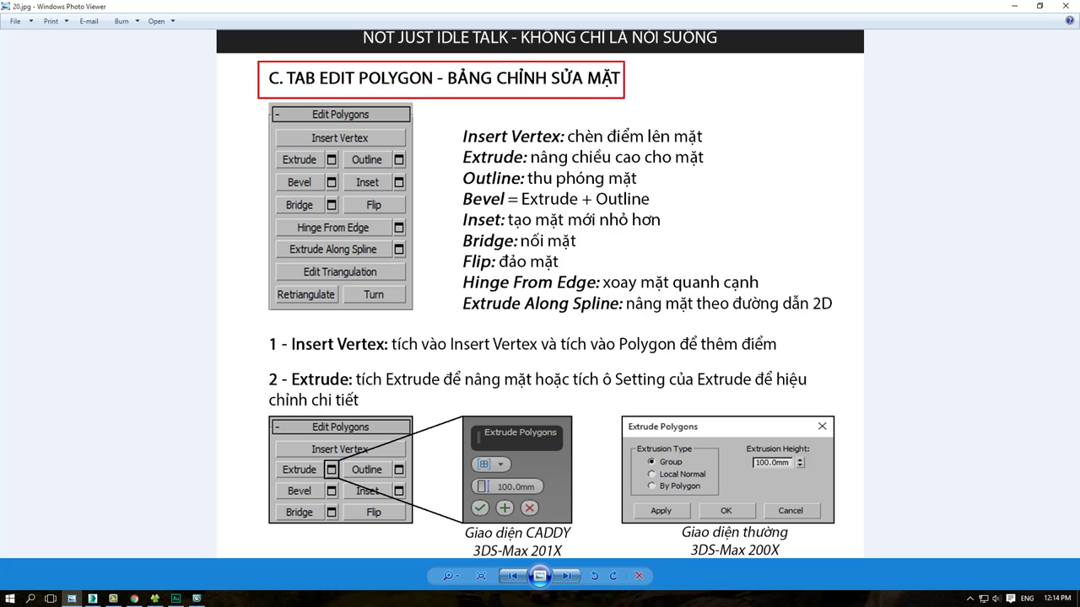
click(92, 599)
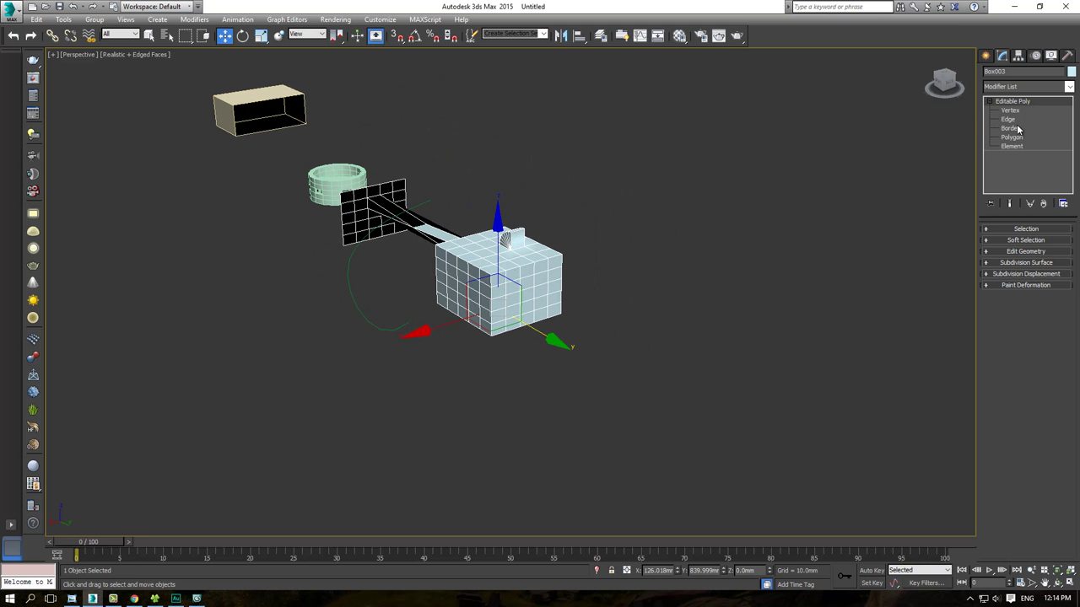
Step: Delete every object in the scene and show the home grid
click(656, 221)
scroll(656, 221, down, 2)
drag(682, 124, 251, 315)
key(Delete)
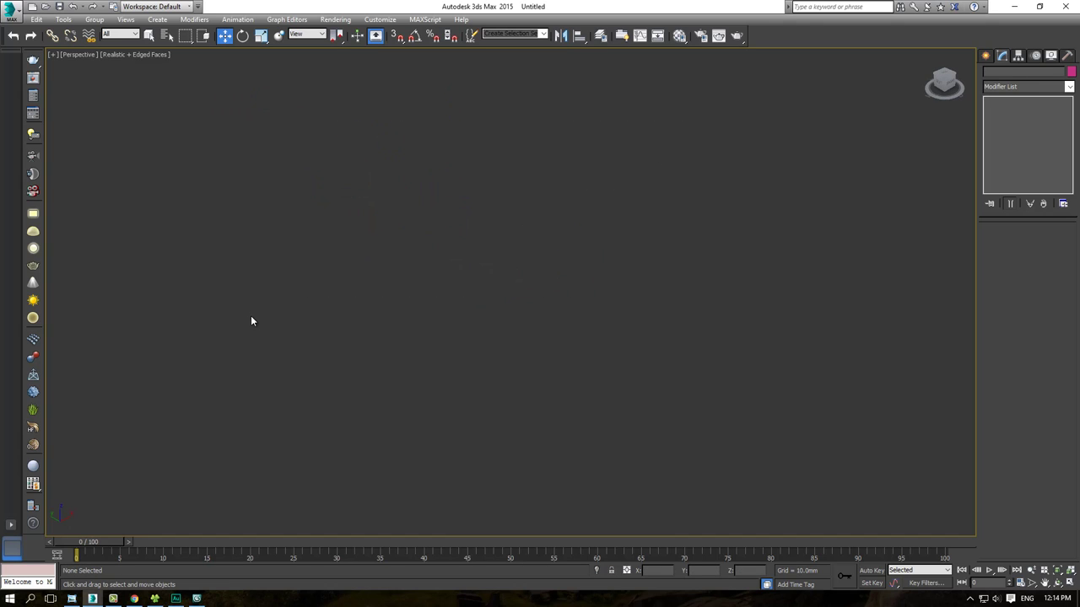
key(g)
Step: Create a new flat box, Box001, of about 110.41 × 56.423 × 5.794 mm
click(985, 55)
click(1002, 73)
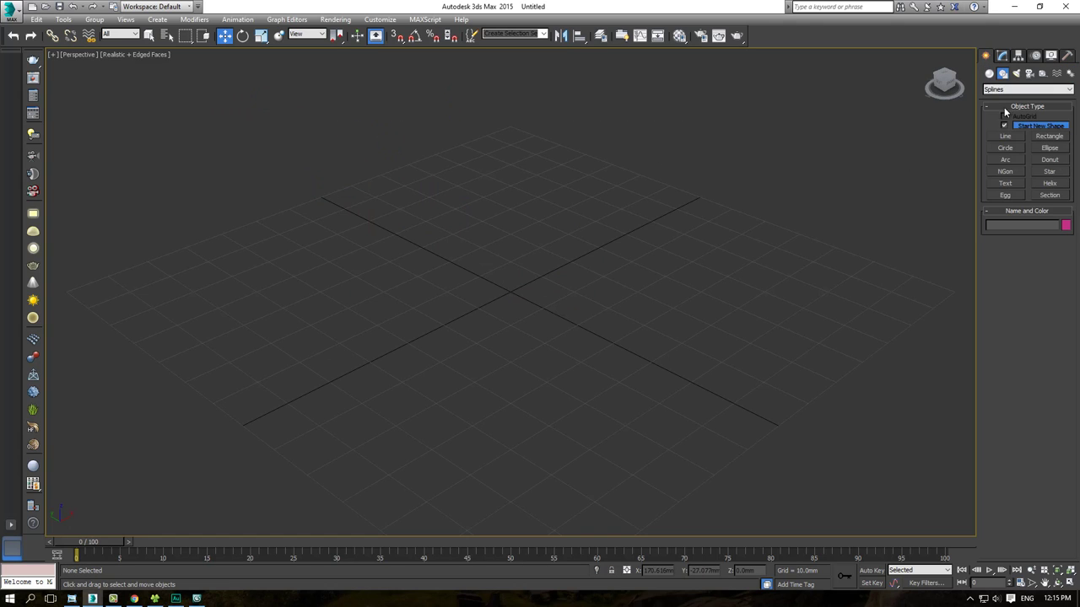
click(990, 74)
click(1005, 127)
scroll(502, 294, down, 2)
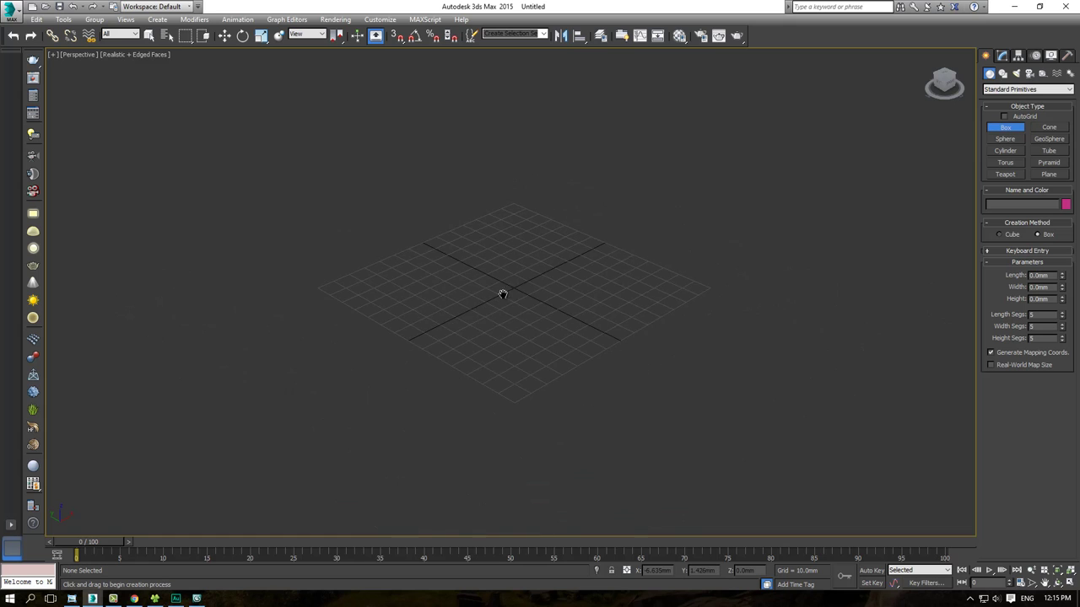
drag(390, 299, 622, 337)
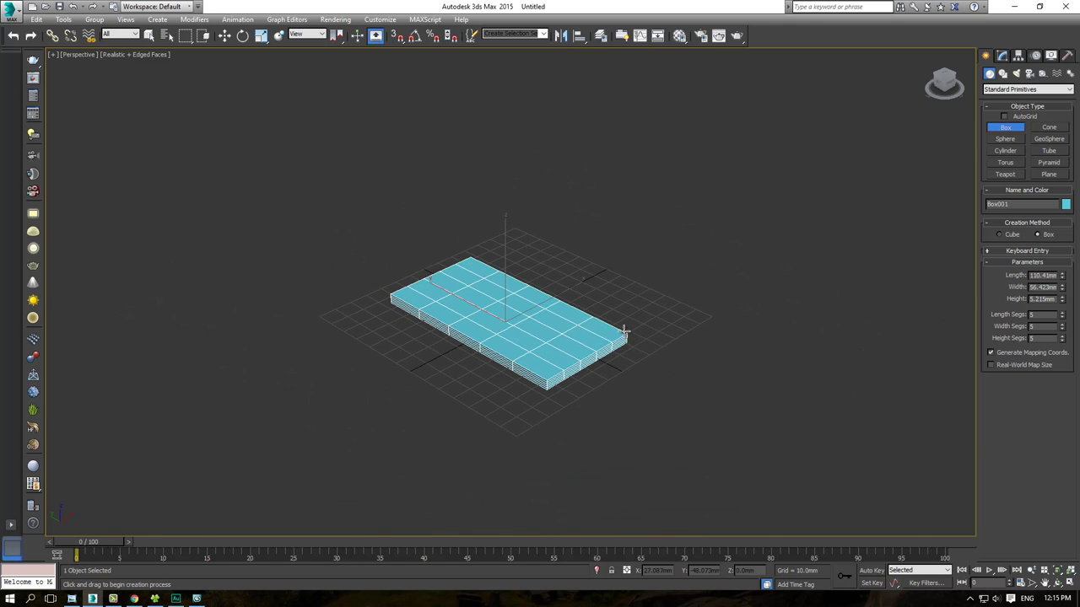
click(619, 333)
key(f)
key(p)
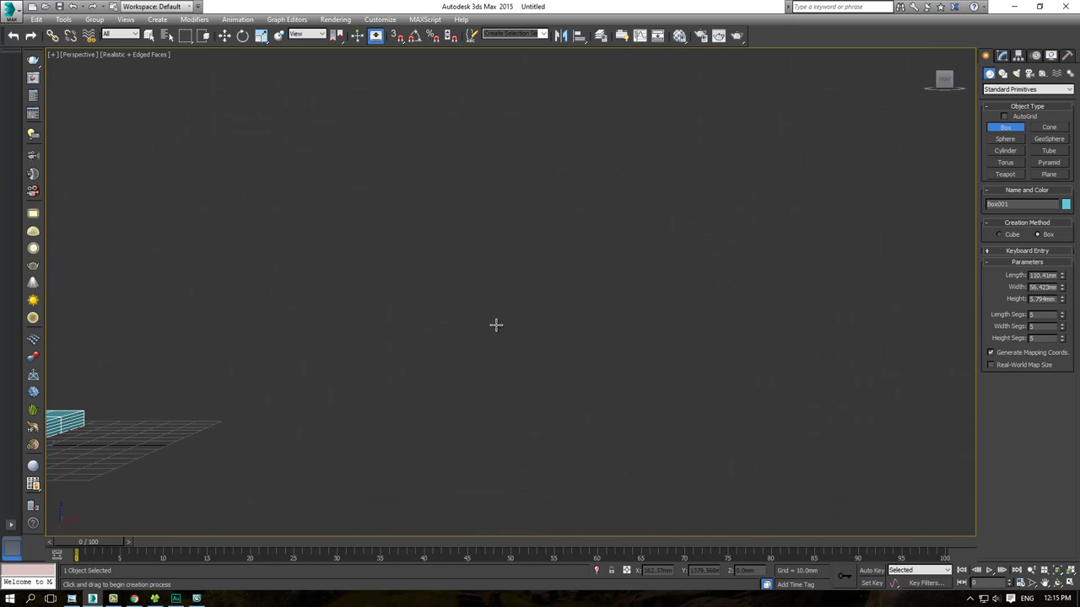
key(z)
scroll(496, 324, down, 3)
scroll(472, 321, up, 1)
Step: Set Box001's Length, Width and Height segments to 1 in the Modify panel
click(1002, 57)
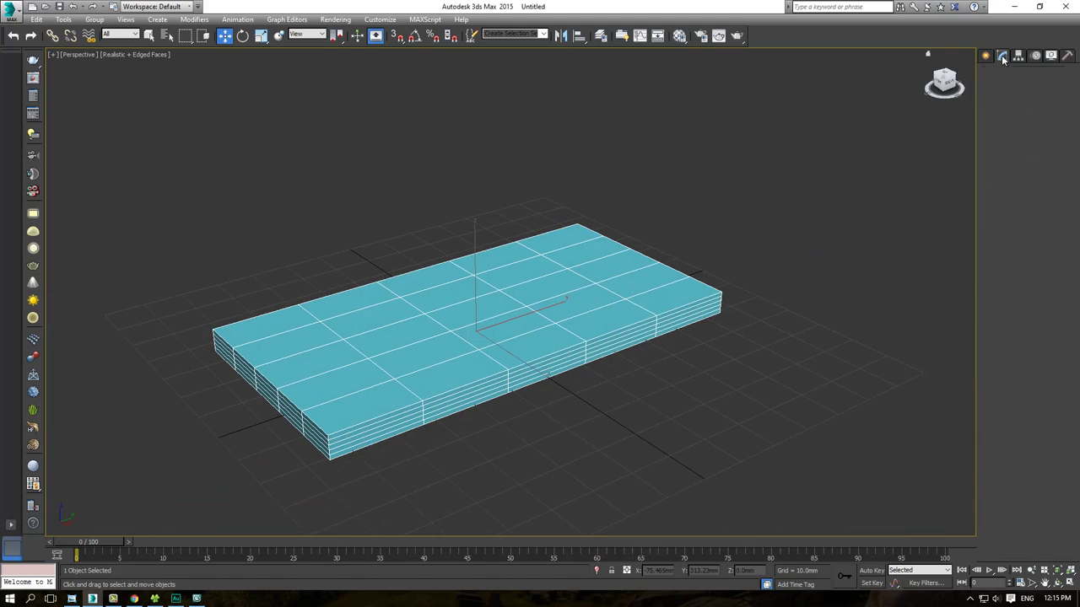
alt+middle_drag(677, 229, 598, 224)
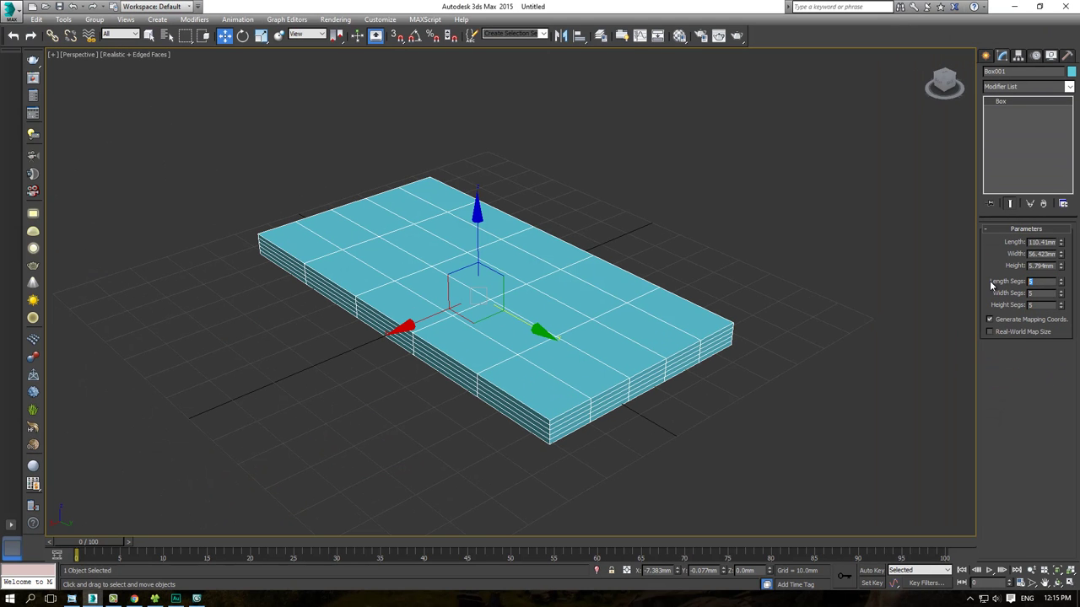
text(1)
key(Tab)
text(1)
key(Tab)
text(1)
scroll(717, 283, down, 3)
alt+middle_drag(670, 288, 625, 293)
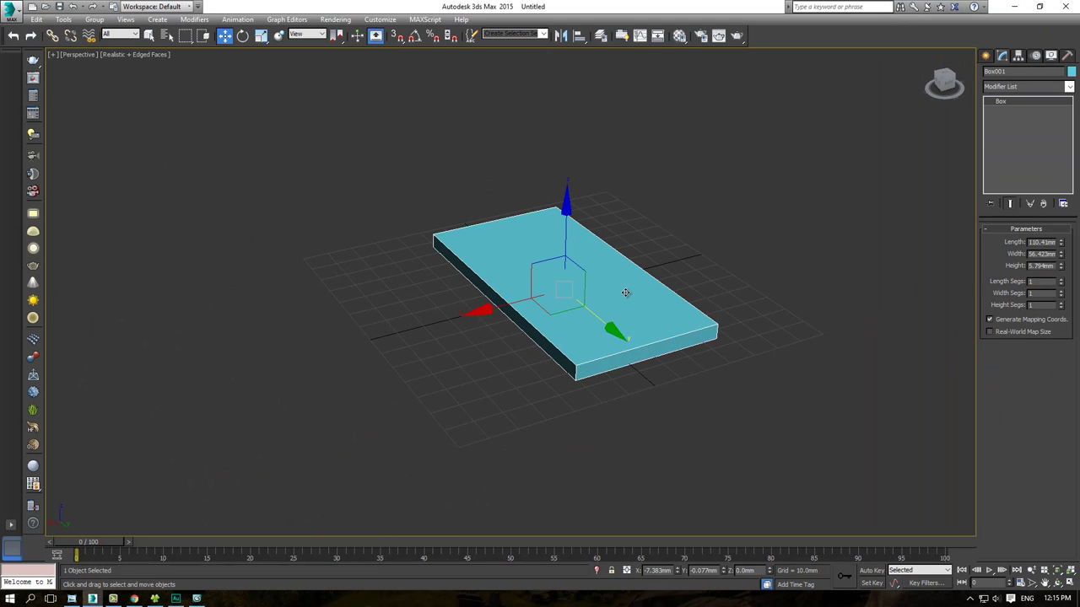
Step: Convert the box to Editable Poly and inset its top face
right_click(566, 268)
mouse_move(620, 376)
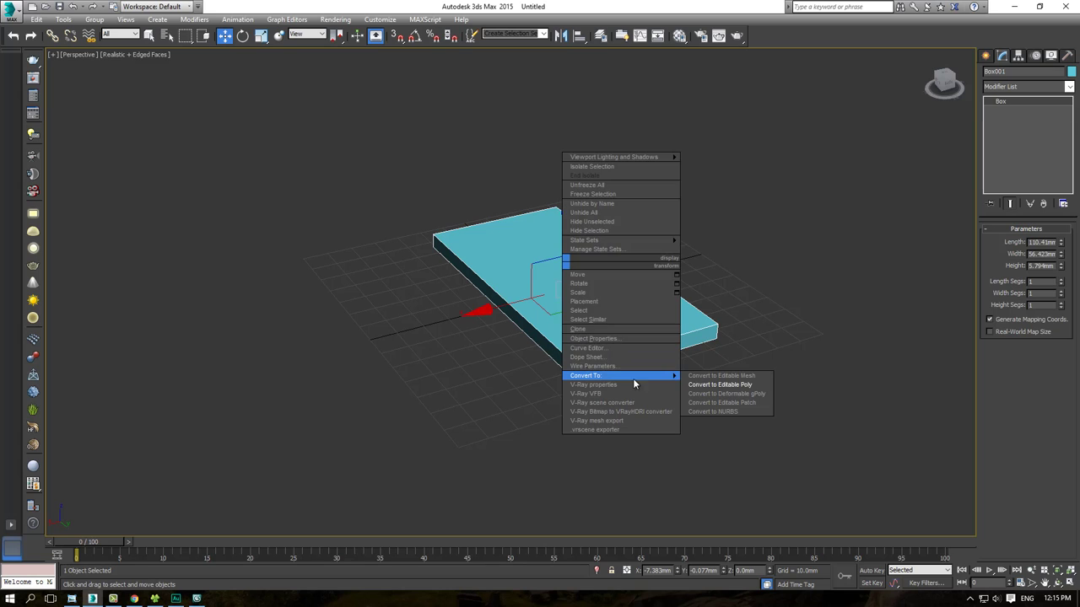
click(700, 385)
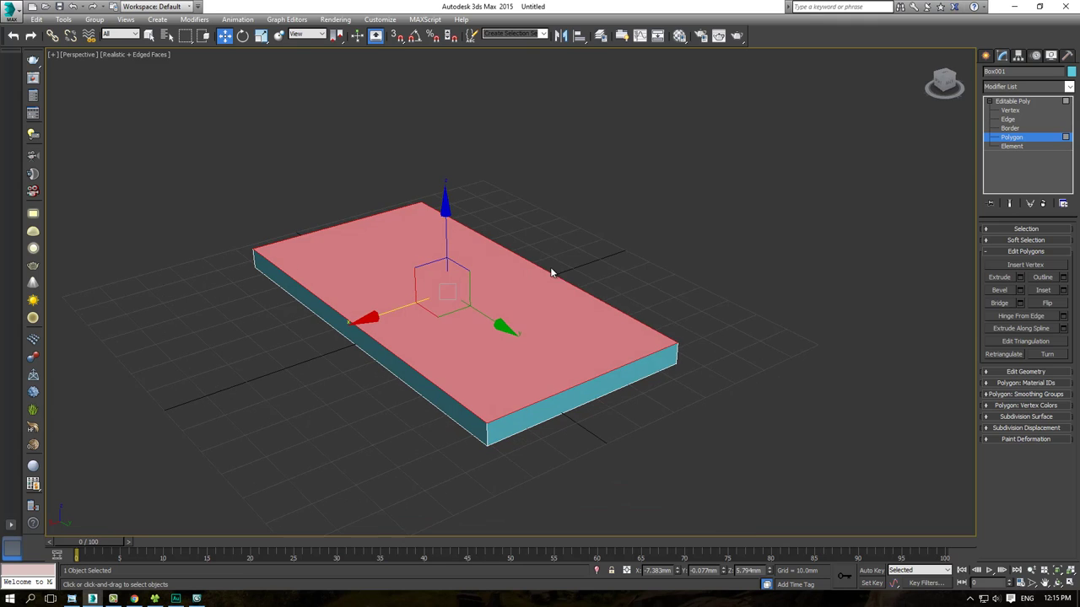
right_click(580, 229)
click(565, 286)
drag(489, 270, 466, 403)
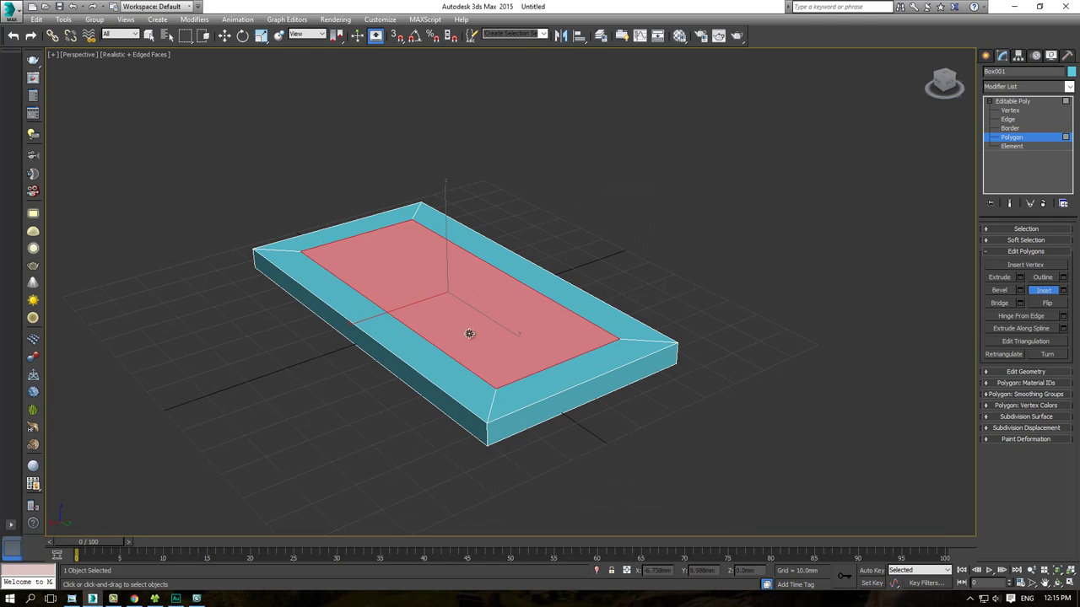
key(w)
Step: Scale the inset polygon down to a small rectangle in the middle of the top
alt+middle_drag(467, 253, 378, 93)
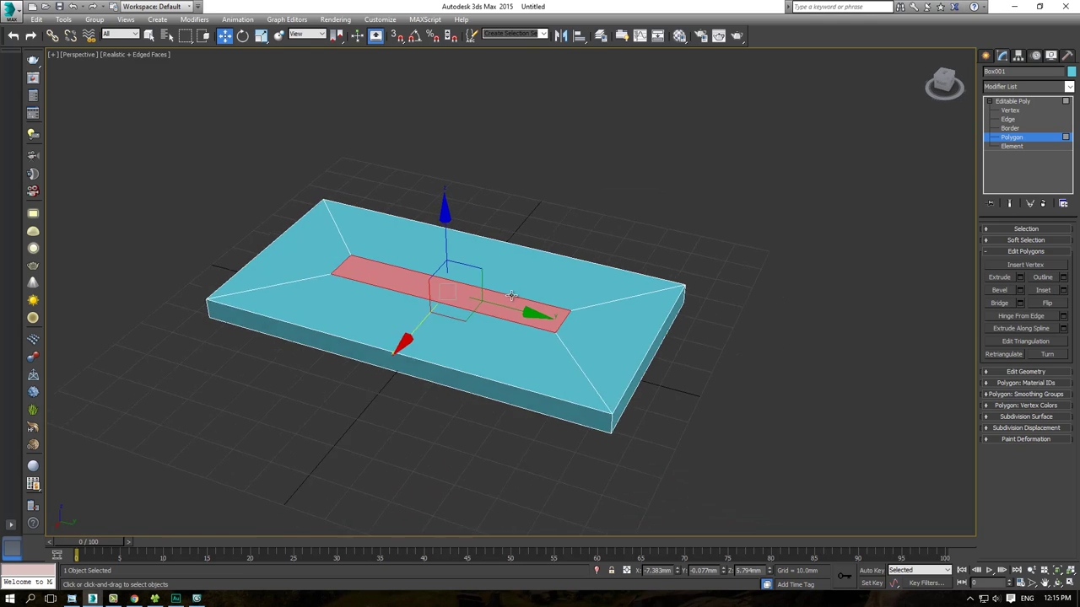
click(261, 35)
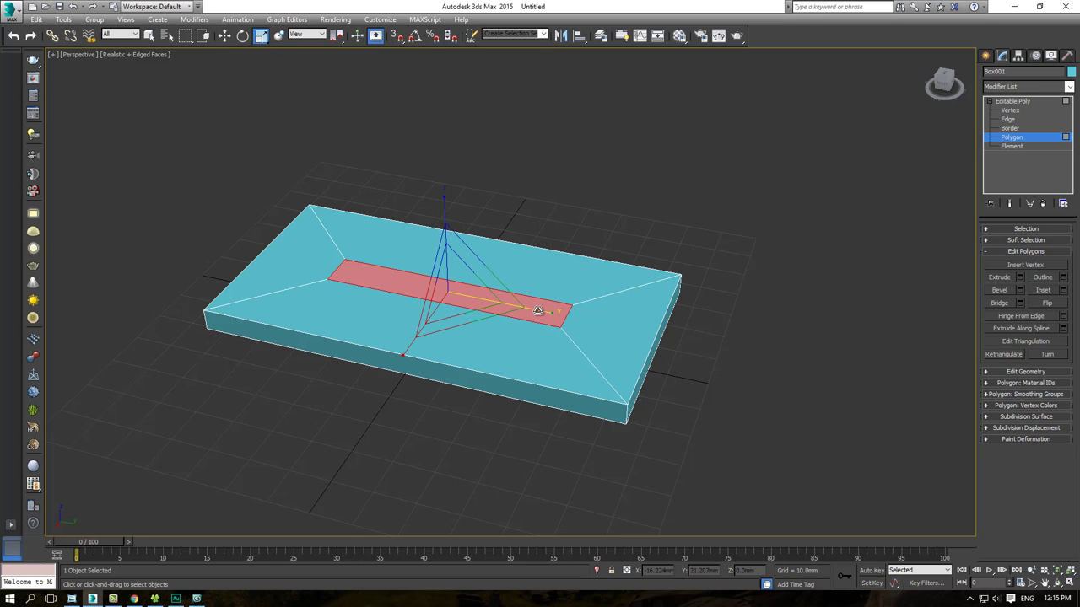
drag(540, 310, 506, 320)
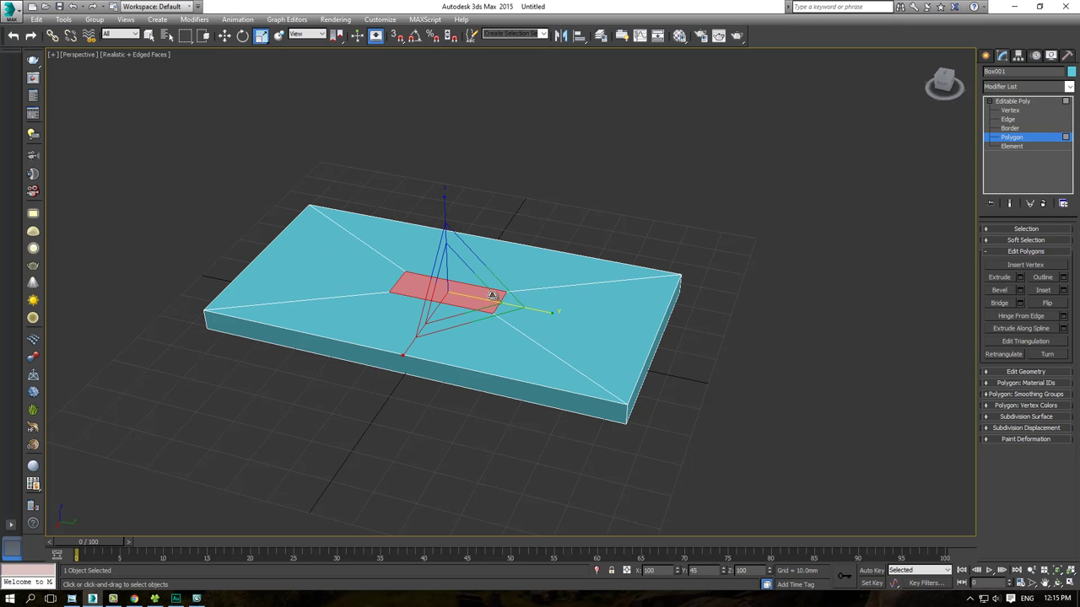
scroll(506, 320, down, 3)
alt+middle_drag(506, 321, 493, 304)
right_click(514, 292)
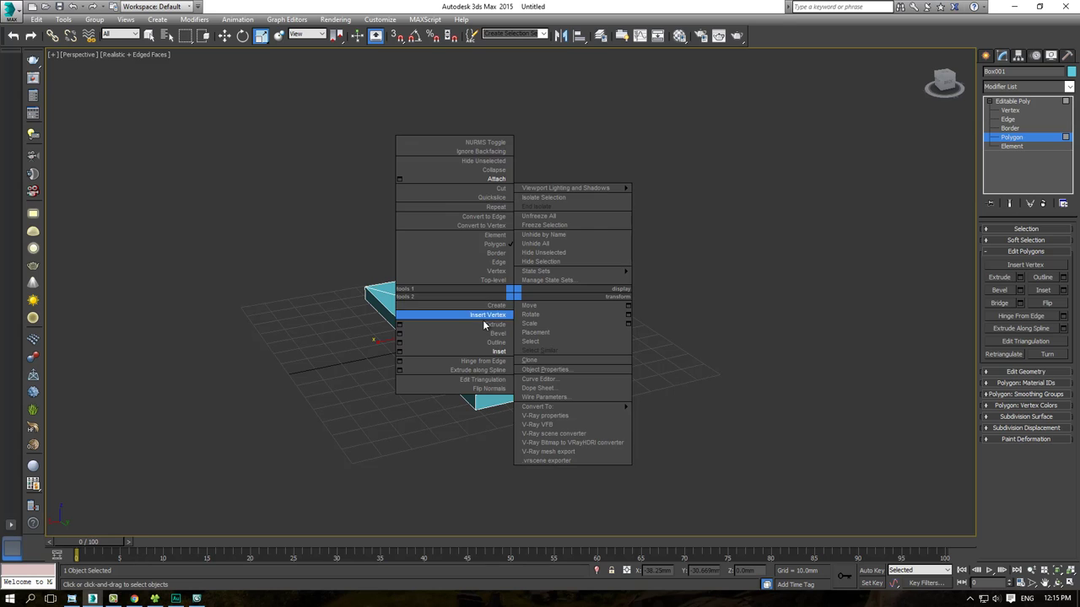
Step: Extrude the small rectangle upward and raise its top face into a tall column
click(485, 310)
drag(485, 310, 479, 76)
right_click(479, 76)
scroll(479, 168, down, 3)
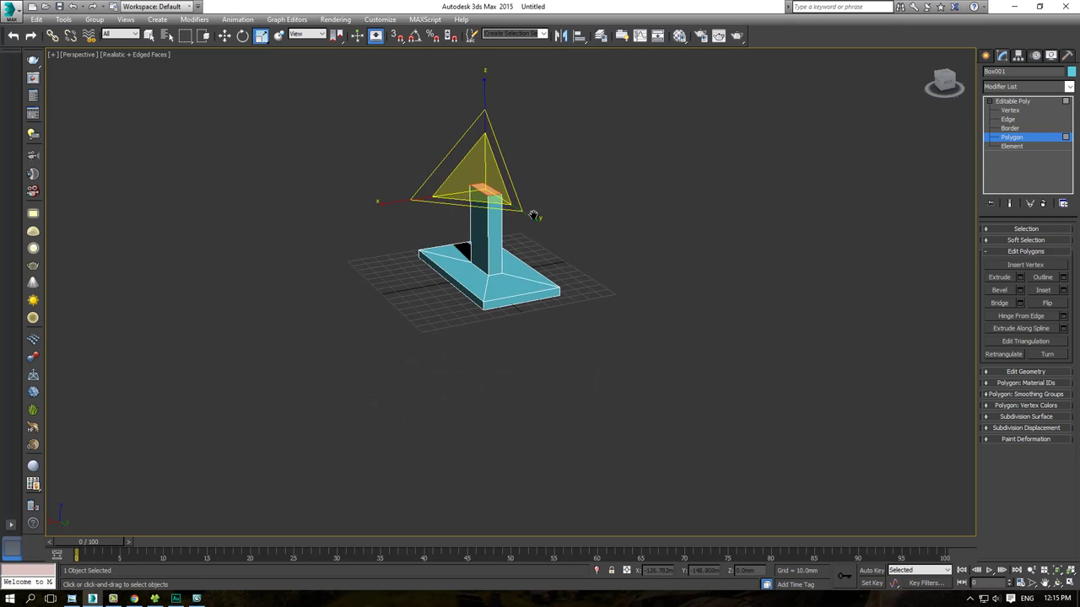
alt+middle_drag(479, 169, 488, 198)
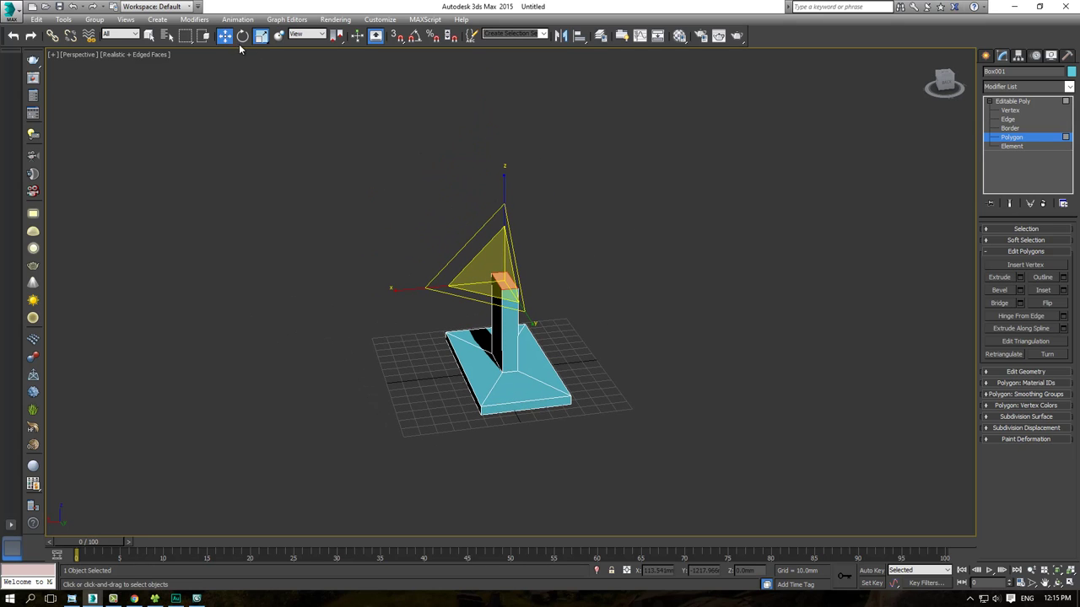
drag(501, 205, 511, 111)
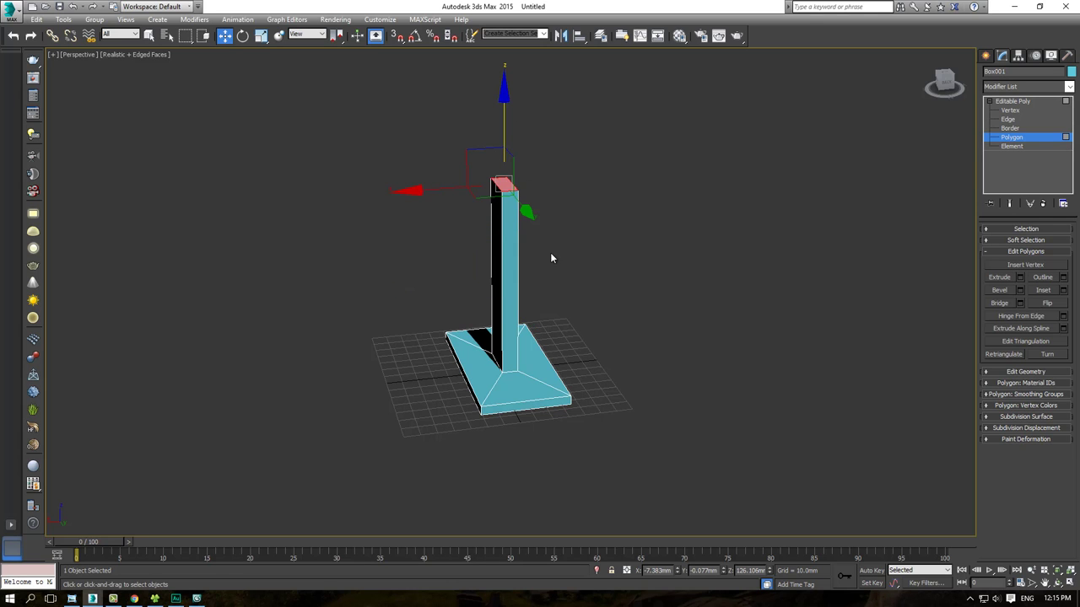
mouse_move(550, 258)
alt+middle_down()
mouse_move(510, 258)
mouse_move(526, 284)
alt+middle_up()
scroll(526, 284, up, 2)
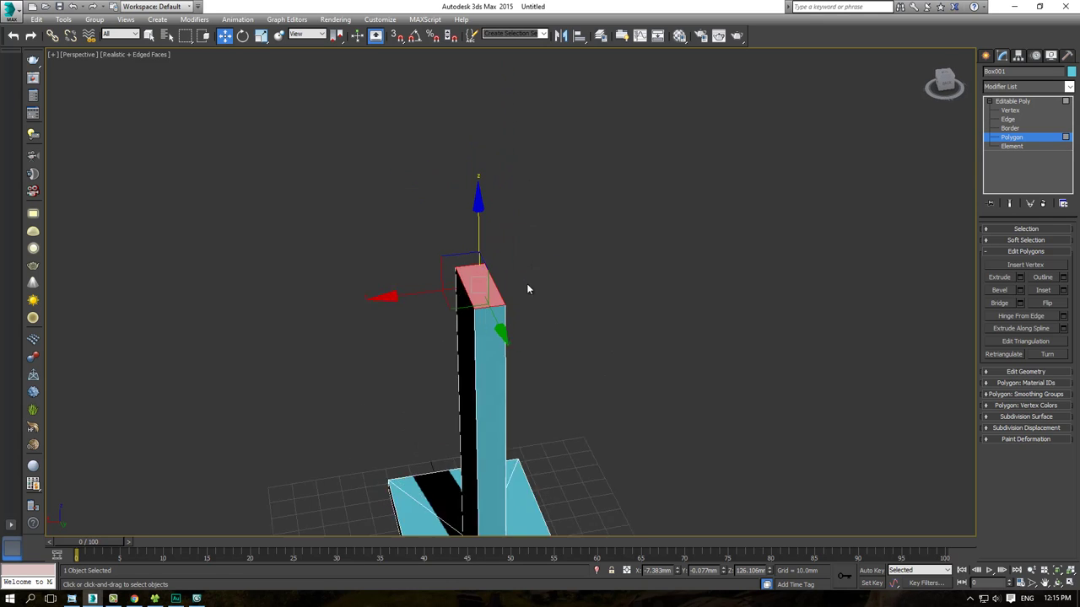
scroll(527, 287, up, 3)
Step: Hinge the column's top face 90° from one edge in 5 segments to form a bend
right_click(527, 271)
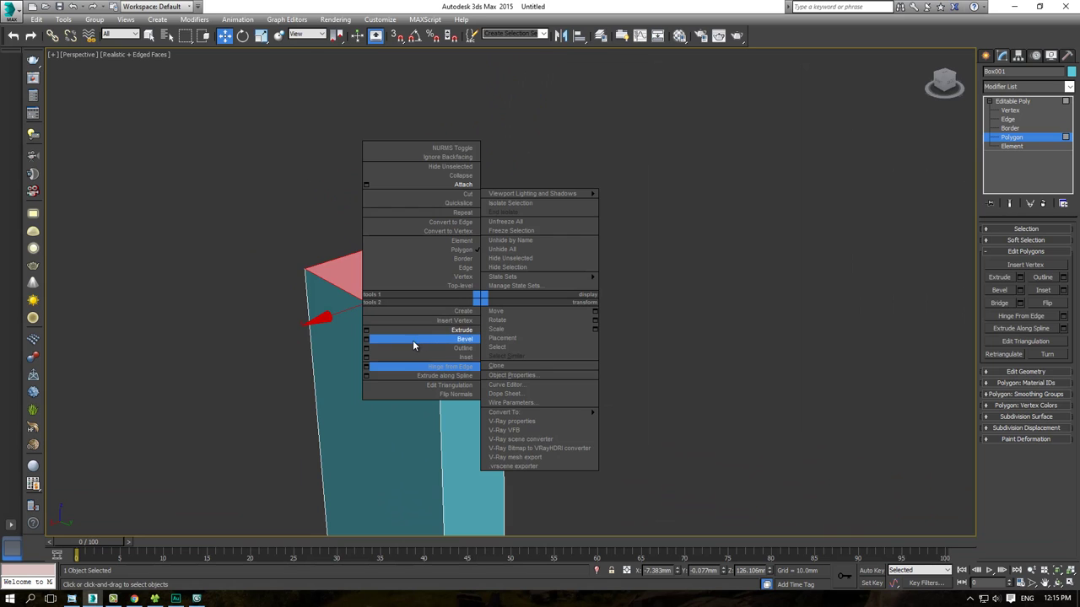
click(366, 368)
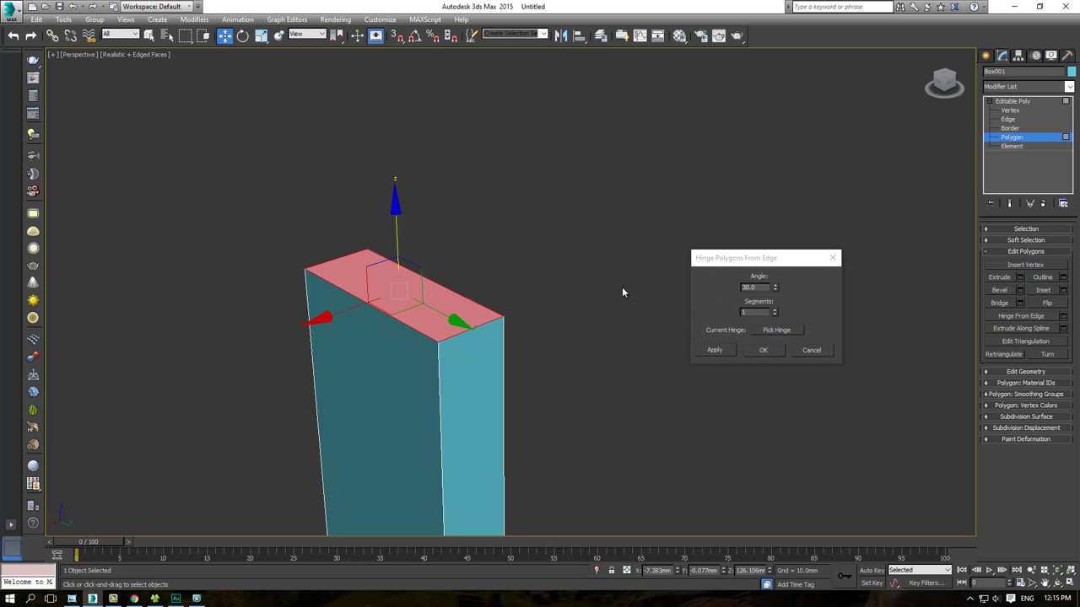
click(769, 333)
click(376, 322)
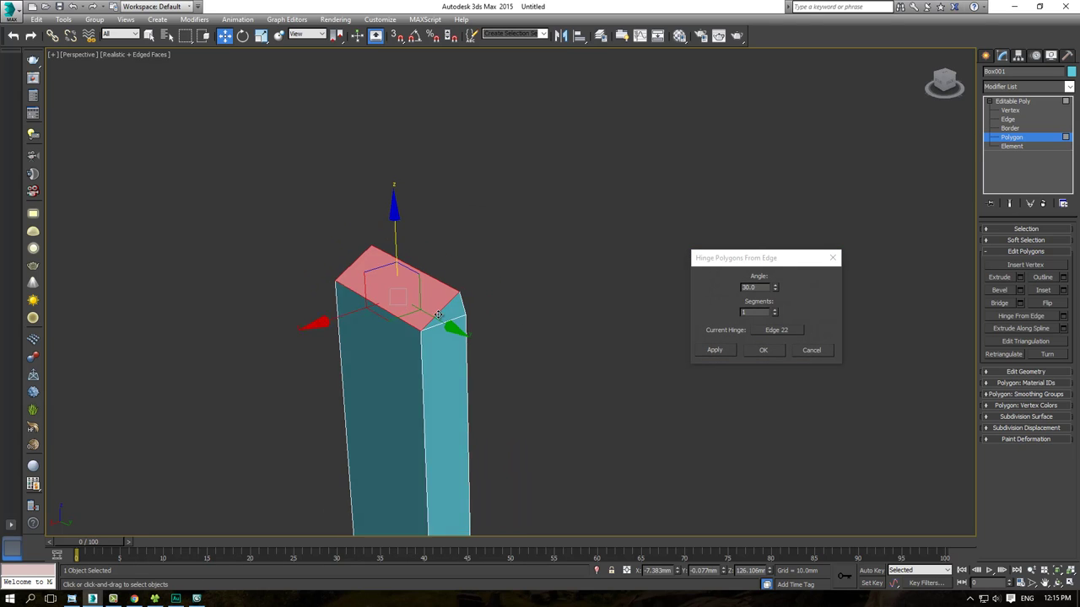
text(90)
key(Return)
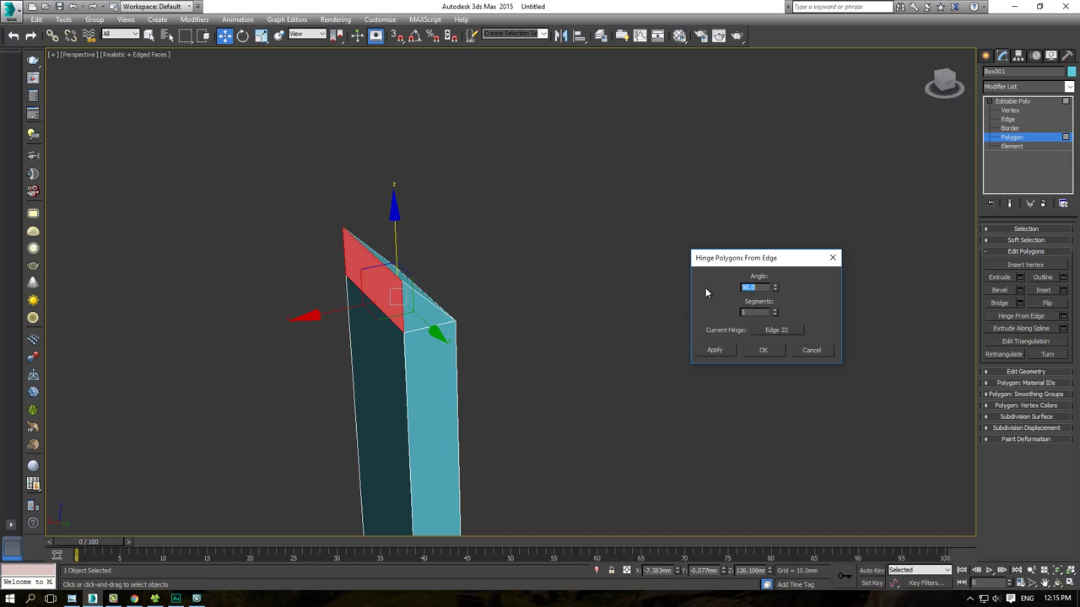
mouse_move(455, 304)
alt+middle_down()
mouse_move(422, 306)
mouse_move(501, 251)
alt+middle_up()
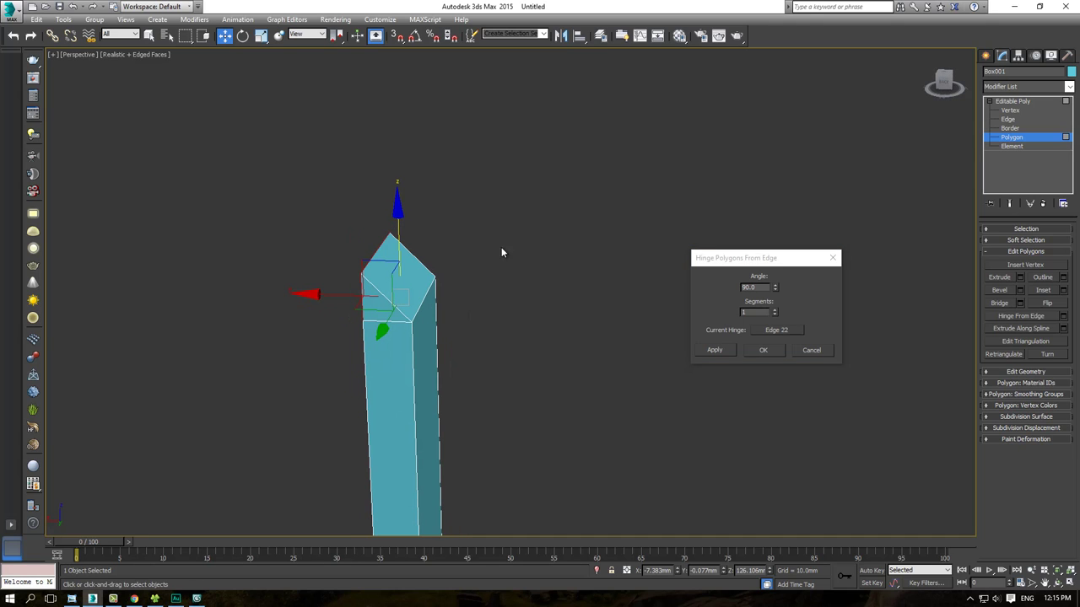
click(775, 311)
click(775, 312)
click(762, 350)
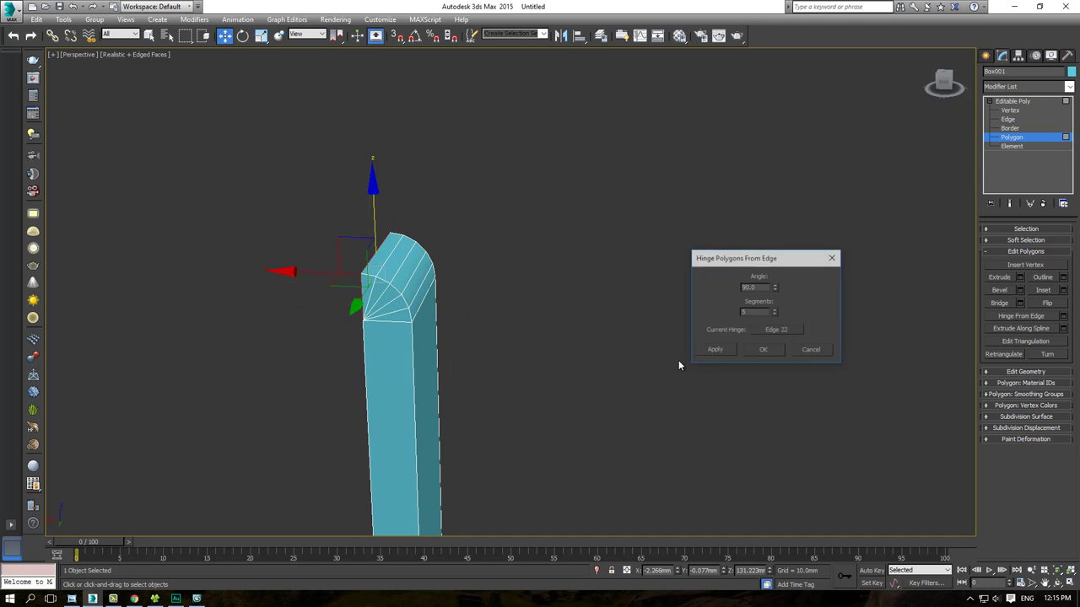
mouse_move(678, 360)
alt+middle_down()
mouse_move(507, 317)
mouse_move(560, 305)
mouse_move(470, 269)
mouse_move(508, 272)
alt+middle_up()
scroll(540, 285, down, 3)
scroll(526, 289, up, 3)
Step: Bevel the hinged face with 6.4 mm height and 91.159 mm outline into a broad plate
right_click(541, 268)
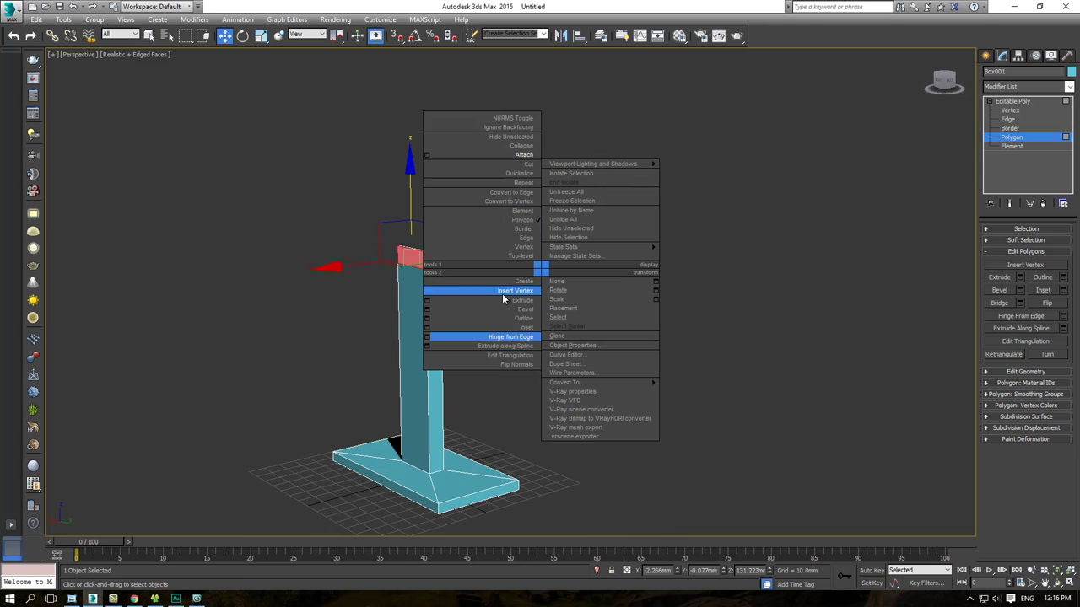
click(426, 310)
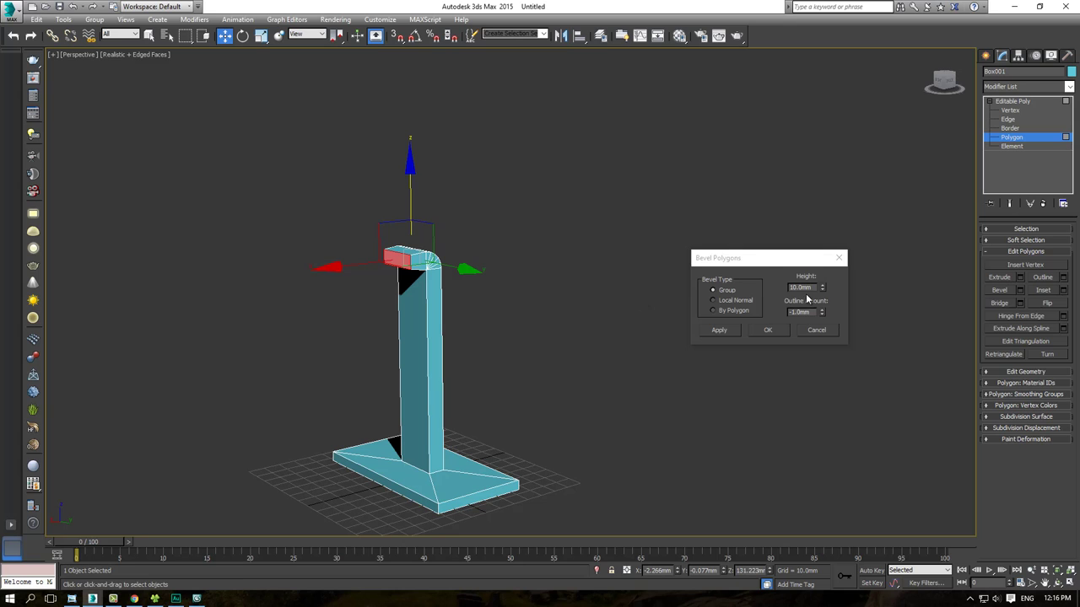
drag(824, 291, 821, 301)
alt+middle_drag(579, 306, 624, 308)
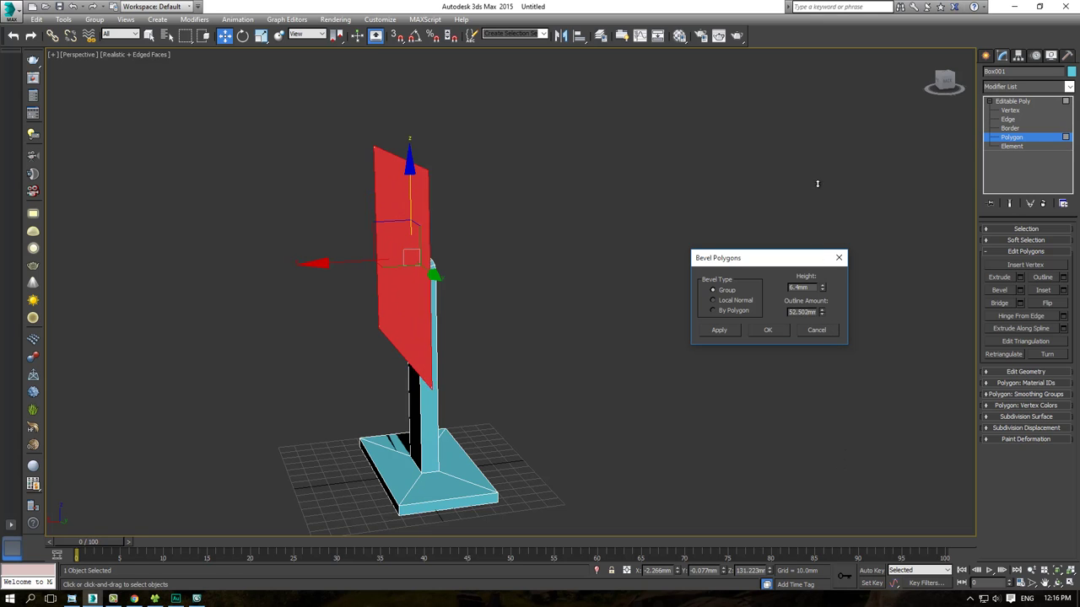
drag(822, 314, 815, 82)
mouse_move(393, 334)
alt+middle_down()
mouse_move(505, 336)
mouse_move(473, 296)
mouse_move(453, 301)
alt+middle_up()
scroll(477, 334, down, 2)
scroll(453, 302, up, 2)
mouse_move(599, 332)
alt+middle_down()
mouse_move(537, 342)
mouse_move(463, 331)
mouse_move(490, 330)
mouse_move(487, 345)
mouse_move(468, 323)
mouse_move(456, 327)
mouse_move(730, 351)
alt+middle_up()
click(764, 335)
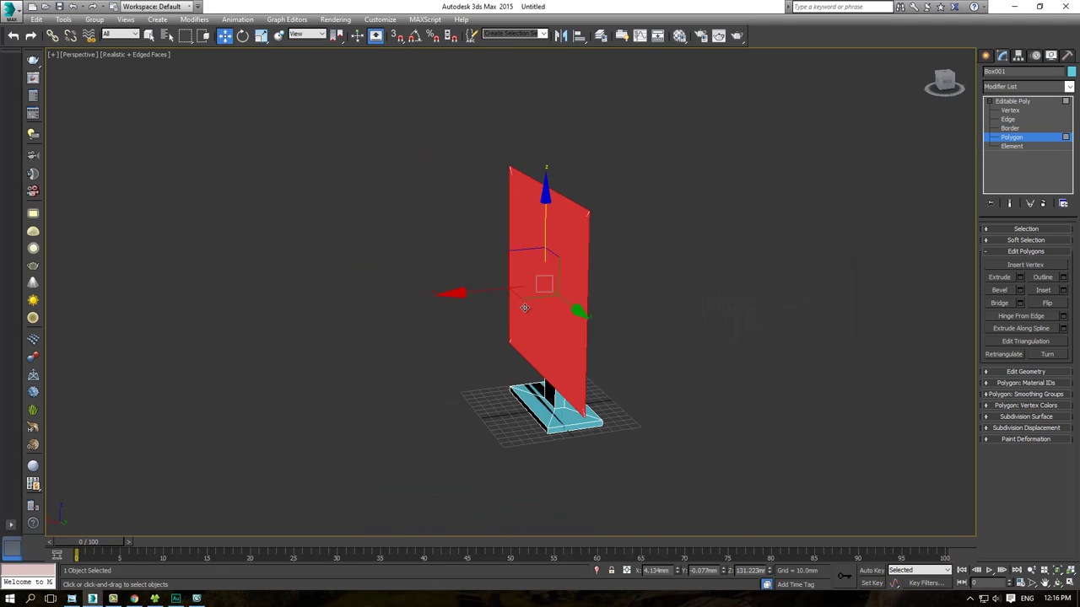
alt+middle_drag(590, 287, 403, 229)
scroll(297, 93, up, 5)
Step: Scale the screen face wider so it overhangs the neck
click(262, 35)
scroll(482, 231, down, 5)
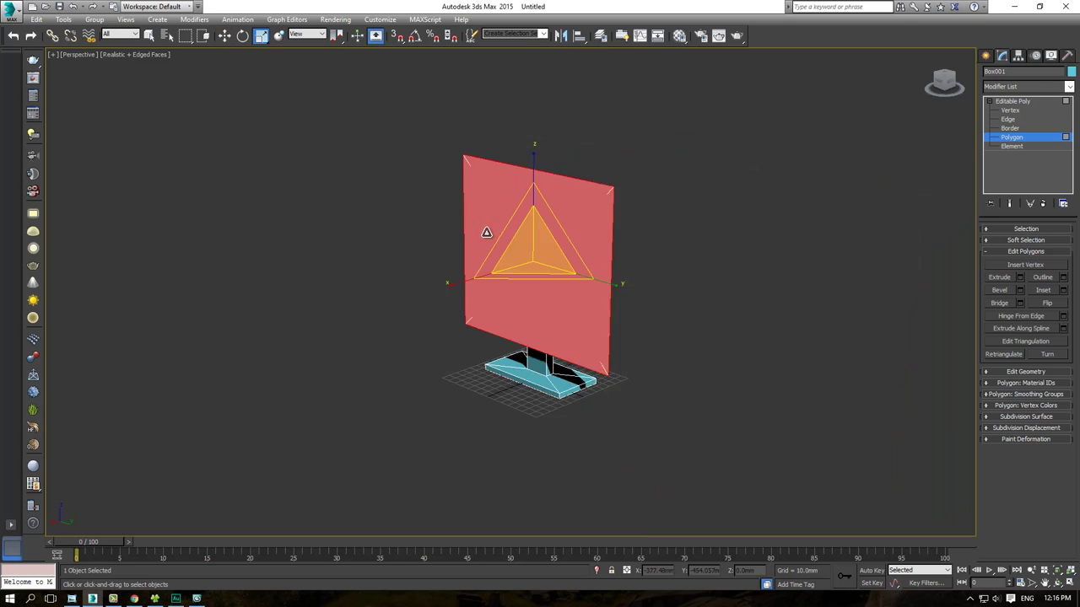
middle_drag(482, 231, 366, 204)
drag(453, 241, 506, 228)
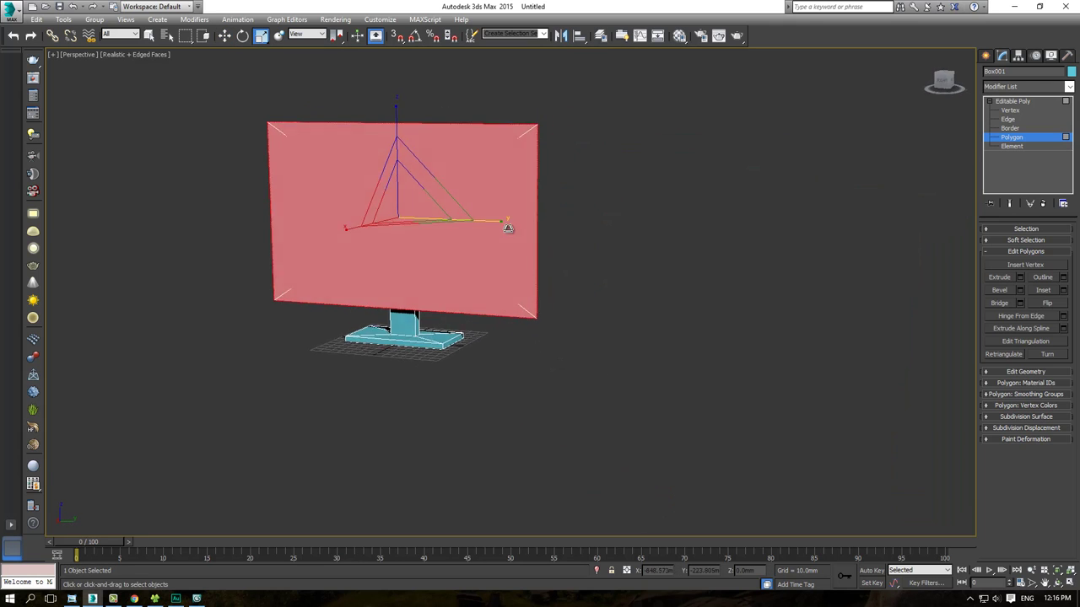
mouse_move(507, 237)
alt+middle_down()
mouse_move(446, 238)
mouse_move(417, 260)
mouse_move(456, 241)
alt+middle_up()
Step: Bevel the screen face with 0 outline and about 7.5 mm height, then apply
right_click(456, 241)
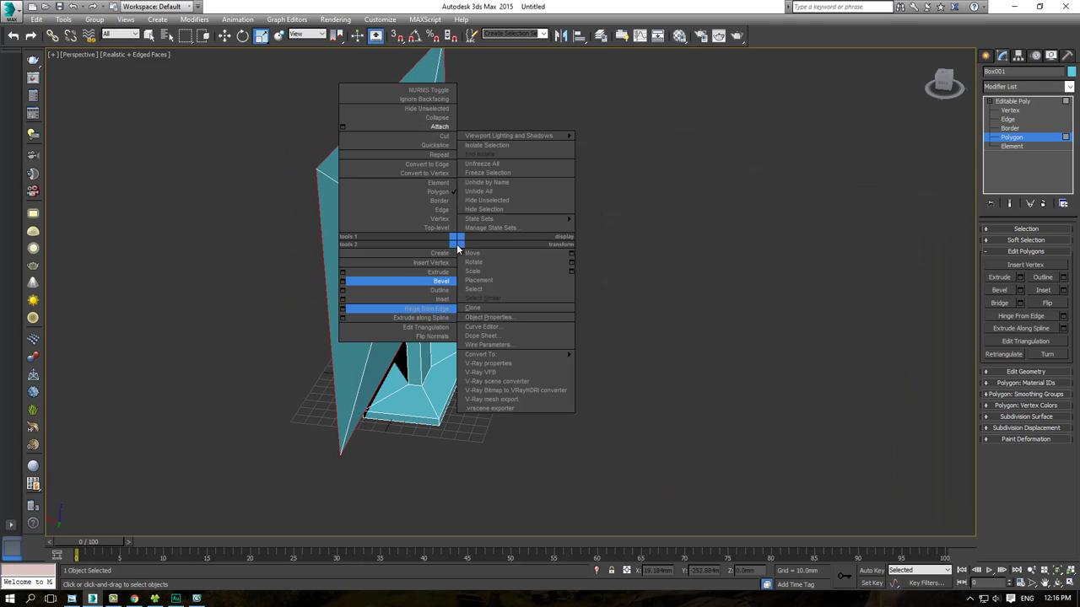
click(341, 282)
mouse_move(364, 273)
alt+middle_down()
mouse_move(414, 270)
mouse_move(376, 264)
alt+middle_up()
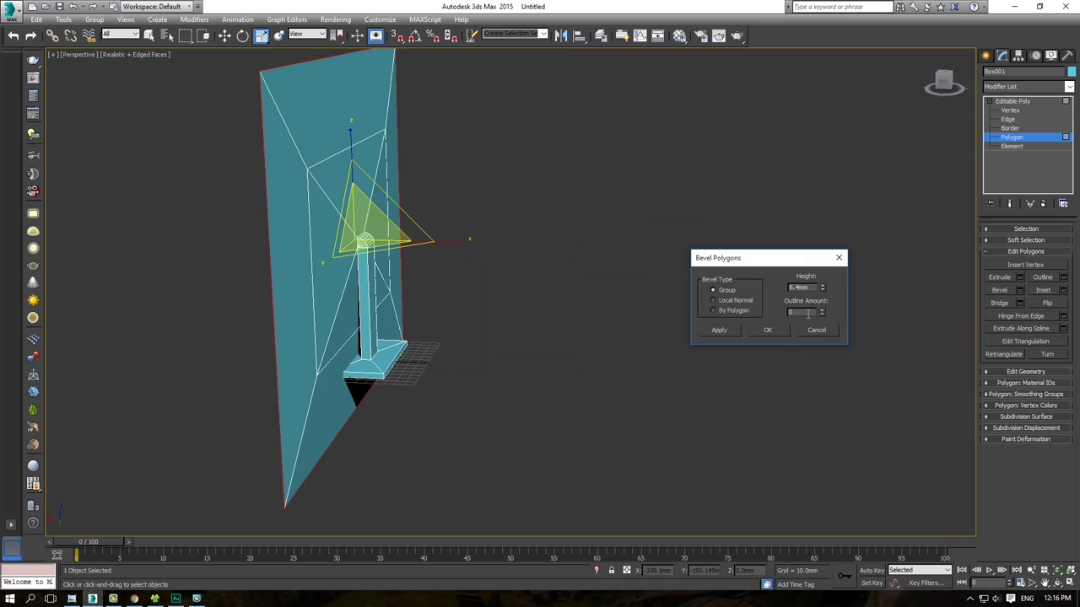
key(Return)
mouse_move(410, 337)
alt+middle_down()
mouse_move(432, 317)
mouse_move(459, 319)
alt+middle_up()
drag(823, 287, 780, 526)
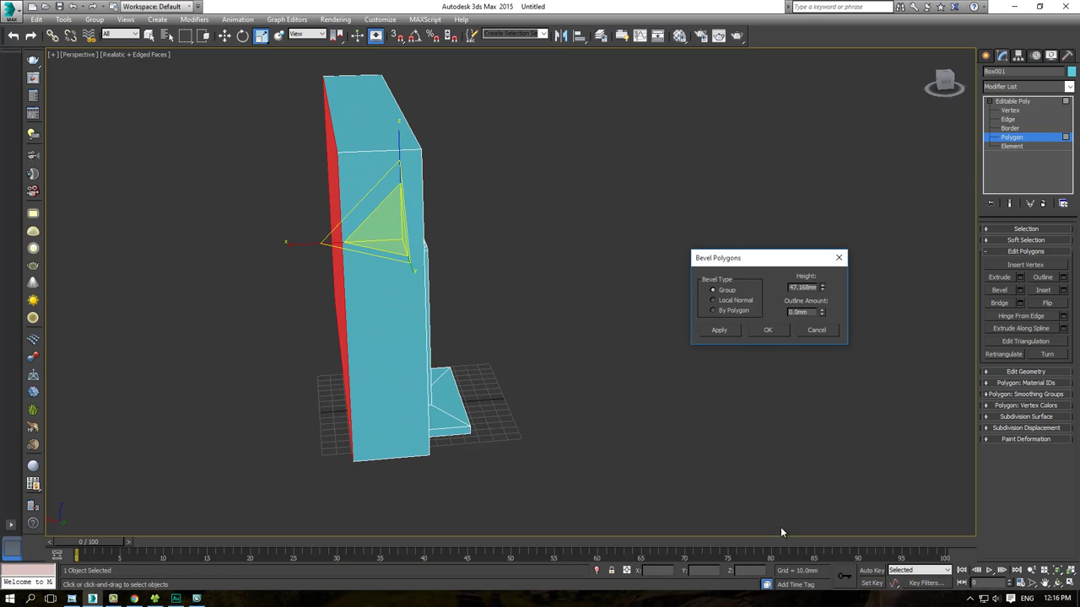
alt+middle_drag(502, 328, 486, 376)
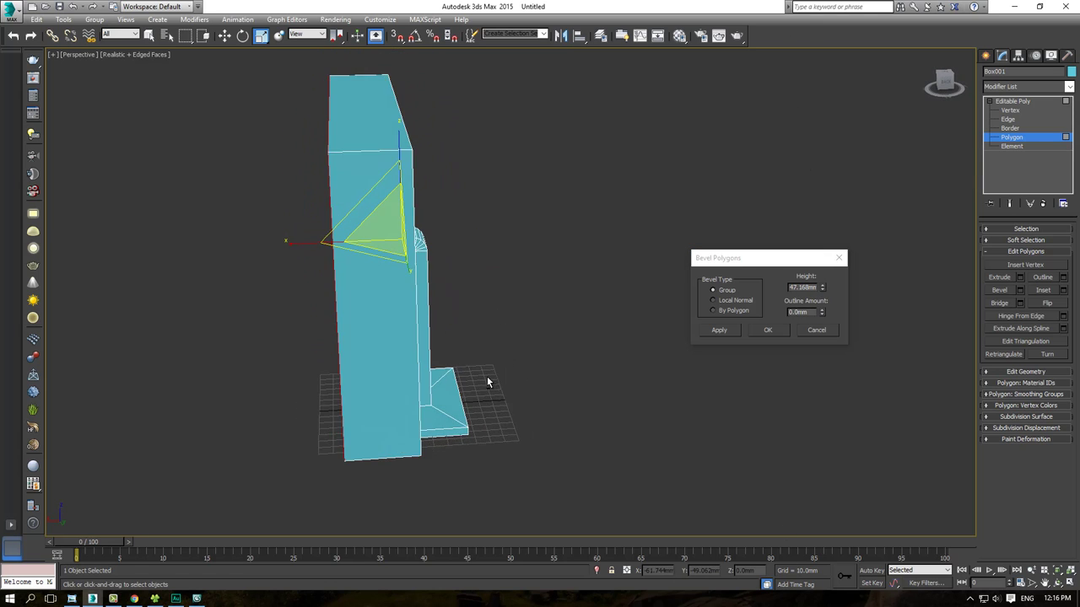
drag(824, 287, 819, 340)
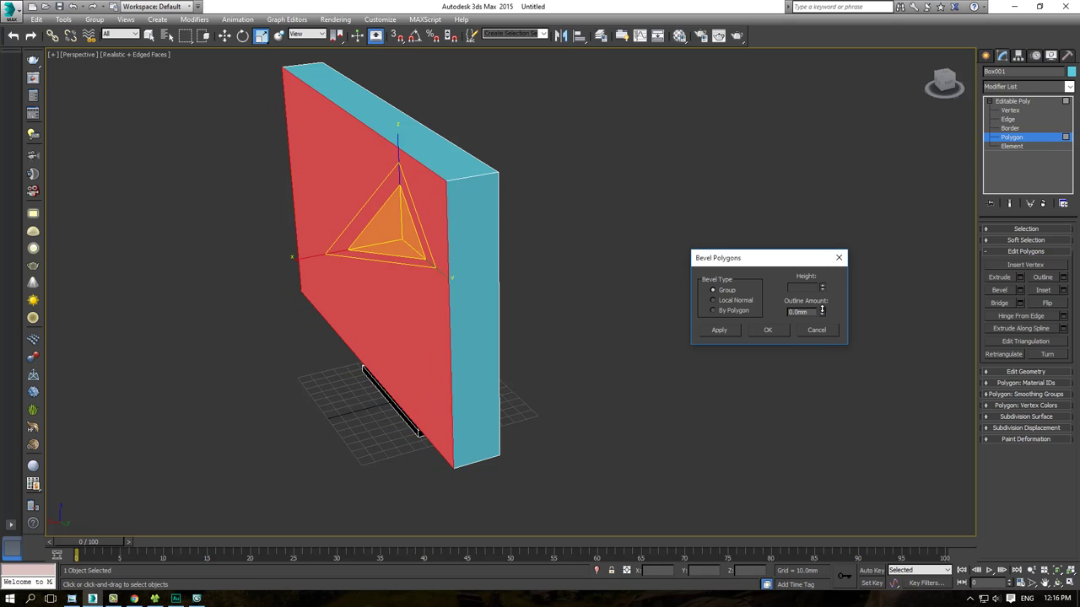
alt+middle_drag(532, 313, 591, 324)
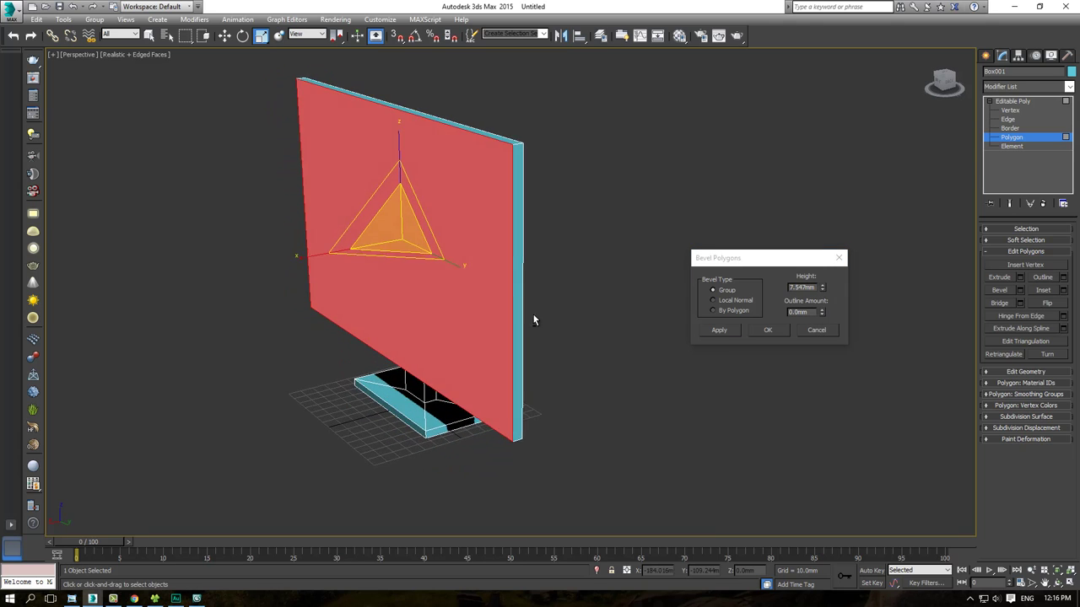
click(726, 331)
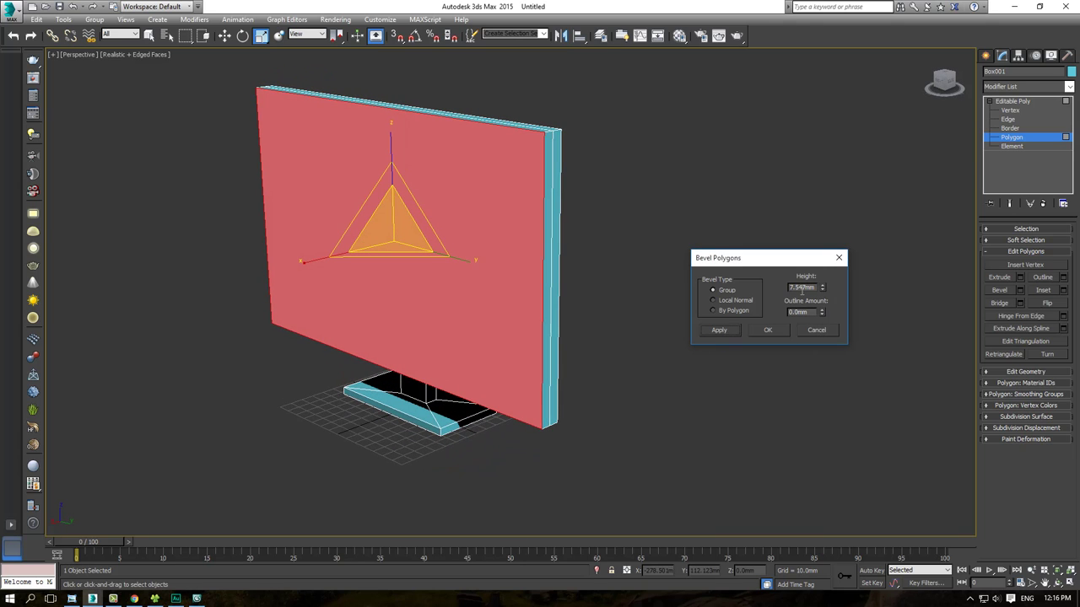
click(803, 288)
text(0)
Step: Set the next bevel to 0 mm height and about -3.95 mm outline for the bezel
key(Return)
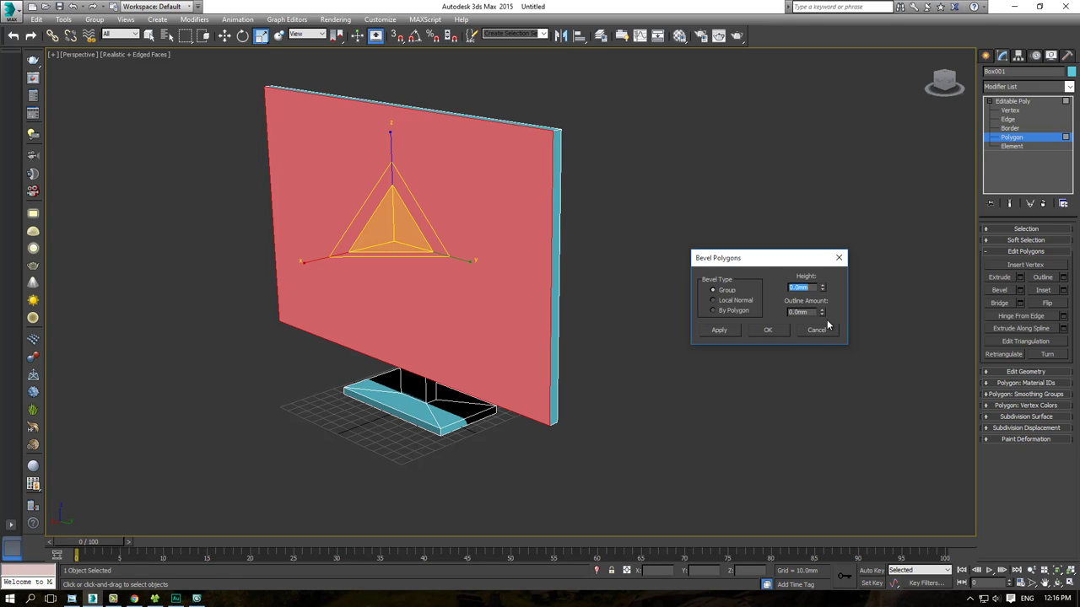
mouse_move(822, 316)
mouse_down()
mouse_move(817, 578)
mouse_move(826, 540)
mouse_up()
mouse_move(618, 431)
alt+middle_down()
mouse_move(553, 375)
mouse_move(477, 381)
mouse_move(470, 414)
mouse_move(458, 417)
mouse_move(443, 395)
alt+middle_up()
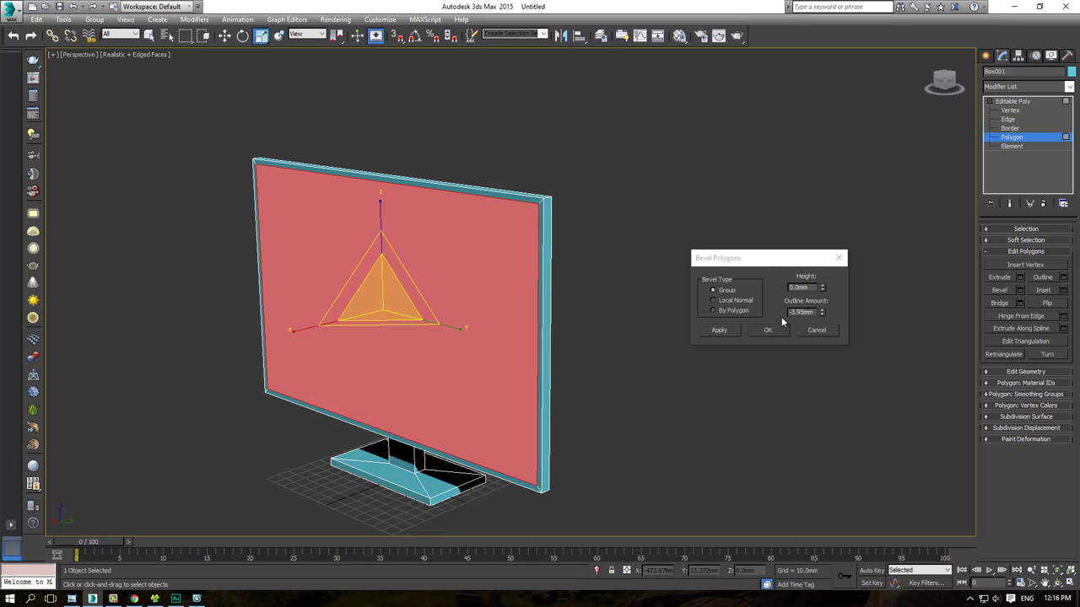
Step: Apply the bezel outline, then bevel the screen face -3.09 mm deep with about -1.25 mm outline
click(718, 330)
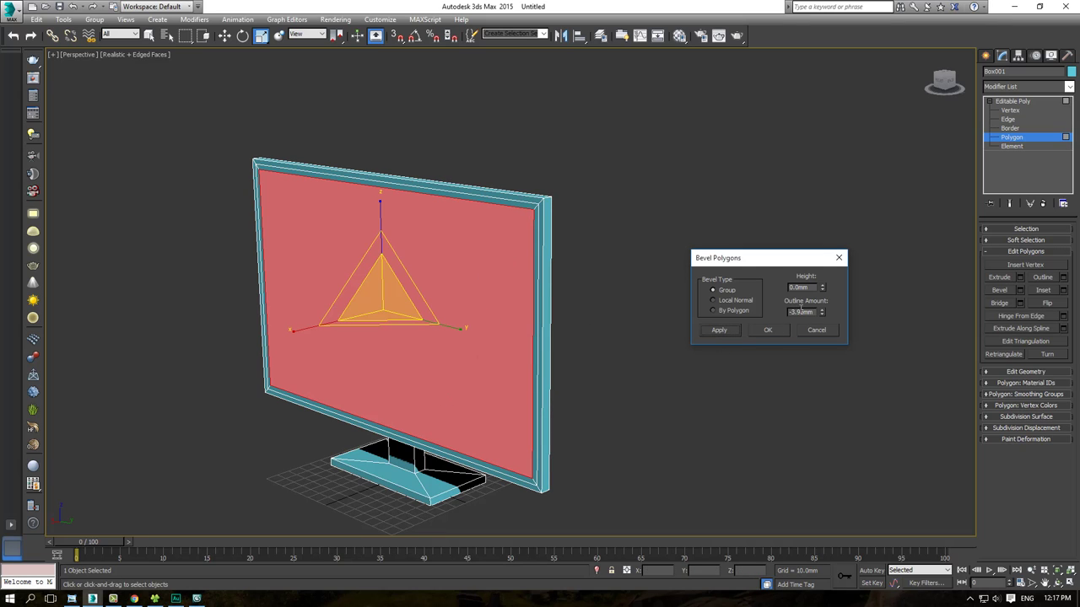
click(802, 312)
text(-0)
text(-3.09)
key(Return)
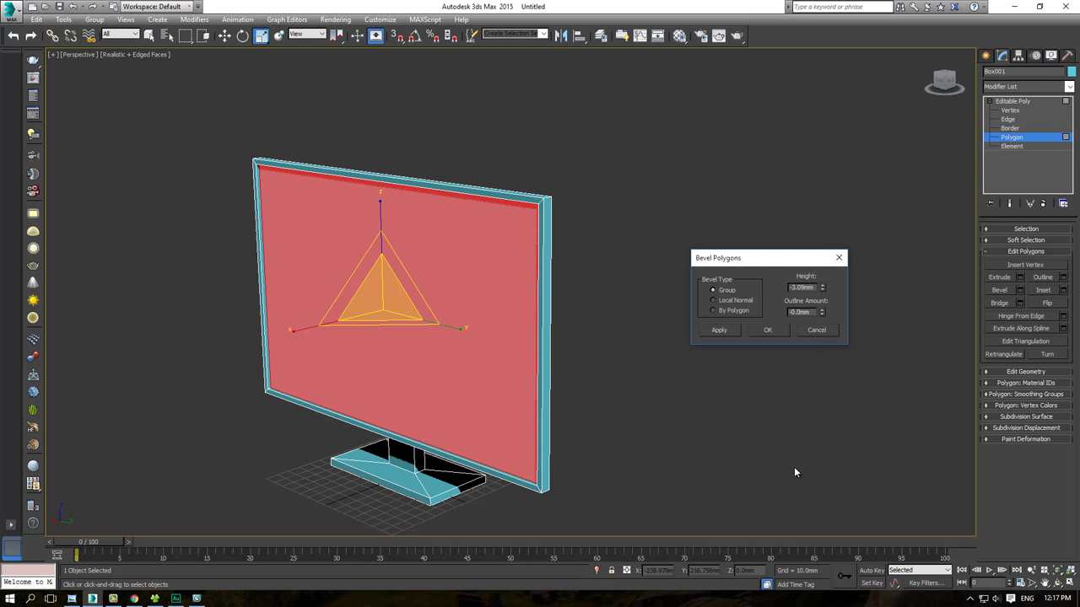
mouse_move(410, 393)
alt+middle_down()
mouse_move(399, 409)
mouse_move(415, 406)
alt+middle_up()
alt+middle_drag(621, 337, 506, 347)
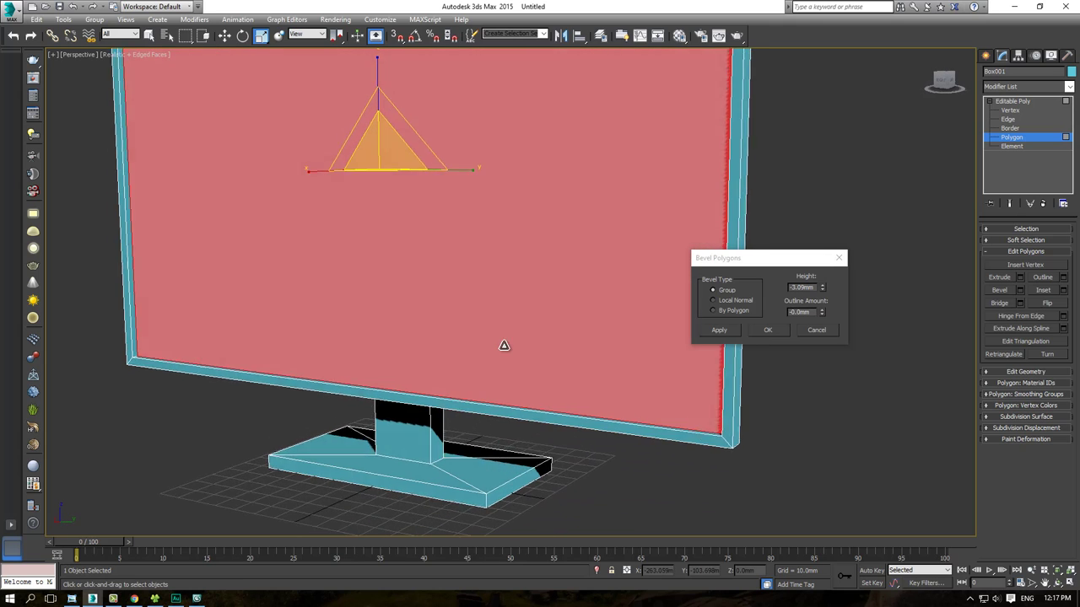
scroll(434, 389, up, 3)
drag(821, 315, 806, 368)
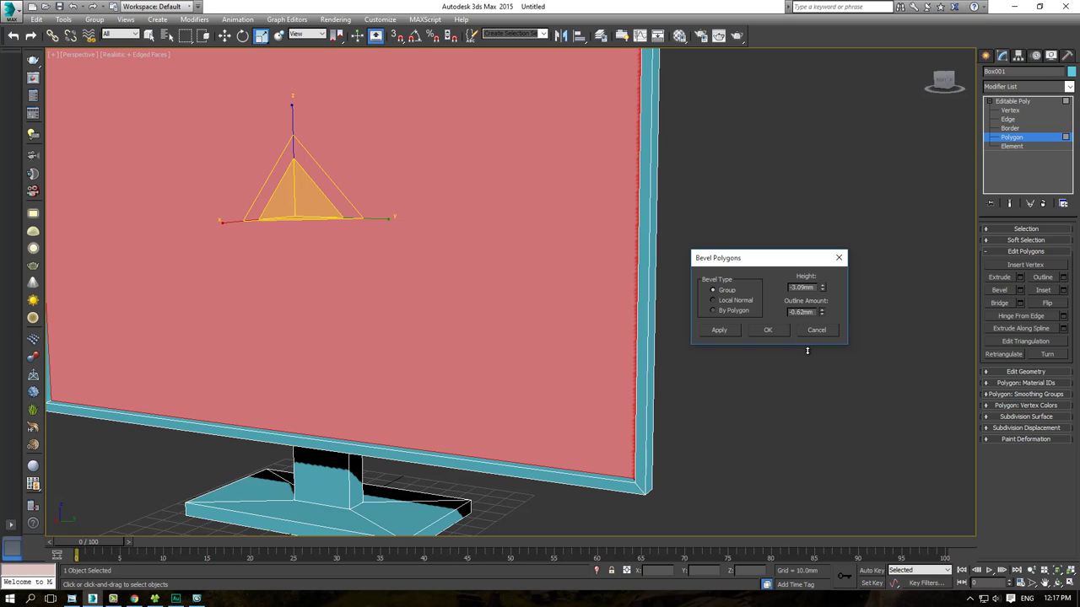
alt+middle_drag(578, 344, 586, 328)
scroll(586, 328, down, 3)
scroll(666, 341, up, 2)
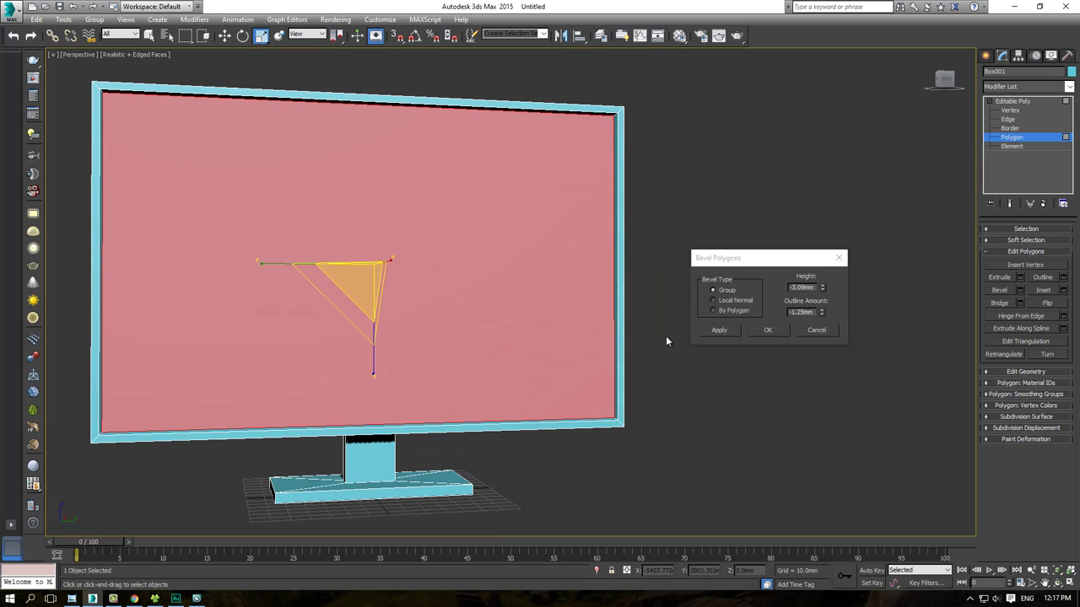
click(768, 332)
mouse_move(688, 354)
alt+middle_down()
mouse_move(603, 381)
mouse_move(552, 357)
mouse_move(456, 340)
mouse_move(395, 365)
mouse_move(361, 356)
mouse_move(633, 356)
mouse_move(332, 355)
mouse_move(609, 357)
alt+middle_up()
scroll(596, 371, down, 3)
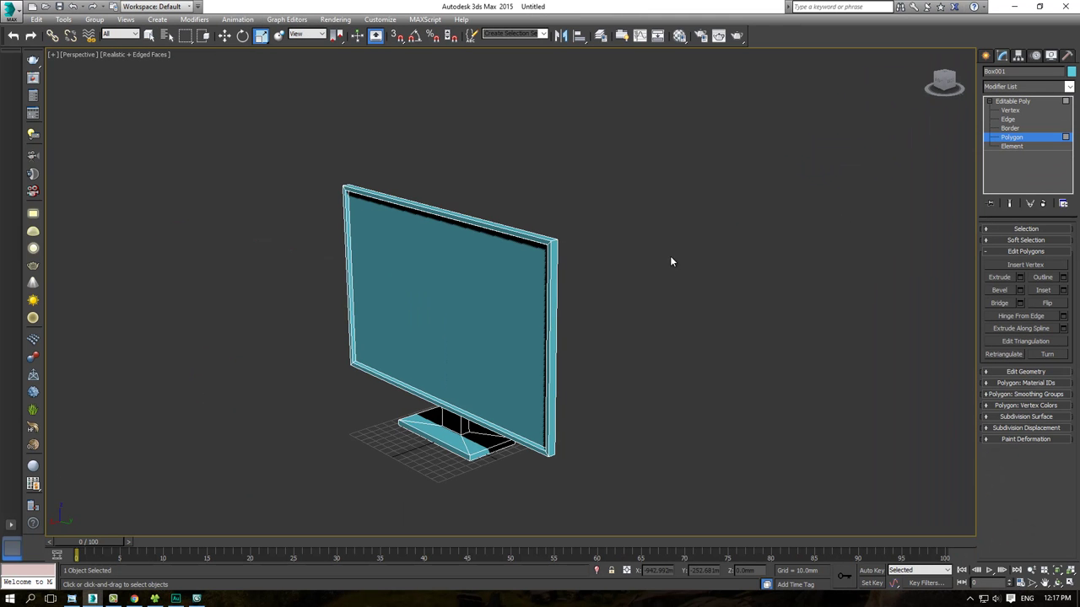
Step: Orbit and zoom around the finished monitor to inspect its front and right side
mouse_move(670, 261)
alt+middle_down()
mouse_move(613, 285)
mouse_move(639, 294)
mouse_move(601, 292)
alt+middle_up()
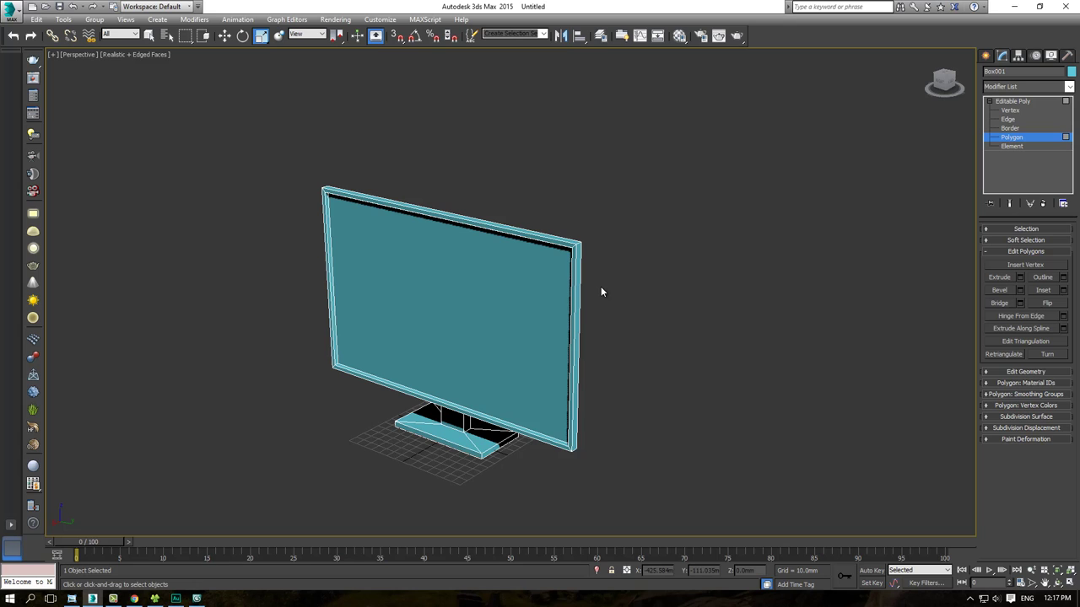
alt+middle_drag(601, 292, 479, 259)
scroll(472, 274, up, 3)
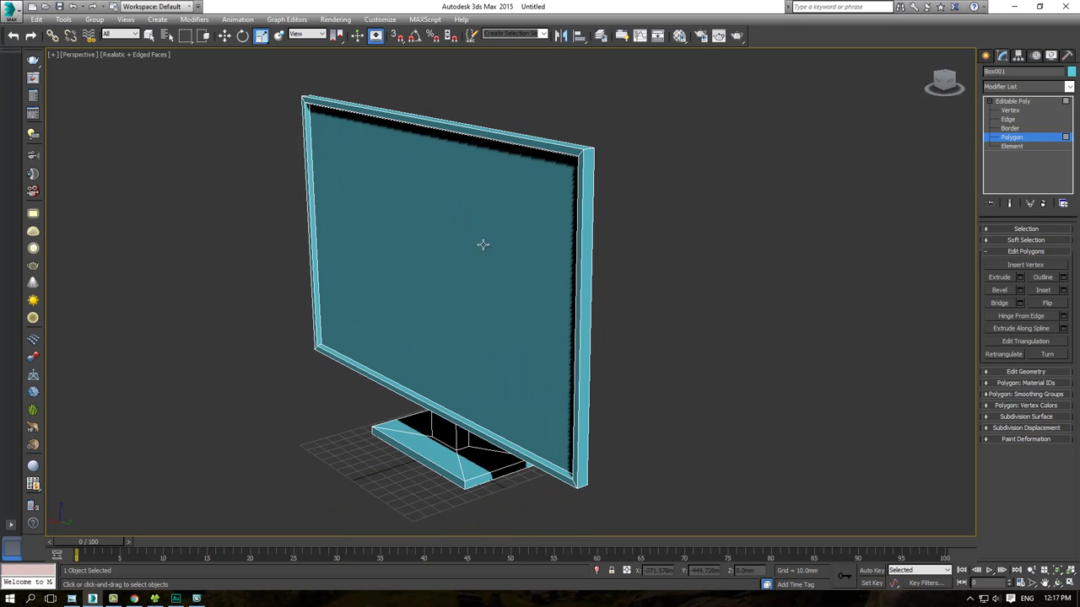
mouse_move(530, 281)
alt+middle_down()
mouse_move(589, 289)
mouse_move(540, 291)
mouse_move(538, 305)
alt+middle_up()
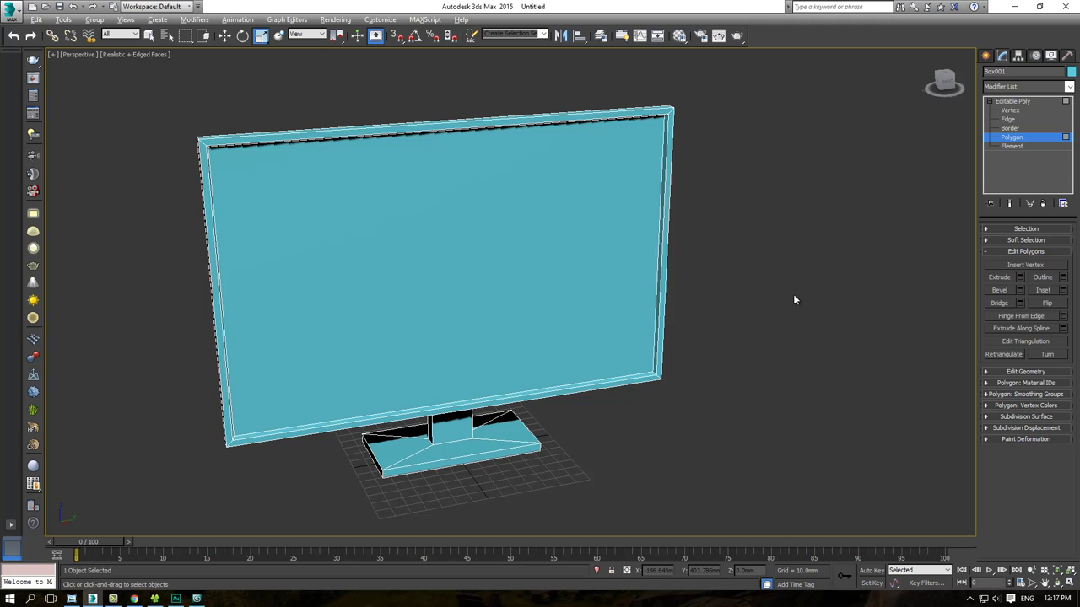
mouse_move(793, 299)
alt+middle_down()
mouse_move(748, 295)
mouse_move(742, 267)
mouse_move(724, 288)
alt+middle_up()
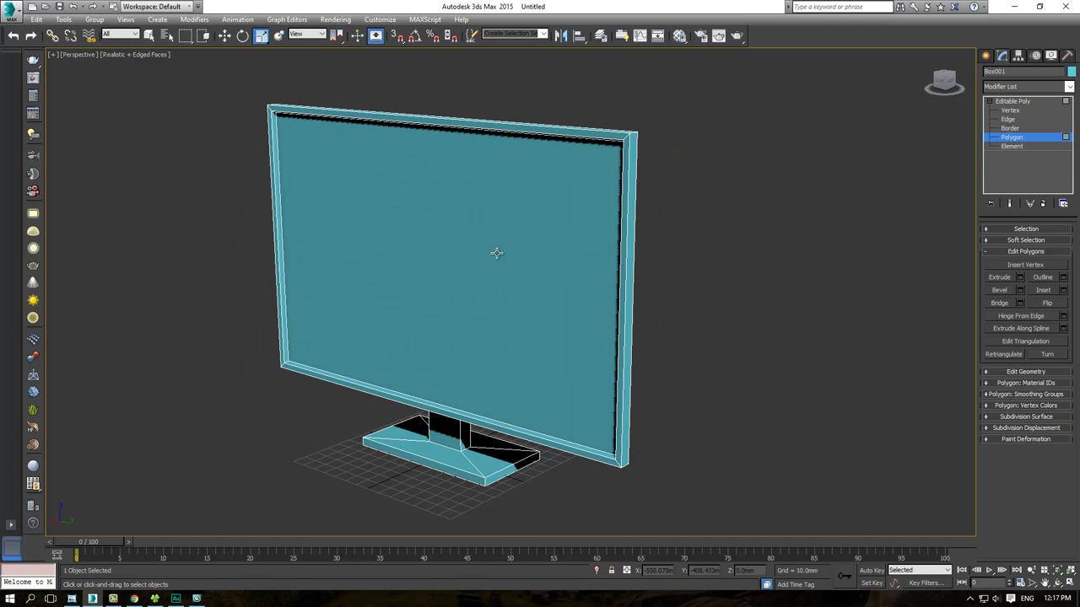
scroll(496, 253, down, 2)
alt+middle_drag(494, 253, 490, 270)
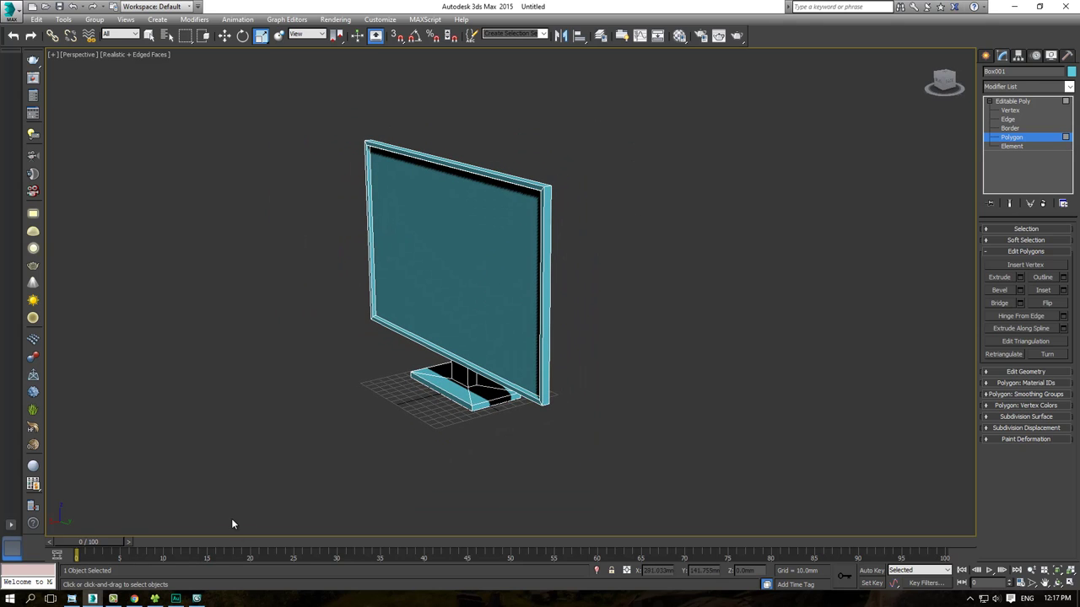
Step: Bring up Windows Photo Viewer and step back two pages to 18.jpg
click(72, 599)
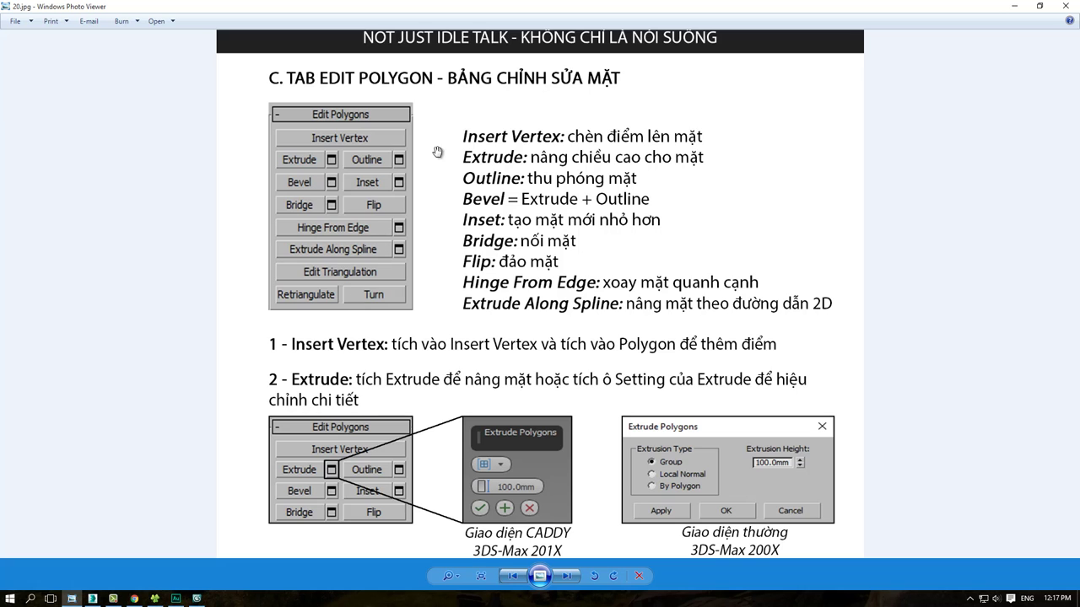
scroll(467, 453, down, 1)
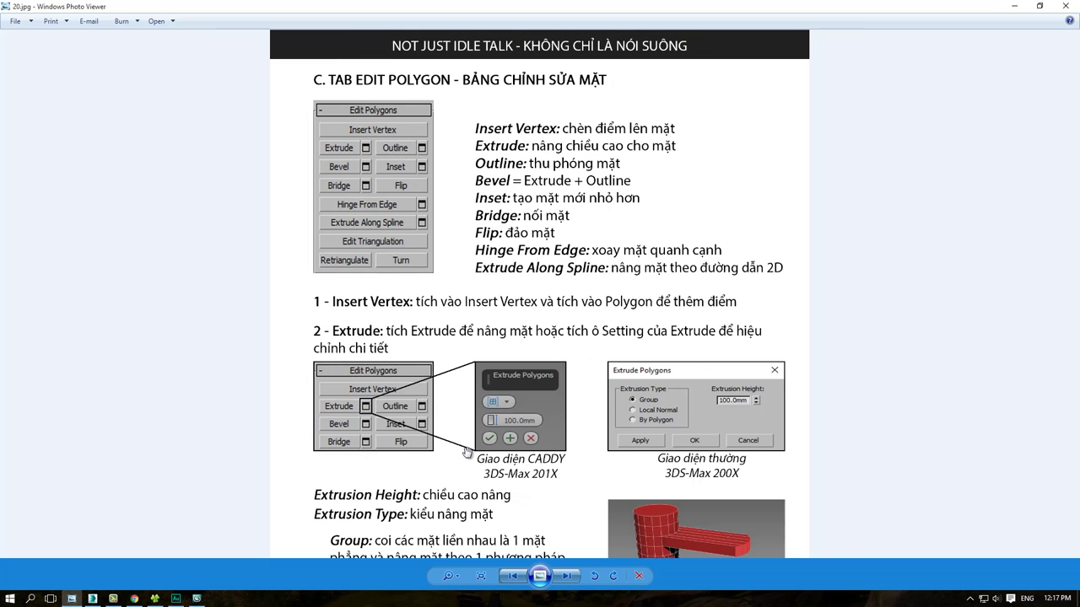
click(515, 581)
click(514, 580)
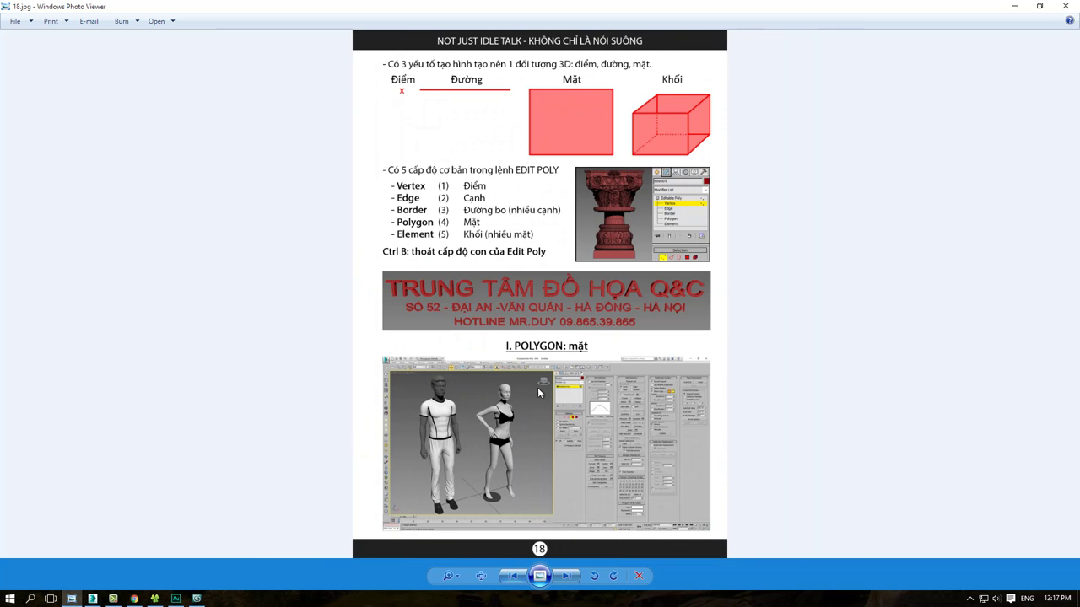